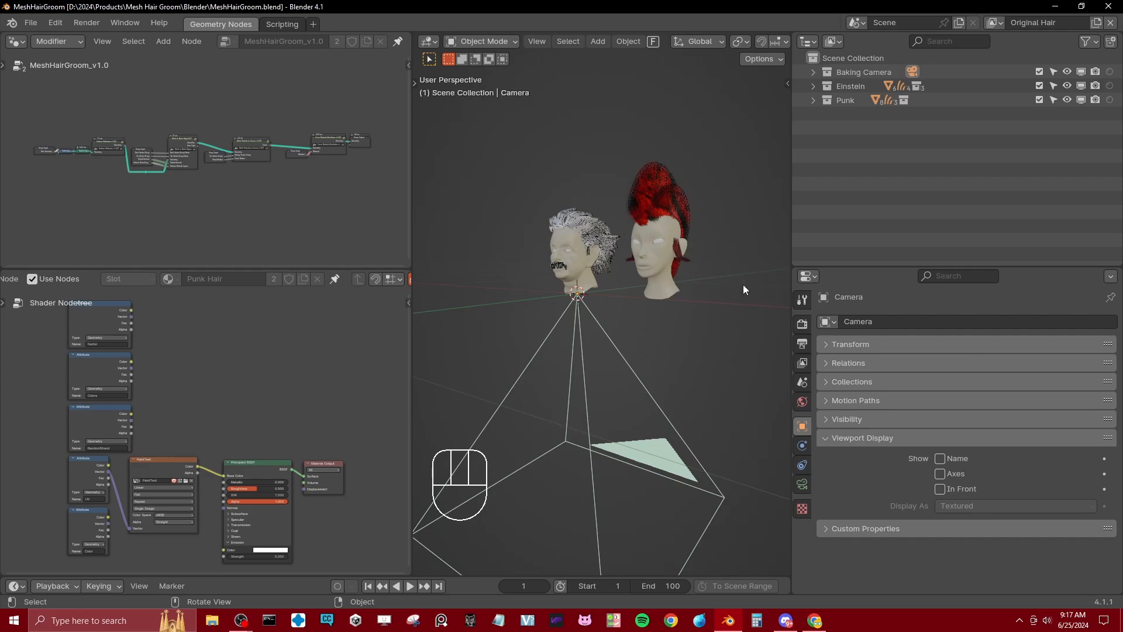
# Step: Select the Einstein Hair Geo.003 mesh on the Einstein head and inspect it in isolation before restoring the full scene
pyautogui.moveTo(560, 253); pyautogui.dragTo(607, 346, button='middle')
pyautogui.scroll(4, 612, 304)
pyautogui.scroll(3, 600, 282)
pyautogui.click(609, 253)
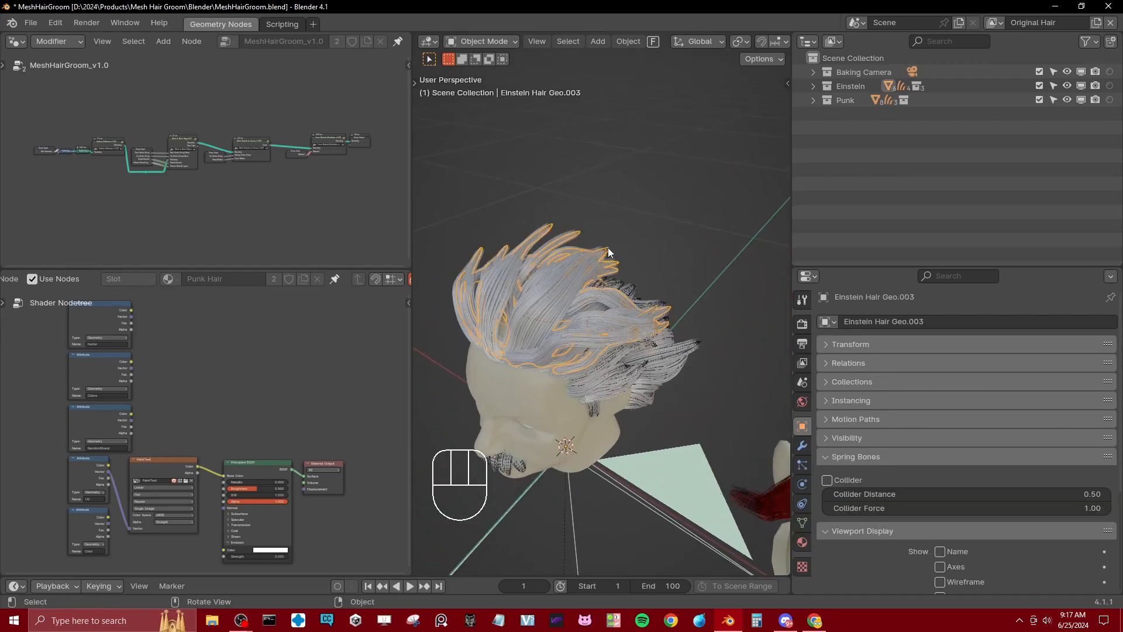
pyautogui.press('KP_Divide')
pyautogui.moveTo(608, 250); pyautogui.dragTo(584, 317, button='middle')
pyautogui.press('KP_Divide')
# Step: Select the Einstein Hair Curves object on the head and expand the Einstein collection
pyautogui.click(585, 318)
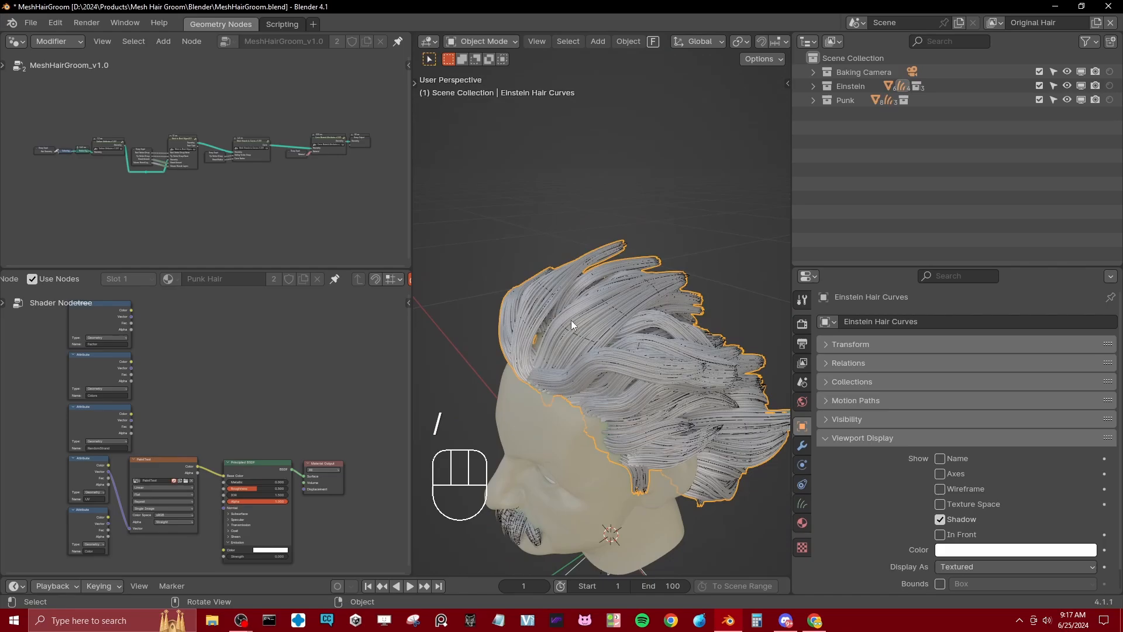
pyautogui.moveTo(541, 357); pyautogui.dragTo(672, 296, button='middle')
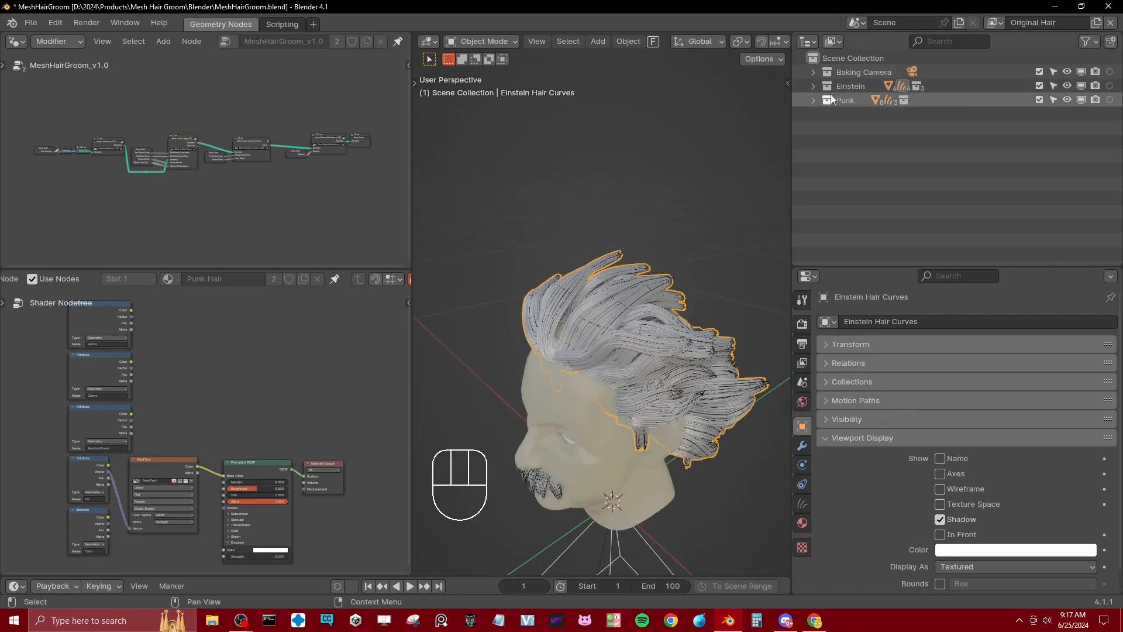
pyautogui.click(813, 86)
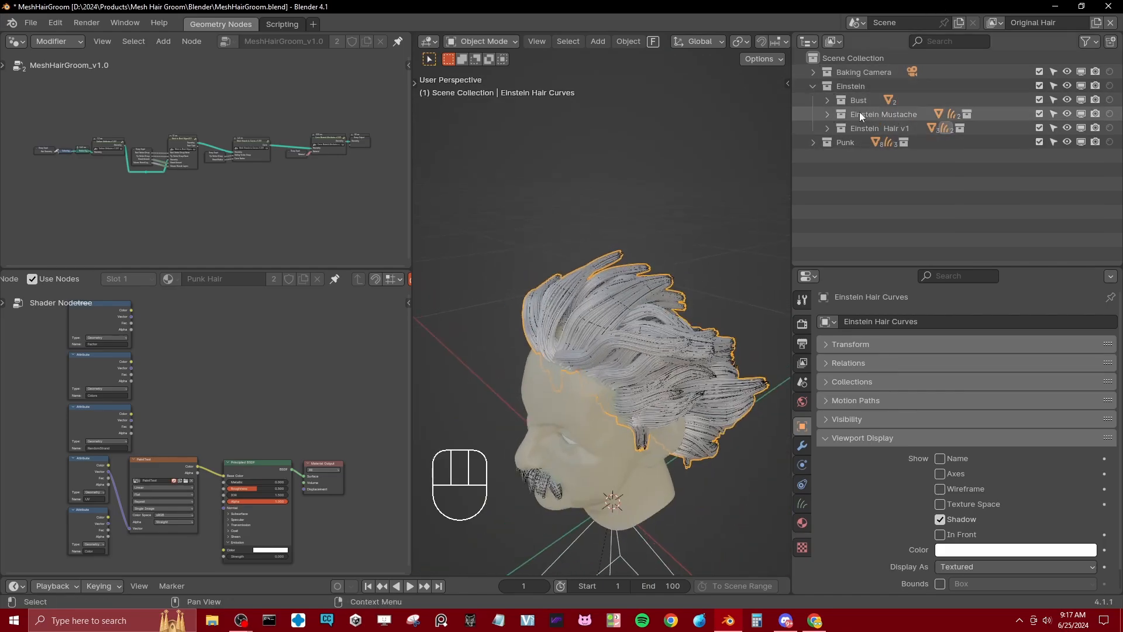
pyautogui.click(828, 116)
pyautogui.click(827, 116)
pyautogui.moveTo(508, 484); pyautogui.dragTo(550, 450, button='middle')
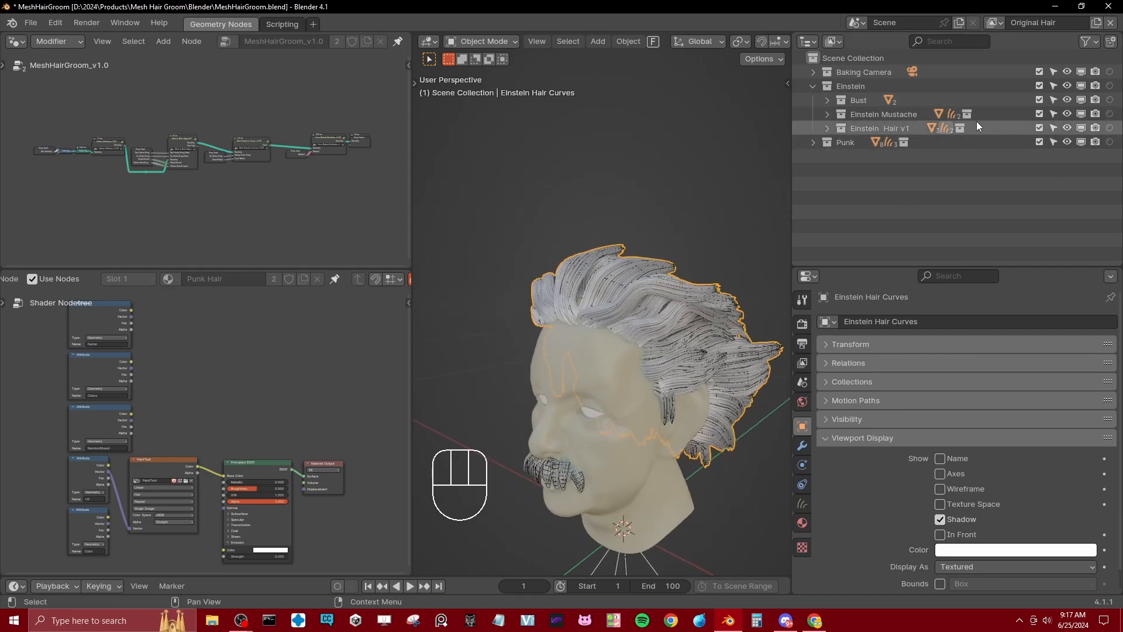
# Step: Expand the Einstein Hair v1 collection and its Einstein Hair v1 Geo subcollection to view the hair meshes inside
pyautogui.click(828, 129)
pyautogui.click(841, 143)
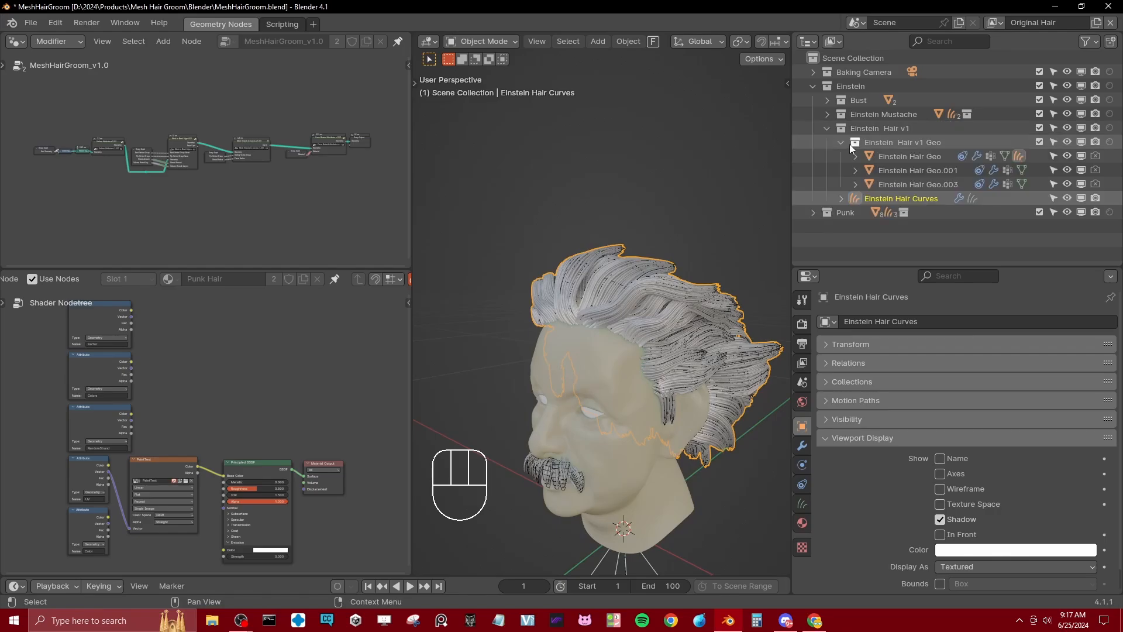
pyautogui.click(841, 142)
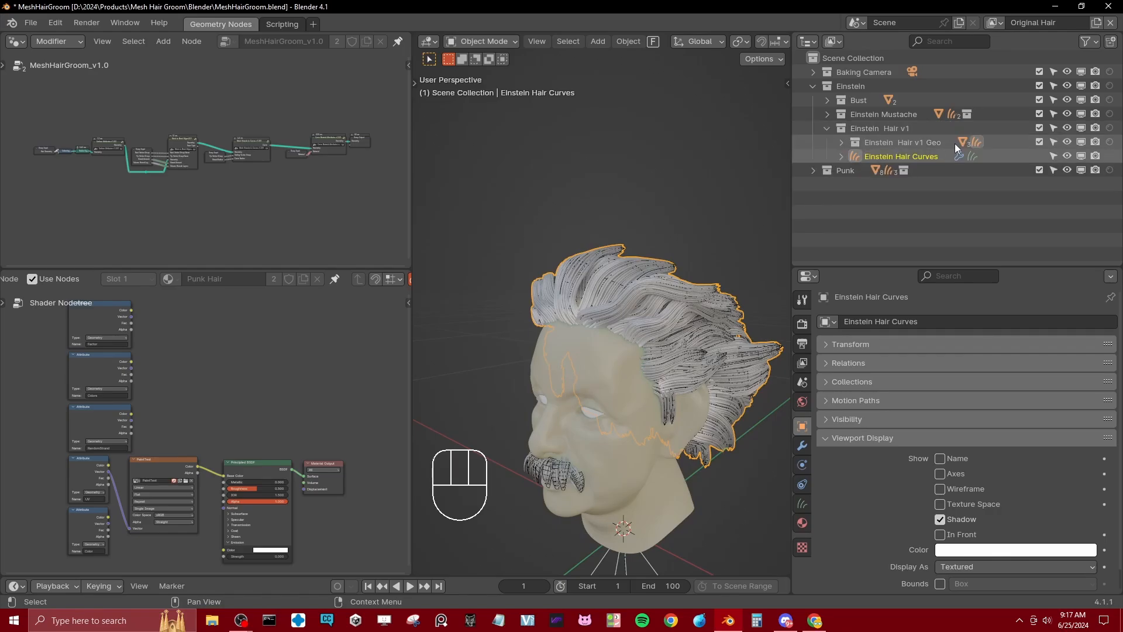
pyautogui.click(842, 142)
# Step: Inspect the contents of Einstein Hair Geo, select its parented Einstein Hair Curves, and collapse the geometry collection
pyautogui.click(917, 154)
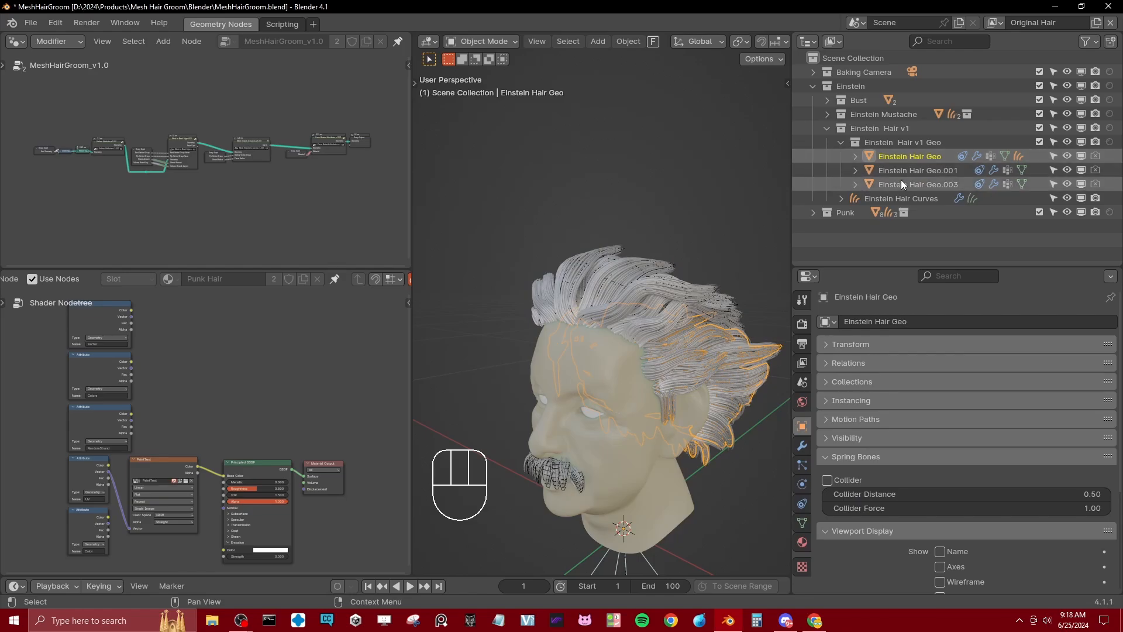
pyautogui.click(854, 157)
pyautogui.scroll(-2, 913, 181)
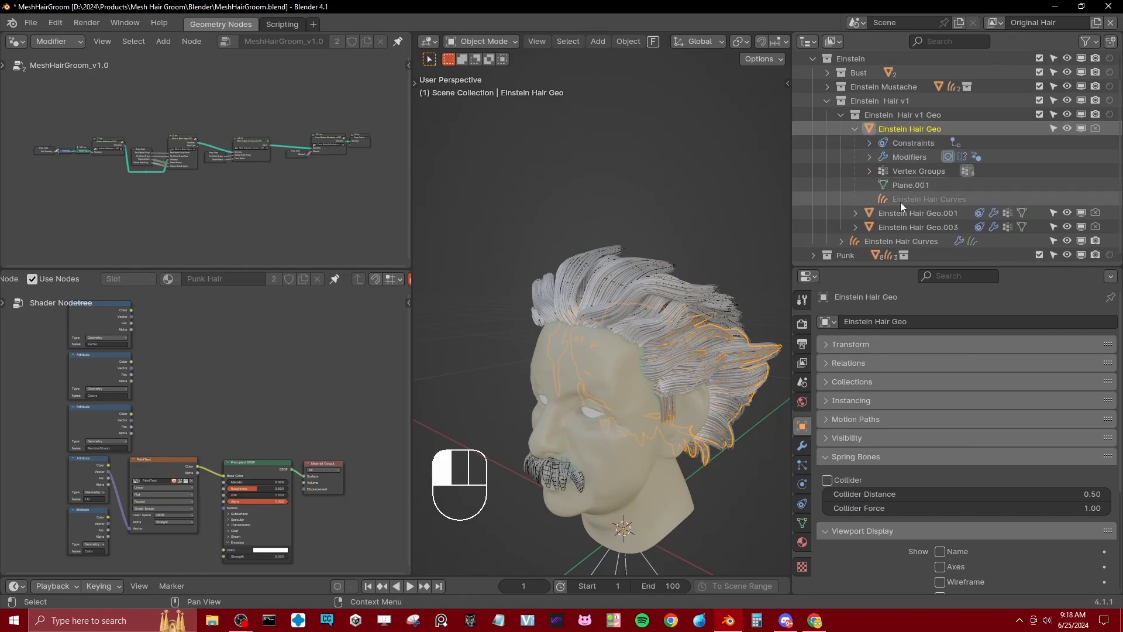
pyautogui.click(899, 199)
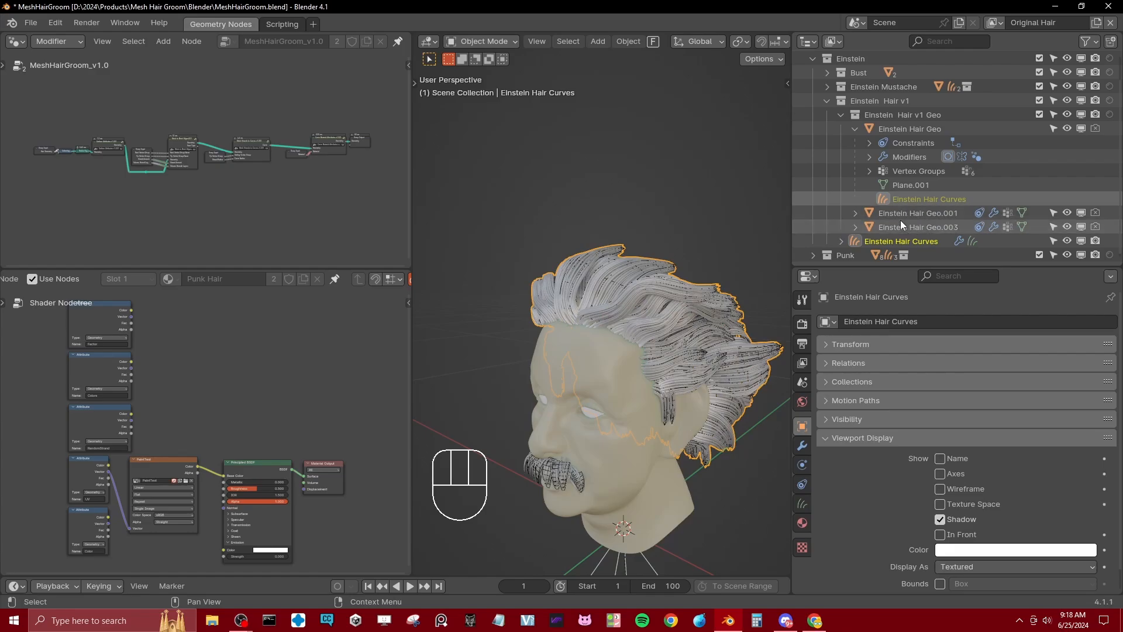
pyautogui.click(855, 129)
pyautogui.click(841, 146)
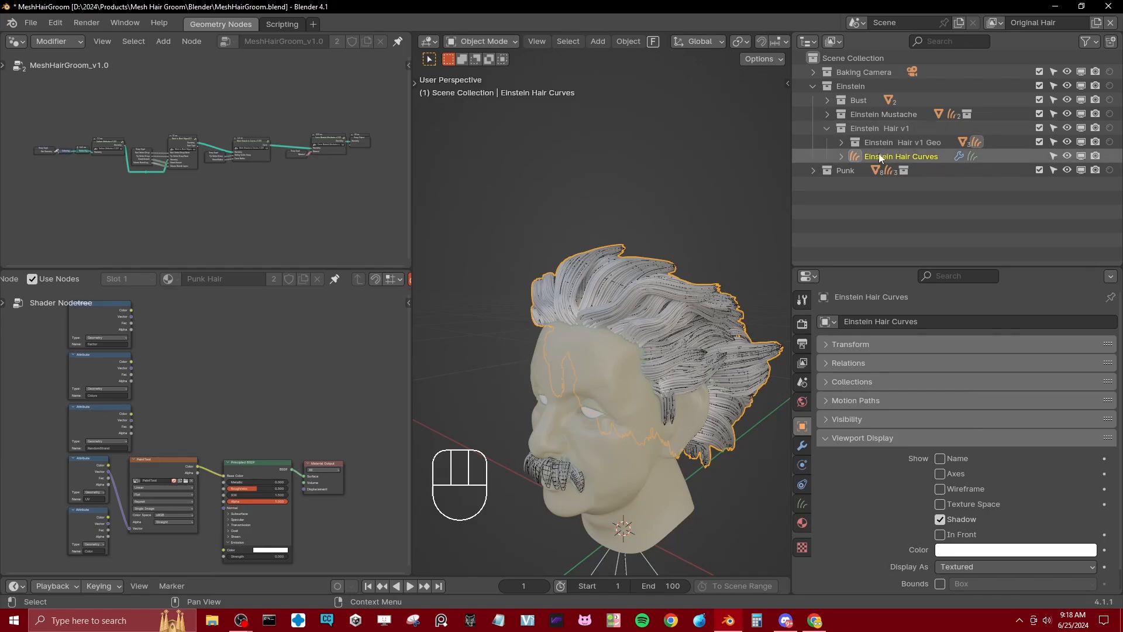
# Step: Display the MHGv1.0 modifier settings of Einstein Hair Curves and enlarge the area that shows them
pyautogui.click(876, 157)
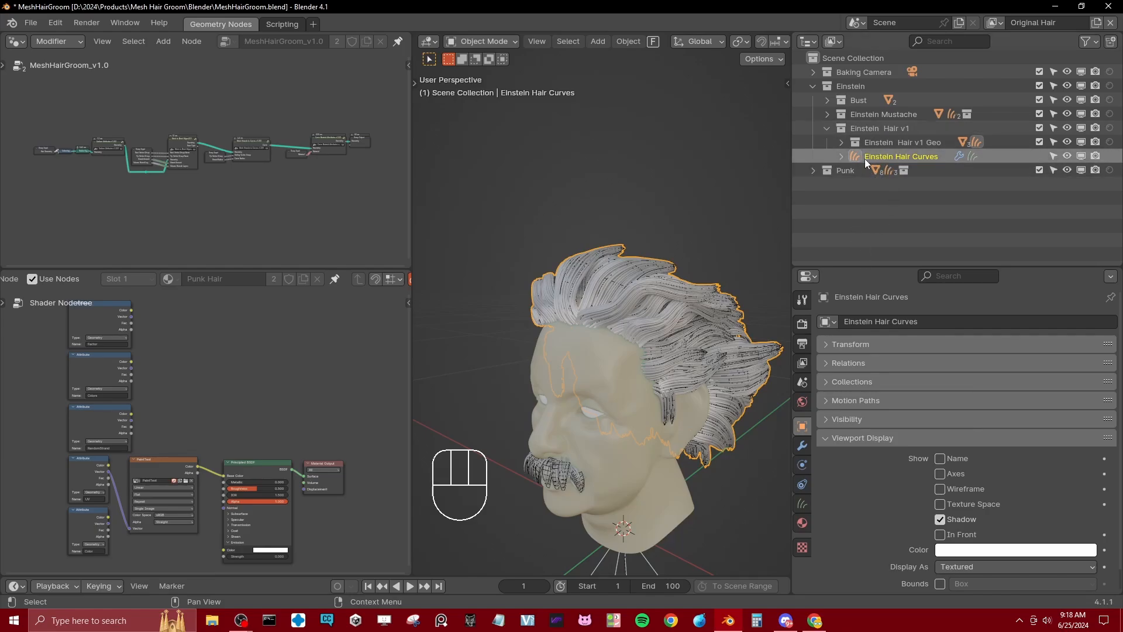
pyautogui.click(802, 445)
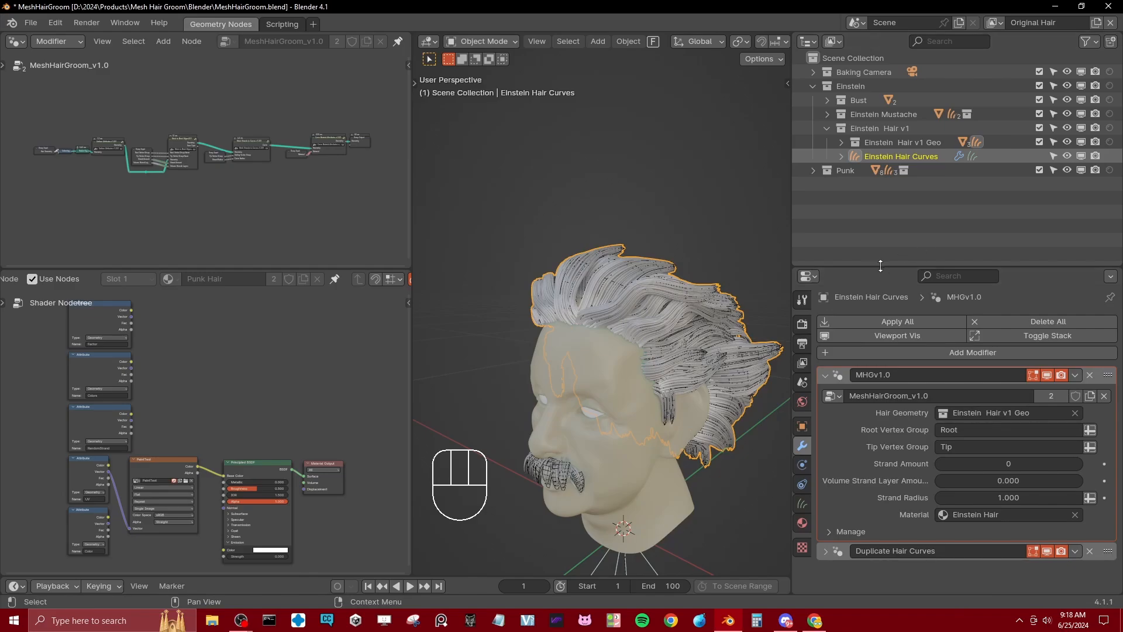
pyautogui.moveTo(880, 267); pyautogui.dragTo(878, 206)
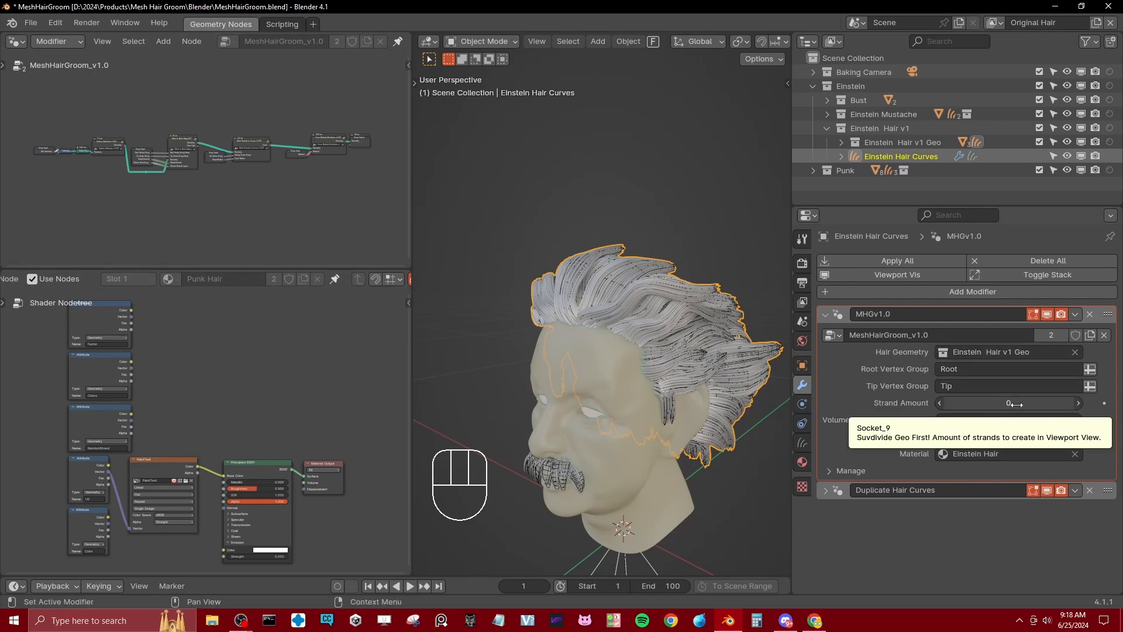
# Step: Try a Strand Amount of 1 on the Einstein hair's MHGv1.0 modifier and restore it to 0
pyautogui.click(1080, 402)
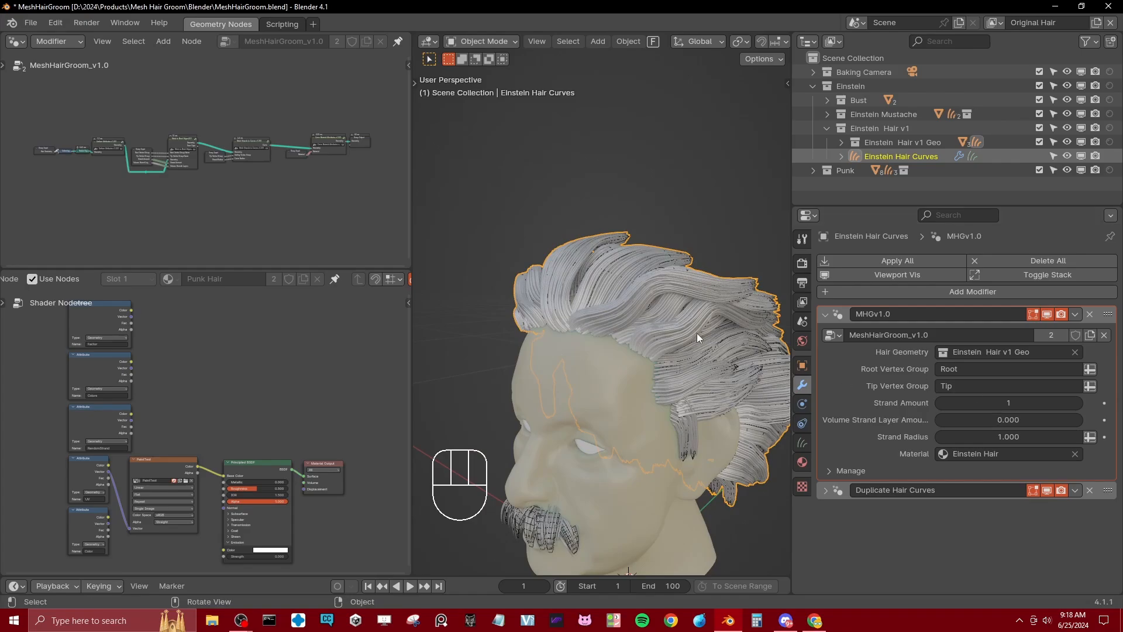
pyautogui.moveTo(697, 332); pyautogui.dragTo(679, 306, button='middle')
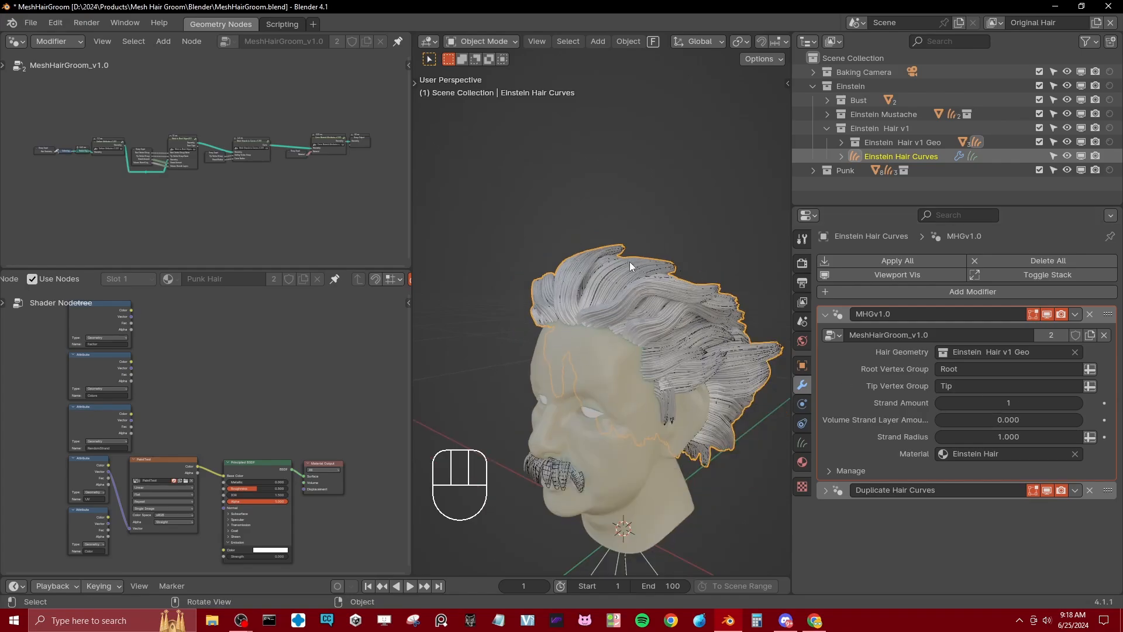
pyautogui.click(940, 403)
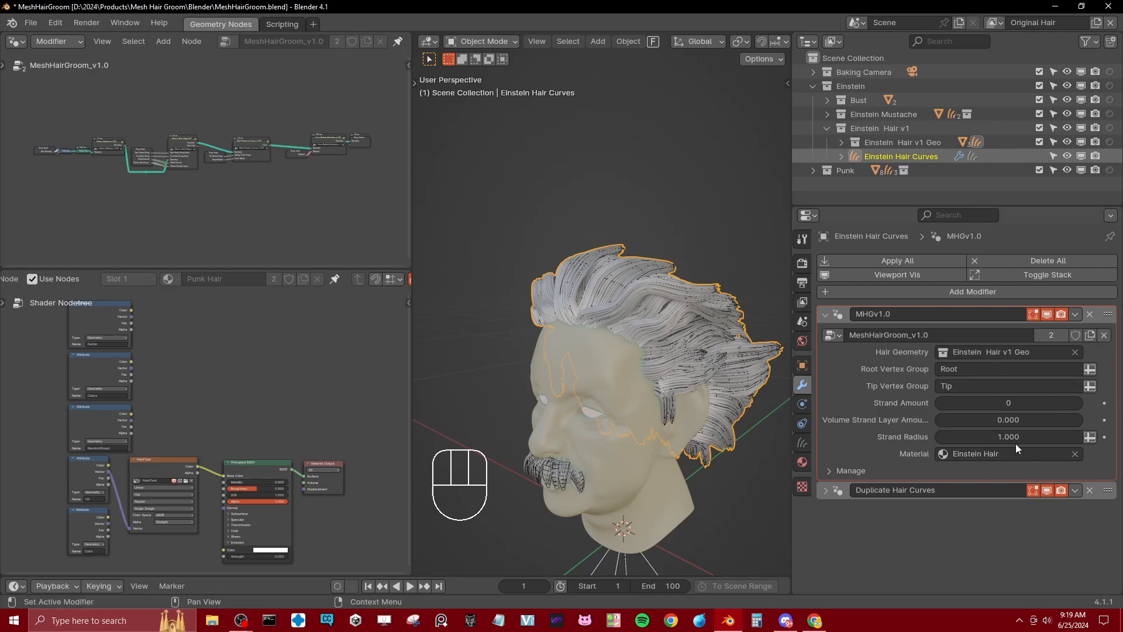
# Step: Set the Strand Radius of the Einstein hair's MHGv1.0 modifier to 0.940 and check the strands up close
pyautogui.moveTo(1016, 437); pyautogui.dragTo(1000, 437)
pyautogui.scroll(5, 647, 252)
pyautogui.scroll(3, 689, 280)
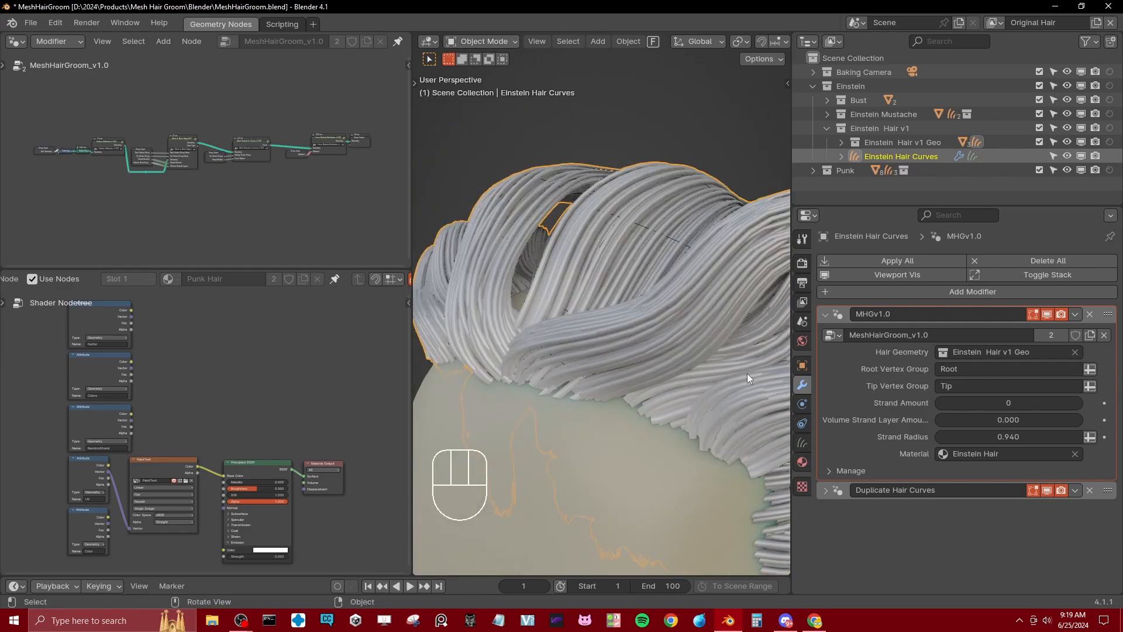
pyautogui.scroll(-2, 747, 373)
# Step: Try the Strand shape for curves in the EEVEE render settings, compare the hair, and restore the Strip shape
pyautogui.click(806, 443)
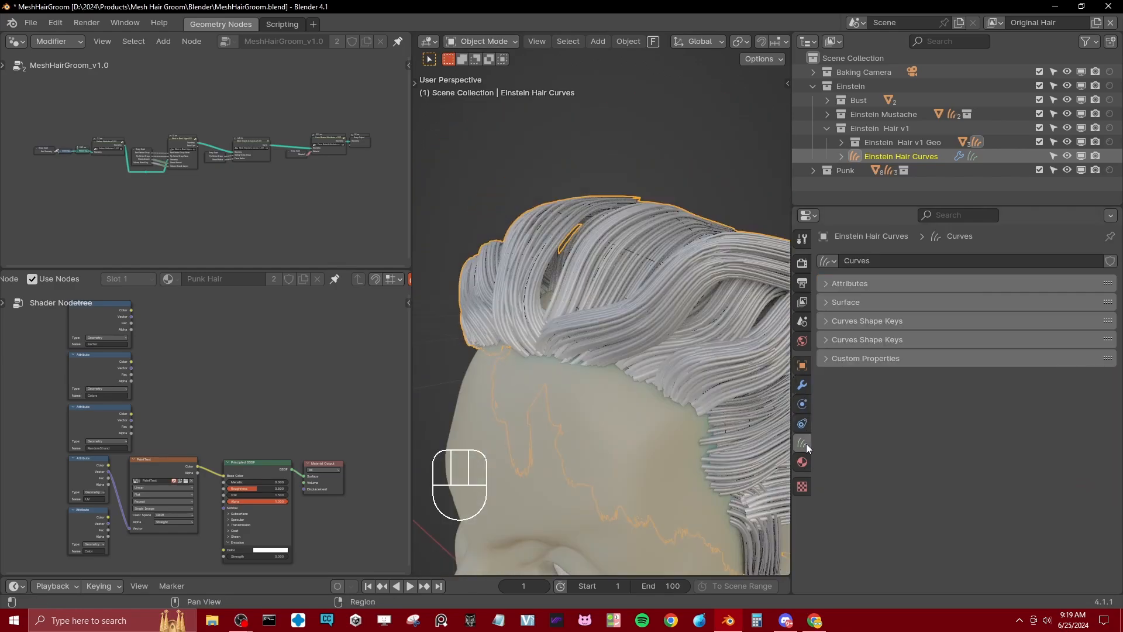
pyautogui.click(801, 263)
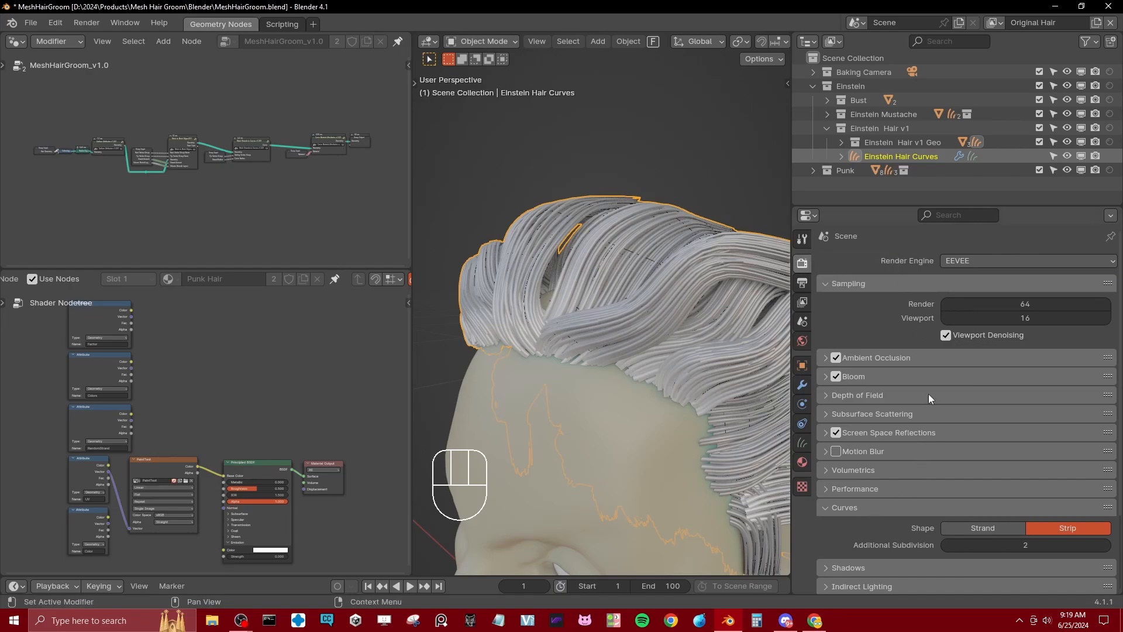
pyautogui.scroll(-3, 980, 503)
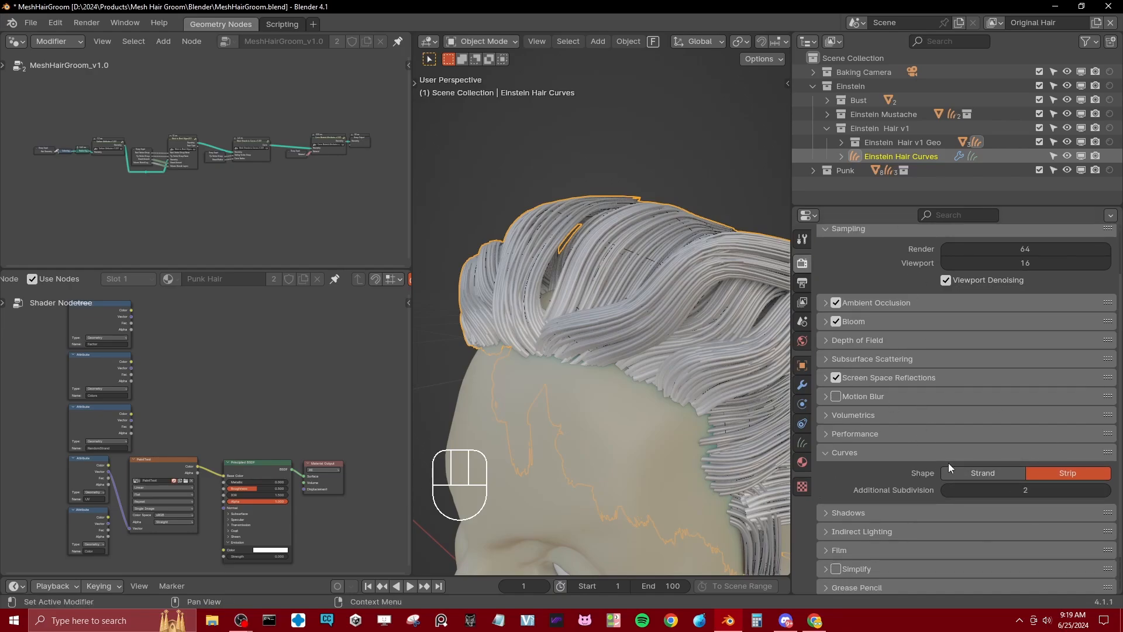
pyautogui.click(984, 473)
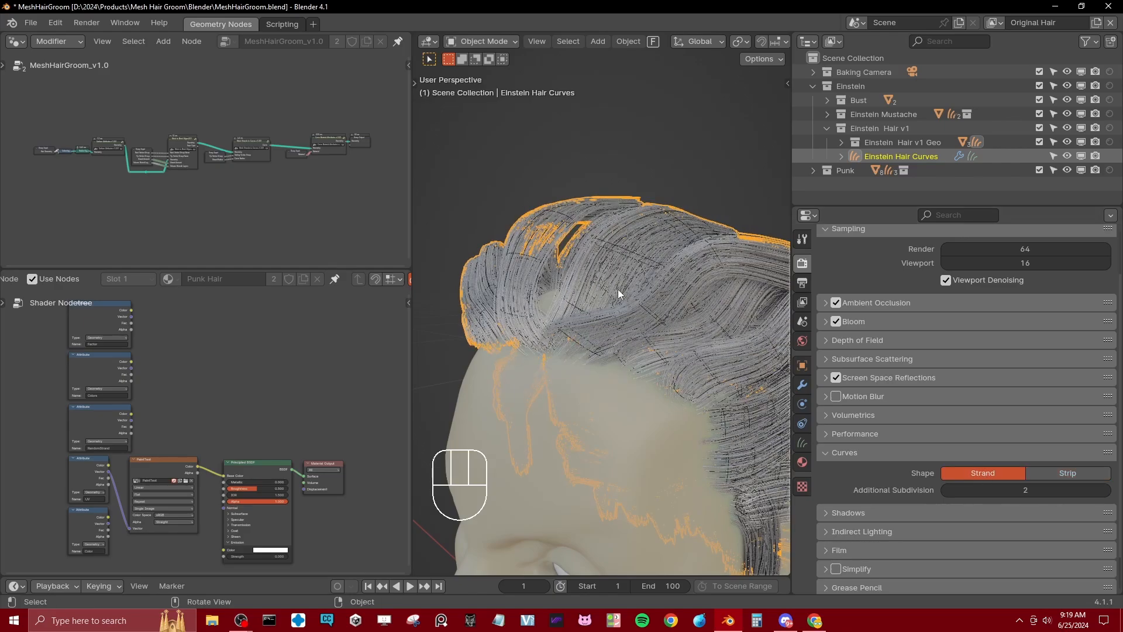
pyautogui.scroll(5, 596, 283)
pyautogui.scroll(-5, 596, 284)
pyautogui.click(1056, 471)
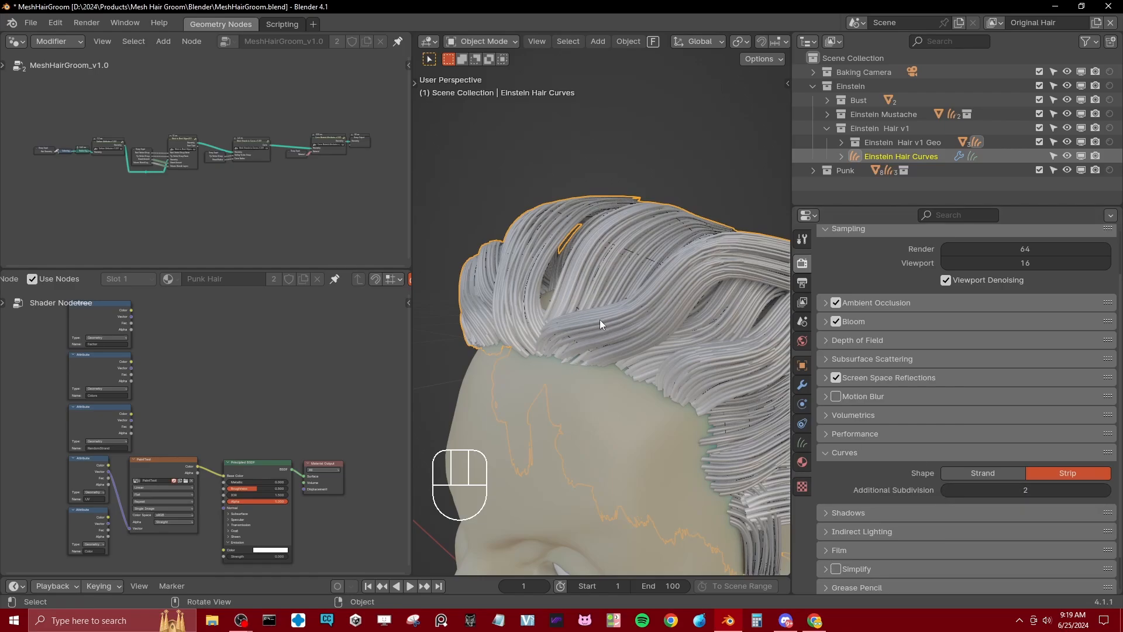
# Step: Select the Mohawk Curve hair on the punk head after checking the Mohawk Geo mesh it follows
pyautogui.scroll(-3, 620, 314)
pyautogui.scroll(-2, 630, 312)
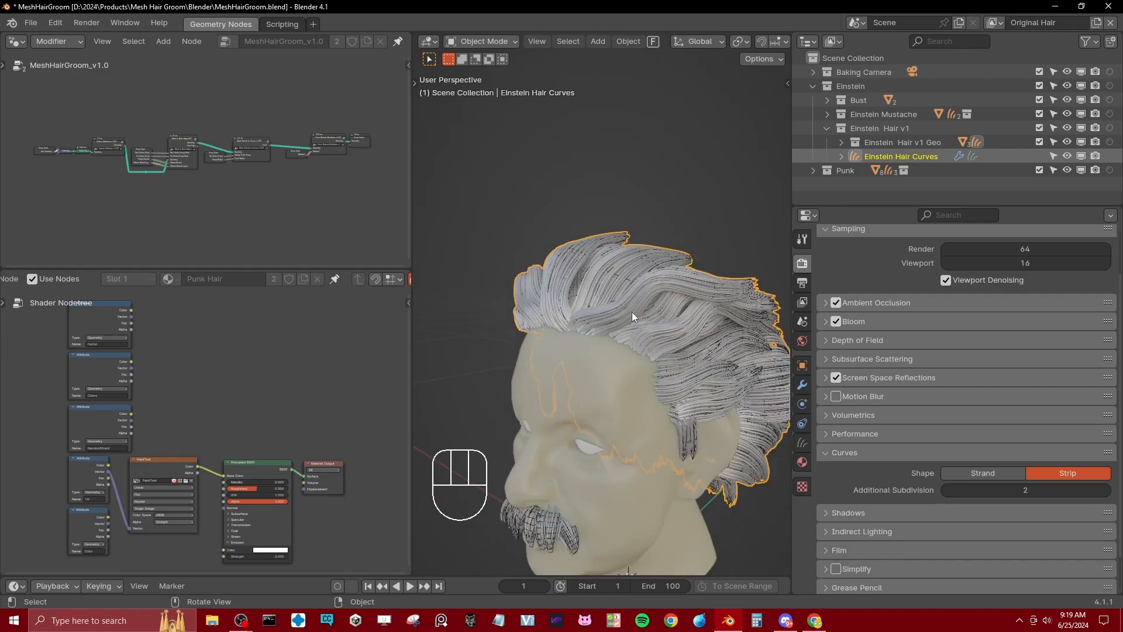
pyautogui.moveTo(632, 313); pyautogui.dragTo(623, 315, button='middle')
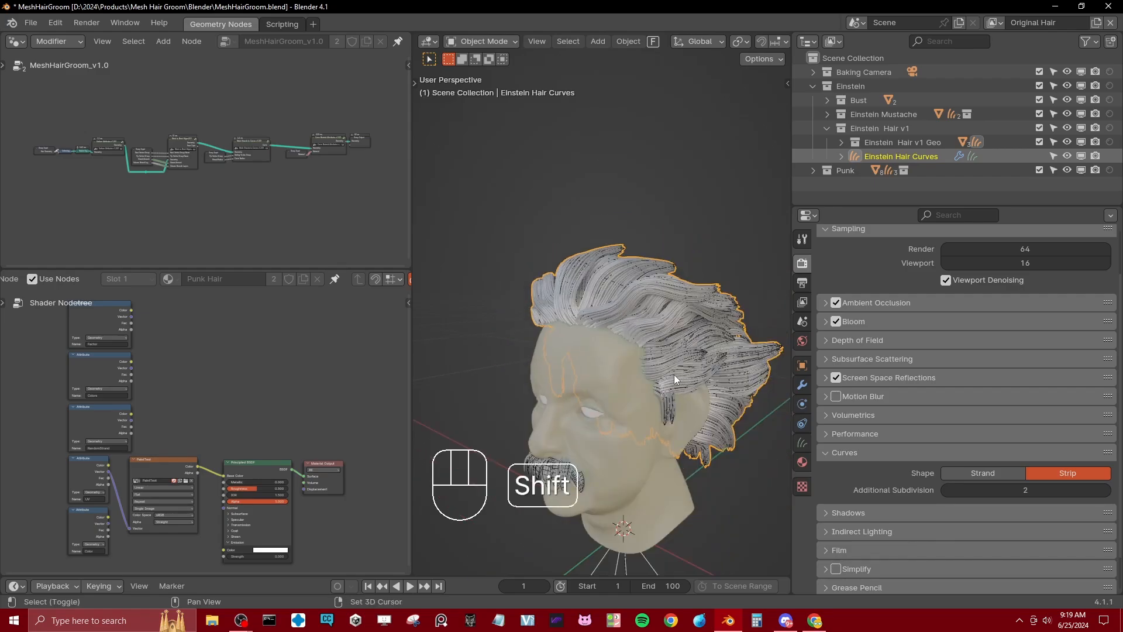
pyautogui.keyDown('shift'); pyautogui.moveTo(672, 373); pyautogui.dragTo(653, 359, button='middle'); pyautogui.keyUp('shift')
pyautogui.scroll(-1, 614, 266)
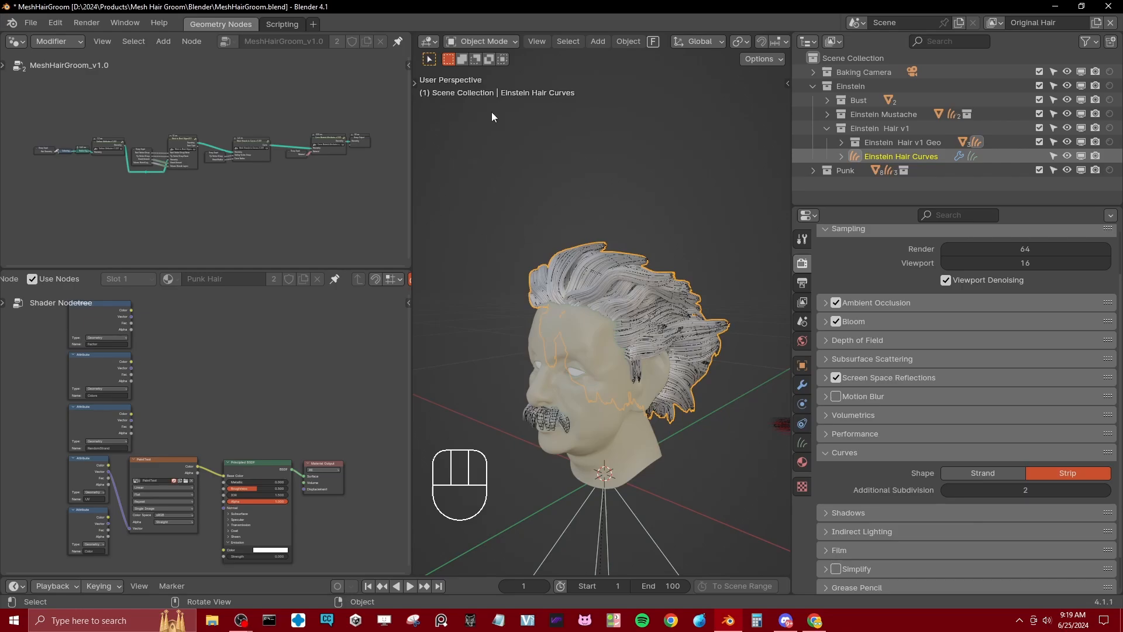
pyautogui.moveTo(567, 353); pyautogui.dragTo(575, 273, button='middle')
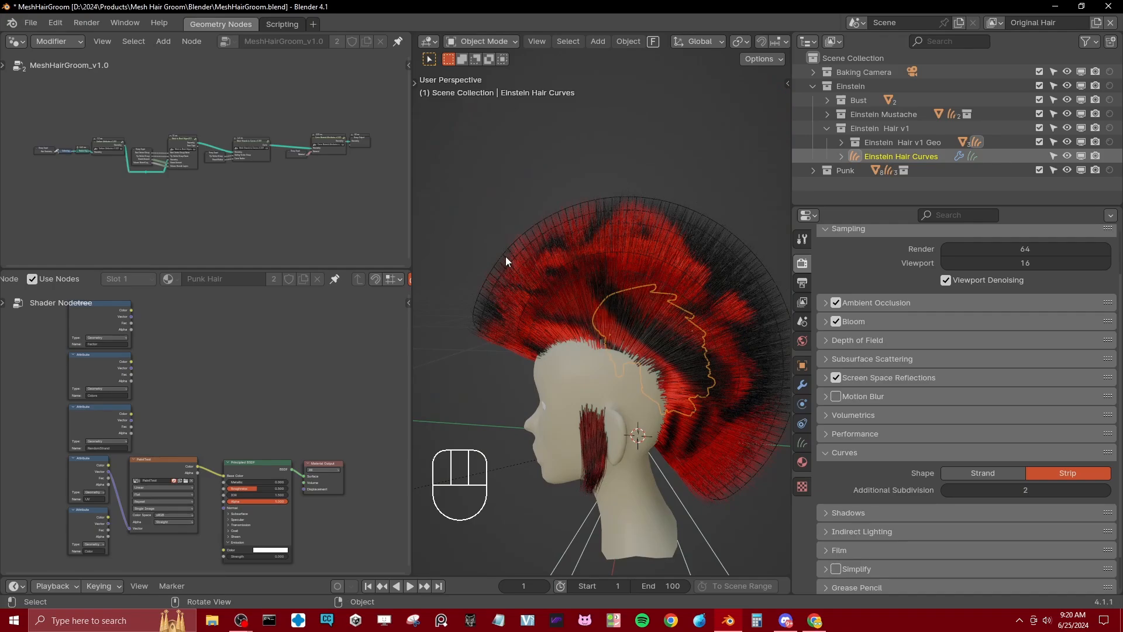
pyautogui.moveTo(506, 256); pyautogui.dragTo(563, 201, button='middle')
pyautogui.click(563, 202)
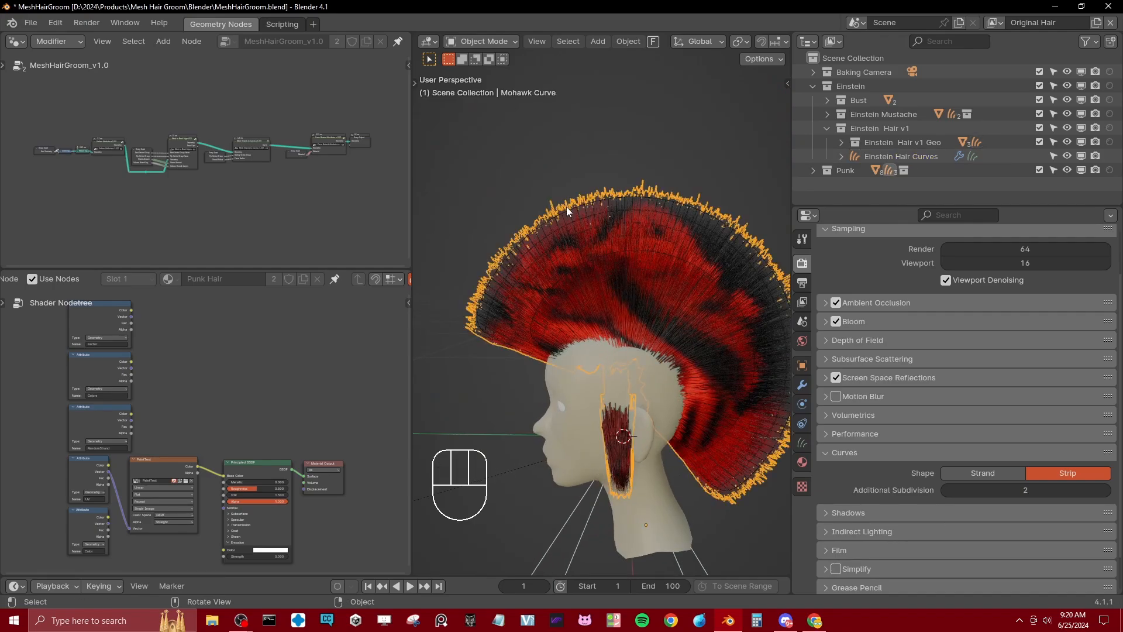
pyautogui.click(566, 209)
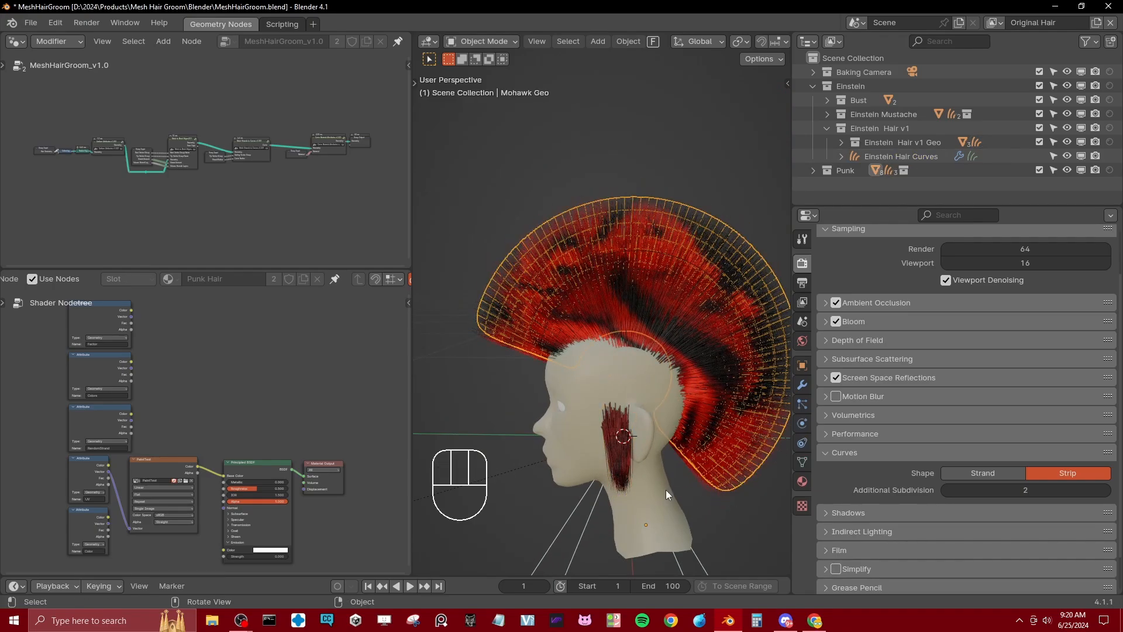
pyautogui.click(532, 243)
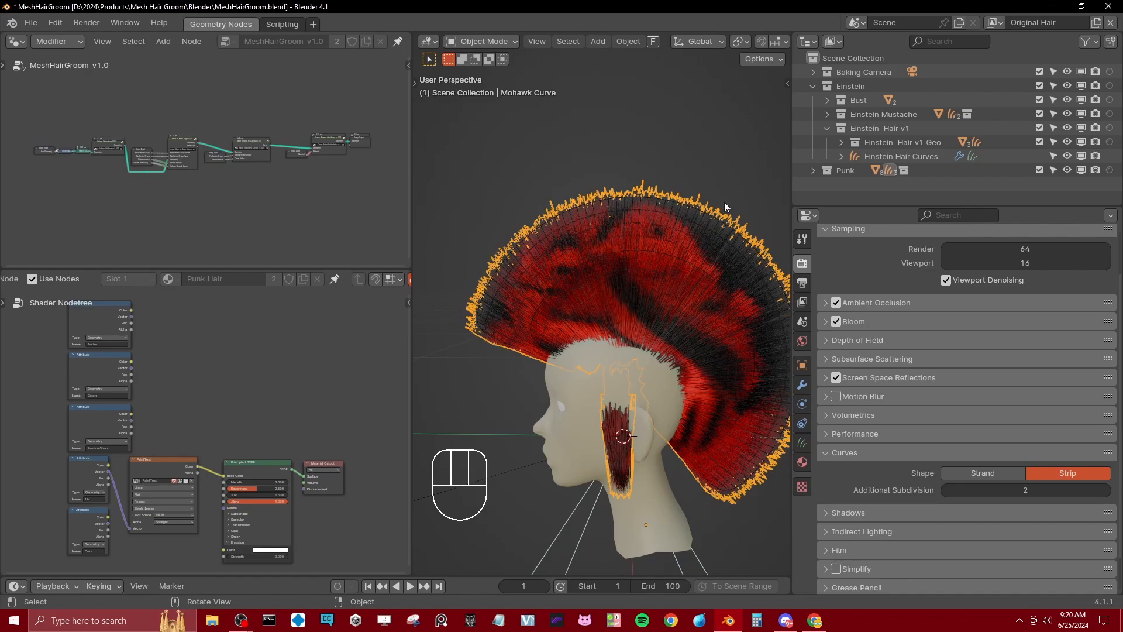
pyautogui.moveTo(585, 345); pyautogui.dragTo(607, 265, button='middle')
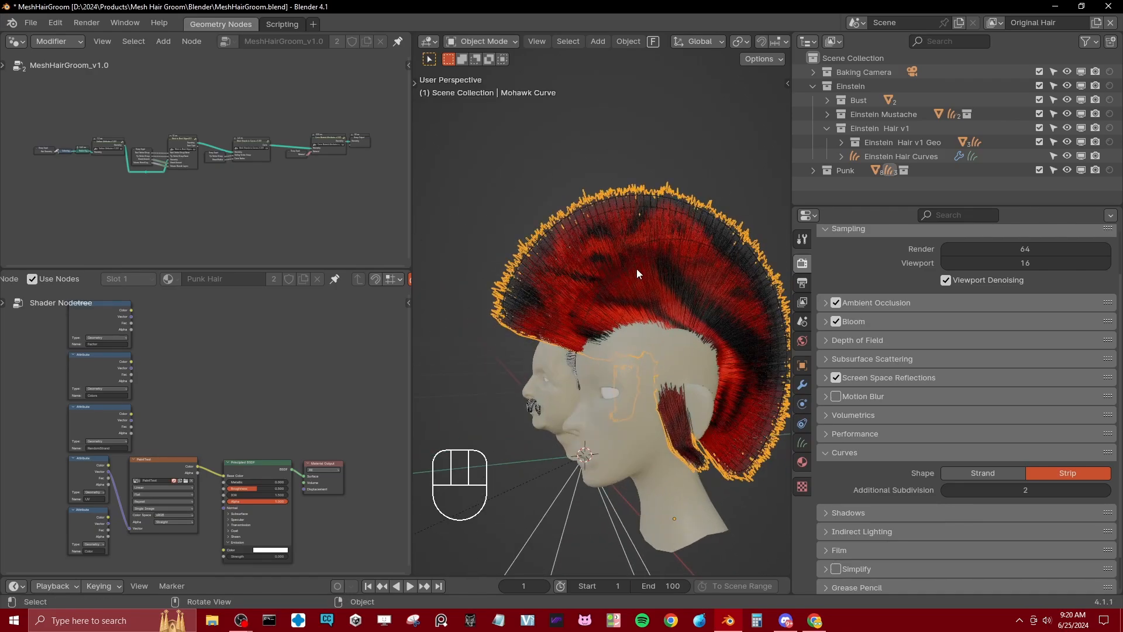
pyautogui.moveTo(638, 321)
pyautogui.mouseDown(button='middle')
pyautogui.moveTo(633, 313)
pyautogui.moveTo(636, 323)
pyautogui.mouseUp(button='middle')
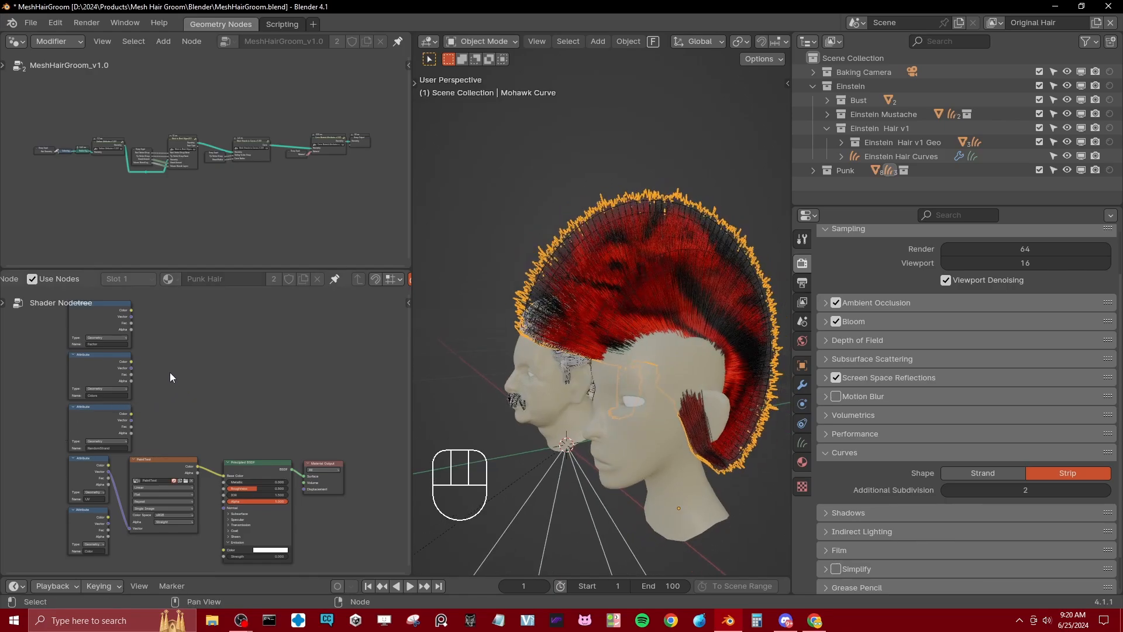
# Step: Widen the shader node area and inspect the Punk Hair material's Attribute nodes and PaintTest texture
pyautogui.moveTo(171, 377); pyautogui.dragTo(214, 381, button='middle')
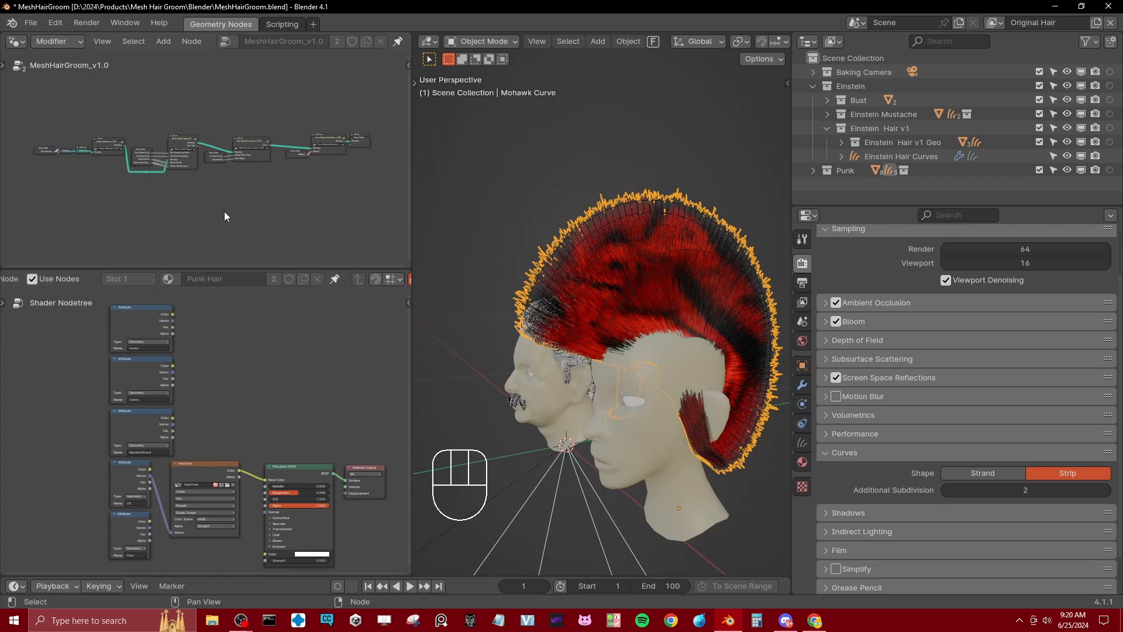
pyautogui.moveTo(411, 373); pyautogui.dragTo(478, 374)
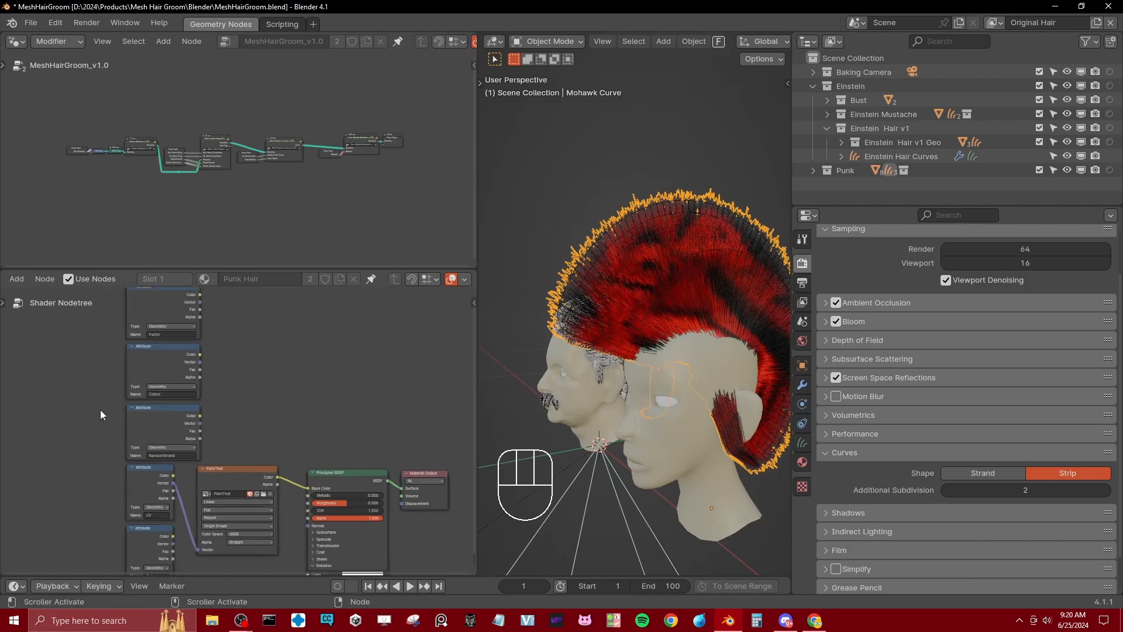
pyautogui.scroll(5, 235, 425)
pyautogui.moveTo(225, 300)
pyautogui.mouseDown(button='middle')
pyautogui.moveTo(289, 416)
pyautogui.moveTo(313, 386)
pyautogui.mouseUp(button='middle')
pyautogui.moveTo(341, 477)
pyautogui.mouseDown(button='middle')
pyautogui.moveTo(308, 347)
pyautogui.moveTo(303, 233)
pyautogui.mouseUp(button='middle')
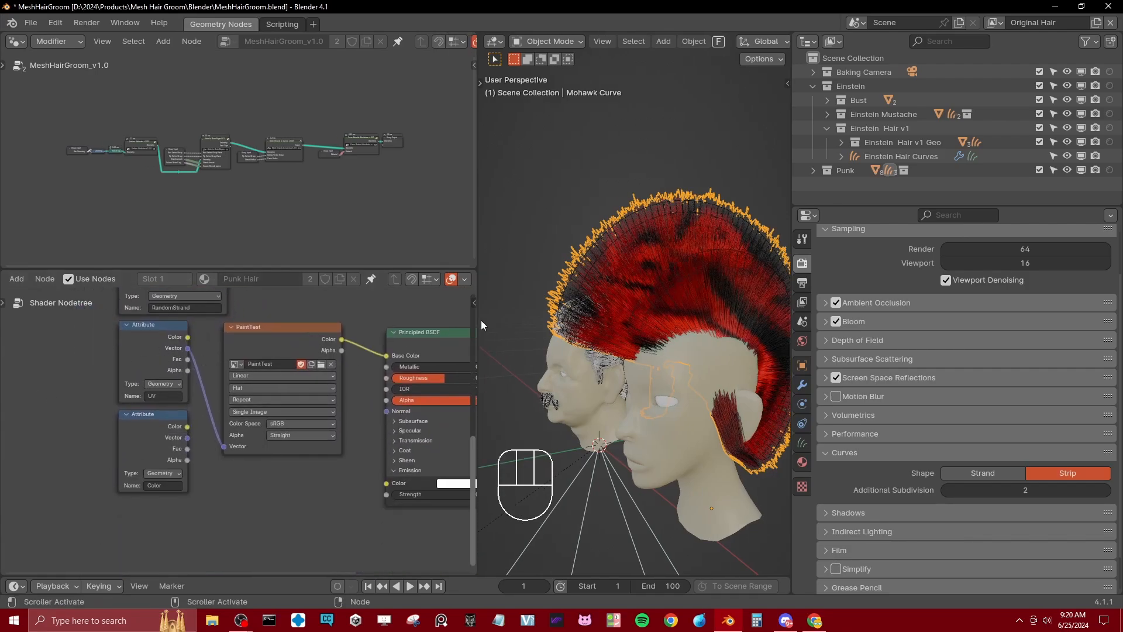
# Step: Swap the geometry node area for a UV Editor, view the Mohawk Geo mesh's UV layout in Edit Mode, and return to Object Mode
pyautogui.click(630, 217)
pyautogui.click(14, 42)
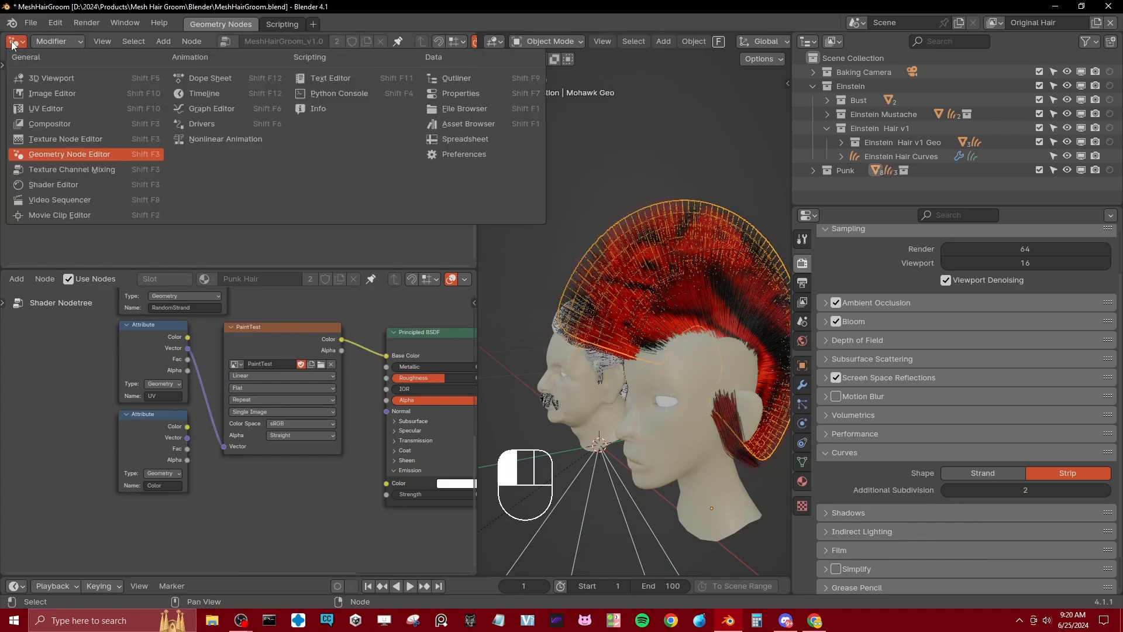
pyautogui.click(34, 108)
pyautogui.press('Tab')
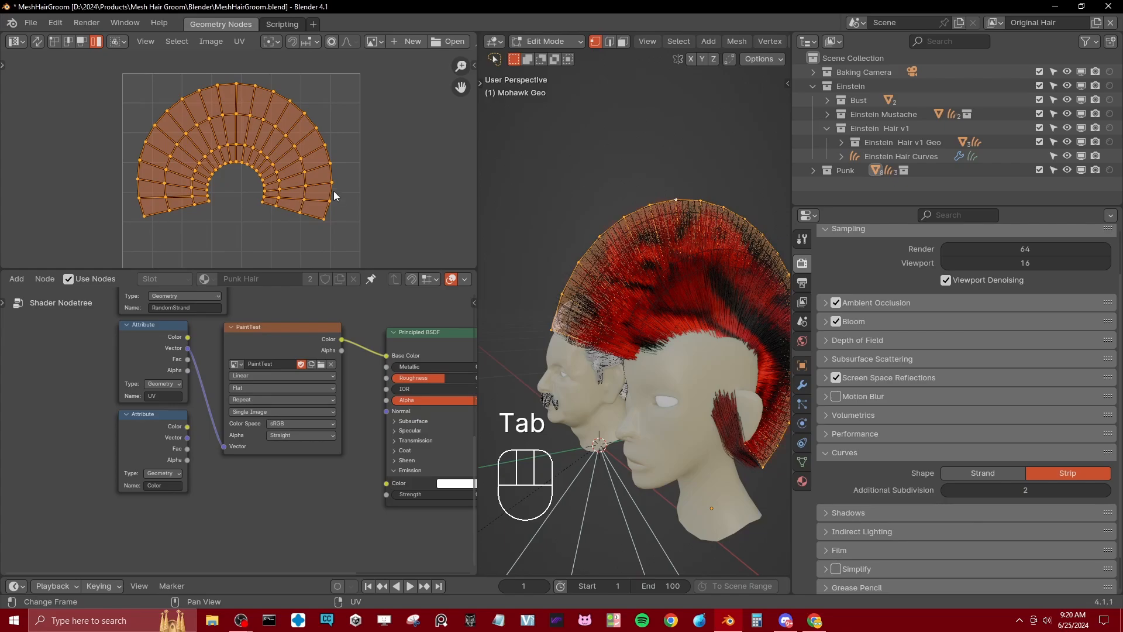
pyautogui.press('Tab')
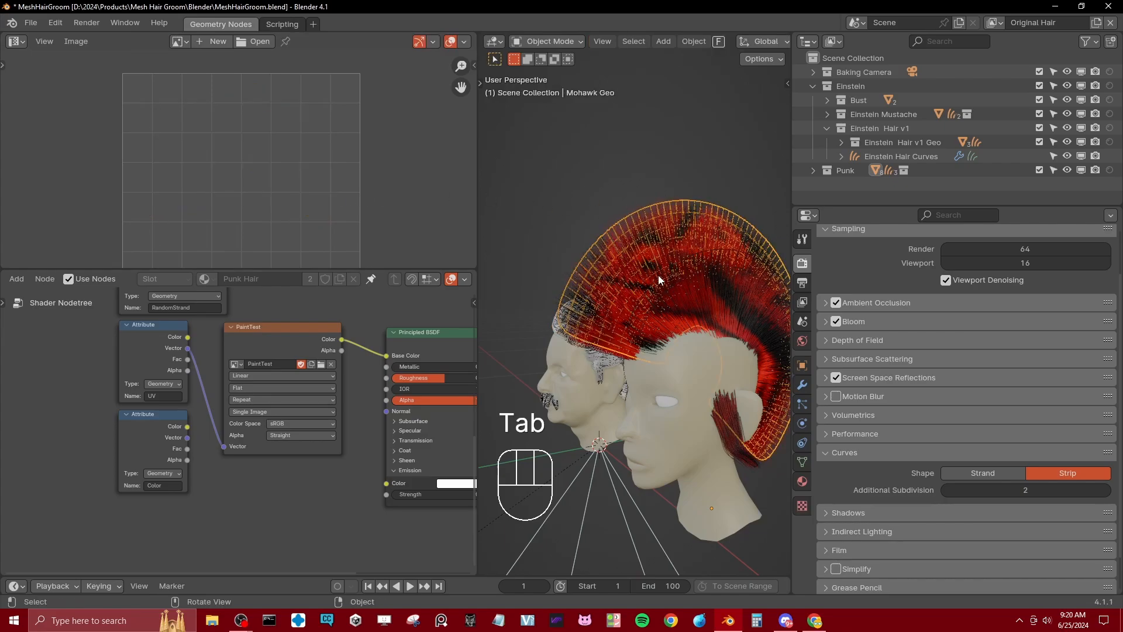
# Step: Deselect the mohawk mesh, view the hair from the side, and display the PaintTest image in the UV Editor
pyautogui.click(530, 236)
pyautogui.scroll(2, 697, 238)
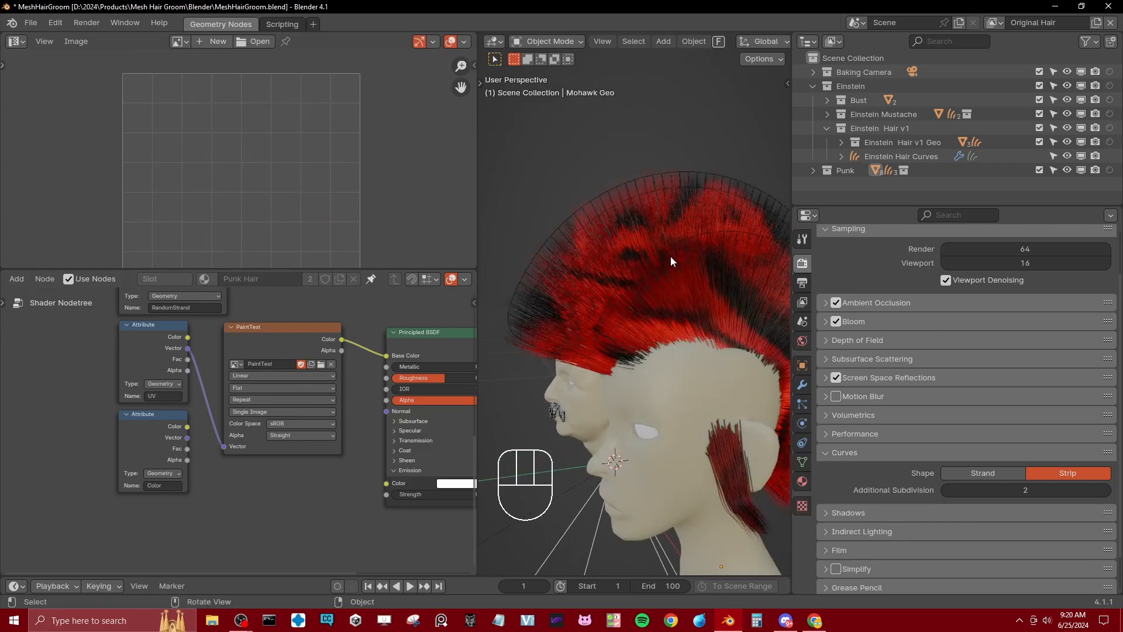
pyautogui.moveTo(664, 282); pyautogui.dragTo(654, 267, button='middle')
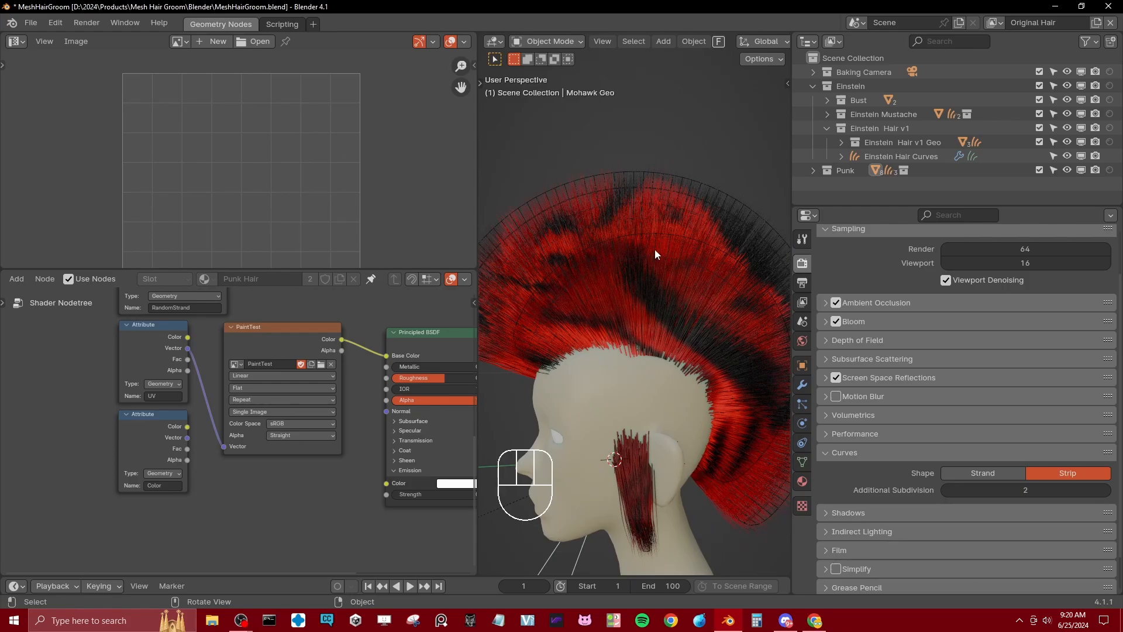
pyautogui.click(173, 42)
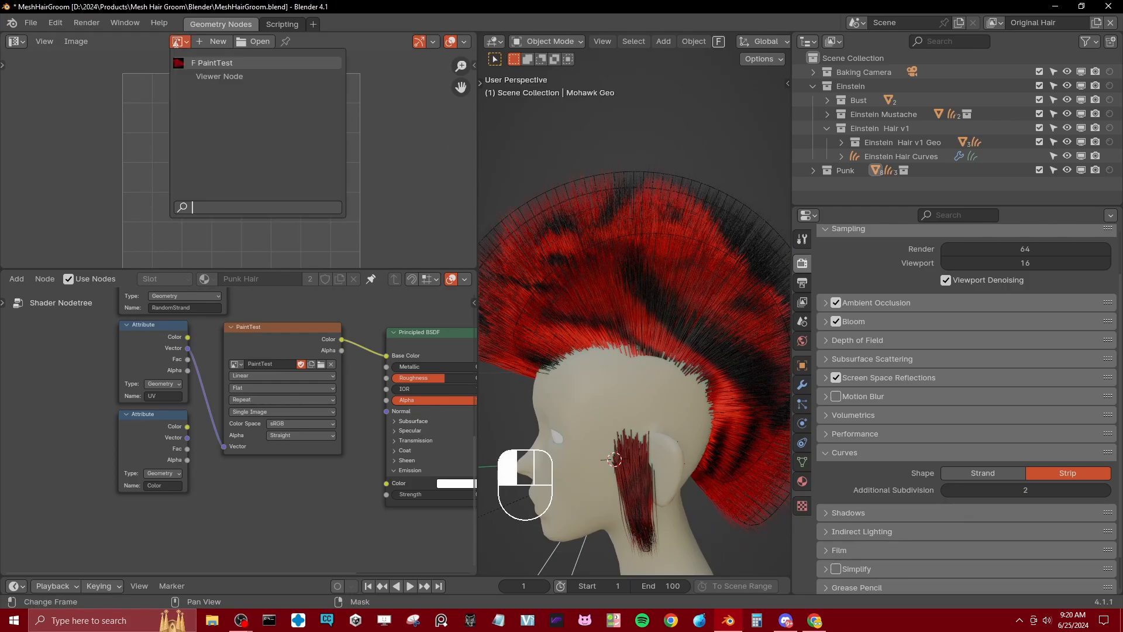
pyautogui.click(186, 68)
pyautogui.scroll(-5, 314, 125)
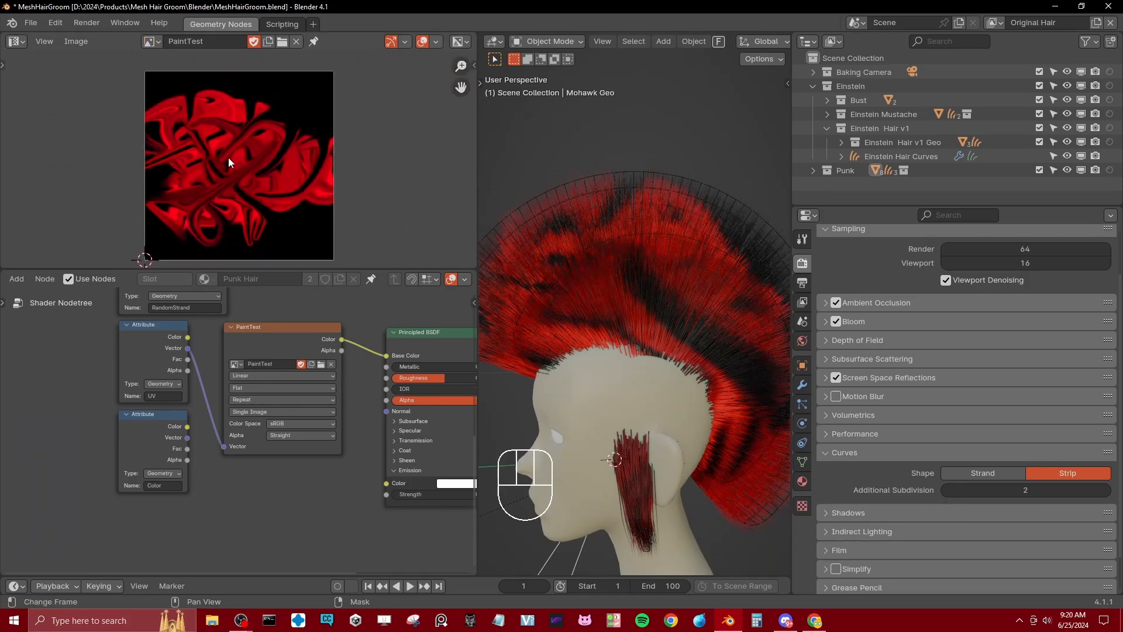
pyautogui.scroll(1, 267, 183)
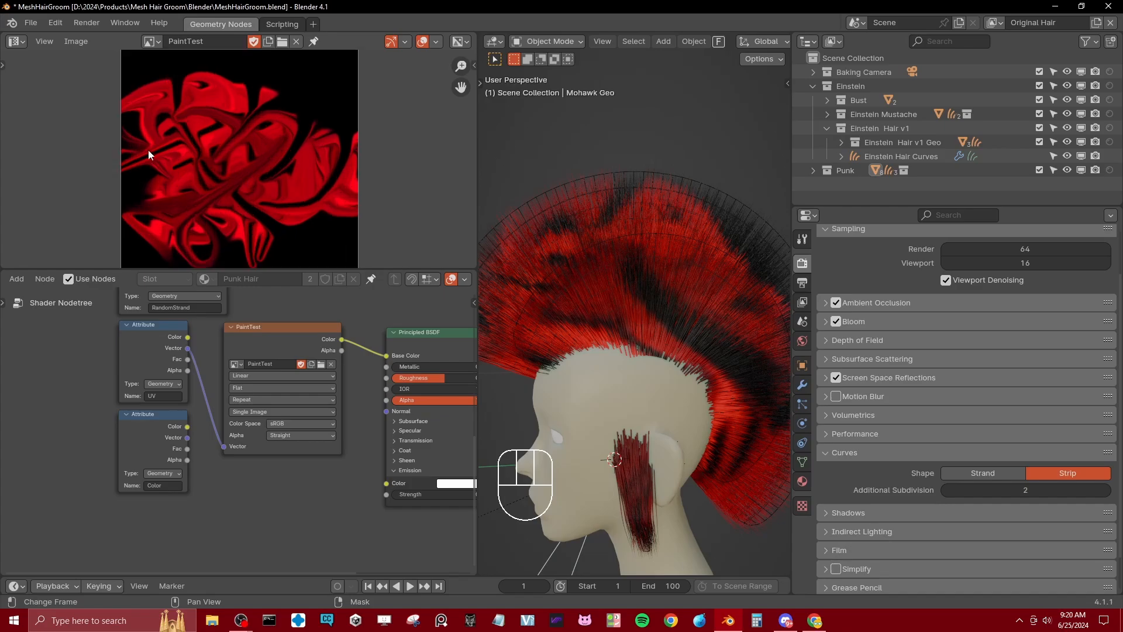
# Step: Change the UV Editor to an Image Editor in Paint mode with its tools shown
pyautogui.press('t')
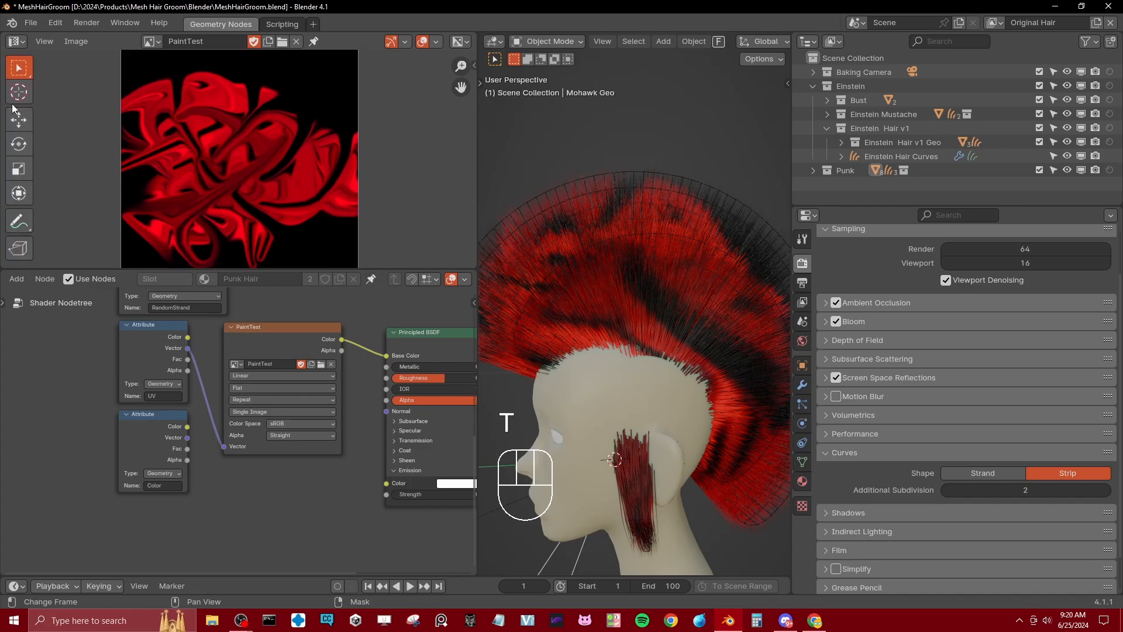
pyautogui.click(16, 42)
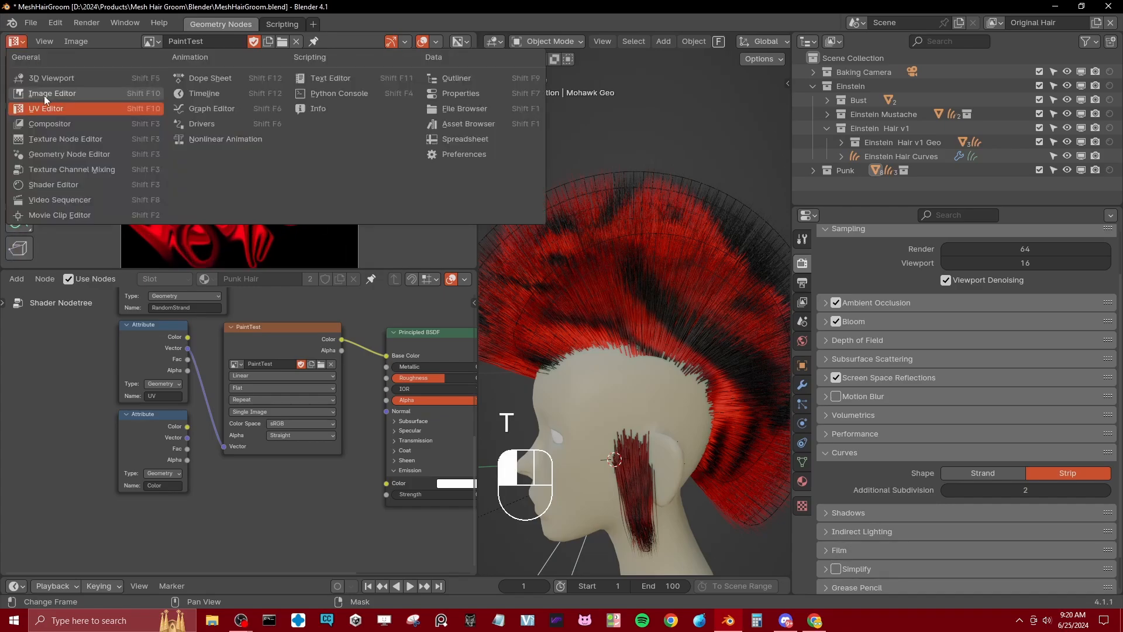
pyautogui.click(44, 94)
pyautogui.click(40, 43)
pyautogui.click(69, 76)
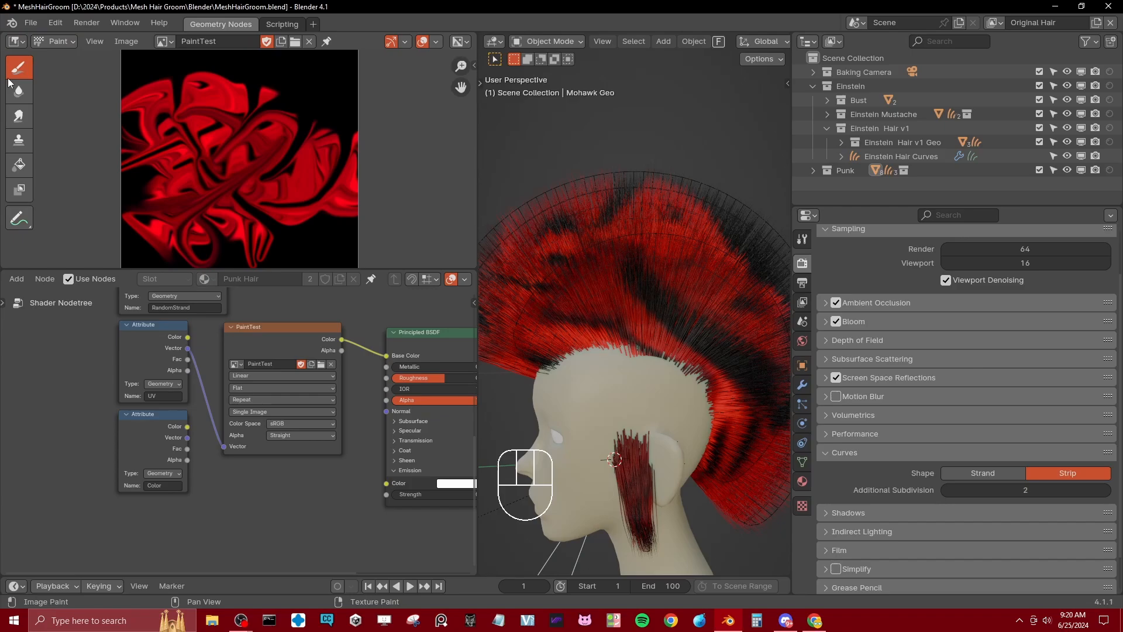
# Step: Smear the red pattern across the PaintTest image and return the Image Editor to View mode
pyautogui.click(18, 115)
pyautogui.moveTo(327, 152)
pyautogui.mouseDown()
pyautogui.moveTo(263, 193)
pyautogui.moveTo(200, 198)
pyautogui.moveTo(213, 113)
pyautogui.moveTo(176, 105)
pyautogui.moveTo(253, 146)
pyautogui.moveTo(251, 196)
pyautogui.moveTo(226, 221)
pyautogui.moveTo(359, 196)
pyautogui.mouseUp()
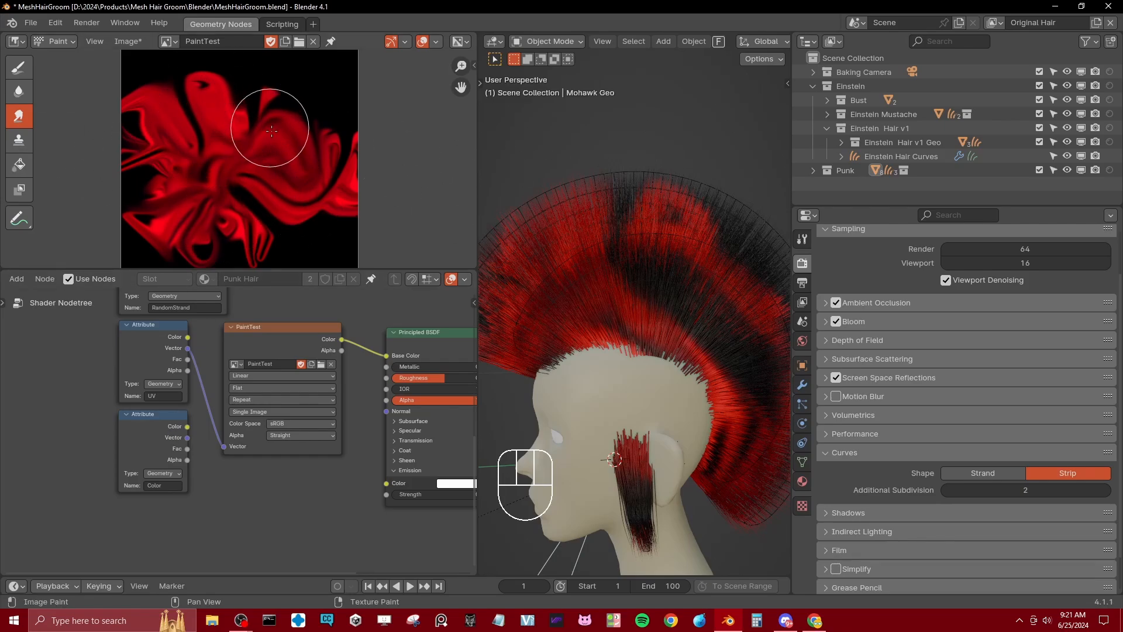
pyautogui.click(19, 67)
pyautogui.click(62, 44)
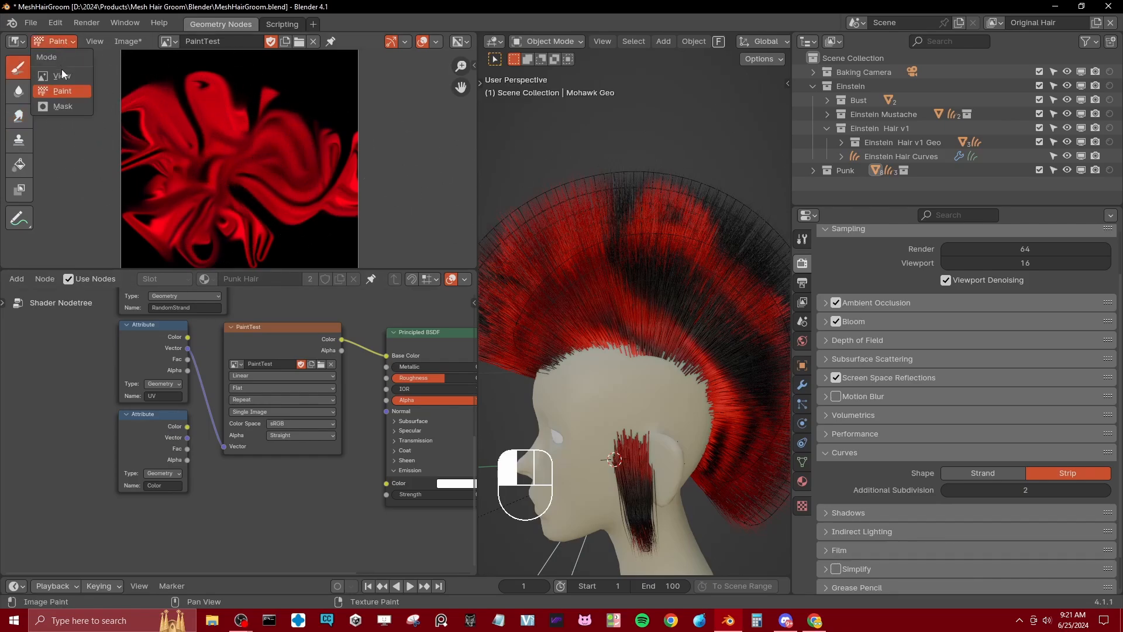
pyautogui.click(61, 69)
# Step: Examine the Punk Hair material's UV, Color, RandomStrand, Colors and Factor Attribute nodes
pyautogui.scroll(1, 234, 492)
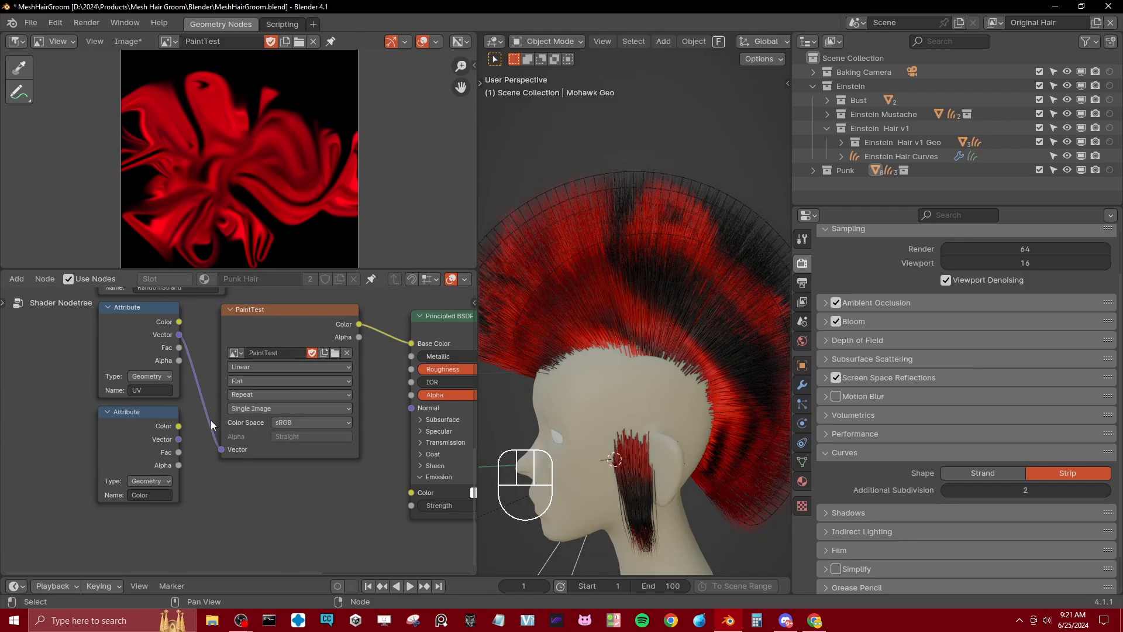
pyautogui.scroll(-1, 261, 406)
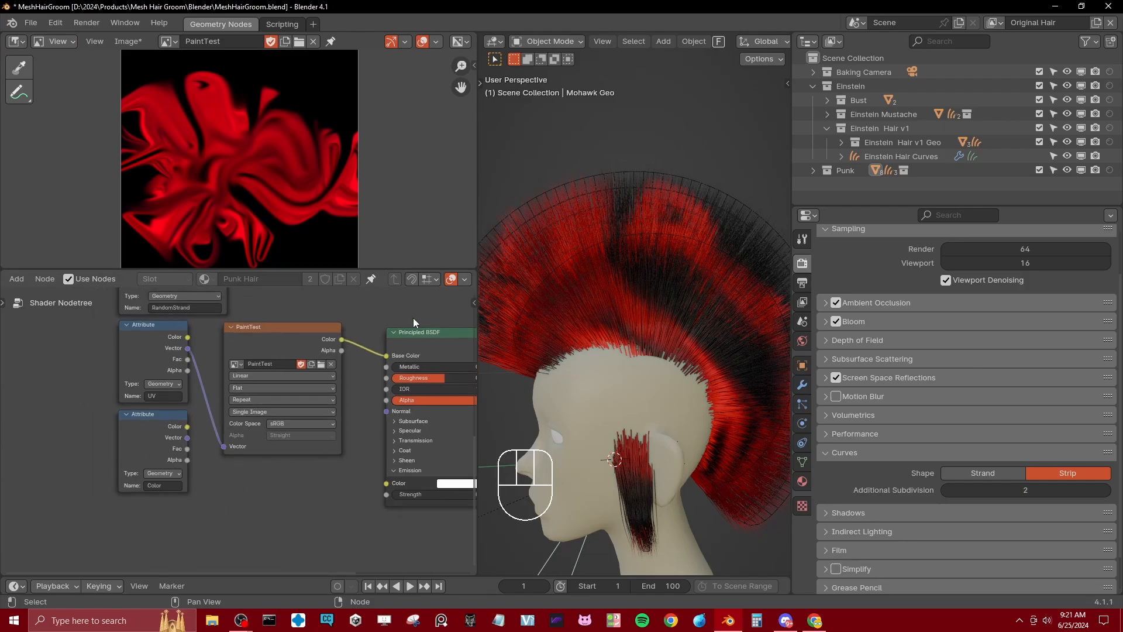
pyautogui.scroll(-1, 225, 465)
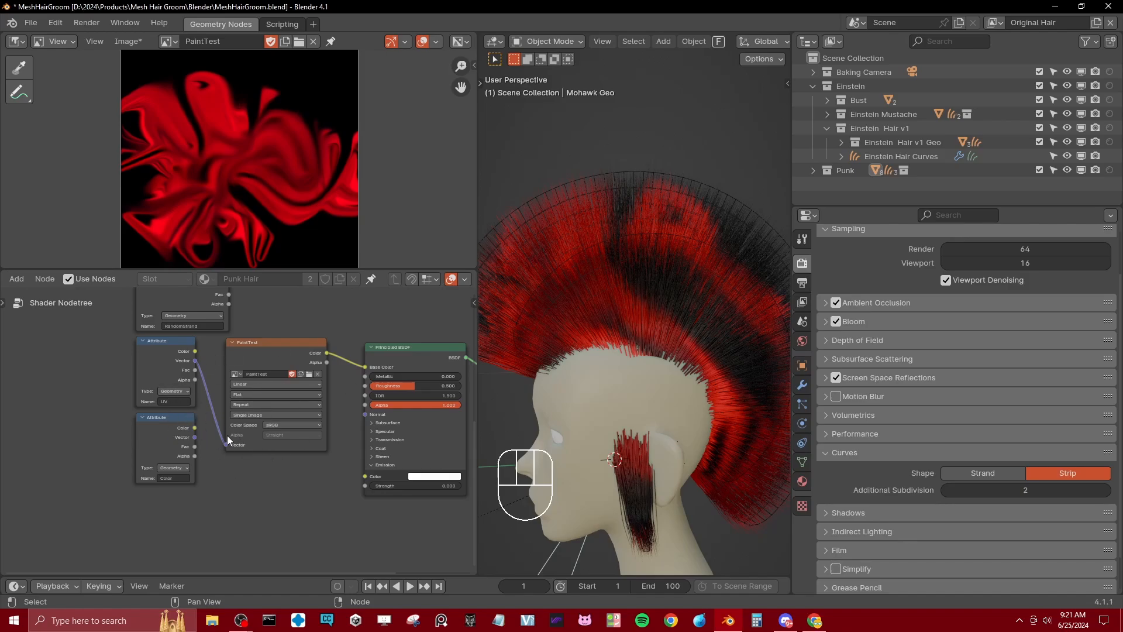
pyautogui.moveTo(239, 292); pyautogui.dragTo(220, 460, button='middle')
pyautogui.moveTo(243, 422)
pyautogui.mouseDown(button='middle')
pyautogui.moveTo(279, 377)
pyautogui.moveTo(285, 414)
pyautogui.moveTo(290, 373)
pyautogui.moveTo(279, 402)
pyautogui.mouseUp(button='middle')
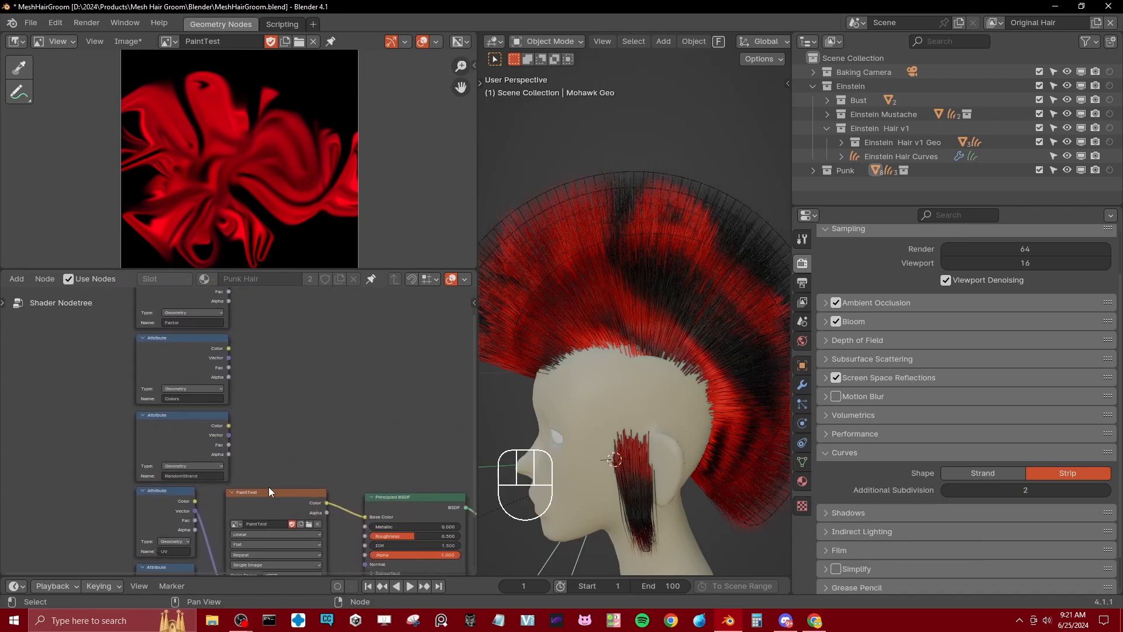
pyautogui.click(186, 432)
pyautogui.scroll(1, 178, 478)
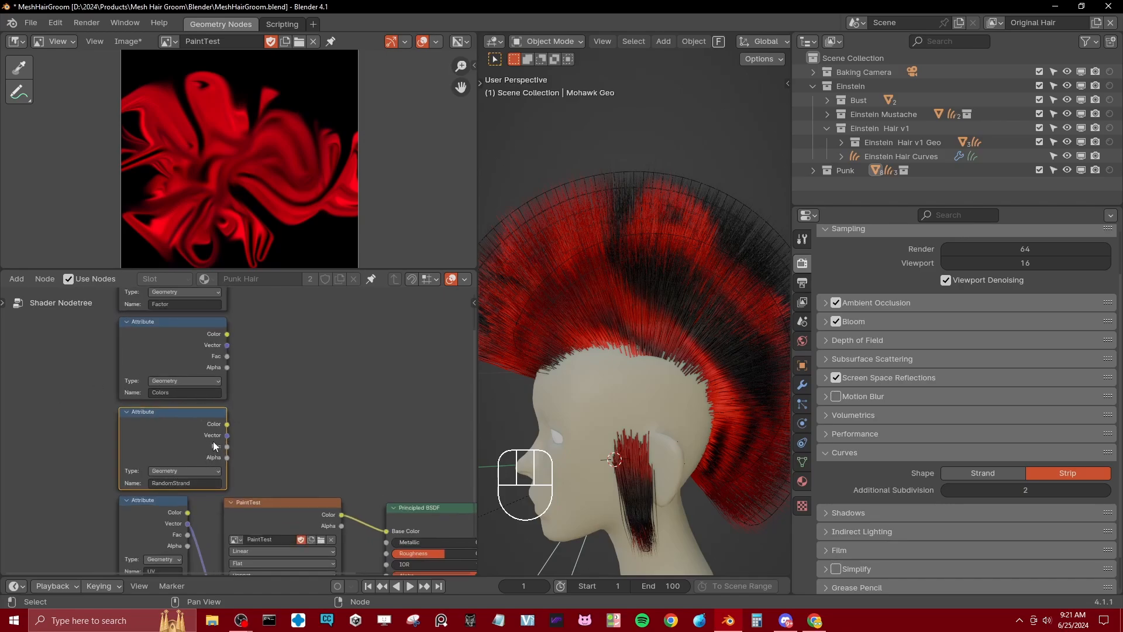
pyautogui.moveTo(230, 479); pyautogui.dragTo(250, 520, button='middle')
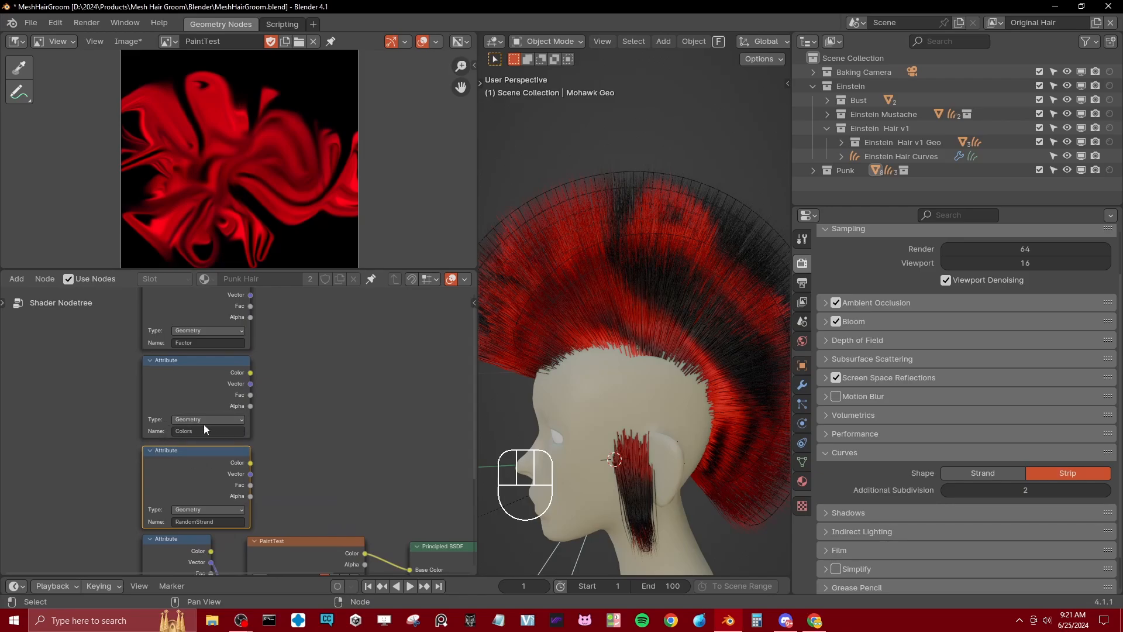
# Step: Delete the Colors Attribute node from the Punk Hair material
pyautogui.click(184, 407)
pyautogui.scroll(-1, 240, 416)
pyautogui.scroll(1, 234, 416)
pyautogui.moveTo(193, 379); pyautogui.dragTo(204, 411, button='middle')
pyautogui.press('x')
# Step: Move the Factor Attribute node down directly above the RandomStrand node and review the whole node tree
pyautogui.click(210, 345)
pyautogui.press('g')
pyautogui.middleClick(216, 380)
pyautogui.click(225, 445)
pyautogui.press('g')
pyautogui.middleClick(202, 416)
pyautogui.click(205, 418)
pyautogui.scroll(-3, 254, 429)
pyautogui.moveTo(303, 504); pyautogui.dragTo(253, 391, button='middle')
pyautogui.scroll(-1, 261, 406)
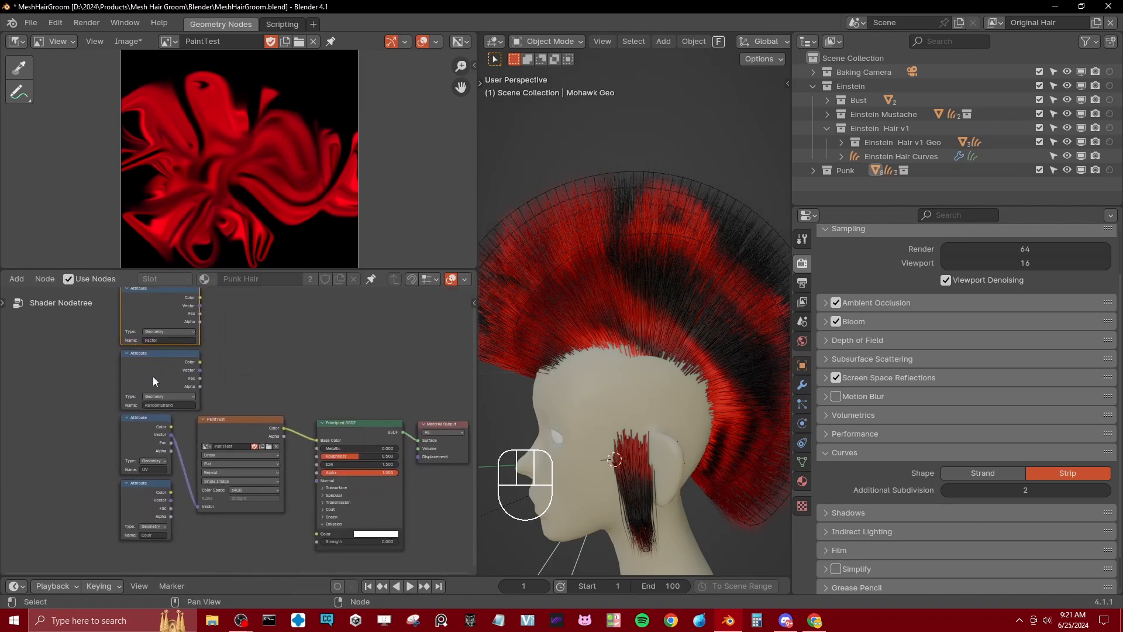
pyautogui.moveTo(410, 395); pyautogui.dragTo(353, 392, button='middle')
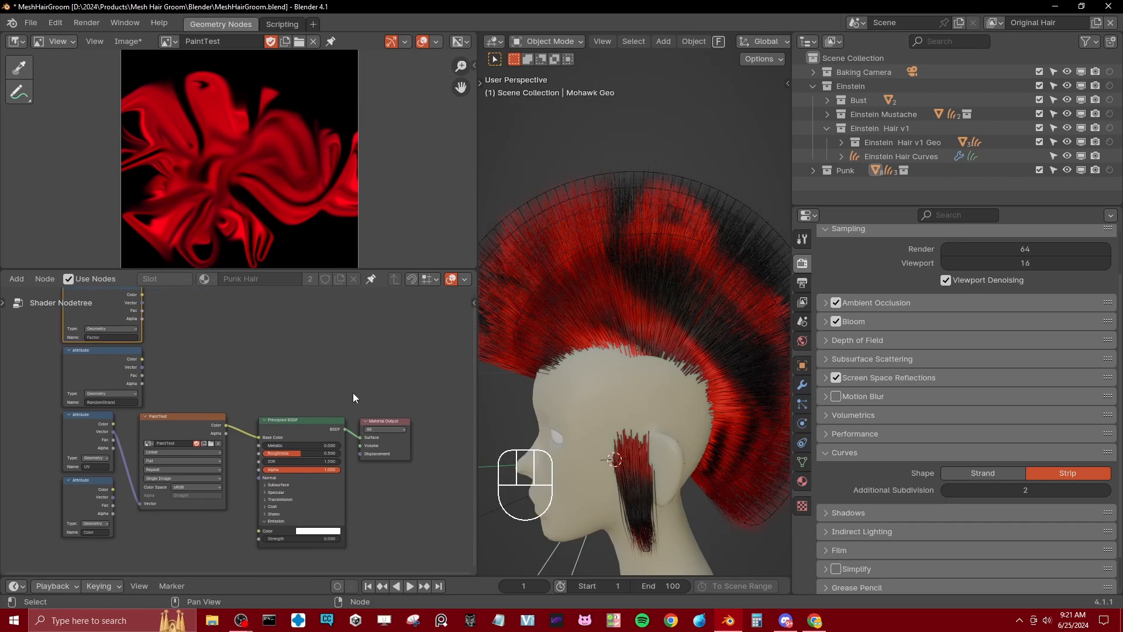
# Step: Select the Einstein Hair Geo.003 mesh on top of the Einstein head
pyautogui.scroll(-5, 588, 208)
pyautogui.moveTo(588, 210); pyautogui.dragTo(648, 325, button='middle')
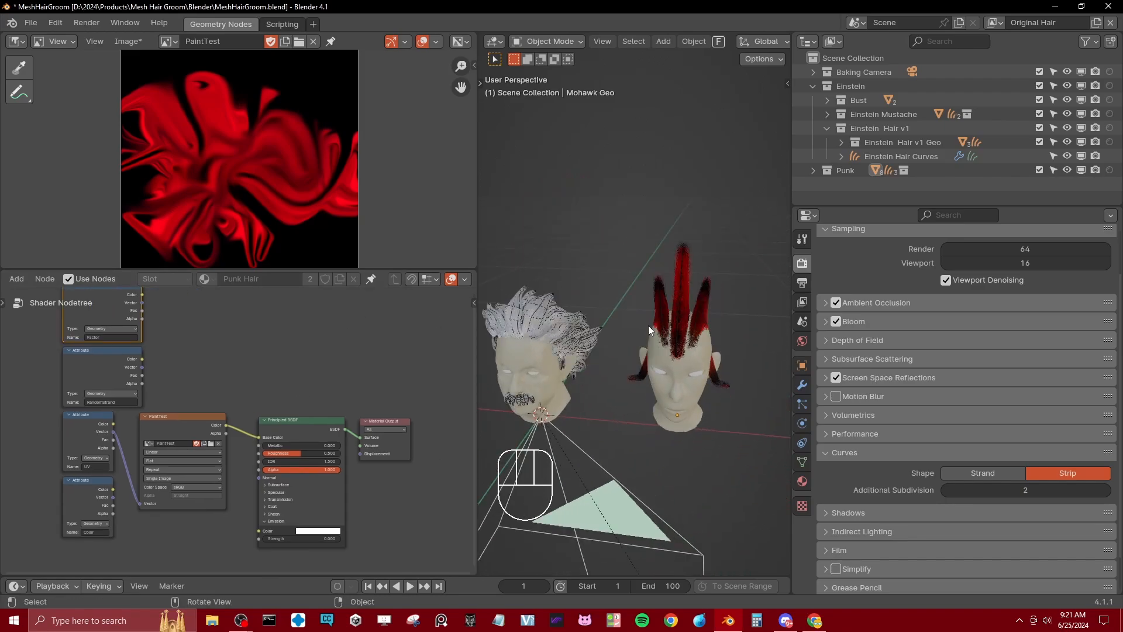
pyautogui.keyDown('shift'); pyautogui.moveTo(591, 349); pyautogui.dragTo(642, 345, button='middle'); pyautogui.keyUp('shift')
pyautogui.scroll(-2, 644, 325)
pyautogui.scroll(4, 642, 345)
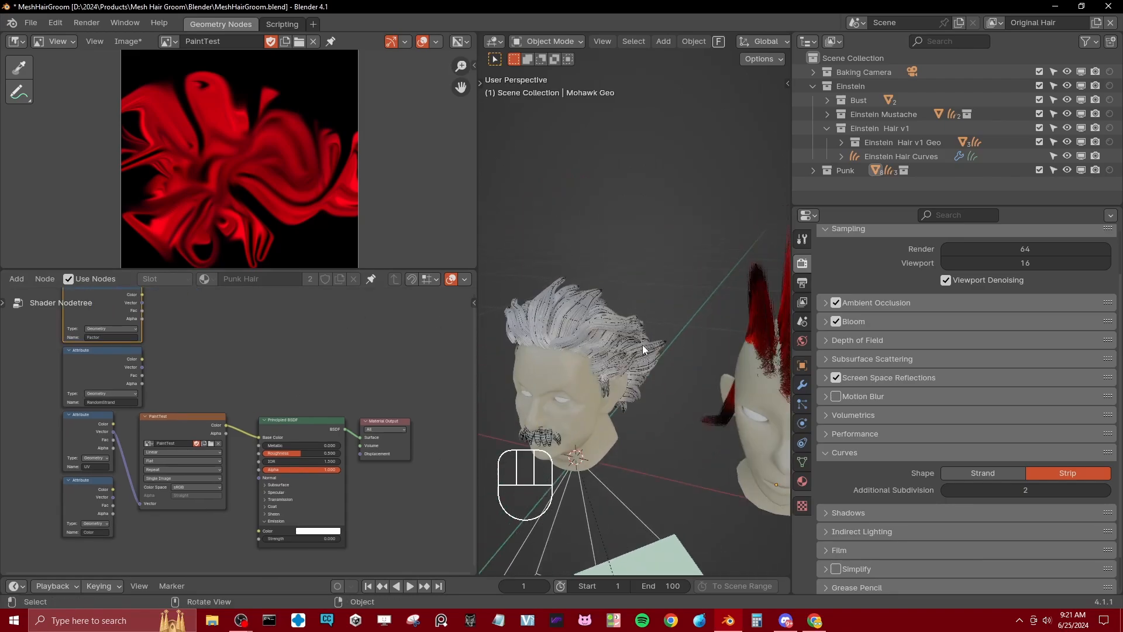
pyautogui.scroll(2, 655, 276)
pyautogui.moveTo(655, 276)
pyautogui.mouseDown(button='middle')
pyautogui.moveTo(640, 263)
pyautogui.moveTo(628, 298)
pyautogui.moveTo(654, 276)
pyautogui.mouseUp(button='middle')
pyautogui.scroll(2, 641, 262)
pyautogui.click(619, 273)
pyautogui.click(617, 275)
pyautogui.scroll(-6, 618, 275)
pyautogui.scroll(2, 654, 276)
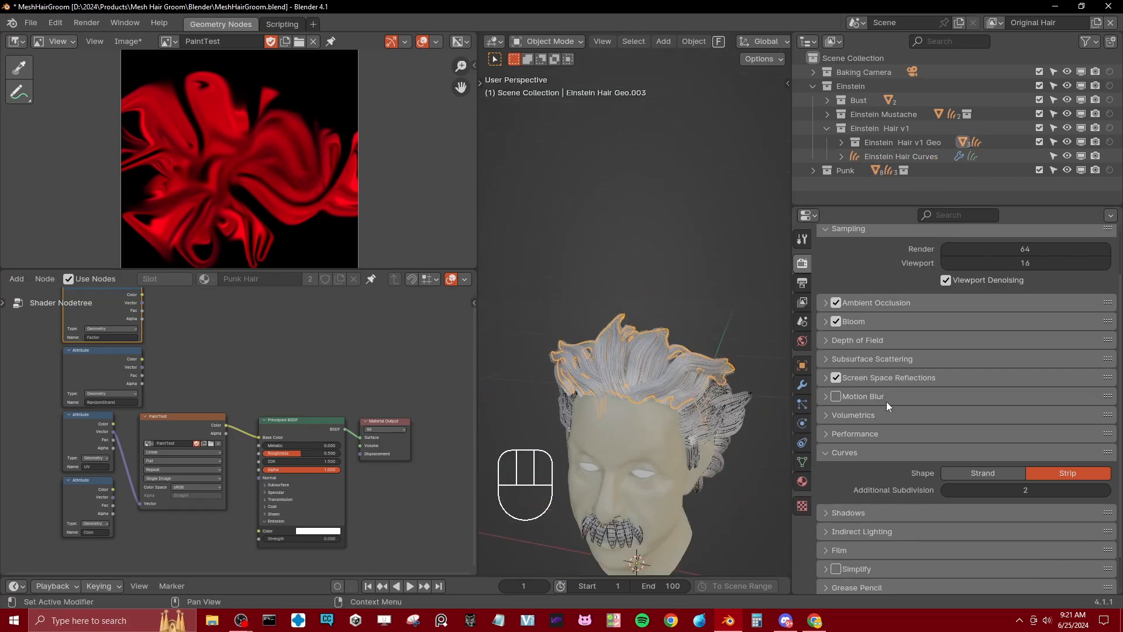
# Step: Expand the hair mesh's GeometryNodes modifier with the SetGeoToUVposition v1.0 settings, collapse its Subdivision modifier, and inspect the hair up close
pyautogui.click(802, 385)
pyautogui.click(825, 315)
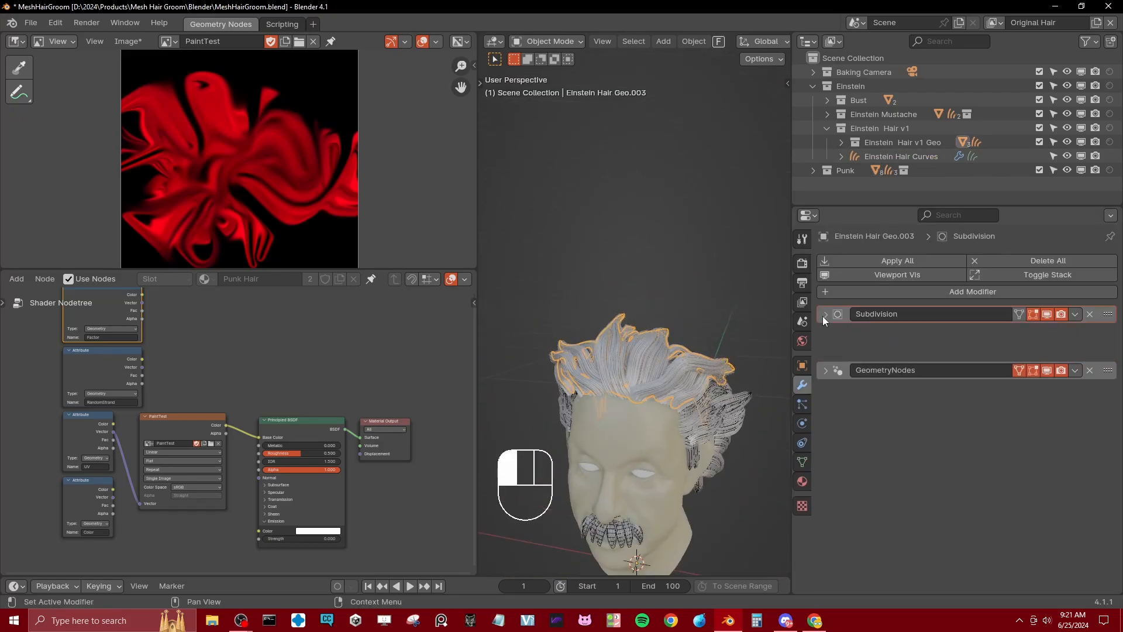
pyautogui.click(824, 334)
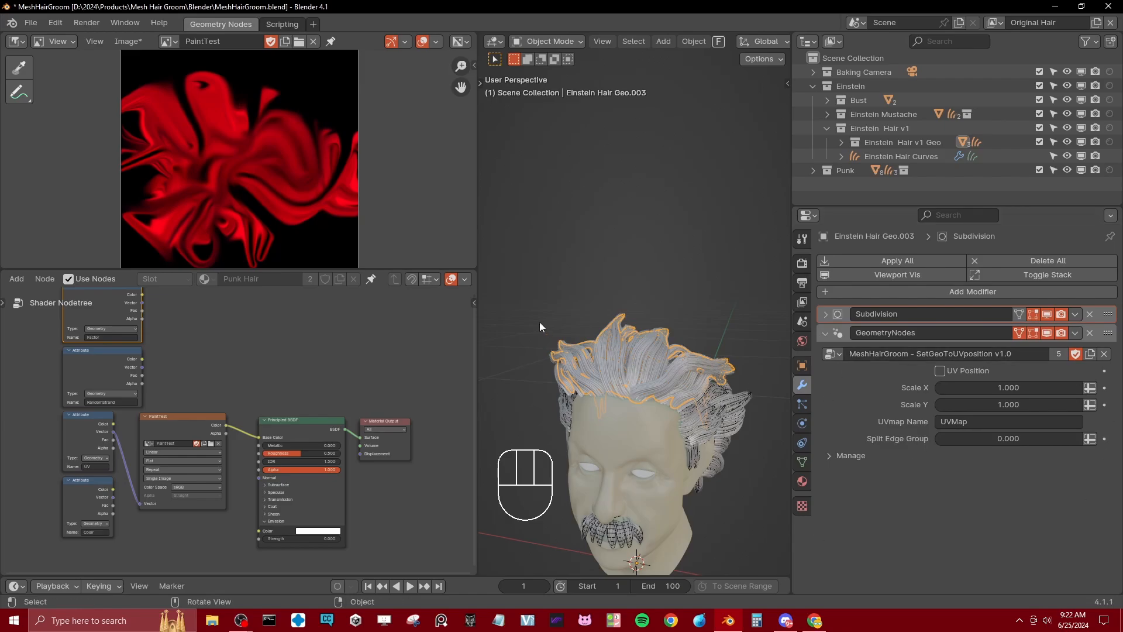
pyautogui.scroll(4, 728, 357)
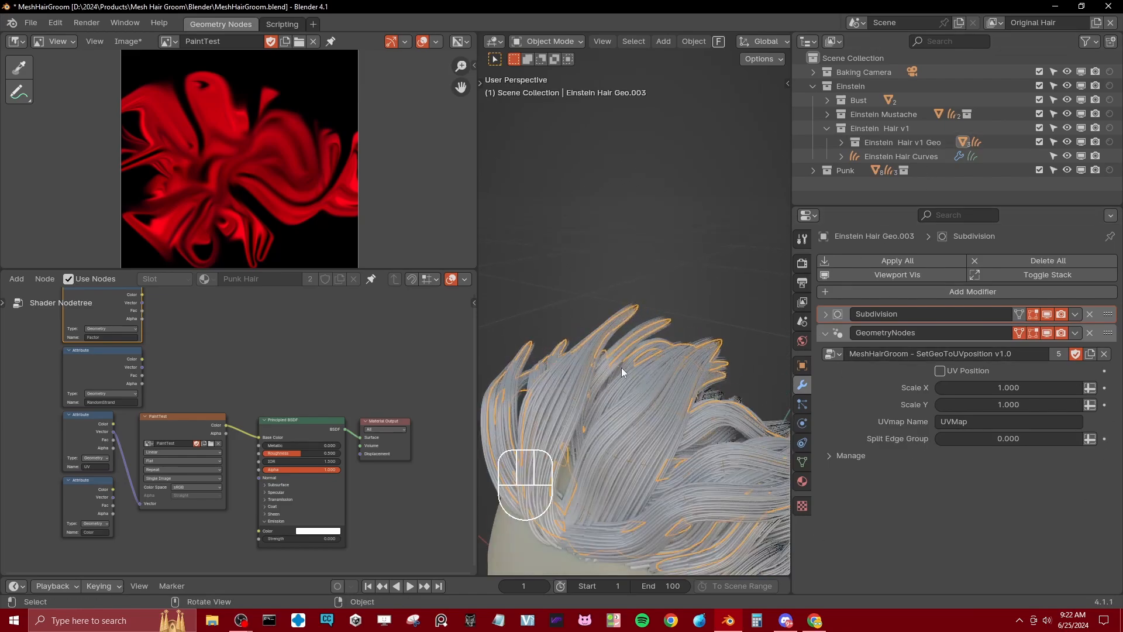
pyautogui.scroll(-5, 635, 296)
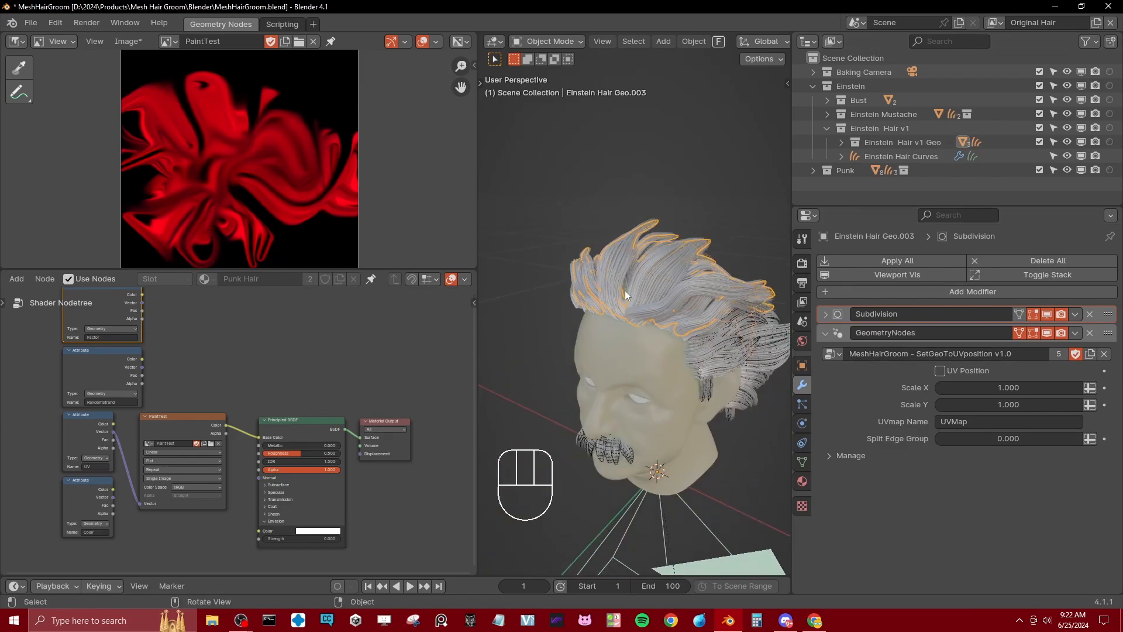
# Step: Enable UV Position in the GeometryNodes modifier and inspect the flattened hair around the head
pyautogui.click(943, 369)
pyautogui.scroll(-4, 651, 342)
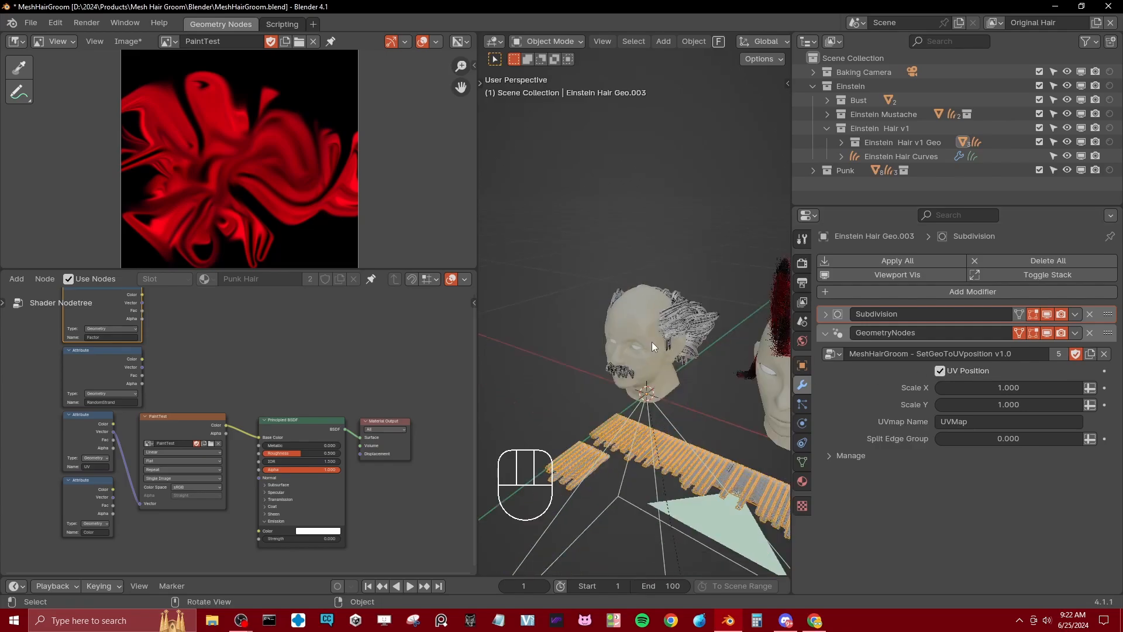
pyautogui.moveTo(652, 342); pyautogui.dragTo(629, 346, button='middle')
pyautogui.keyDown('shift'); pyautogui.moveTo(629, 346); pyautogui.dragTo(649, 349, button='middle'); pyautogui.keyUp('shift')
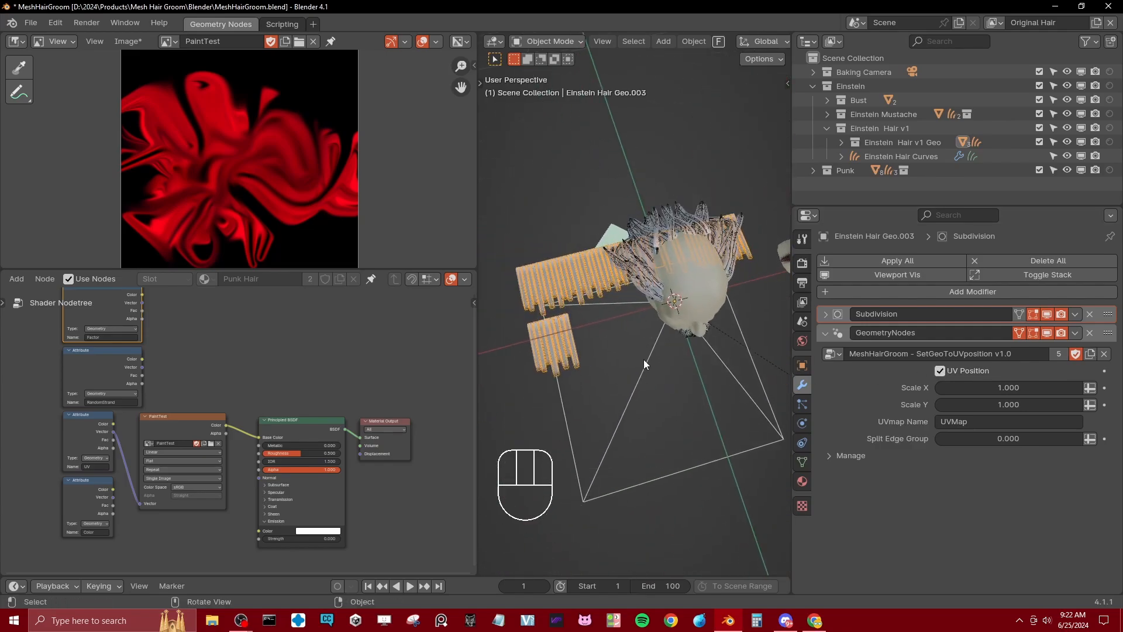
# Step: View the flattened hair through the baking camera and widen the 3D viewport
pyautogui.press('KP_0')
pyautogui.scroll(-2, 688, 204)
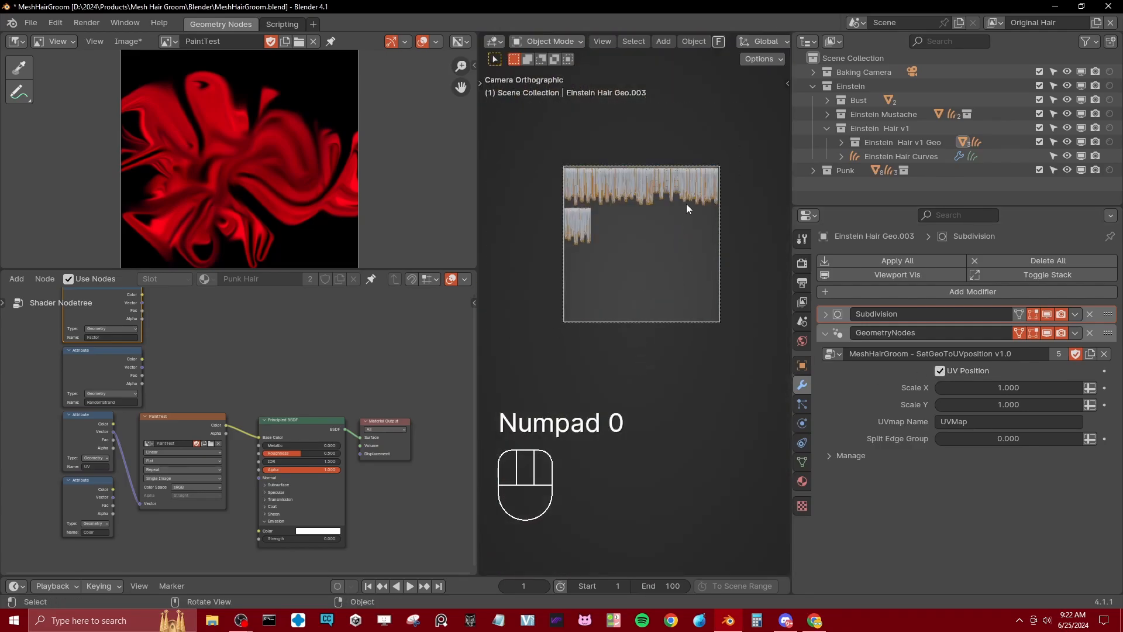
pyautogui.keyDown('shift'); pyautogui.moveTo(687, 204); pyautogui.dragTo(555, 391, button='middle'); pyautogui.keyUp('shift')
pyautogui.moveTo(478, 375); pyautogui.dragTo(340, 372)
# Step: Examine the flattened hair strands of both UV rows up close within the camera frame
pyautogui.scroll(3, 519, 278)
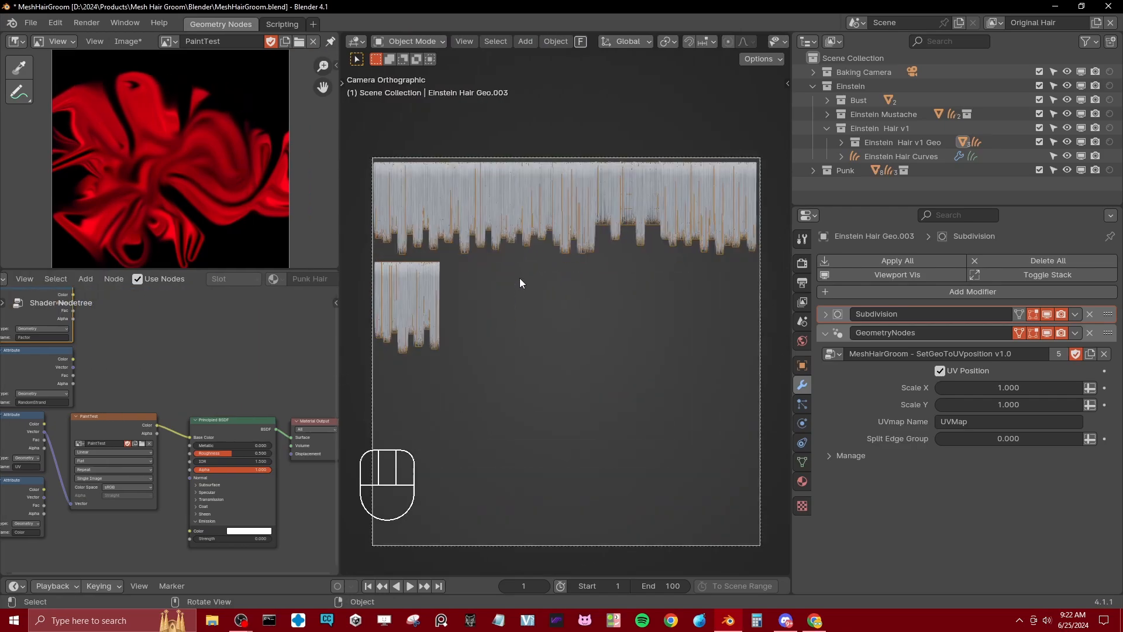
pyautogui.keyDown('shift'); pyautogui.moveTo(546, 294); pyautogui.dragTo(557, 338, button='middle'); pyautogui.keyUp('shift')
pyautogui.scroll(4, 557, 338)
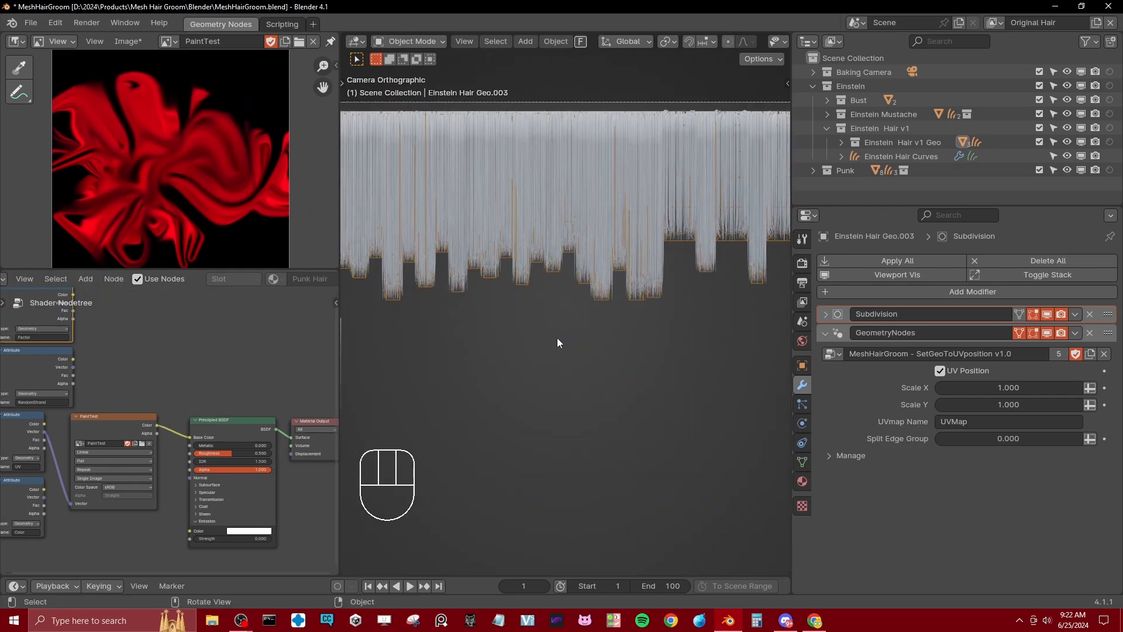
pyautogui.keyDown('shift'); pyautogui.moveTo(357, 231); pyautogui.dragTo(581, 338, button='middle'); pyautogui.keyUp('shift')
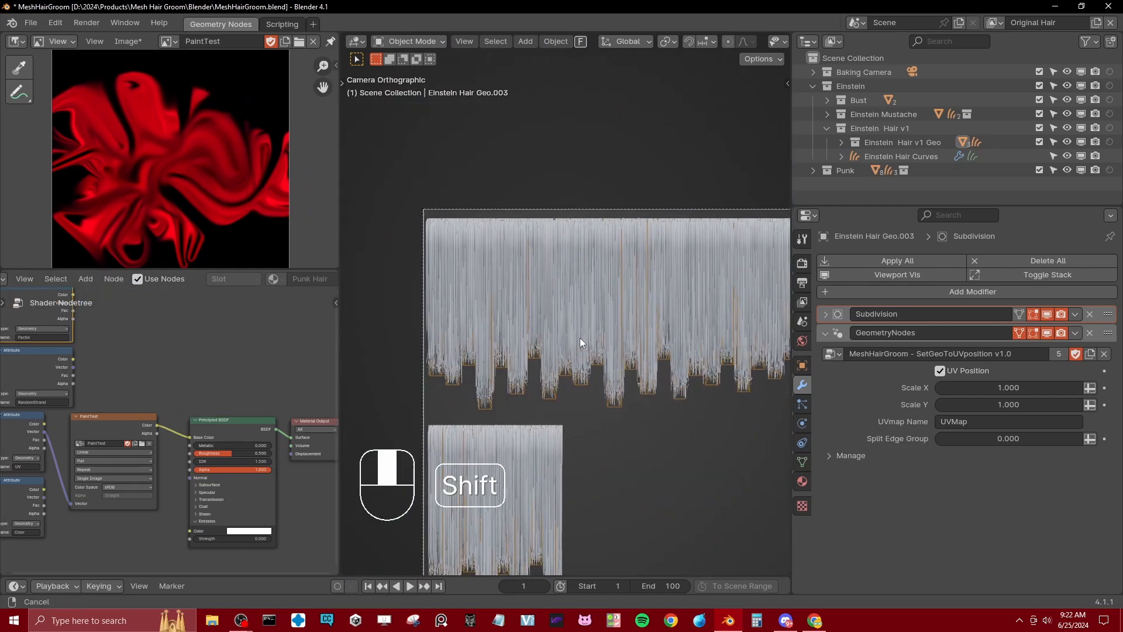
pyautogui.scroll(4, 583, 337)
pyautogui.scroll(-7, 558, 238)
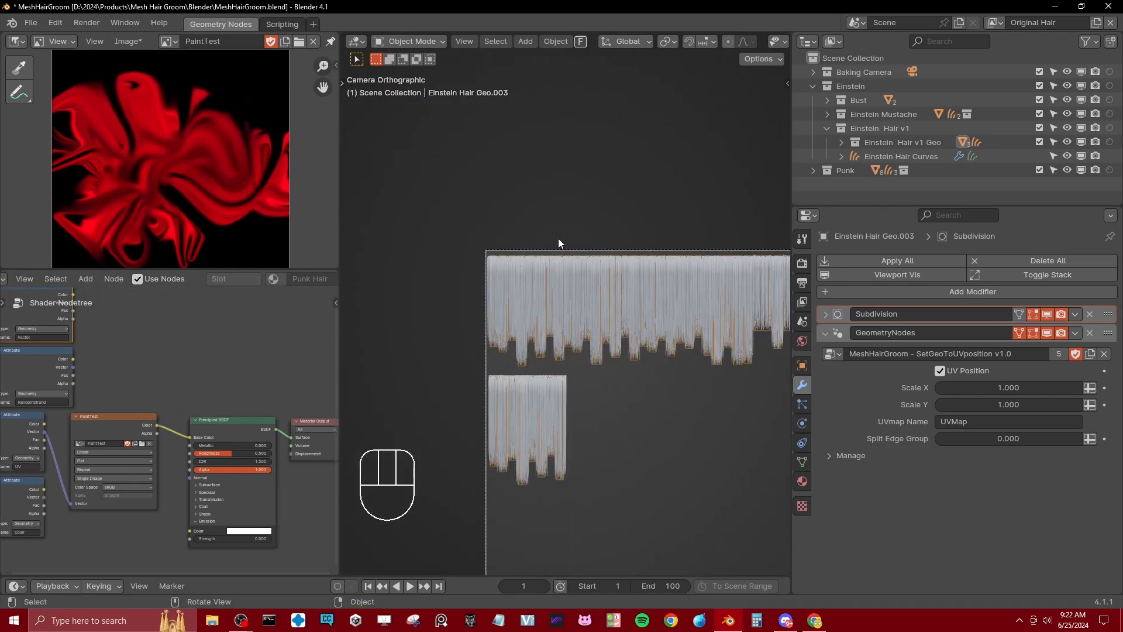
pyautogui.scroll(3, 579, 316)
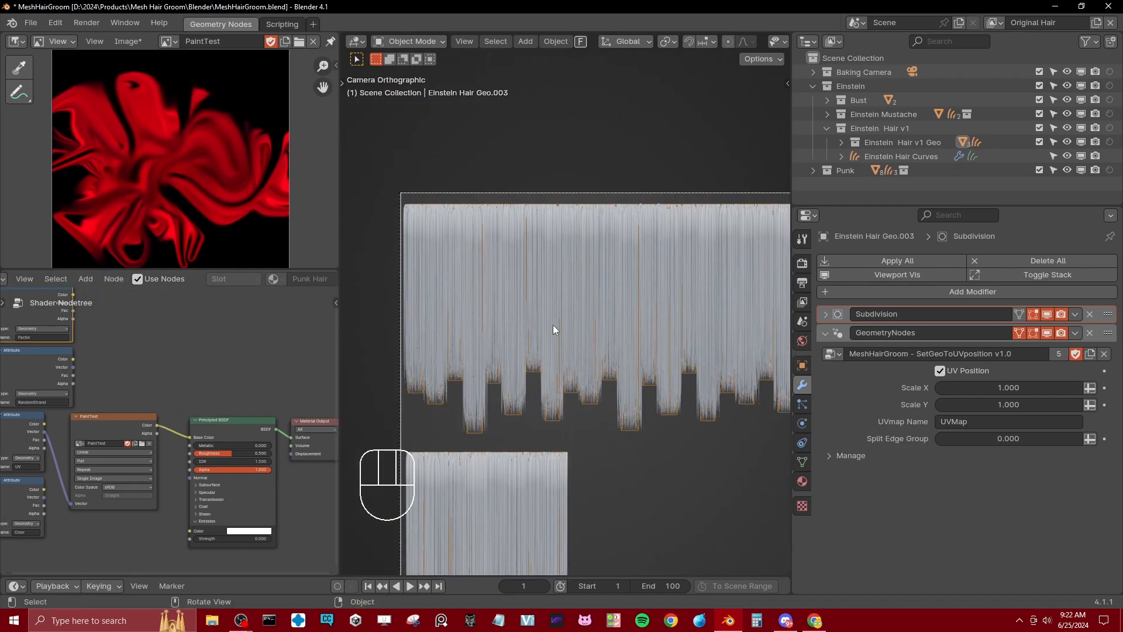
pyautogui.keyDown('shift'); pyautogui.moveTo(510, 420); pyautogui.dragTo(534, 241, button='middle'); pyautogui.keyUp('shift')
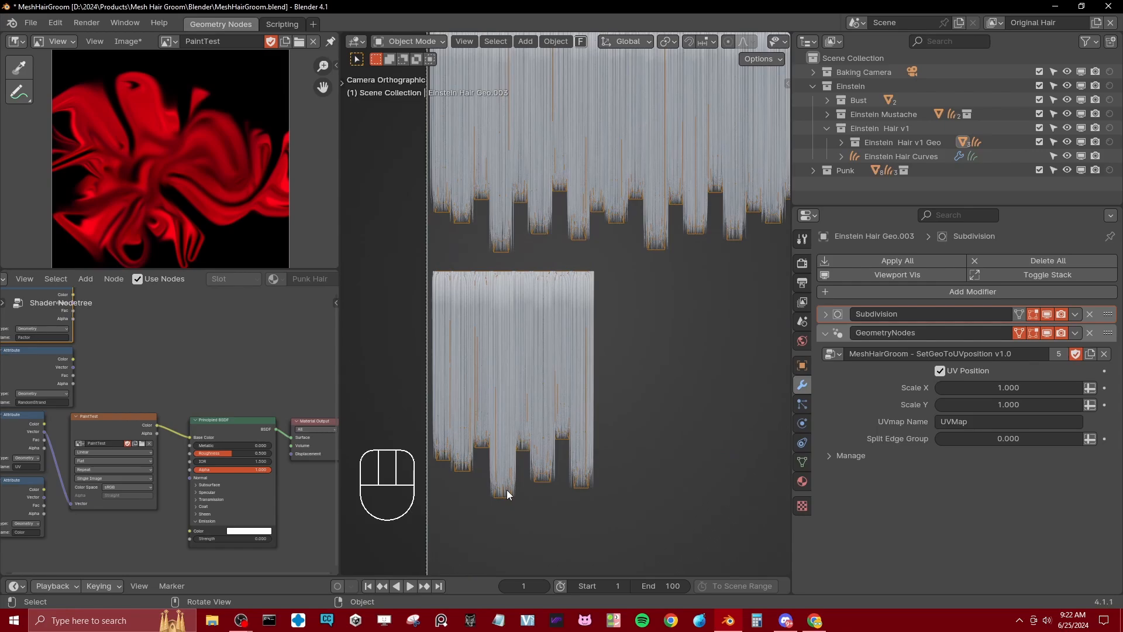
# Step: Examine the flattened hair rows within the camera frame, checking the strand tips, the roots along the upper edge and the spacing between islands
pyautogui.keyDown('shift'); pyautogui.moveTo(511, 359); pyautogui.dragTo(523, 246, button='middle'); pyautogui.keyUp('shift')
pyautogui.scroll(-1, 524, 249)
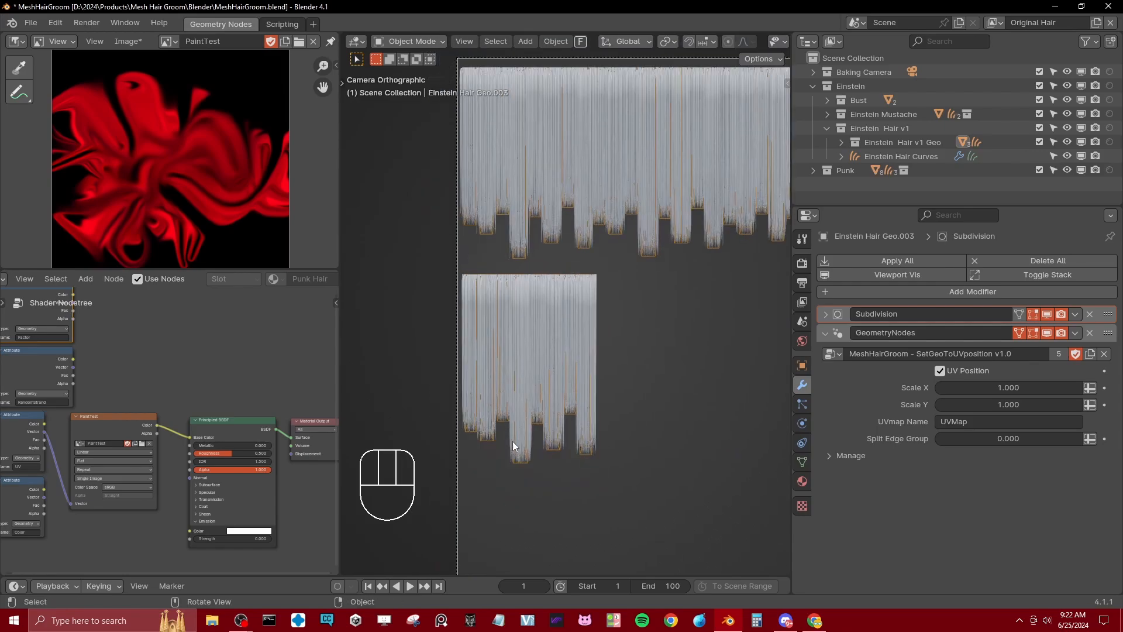
pyautogui.keyDown('shift'); pyautogui.moveTo(682, 273); pyautogui.dragTo(519, 340, button='middle'); pyautogui.keyUp('shift')
pyautogui.scroll(1, 620, 275)
pyautogui.keyDown('shift'); pyautogui.moveTo(643, 278); pyautogui.dragTo(503, 363, button='middle'); pyautogui.keyUp('shift')
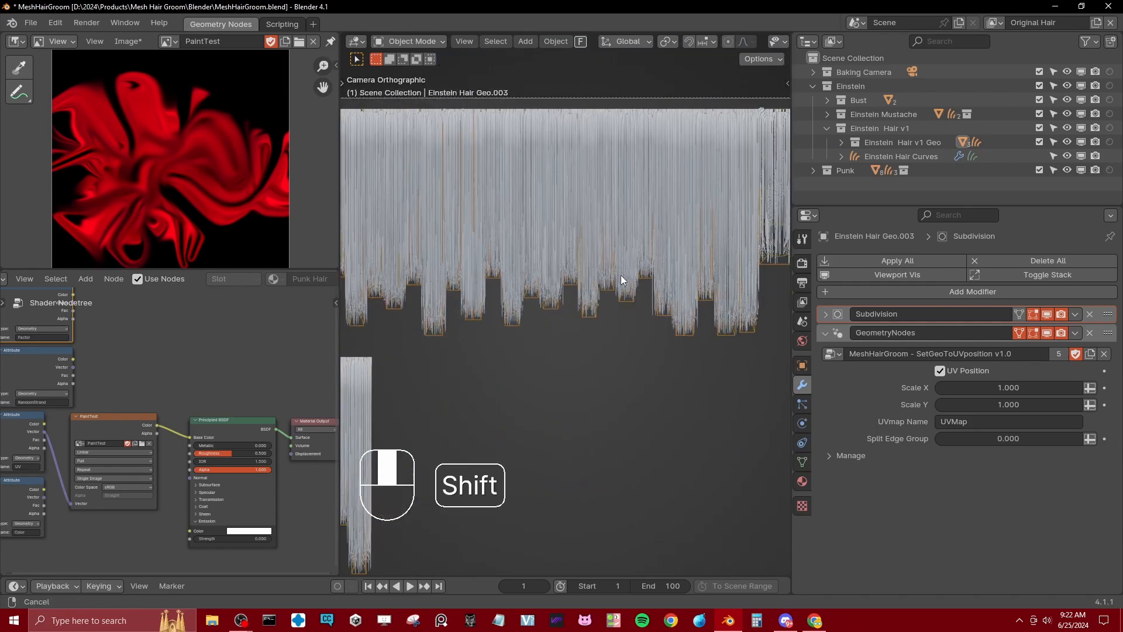
pyautogui.moveTo(539, 318); pyautogui.dragTo(585, 323, button='middle')
pyautogui.press('KP_0')
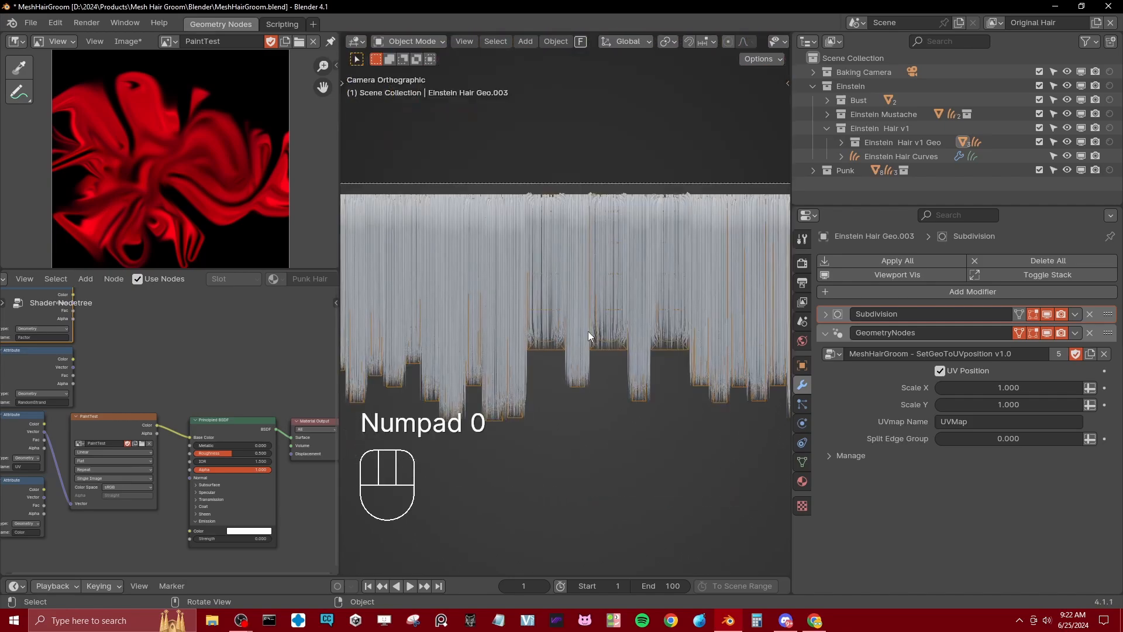
pyautogui.keyDown('shift'); pyautogui.moveTo(660, 329); pyautogui.dragTo(553, 343, button='middle'); pyautogui.keyUp('shift')
pyautogui.scroll(2, 498, 338)
pyautogui.keyDown('shift'); pyautogui.moveTo(466, 324); pyautogui.dragTo(591, 328, button='middle'); pyautogui.keyUp('shift')
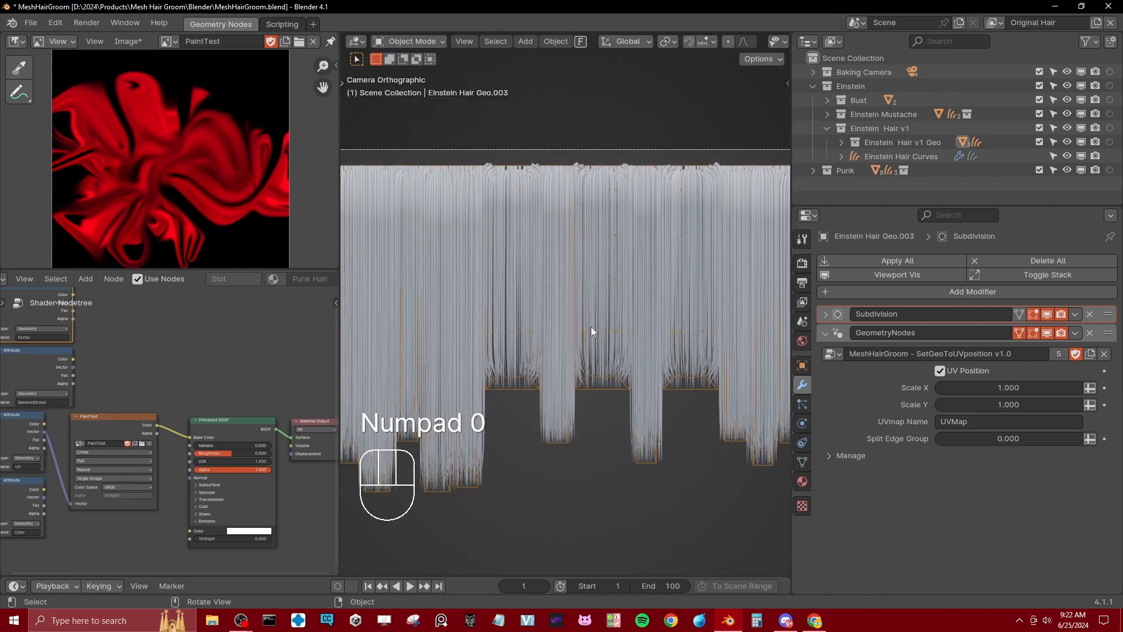
pyautogui.scroll(1, 593, 329)
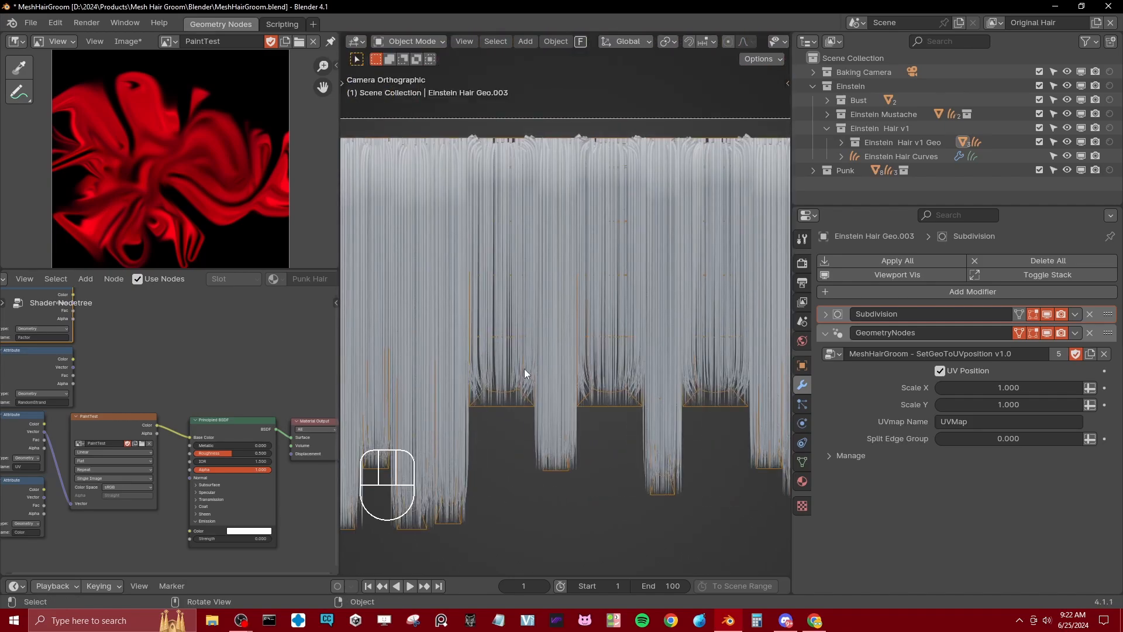
pyautogui.scroll(-10, 520, 331)
pyautogui.keyDown('shift'); pyautogui.moveTo(656, 312); pyautogui.dragTo(617, 297, button='middle'); pyautogui.keyUp('shift')
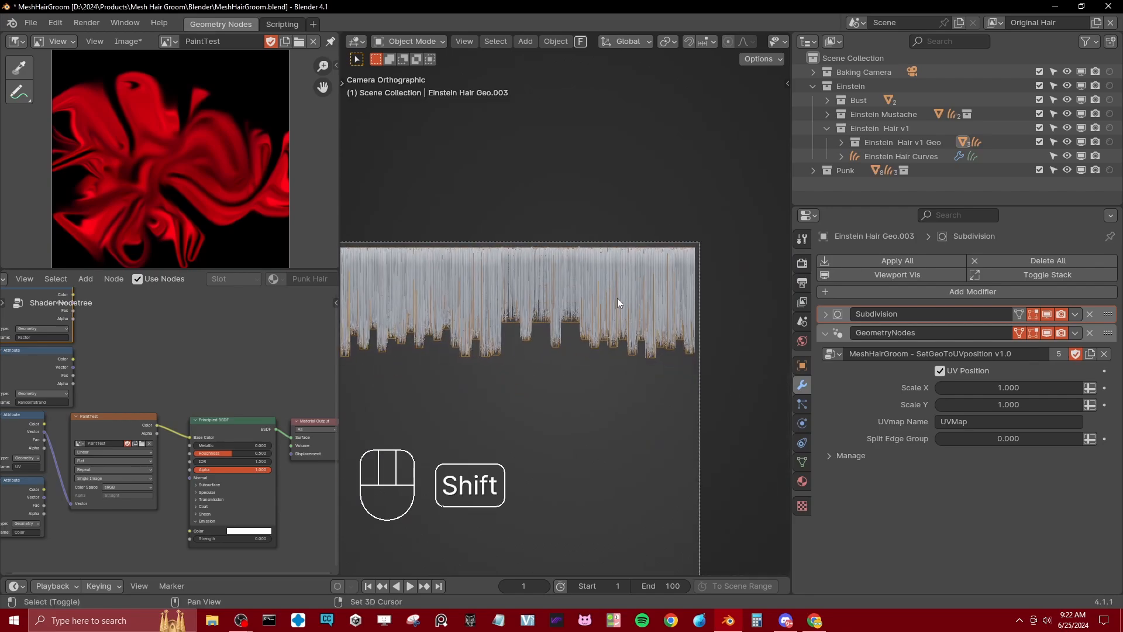
pyautogui.keyDown('shift'); pyautogui.moveTo(581, 361); pyautogui.dragTo(604, 337, button='middle'); pyautogui.keyUp('shift')
pyautogui.keyDown('shift'); pyautogui.moveTo(509, 328); pyautogui.dragTo(579, 319, button='middle'); pyautogui.keyUp('shift')
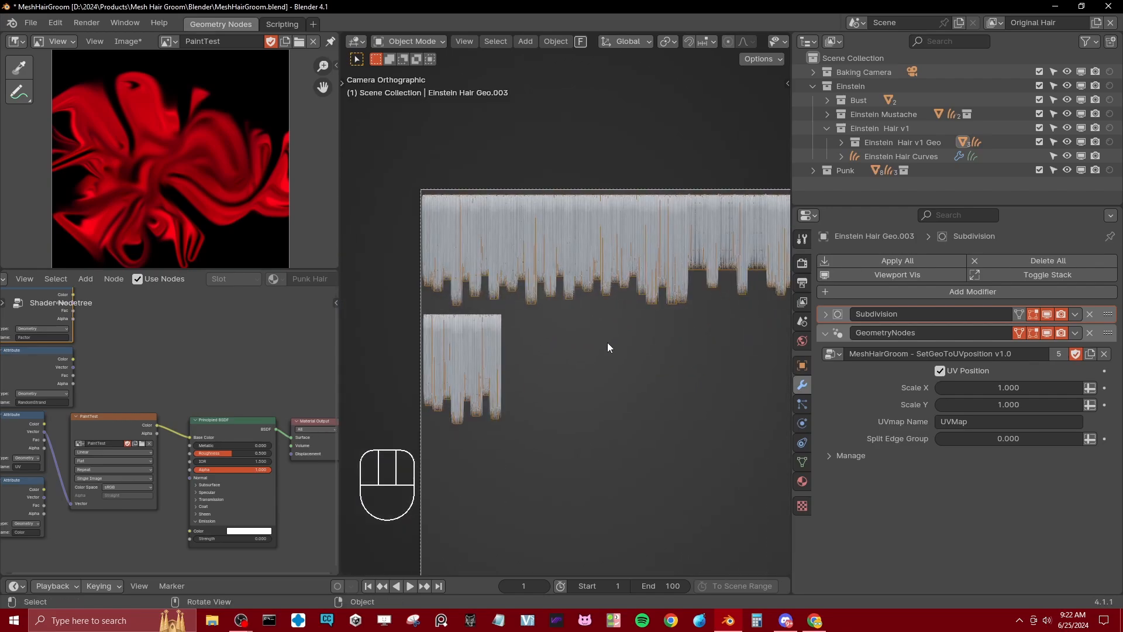
pyautogui.scroll(5, 503, 368)
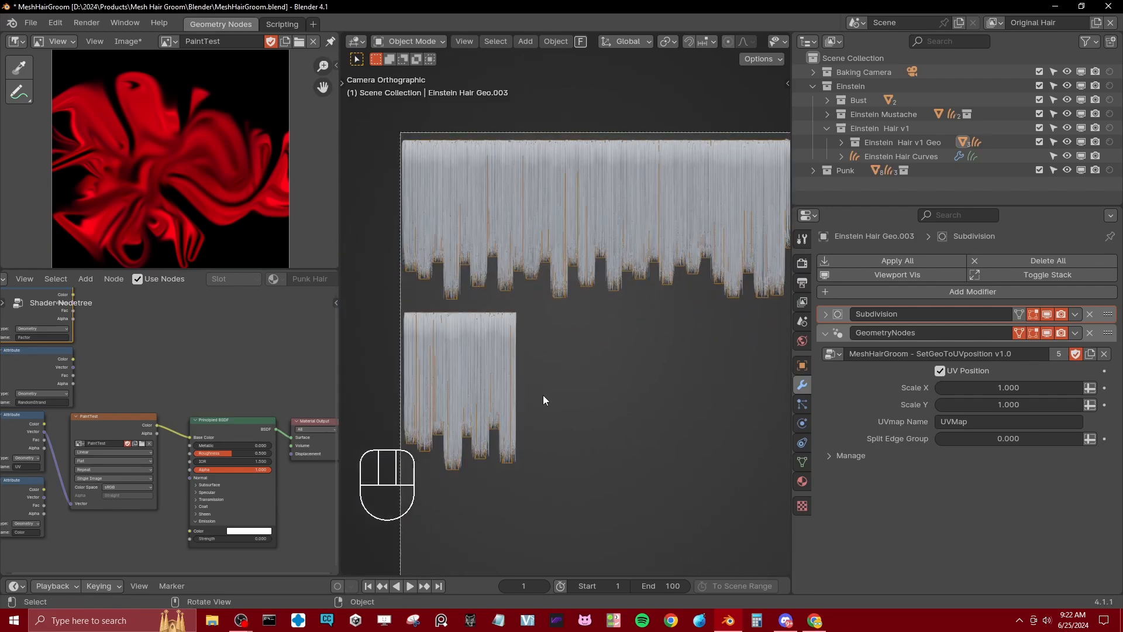
pyautogui.keyDown('shift'); pyautogui.moveTo(502, 402); pyautogui.dragTo(643, 266, button='middle'); pyautogui.keyUp('shift')
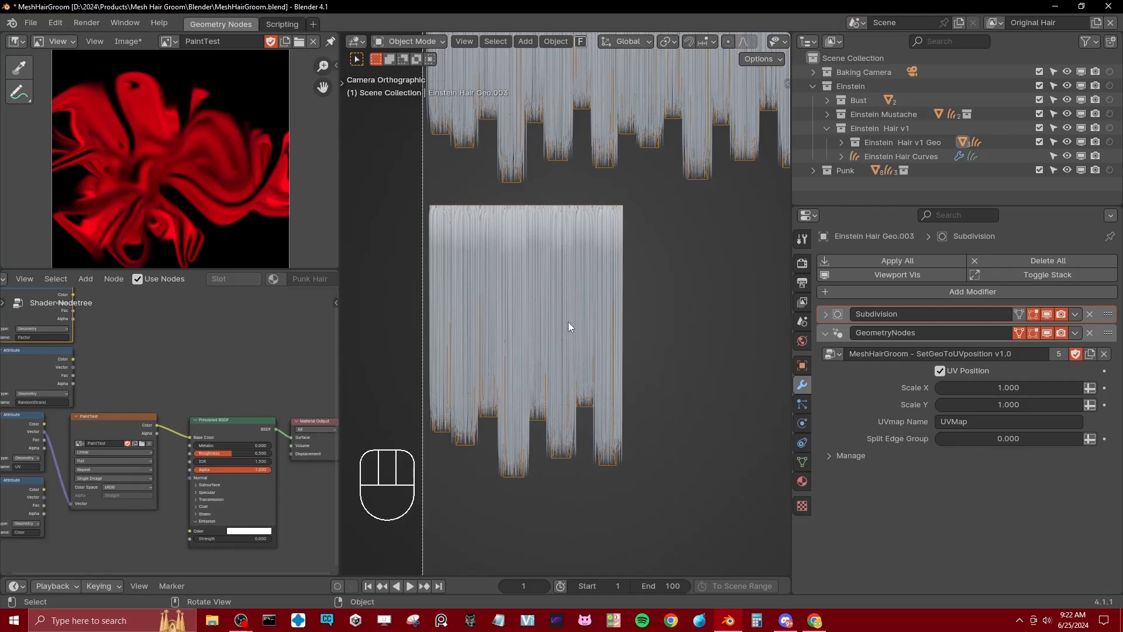
# Step: Collapse MHGv1.0 on the Einstein Hair Curves, add an empty Geometry Nodes modifier and look through its available node groups
pyautogui.click(519, 325)
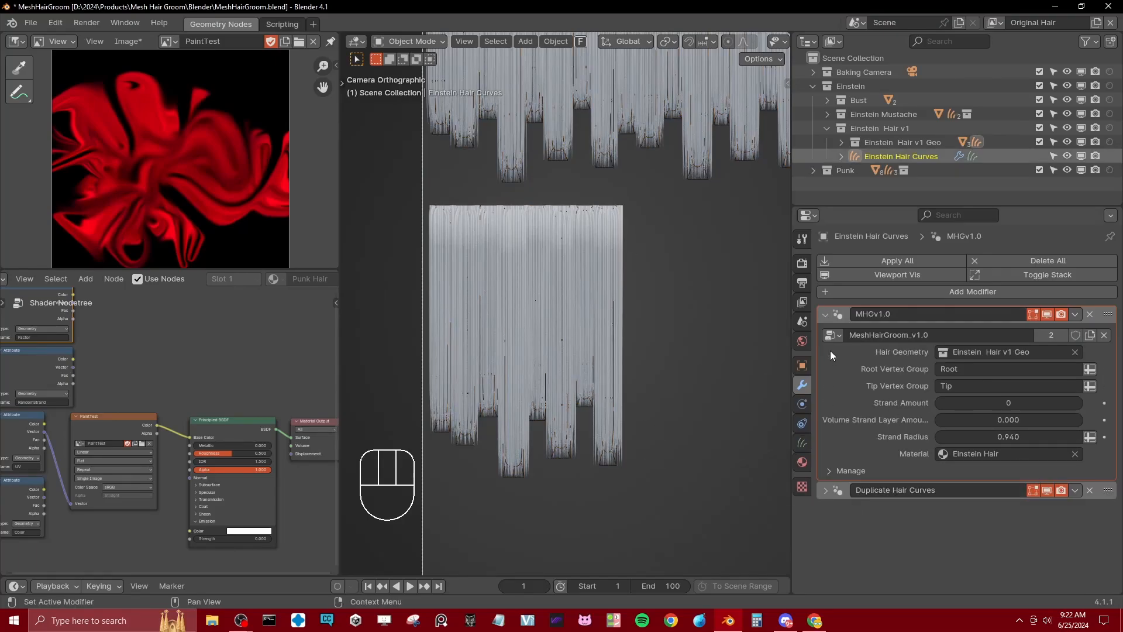
pyautogui.click(837, 315)
pyautogui.click(846, 292)
pyautogui.moveTo(787, 335)
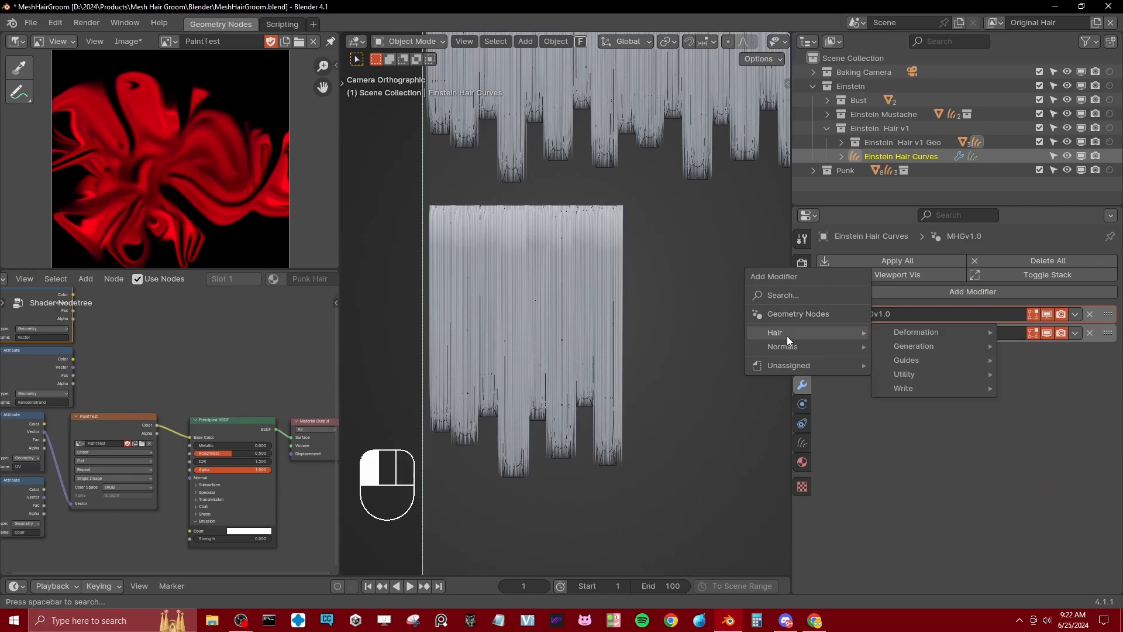
pyautogui.click(797, 316)
pyautogui.click(830, 372)
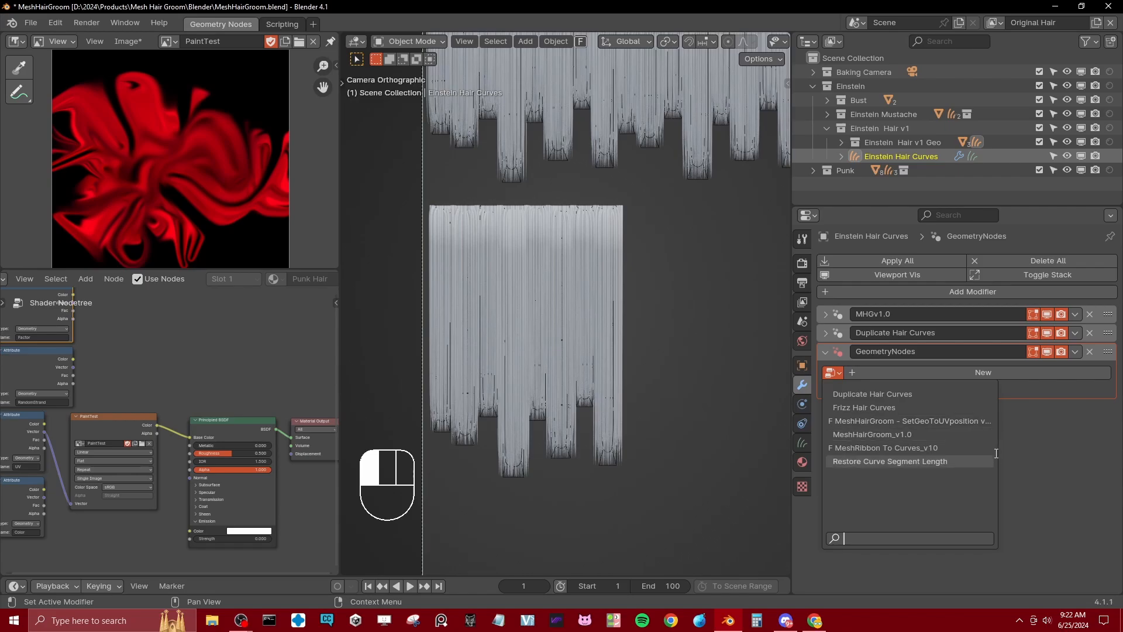
pyautogui.click(1030, 433)
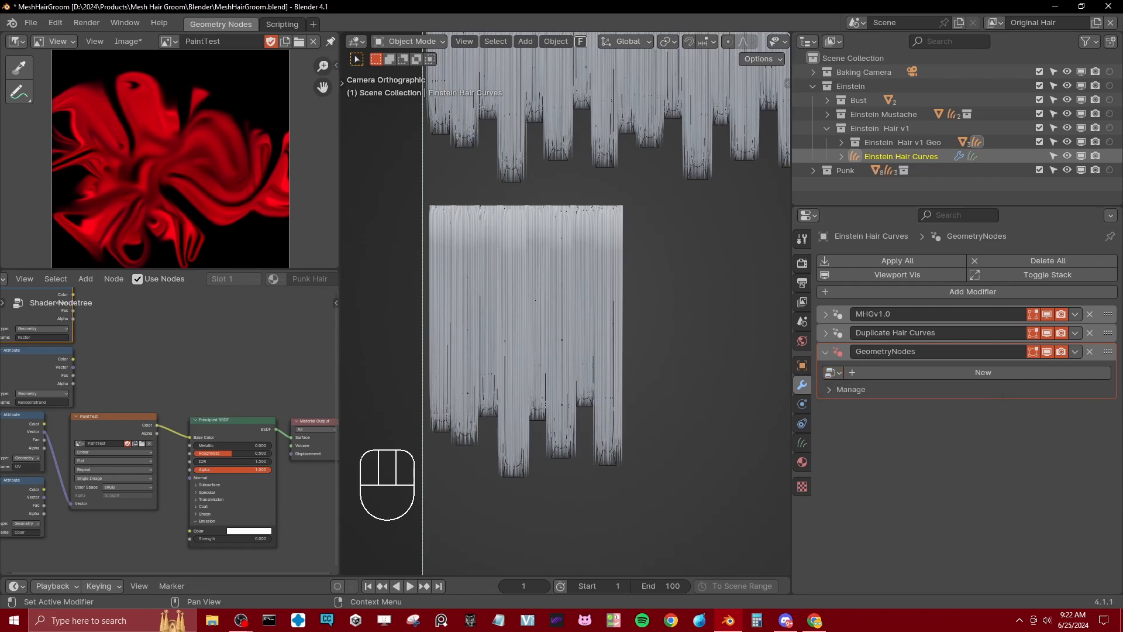
pyautogui.click(835, 376)
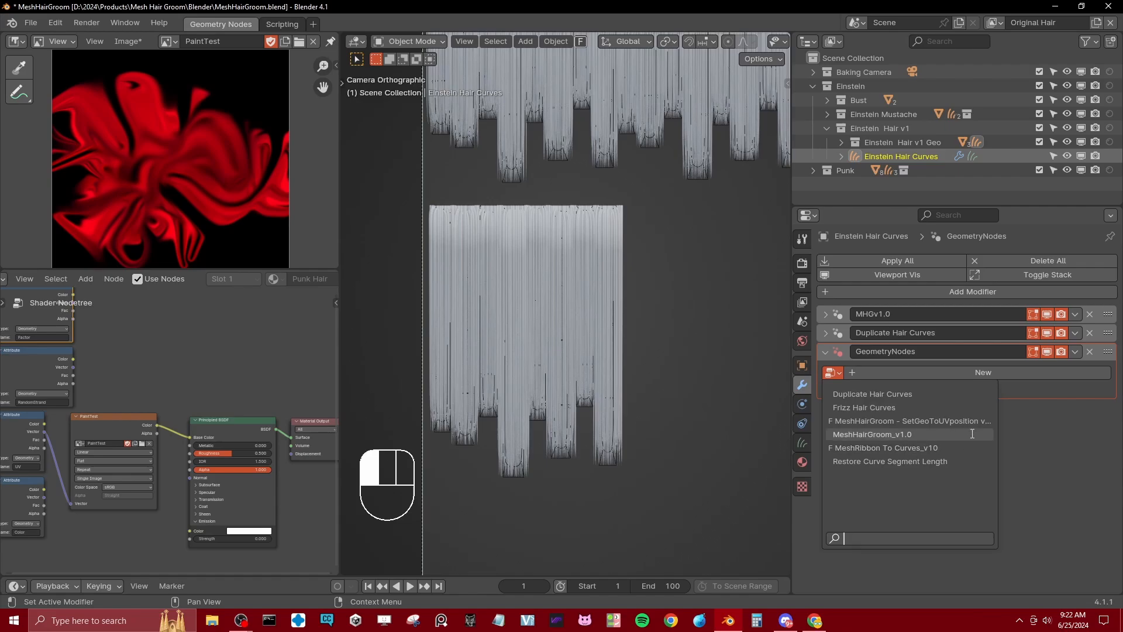
pyautogui.click(996, 423)
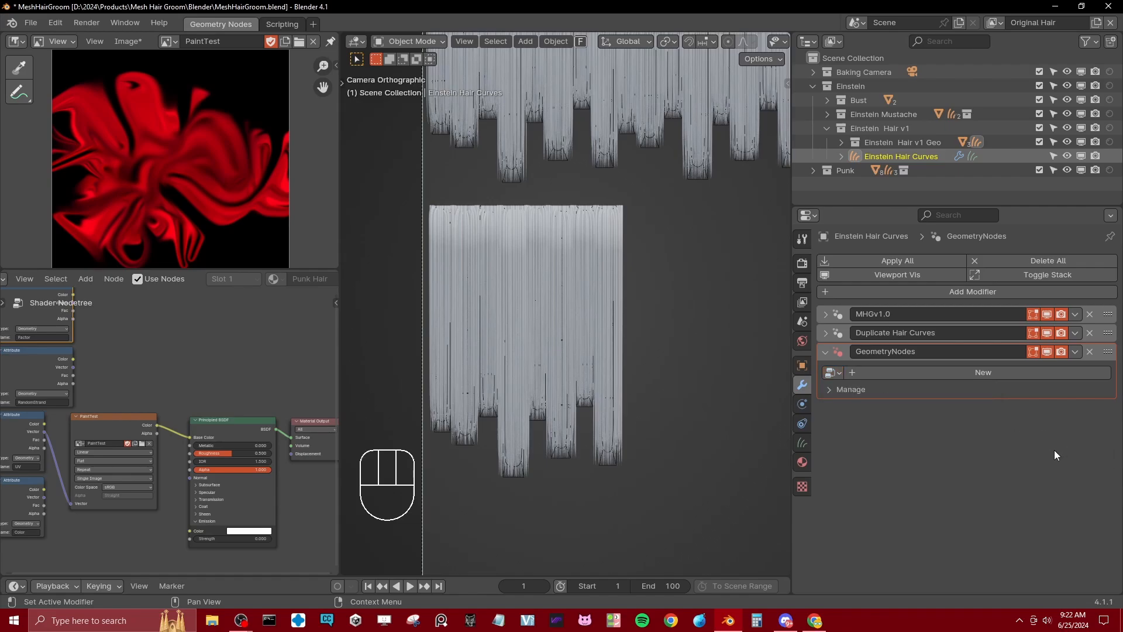
# Step: Save the blend file and start appending data from another blend file
pyautogui.hotkey('ctrl', 's')
pyautogui.click(31, 22)
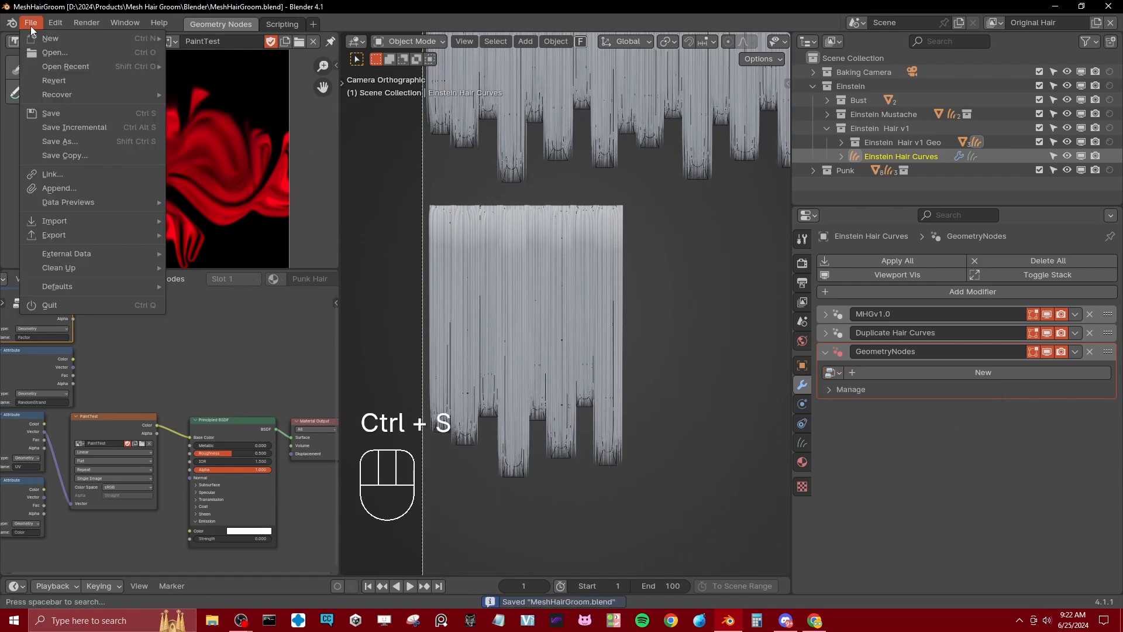
pyautogui.click(56, 188)
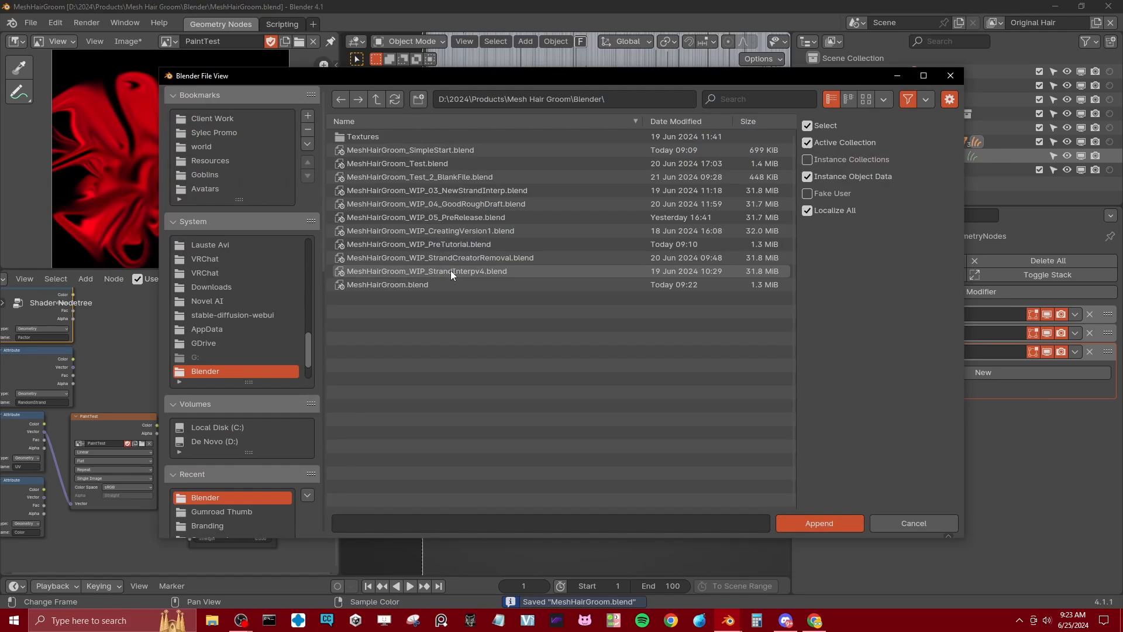
pyautogui.doubleClick(444, 245)
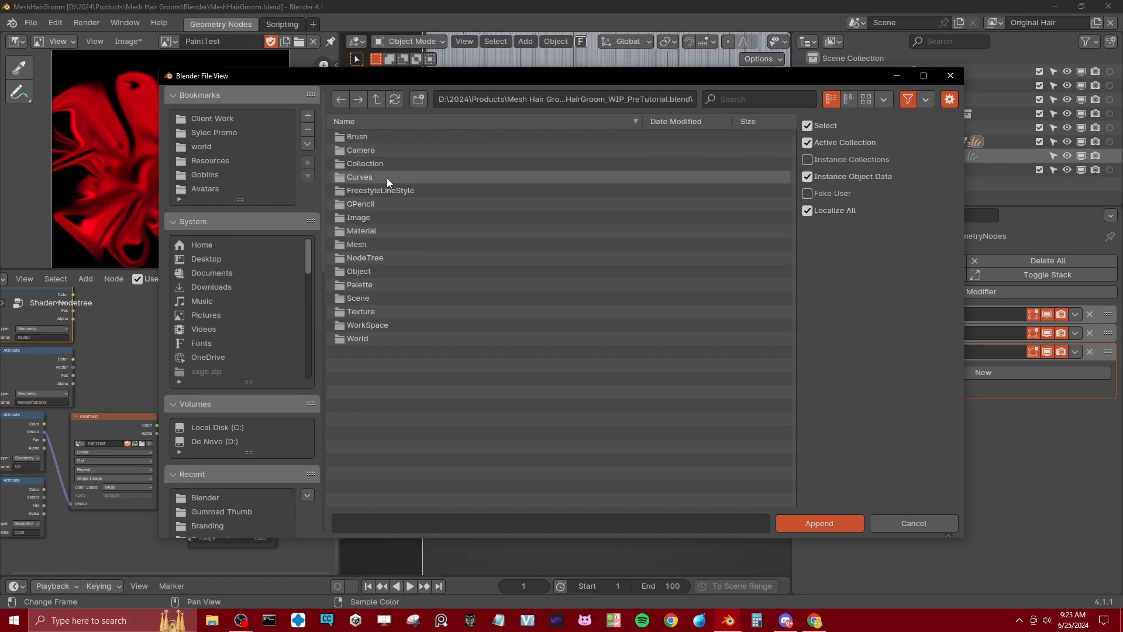
pyautogui.doubleClick(370, 258)
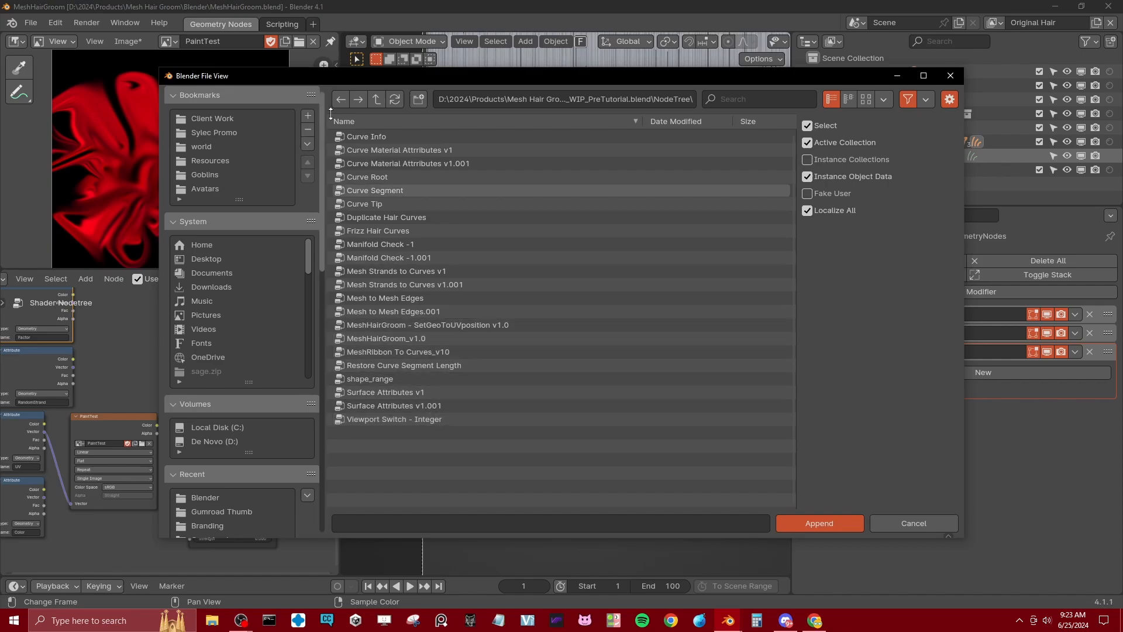
pyautogui.click(375, 101)
pyautogui.click(374, 101)
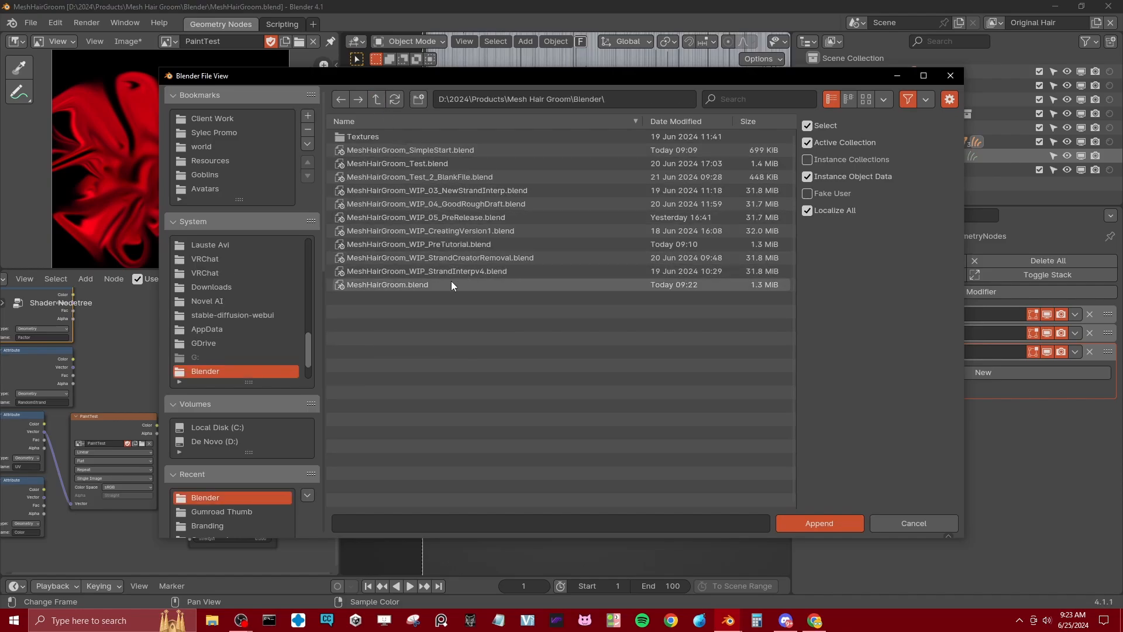
# Step: Append the node group MeshHairGroom - UV Island Cleaner v1.0 from MeshHairGroom_SimpleStart.blend
pyautogui.doubleClick(431, 151)
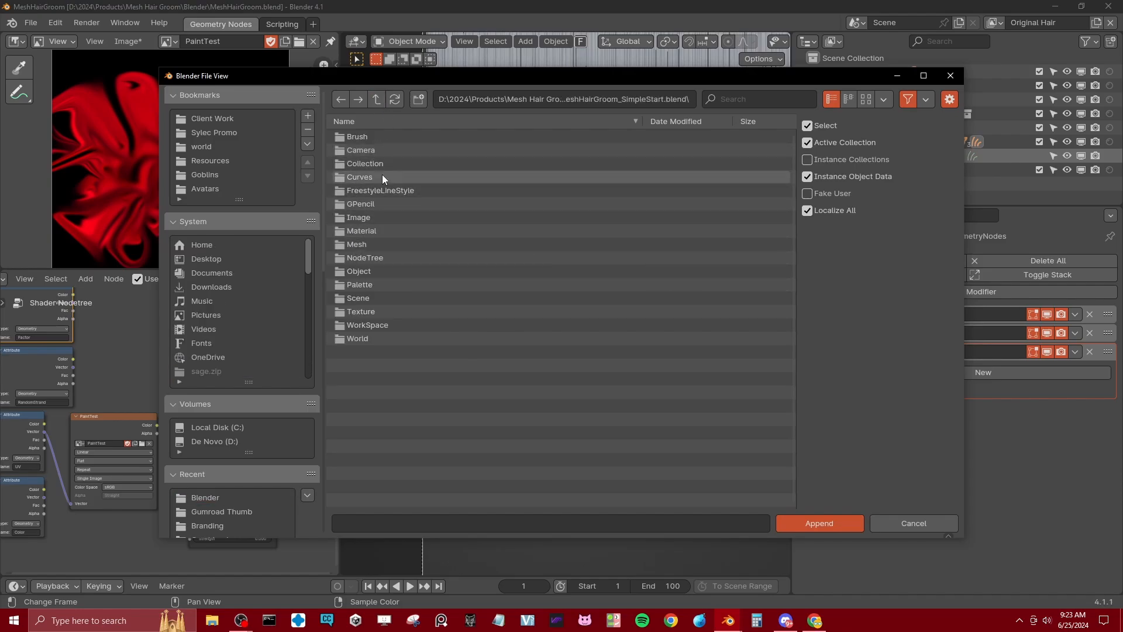
pyautogui.doubleClick(369, 257)
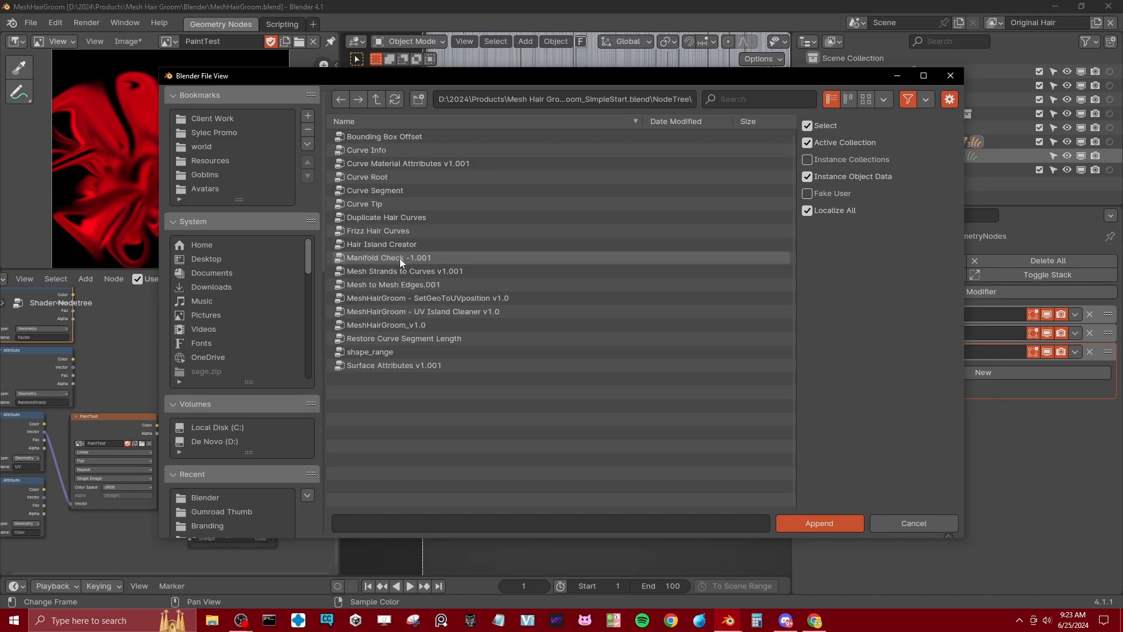
pyautogui.click(430, 311)
pyautogui.click(848, 521)
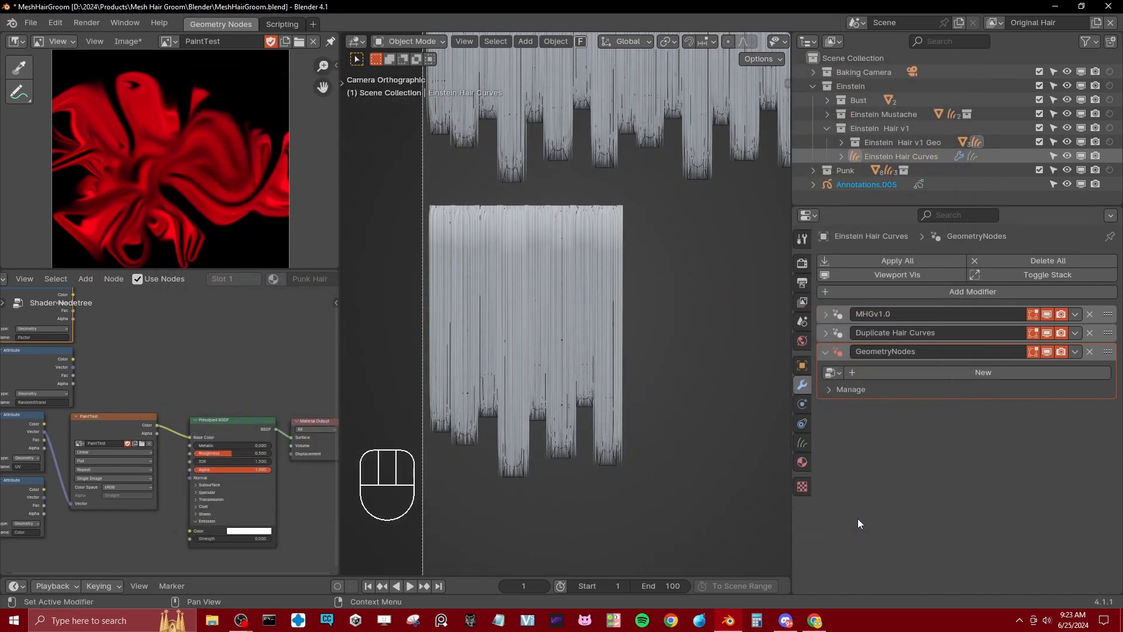
# Step: Assign the MeshHairGroom - UV Island Cleaner v1.0 node group to the hair curves' empty modifier and save the file
pyautogui.click(832, 372)
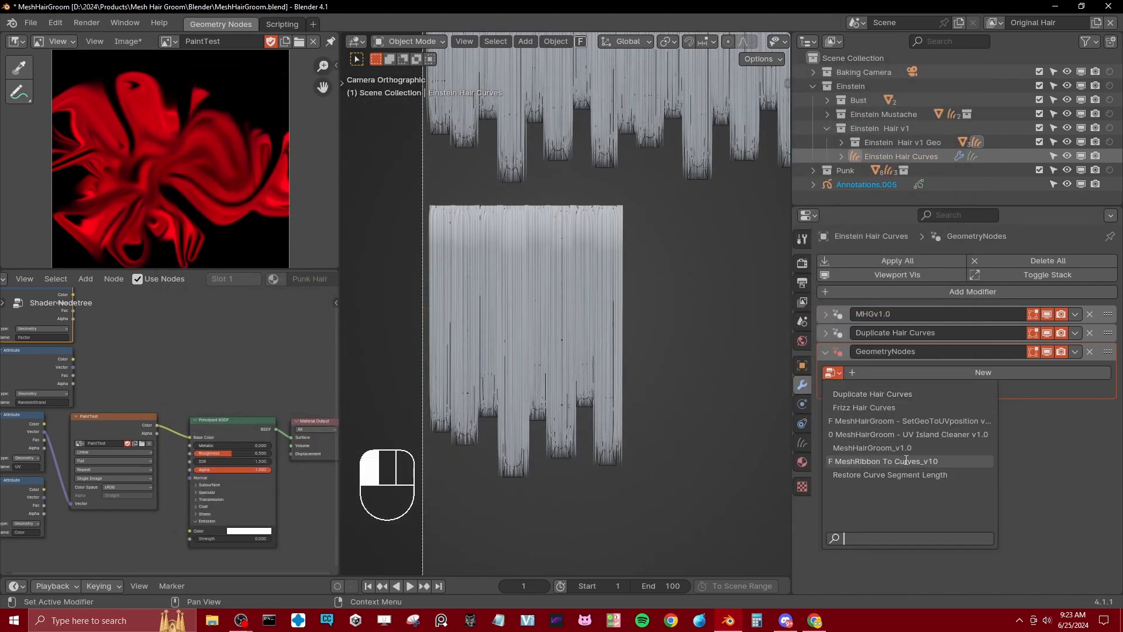
pyautogui.click(916, 434)
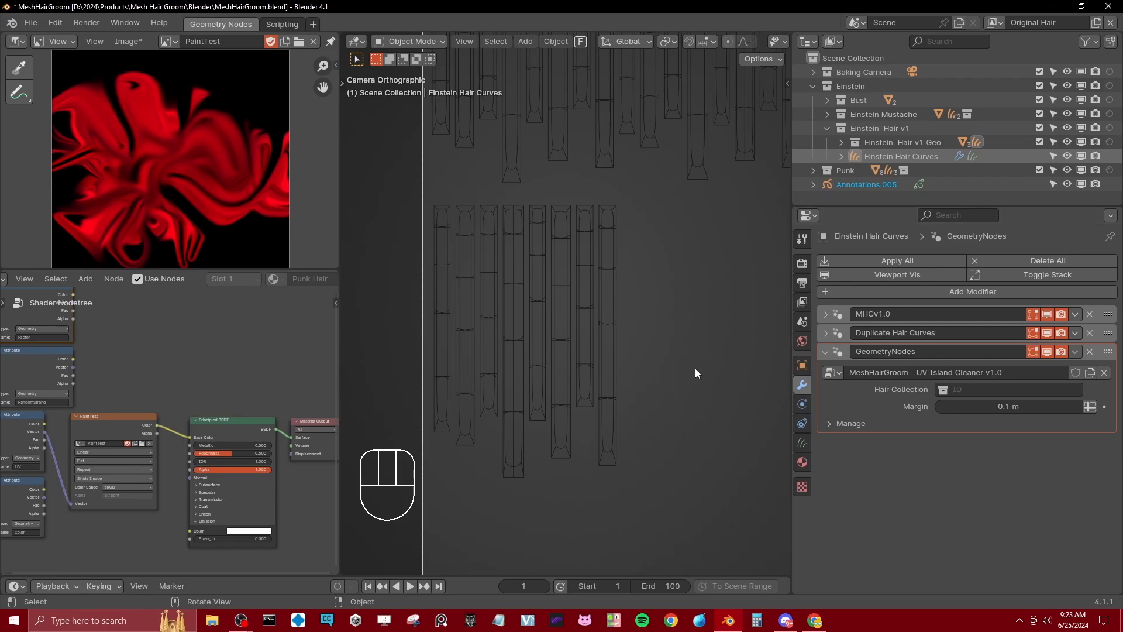
pyautogui.hotkey('ctrl', 's')
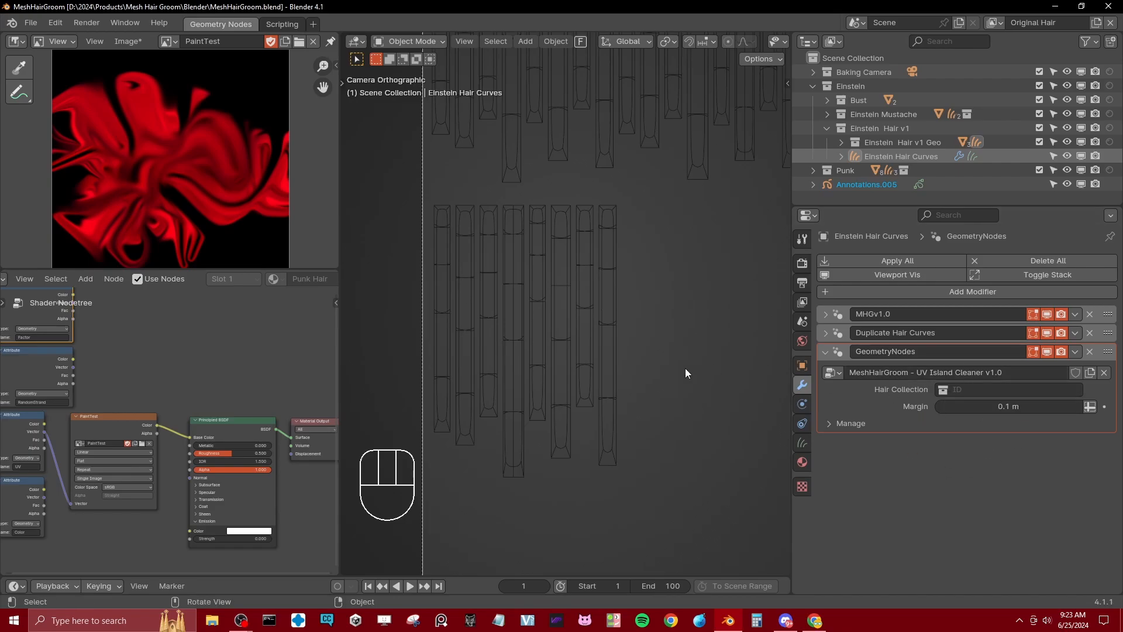
# Step: Inspect the UV island outlines in the camera frame and disable the UV Island Cleaner modifier in the viewport
pyautogui.scroll(-3, 631, 373)
pyautogui.keyDown('shift'); pyautogui.moveTo(629, 242); pyautogui.dragTo(565, 374, button='middle'); pyautogui.keyUp('shift')
pyautogui.keyDown('shift'); pyautogui.moveTo(578, 329); pyautogui.dragTo(572, 266, button='middle'); pyautogui.keyUp('shift')
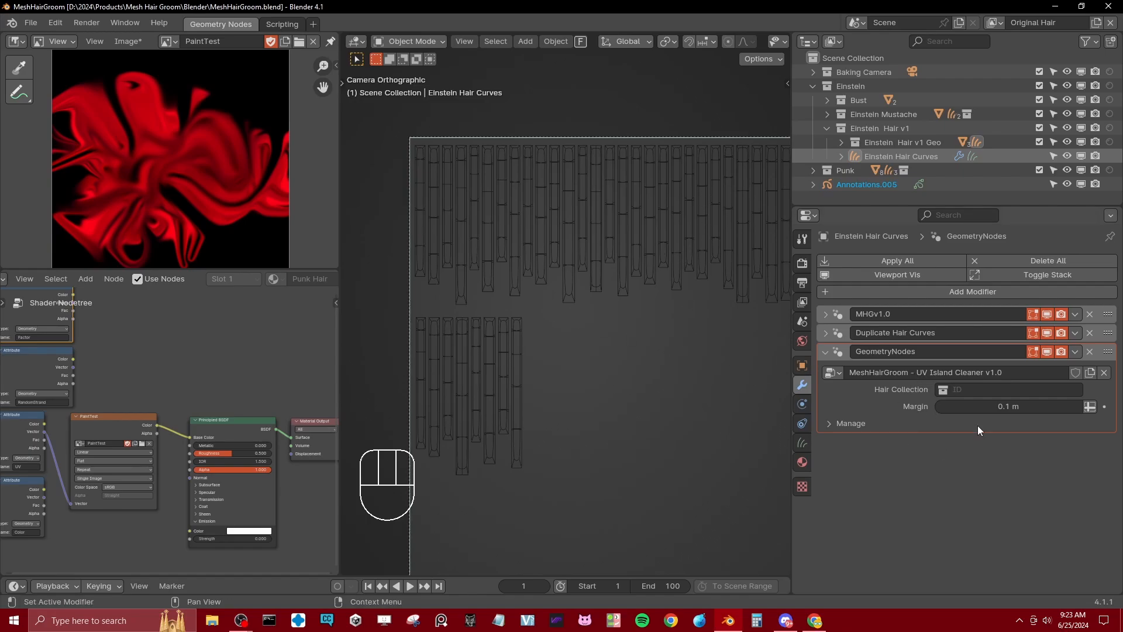
pyautogui.click(1046, 352)
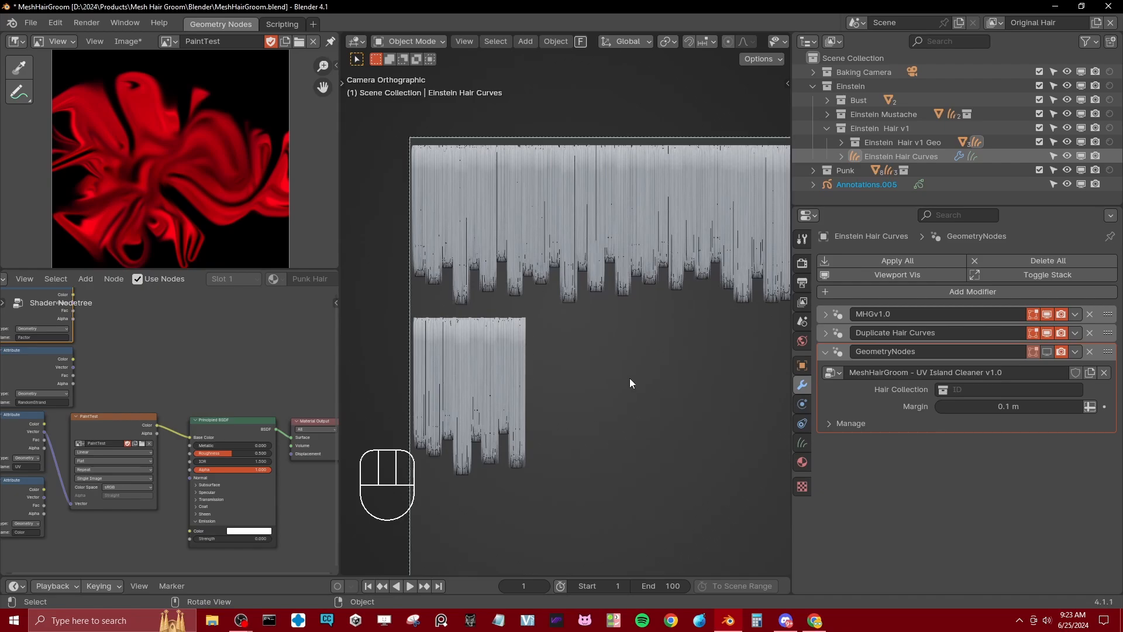
# Step: Expand the MHGv1.0 and Duplicate Hair Curves modifier settings and collapse the UV Island Cleaner modifier
pyautogui.click(825, 314)
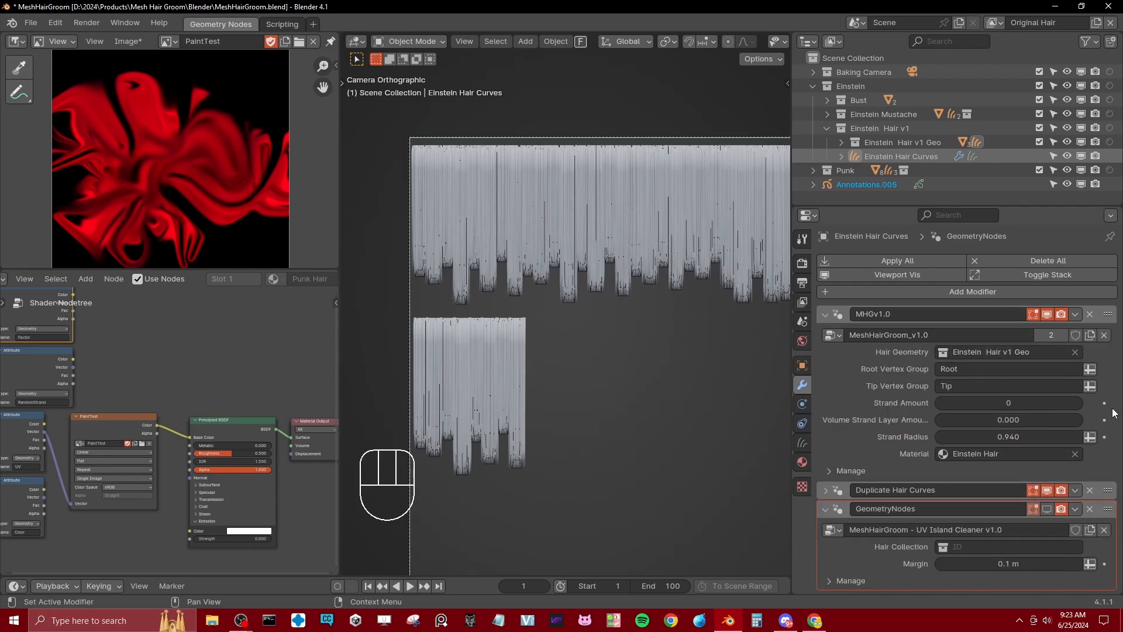
pyautogui.click(828, 508)
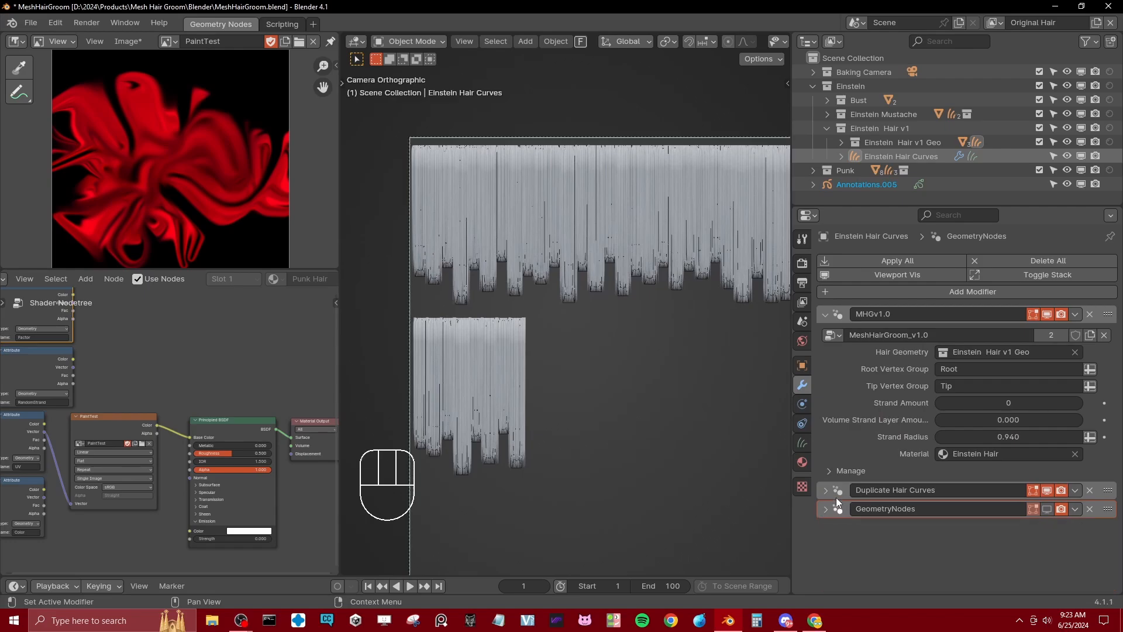
pyautogui.click(826, 490)
pyautogui.scroll(-3, 929, 487)
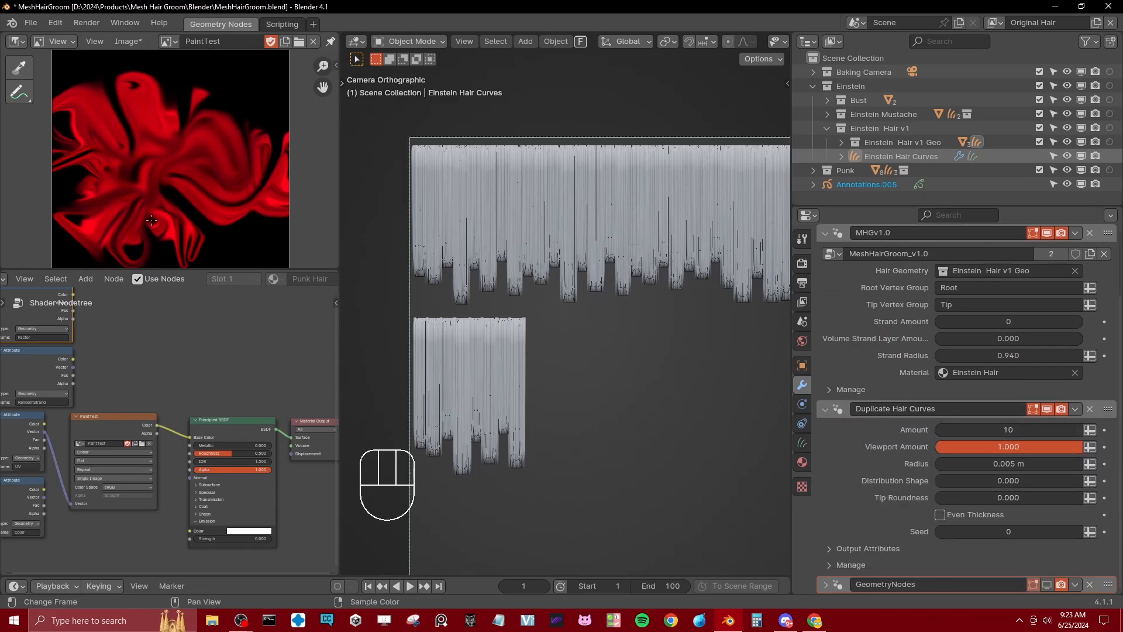
# Step: Change the image editor to an Asset Browser, show the Hair catalog, hide its catalog list and look through the hair assets
pyautogui.click(16, 41)
pyautogui.click(475, 124)
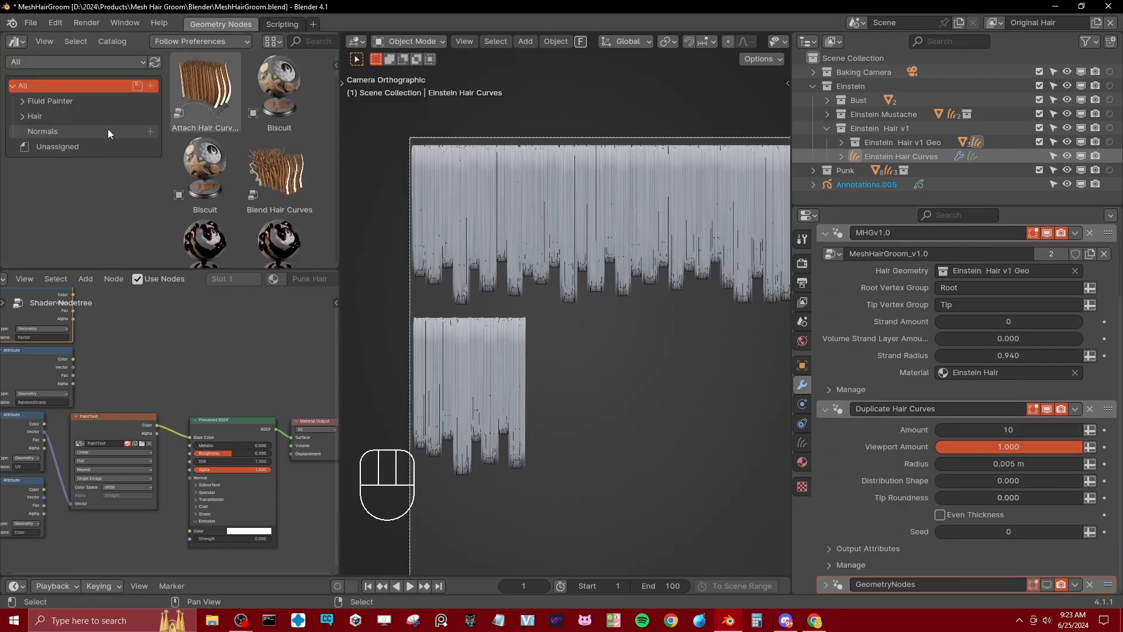
pyautogui.click(68, 112)
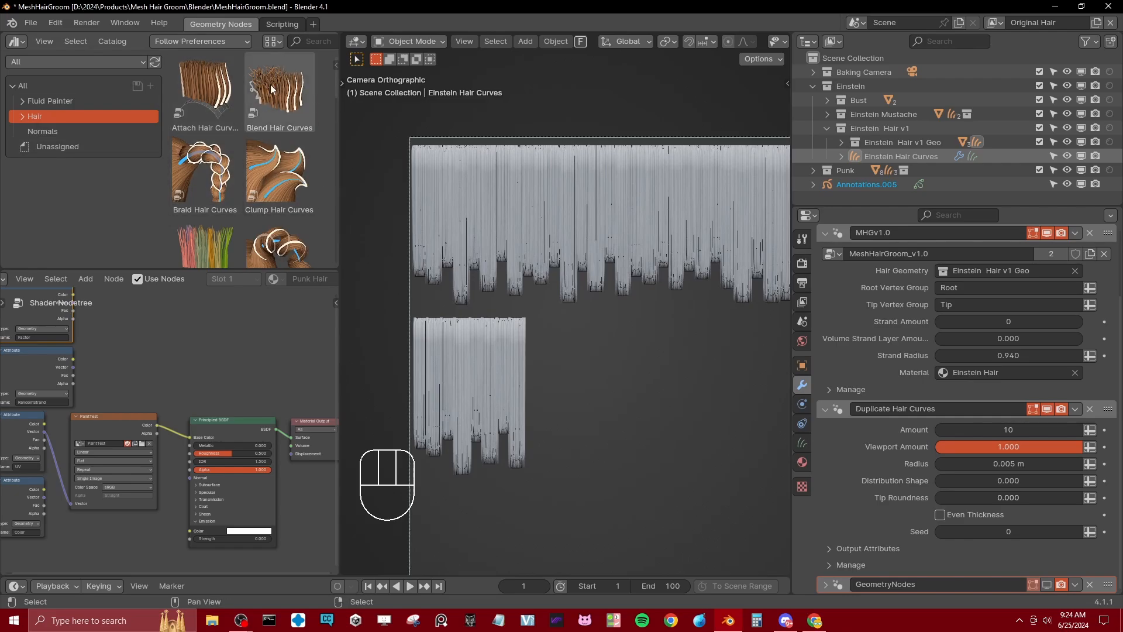
pyautogui.press('t')
pyautogui.scroll(-5, 197, 165)
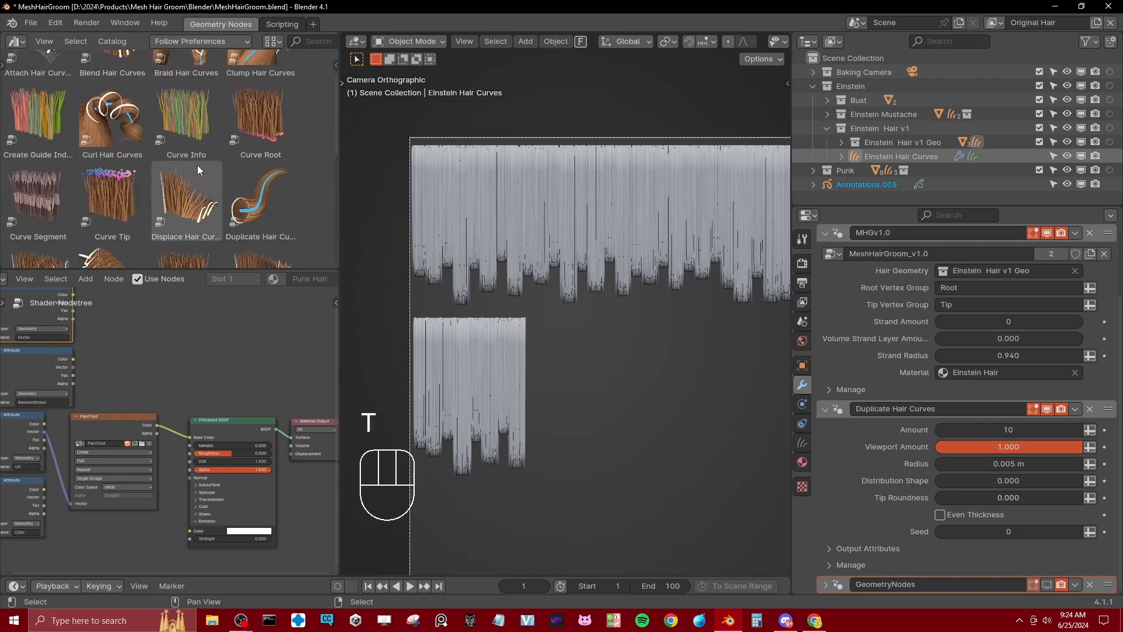
pyautogui.scroll(-4, 175, 169)
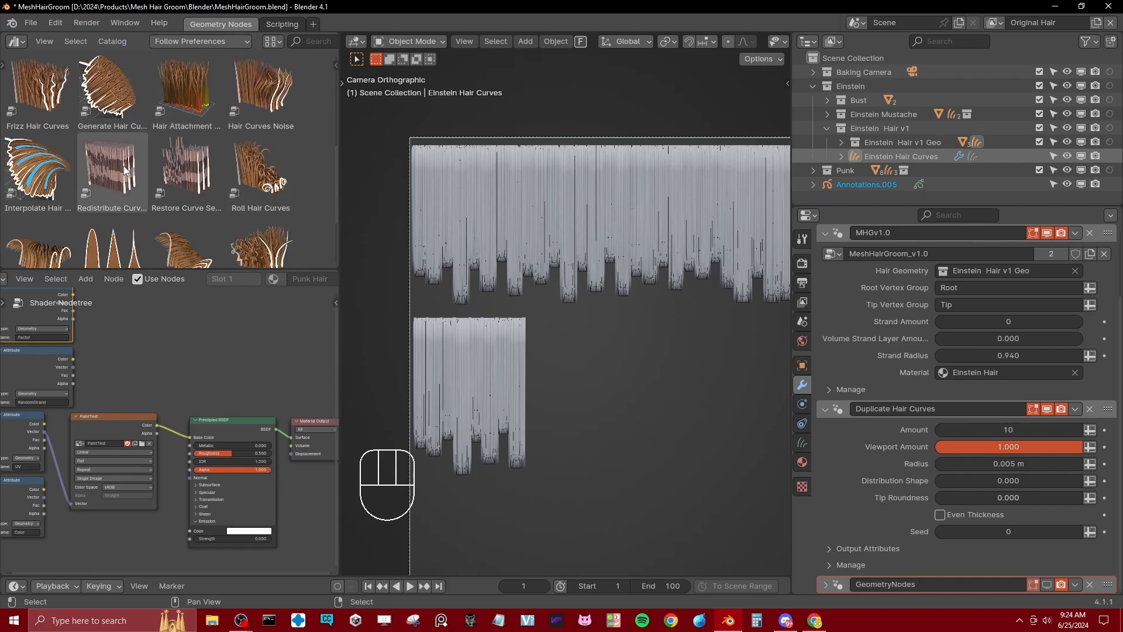
pyautogui.scroll(-1, 128, 169)
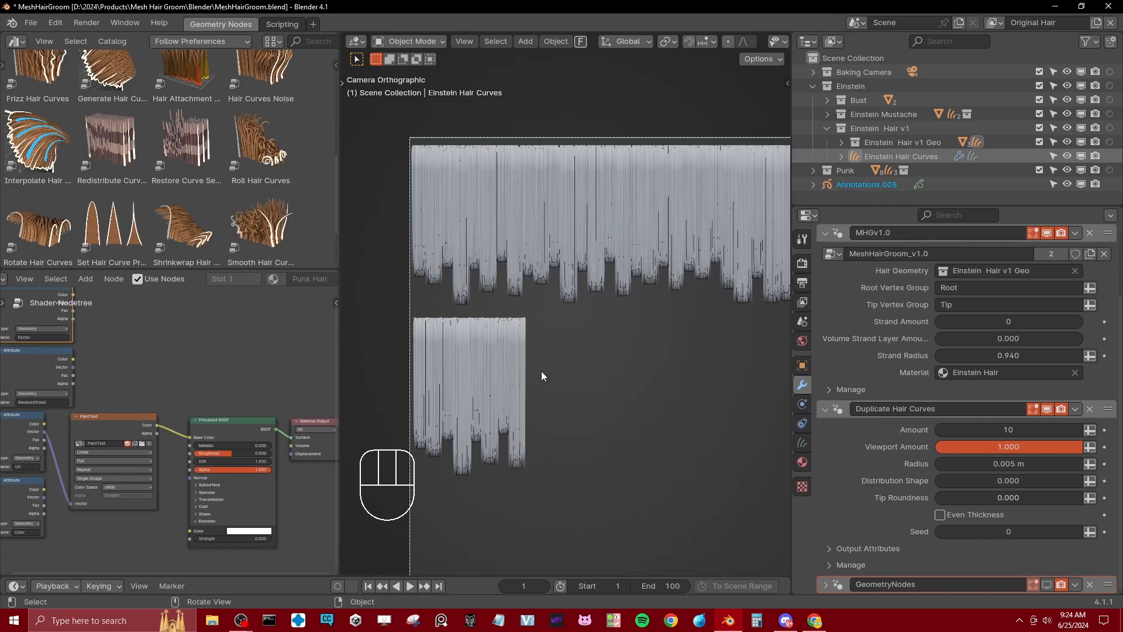
# Step: Sketch temporary annotation strokes around the lower hair island block, and return to the selection tool with the toolbar hidden
pyautogui.press('t')
pyautogui.click(359, 193)
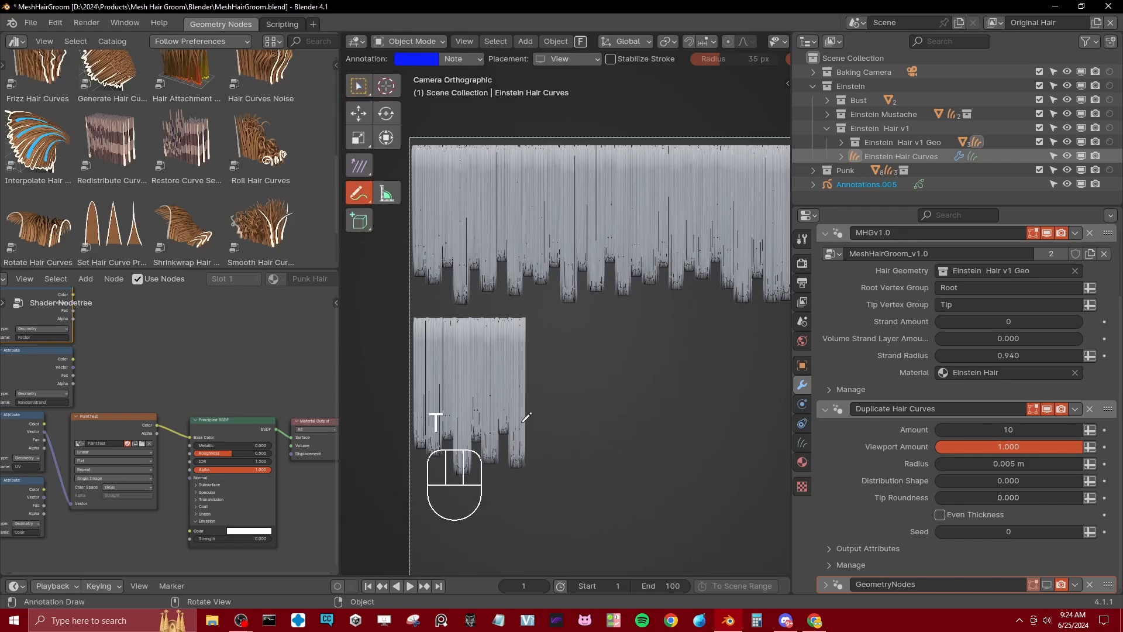
pyautogui.moveTo(519, 354); pyautogui.dragTo(584, 407)
pyautogui.moveTo(520, 357)
pyautogui.keyDown('ctrl'); pyautogui.mouseDown()
pyautogui.moveTo(531, 430)
pyautogui.moveTo(582, 414)
pyautogui.moveTo(517, 443)
pyautogui.mouseUp(); pyautogui.keyUp('ctrl')
pyautogui.keyDown('shift'); pyautogui.moveTo(570, 346); pyautogui.dragTo(634, 334, button='middle'); pyautogui.keyUp('shift')
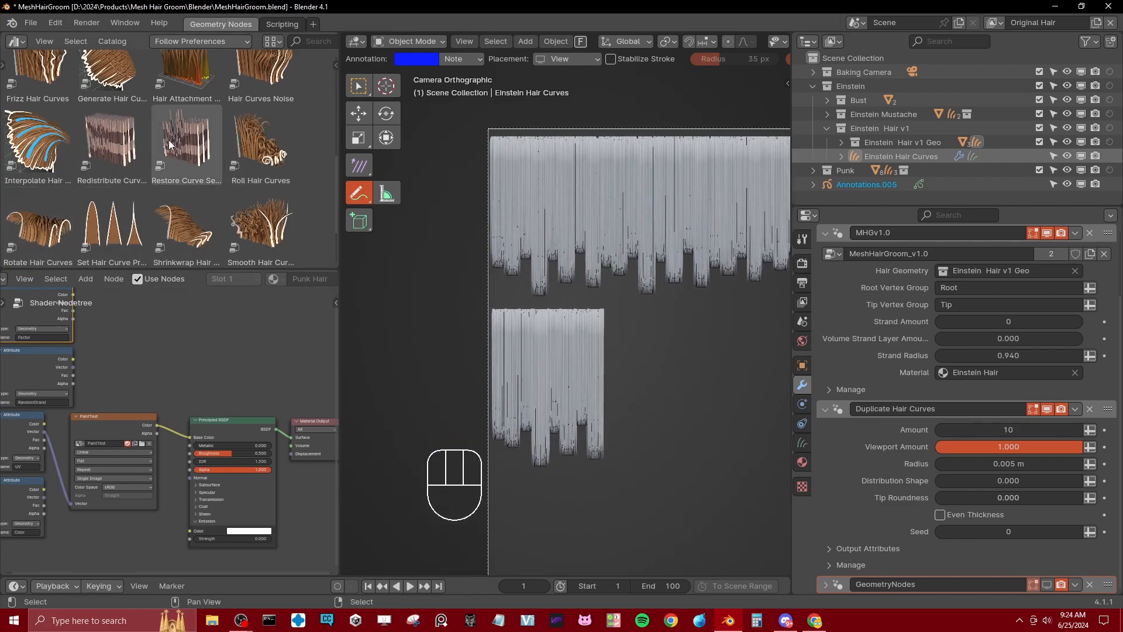
pyautogui.keyDown('shift'); pyautogui.moveTo(598, 297); pyautogui.dragTo(597, 302, button='middle'); pyautogui.keyUp('shift')
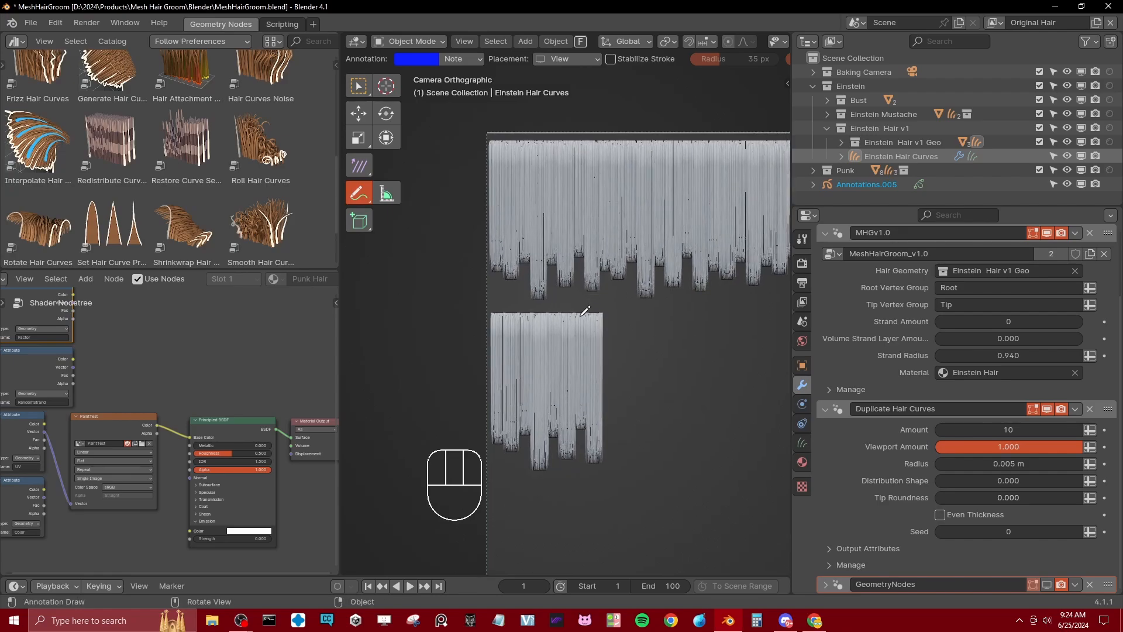
pyautogui.keyDown('shift'); pyautogui.moveTo(498, 231); pyautogui.dragTo(459, 213, button='middle'); pyautogui.keyUp('shift')
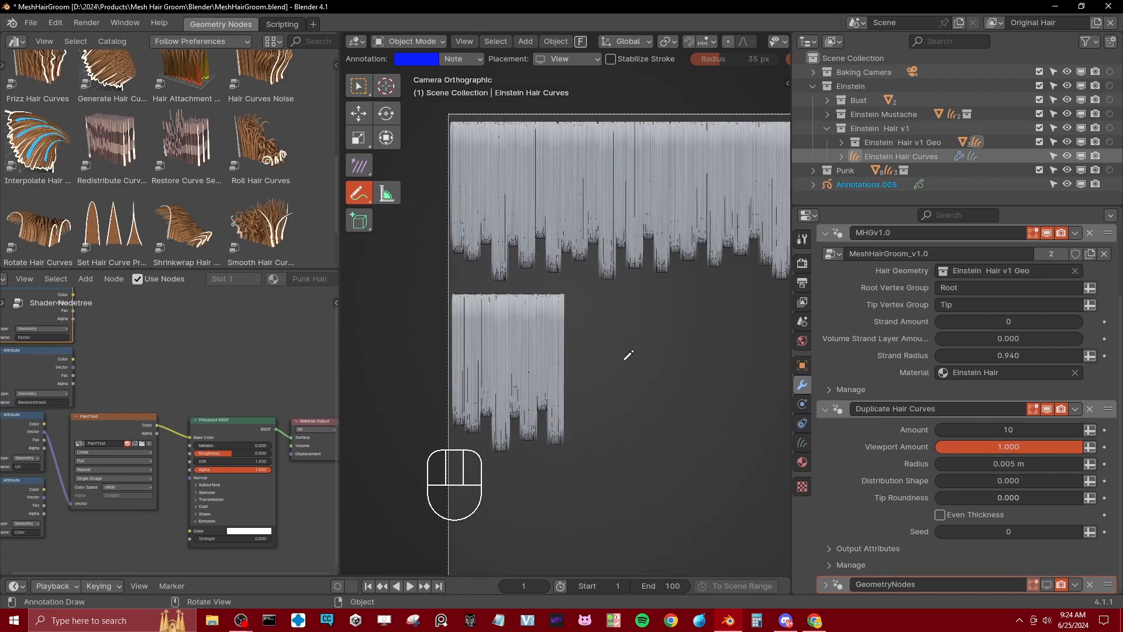
pyautogui.press('t')
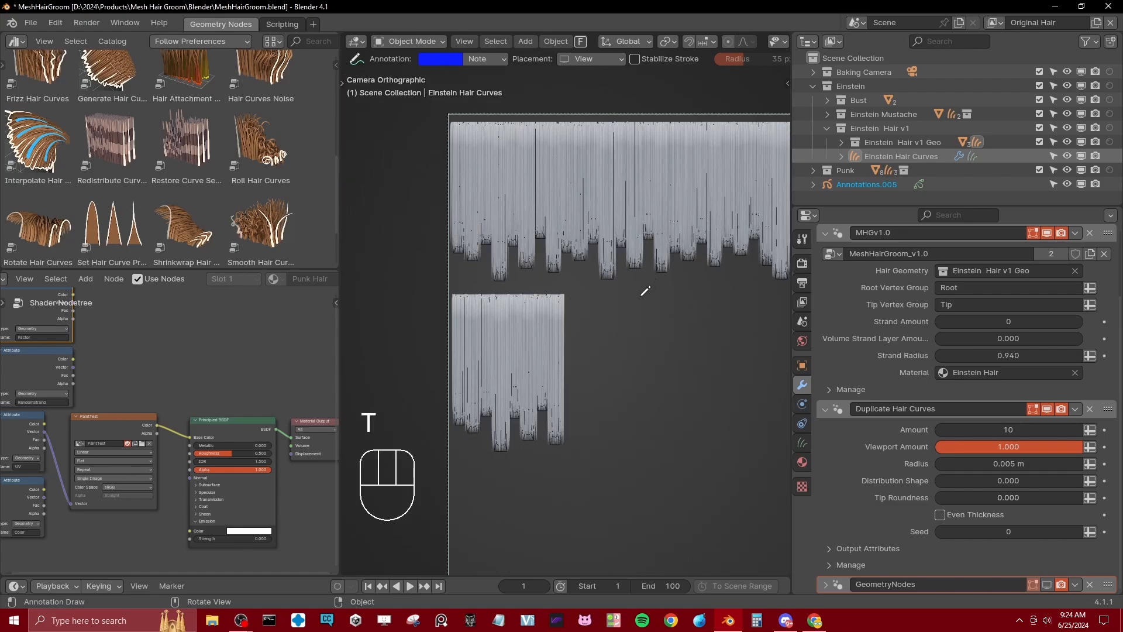
pyautogui.scroll(-1, 621, 312)
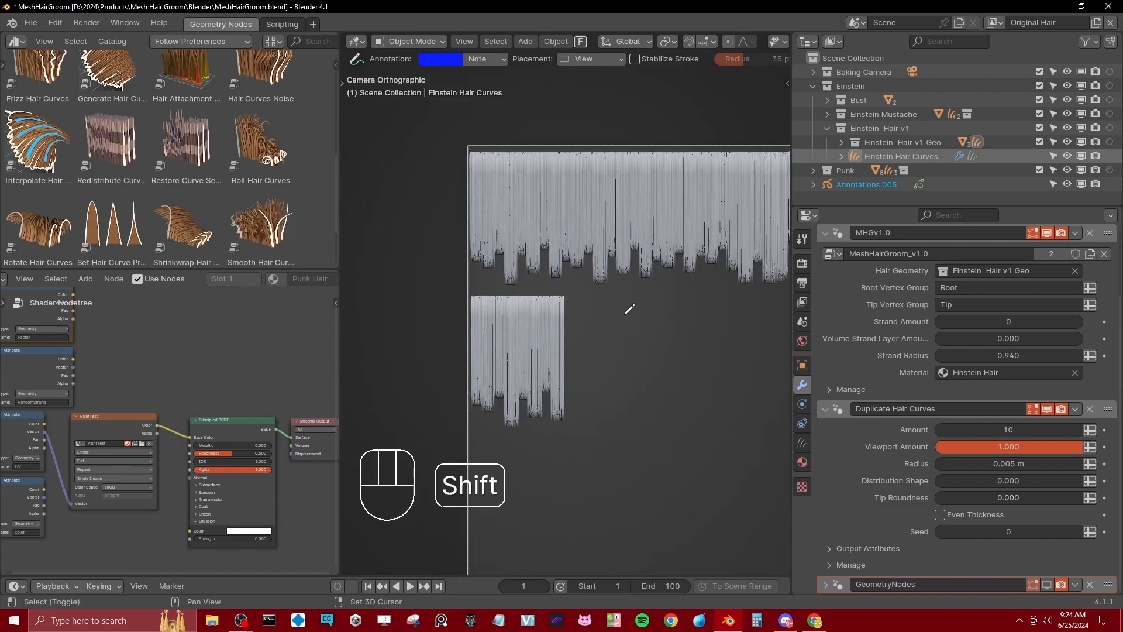
pyautogui.keyDown('shift'); pyautogui.moveTo(632, 325); pyautogui.dragTo(596, 323, button='middle'); pyautogui.keyUp('shift')
pyautogui.press('w')
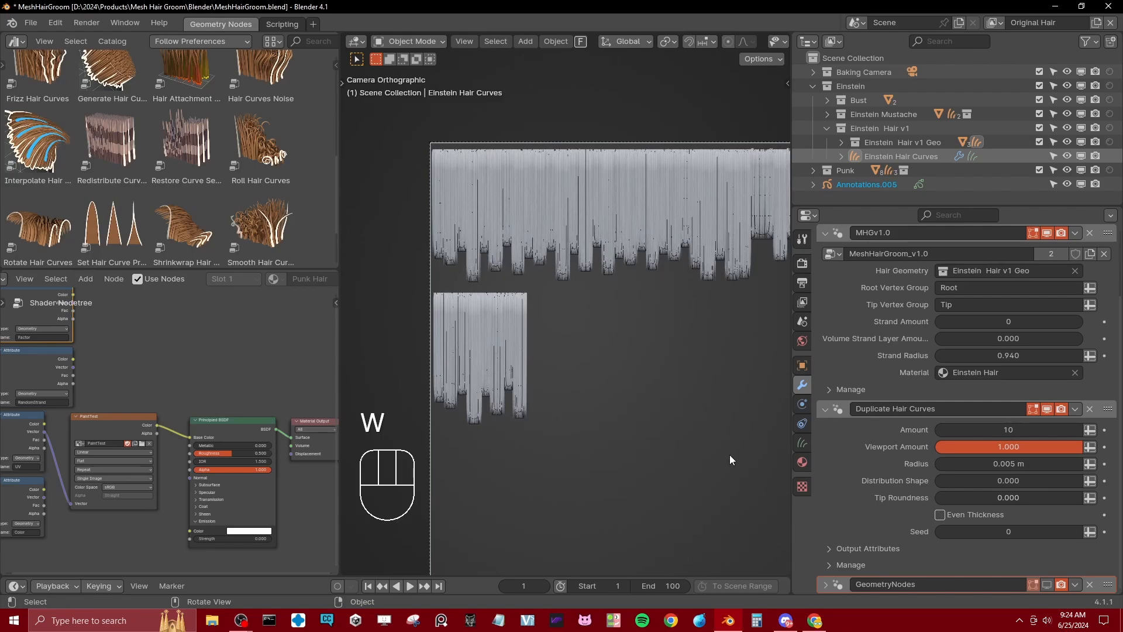
pyautogui.keyDown('shift'); pyautogui.moveTo(686, 467); pyautogui.dragTo(678, 461, button='middle'); pyautogui.keyUp('shift')
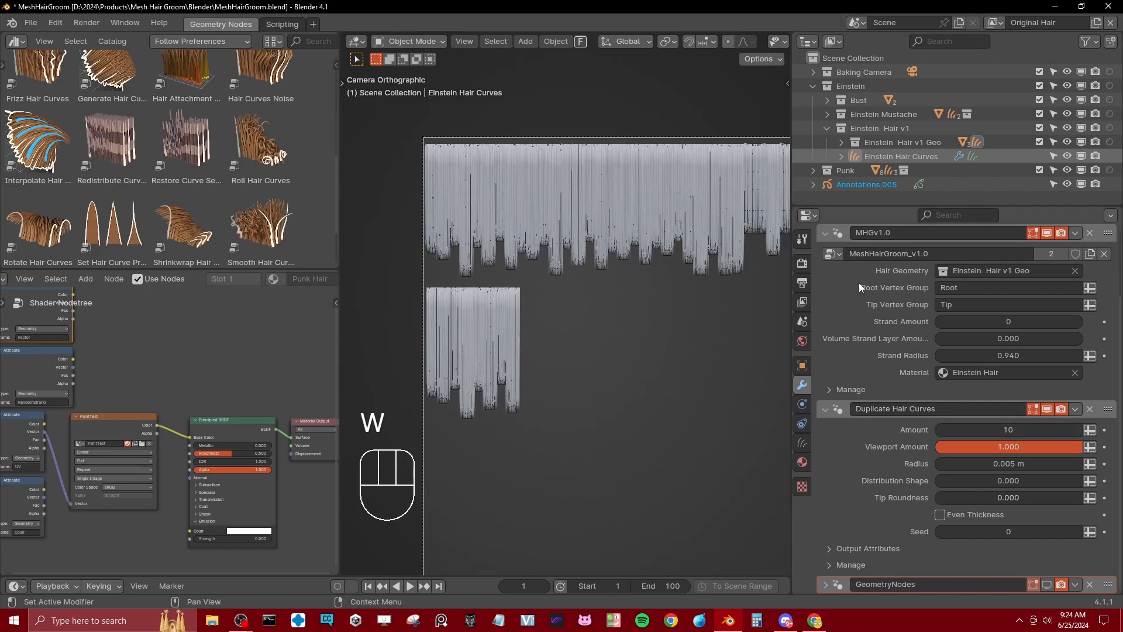
# Step: Enable the UV Island Cleaner modifier in the viewport and set its Hair Collection to Einstein Hair v1 Geo
pyautogui.click(826, 233)
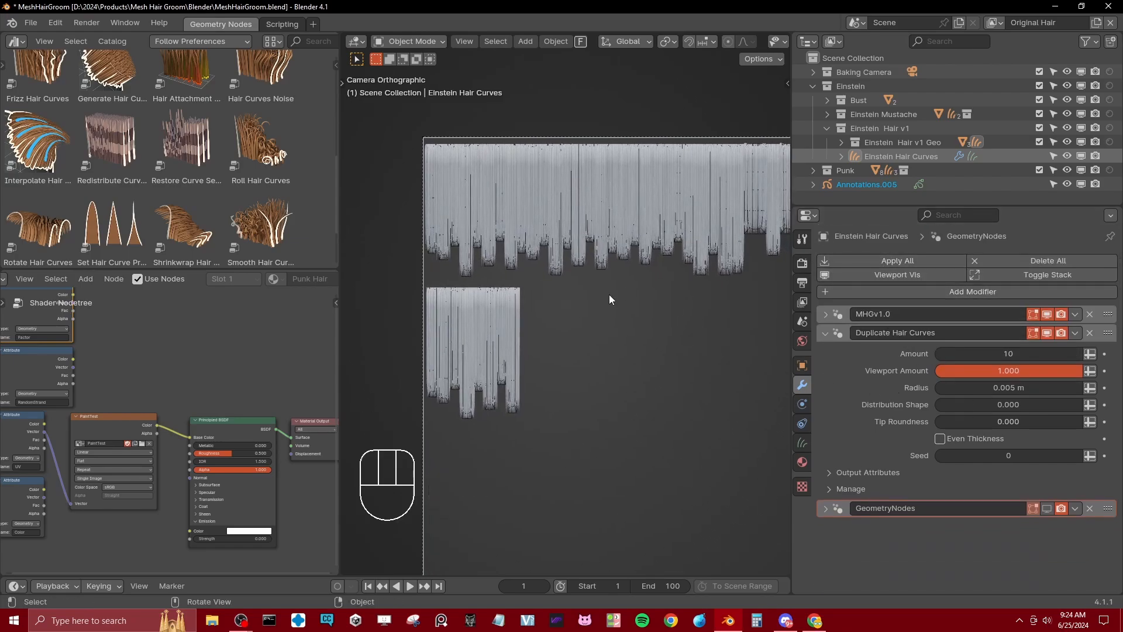
pyautogui.click(291, 171)
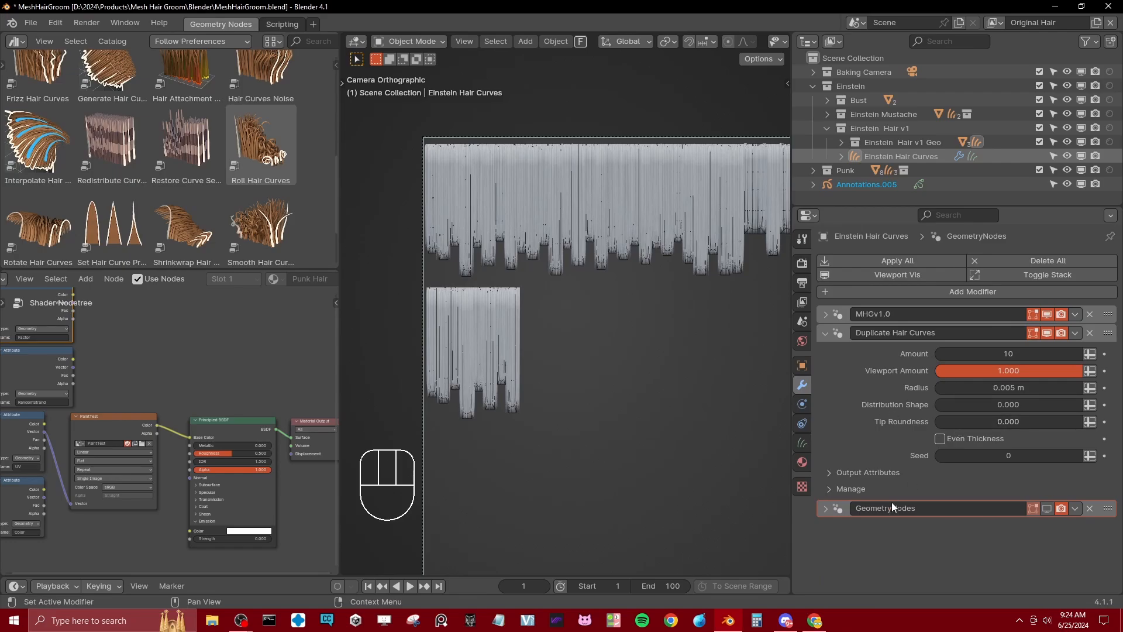
pyautogui.click(1047, 508)
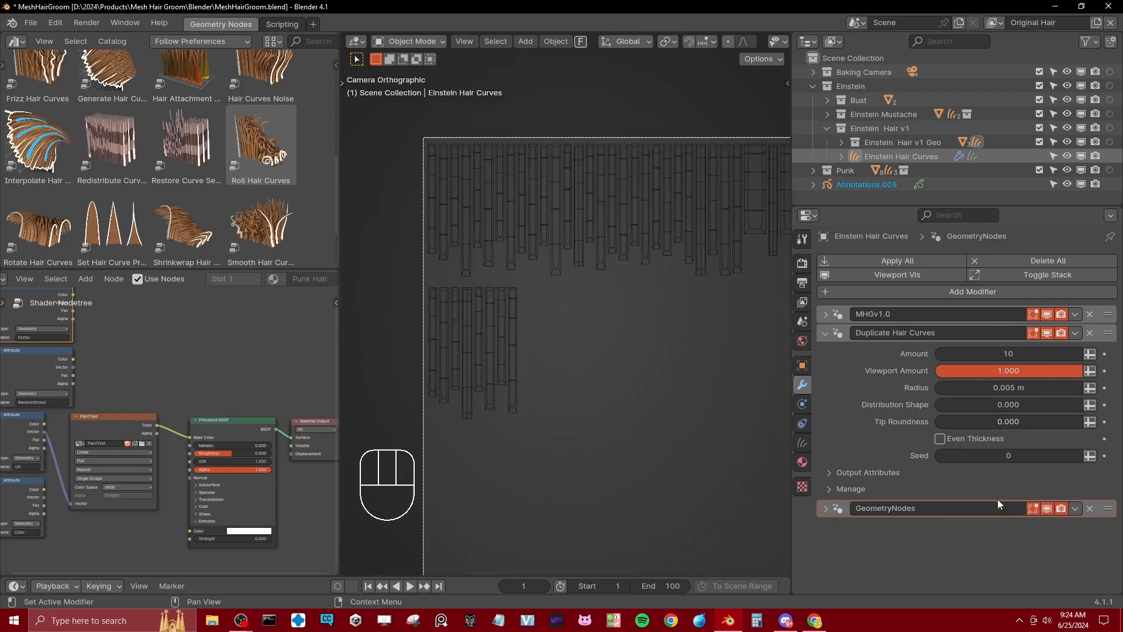
pyautogui.click(826, 332)
pyautogui.click(826, 351)
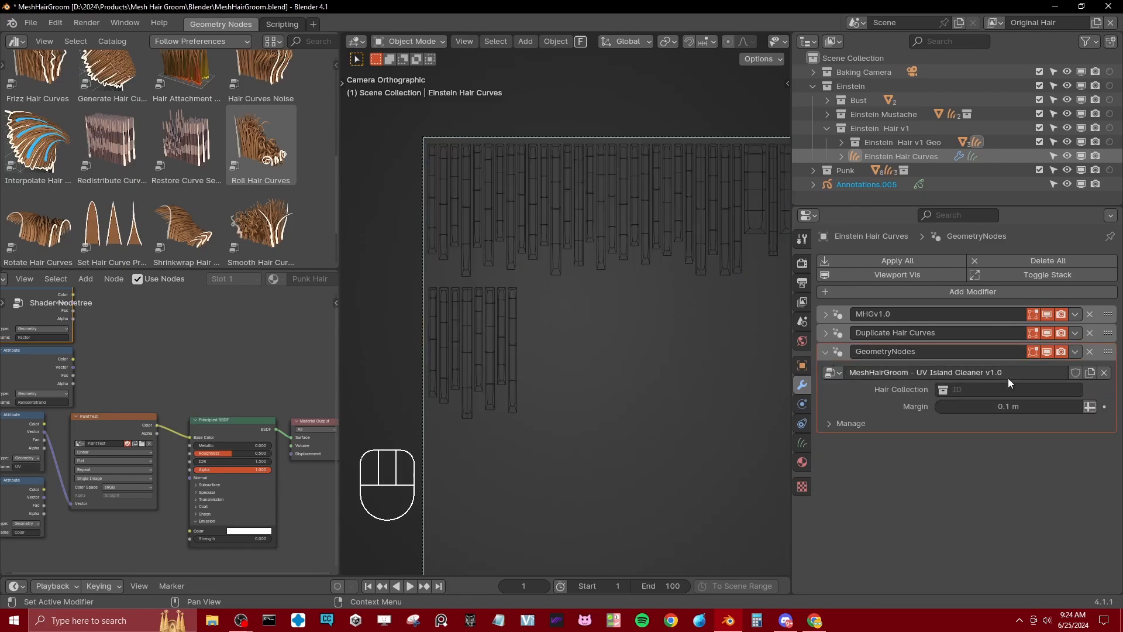
pyautogui.click(826, 313)
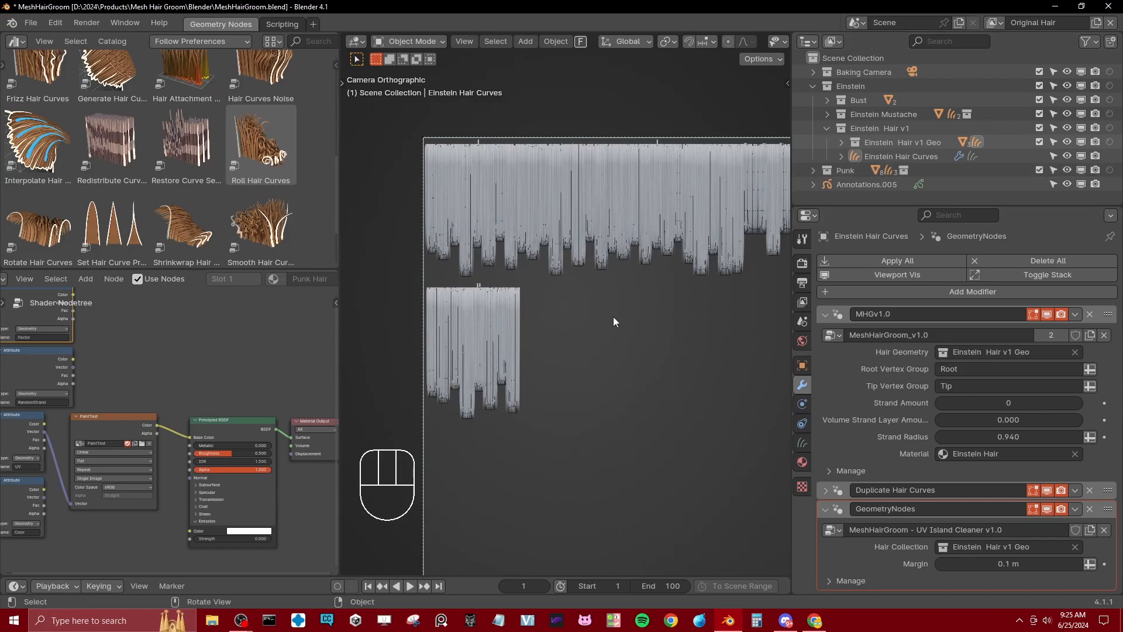
# Step: Examine the flattened hair tips and side edges against the UV island outlines, and collapse the MHGv1.0 modifier settings
pyautogui.scroll(5, 563, 257)
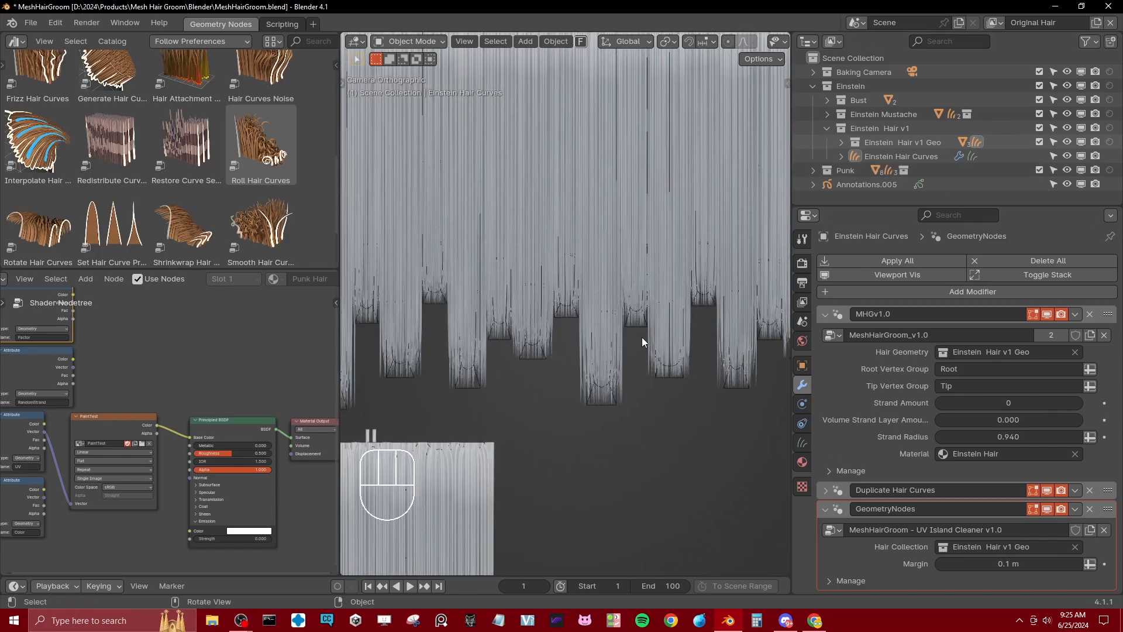
pyautogui.keyDown('shift'); pyautogui.moveTo(642, 337); pyautogui.dragTo(594, 333, button='middle'); pyautogui.keyUp('shift')
pyautogui.scroll(4, 598, 361)
pyautogui.scroll(-6, 579, 402)
pyautogui.keyDown('shift'); pyautogui.moveTo(620, 386); pyautogui.dragTo(722, 99, button='middle'); pyautogui.keyUp('shift')
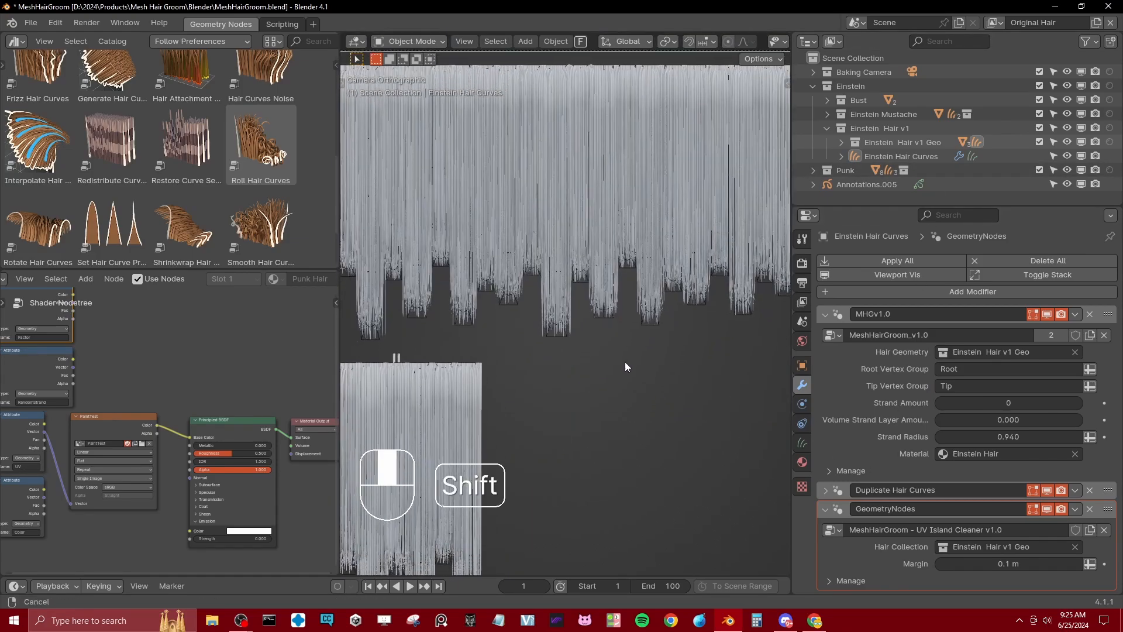
pyautogui.keyDown('shift'); pyautogui.moveTo(560, 317); pyautogui.dragTo(594, 308, button='middle'); pyautogui.keyUp('shift')
pyautogui.scroll(4, 594, 310)
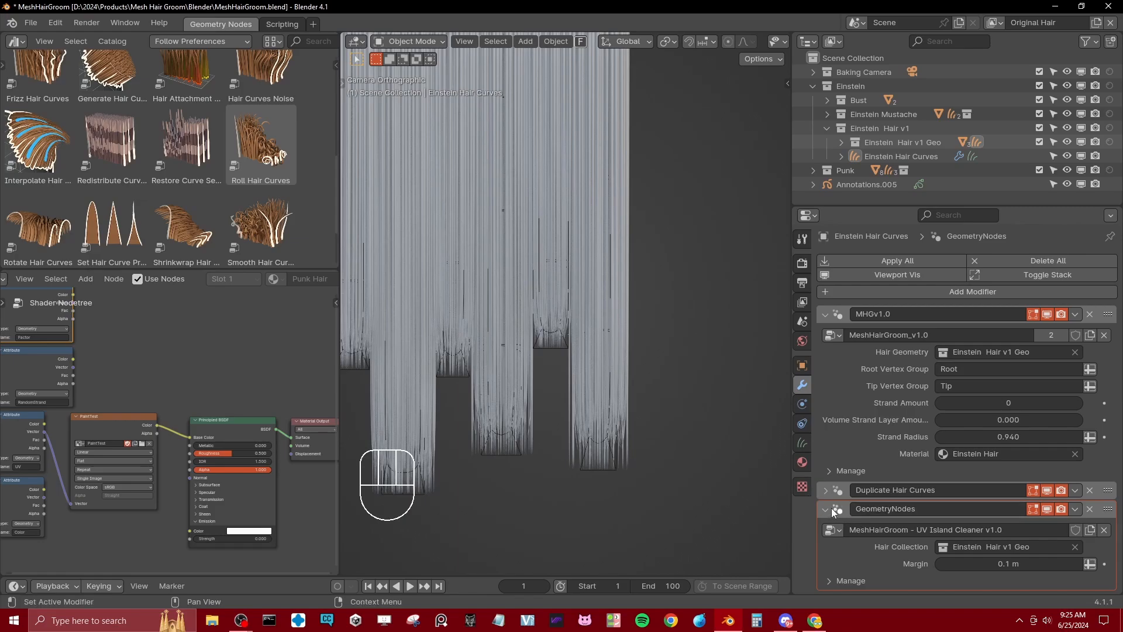
pyautogui.click(825, 319)
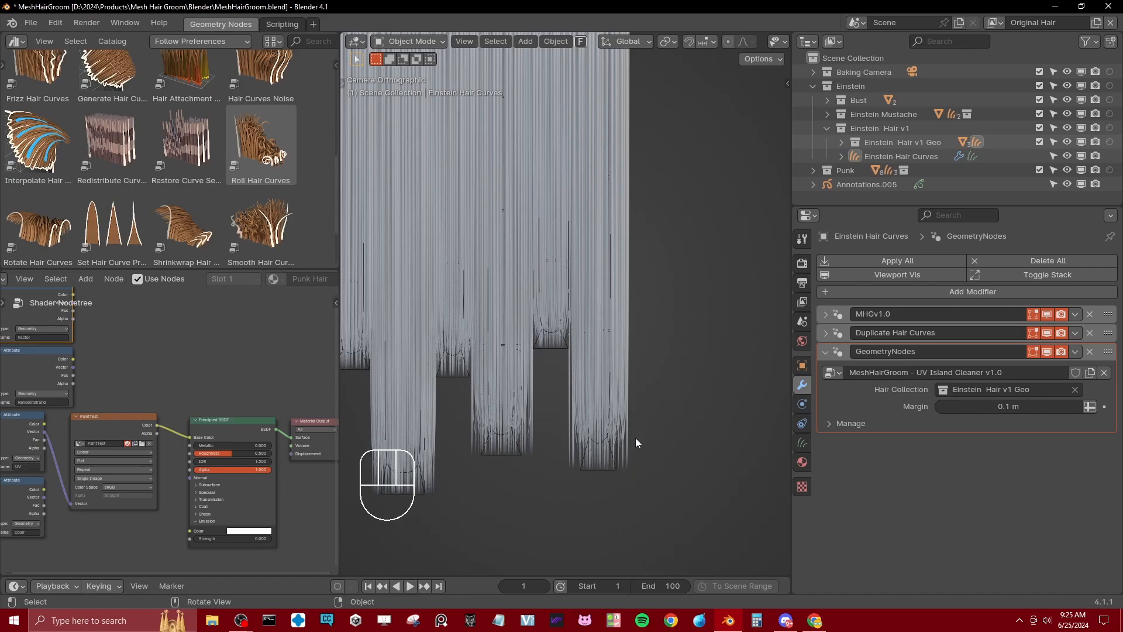
pyautogui.scroll(-4, 618, 252)
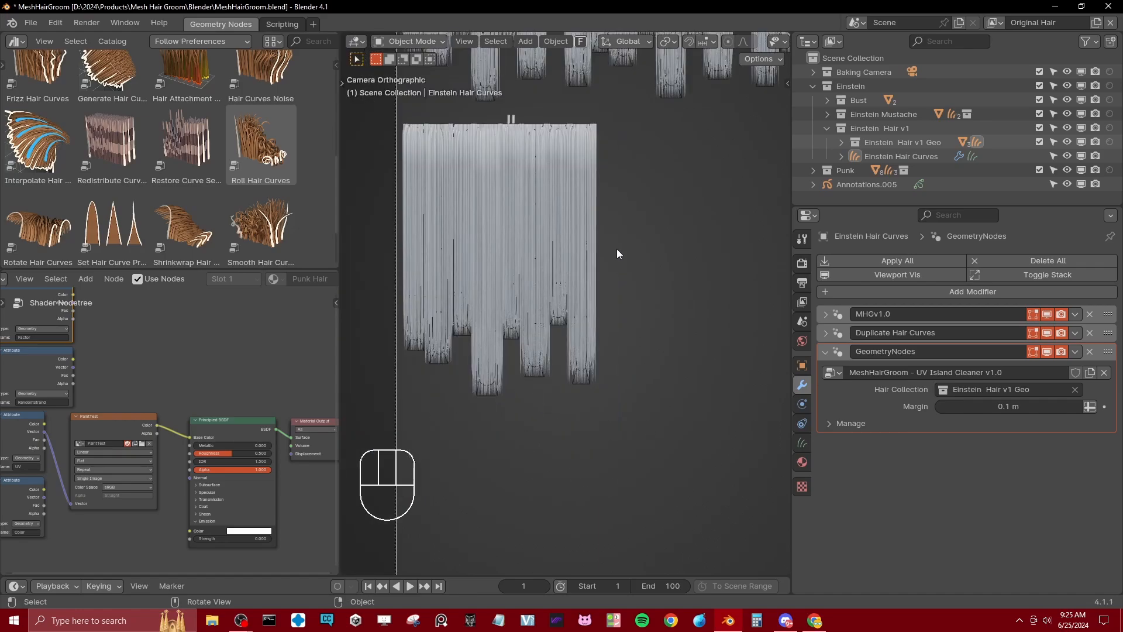
pyautogui.keyDown('shift'); pyautogui.moveTo(617, 248); pyautogui.dragTo(604, 269, button='middle'); pyautogui.keyUp('shift')
pyautogui.scroll(3, 594, 319)
pyautogui.scroll(3, 601, 363)
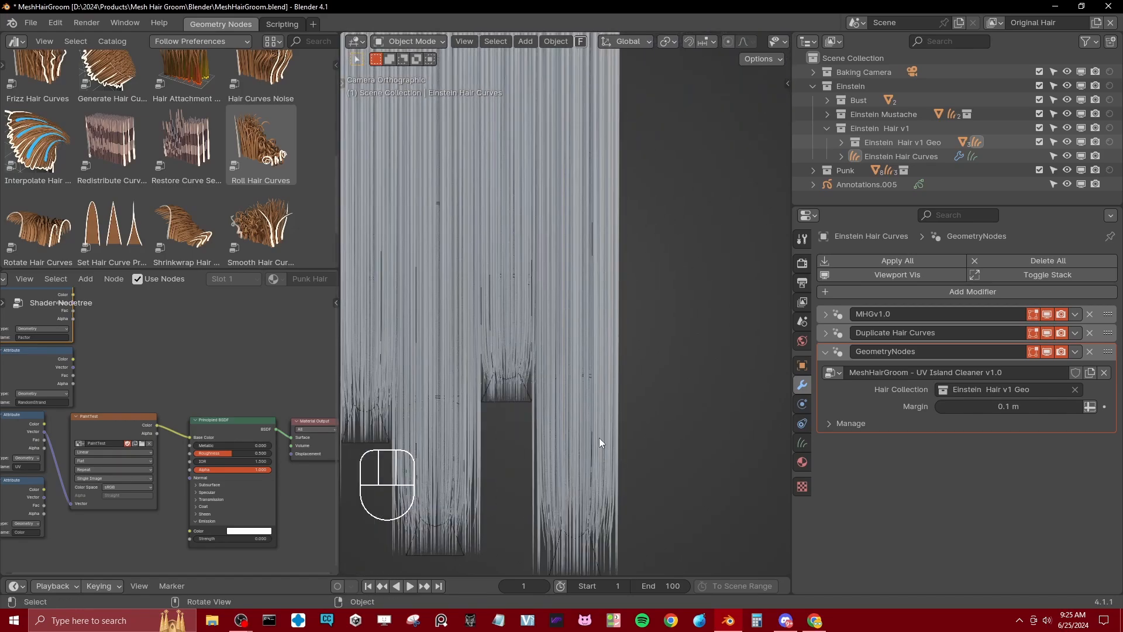
pyautogui.scroll(-1, 599, 437)
pyautogui.keyDown('shift'); pyautogui.moveTo(573, 412); pyautogui.dragTo(600, 348, button='middle'); pyautogui.keyUp('shift')
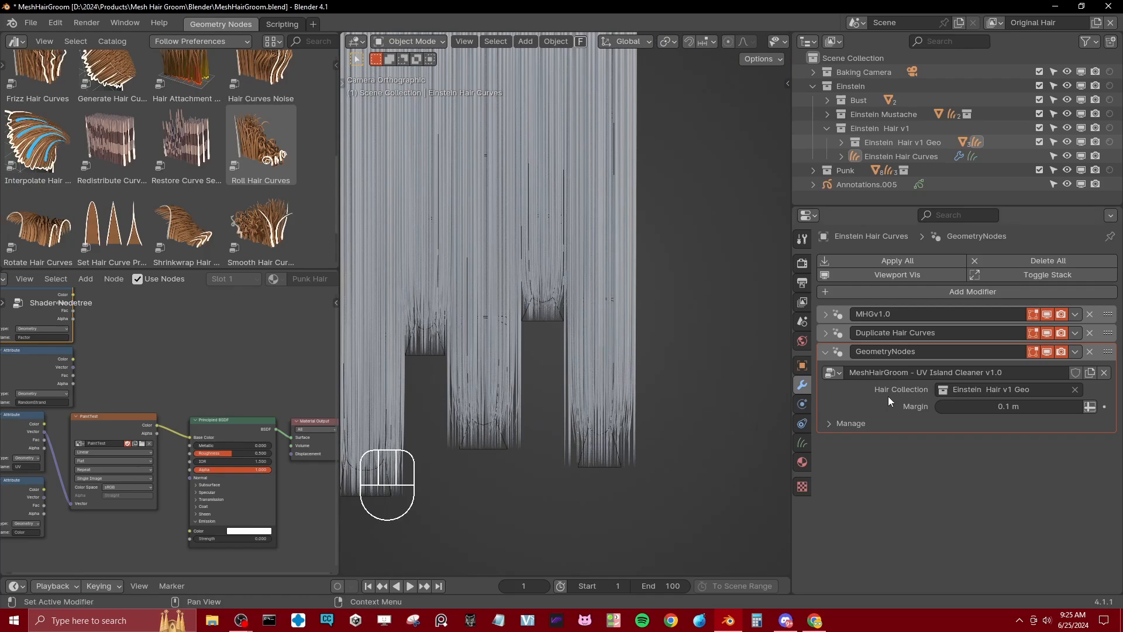
# Step: Set the UV Island Cleaner modifier's Margin to 0.01 m
pyautogui.moveTo(1021, 406); pyautogui.dragTo(1021, 406)
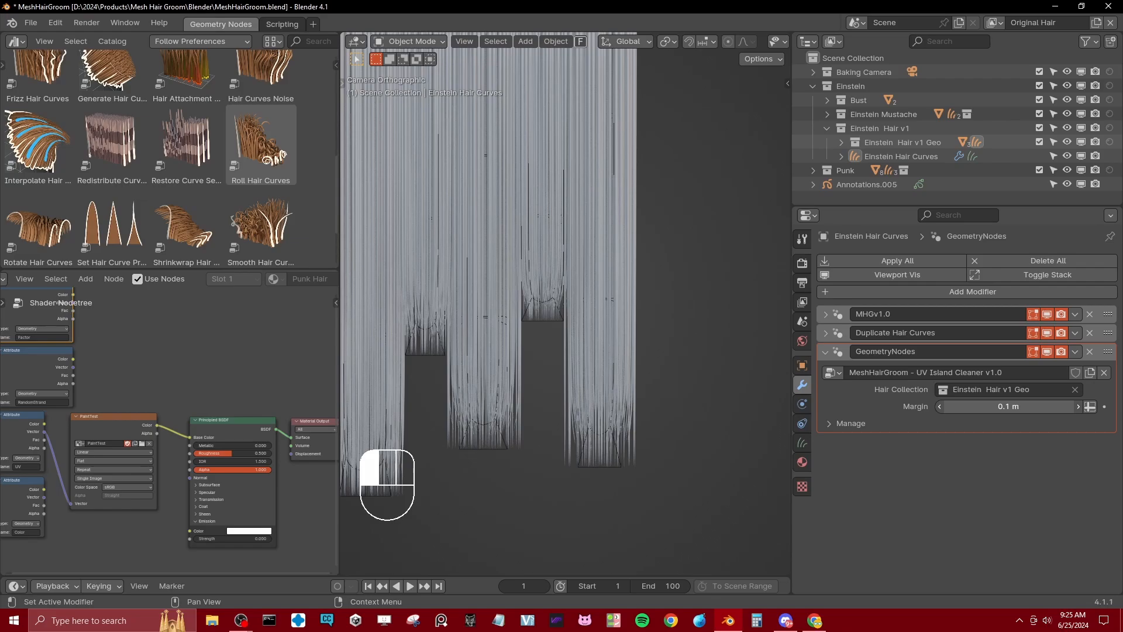
pyautogui.moveTo(1020, 406); pyautogui.dragTo(1009, 406)
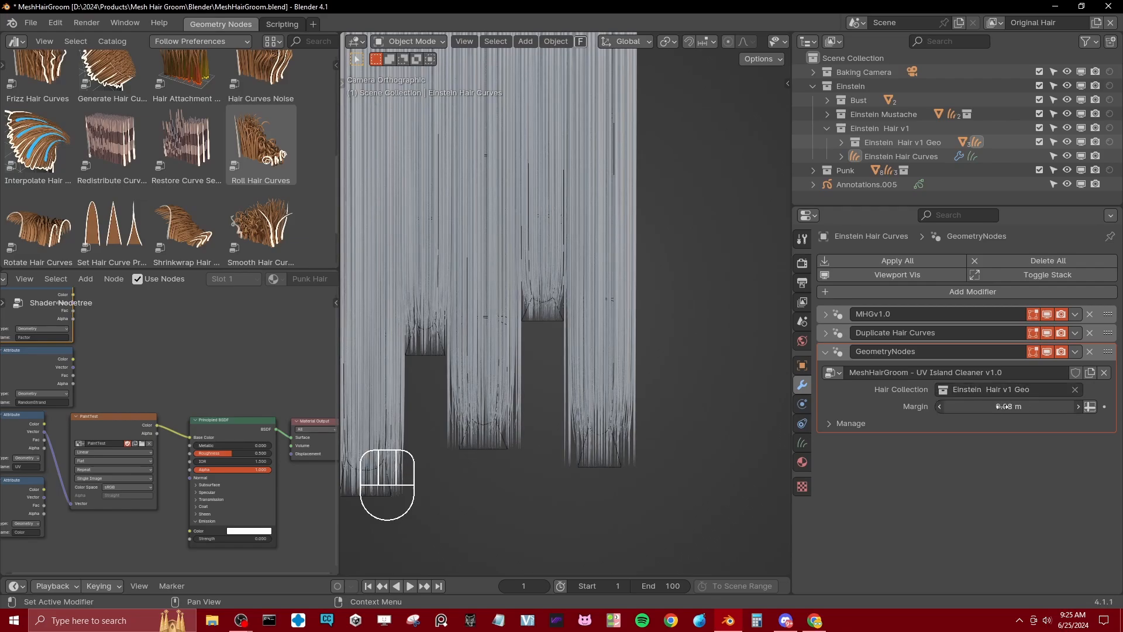
pyautogui.click(1003, 407)
pyautogui.hotkey('ctrl', 'a')
pyautogui.write('.01')
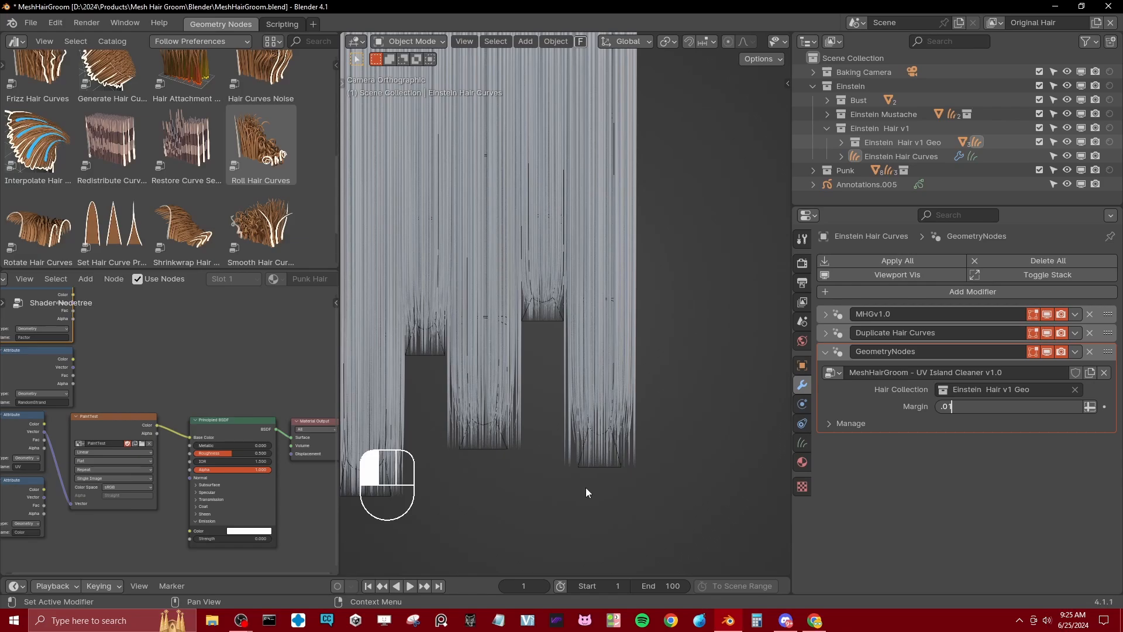
pyautogui.press('Return')
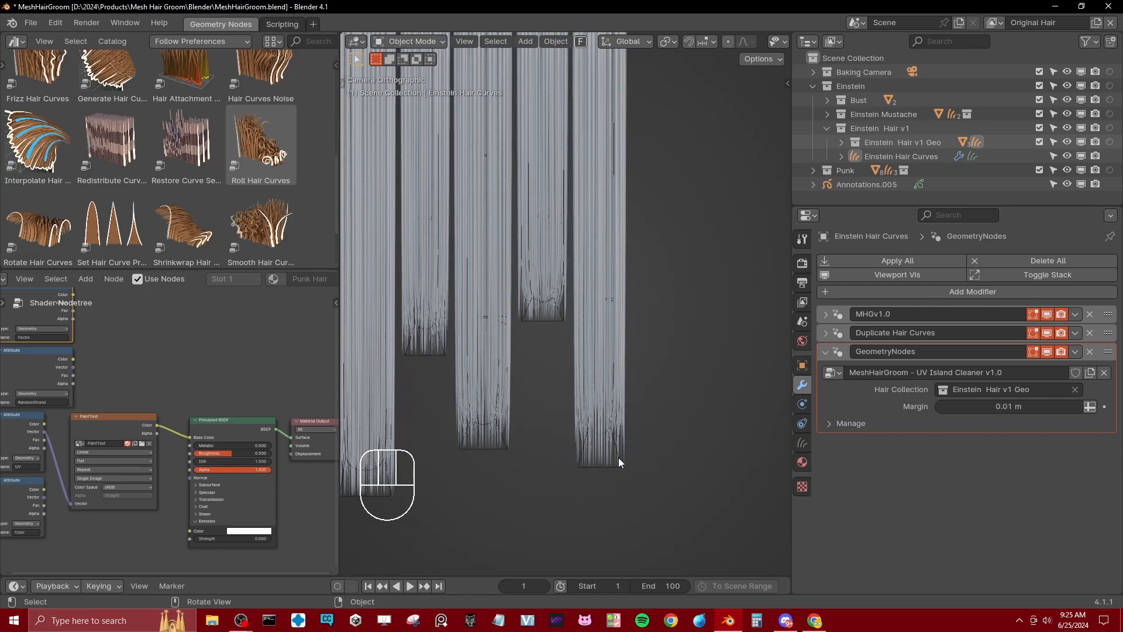
# Step: Inspect the trimmed hair strips and the gaps between UV islands along both rows in the camera frame
pyautogui.keyDown('shift'); pyautogui.moveTo(570, 177); pyautogui.dragTo(561, 350, button='middle'); pyautogui.keyUp('shift')
pyautogui.scroll(1, 560, 350)
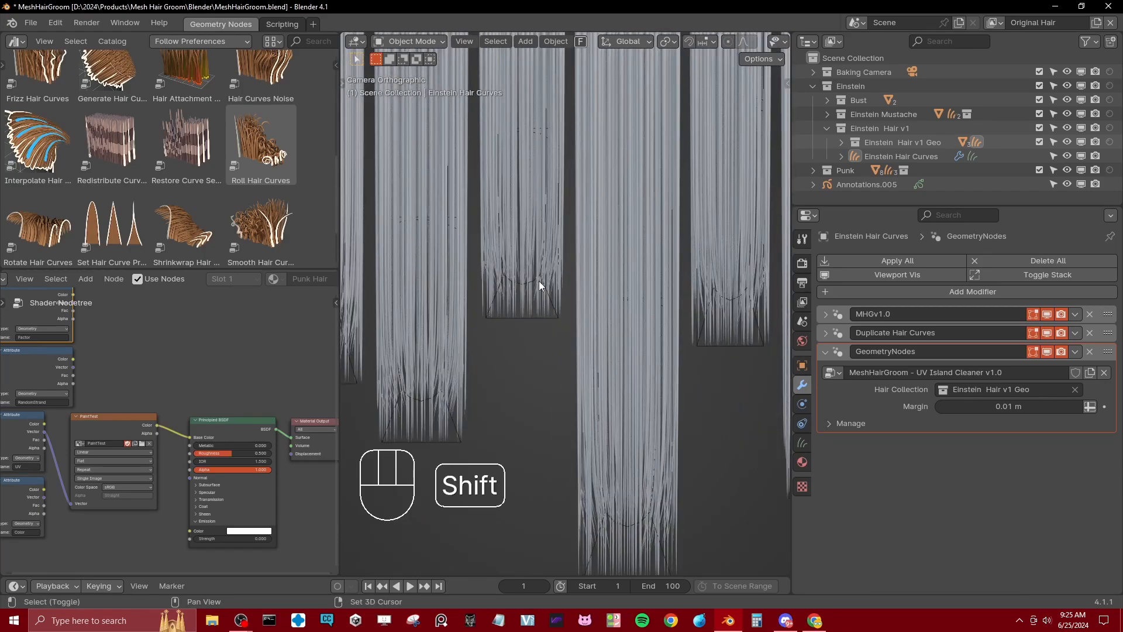
pyautogui.keyDown('shift'); pyautogui.moveTo(539, 281); pyautogui.dragTo(576, 333, button='middle'); pyautogui.keyUp('shift')
pyautogui.scroll(4, 577, 333)
pyautogui.keyDown('shift'); pyautogui.moveTo(589, 293); pyautogui.dragTo(588, 304, button='middle'); pyautogui.keyUp('shift')
pyautogui.scroll(-5, 588, 303)
pyautogui.keyDown('shift'); pyautogui.moveTo(616, 265); pyautogui.dragTo(640, 338, button='middle'); pyautogui.keyUp('shift')
pyautogui.scroll(-4, 640, 338)
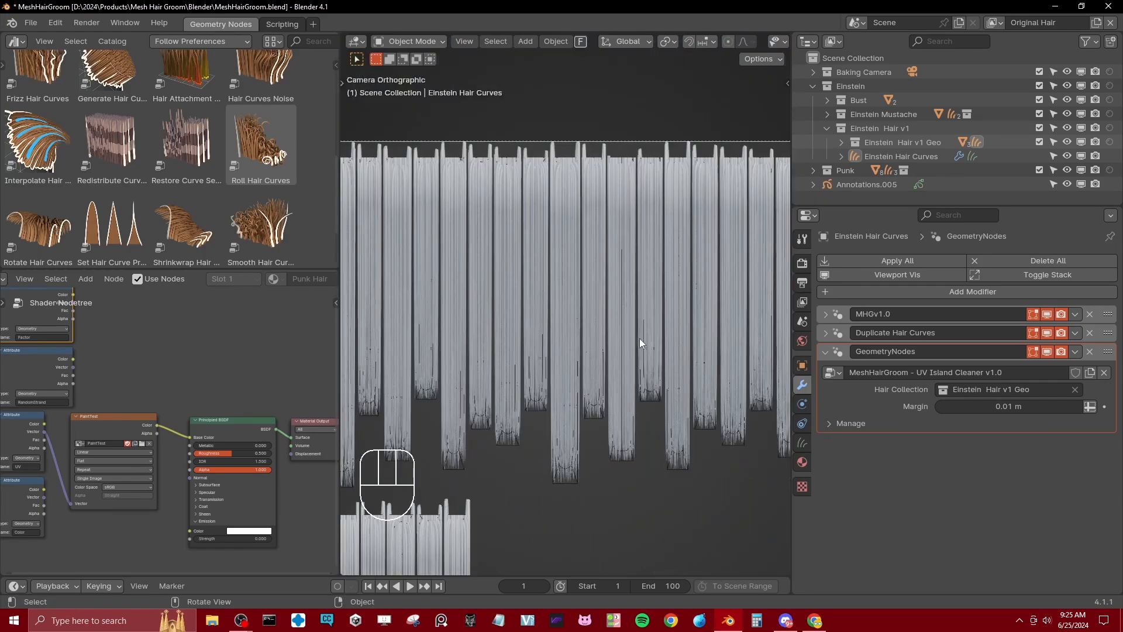
pyautogui.keyDown('shift'); pyautogui.moveTo(711, 313); pyautogui.dragTo(559, 360, button='middle'); pyautogui.keyUp('shift')
pyautogui.scroll(5, 594, 329)
pyautogui.scroll(-4, 595, 398)
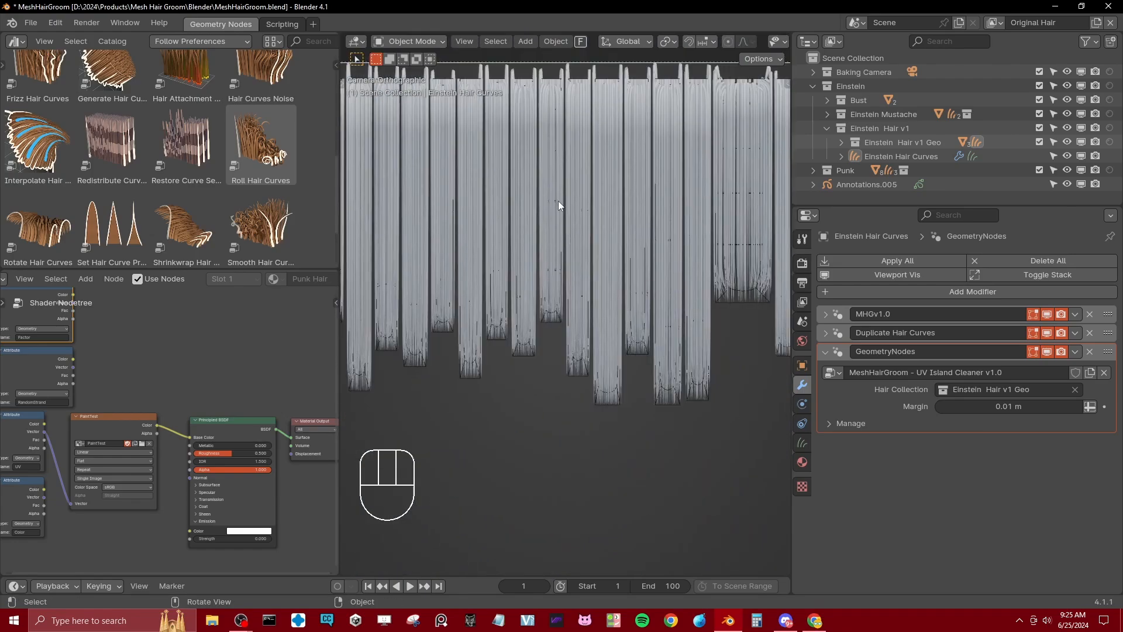
pyautogui.scroll(4, 701, 251)
pyautogui.keyDown('shift'); pyautogui.moveTo(701, 251); pyautogui.dragTo(585, 304, button='middle'); pyautogui.keyUp('shift')
pyautogui.scroll(-5, 537, 331)
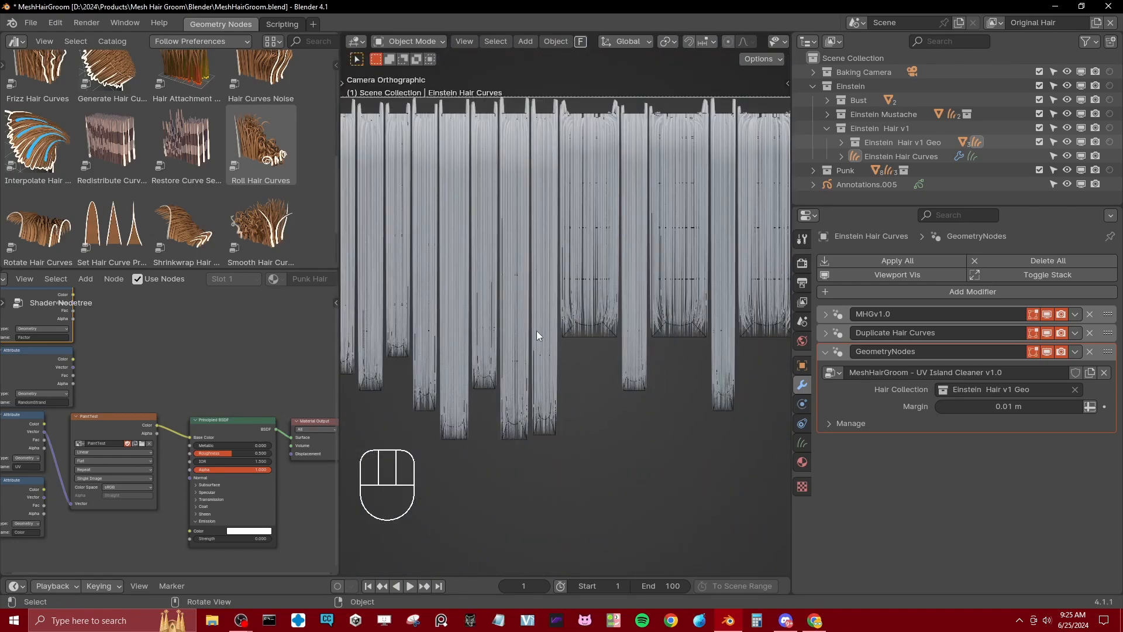
pyautogui.keyDown('shift'); pyautogui.moveTo(476, 357); pyautogui.dragTo(620, 331, button='middle'); pyautogui.keyUp('shift')
pyautogui.scroll(5, 585, 339)
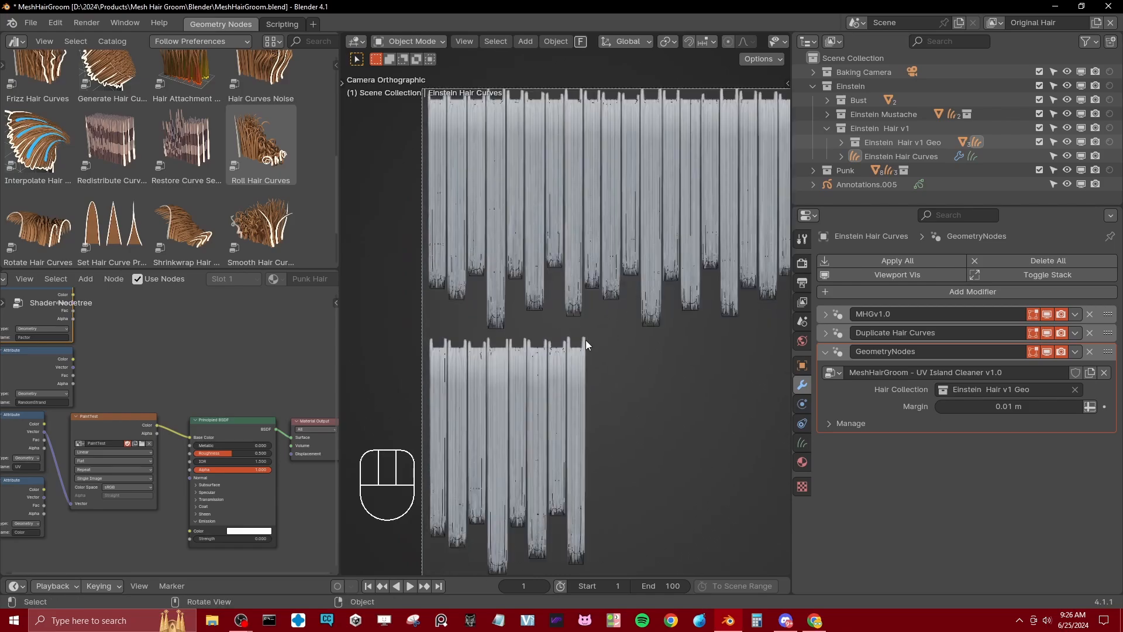
pyautogui.scroll(-7, 558, 312)
pyautogui.scroll(1, 568, 315)
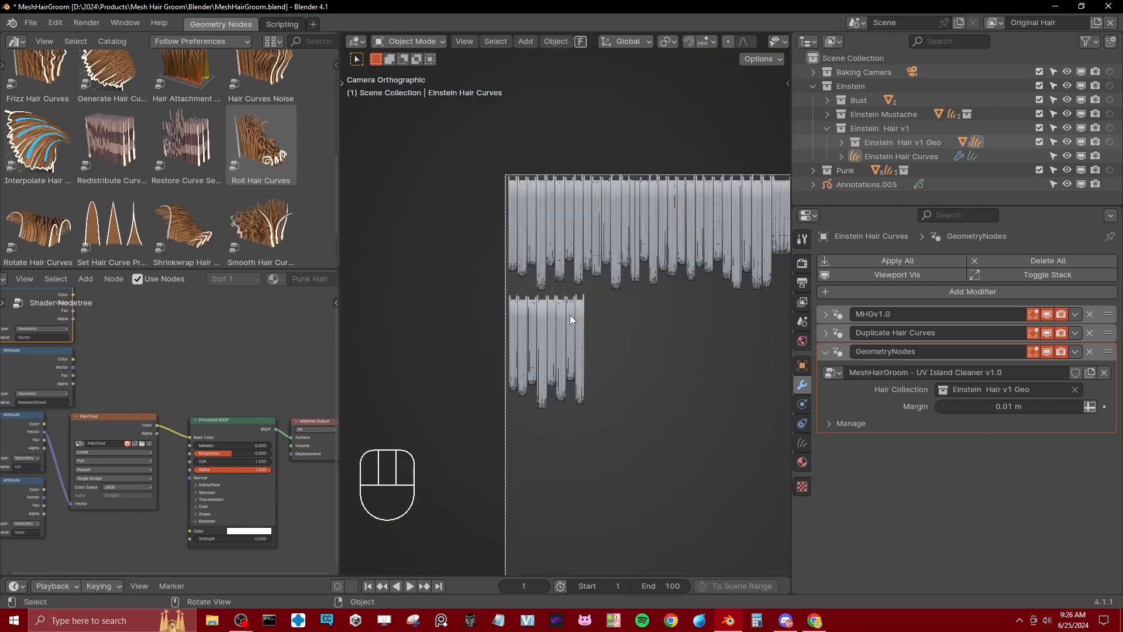
pyautogui.scroll(-1, 603, 346)
# Step: Leave the camera view to frame both heads with the flattened hair, and save the file
pyautogui.moveTo(641, 374); pyautogui.dragTo(630, 272, button='middle')
pyautogui.scroll(-9, 638, 290)
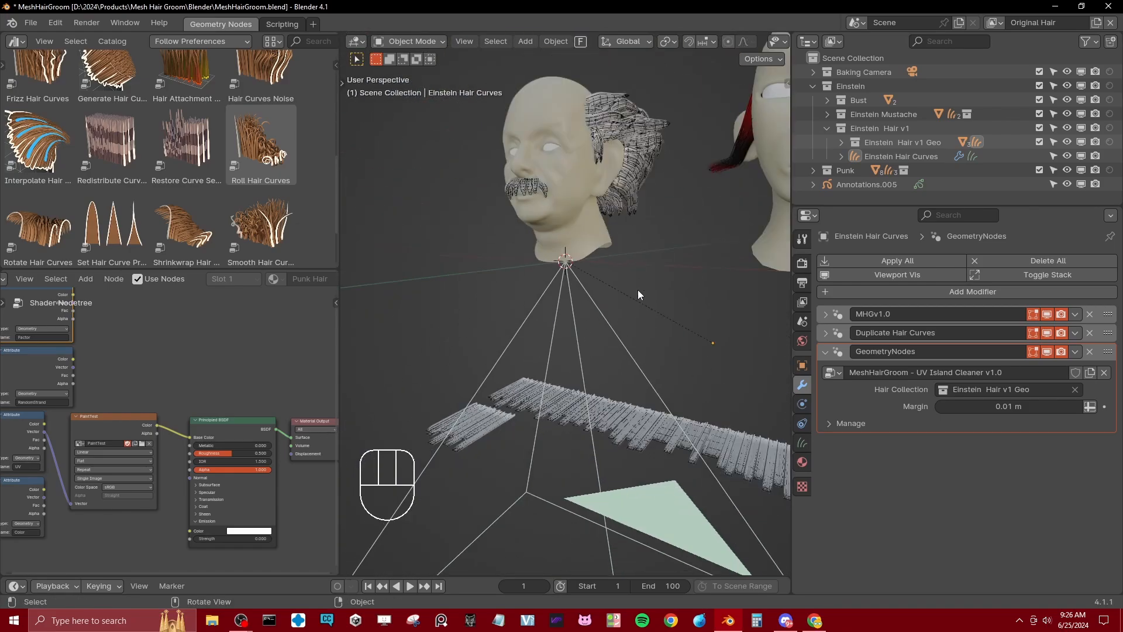
pyautogui.scroll(4, 646, 327)
pyautogui.moveTo(647, 331)
pyautogui.keyDown('shift'); pyautogui.mouseDown(button='middle')
pyautogui.moveTo(640, 317)
pyautogui.moveTo(592, 335)
pyautogui.moveTo(639, 334)
pyautogui.mouseUp(button='middle'); pyautogui.keyUp('shift')
pyautogui.hotkey('ctrl', 's')
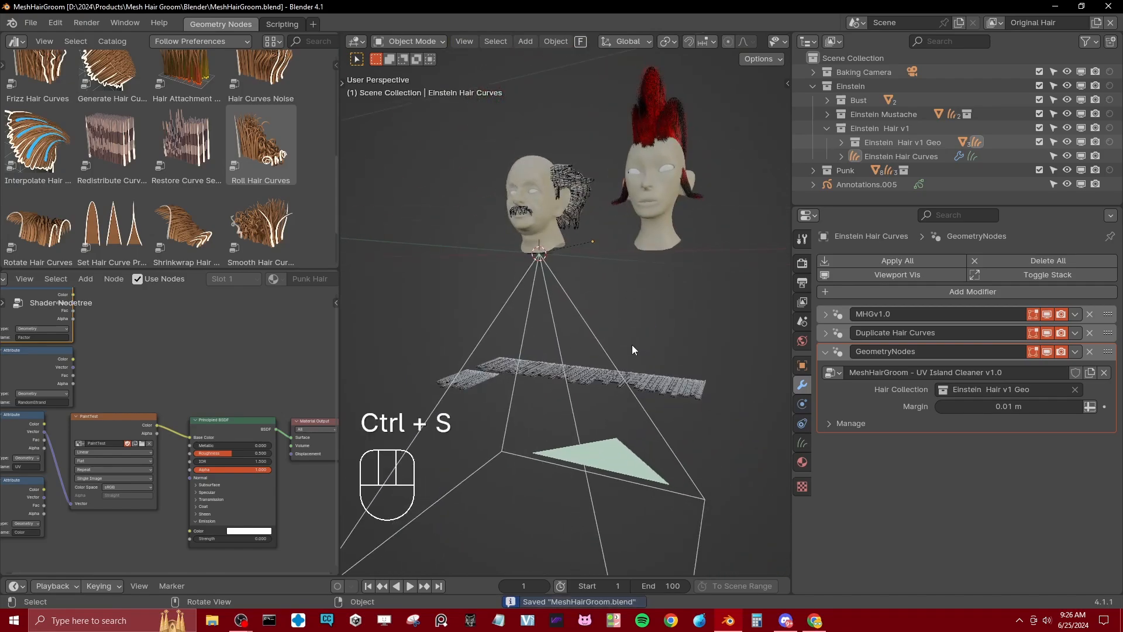
# Step: Disable the UV Island Cleaner modifier in the viewport and select the Einstein hair curves
pyautogui.keyDown('shift'); pyautogui.moveTo(576, 210); pyautogui.dragTo(584, 254, button='middle'); pyautogui.keyUp('shift')
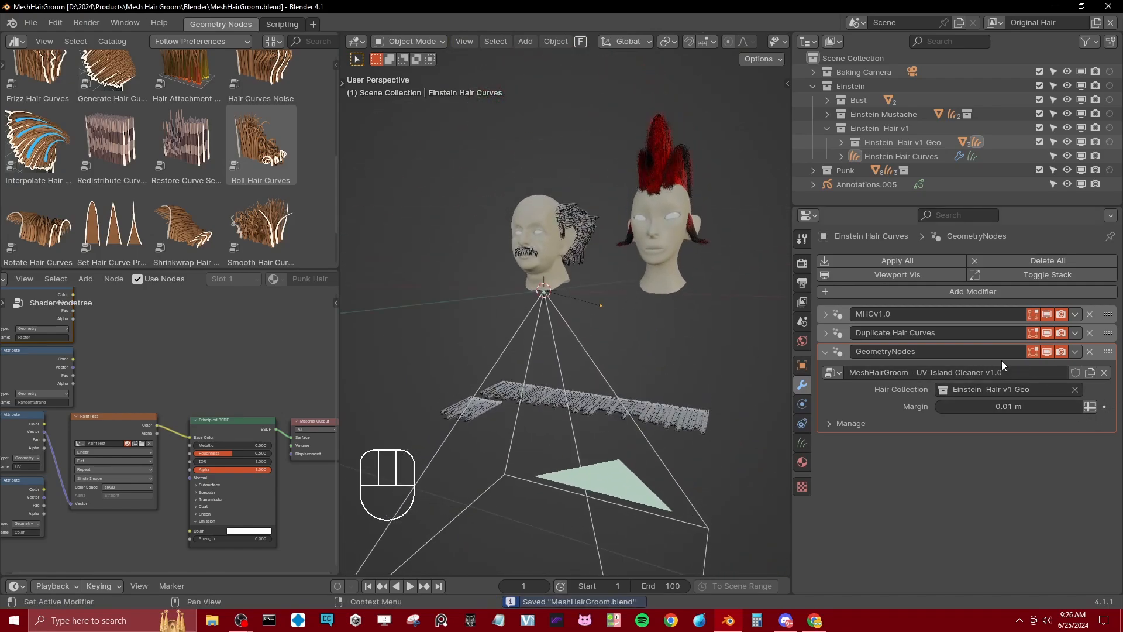
pyautogui.click(827, 350)
pyautogui.click(828, 350)
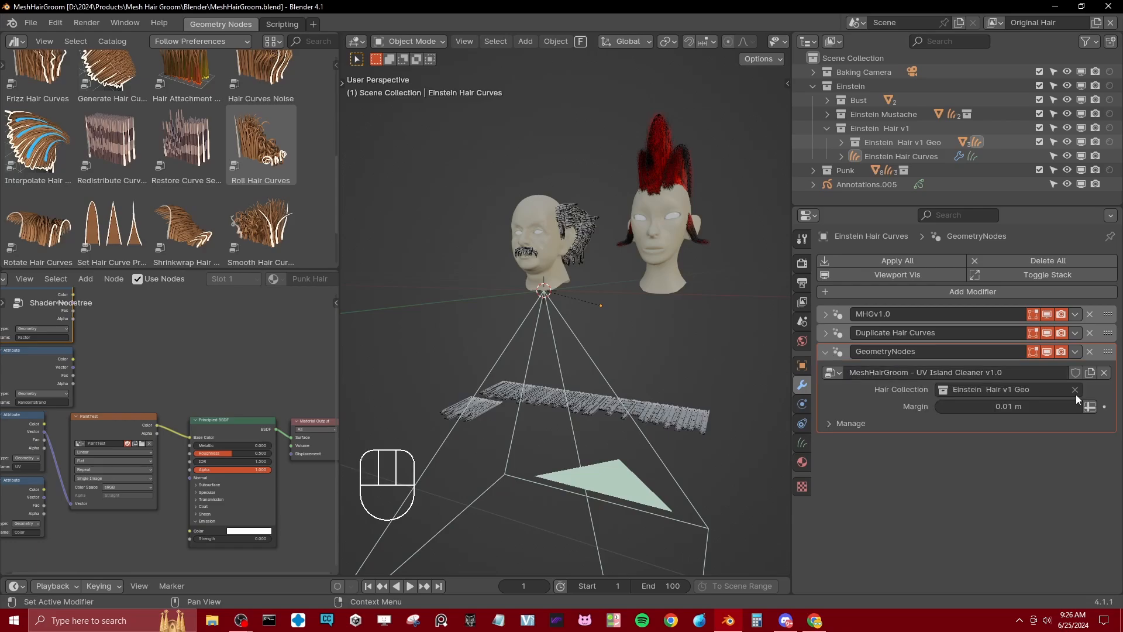
pyautogui.click(1047, 352)
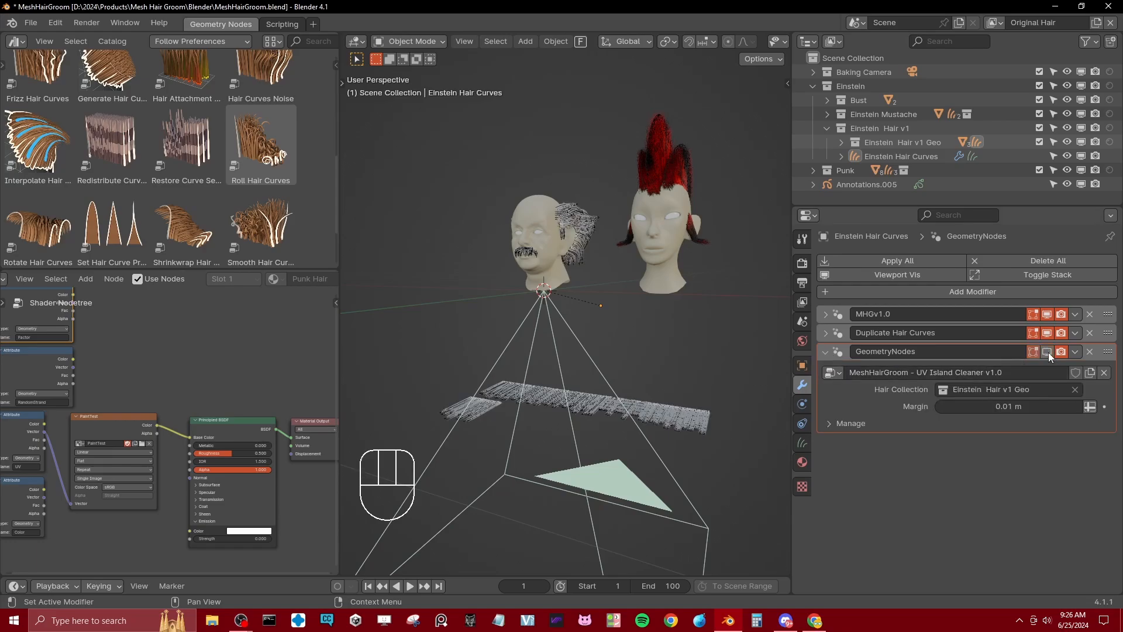
pyautogui.click(592, 418)
pyautogui.click(592, 418)
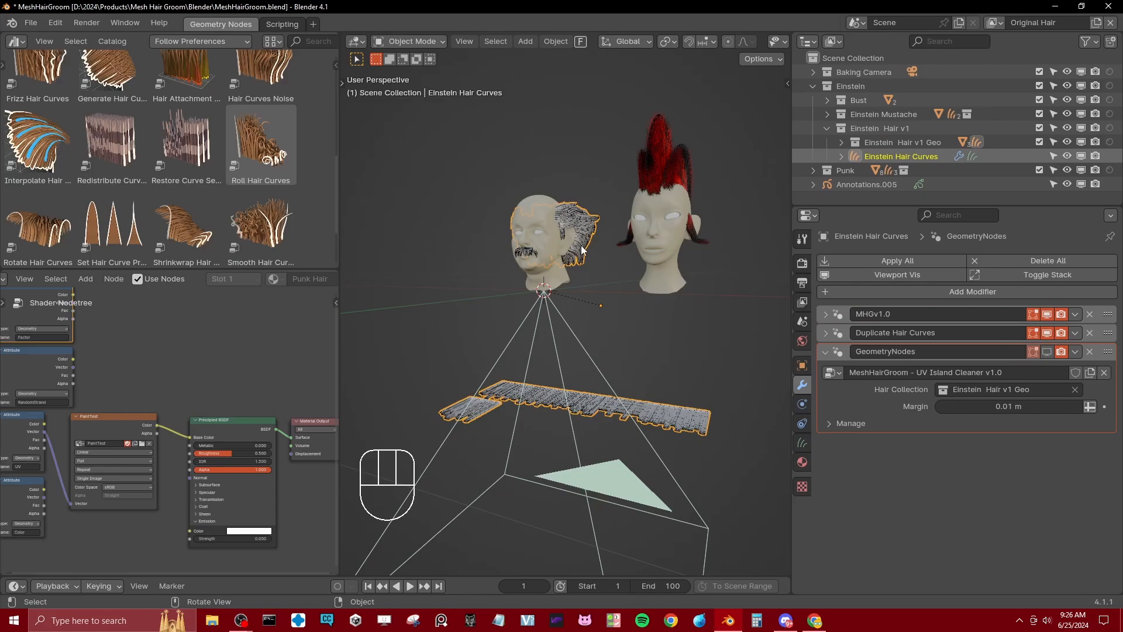
# Step: Select the flattened Einstein hair geometry, turn off UV Position in its SetGeoToUVposition modifier, and collapse the modifier
pyautogui.click(582, 247)
pyautogui.click(580, 417)
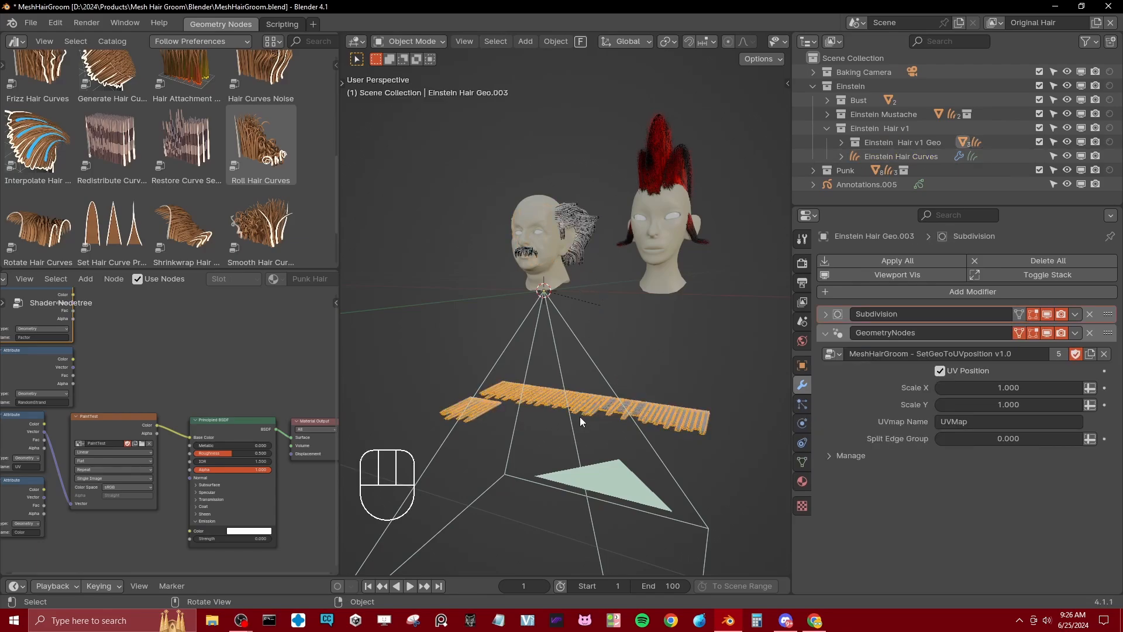
pyautogui.scroll(5, 606, 374)
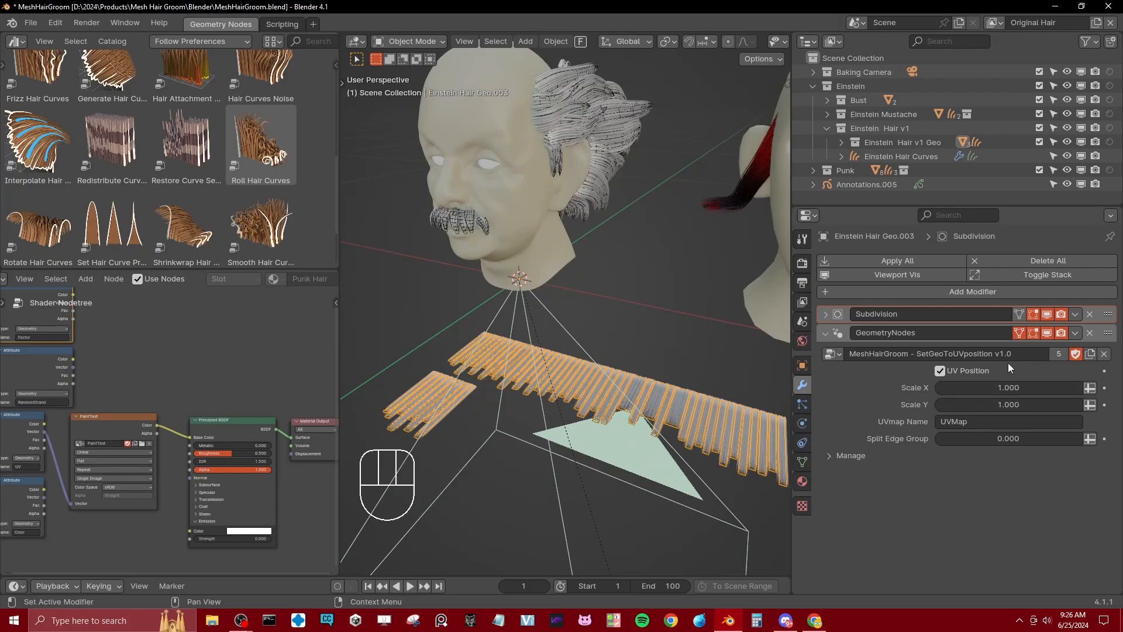
pyautogui.click(967, 375)
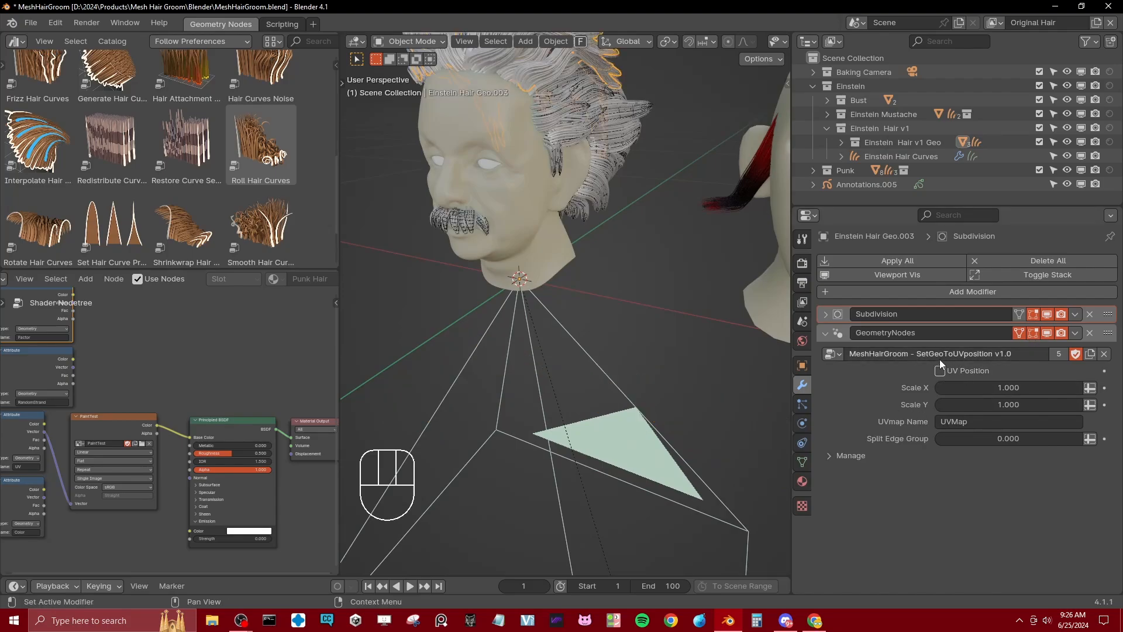
pyautogui.click(940, 370)
pyautogui.click(940, 370)
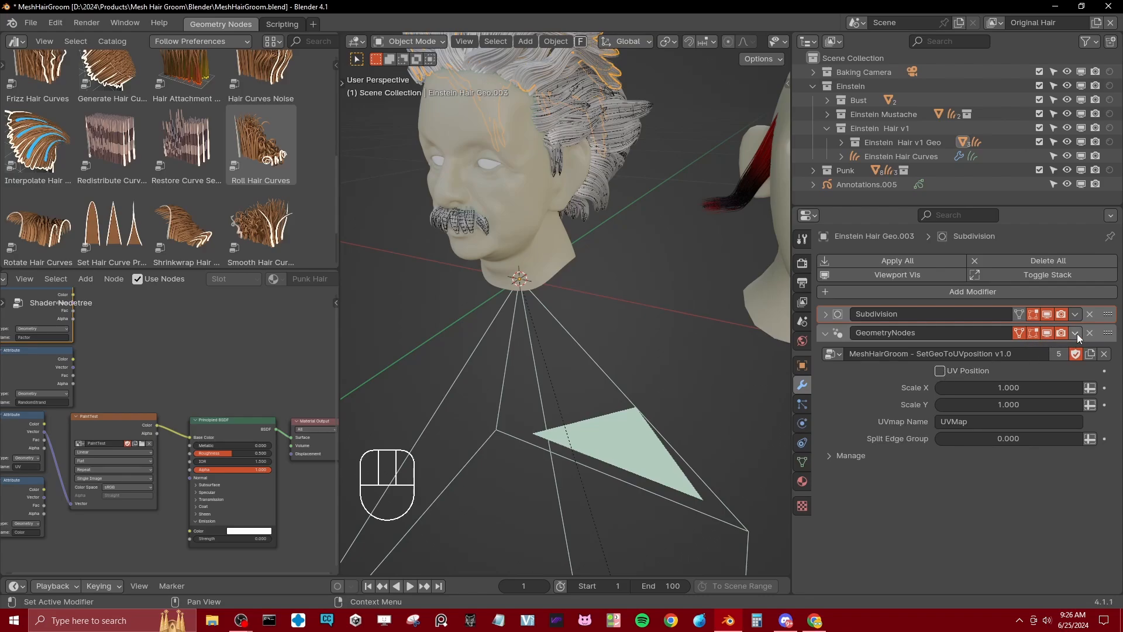
pyautogui.click(940, 371)
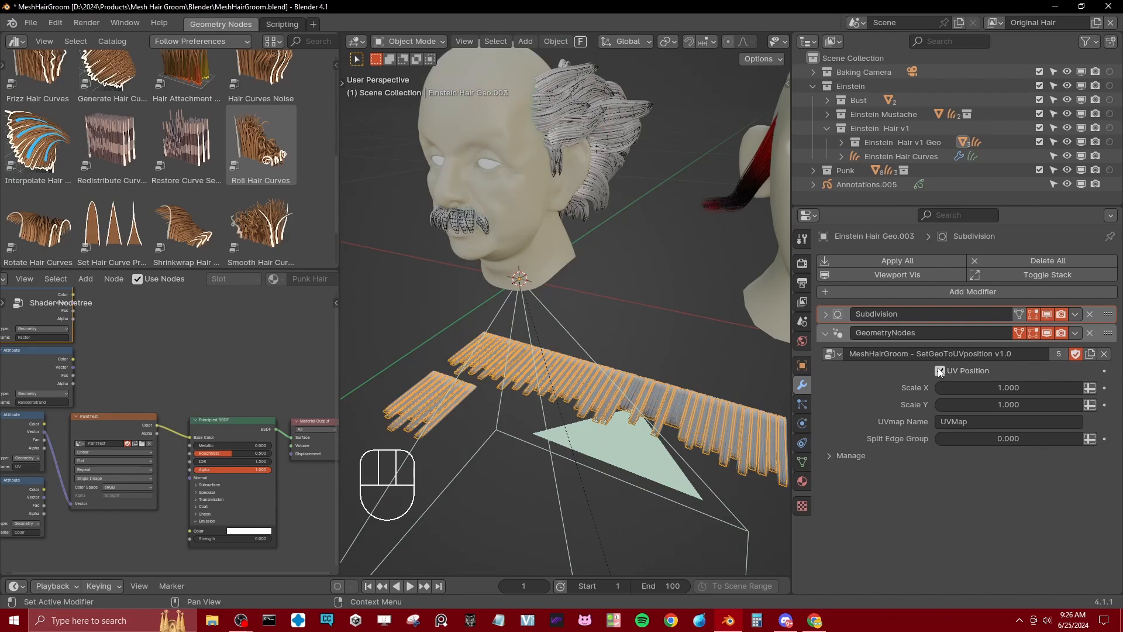
pyautogui.click(939, 371)
pyautogui.click(825, 332)
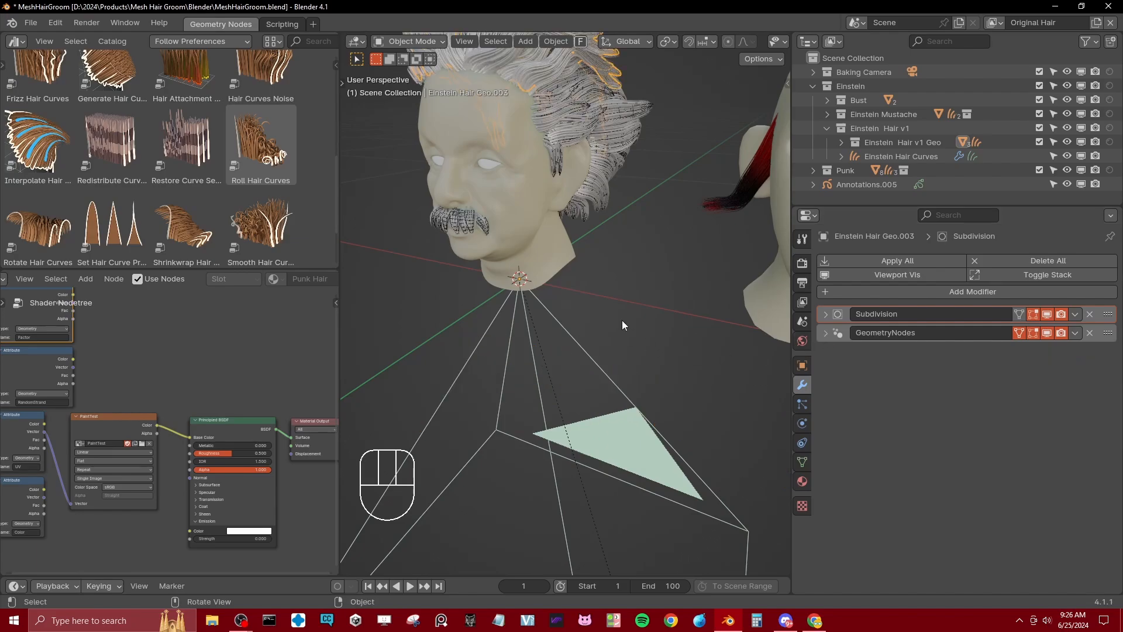
# Step: Save the file and open the recent file MeshHairGroom_SimpleStart.blend, saving the modified image as well
pyautogui.moveTo(622, 320); pyautogui.dragTo(592, 301, button='middle')
pyautogui.hotkey('ctrl', 's')
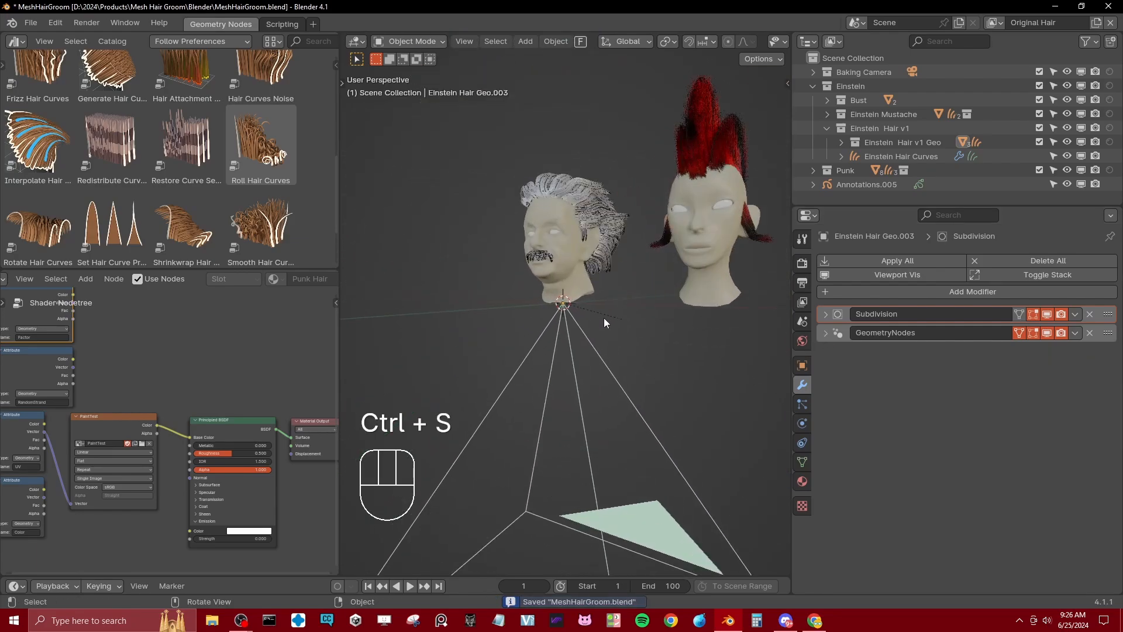
pyautogui.hotkey('ctrl', 's')
pyautogui.click(31, 23)
pyautogui.moveTo(56, 61)
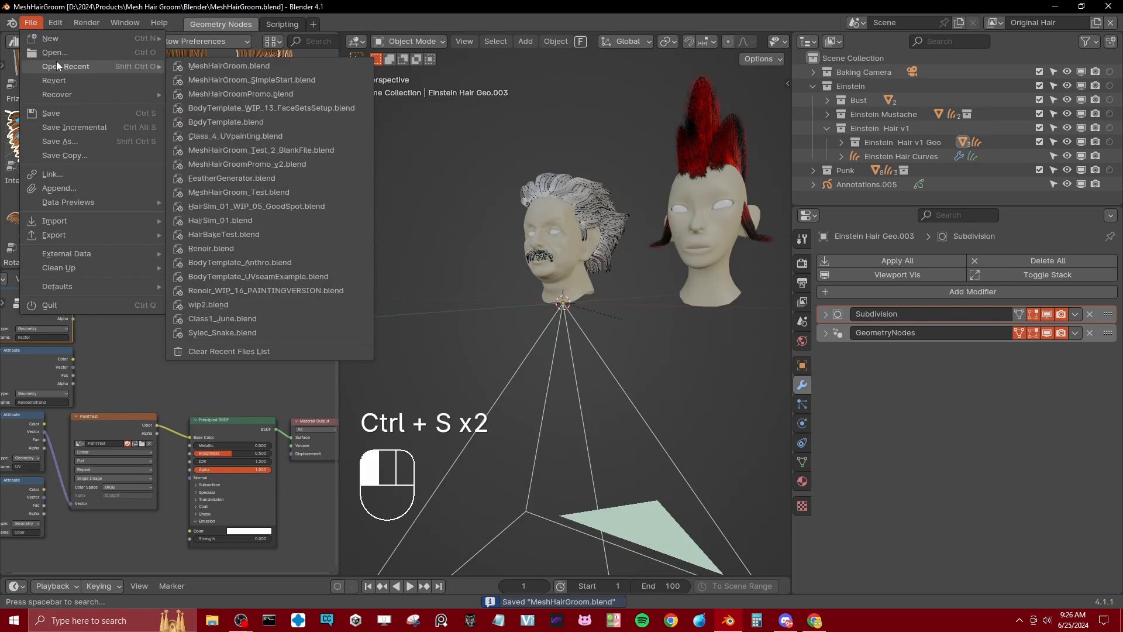
pyautogui.click(312, 80)
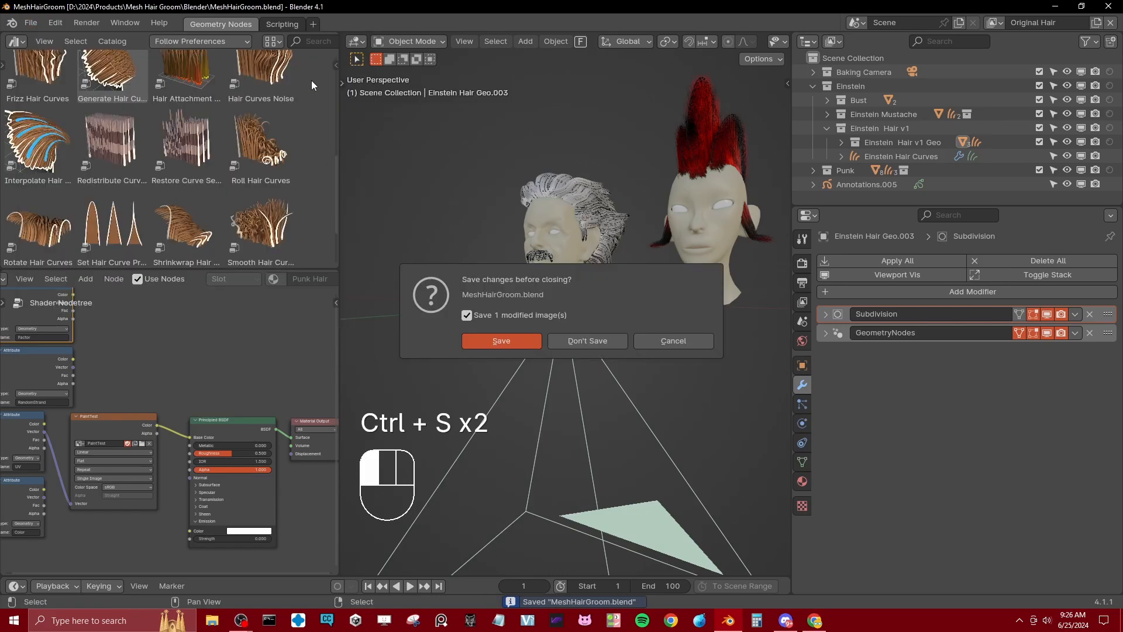
pyautogui.click(531, 338)
# Step: Examine the simple starter scene's hair strip and bake camera from several angles
pyautogui.moveTo(625, 458); pyautogui.dragTo(654, 261, button='middle')
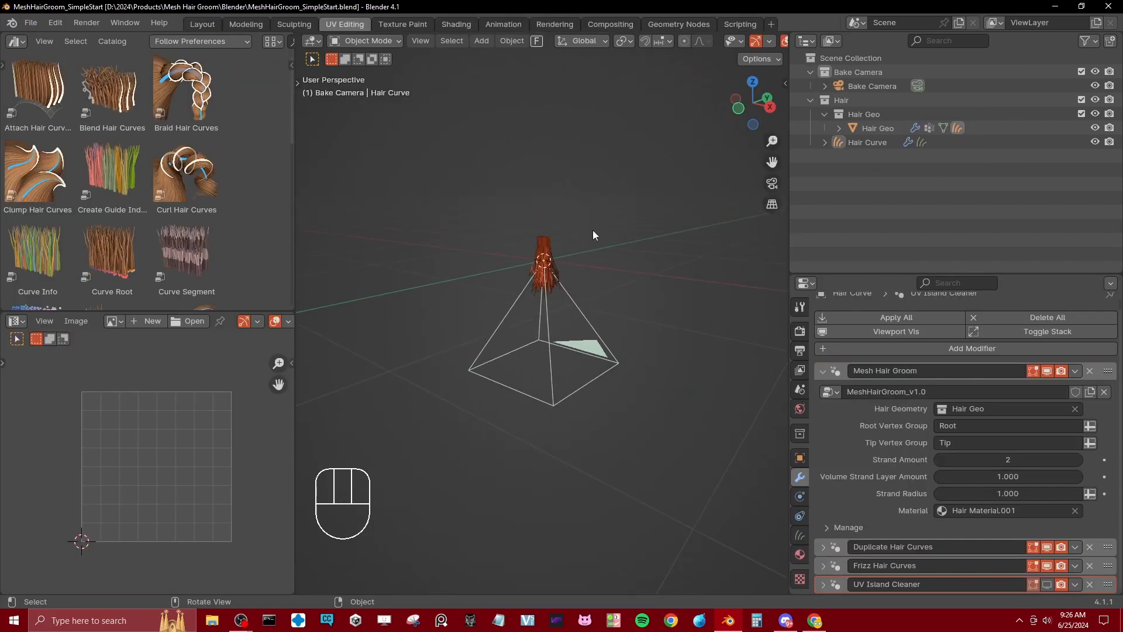
pyautogui.scroll(3, 592, 237)
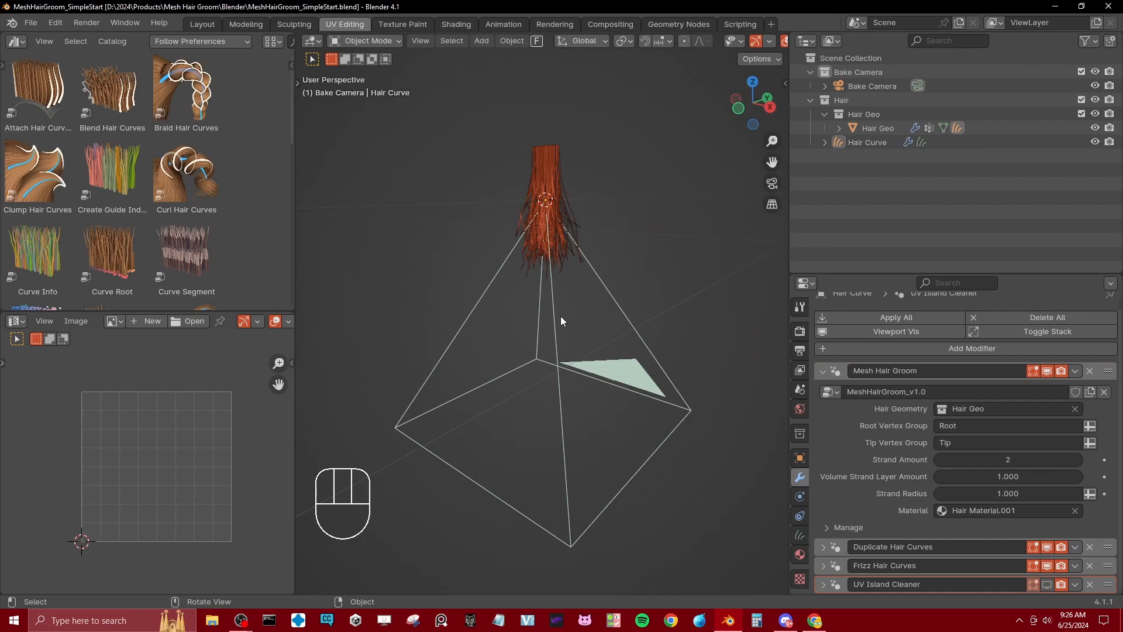
pyautogui.moveTo(462, 244); pyautogui.dragTo(658, 359, button='middle')
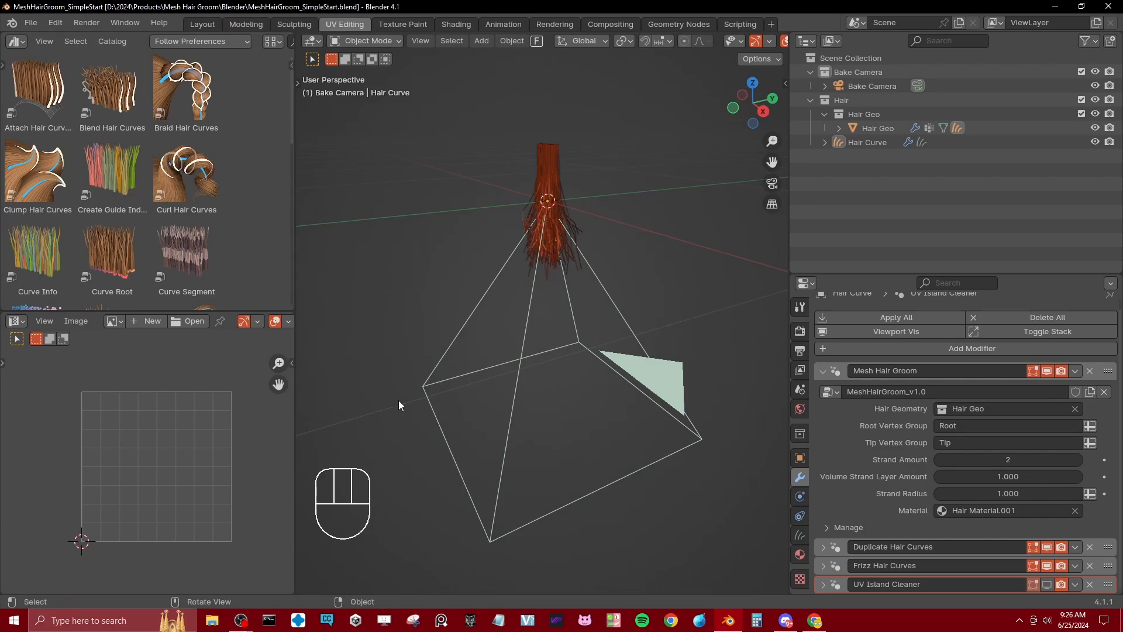
pyautogui.moveTo(453, 477); pyautogui.dragTo(482, 300, button='middle')
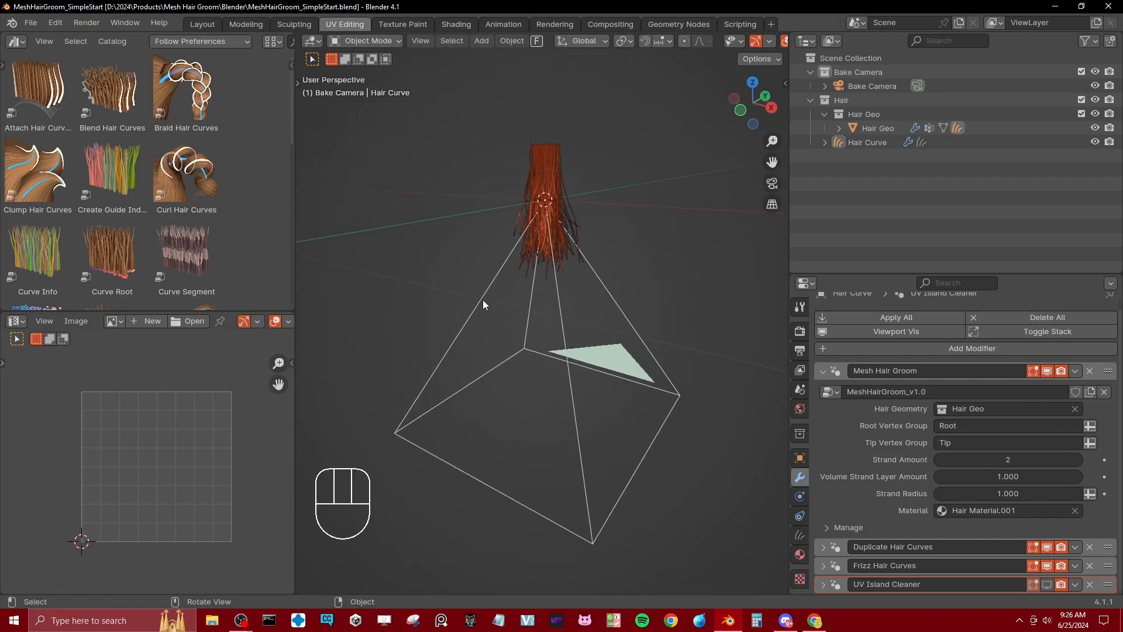
pyautogui.scroll(3, 638, 310)
pyautogui.keyDown('shift'); pyautogui.moveTo(605, 265); pyautogui.dragTo(605, 310, button='middle'); pyautogui.keyUp('shift')
pyautogui.moveTo(587, 336); pyautogui.dragTo(622, 346, button='middle')
pyautogui.keyDown('shift'); pyautogui.moveTo(620, 281); pyautogui.dragTo(620, 360, button='middle'); pyautogui.keyUp('shift')
pyautogui.scroll(3, 627, 350)
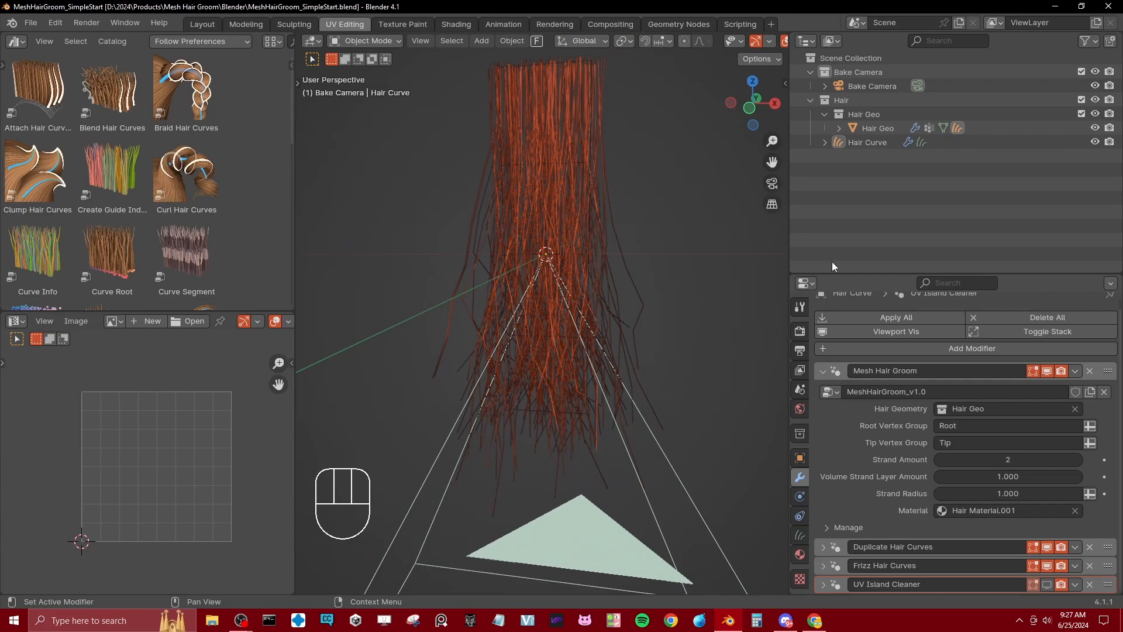
pyautogui.scroll(-4, 632, 514)
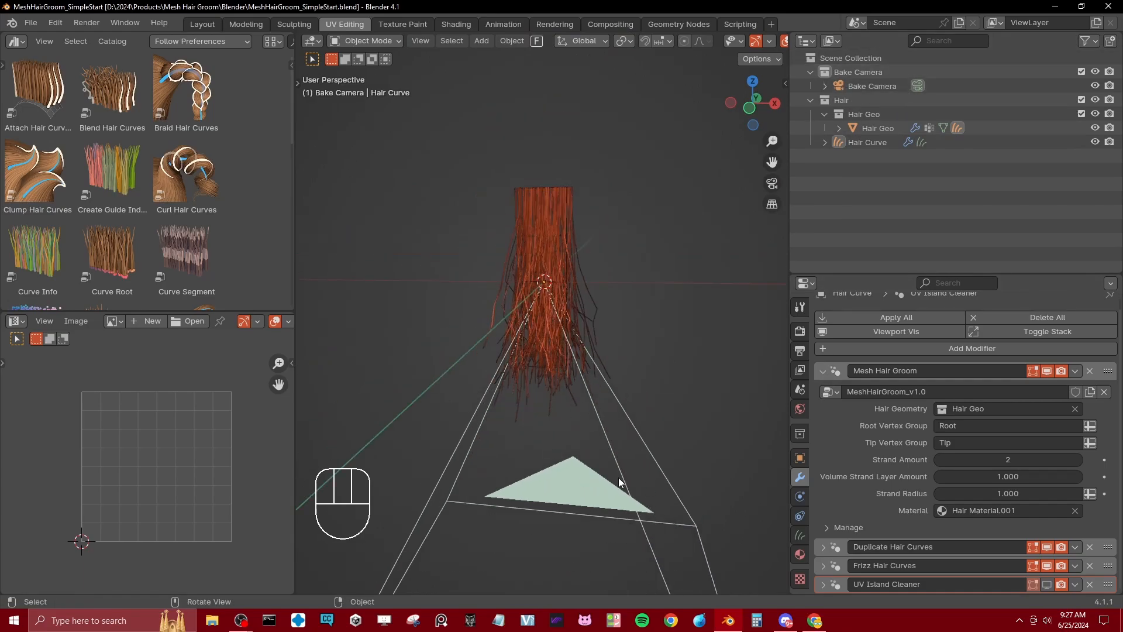
# Step: Enable UV Position on Hair Geo, check the flattened strip through the bake camera, and select Hair Curve
pyautogui.click(877, 130)
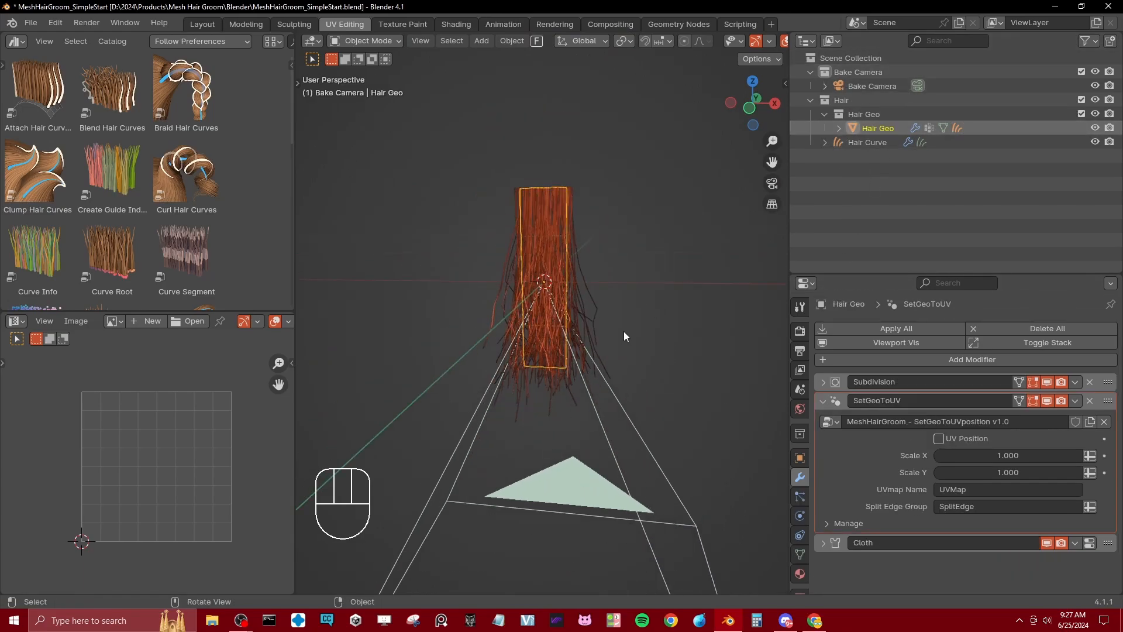
pyautogui.moveTo(624, 331); pyautogui.dragTo(583, 183, button='middle')
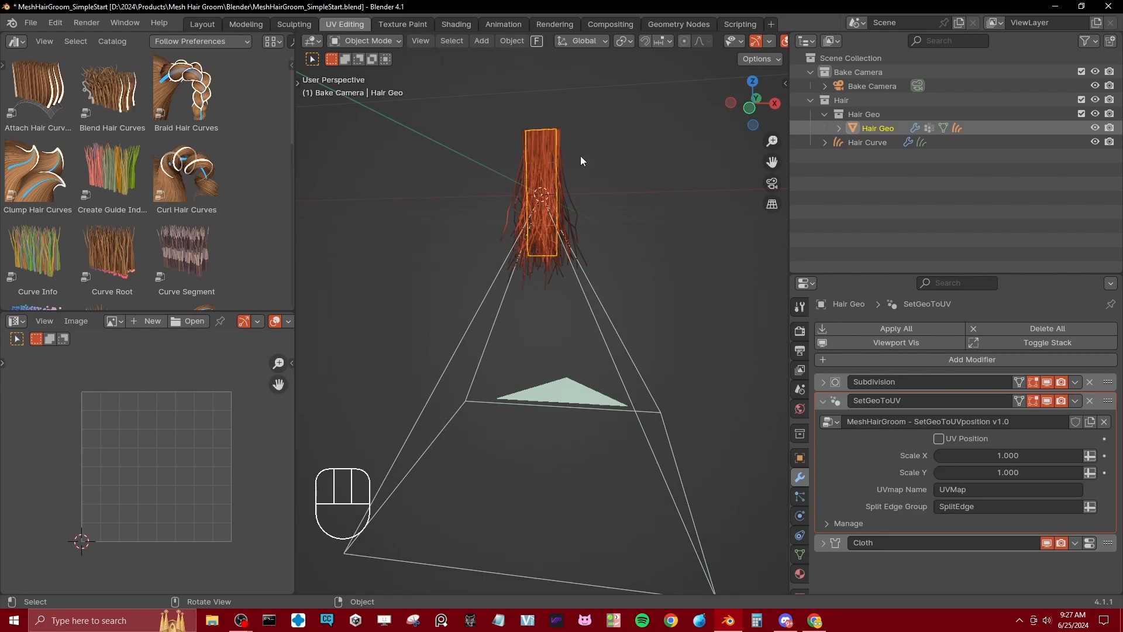
pyautogui.click(939, 439)
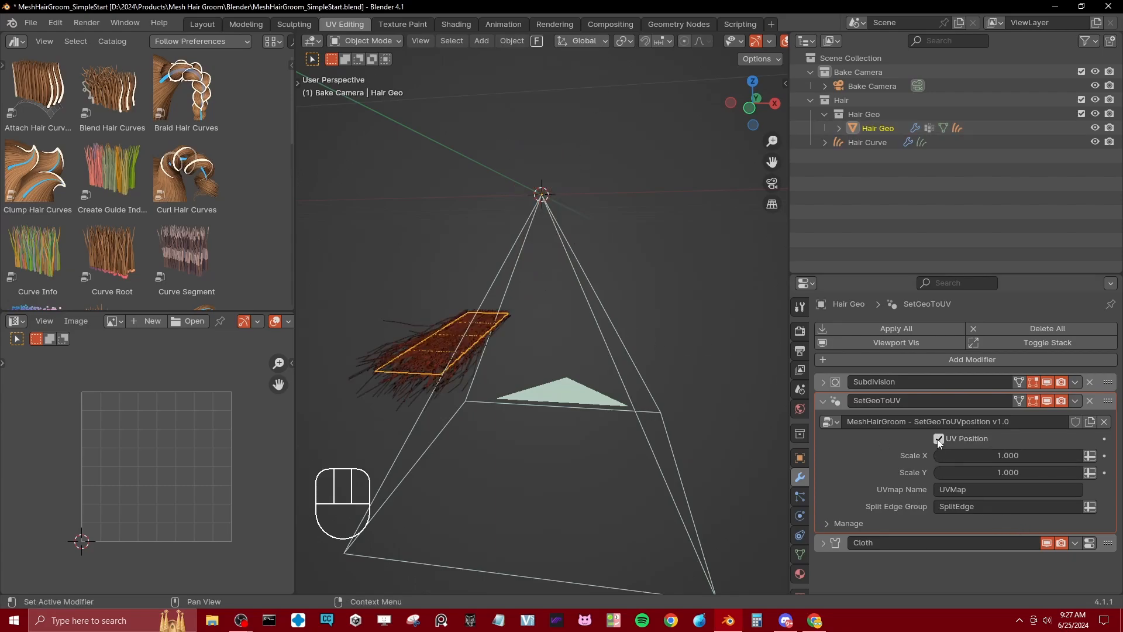
pyautogui.moveTo(714, 404); pyautogui.dragTo(675, 388, button='middle')
pyautogui.press('KP_0')
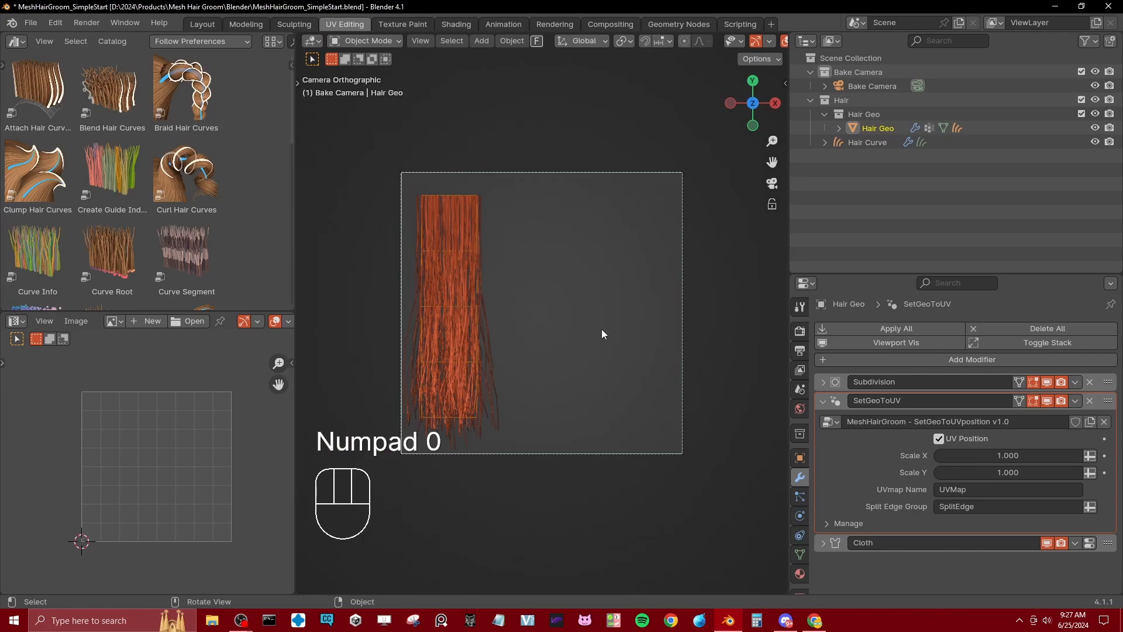
pyautogui.moveTo(602, 334); pyautogui.dragTo(478, 304, button='middle')
pyautogui.click(915, 145)
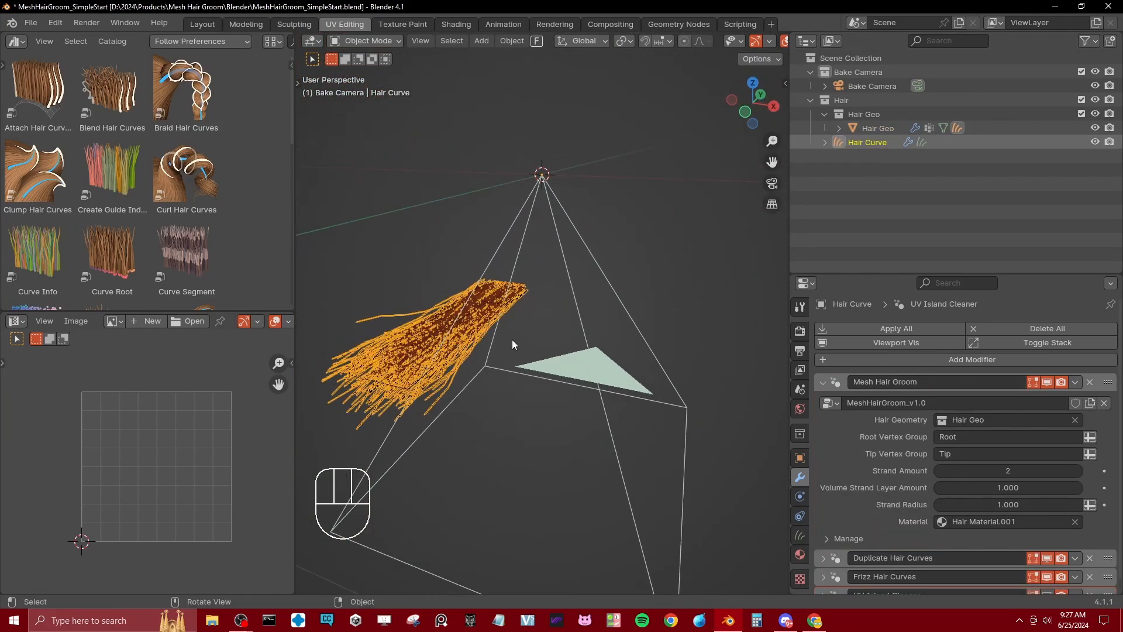
pyautogui.moveTo(478, 382); pyautogui.dragTo(556, 339, button='middle')
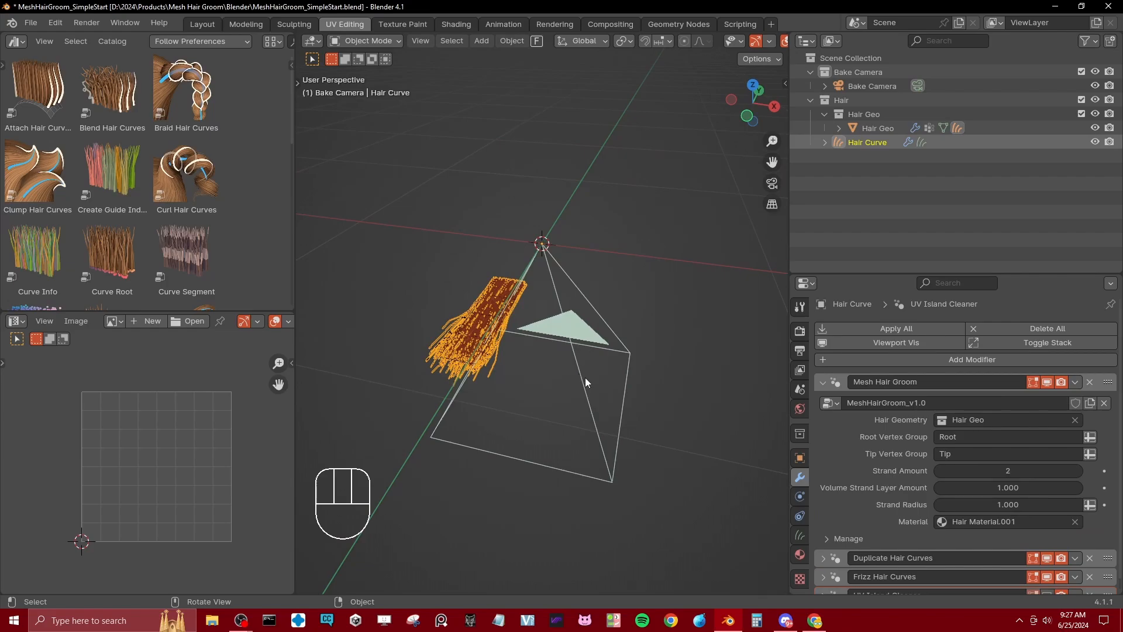
# Step: Turn off UV Position in Hair Geo's SetGeoToUV modifier and save the file
pyautogui.click(876, 132)
pyautogui.click(939, 440)
pyautogui.moveTo(586, 294); pyautogui.dragTo(578, 272, button='middle')
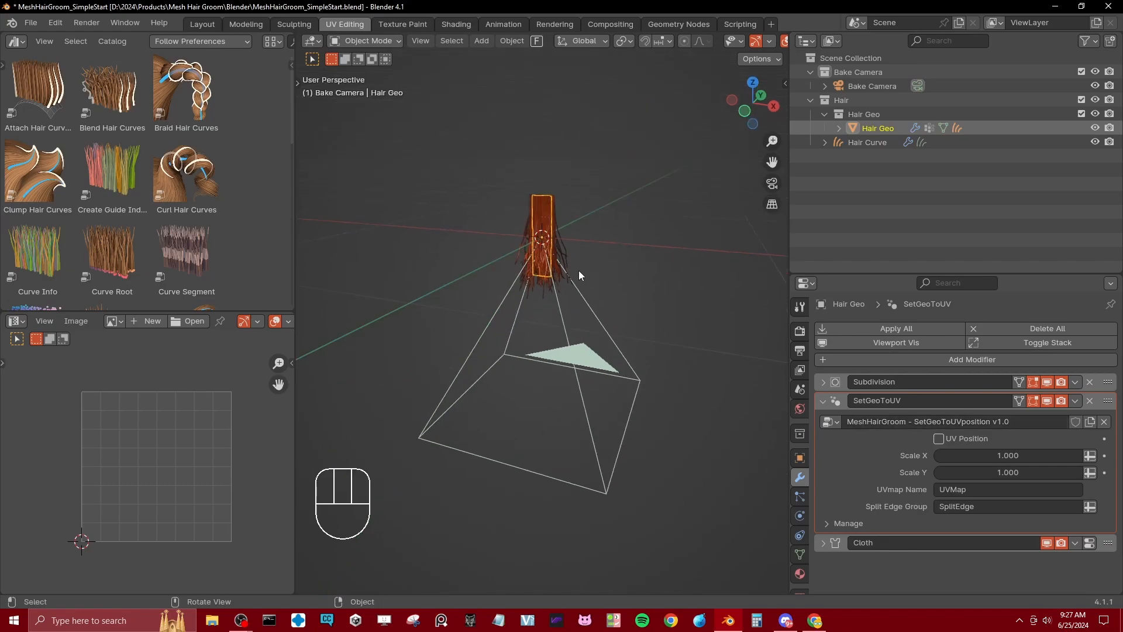
pyautogui.scroll(3, 578, 271)
pyautogui.hotkey('ctrl', 's')
# Step: Isolate Hair Geo in local view and show its vertex groups
pyautogui.press('KP_Divide')
pyautogui.moveTo(550, 168); pyautogui.dragTo(560, 153, button='middle')
pyautogui.keyDown('shift'); pyautogui.moveTo(561, 153); pyautogui.dragTo(544, 287, button='middle'); pyautogui.keyUp('shift')
pyautogui.scroll(4, 557, 276)
pyautogui.keyDown('shift'); pyautogui.moveTo(553, 231); pyautogui.dragTo(564, 299, button='middle'); pyautogui.keyUp('shift')
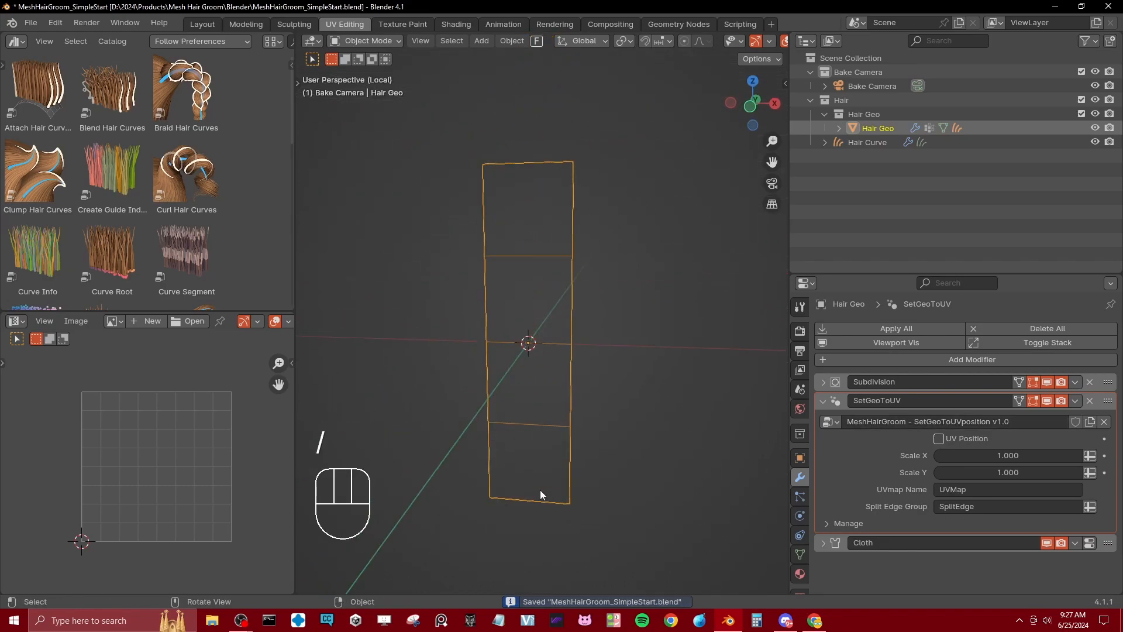
pyautogui.click(800, 554)
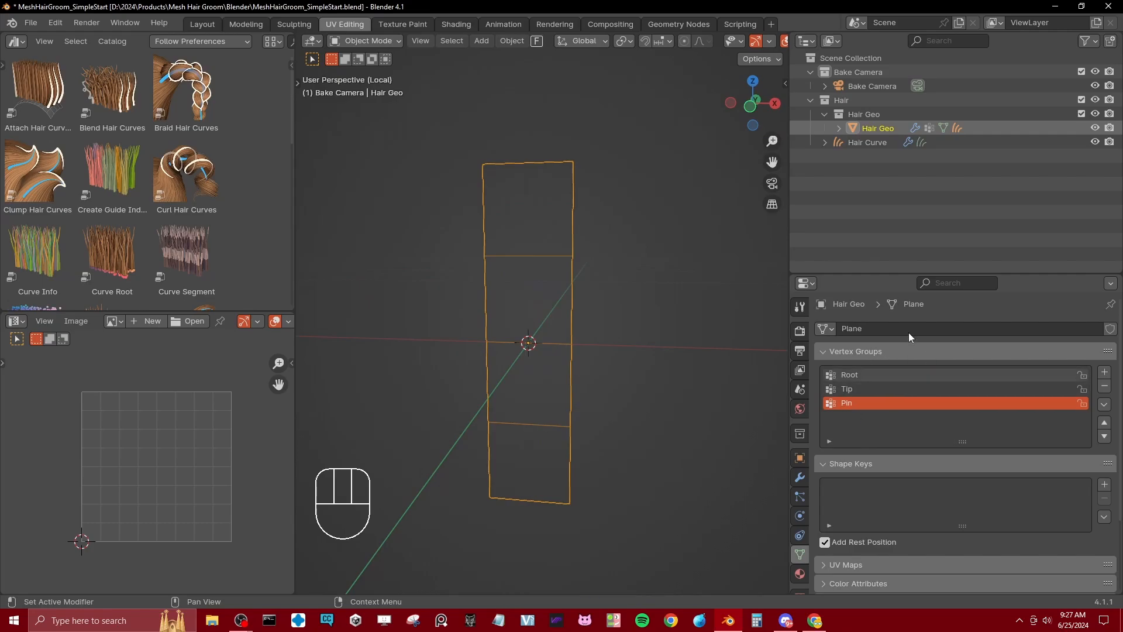
pyautogui.moveTo(567, 258); pyautogui.dragTo(577, 247, button='middle')
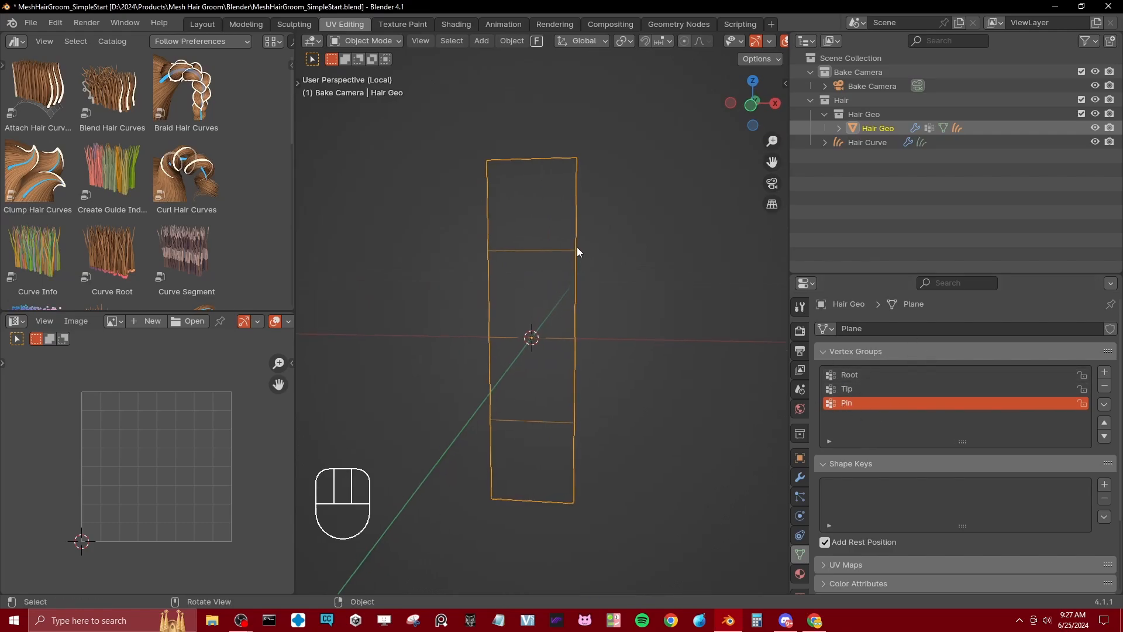
# Step: Inspect the weights of the Root and Tip vertex groups in Weight Paint mode, and return to Object Mode
pyautogui.hotkey('ctrl', 'Tab')
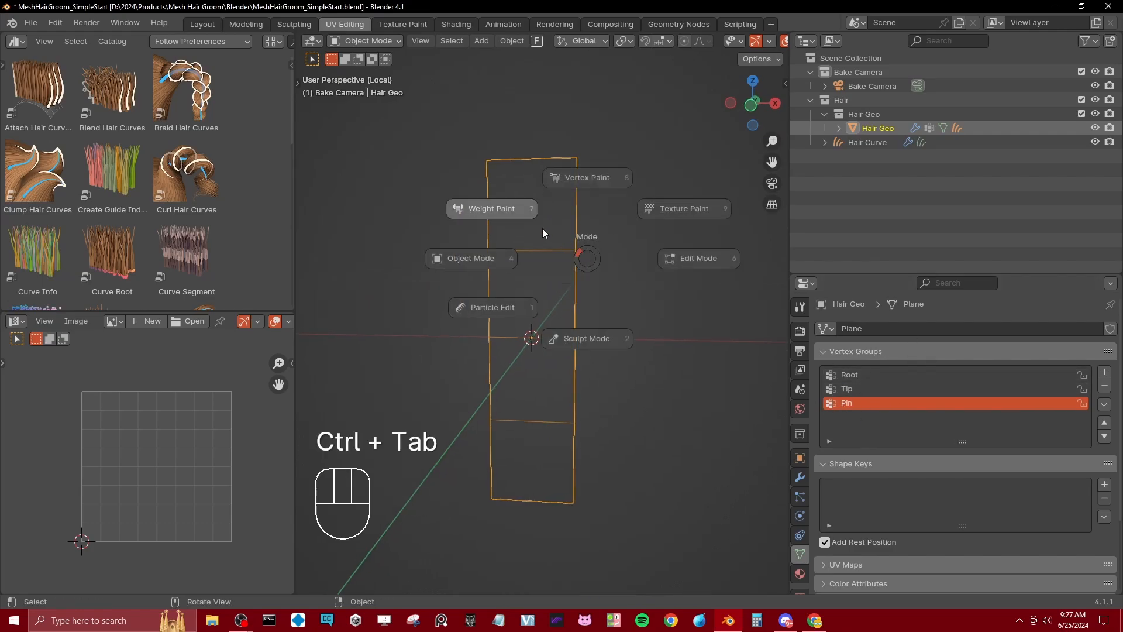
pyautogui.click(542, 228)
pyautogui.click(866, 373)
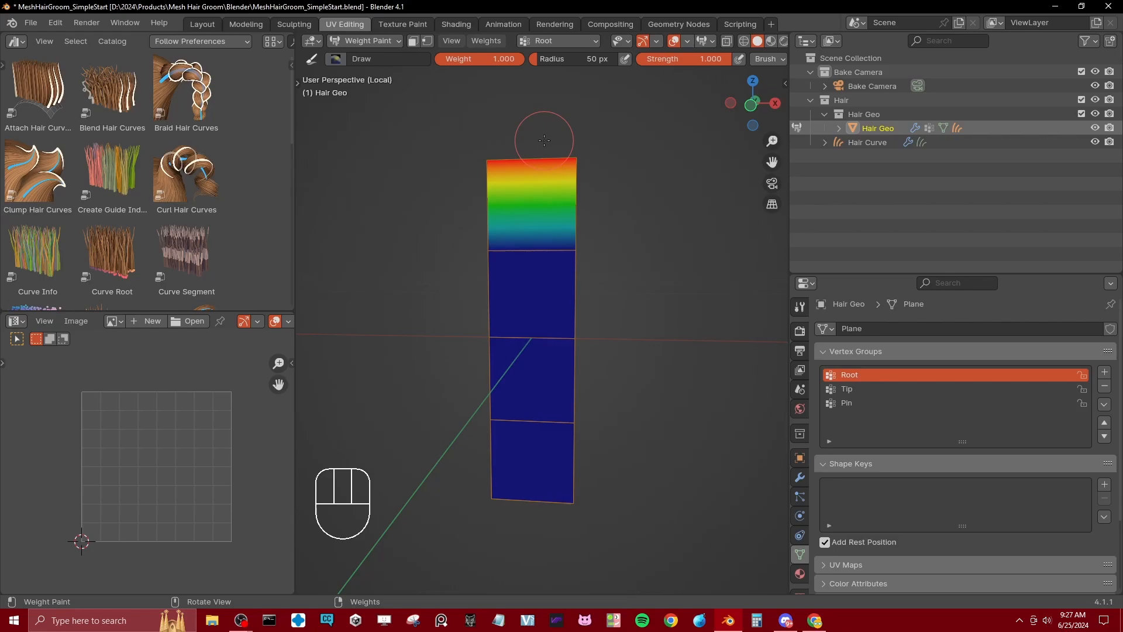
pyautogui.click(857, 389)
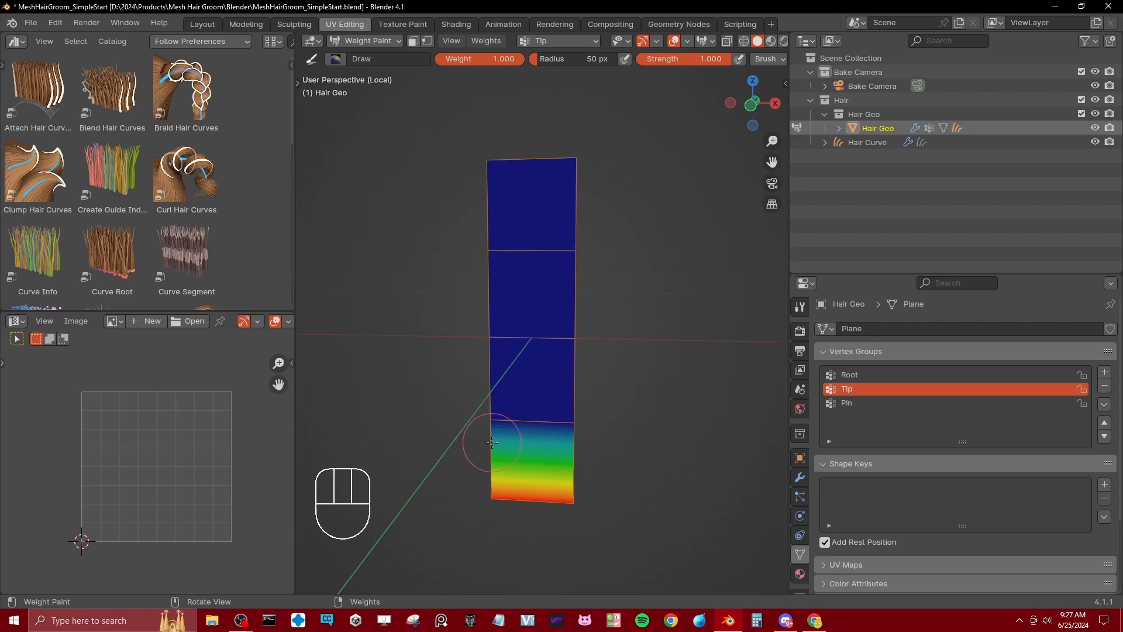
pyautogui.scroll(-5, 602, 264)
pyautogui.scroll(3, 594, 313)
pyautogui.press('w')
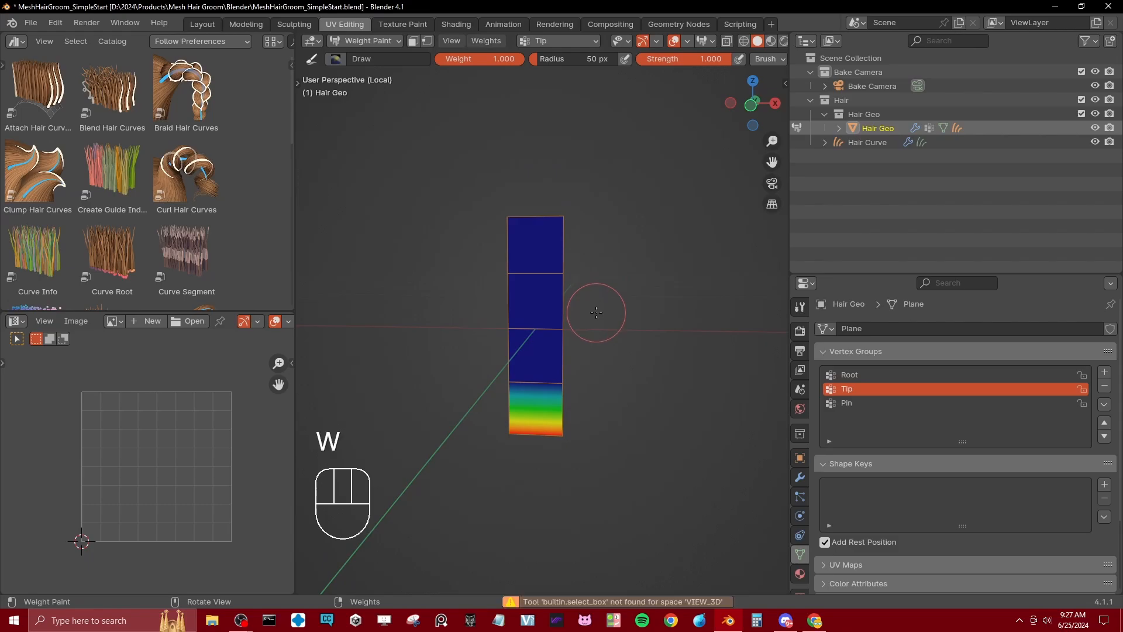
pyautogui.hotkey('ctrl', 'Tab')
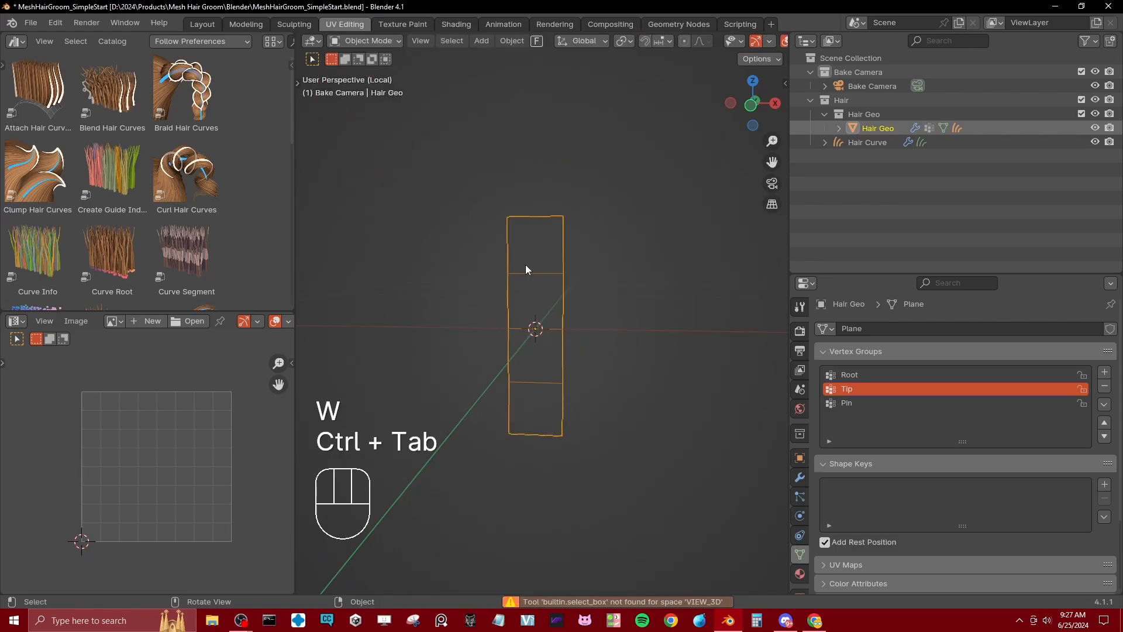
# Step: Enter Edit Mode on Hair Geo and select the two vertices of the strip's middle cross edge
pyautogui.press('Tab')
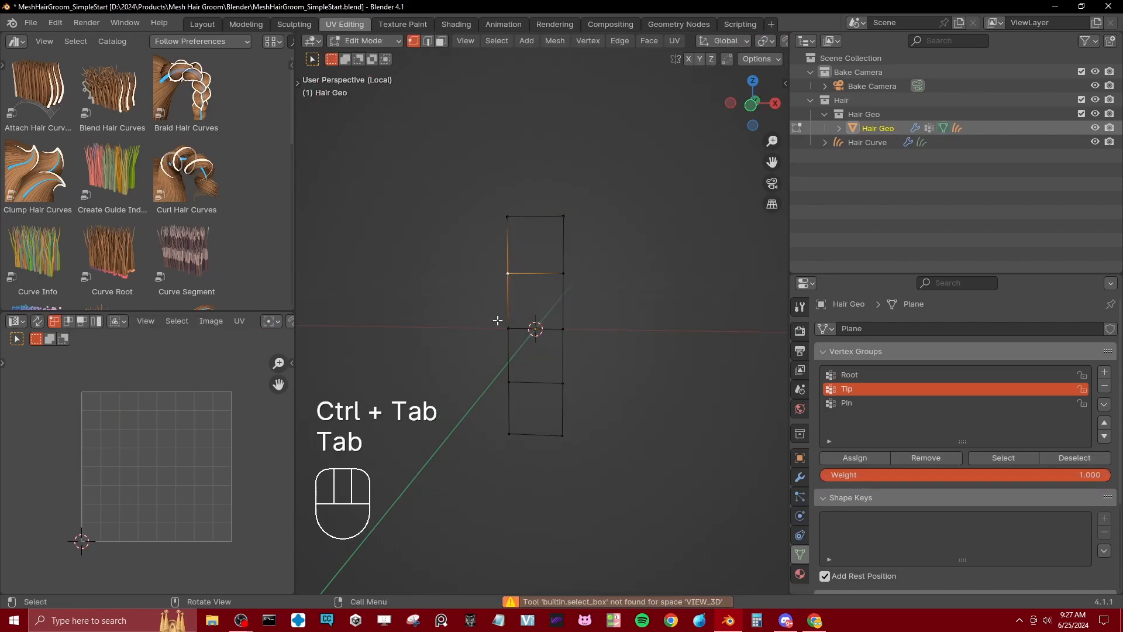
pyautogui.click(501, 323)
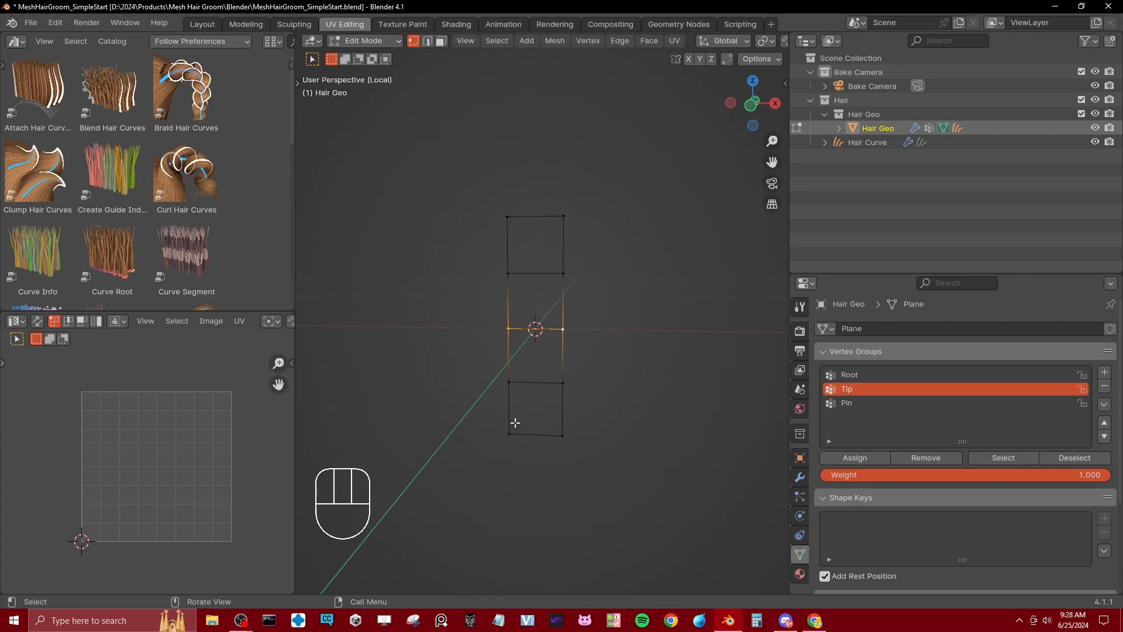
pyautogui.scroll(3, 554, 392)
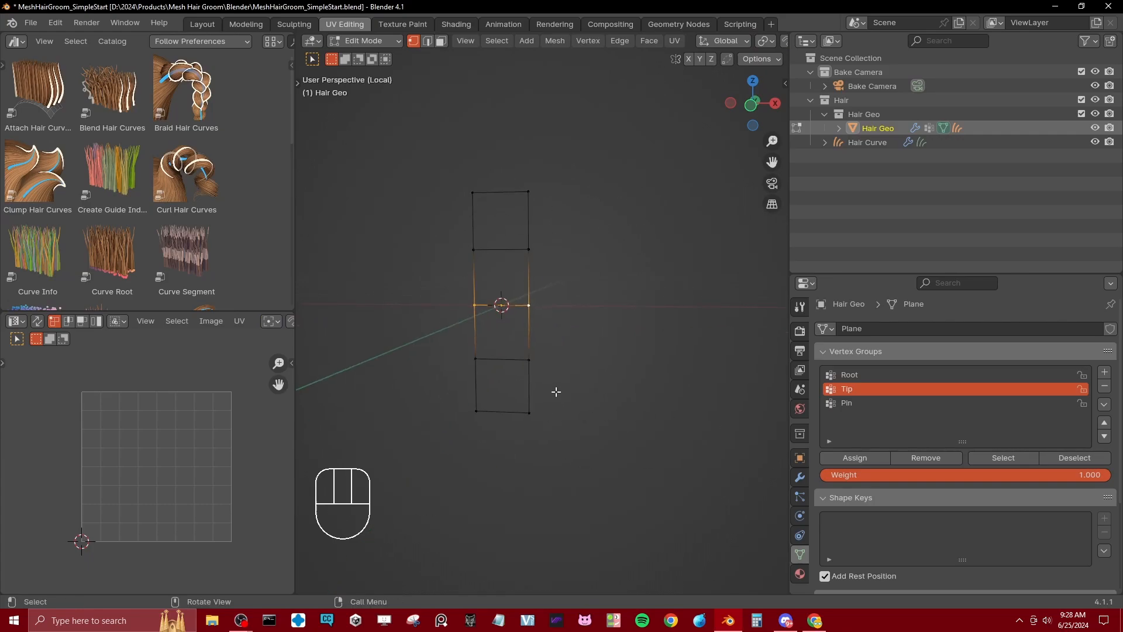
# Step: Make the Pin vertex group active, view its weights in Weight Paint mode, and return to Object Mode
pyautogui.click(855, 403)
pyautogui.press('Tab')
pyautogui.hotkey('ctrl', 'Tab')
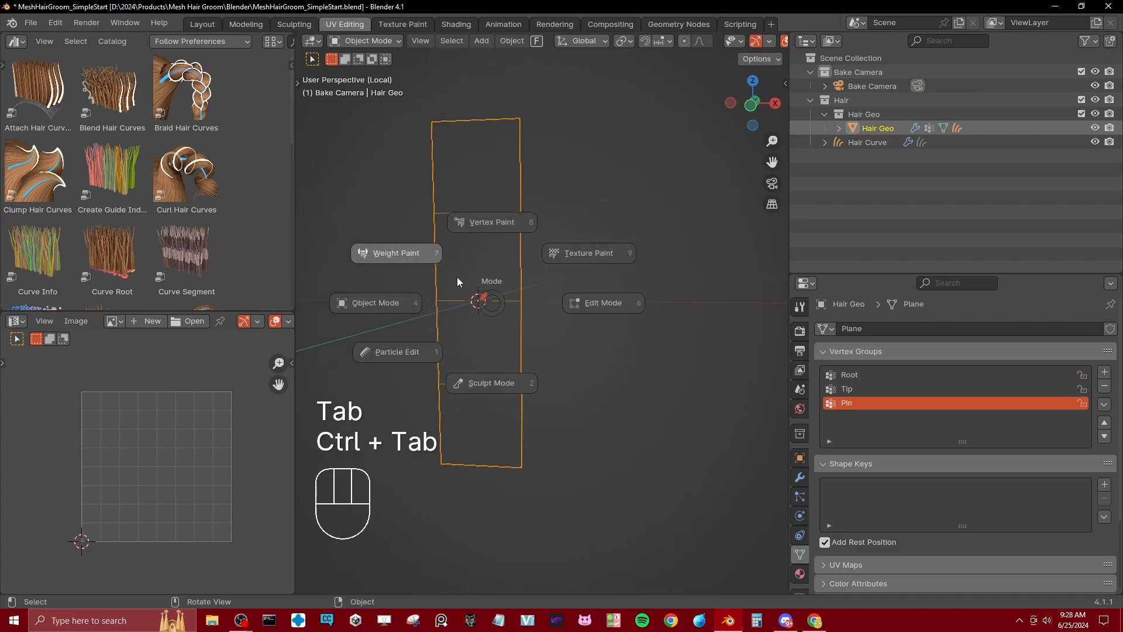
pyautogui.click(458, 276)
pyautogui.hotkey('ctrl', 'Tab')
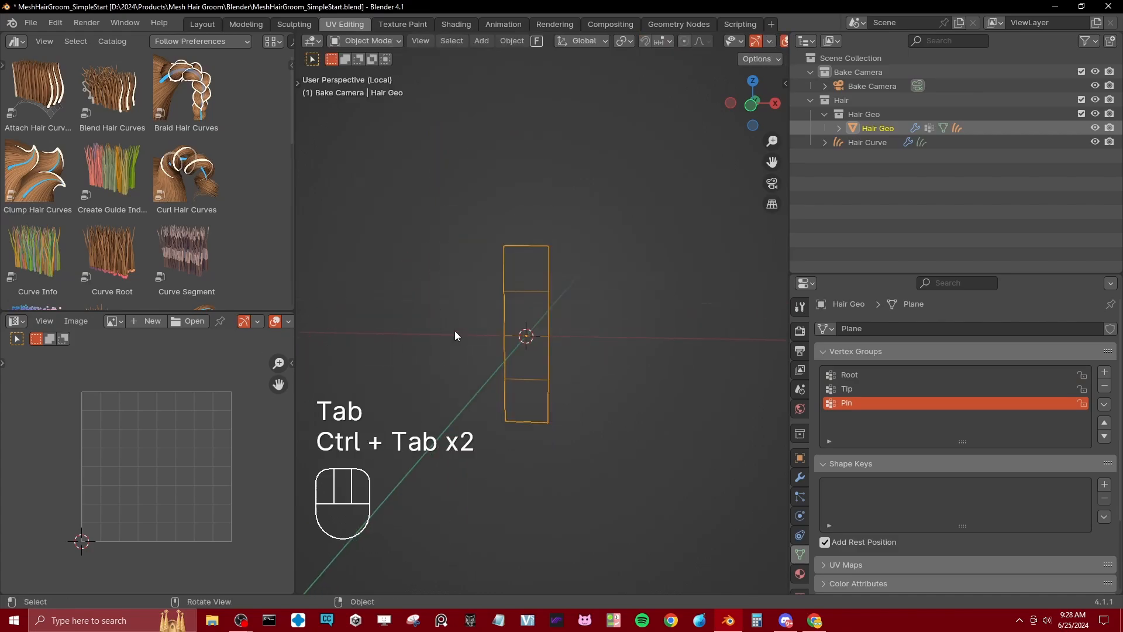
# Step: Leave local view and move Hair Geo while the animation plays to check how the hair reacts
pyautogui.press('/')
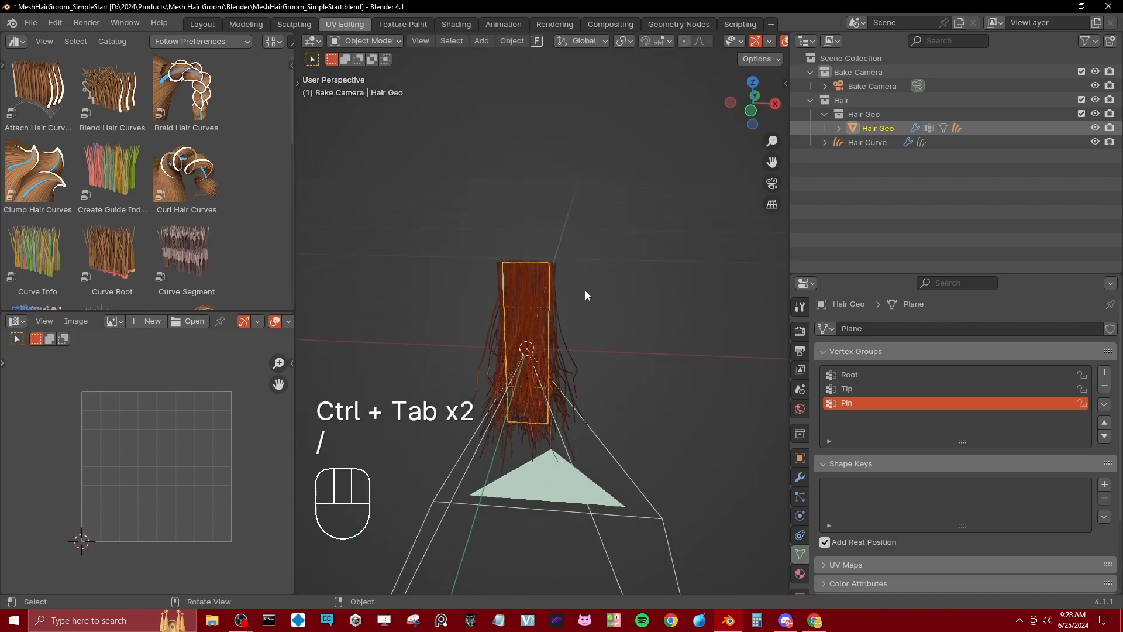
pyautogui.moveTo(585, 290); pyautogui.dragTo(540, 213, button='middle')
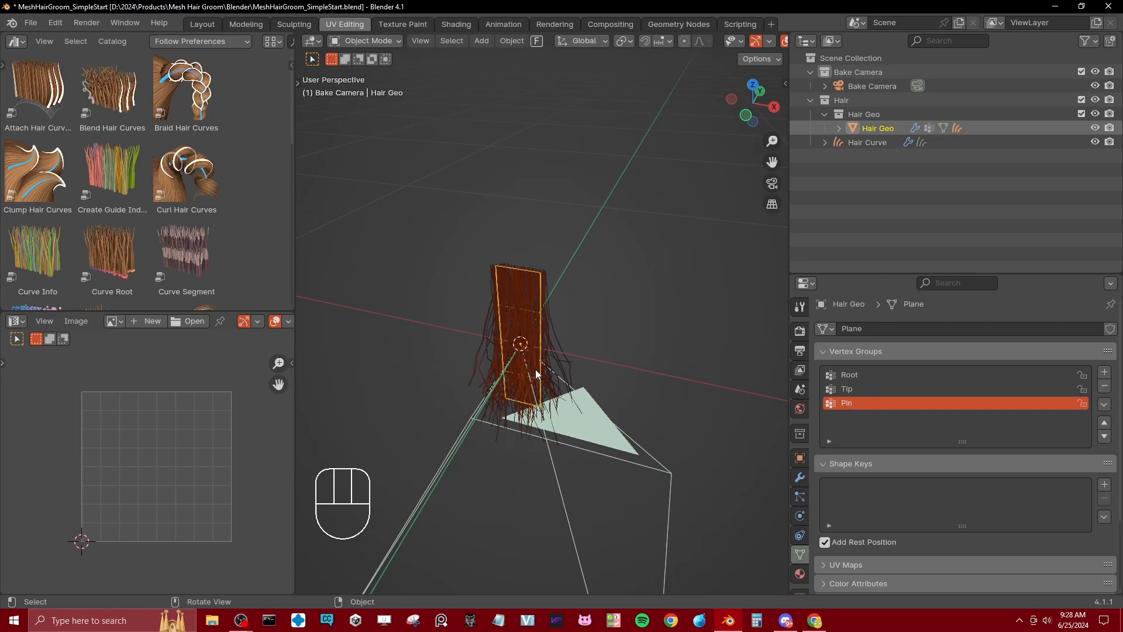
pyautogui.moveTo(525, 379); pyautogui.dragTo(548, 336, button='middle')
pyautogui.press('space')
pyautogui.press('g')
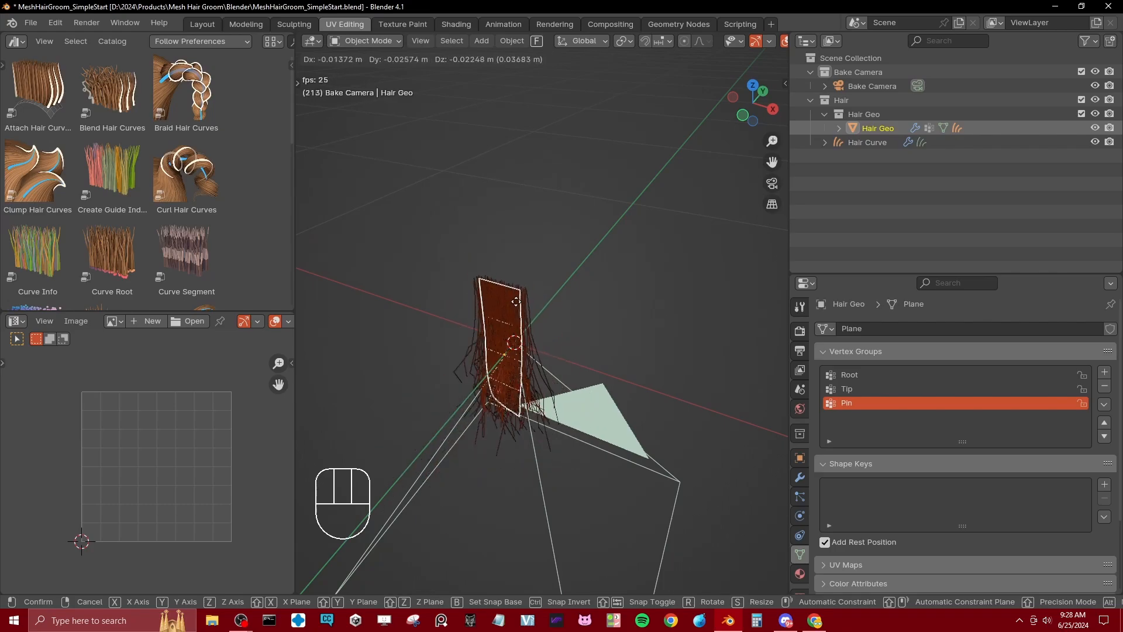
pyautogui.click(517, 303)
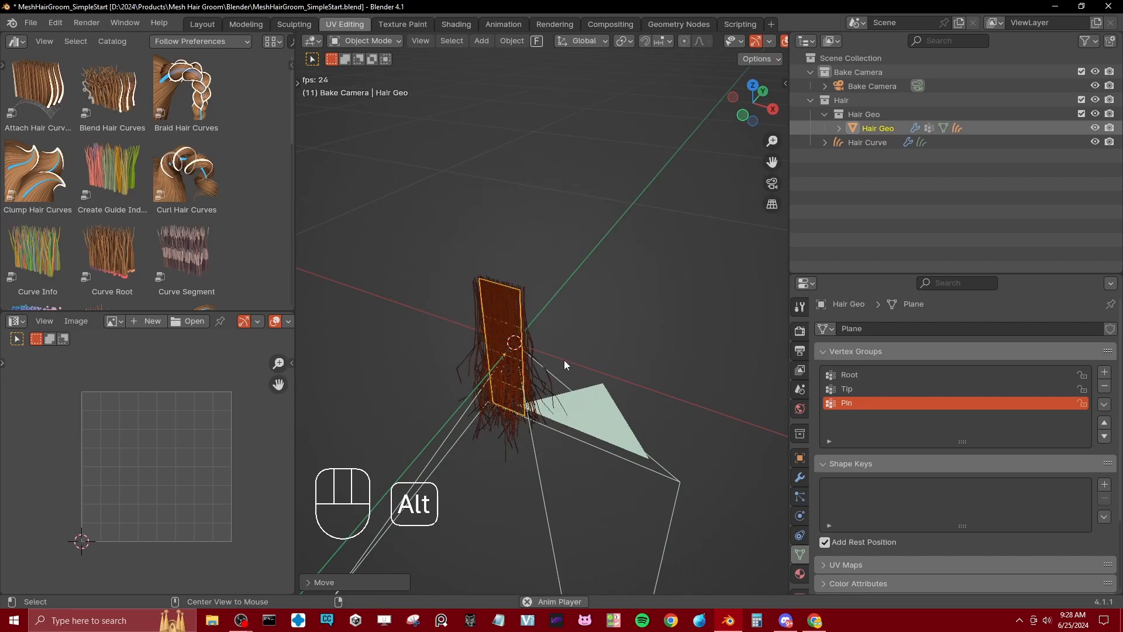
# Step: Clear Hair Geo's location, return the stopped animation to its first frame, and save the file
pyautogui.hotkey('alt', 'g')
pyautogui.press('space')
pyautogui.hotkey('shift', 'Left')
pyautogui.hotkey('ctrl', 's')
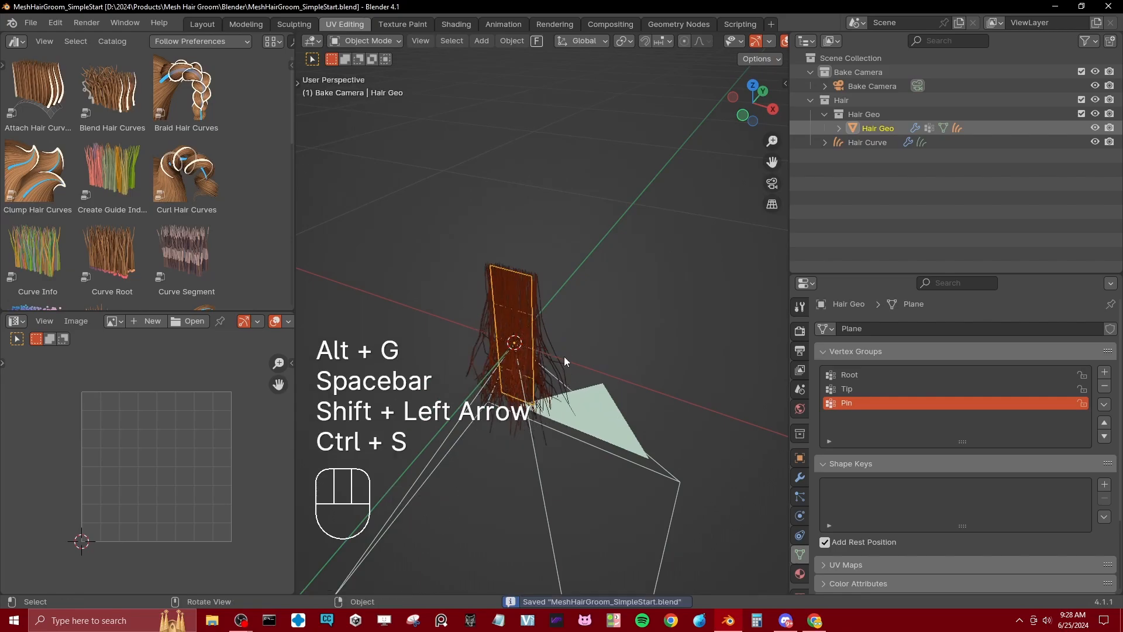
pyautogui.keyDown('shift'); pyautogui.moveTo(577, 370); pyautogui.dragTo(586, 334, button='middle'); pyautogui.keyUp('shift')
pyautogui.moveTo(586, 334); pyautogui.dragTo(613, 306, button='middle')
pyautogui.hotkey('ctrl', 's')
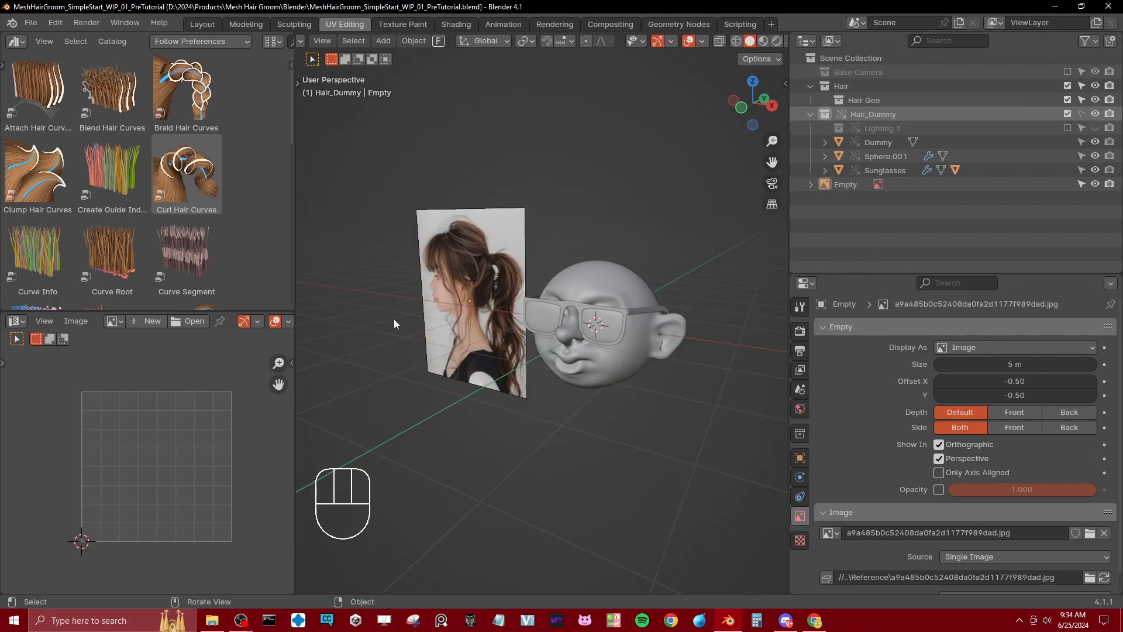
# Step: Add a mesh plane to the scene with the dummy head
pyautogui.moveTo(556, 318); pyautogui.dragTo(577, 320, button='middle')
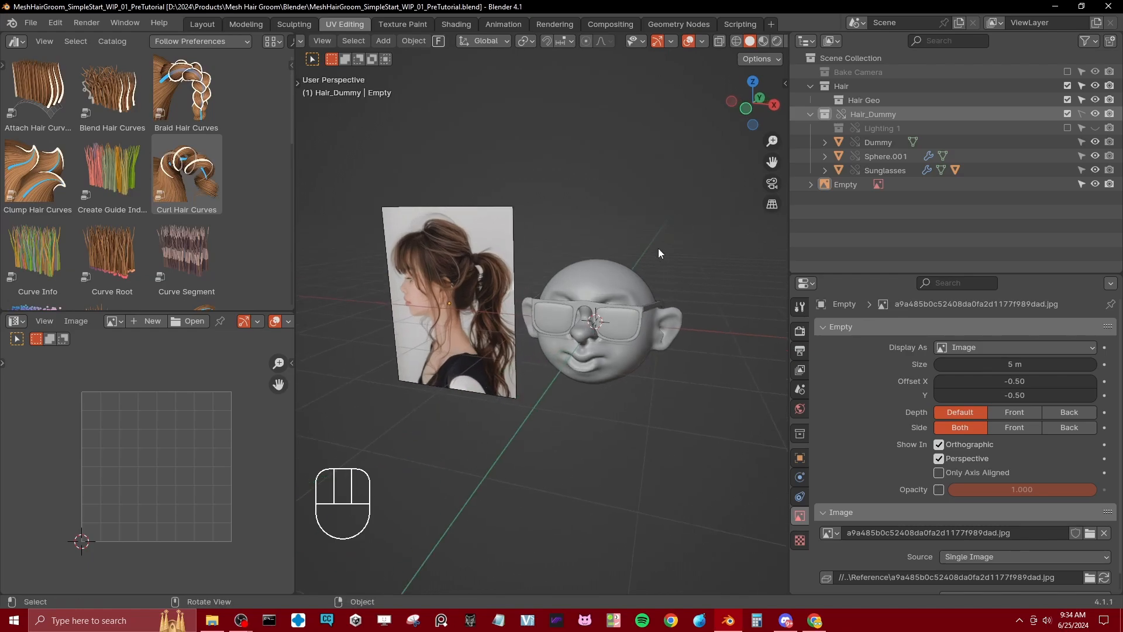
pyautogui.keyDown('shift'); pyautogui.moveTo(627, 256); pyautogui.dragTo(604, 288, button='middle'); pyautogui.keyUp('shift')
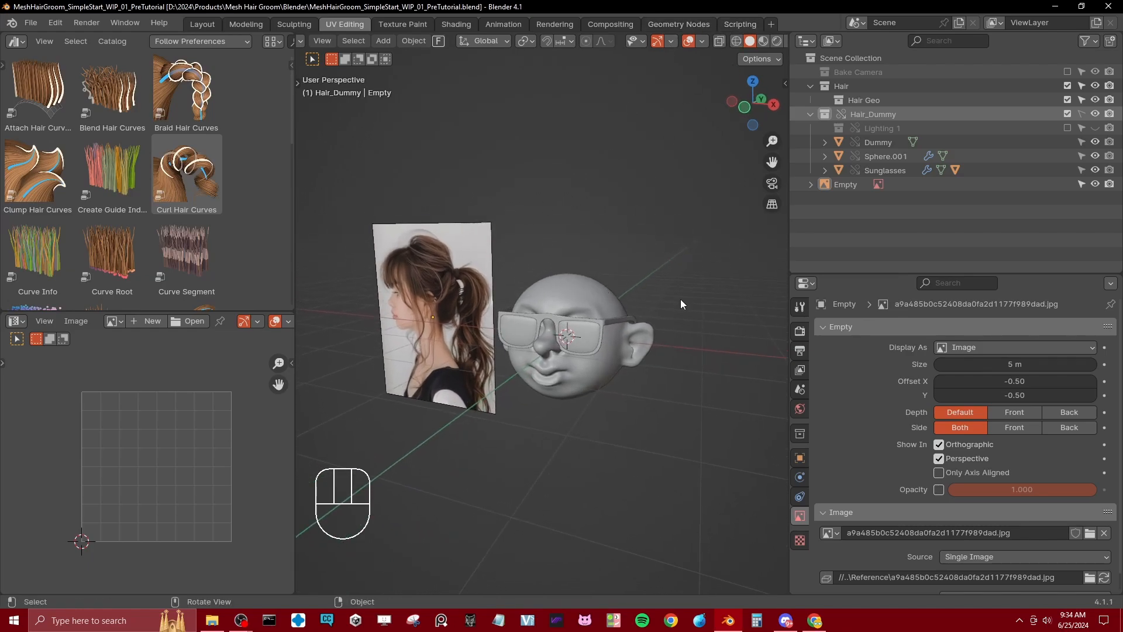
pyautogui.keyDown('shift'); pyautogui.moveTo(579, 250); pyautogui.dragTo(606, 236, button='middle'); pyautogui.keyUp('shift')
pyautogui.hotkey('shift', 'a')
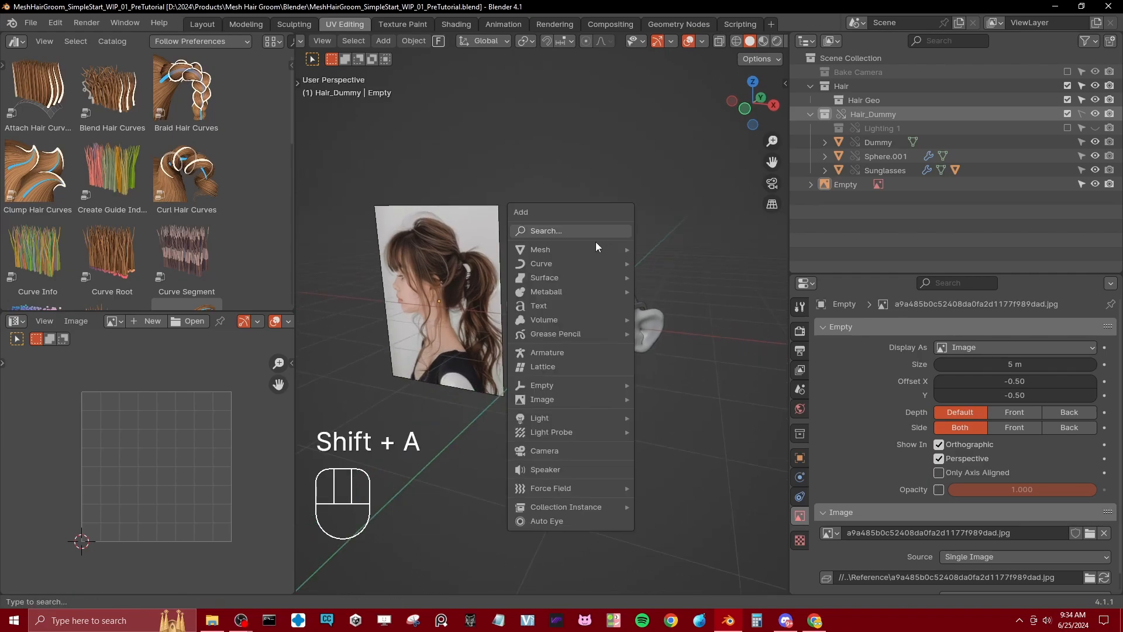
pyautogui.moveTo(594, 249)
pyautogui.click(697, 249)
# Step: Rotate the plane's geometry 90 degrees about the X axis in Edit Mode, and return to Object Mode
pyautogui.press('Tab')
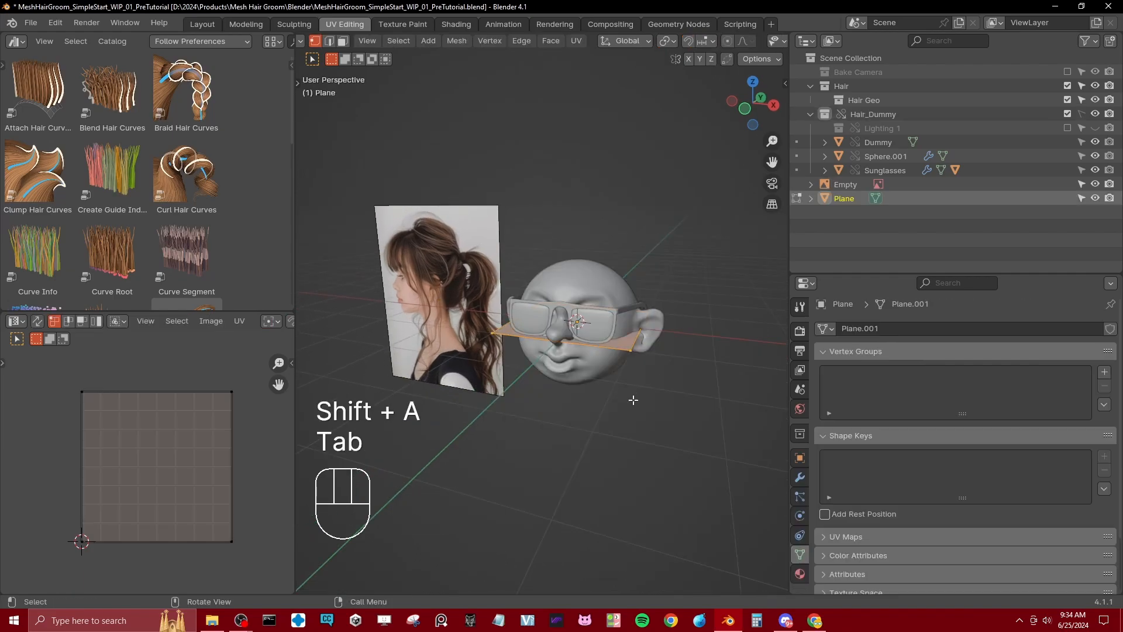
pyautogui.press('r')
pyautogui.press('x')
pyautogui.press('KP_9')
pyautogui.press('KP_0')
pyautogui.press('KP_Enter')
pyautogui.press('Tab')
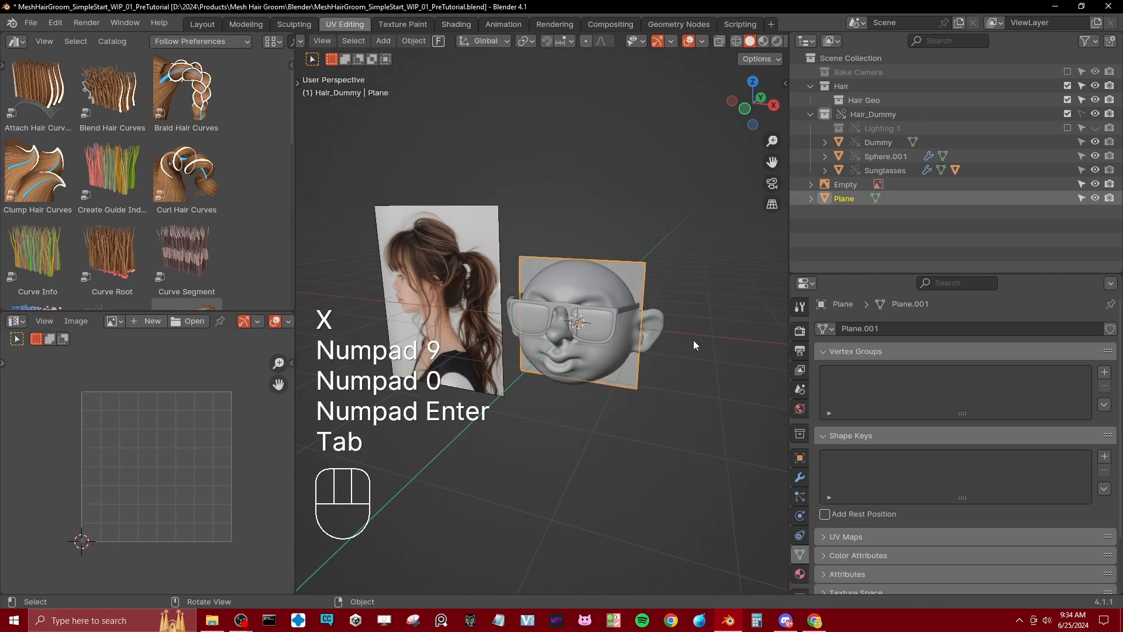
# Step: Move the plane straight up along Z until it sits above the dummy's head
pyautogui.press('Tab')
pyautogui.press('Tab')
pyautogui.press('g')
pyautogui.press('z')
pyautogui.click(685, 204)
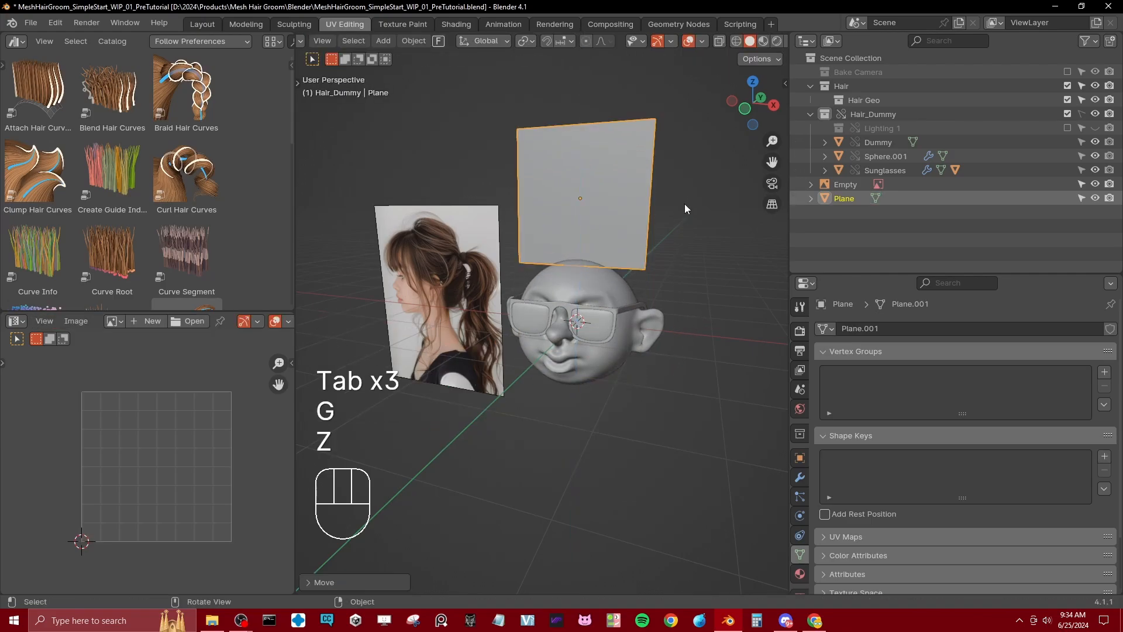
# Step: Scale the plane's geometry to about 0.3 along X in Edit Mode, and scale the whole object down slightly in Object Mode
pyautogui.moveTo(684, 203); pyautogui.dragTo(669, 249, button='middle')
pyautogui.press('Tab')
pyautogui.press('a')
pyautogui.press('s')
pyautogui.press('x')
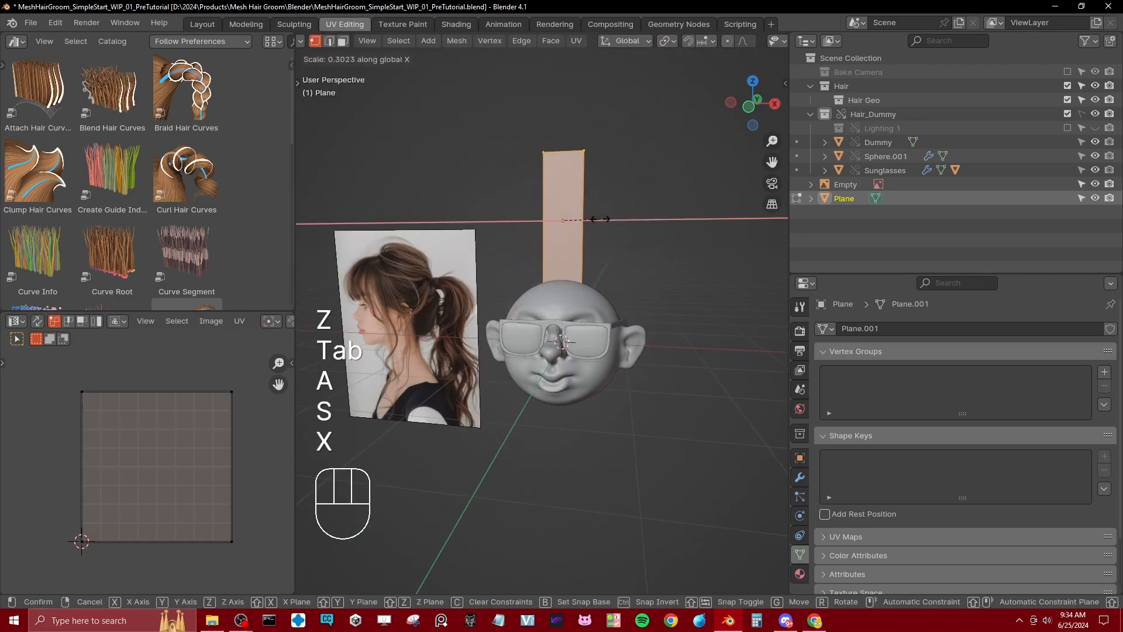
pyautogui.keyDown('shift'); pyautogui.click(589, 259); pyautogui.keyUp('shift')
pyautogui.press('Tab')
pyautogui.press('s')
pyautogui.click(612, 227)
pyautogui.scroll(4, 595, 264)
# Step: Add three evenly spaced horizontal loop cuts to the strip in Edit Mode
pyautogui.press('Tab')
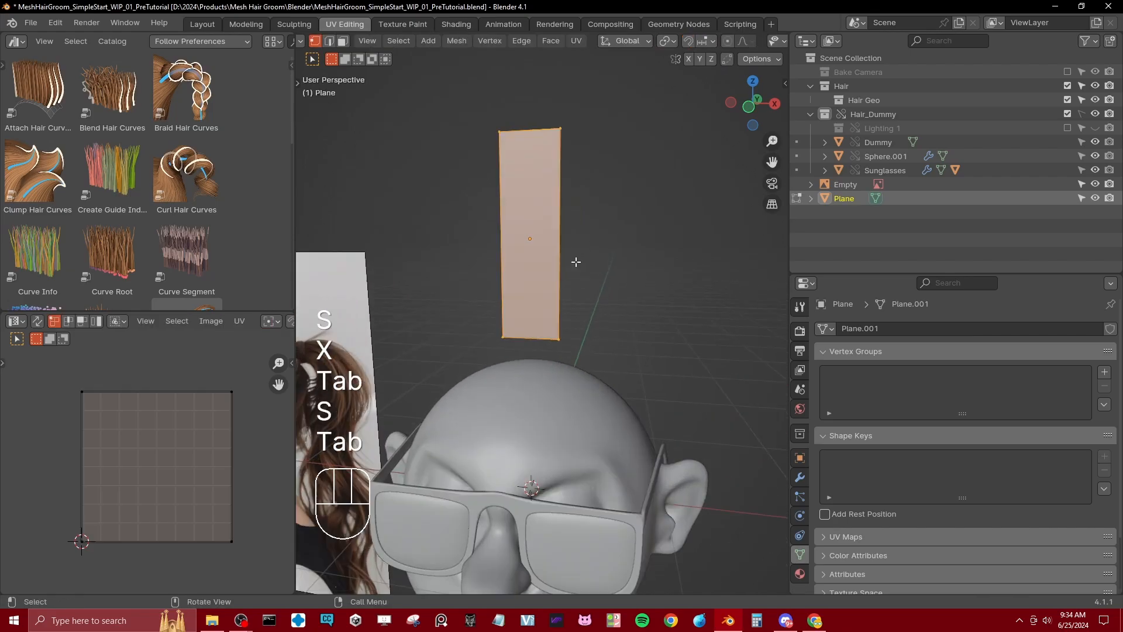
pyautogui.hotkey('ctrl', 'r')
pyautogui.scroll(3, 553, 217)
pyautogui.scroll(-1, 553, 216)
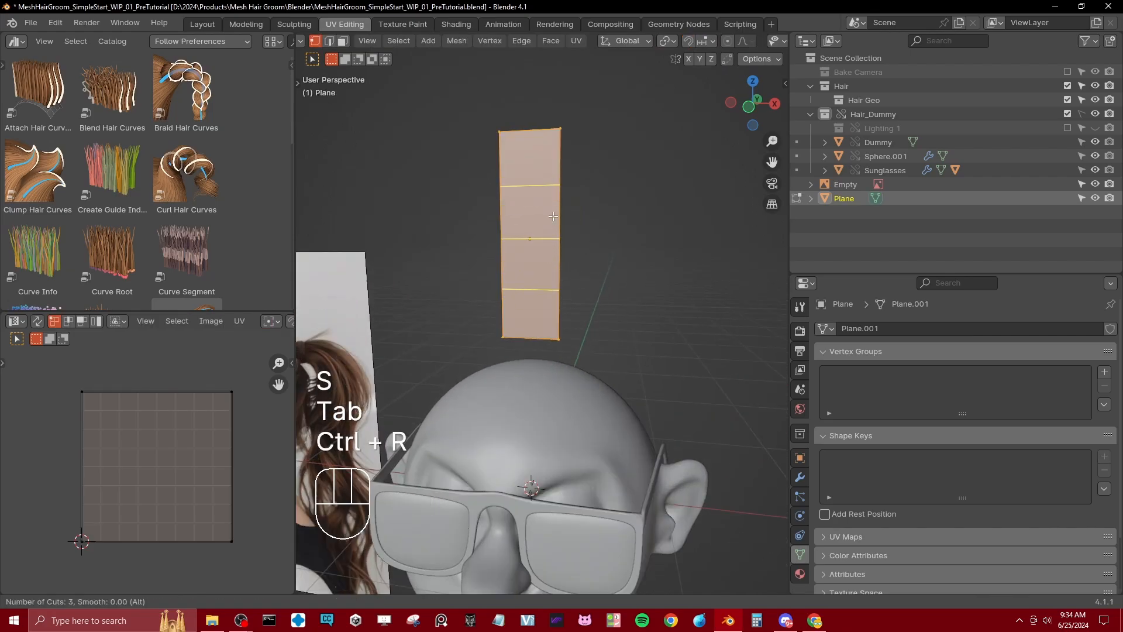
pyautogui.click(553, 216)
pyautogui.rightClick(553, 216)
pyautogui.keyDown('shift'); pyautogui.moveTo(489, 193); pyautogui.dragTo(507, 207, button='middle'); pyautogui.keyUp('shift')
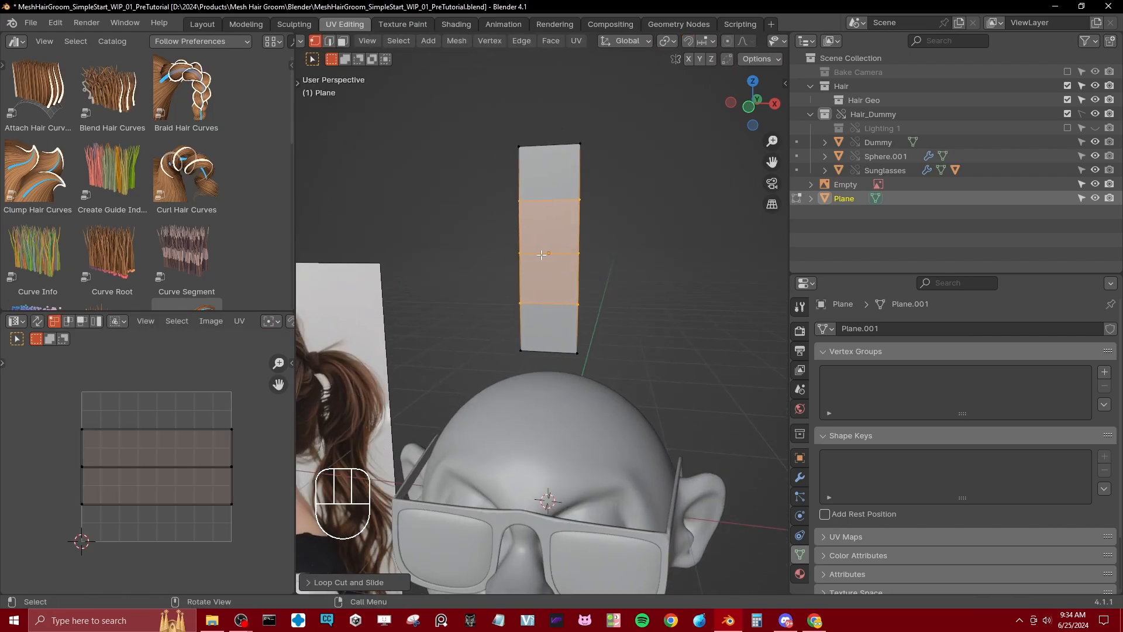
pyautogui.scroll(1, 542, 251)
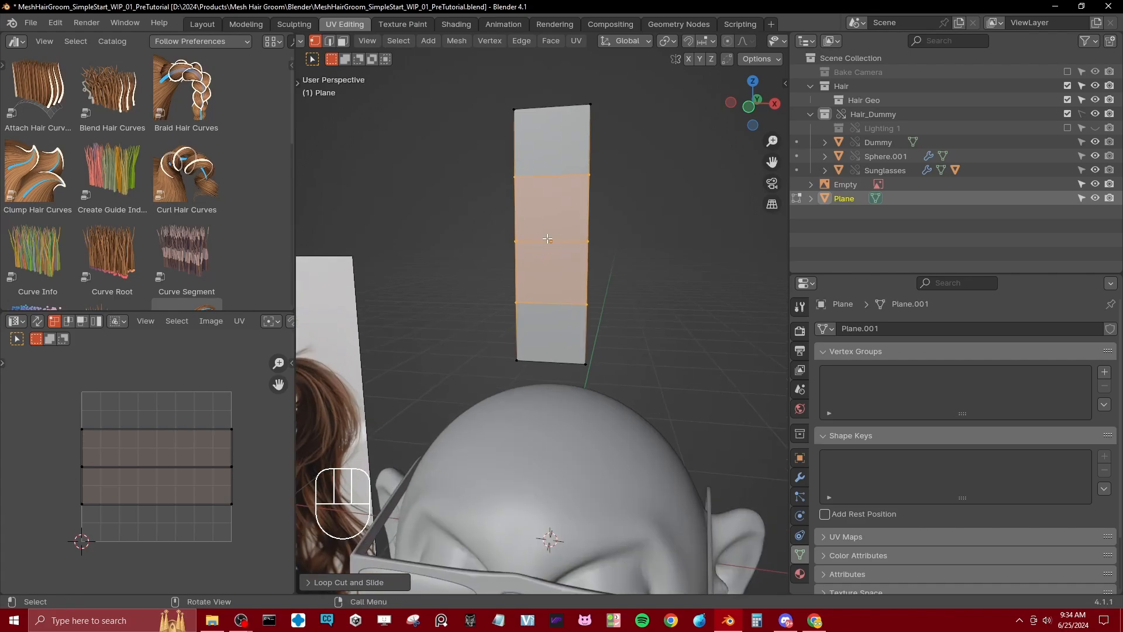
# Step: Select the strip's two top vertices and assign them to a new vertex group named Root
pyautogui.click(511, 94)
pyautogui.keyDown('shift'); pyautogui.click(593, 100); pyautogui.keyUp('shift')
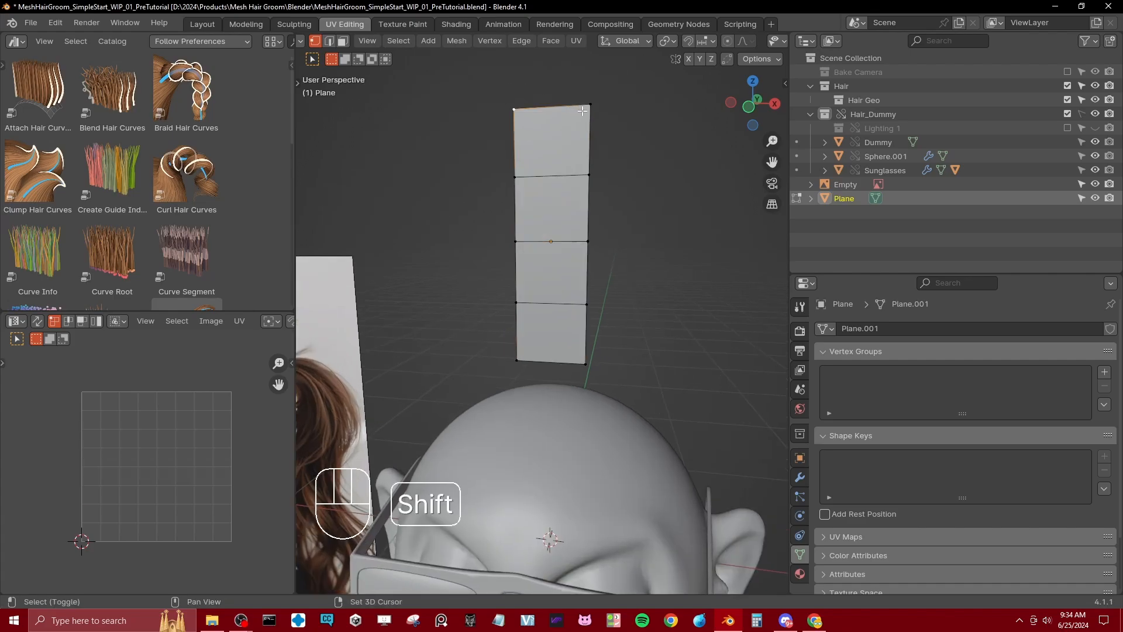
pyautogui.click(1105, 373)
pyautogui.write('Root')
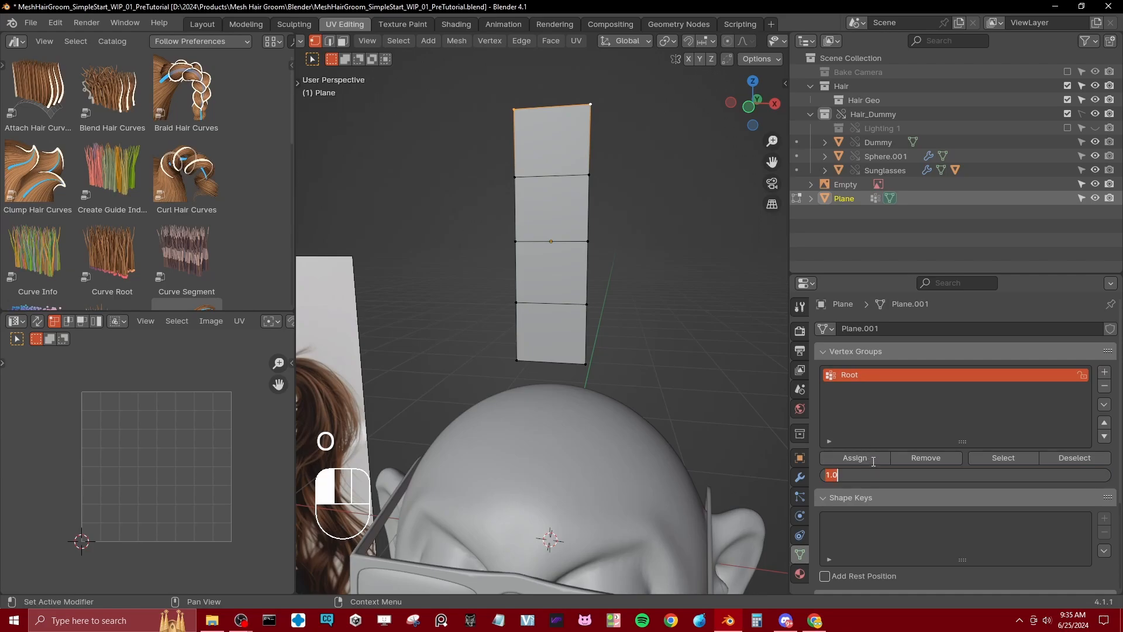
pyautogui.click(870, 458)
# Step: Select the strip's two bottom vertices and add a vertex group named Tip
pyautogui.moveTo(471, 356); pyautogui.dragTo(592, 372)
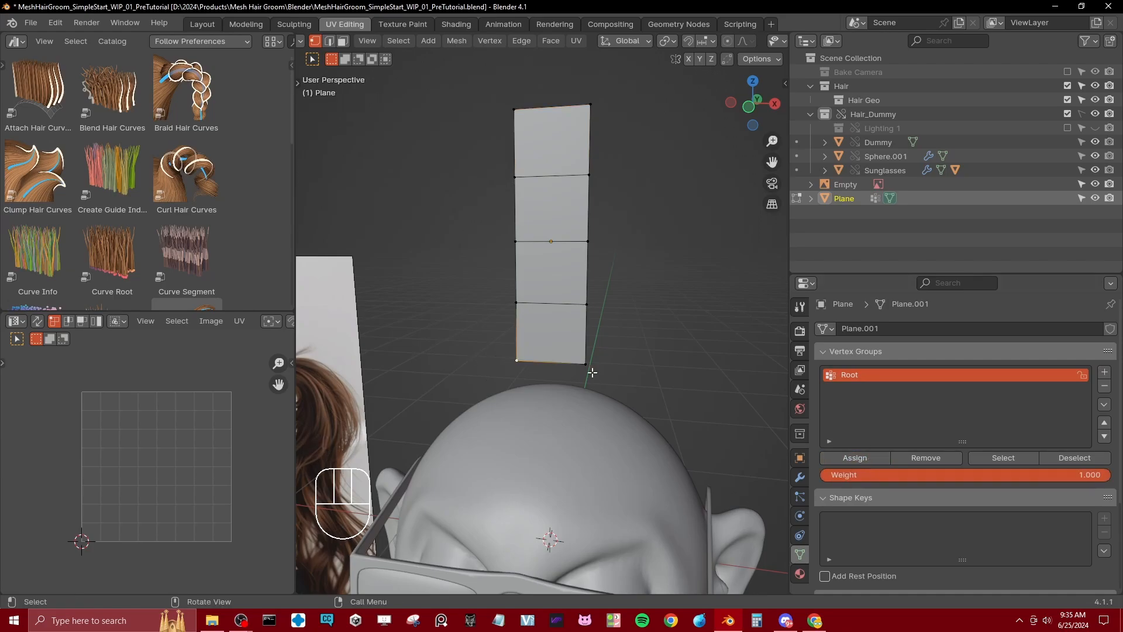
pyautogui.click(1104, 372)
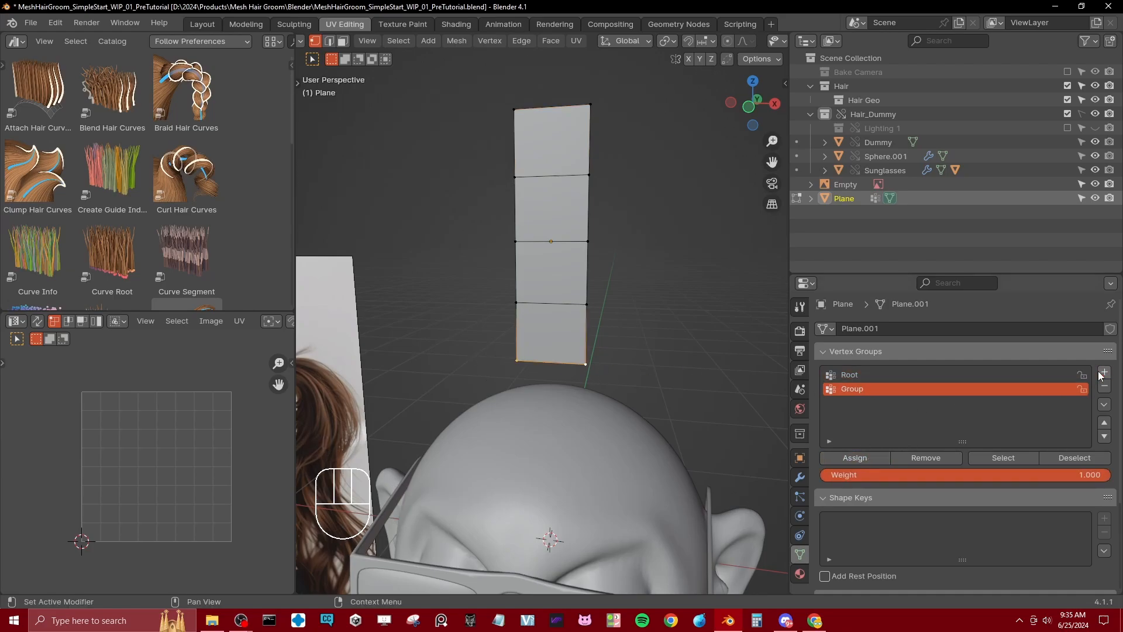
pyautogui.doubleClick(887, 394)
pyautogui.write('Tip')
pyautogui.press('Return')
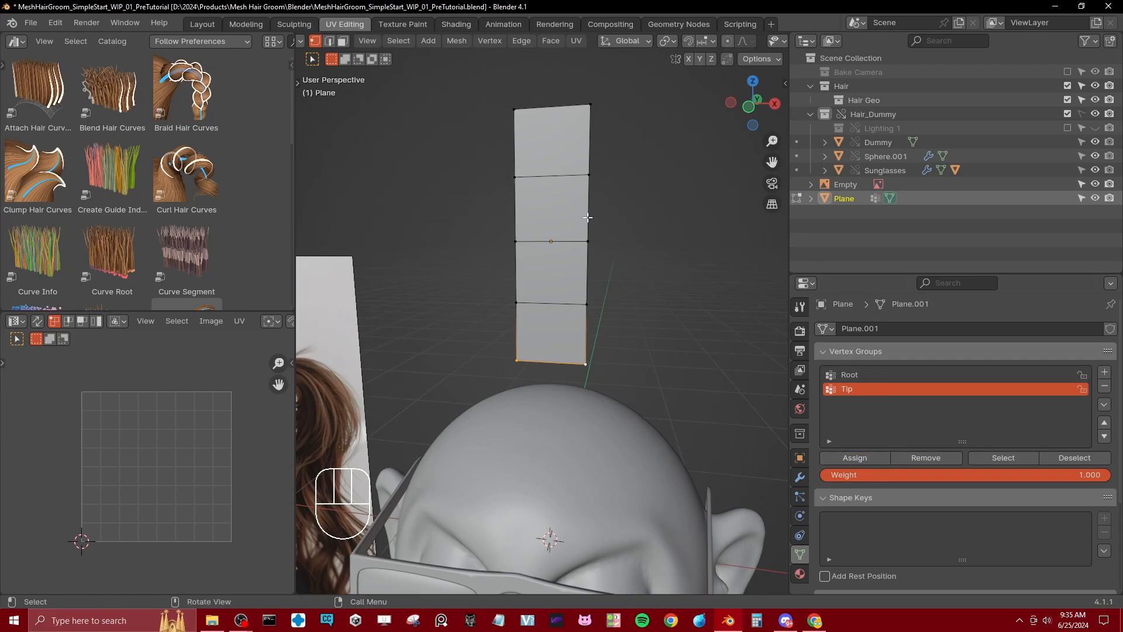
# Step: Add a vertex group named Pin and switch the strip to Weight Paint mode
pyautogui.click(1105, 373)
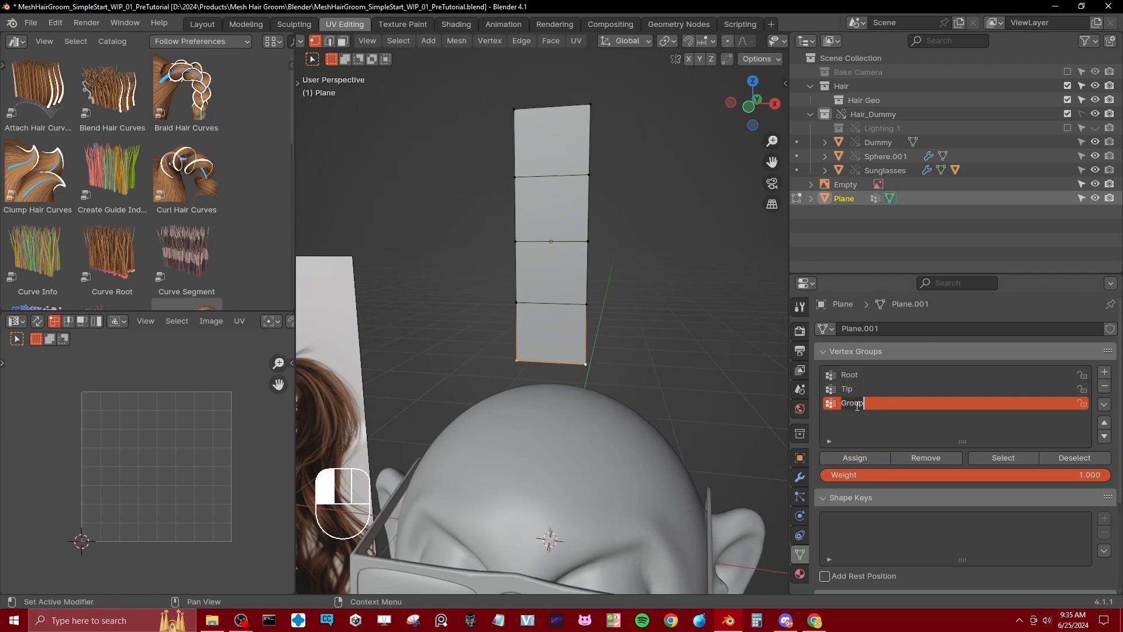
pyautogui.write('Pl')
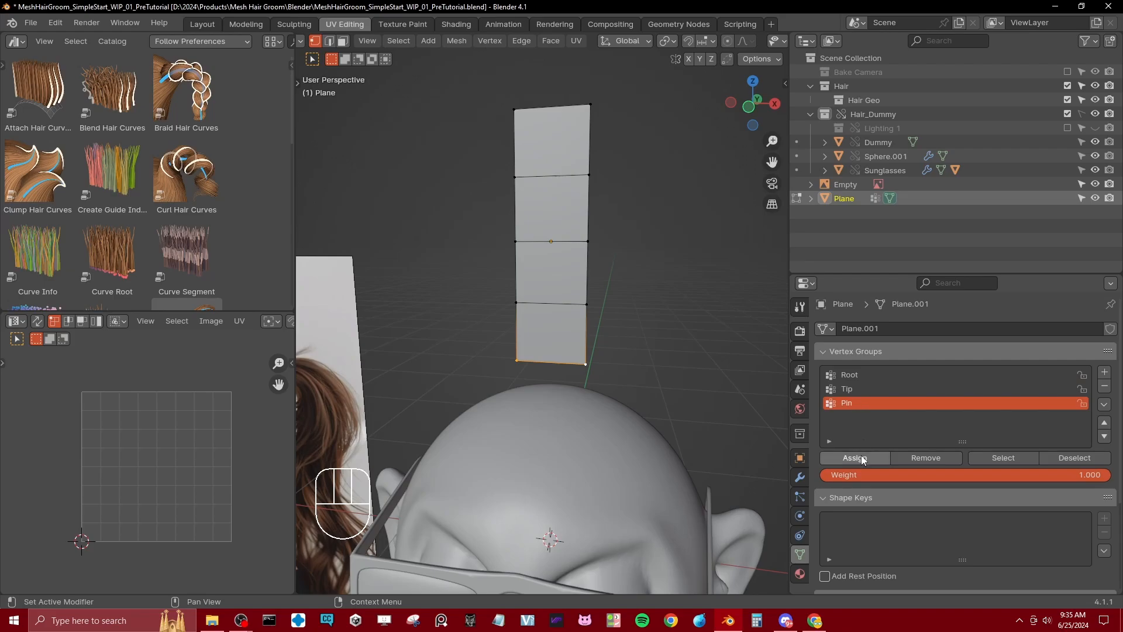
pyautogui.hotkey('ctrl', 'Tab')
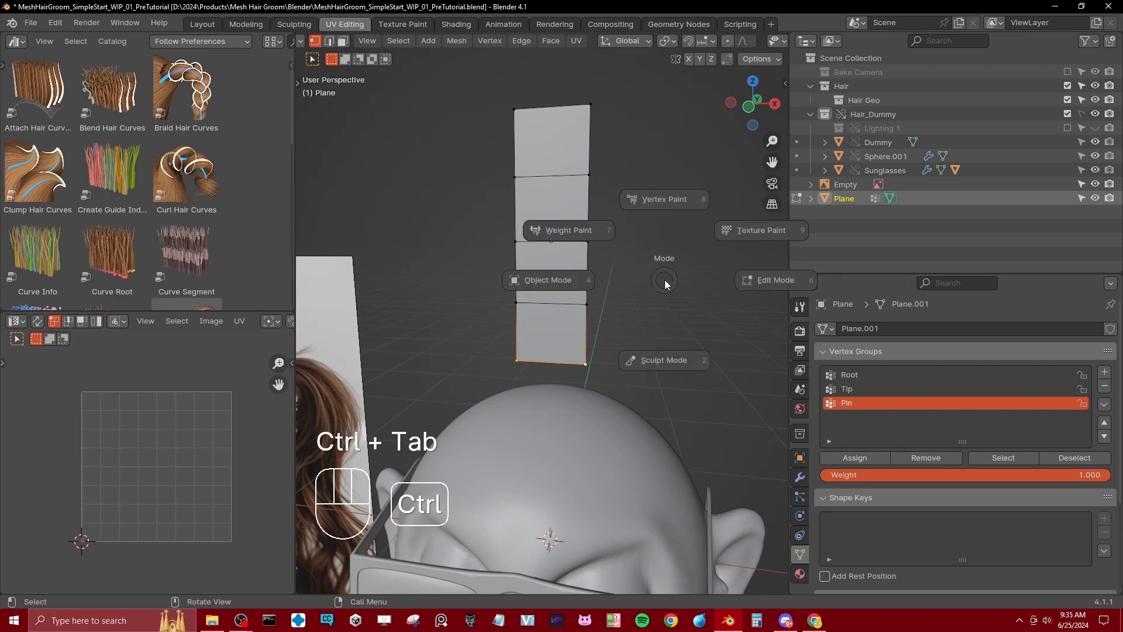
pyautogui.click(616, 237)
# Step: In front wireframe view, draw a linear weight gradient for Pin from the strip's top edge to its bottom edge
pyautogui.press('KP_1')
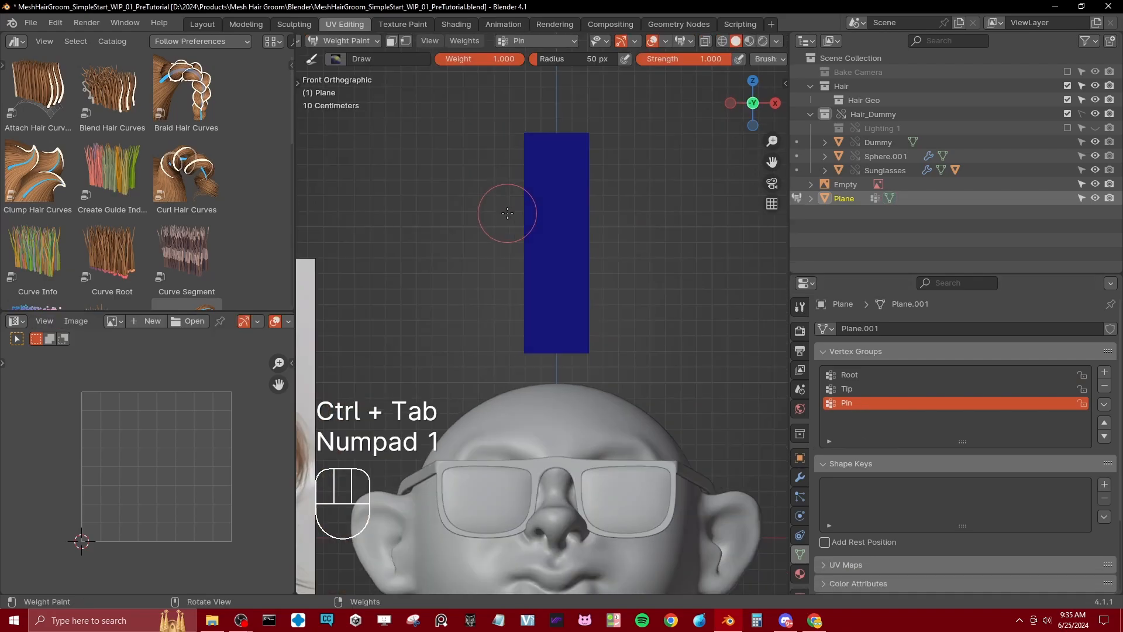
pyautogui.hotkey('shift', 'z')
pyautogui.press('t')
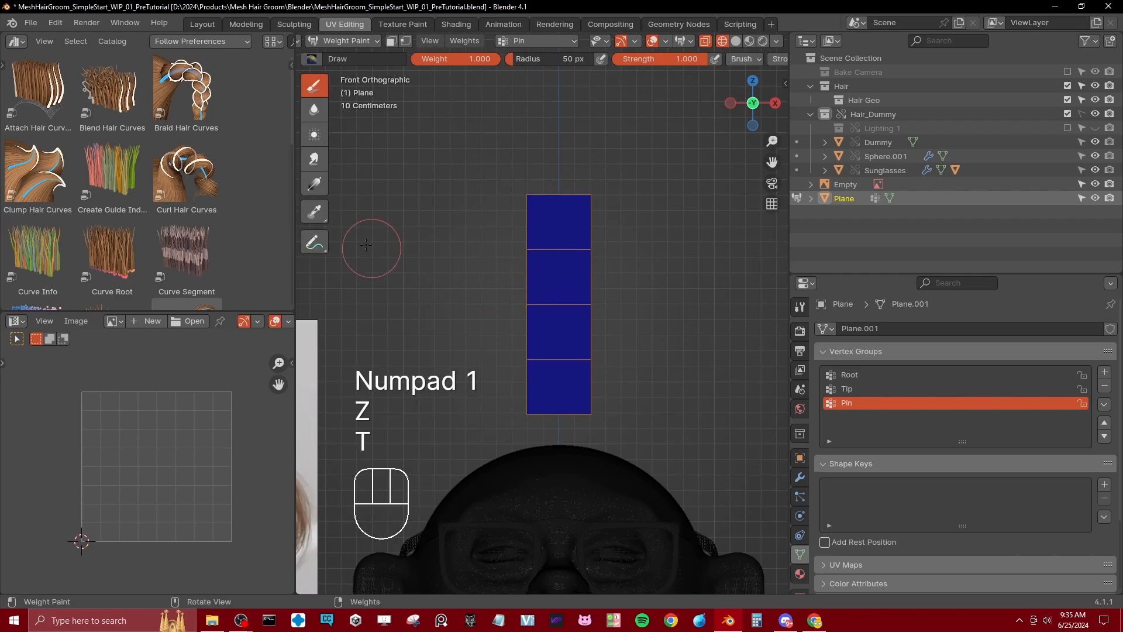
pyautogui.click(314, 185)
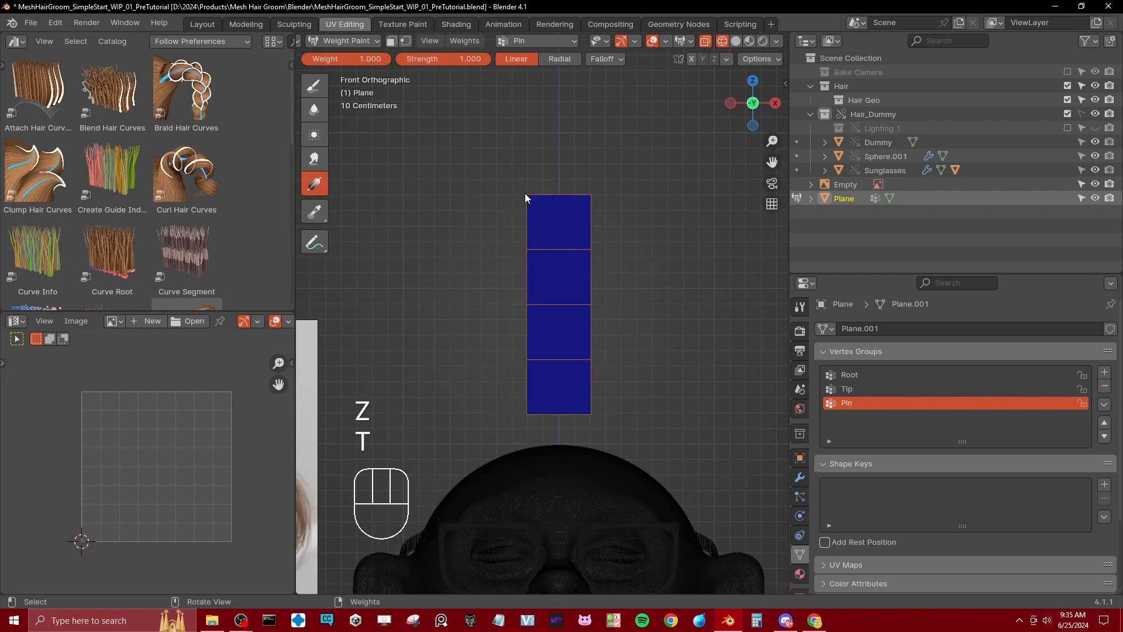
pyautogui.moveTo(525, 194); pyautogui.dragTo(526, 415)
pyautogui.moveTo(539, 250)
pyautogui.mouseDown(button='middle')
pyautogui.moveTo(503, 277)
pyautogui.moveTo(619, 331)
pyautogui.mouseUp(button='middle')
# Step: Return the strip to Object Mode and restore solid viewport shading
pyautogui.hotkey('ctrl', 'Tab')
pyautogui.scroll(-1, 618, 325)
pyautogui.keyDown('shift'); pyautogui.moveTo(582, 374); pyautogui.dragTo(593, 325, button='middle'); pyautogui.keyUp('shift')
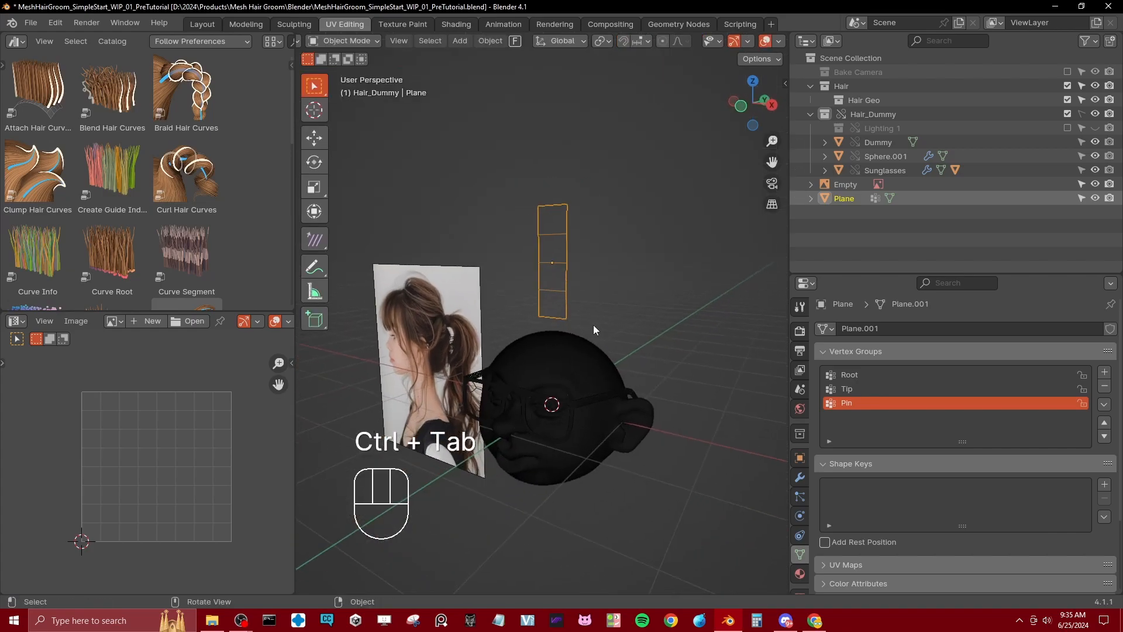
pyautogui.press('z')
pyautogui.keyDown('shift'); pyautogui.moveTo(504, 332); pyautogui.dragTo(525, 352, button='middle'); pyautogui.keyUp('shift')
pyautogui.scroll(3, 588, 299)
pyautogui.scroll(-4, 611, 257)
pyautogui.scroll(2, 603, 253)
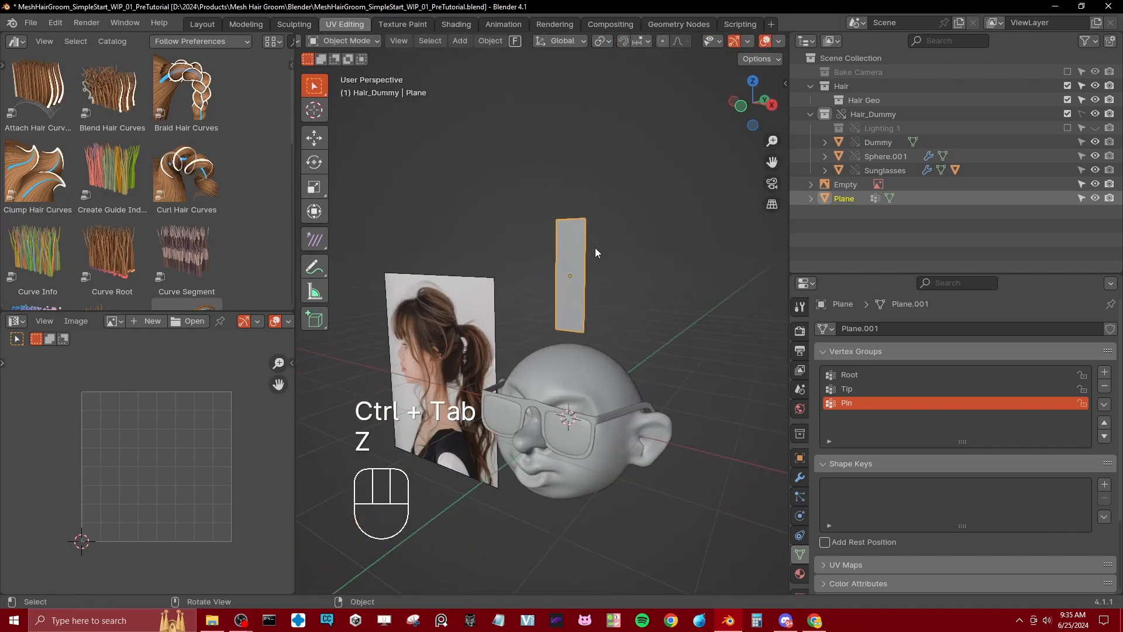
# Step: Rename the Plane object as Hair Geometry
pyautogui.doubleClick(845, 198)
pyautogui.write('Hair Geometry')
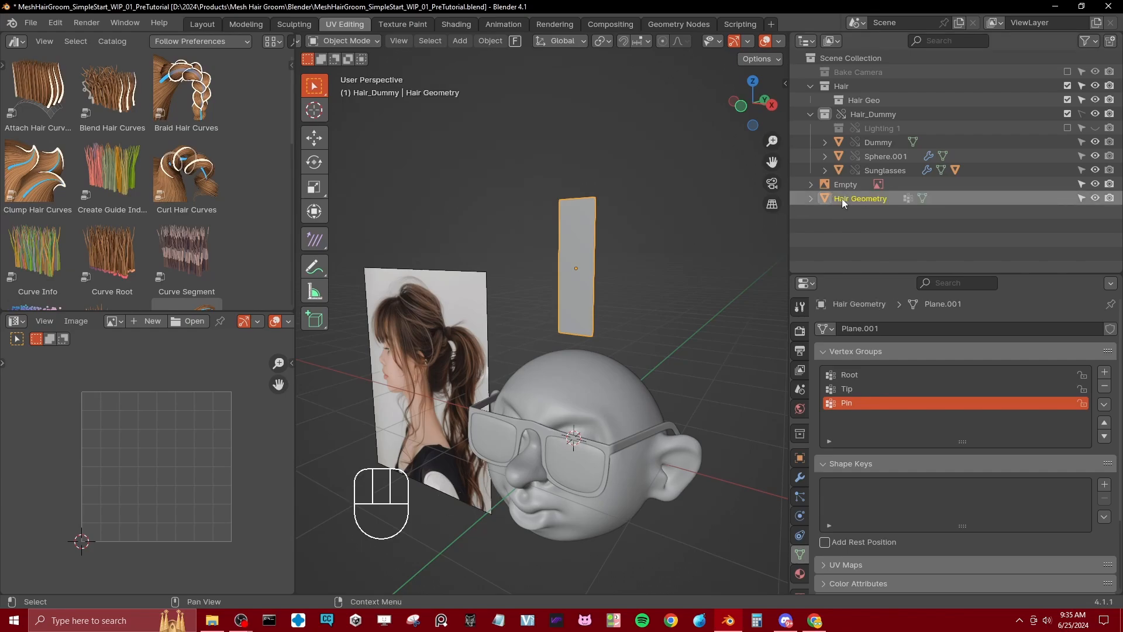
pyautogui.press('Return')
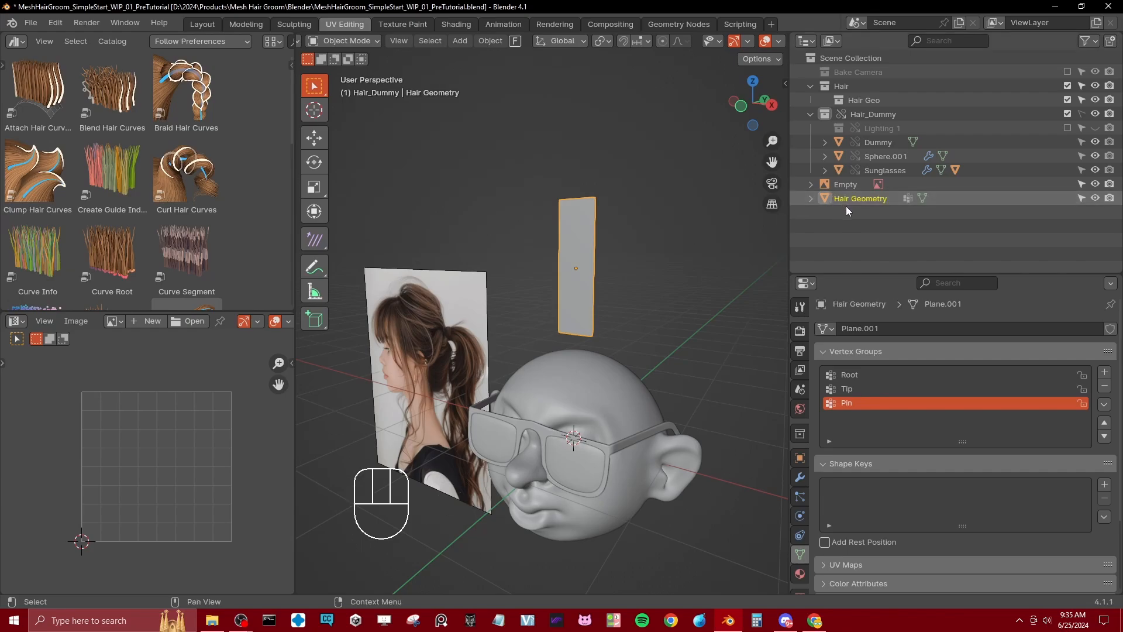
# Step: Delete the existing Hair collection with its nested Hair Geo collection, and create a new scene collection named Hair
pyautogui.rightClick(833, 86)
pyautogui.click(761, 138)
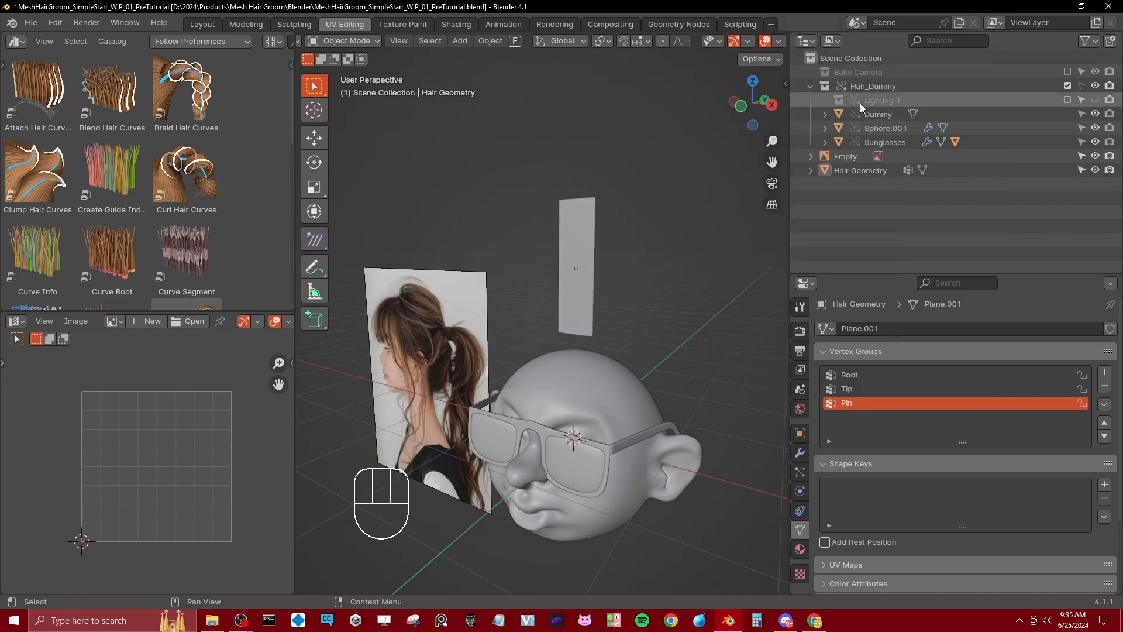
pyautogui.rightClick(844, 59)
pyautogui.click(843, 57)
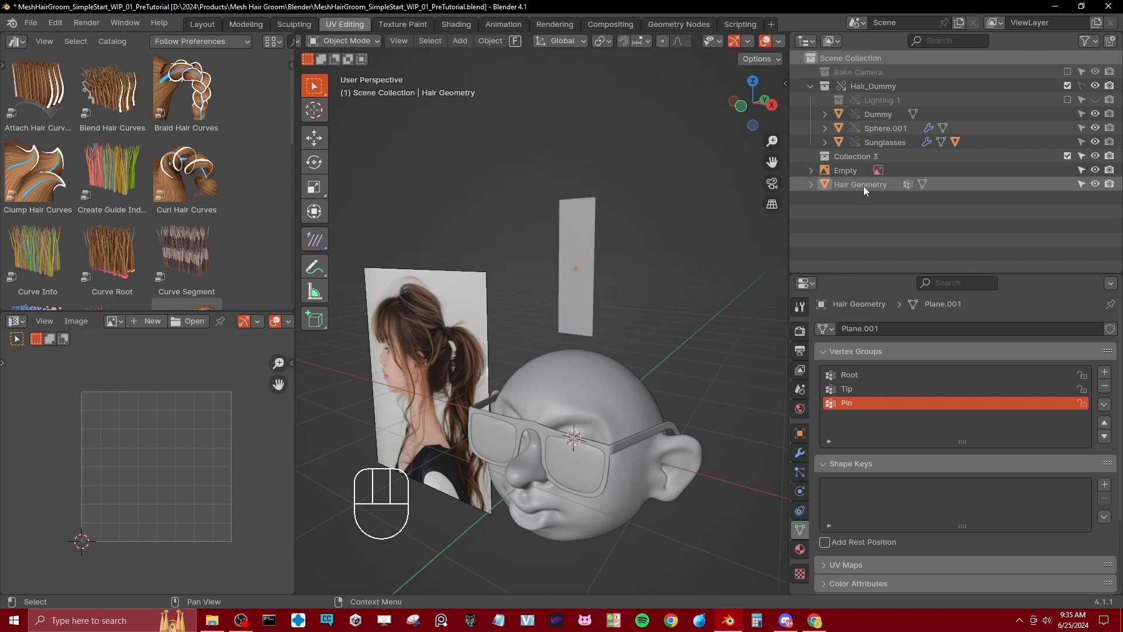
pyautogui.doubleClick(856, 157)
pyautogui.hotkey('ctrl', 'a')
pyautogui.write('Hair')
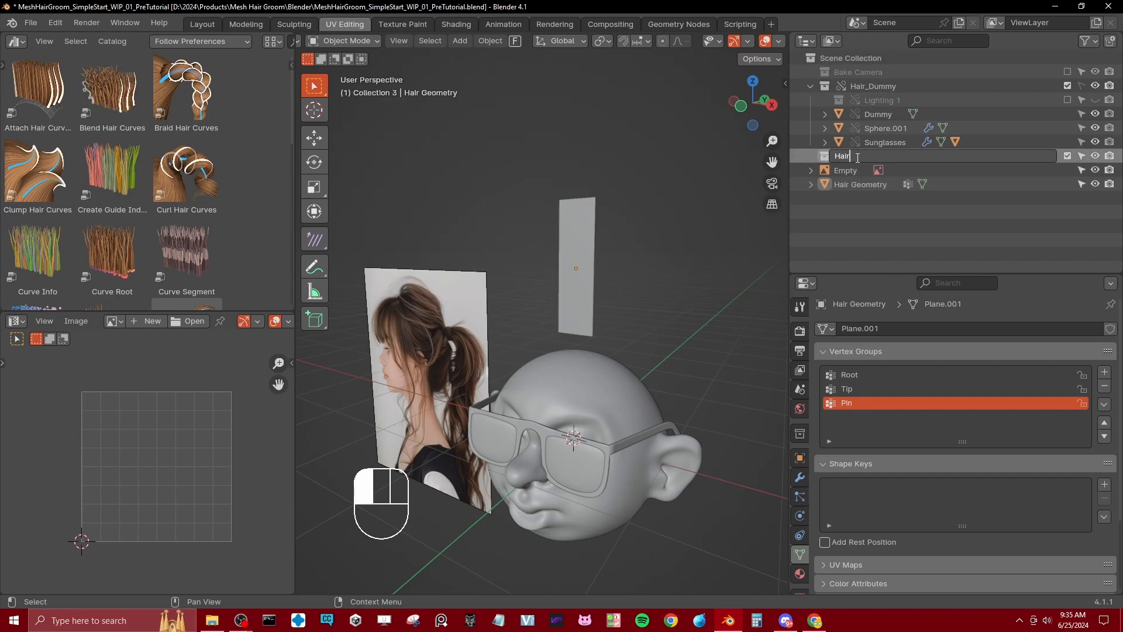
pyautogui.press('Return')
# Step: Create a Hair Geo collection inside the Hair collection and move the Hair Geometry object into it
pyautogui.moveTo(857, 184); pyautogui.dragTo(843, 157)
pyautogui.rightClick(850, 156)
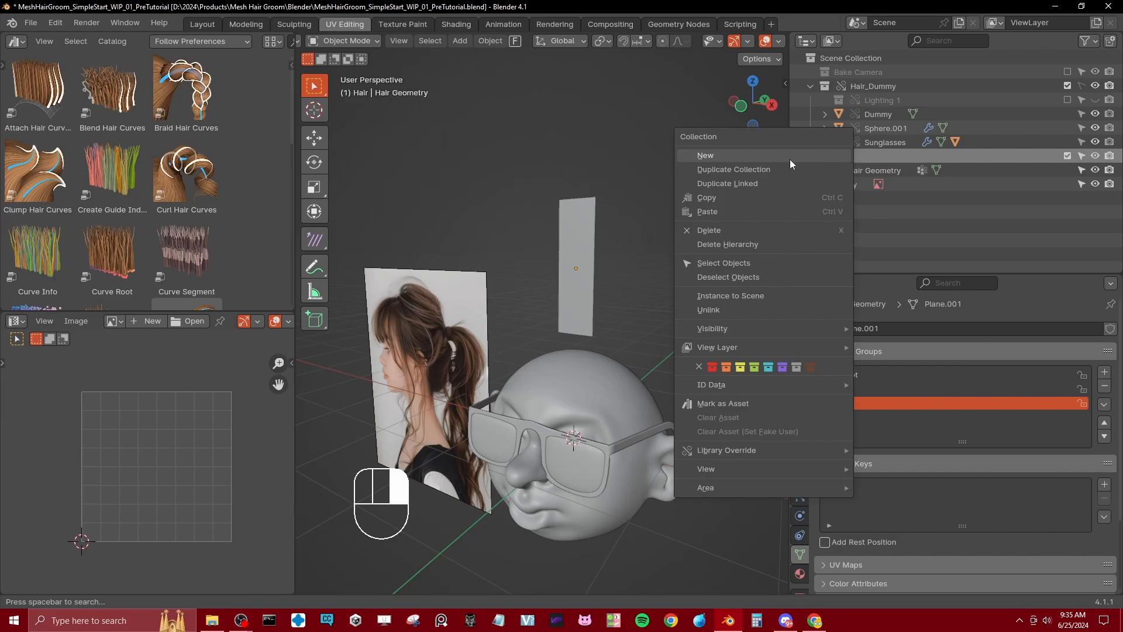
pyautogui.click(732, 154)
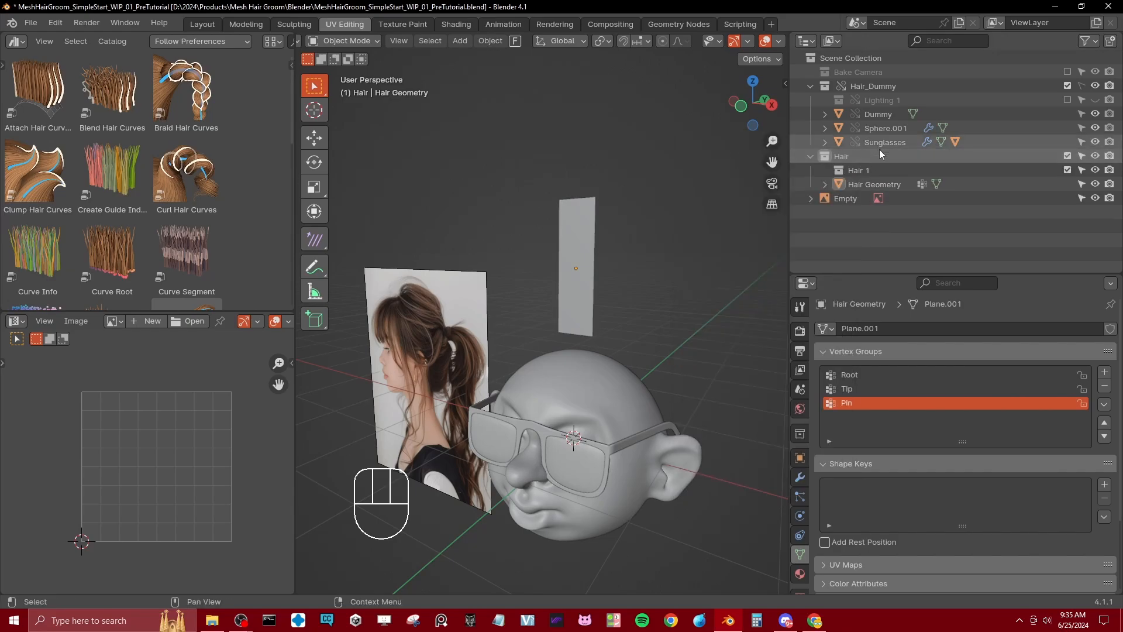
pyautogui.doubleClick(866, 170)
pyautogui.write('Hair G')
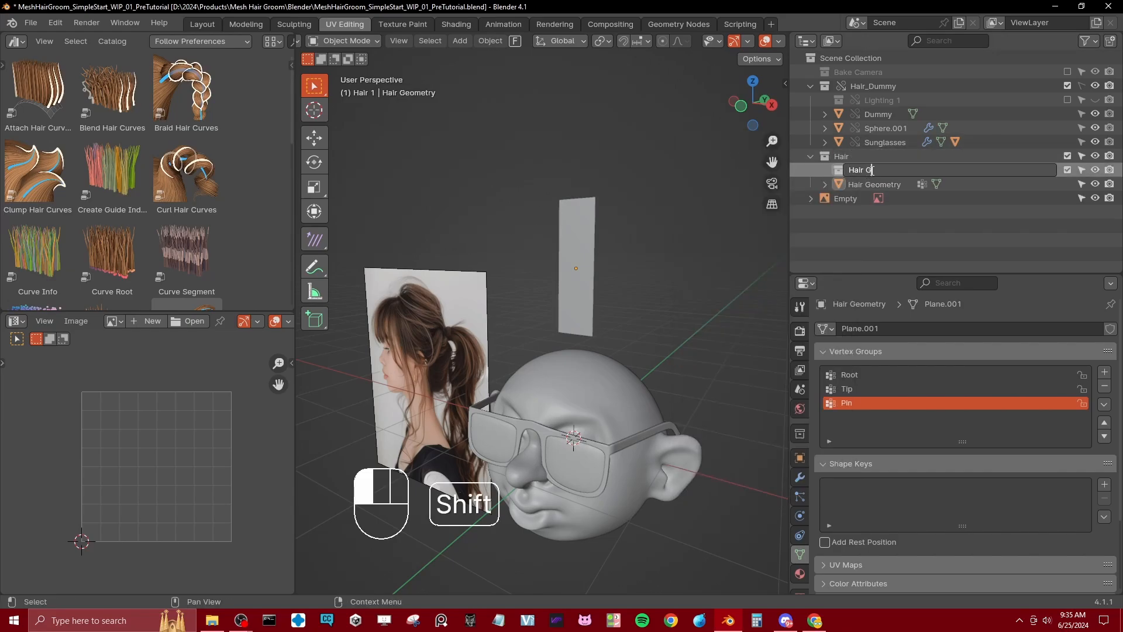
pyautogui.write('eo')
pyautogui.press('Return')
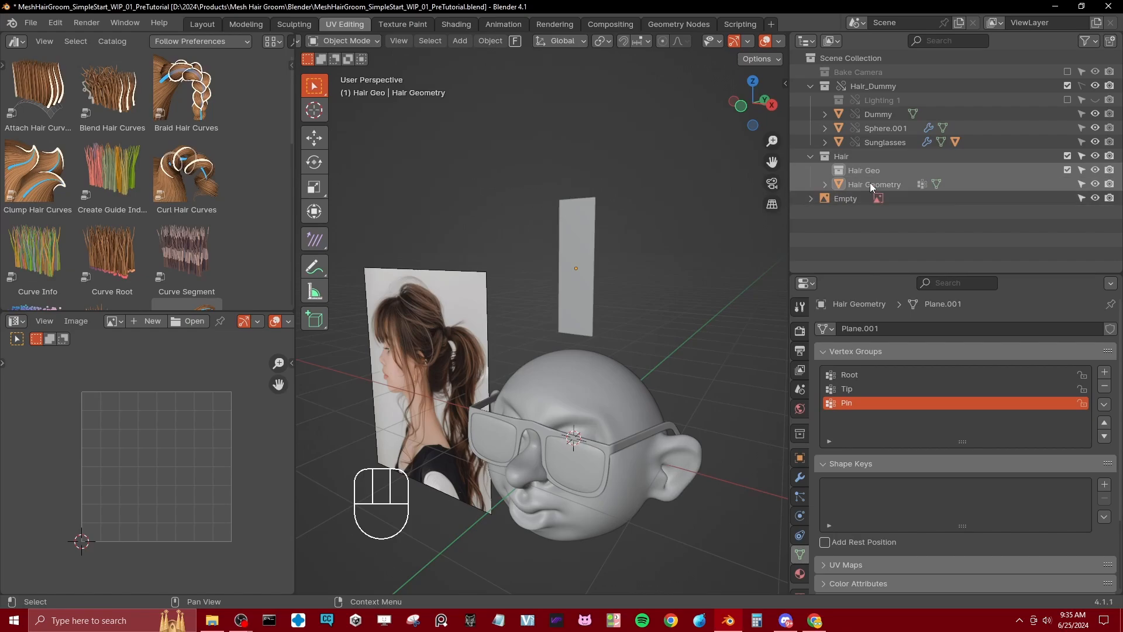
pyautogui.moveTo(869, 184); pyautogui.dragTo(865, 171)
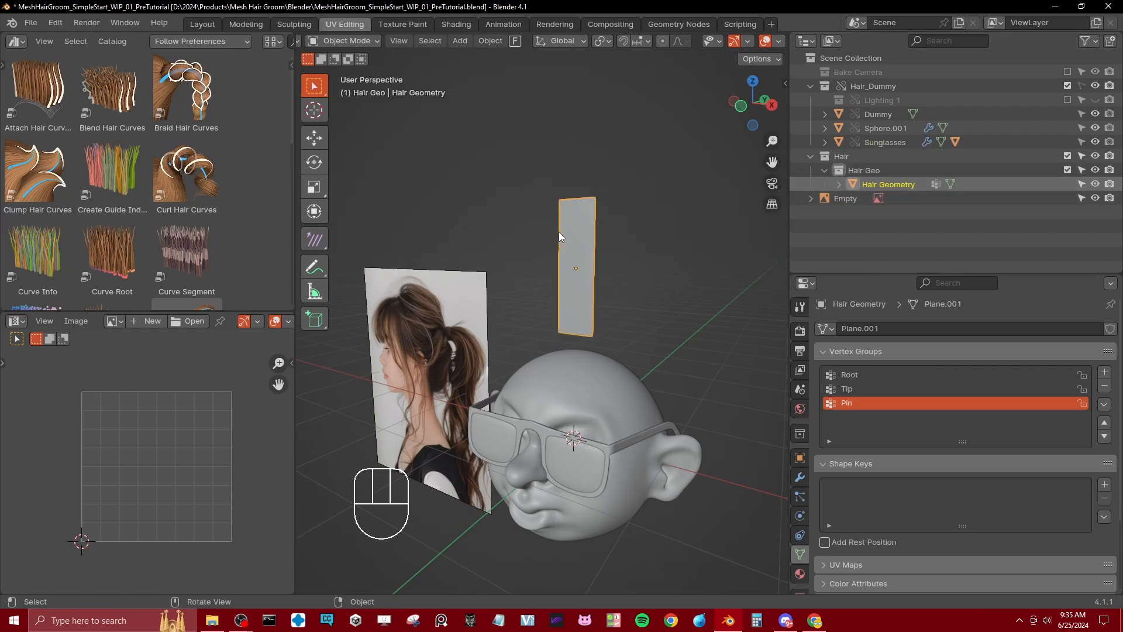
# Step: Add an Empty Hair curves object on Hair Geometry and move it out of Hair Geo into the Hair collection
pyautogui.hotkey('shift', 'a')
pyautogui.moveTo(577, 220)
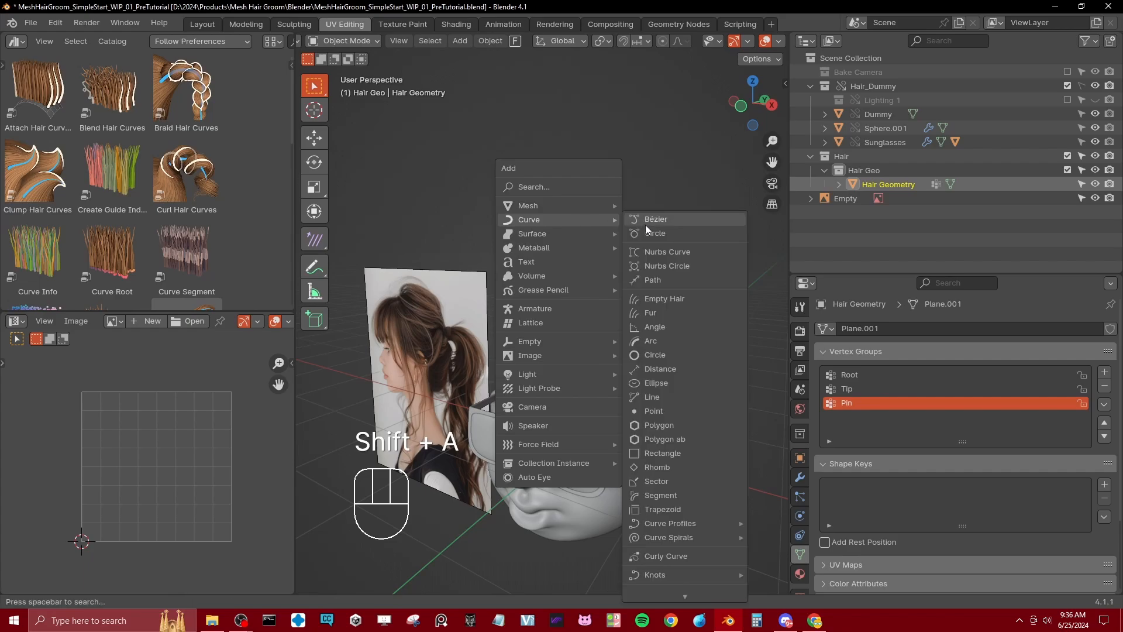
pyautogui.click(656, 300)
pyautogui.click(840, 183)
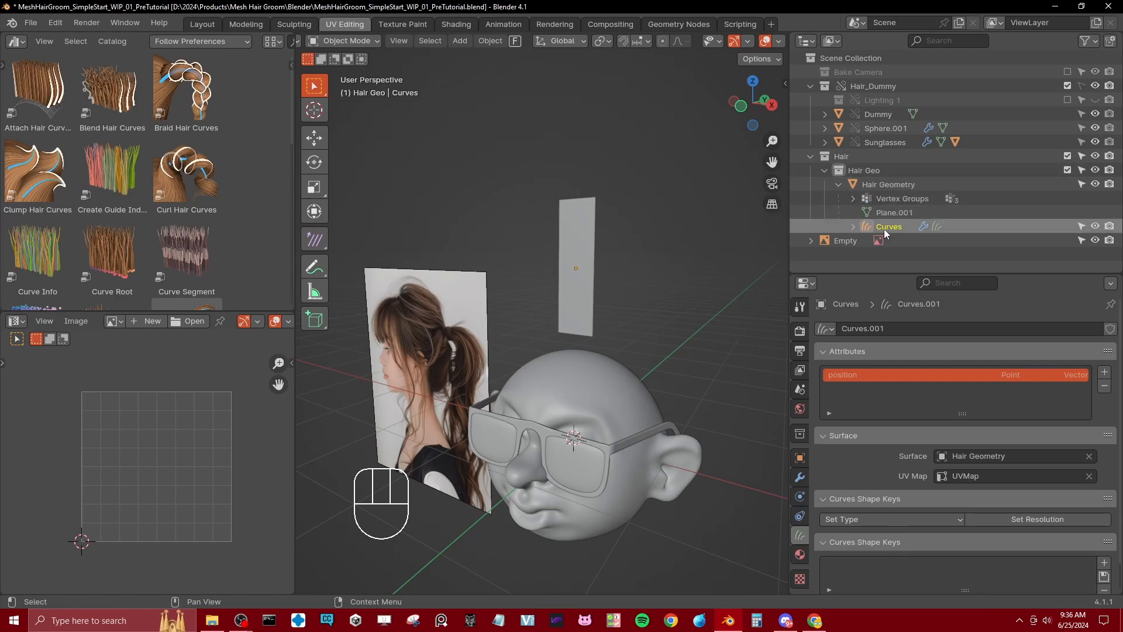
pyautogui.moveTo(883, 227); pyautogui.dragTo(851, 155)
pyautogui.click(824, 171)
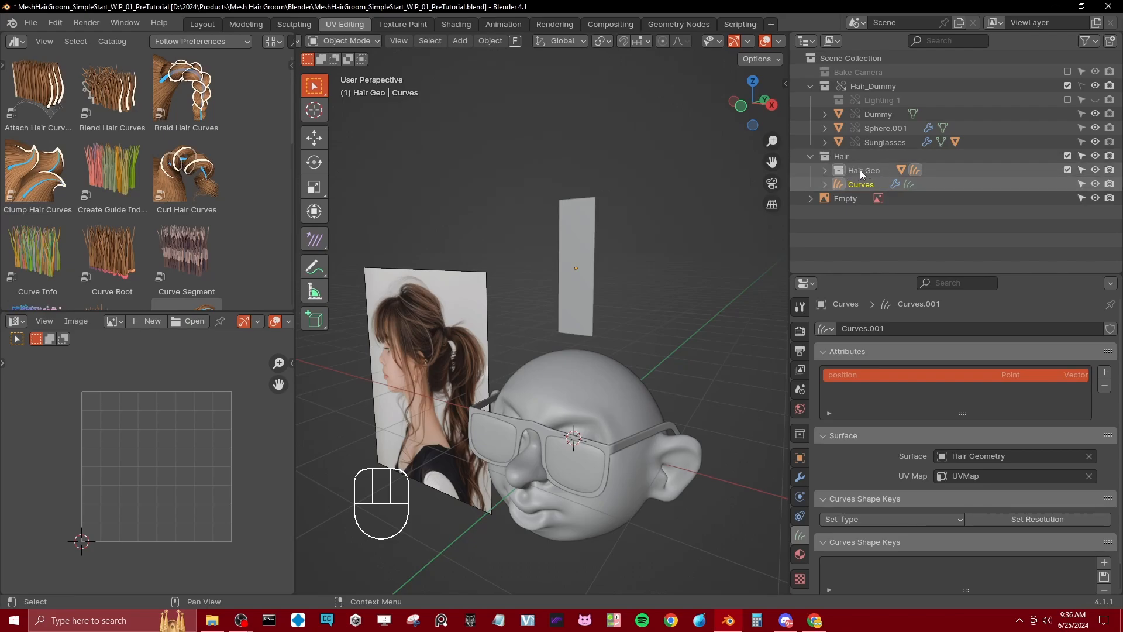
# Step: Rename the Curves object as Hair Curves
pyautogui.doubleClick(869, 184)
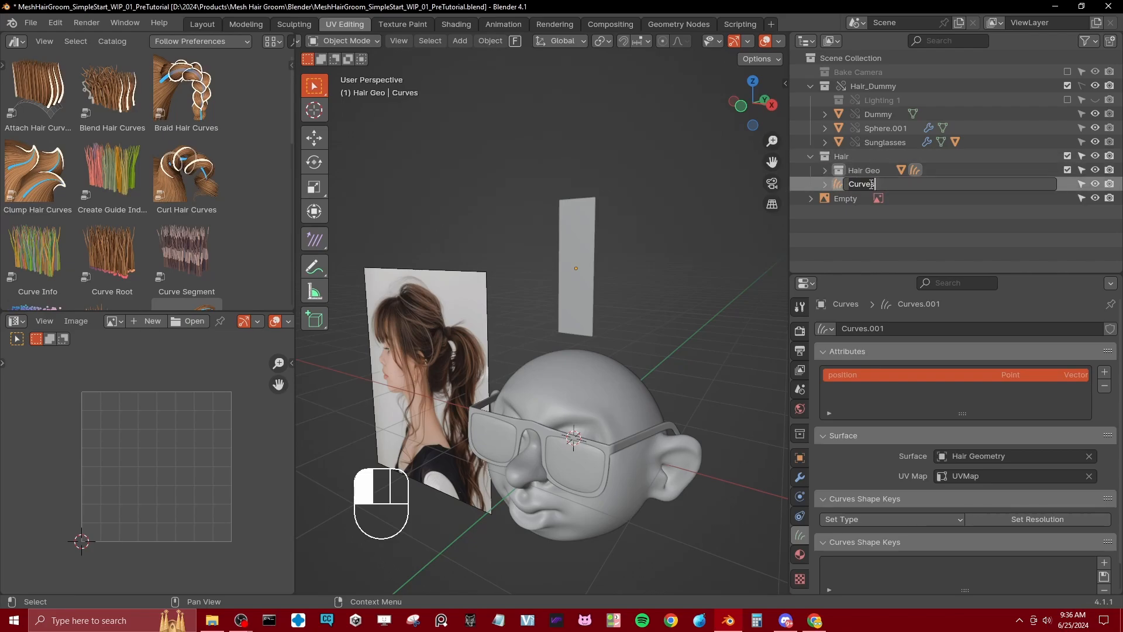
pyautogui.write('Hair Cu')
pyautogui.press('Return')
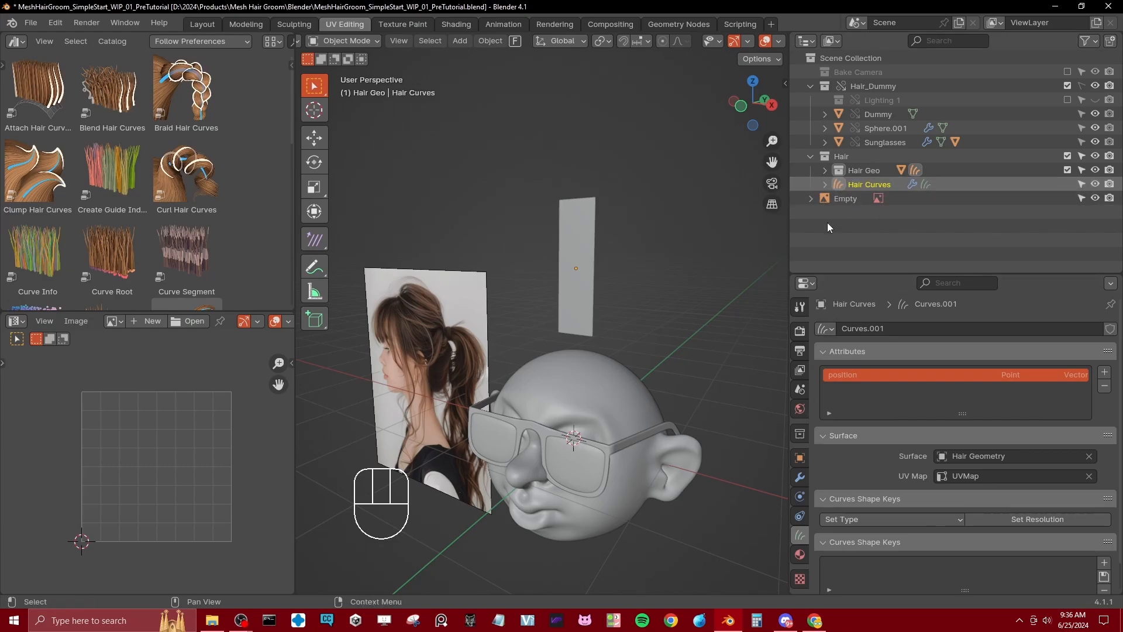
# Step: Replace the Surface Deform modifier on Hair Curves with a Geometry Nodes modifier using MeshHairGroom_v1.0
pyautogui.moveTo(868, 274); pyautogui.dragTo(868, 262)
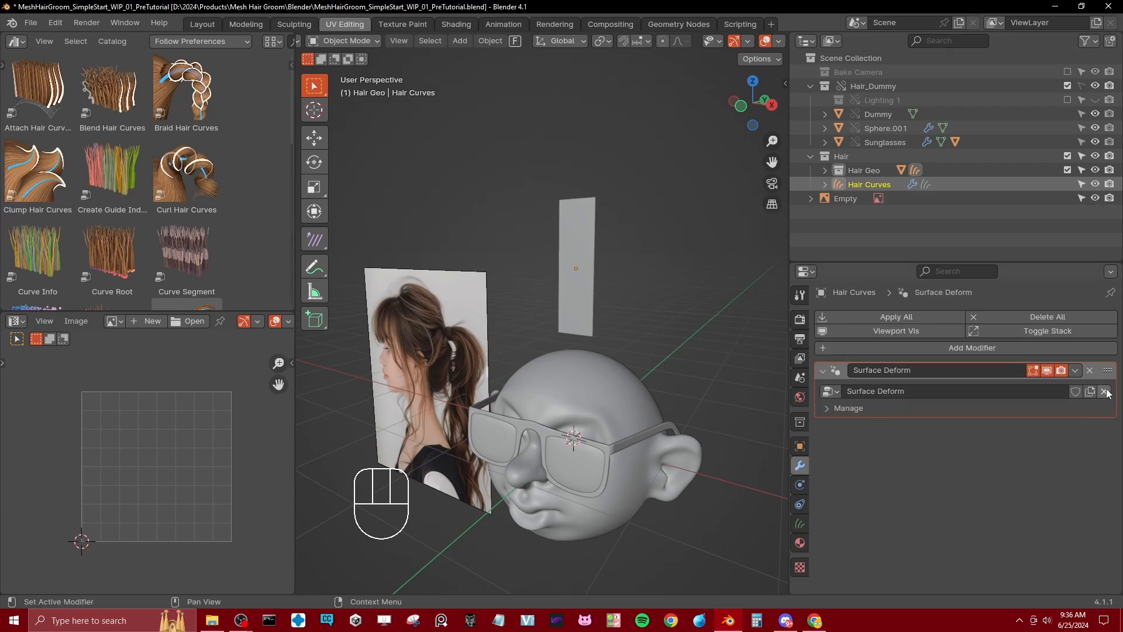
pyautogui.click(1090, 371)
pyautogui.click(840, 319)
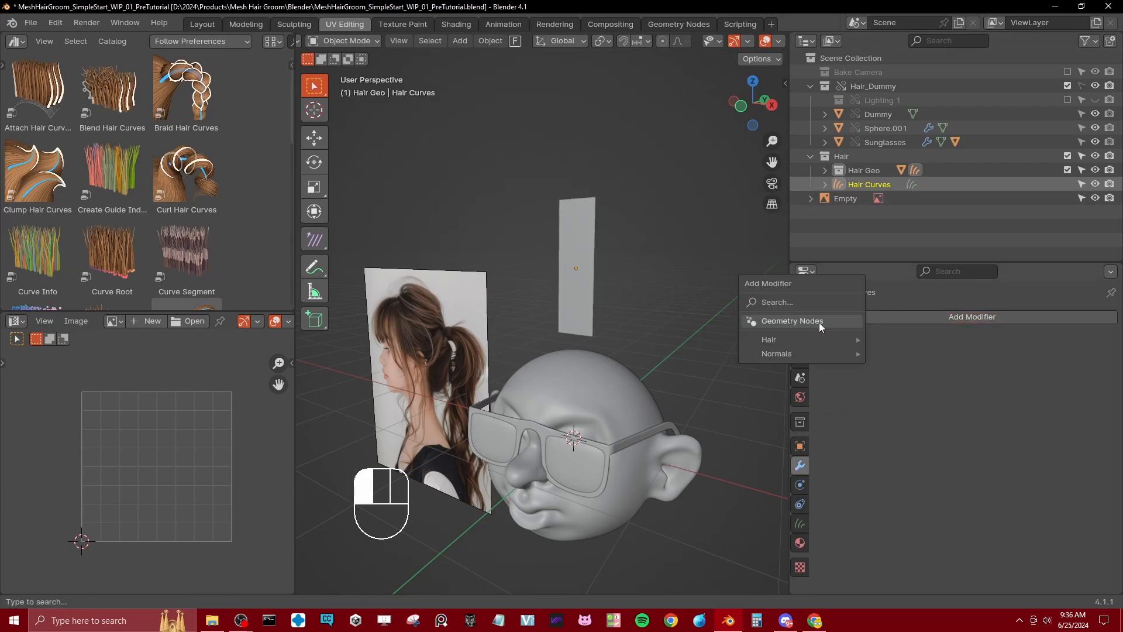
pyautogui.click(800, 322)
pyautogui.click(829, 391)
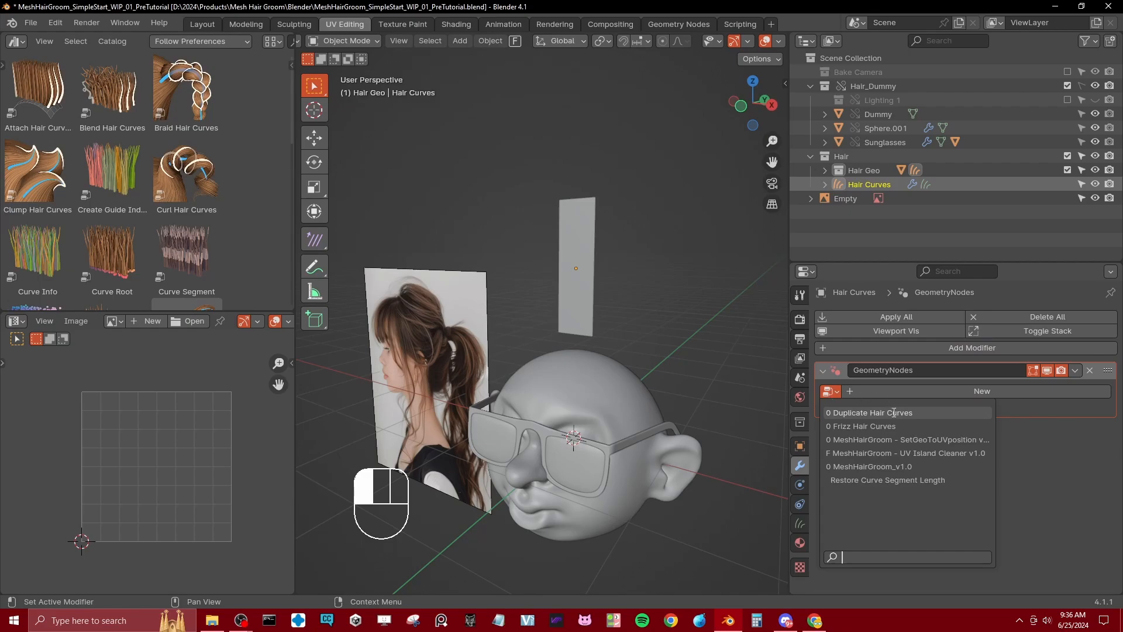
pyautogui.click(901, 467)
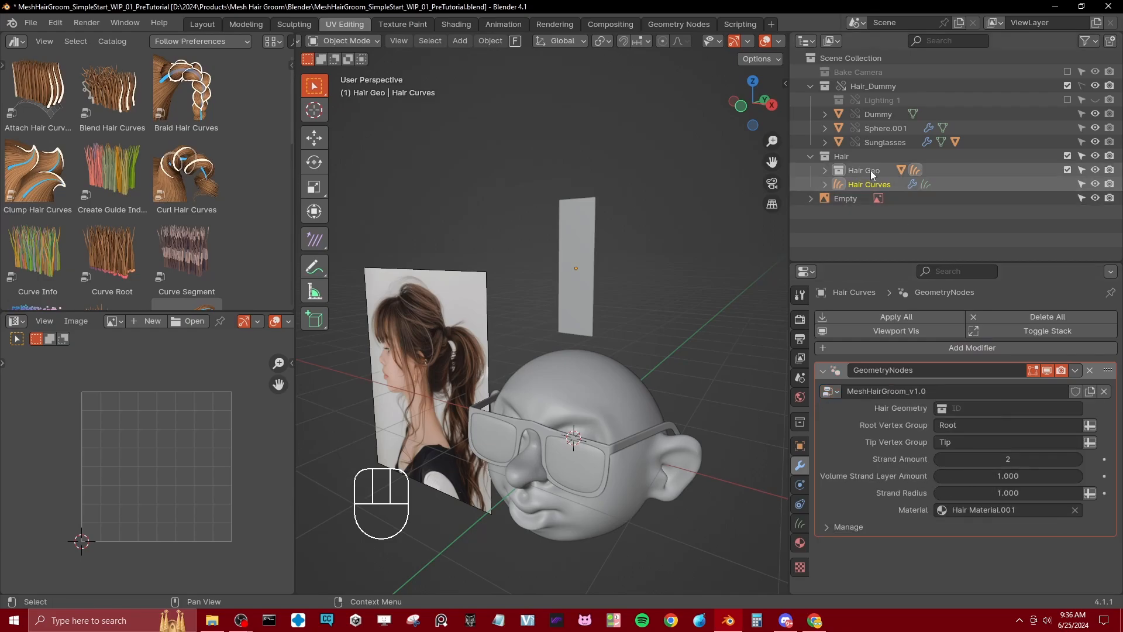
# Step: Assign the Hair Geo collection as the modifier's Hair Geometry input and inspect the strands on the strip
pyautogui.moveTo(871, 170); pyautogui.dragTo(975, 407)
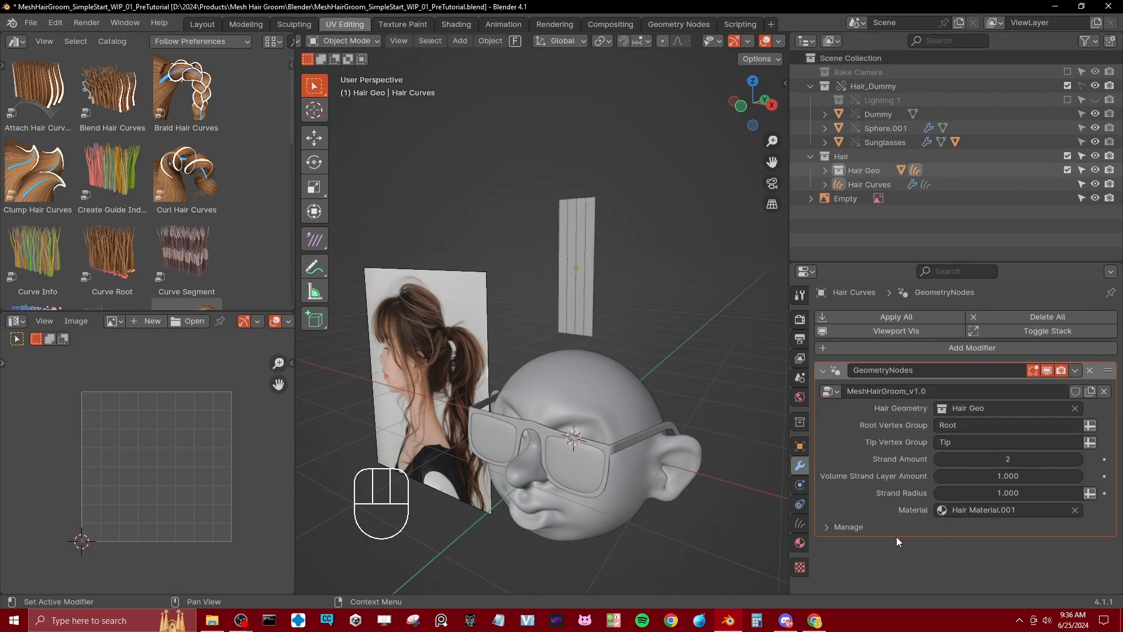
pyautogui.scroll(3, 644, 281)
pyautogui.keyDown('shift'); pyautogui.moveTo(647, 251); pyautogui.dragTo(566, 299, button='middle'); pyautogui.keyUp('shift')
pyautogui.scroll(3, 526, 251)
pyautogui.moveTo(515, 240)
pyautogui.mouseDown(button='middle')
pyautogui.moveTo(547, 284)
pyautogui.moveTo(530, 204)
pyautogui.moveTo(518, 253)
pyautogui.mouseUp(button='middle')
pyautogui.scroll(-1, 530, 203)
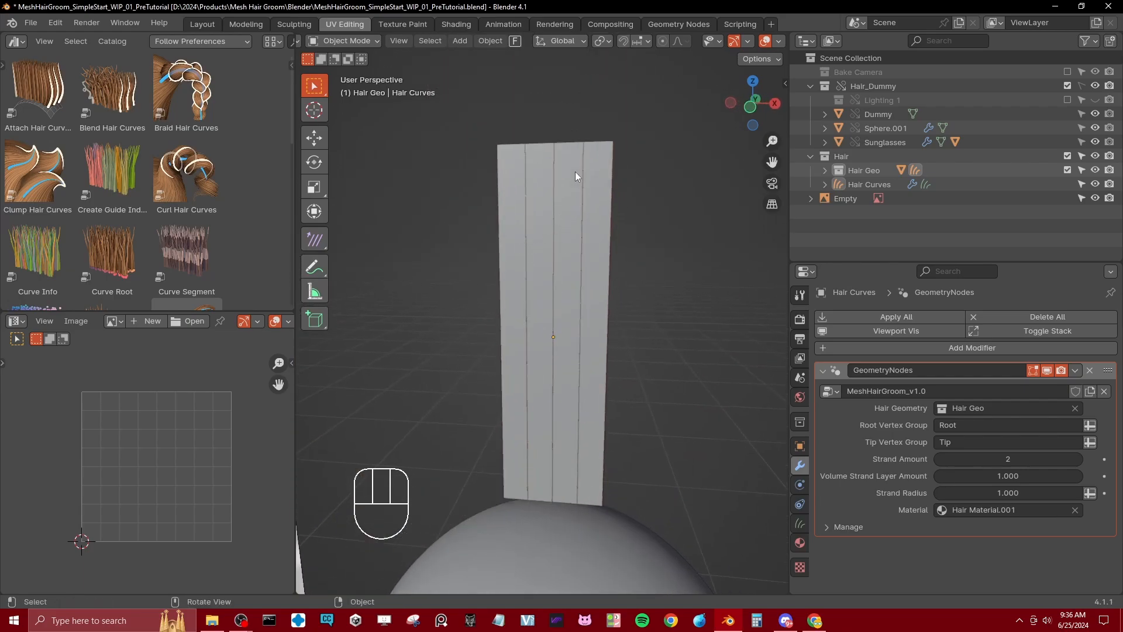
# Step: Set the viewport display of the Hair Geometry strip to Wire
pyautogui.click(602, 245)
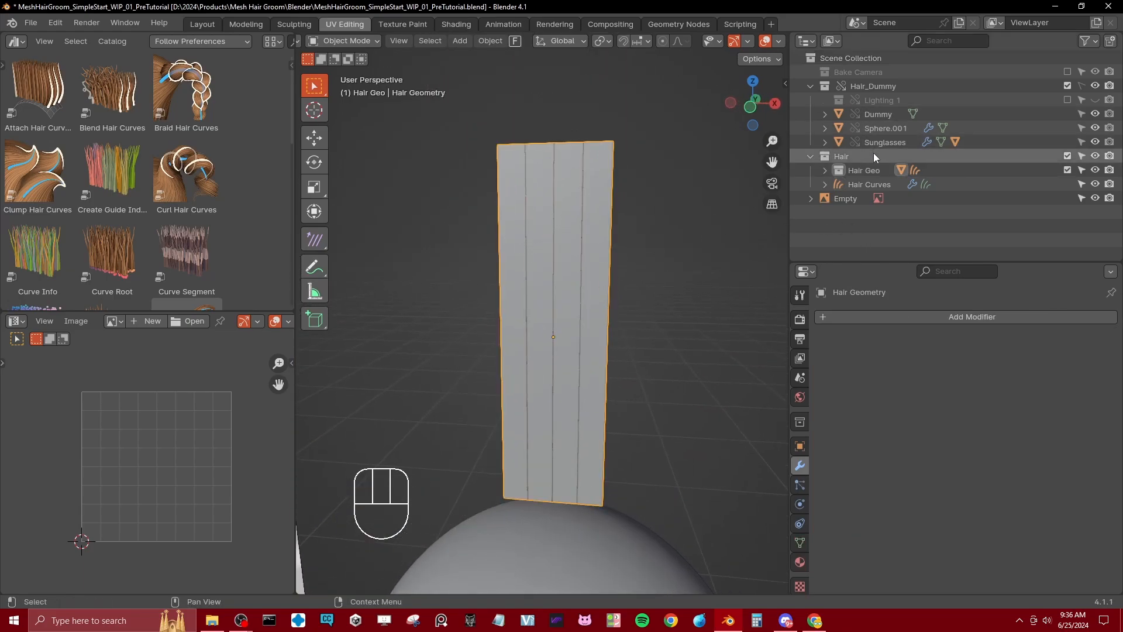
pyautogui.click(799, 446)
pyautogui.scroll(-10, 862, 483)
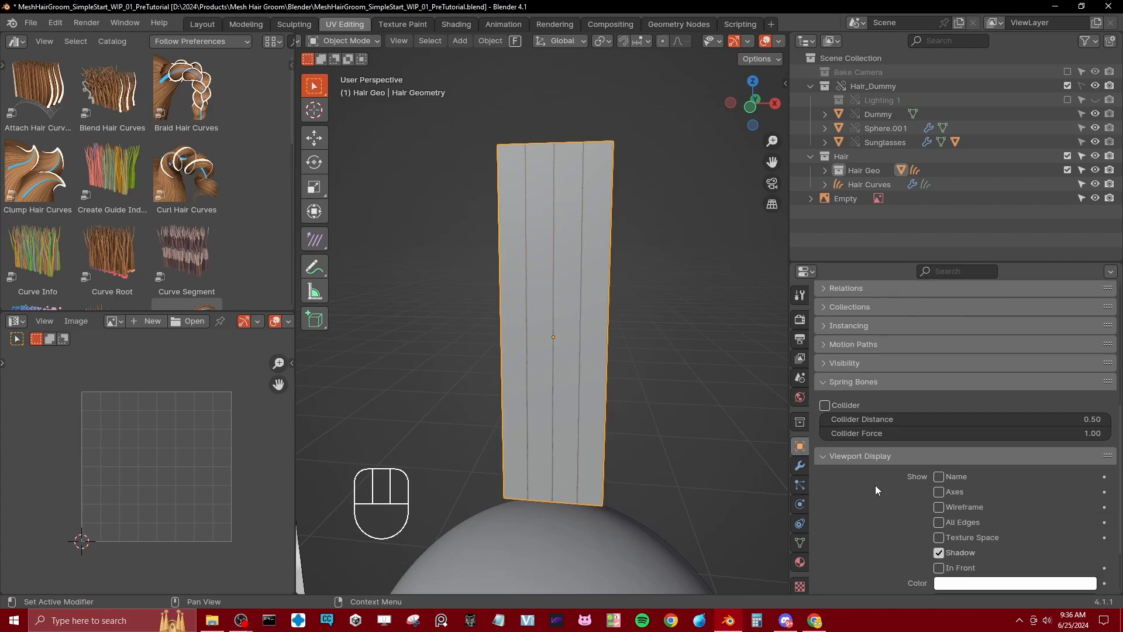
pyautogui.click(974, 530)
pyautogui.click(945, 556)
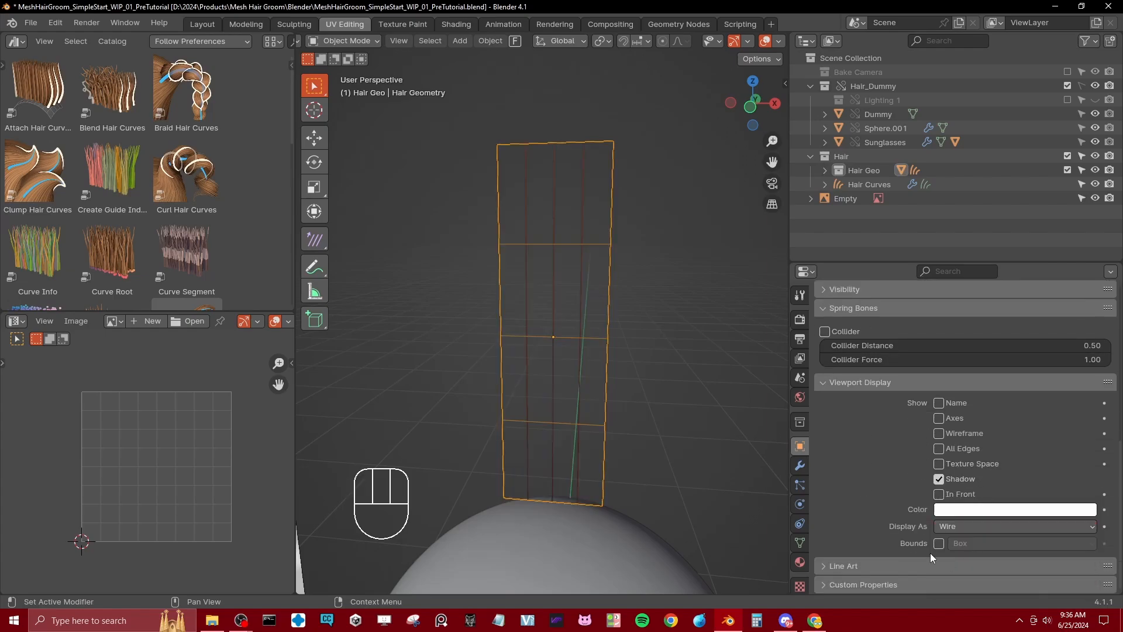
pyautogui.moveTo(644, 330); pyautogui.dragTo(620, 345, button='middle')
pyautogui.click(596, 329)
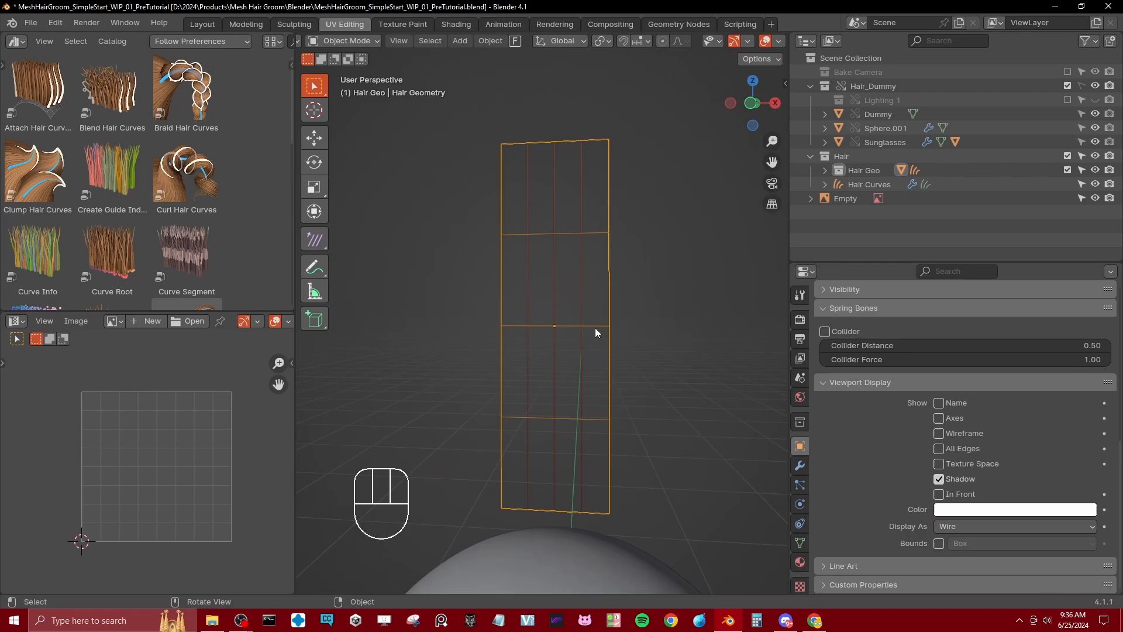
# Step: Set the Hair Geometry strip's viewport display to Textured and save the file
pyautogui.click(971, 529)
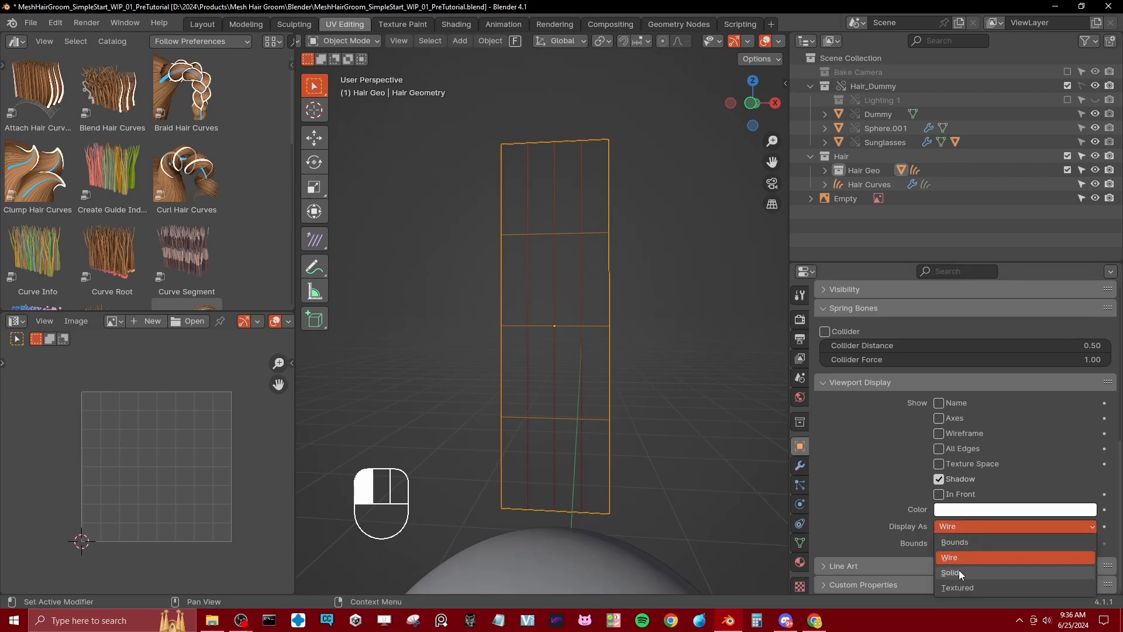
pyautogui.click(957, 587)
pyautogui.scroll(-5, 582, 401)
pyautogui.hotkey('ctrl', 's')
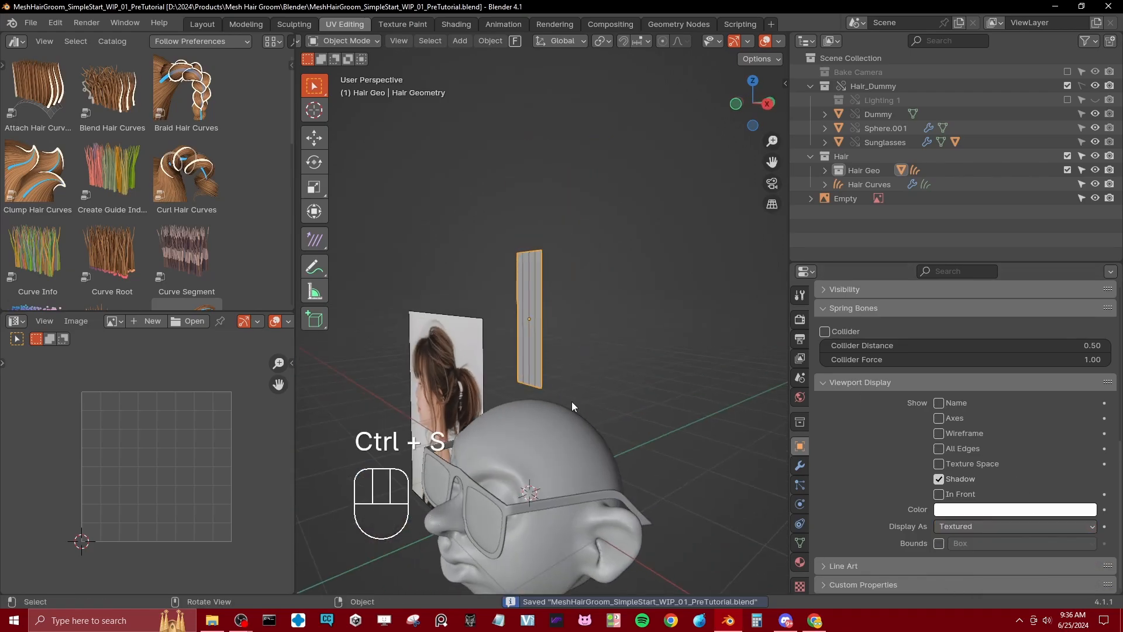
# Step: Move the Hair Geometry strip upward along the Z axis, farther above the dummy head
pyautogui.moveTo(571, 401); pyautogui.dragTo(586, 326, button='middle')
pyautogui.press('g')
pyautogui.press('z')
pyautogui.click(587, 219)
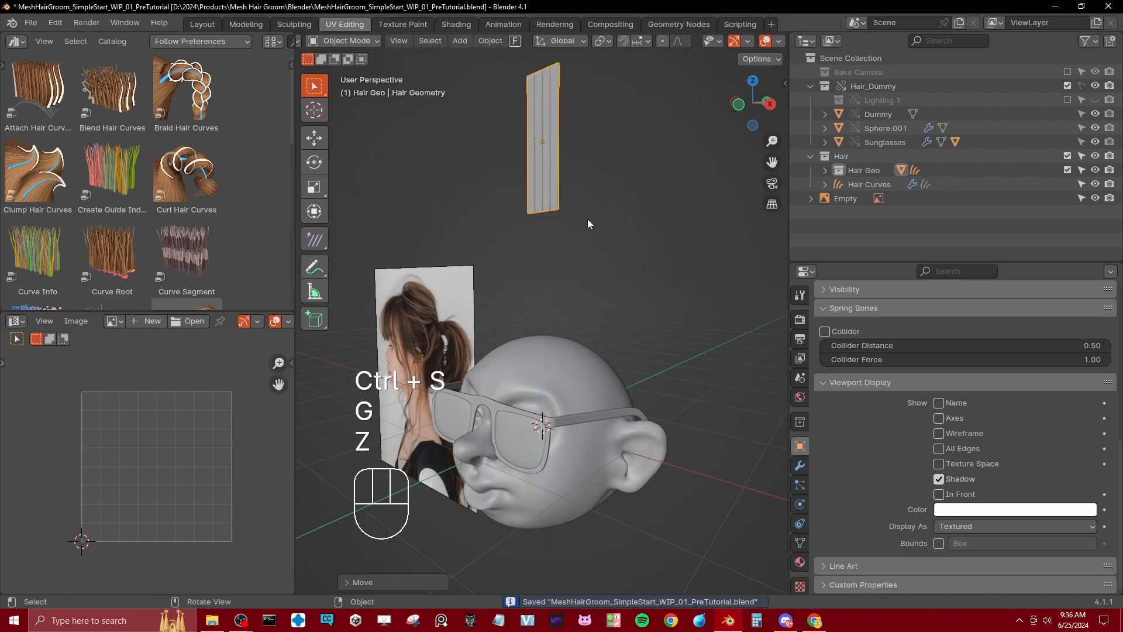
# Step: Duplicate the strip and, in right side view, place the copy just in front of and above the dummy's forehead
pyautogui.keyDown('shift'); pyautogui.moveTo(587, 219); pyautogui.dragTo(596, 271, button='middle'); pyautogui.keyUp('shift')
pyautogui.hotkey('shift', 'd')
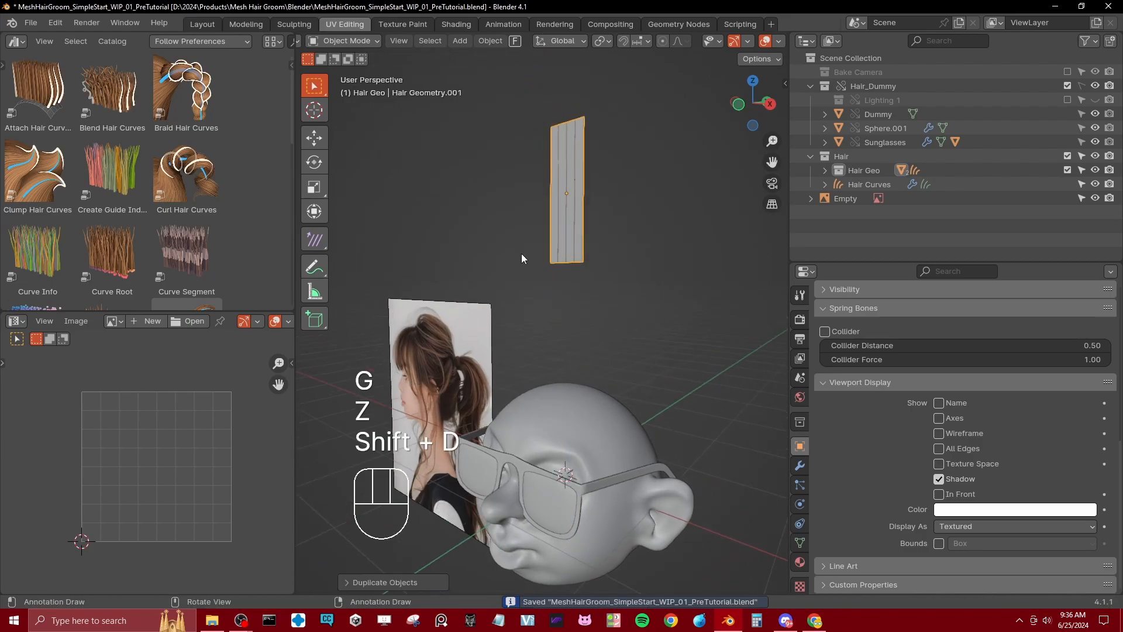
pyautogui.press('KP_3')
pyautogui.press('g')
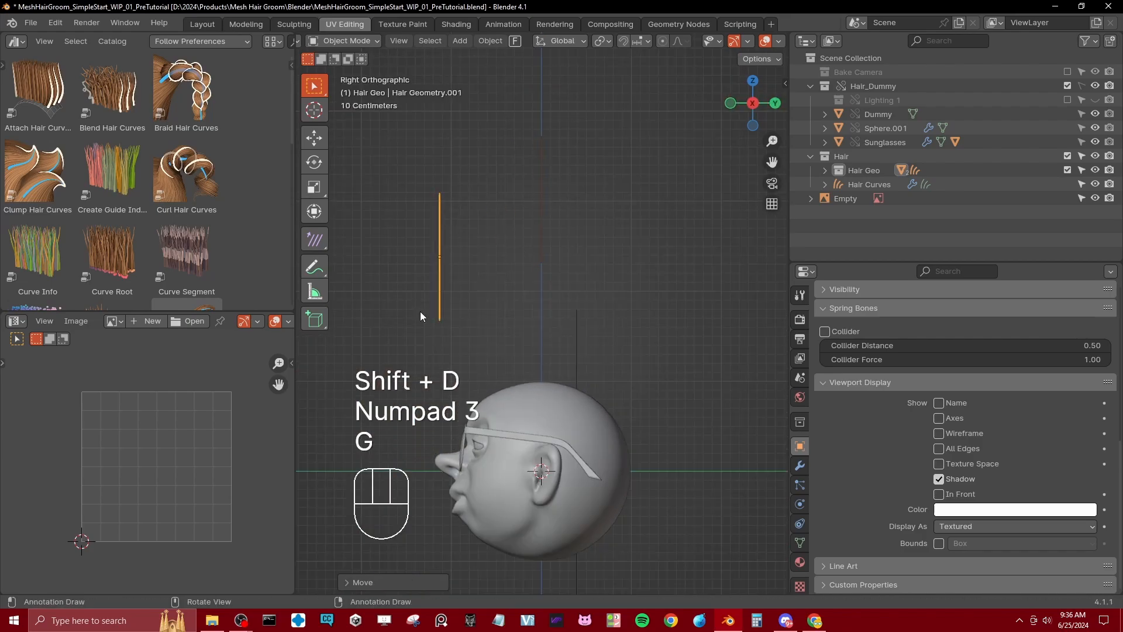
pyautogui.click(514, 283)
pyautogui.press('g')
pyautogui.click(526, 387)
# Step: In right side wireframe view, enter Edit Mode on the duplicated strip and select only its top vertices
pyautogui.moveTo(499, 330); pyautogui.dragTo(639, 351, button='middle')
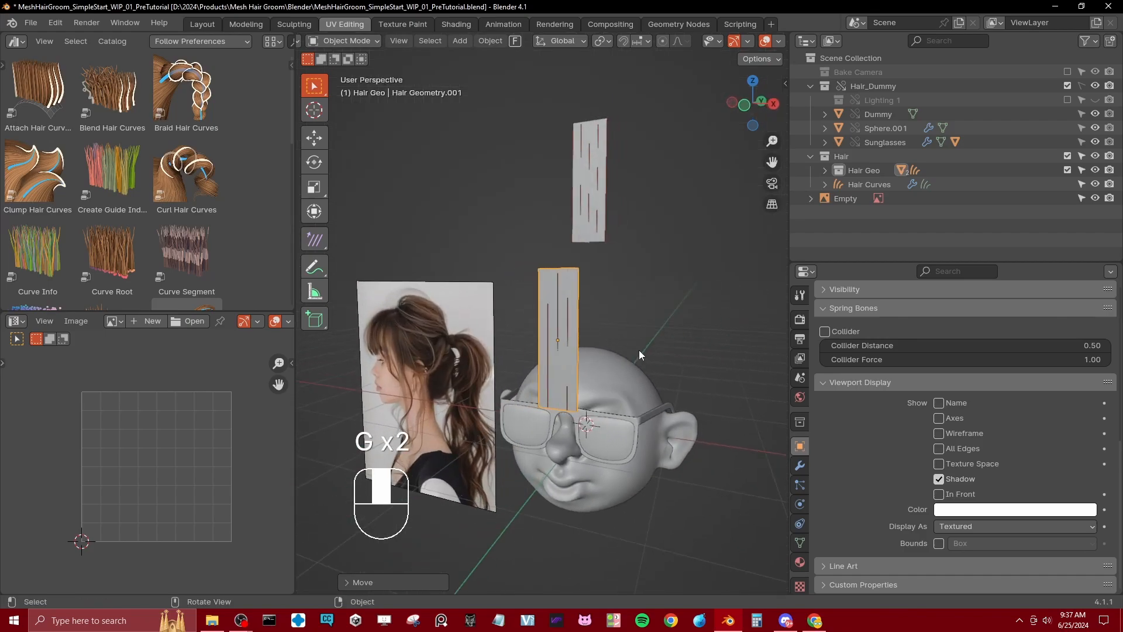
pyautogui.keyDown('shift'); pyautogui.moveTo(478, 376); pyautogui.dragTo(535, 367, button='middle'); pyautogui.keyUp('shift')
pyautogui.scroll(1, 400, 305)
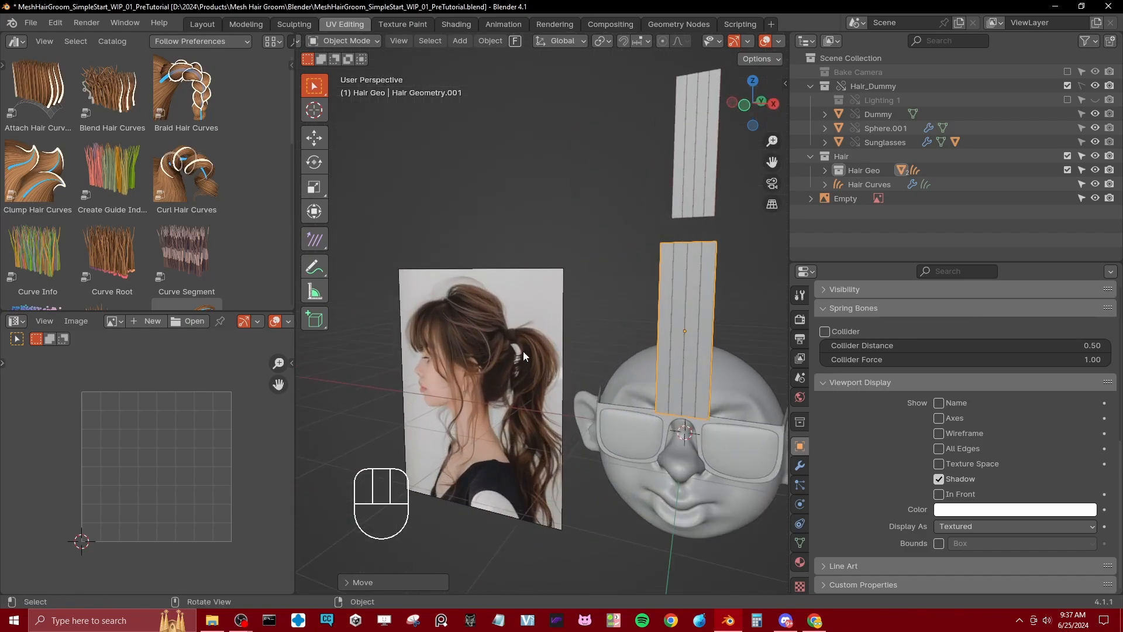
pyautogui.press('KP_3')
pyautogui.press('Tab')
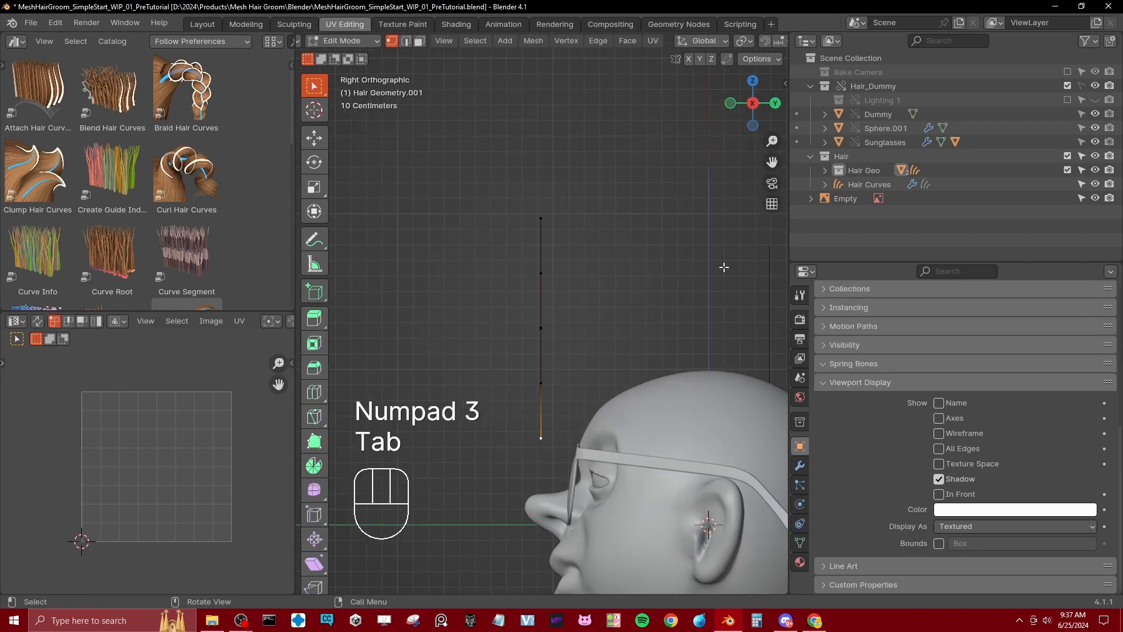
pyautogui.press('z')
pyautogui.press('b')
pyautogui.moveTo(532, 211); pyautogui.dragTo(594, 238)
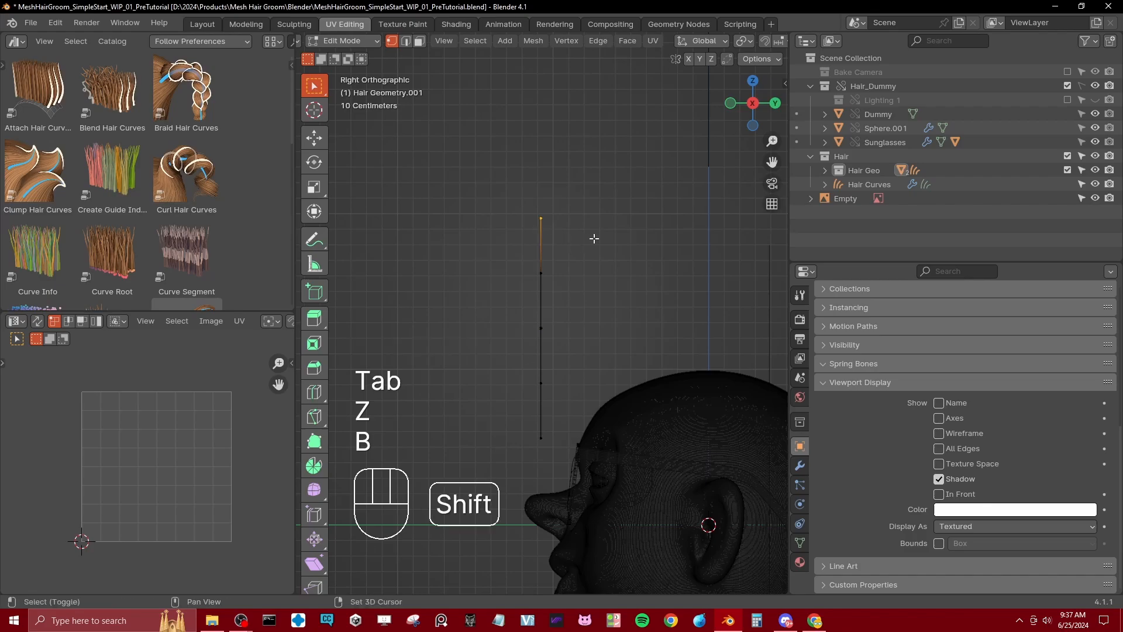
# Step: Enable proportional editing with the Sharp falloff
pyautogui.keyDown('shift'); pyautogui.moveTo(594, 238); pyautogui.dragTo(564, 245, button='middle'); pyautogui.keyUp('shift')
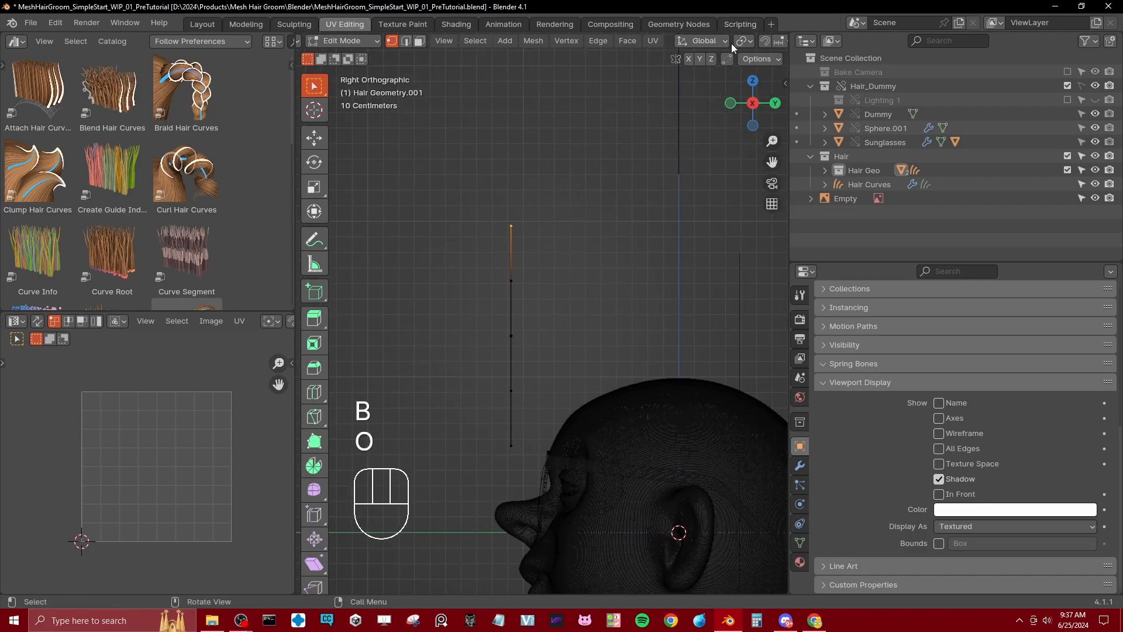
pyautogui.scroll(-5, 729, 47)
pyautogui.click(582, 42)
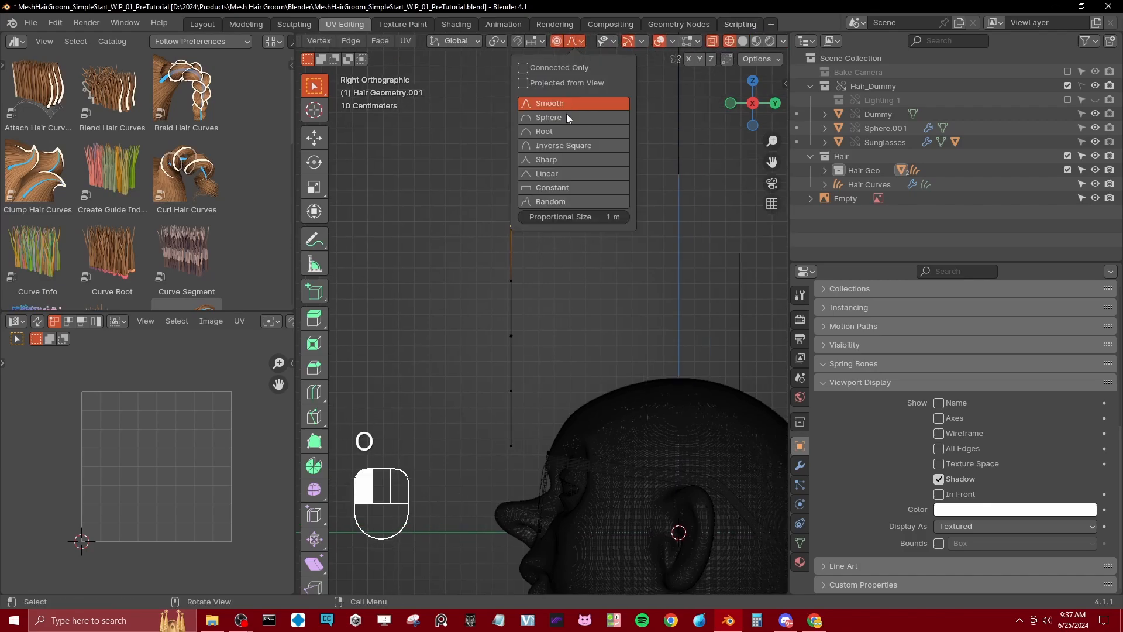
pyautogui.click(555, 160)
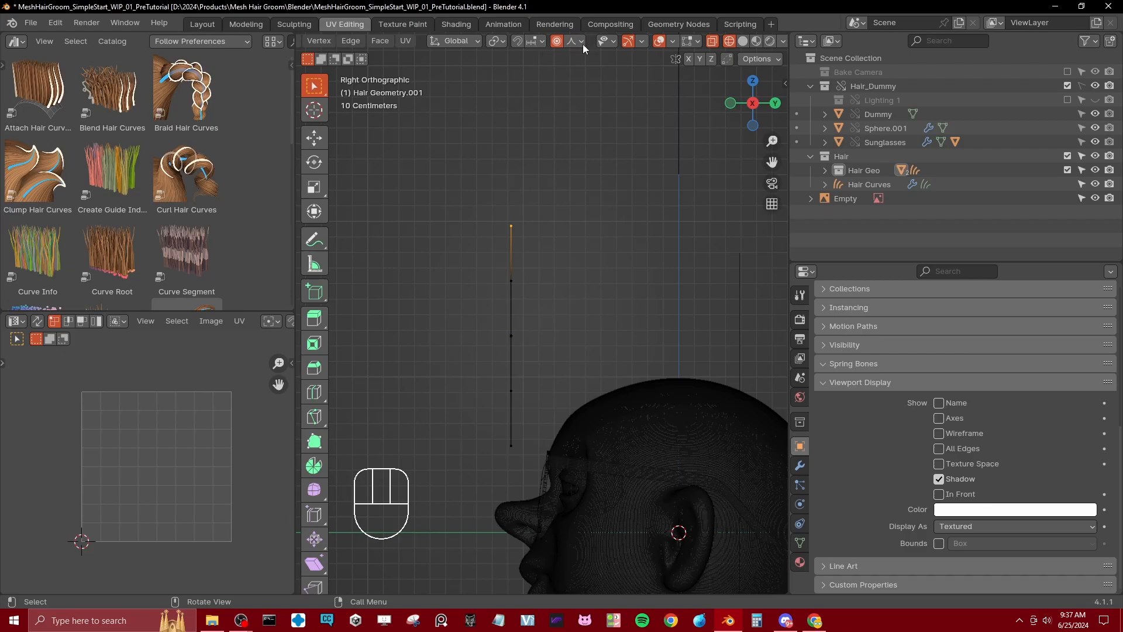
# Step: Rotate the top vertices about 148° with a proportional size of 2.85 to bend the strip into an arc
pyautogui.moveTo(572, 40); pyautogui.dragTo(546, 67)
pyautogui.press('r')
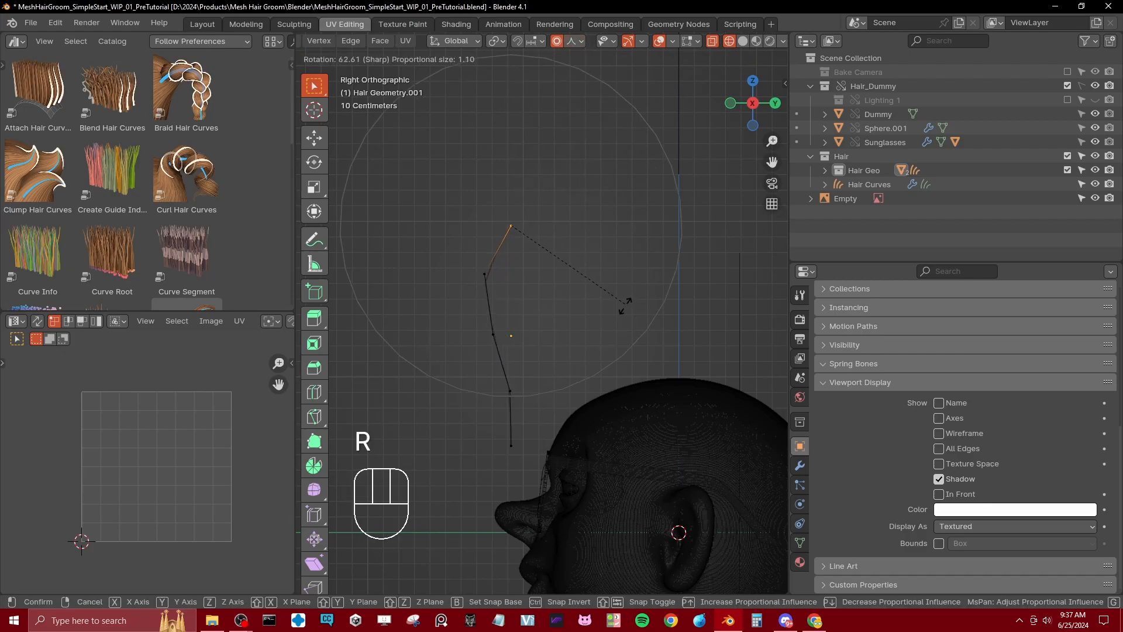
pyautogui.scroll(10, 625, 304)
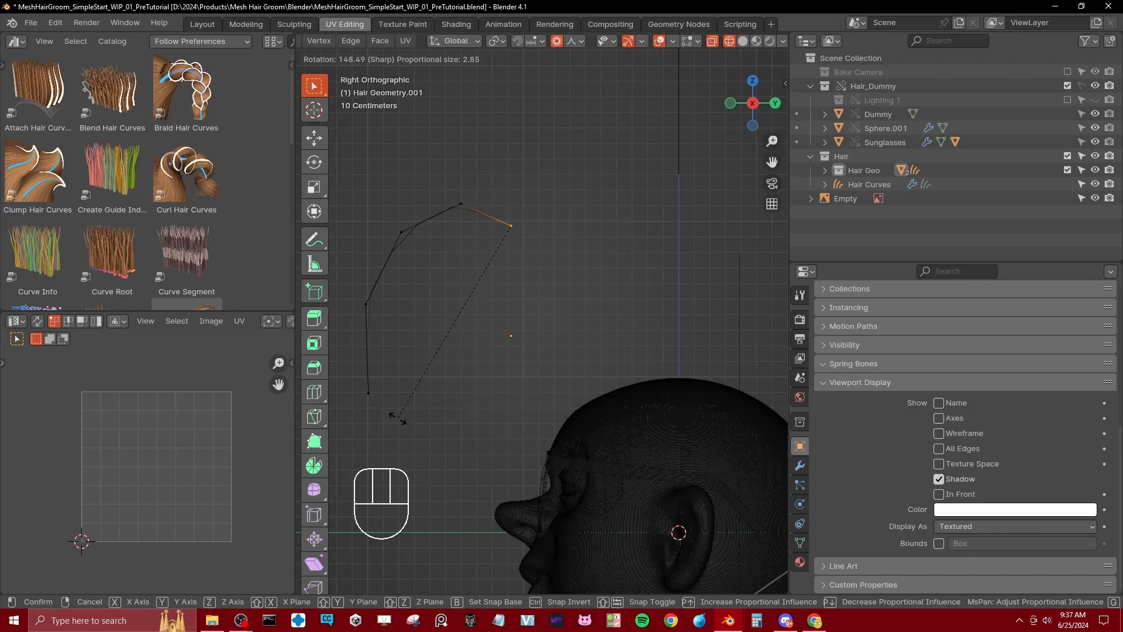
pyautogui.click(391, 398)
# Step: Select the whole curved strip and move it so its upper end sits above the dummy's forehead in right side view
pyautogui.press('a')
pyautogui.press('g')
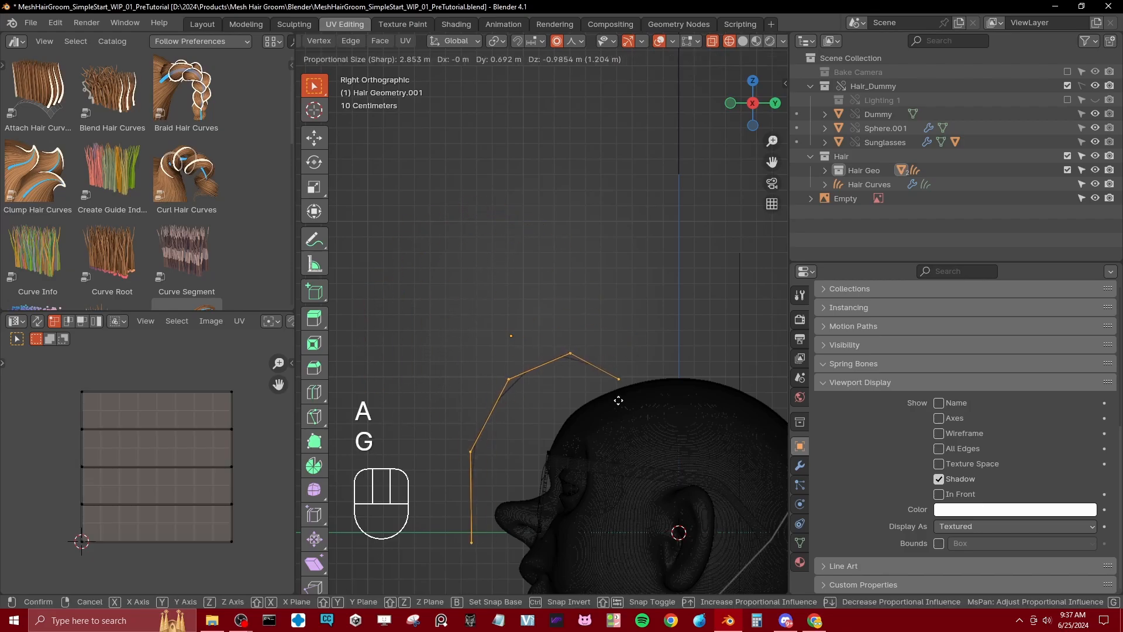
pyautogui.click(618, 401)
pyautogui.moveTo(618, 400); pyautogui.dragTo(462, 366, button='middle')
pyautogui.press('KP_3')
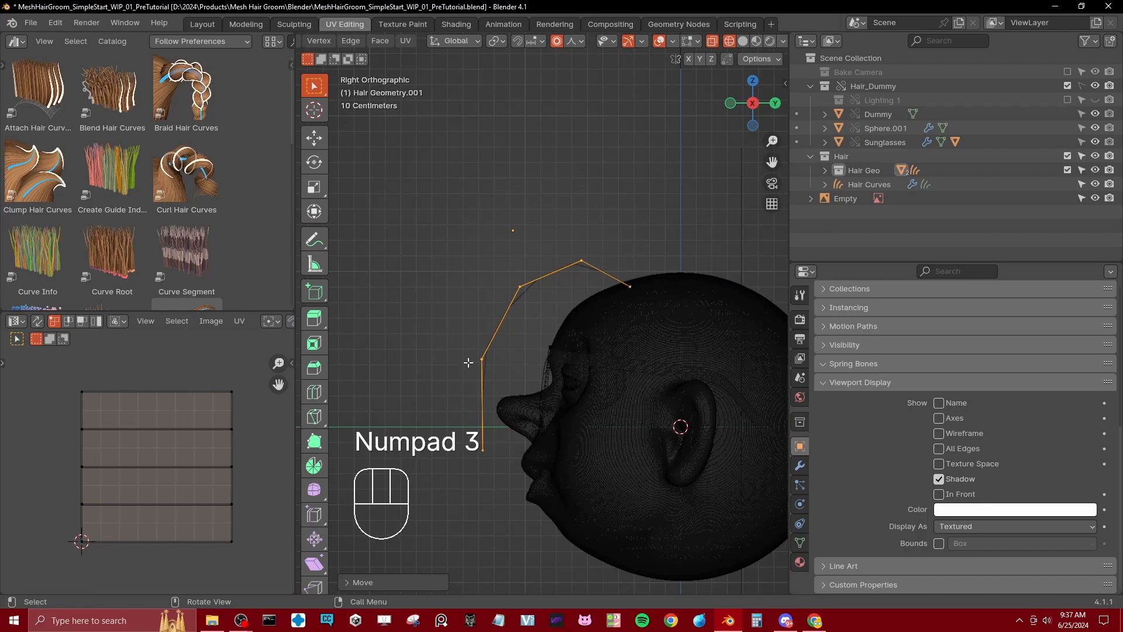
# Step: Scale down, rotate and reposition the curved strip so it arcs from the top of the head over the forehead
pyautogui.press('s')
pyautogui.click(607, 281)
pyautogui.press('g')
pyautogui.click(655, 234)
pyautogui.press('r')
pyautogui.click(666, 256)
pyautogui.press('s')
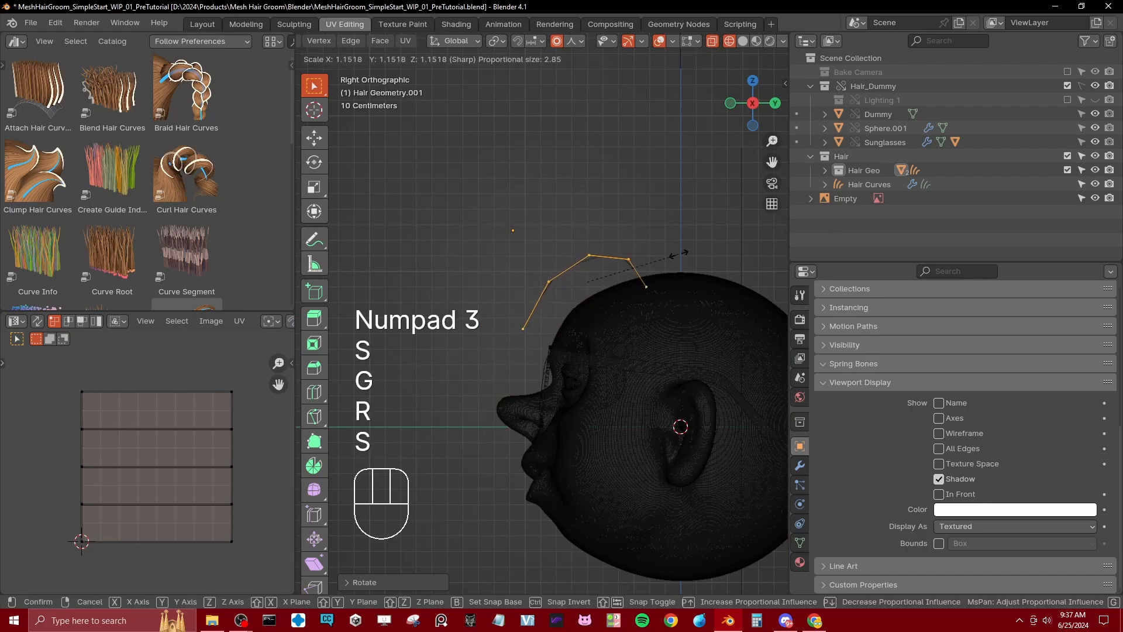
pyautogui.click(679, 253)
pyautogui.press('g')
pyautogui.click(673, 237)
pyautogui.press('r')
pyautogui.click(677, 232)
pyautogui.press('g')
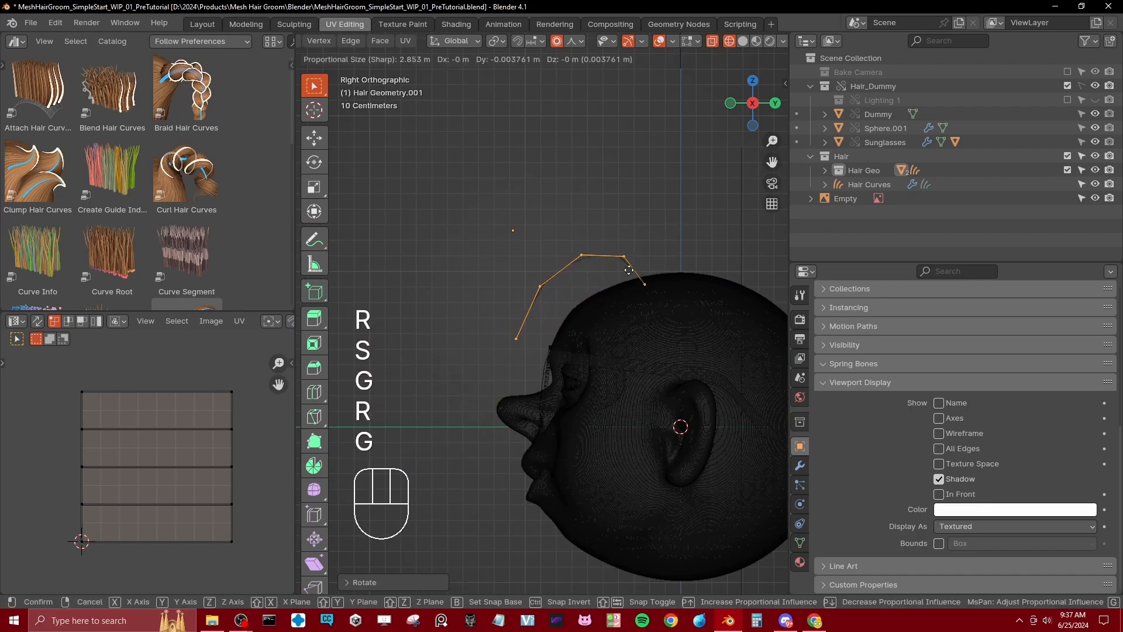
pyautogui.click(629, 270)
# Step: Hide the viewport toolbar and switch to solid shading to see the curved strip on the dummy's forehead
pyautogui.moveTo(533, 293); pyautogui.dragTo(634, 326, button='middle')
pyautogui.scroll(-3, 434, 257)
pyautogui.keyDown('shift'); pyautogui.moveTo(397, 258); pyautogui.dragTo(426, 268, button='middle'); pyautogui.keyUp('shift')
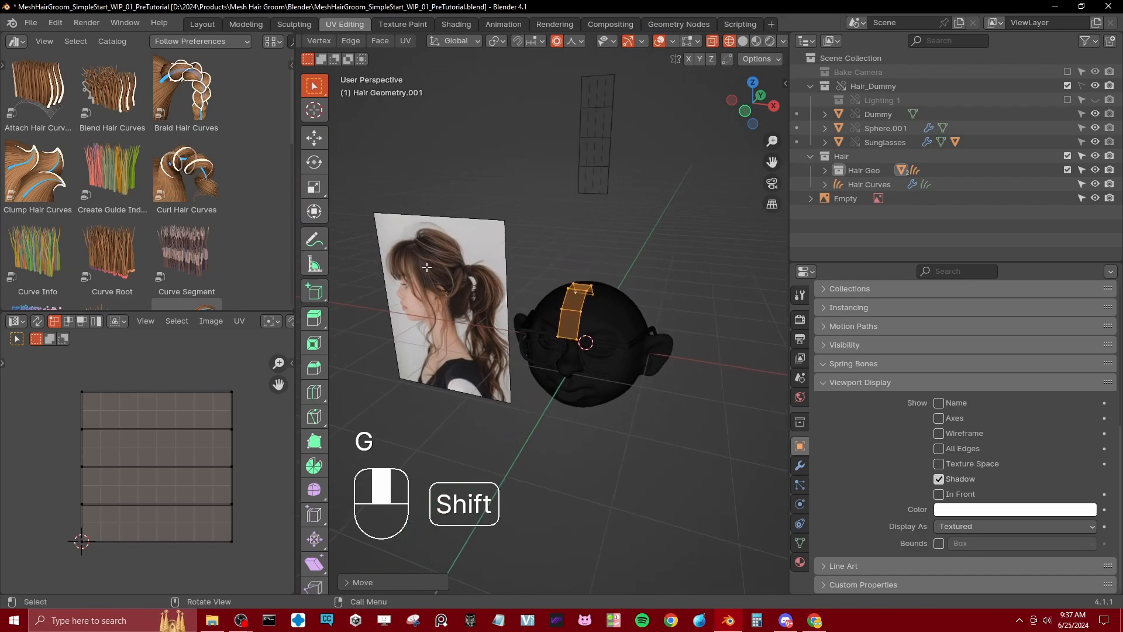
pyautogui.press('t')
pyautogui.scroll(3, 534, 281)
pyautogui.moveTo(534, 281); pyautogui.dragTo(566, 402, button='middle')
pyautogui.press('z')
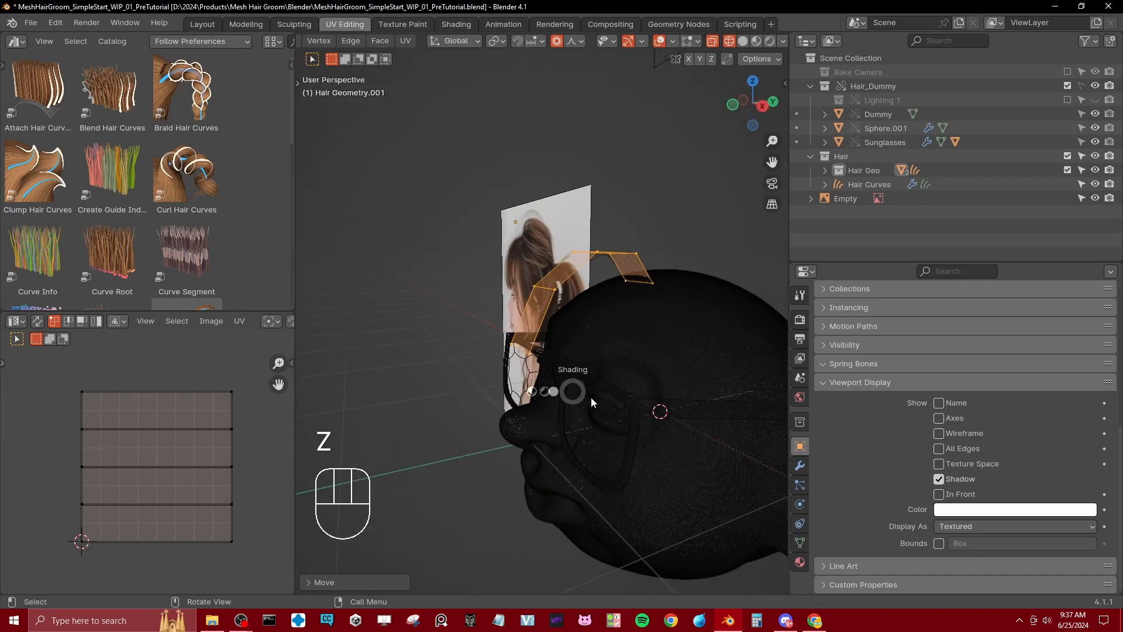
pyautogui.click(619, 400)
pyautogui.moveTo(661, 379); pyautogui.dragTo(771, 437, button='middle')
# Step: Add a Mirror modifier on the X axis to the curved hair strip
pyautogui.click(800, 465)
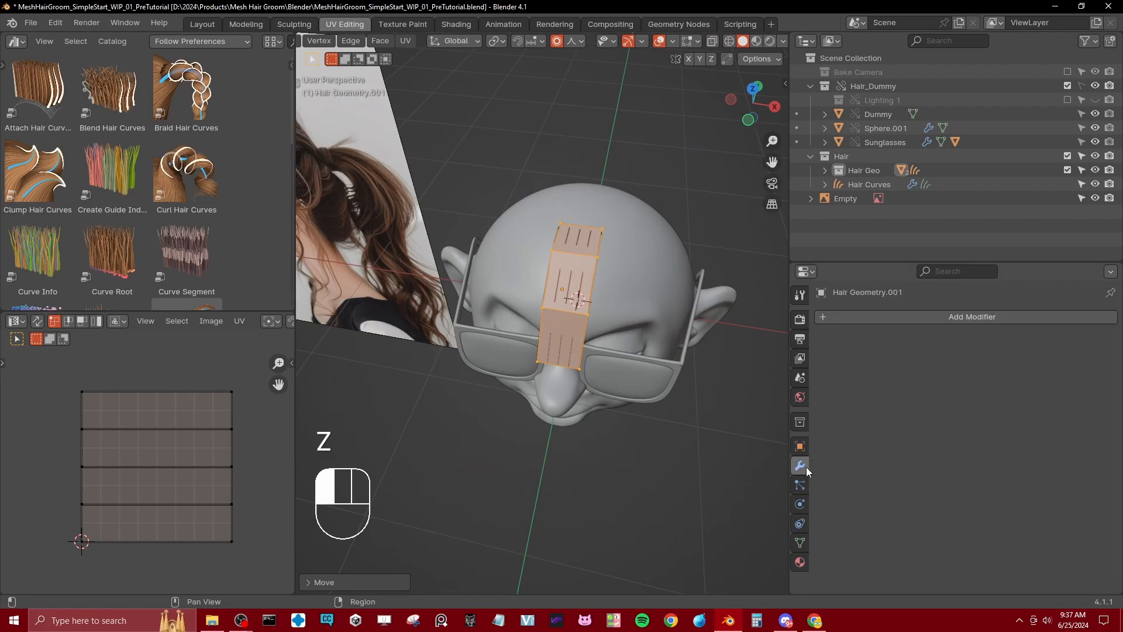
pyautogui.click(864, 315)
pyautogui.moveTo(831, 336)
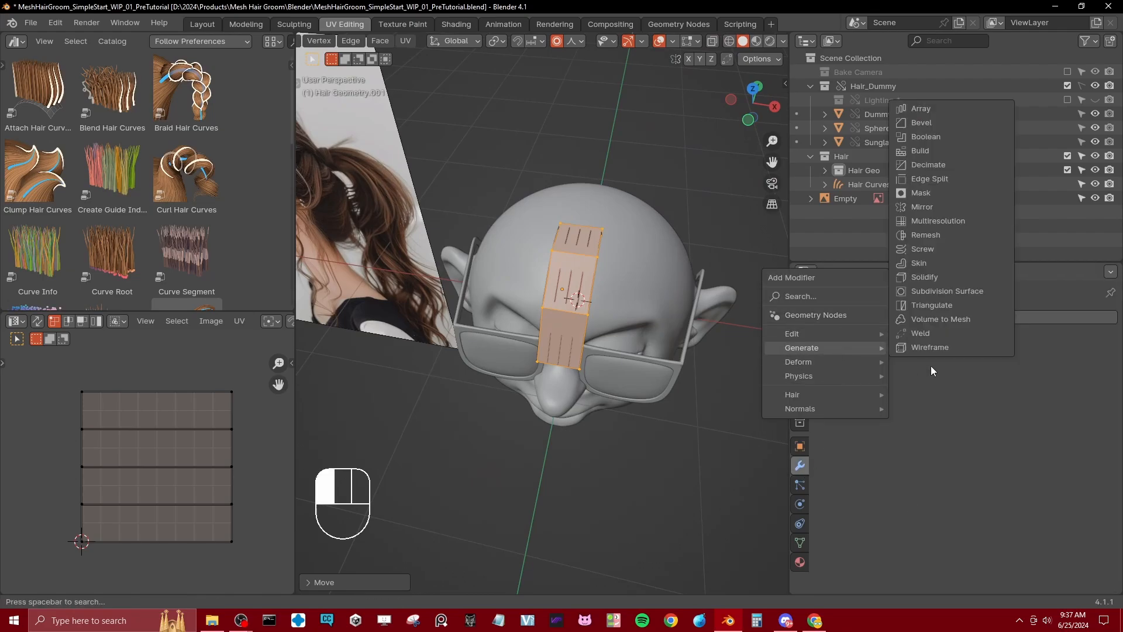
pyautogui.click(930, 199)
# Step: Select the strip's lengthwise edge on the negative X side and set its local median X to 0 m
pyautogui.moveTo(503, 279); pyautogui.dragTo(559, 294, button='middle')
pyautogui.click(550, 271)
pyautogui.keyDown('alt'); pyautogui.keyDown('shift'); pyautogui.click(549, 288); pyautogui.keyUp('shift'); pyautogui.keyUp('alt')
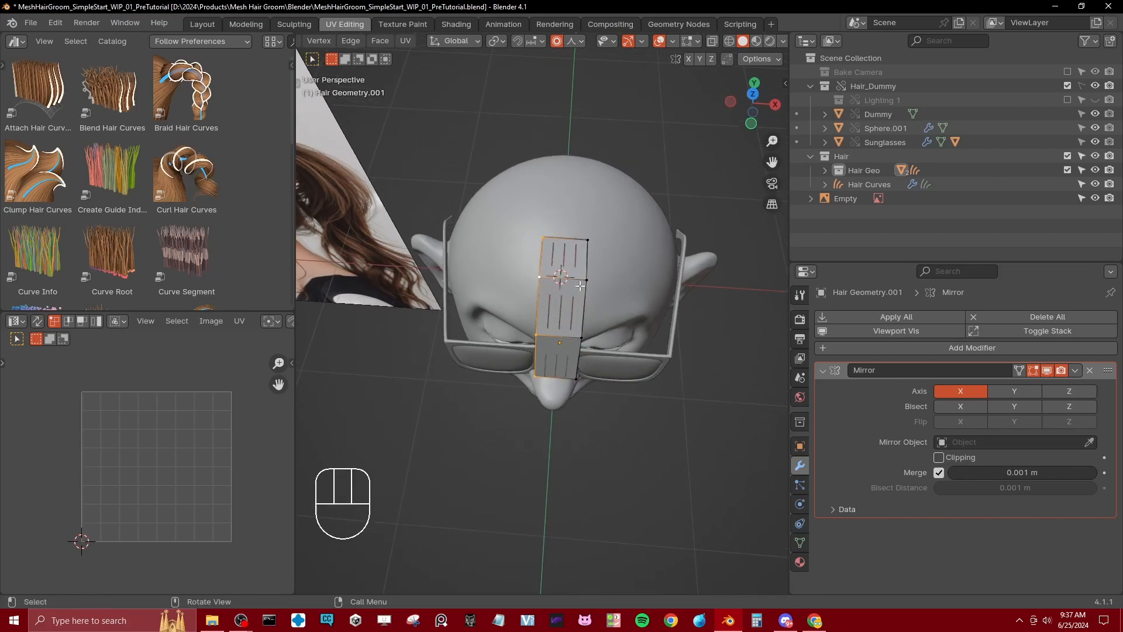
pyautogui.press('n')
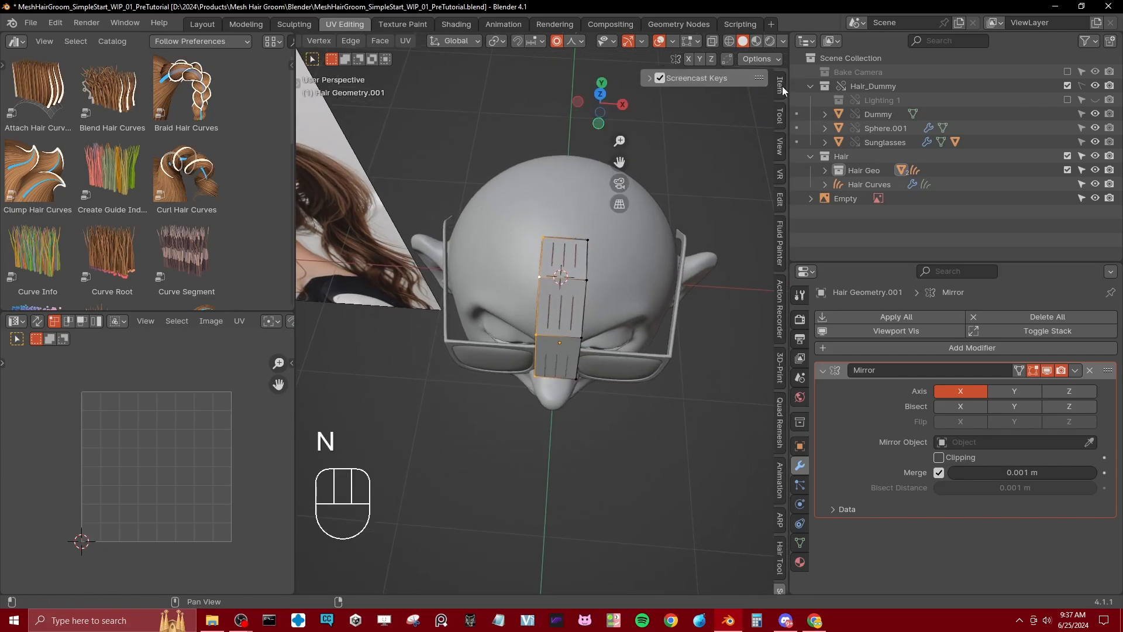
pyautogui.click(780, 88)
pyautogui.click(705, 112)
pyautogui.write('0')
pyautogui.press('Return')
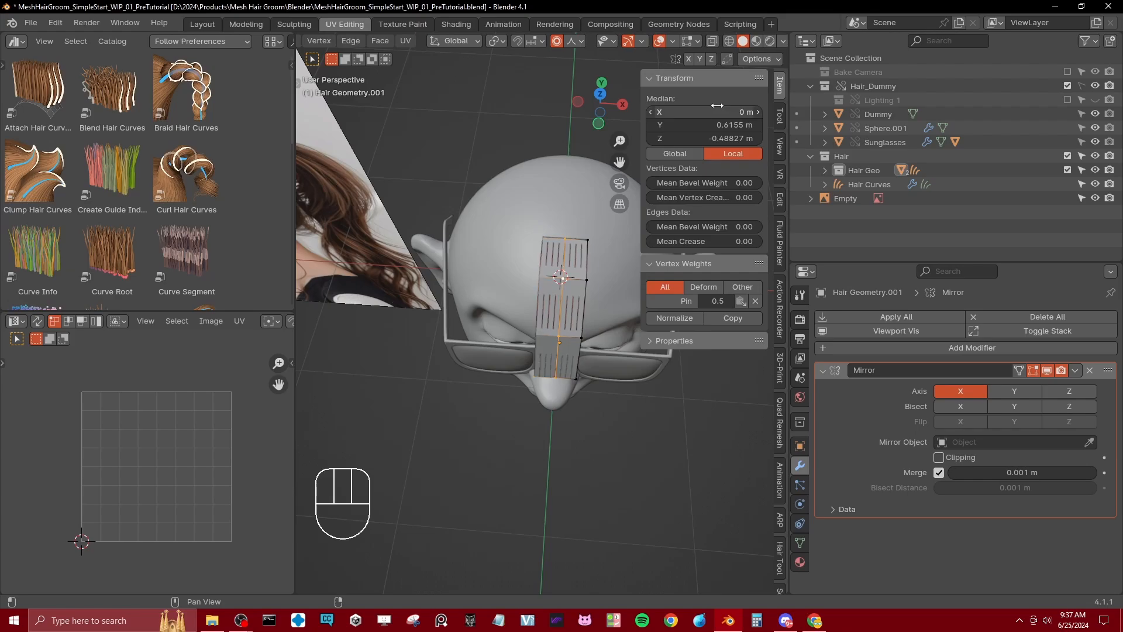
# Step: Select the strip's outer lengthwise edge, switch to top view, hide the sidebar and widen the viewport
pyautogui.keyDown('shift'); pyautogui.moveTo(522, 313); pyautogui.dragTo(500, 313, button='middle'); pyautogui.keyUp('shift')
pyautogui.keyDown('shift'); pyautogui.moveTo(576, 246); pyautogui.dragTo(553, 257, button='middle'); pyautogui.keyUp('shift')
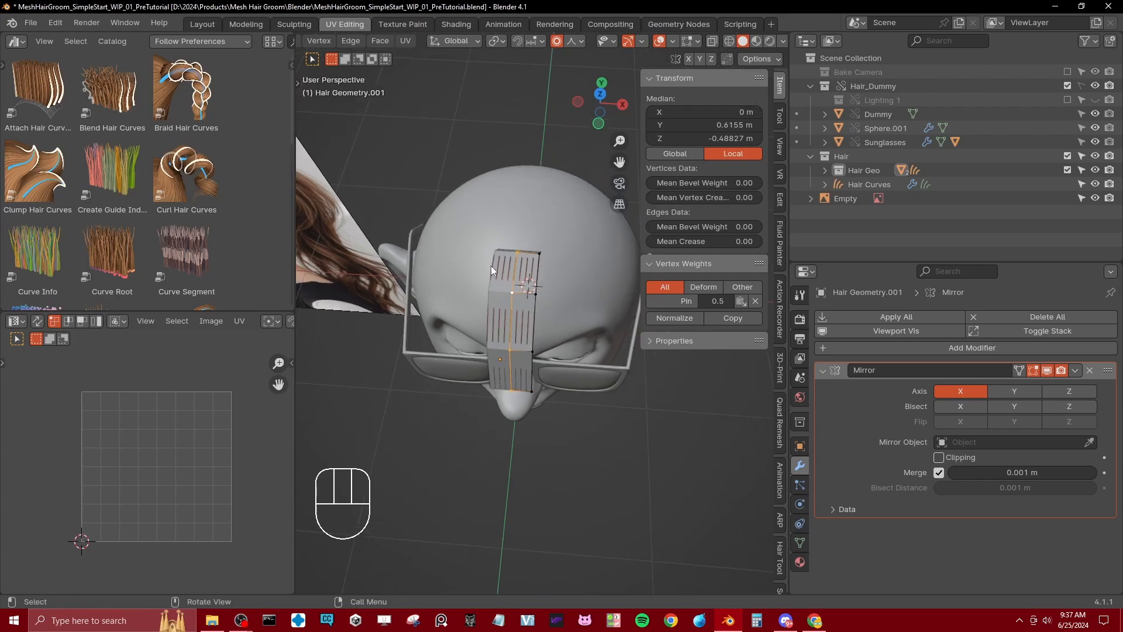
pyautogui.moveTo(510, 295); pyautogui.dragTo(495, 301, button='middle')
pyautogui.click(529, 311)
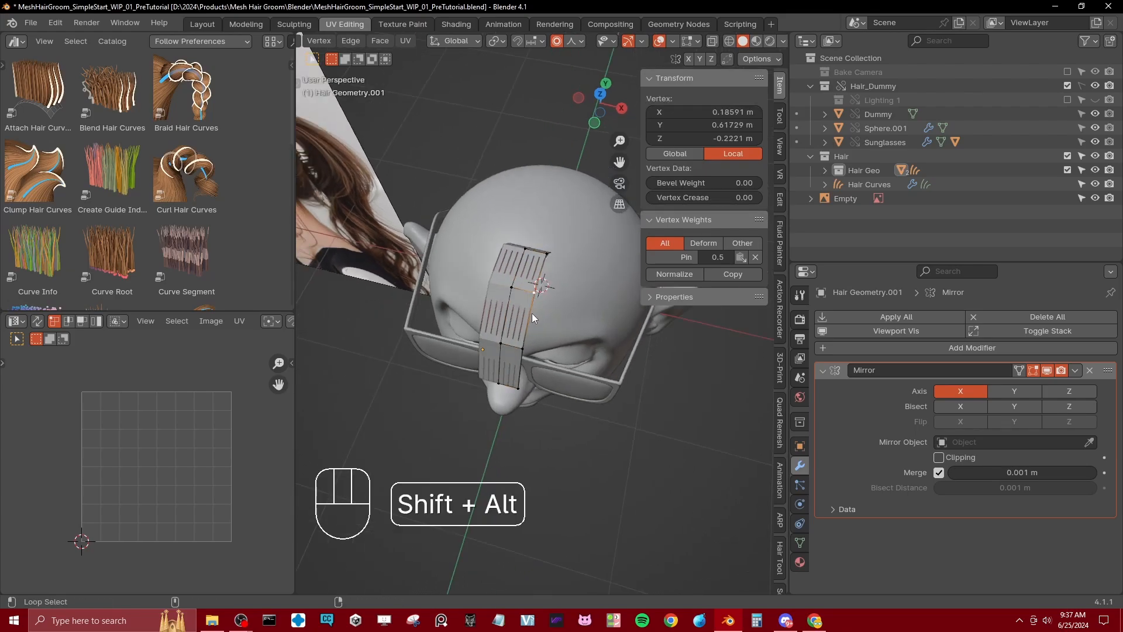
pyautogui.keyDown('alt'); pyautogui.keyDown('shift'); pyautogui.click(532, 313); pyautogui.keyUp('shift'); pyautogui.keyUp('alt')
pyautogui.press('KP_7')
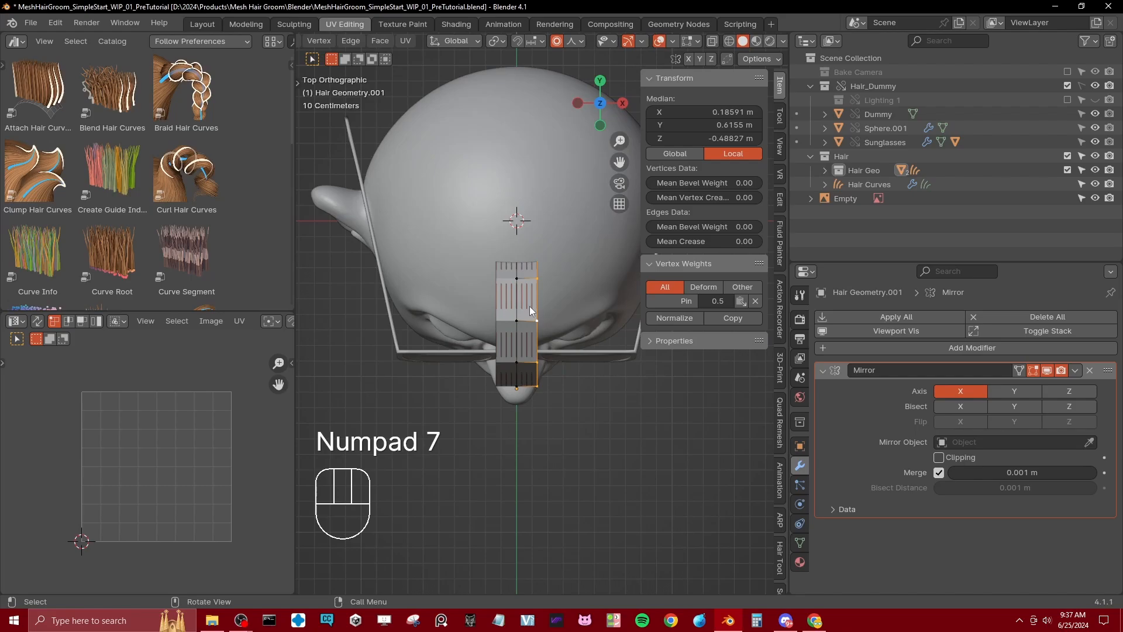
pyautogui.press('.')
pyautogui.keyDown('shift'); pyautogui.moveTo(532, 311); pyautogui.dragTo(508, 315, button='middle'); pyautogui.keyUp('shift')
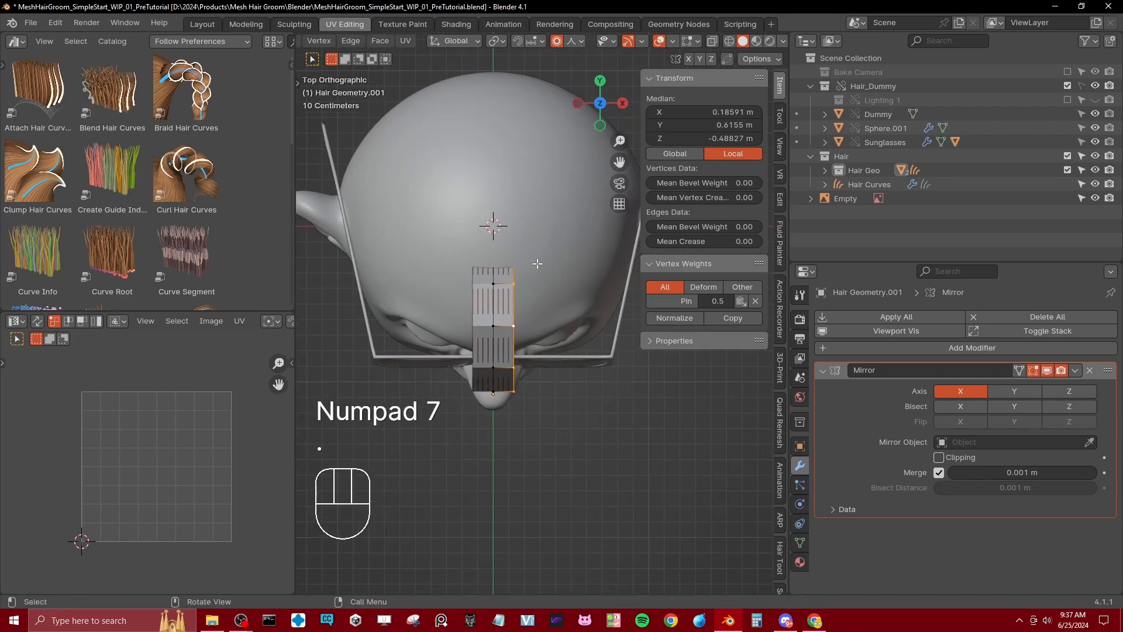
pyautogui.press('n')
pyautogui.moveTo(789, 475); pyautogui.dragTo(892, 474)
pyautogui.keyDown('shift'); pyautogui.moveTo(593, 350); pyautogui.dragTo(589, 378, button='middle'); pyautogui.keyUp('shift')
# Step: With proportional editing off, move and rotate the outer edge outward and back toward the side of the head
pyautogui.press('g')
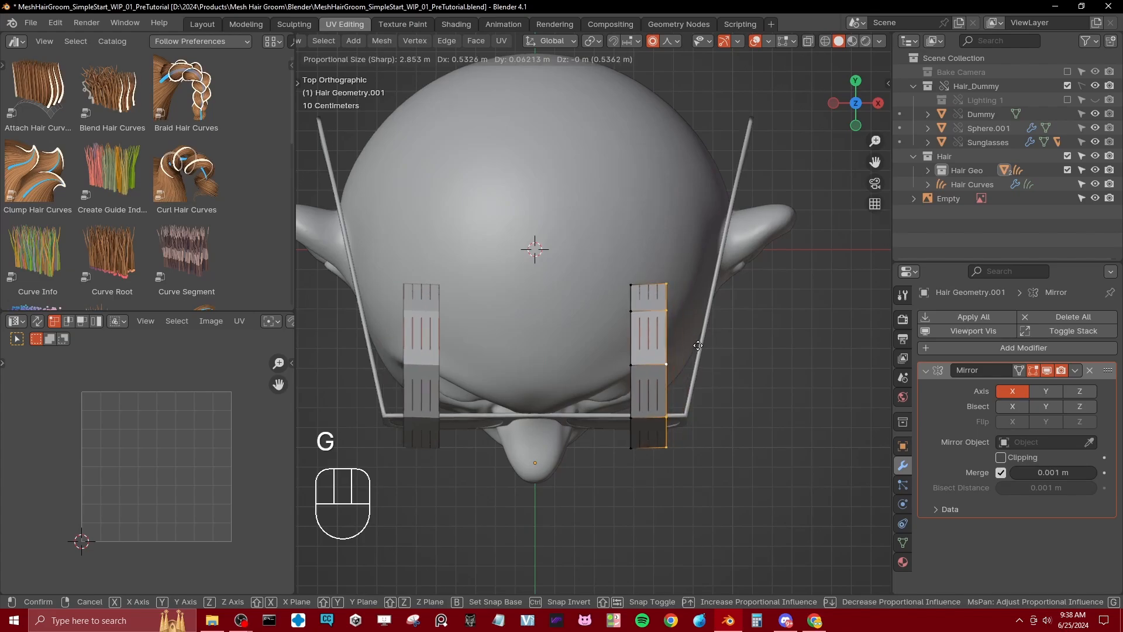
pyautogui.press('Escape')
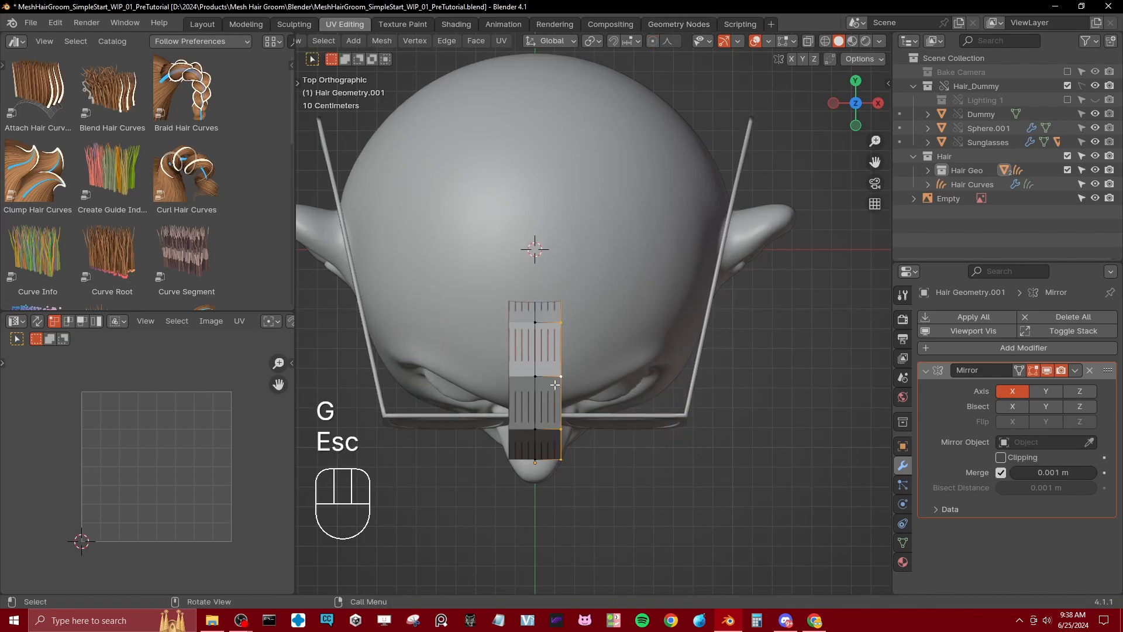
pyautogui.press('g')
pyautogui.press('r')
pyautogui.press('g')
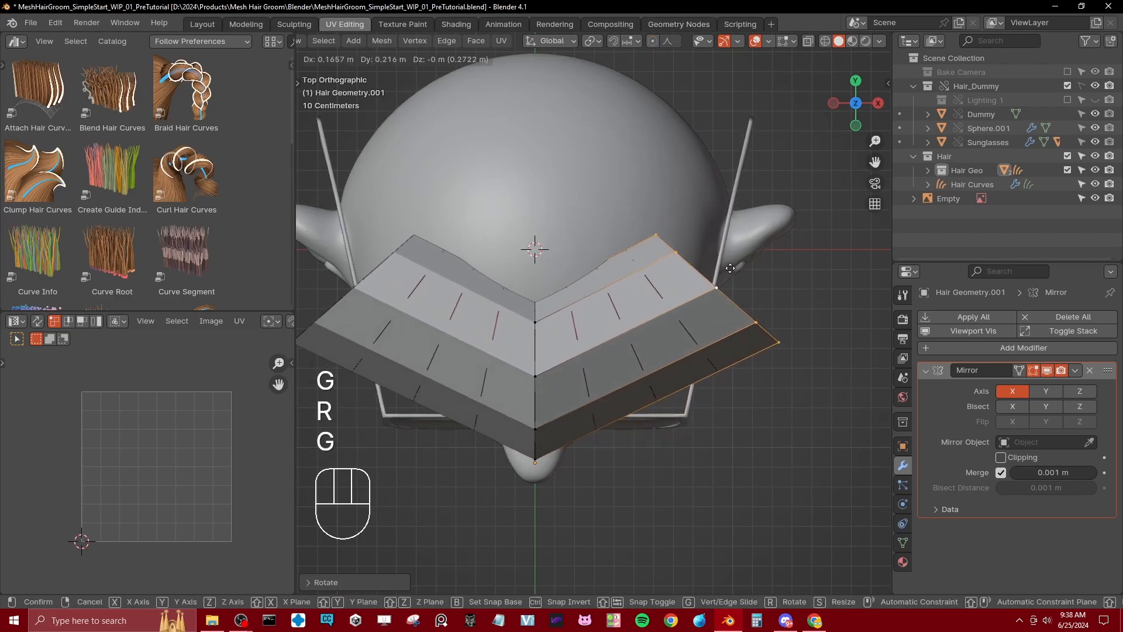
pyautogui.click(732, 264)
# Step: Add a lengthwise loop cut through the middle of the widened strip and move it forward to round the shape
pyautogui.hotkey('ctrl', 'r')
pyautogui.doubleClick(662, 344)
pyautogui.press('g')
pyautogui.click(680, 413)
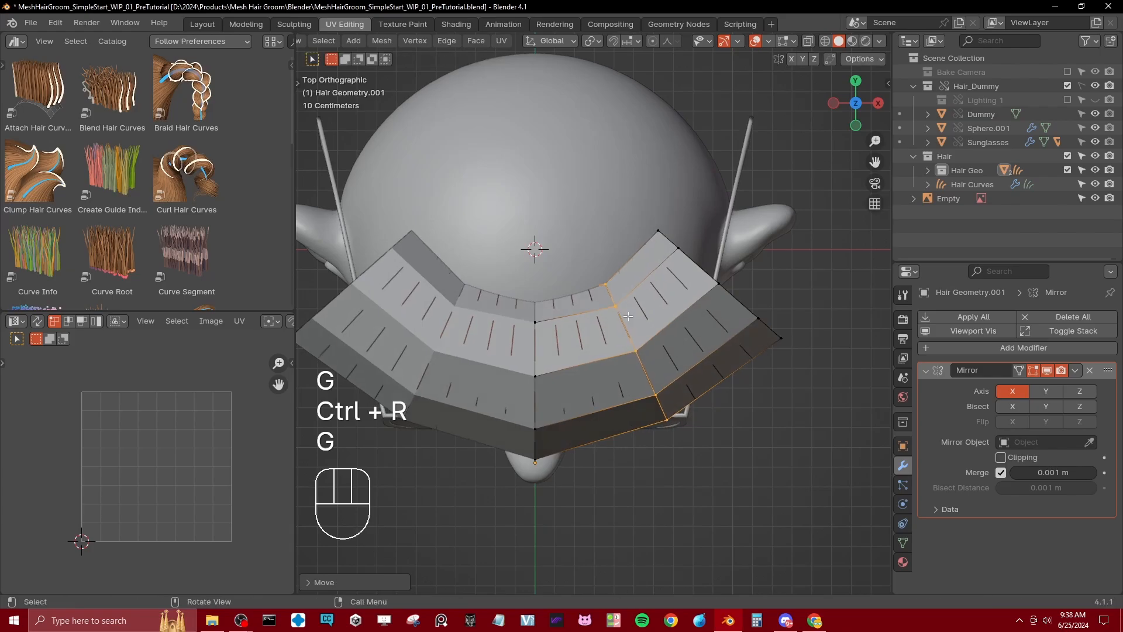
# Step: Select the strip's outer side edge and move it in several views to follow the side of the head above the ear
pyautogui.moveTo(627, 316); pyautogui.dragTo(706, 254, button='middle')
pyautogui.click(663, 292)
pyautogui.keyDown('alt'); pyautogui.keyDown('shift'); pyautogui.click(669, 293); pyautogui.keyUp('shift'); pyautogui.keyUp('alt')
pyautogui.press('g')
pyautogui.click(699, 293)
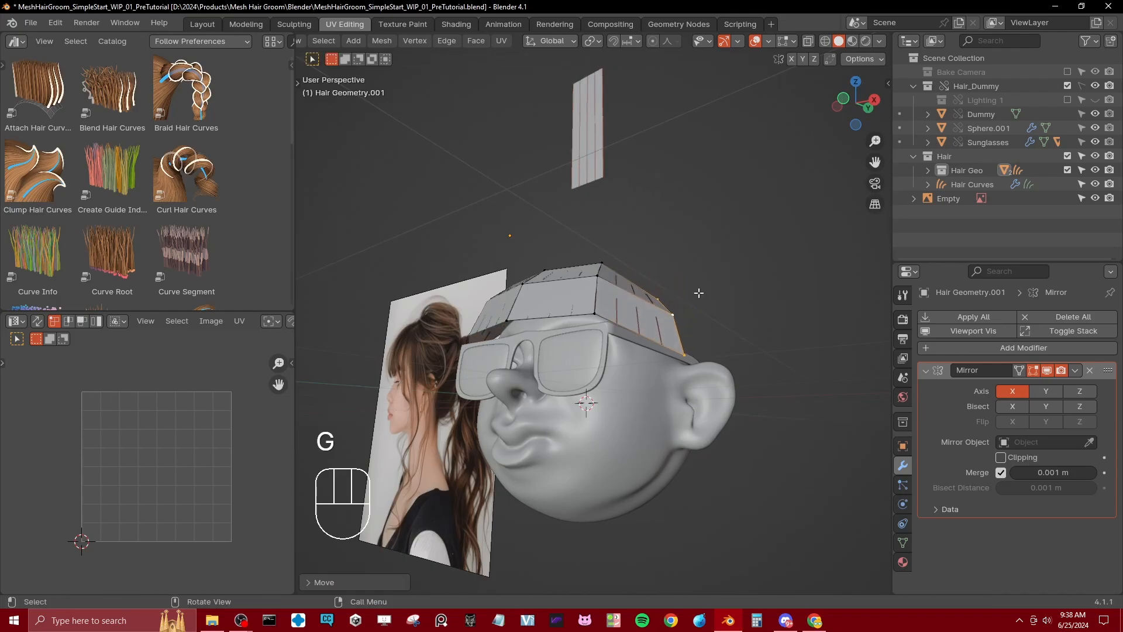
pyautogui.moveTo(699, 293); pyautogui.dragTo(611, 339, button='middle')
pyautogui.press('g')
pyautogui.click(697, 298)
pyautogui.press('g')
pyautogui.click(705, 326)
# Step: Reposition the strip's inner edges to follow the curve of the head, leave Edit Mode and save the file
pyautogui.keyDown('alt'); pyautogui.click(590, 294); pyautogui.keyUp('alt')
pyautogui.moveTo(591, 293); pyautogui.dragTo(615, 274, button='middle')
pyautogui.press('g')
pyautogui.click(559, 283)
pyautogui.press('g')
pyautogui.click(621, 279)
pyautogui.press('Tab')
pyautogui.hotkey('ctrl', 's')
# Step: Collapse the Mirror modifier and add a Subdivision Surface modifier to the front hair strip
pyautogui.moveTo(597, 333); pyautogui.dragTo(611, 337, button='middle')
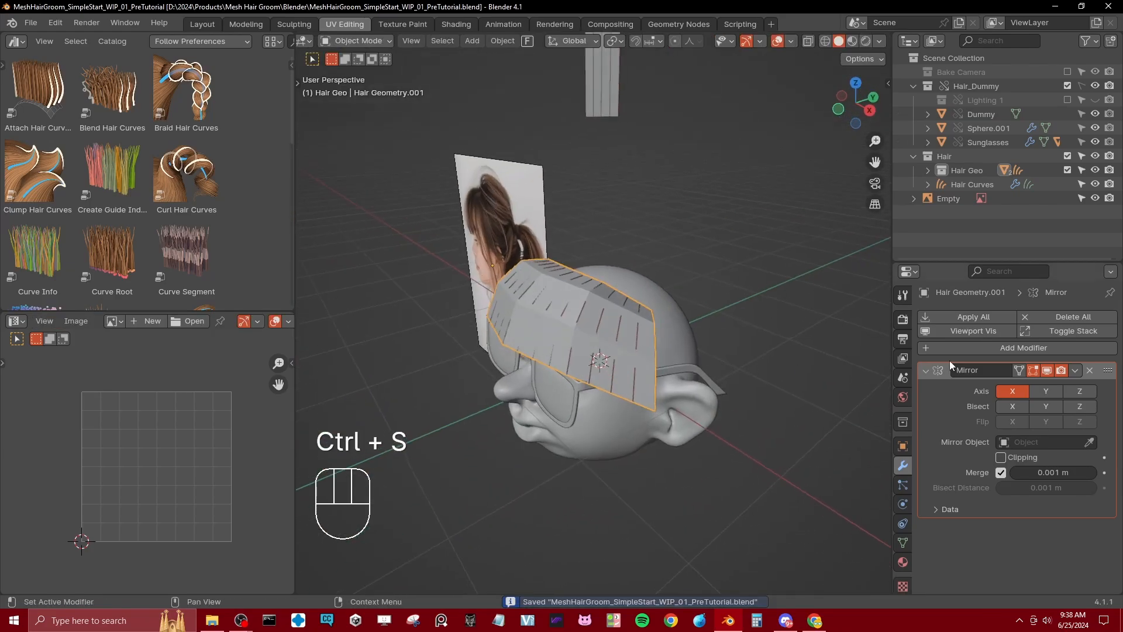
pyautogui.click(924, 372)
pyautogui.click(959, 347)
pyautogui.moveTo(933, 346)
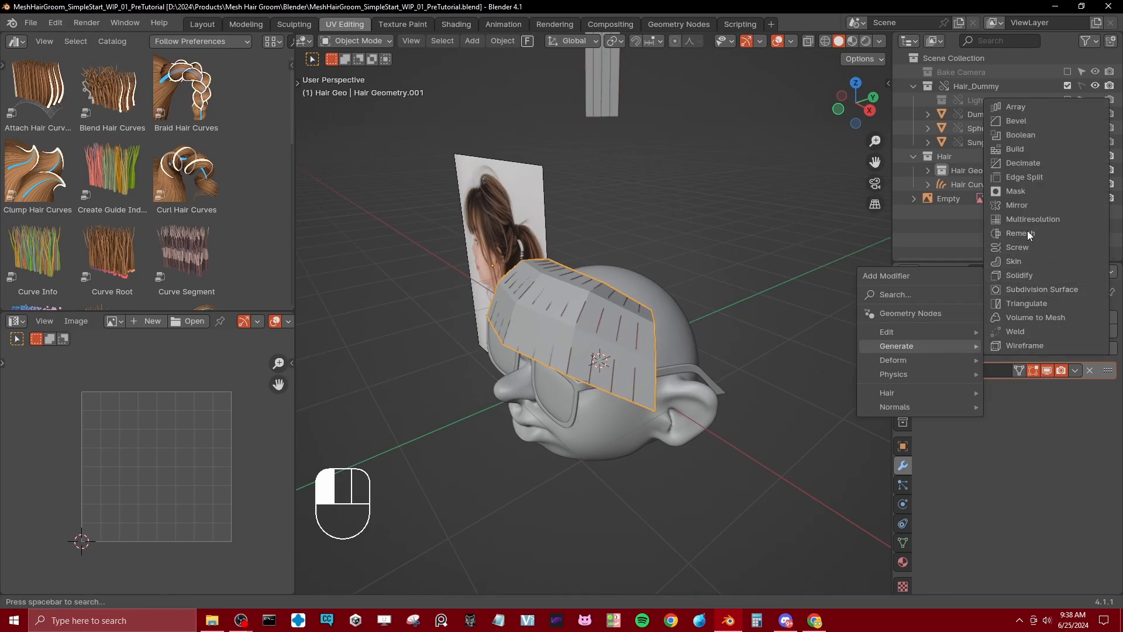
pyautogui.click(1033, 289)
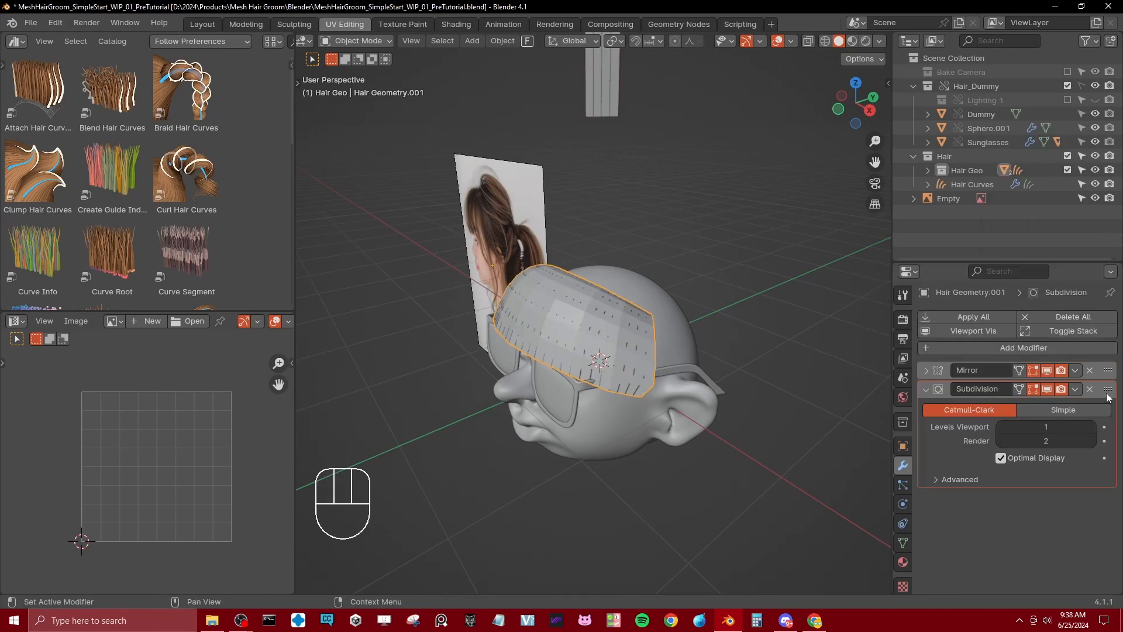
# Step: Shade the front hair strip smooth and hide it to examine the generated hair curves around the forehead
pyautogui.moveTo(535, 348); pyautogui.dragTo(657, 360, button='middle')
pyautogui.rightClick(592, 307)
pyautogui.click(592, 308)
pyautogui.press('h')
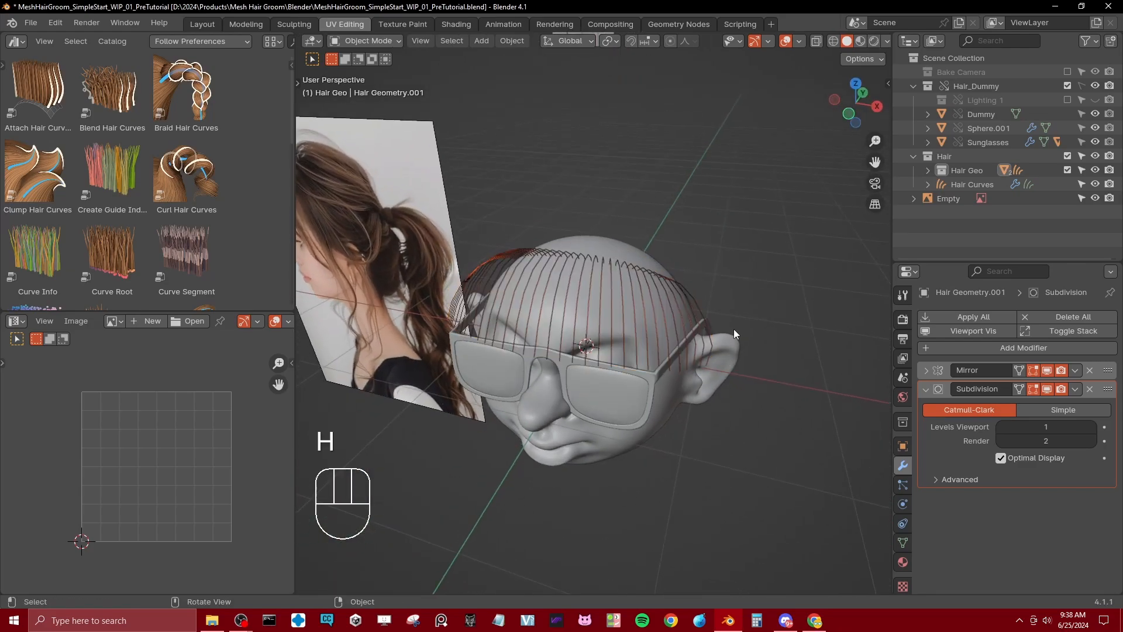
pyautogui.moveTo(733, 329); pyautogui.dragTo(597, 305, button='middle')
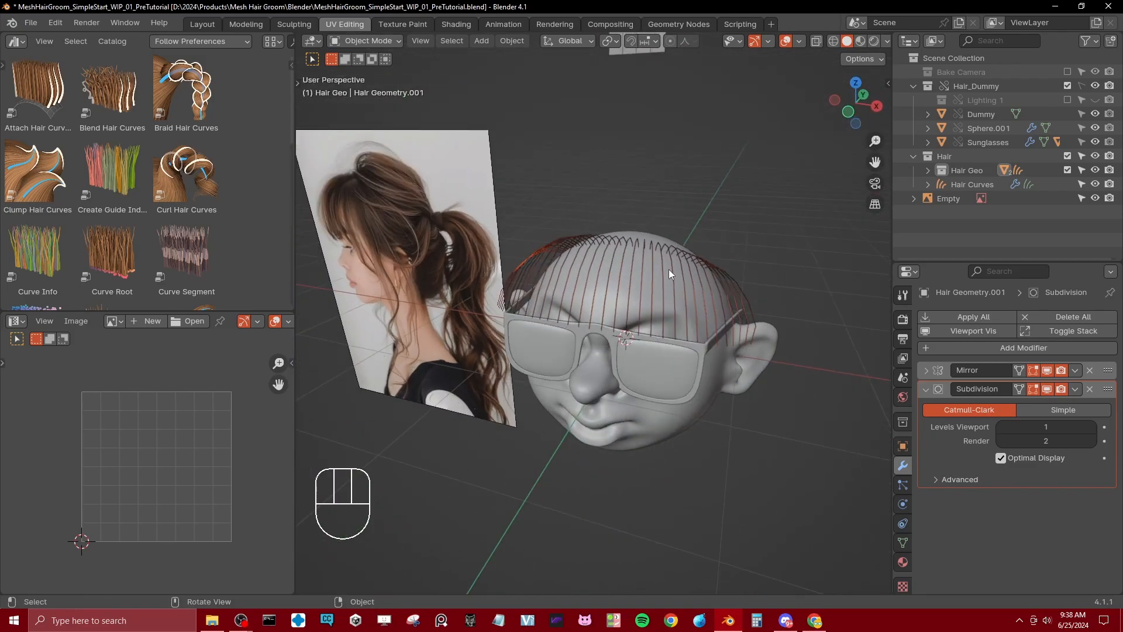
pyautogui.moveTo(670, 274); pyautogui.dragTo(606, 291, button='middle')
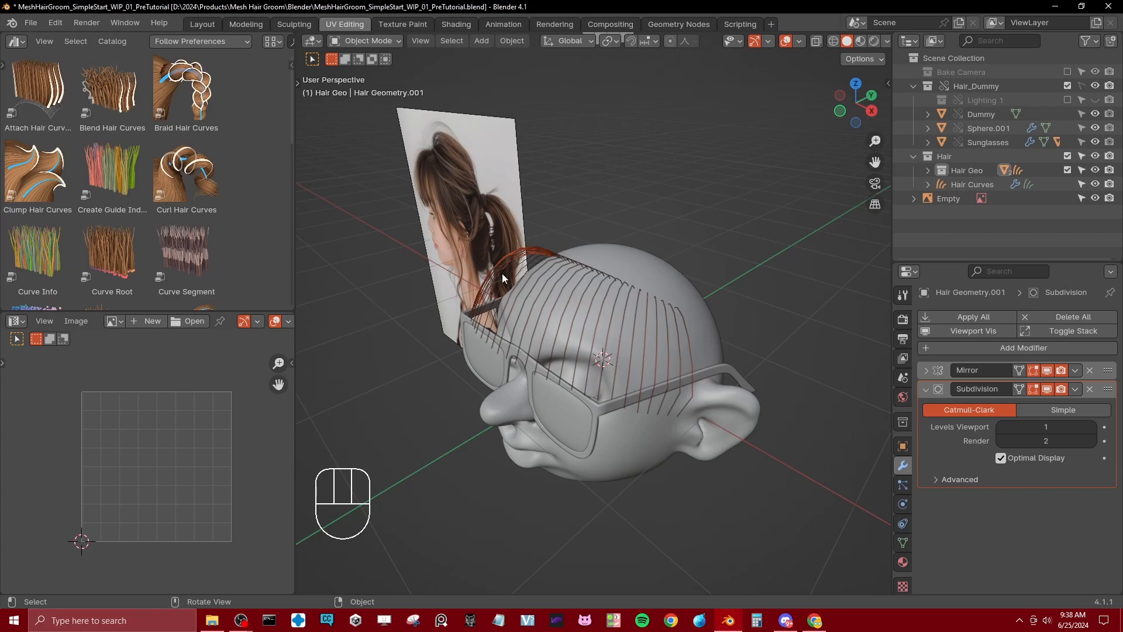
pyautogui.moveTo(590, 311); pyautogui.dragTo(612, 318, button='middle')
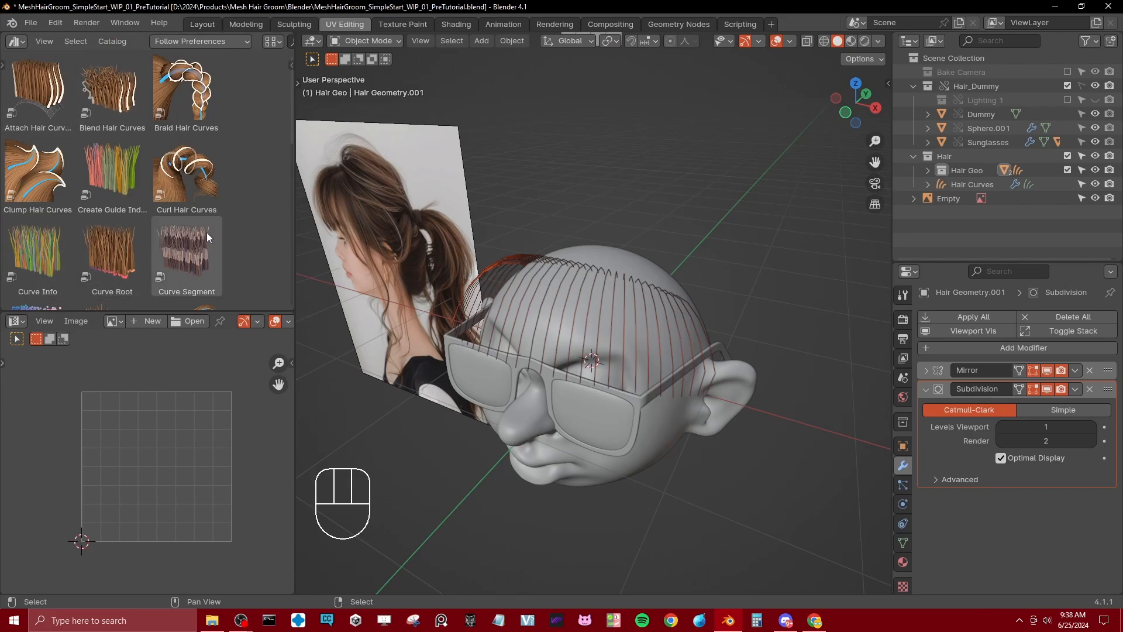
# Step: Apply the Duplicate Hair Curves asset to the hair curves on the dummy head
pyautogui.scroll(-5, 70, 229)
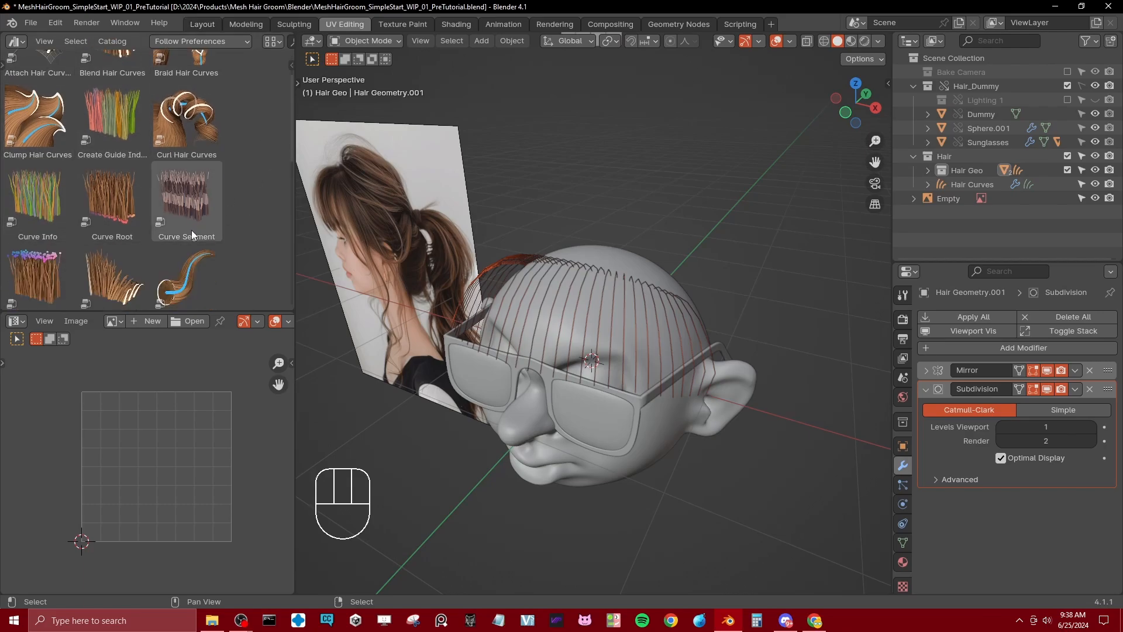
pyautogui.moveTo(187, 199); pyautogui.dragTo(554, 299)
pyautogui.moveTo(553, 299); pyautogui.dragTo(412, 180, button='middle')
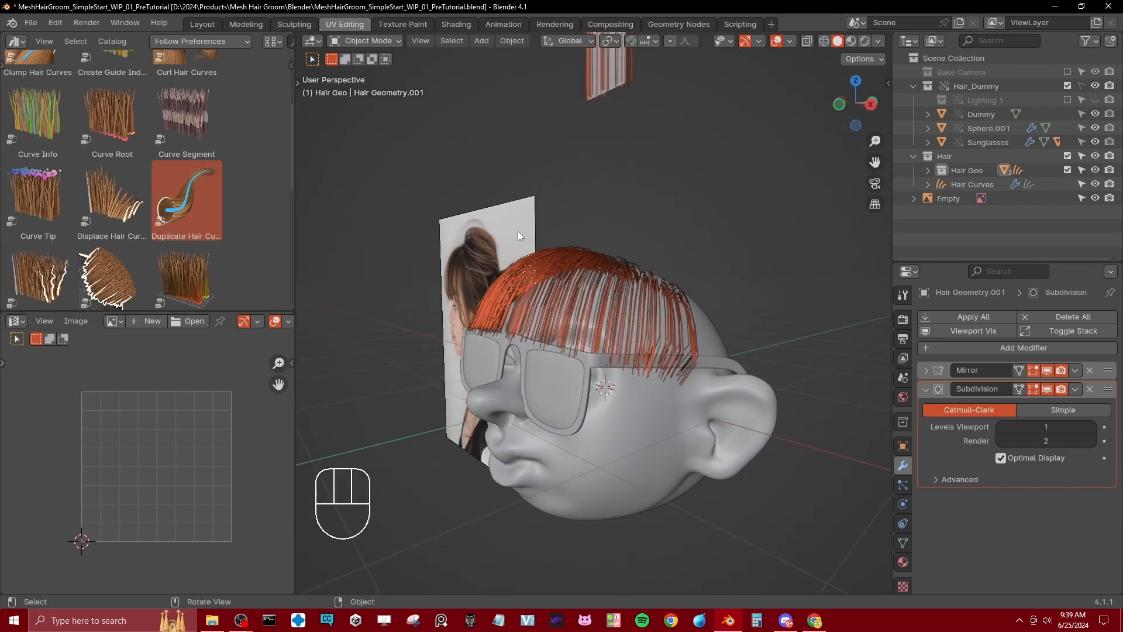
pyautogui.moveTo(517, 236); pyautogui.dragTo(584, 310, button='middle')
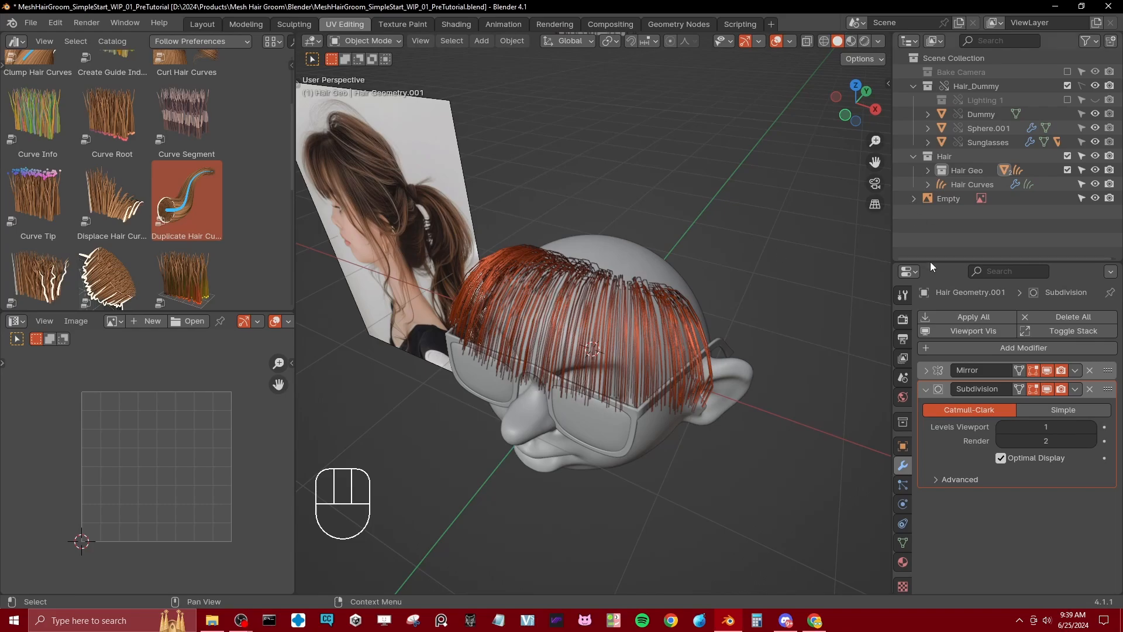
# Step: Select the Hair Curves object and turn off the viewport display of its Duplicate Hair Curves modifier
pyautogui.click(547, 279)
pyautogui.scroll(-5, 963, 465)
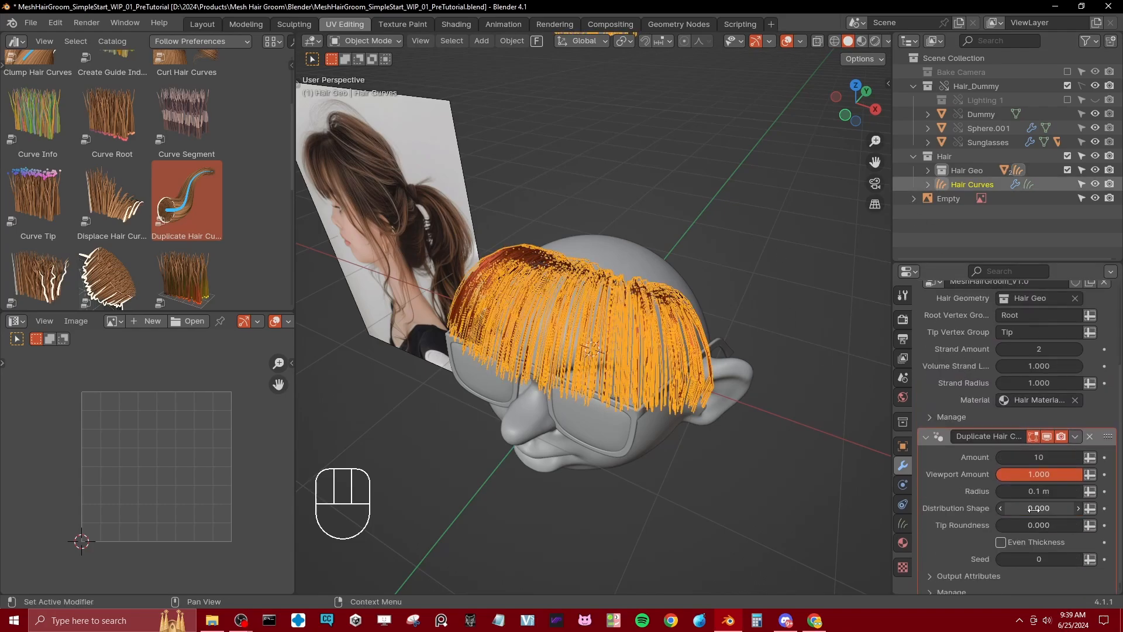
pyautogui.click(1048, 439)
# Step: Unhide the front hair strip and select it
pyautogui.moveTo(761, 375); pyautogui.dragTo(735, 339, button='middle')
pyautogui.hotkey('alt', 'h')
pyautogui.moveTo(760, 262); pyautogui.dragTo(526, 337, button='middle')
pyautogui.click(594, 340)
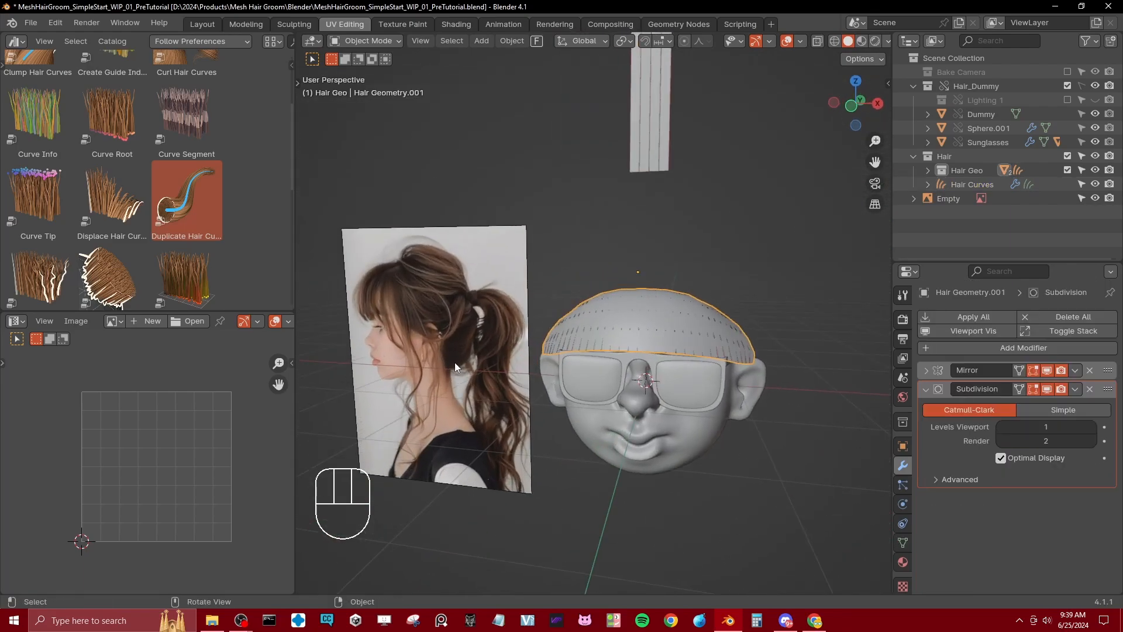
# Step: Annotate the reference photo, outlining the rear hair section up to the ponytail and tracing the dividing line behind the fringe
pyautogui.scroll(4, 679, 342)
pyautogui.keyDown('shift'); pyautogui.moveTo(354, 314); pyautogui.dragTo(599, 340, button='middle'); pyautogui.keyUp('shift')
pyautogui.keyDown('shift'); pyautogui.moveTo(785, 334); pyautogui.dragTo(670, 298, button='middle'); pyautogui.keyUp('shift')
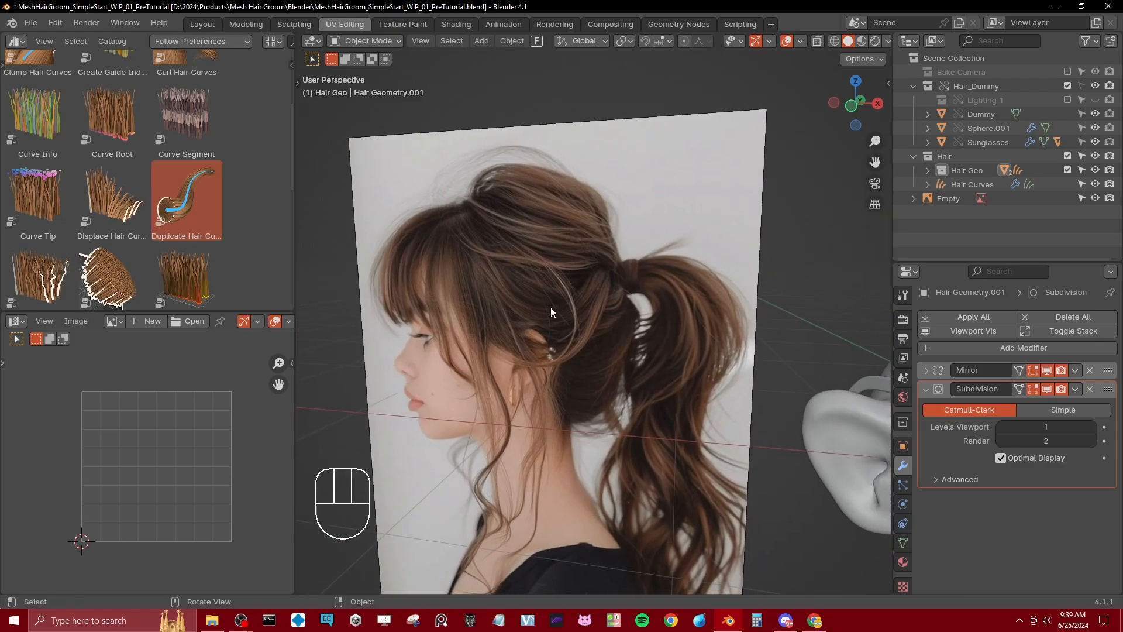
pyautogui.press('t')
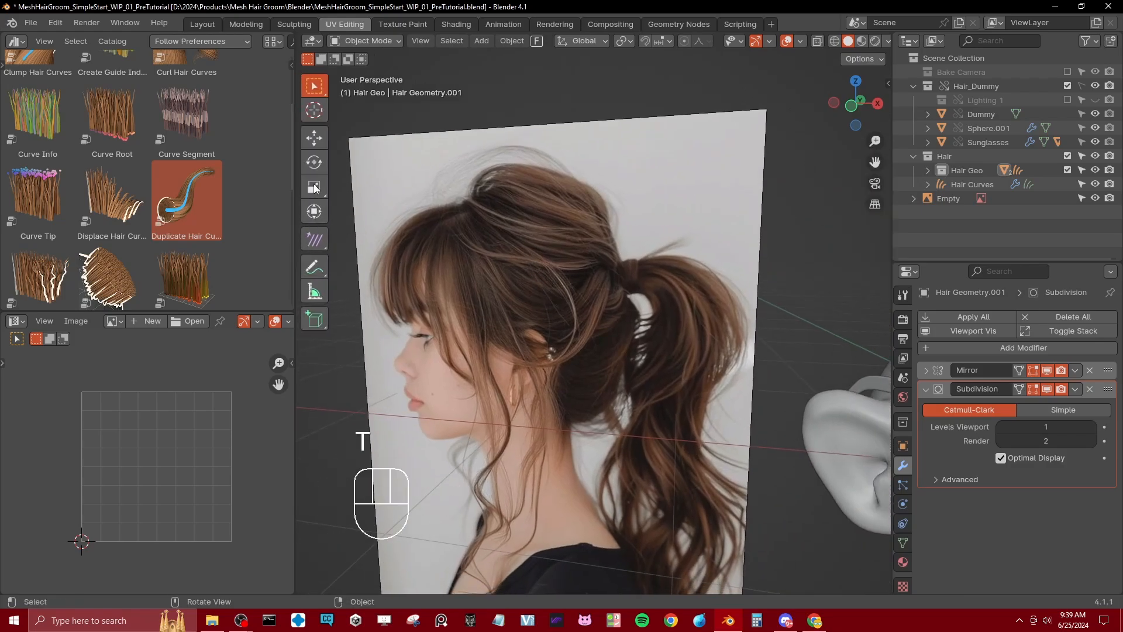
pyautogui.click(314, 267)
pyautogui.moveTo(503, 171); pyautogui.dragTo(480, 193)
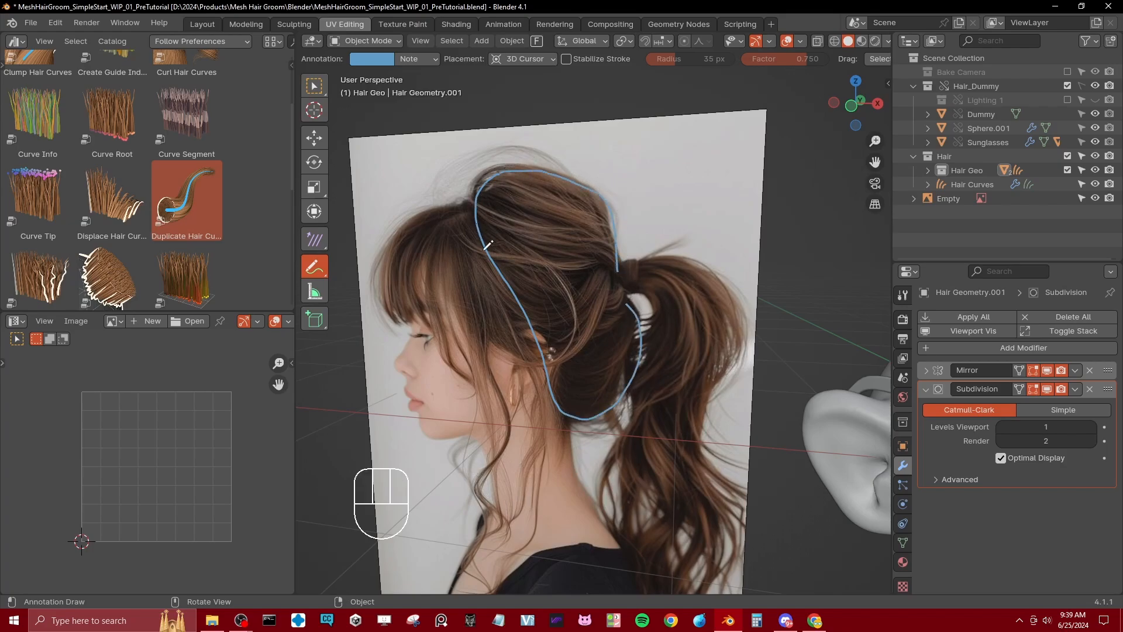
pyautogui.moveTo(467, 214); pyautogui.dragTo(536, 359)
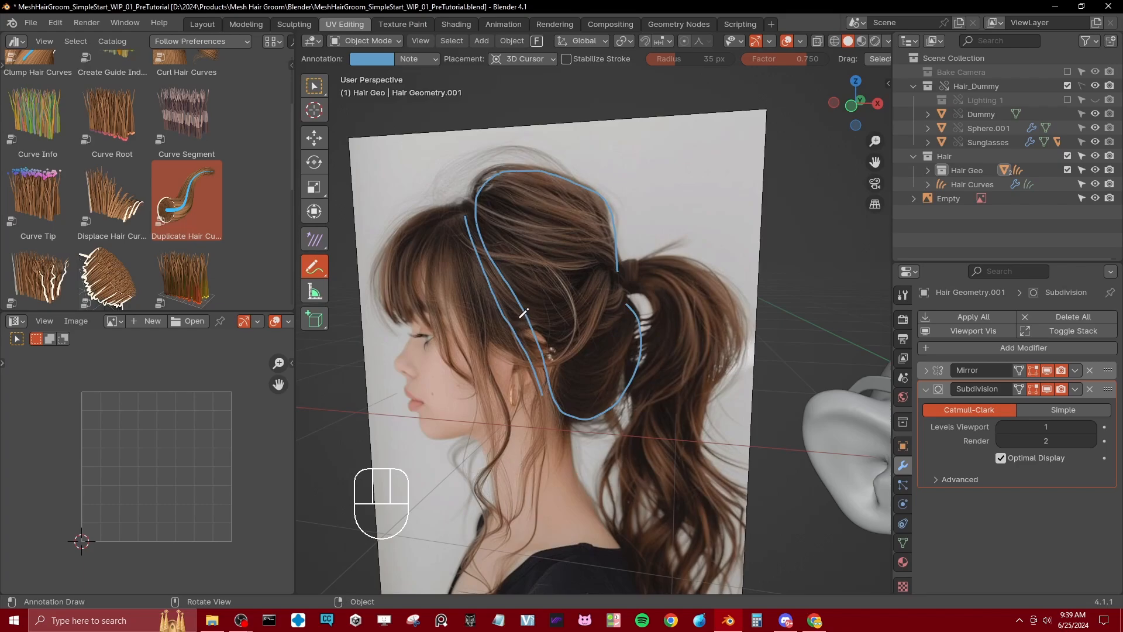
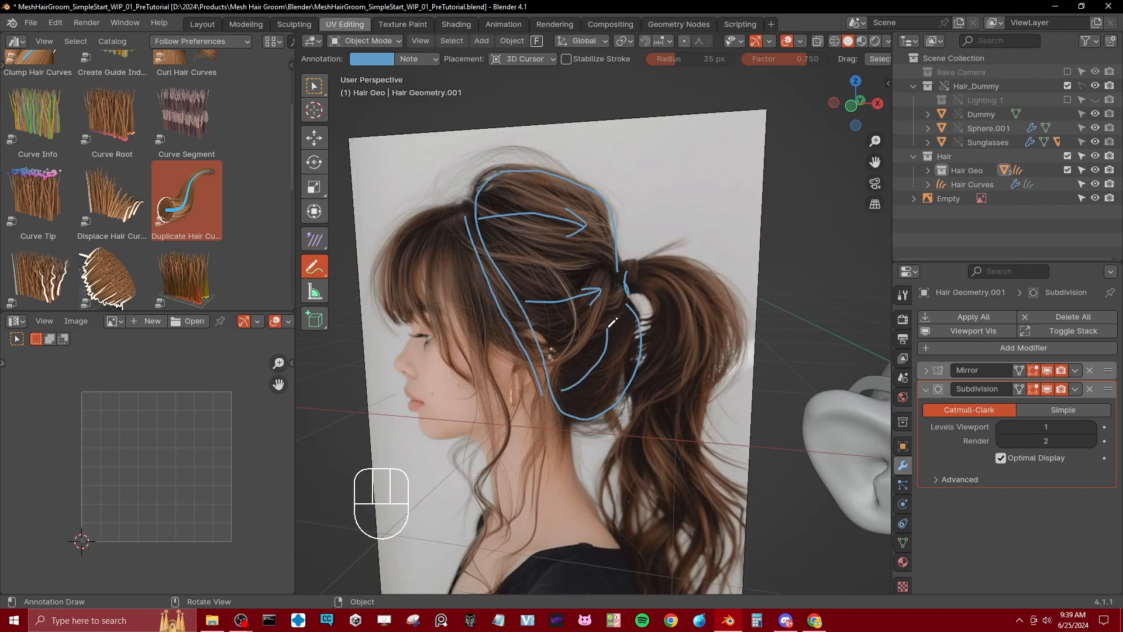
# Step: Annotate the reference photo with curved strokes tracing the ponytail's upper outline and inner flow from the hair tie
pyautogui.scroll(-3, 600, 301)
pyautogui.moveTo(581, 358)
pyautogui.keyDown('ctrl'); pyautogui.mouseDown()
pyautogui.moveTo(544, 304)
pyautogui.moveTo(505, 187)
pyautogui.mouseUp(); pyautogui.keyUp('ctrl')
pyautogui.hotkey('ctrl', 'z')
pyautogui.scroll(2, 627, 313)
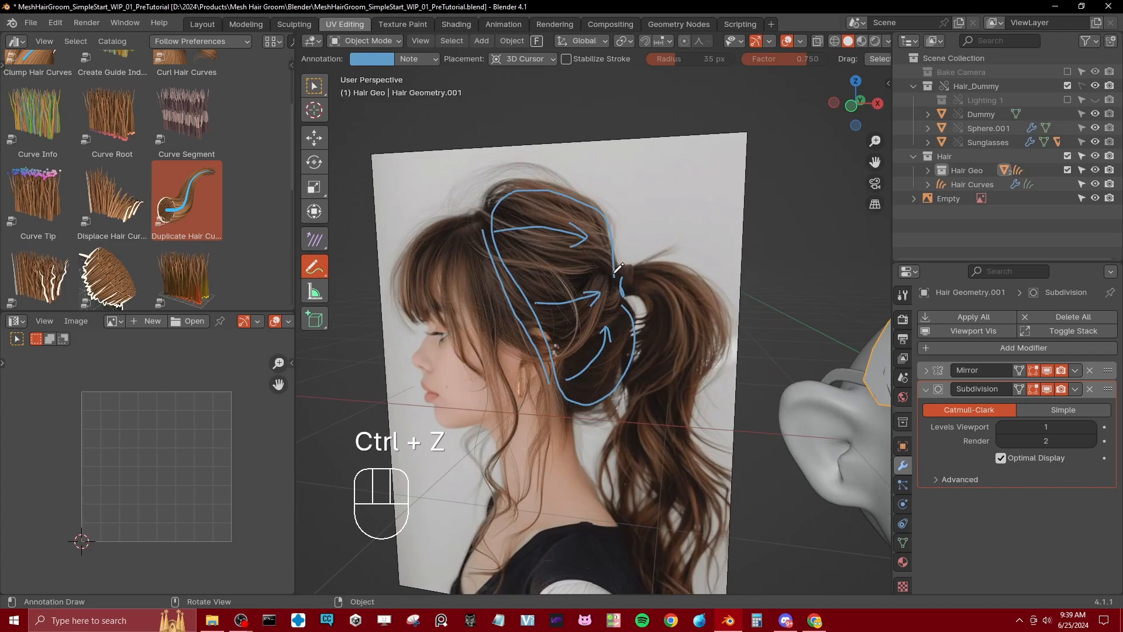
pyautogui.moveTo(642, 292); pyautogui.dragTo(651, 350)
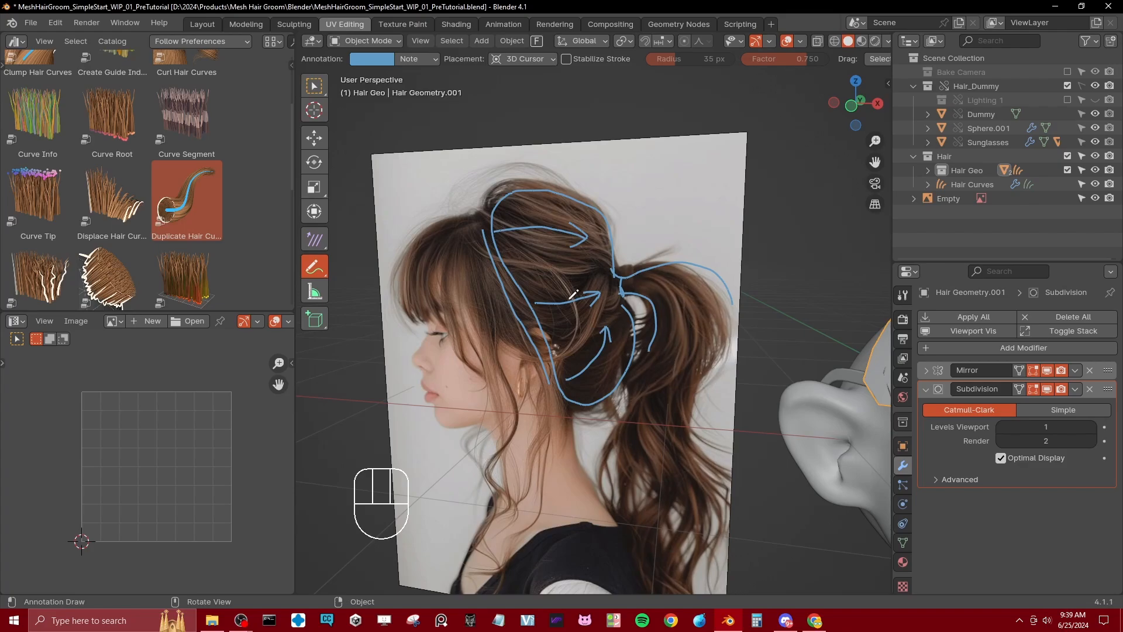
# Step: Erase the annotation strokes from the reference photo and switch back to the Select tool
pyautogui.scroll(-4, 629, 263)
pyautogui.keyDown('ctrl'); pyautogui.click(549, 269); pyautogui.keyUp('ctrl')
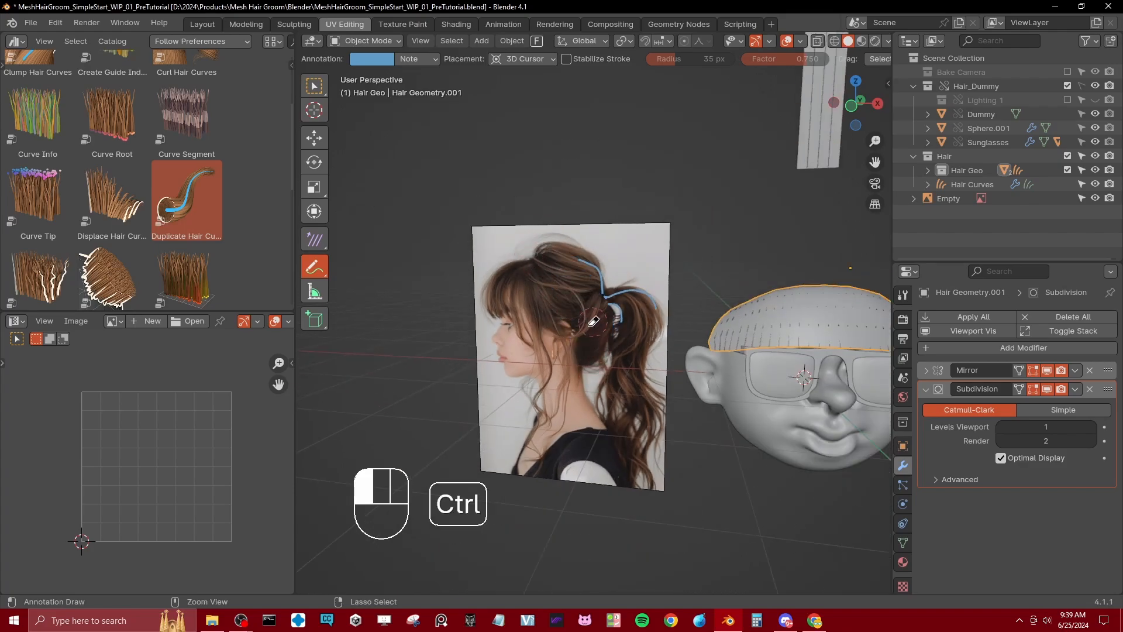
pyautogui.scroll(-3, 631, 316)
pyautogui.press('w')
# Step: Duplicate the flat hair strip floating above the dummy head, leaving the copy in place
pyautogui.moveTo(631, 316)
pyautogui.mouseDown(button='middle')
pyautogui.moveTo(564, 335)
pyautogui.moveTo(581, 367)
pyautogui.moveTo(579, 349)
pyautogui.mouseUp(button='middle')
pyautogui.click(578, 350)
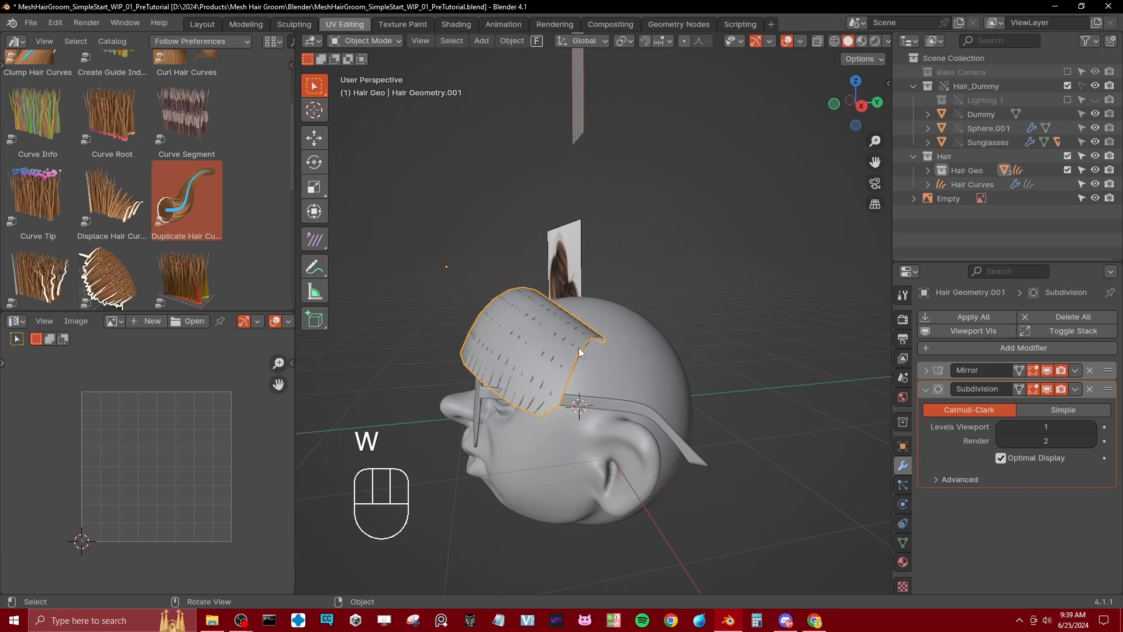
pyautogui.click(578, 347)
pyautogui.click(575, 352)
pyautogui.press('KP_3')
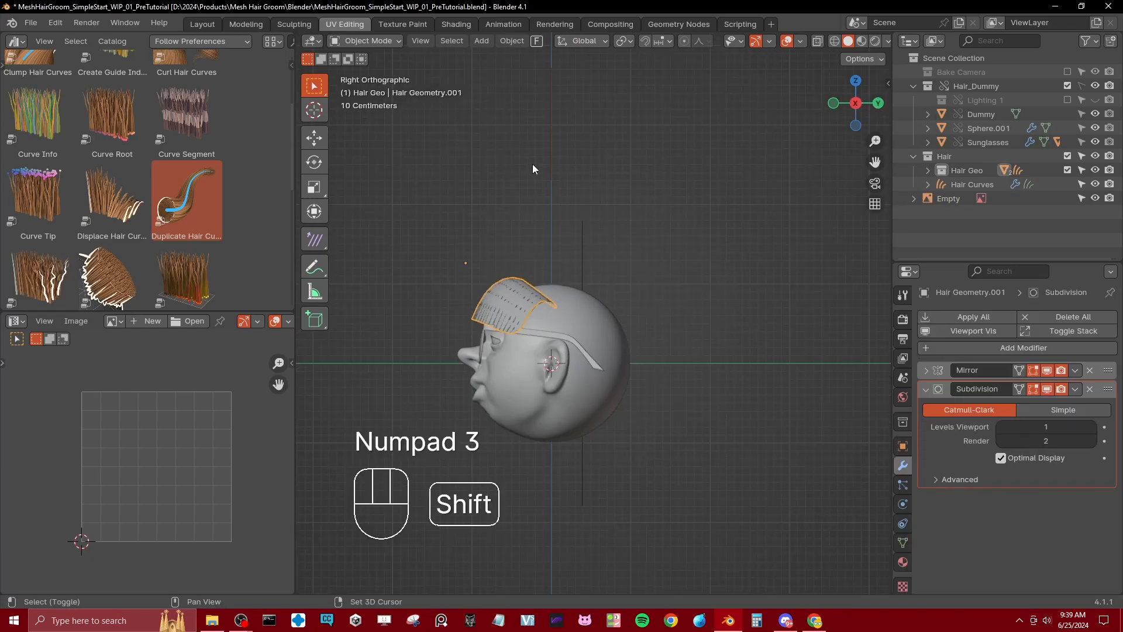
pyautogui.keyDown('shift'); pyautogui.moveTo(532, 164); pyautogui.dragTo(559, 208, button='middle'); pyautogui.keyUp('shift')
pyautogui.moveTo(573, 100); pyautogui.dragTo(602, 110, button='middle')
pyautogui.click(633, 159)
pyautogui.hotkey('shift', 'd')
pyautogui.rightClick(686, 196)
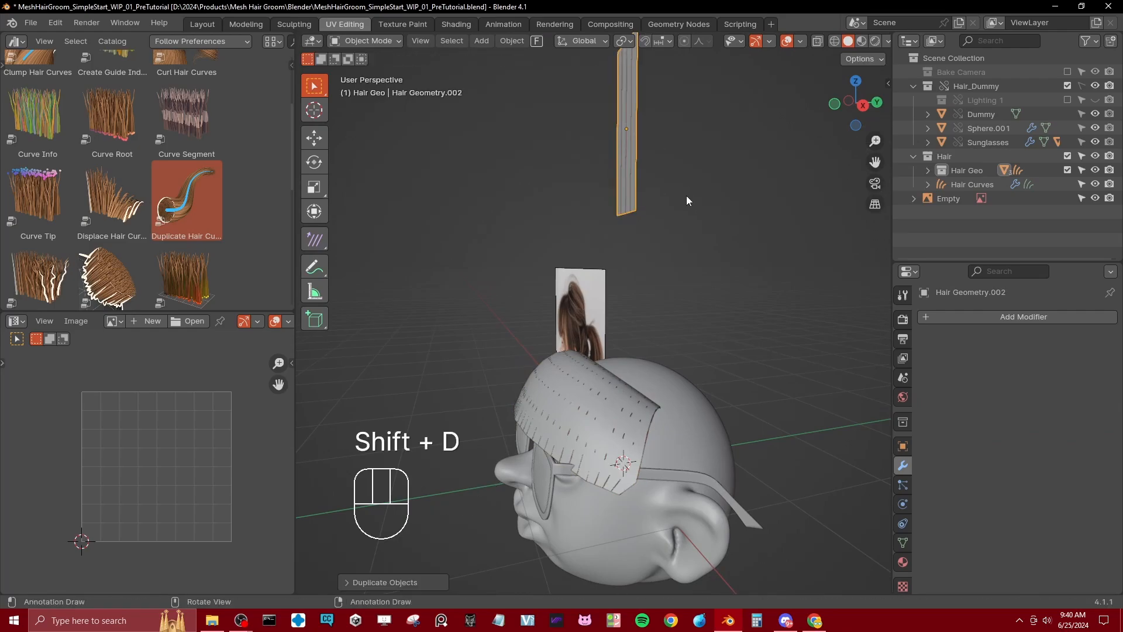
# Step: Move the duplicated strip lower and toward the back of the head in the right side view
pyautogui.press('KP_3')
pyautogui.press('g')
pyautogui.click(719, 238)
pyautogui.moveTo(719, 238); pyautogui.dragTo(717, 203, button='middle')
pyautogui.keyDown('shift'); pyautogui.moveTo(719, 207); pyautogui.dragTo(687, 222, button='middle'); pyautogui.keyUp('shift')
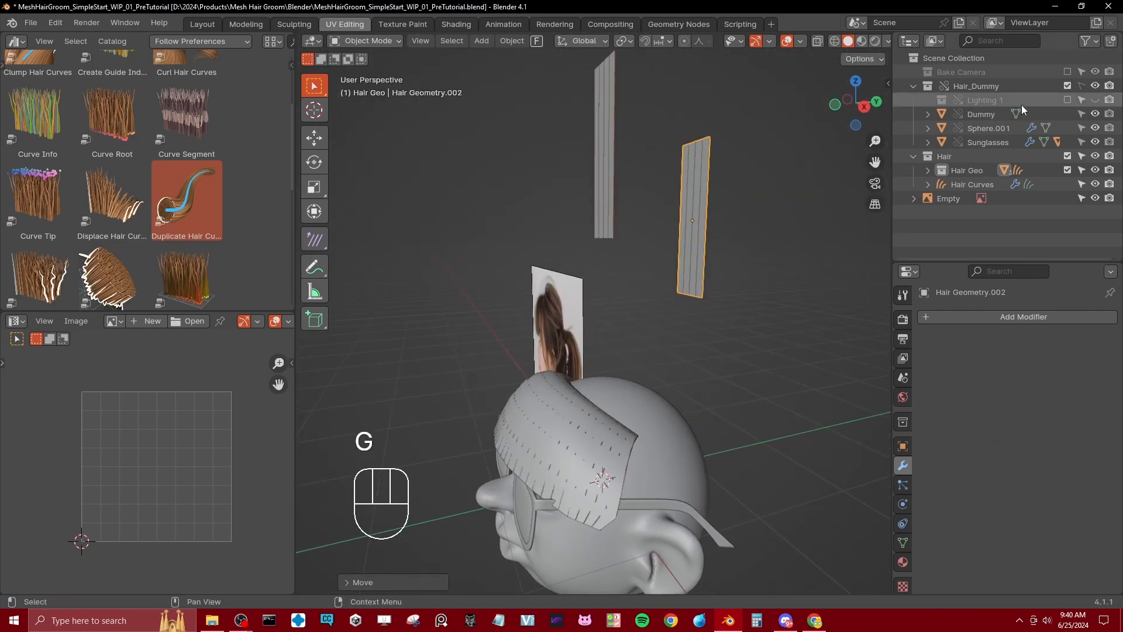
# Step: Move Hair Geometry.002 out to the Hair collection and back into the Hair Geo collection
pyautogui.click(928, 171)
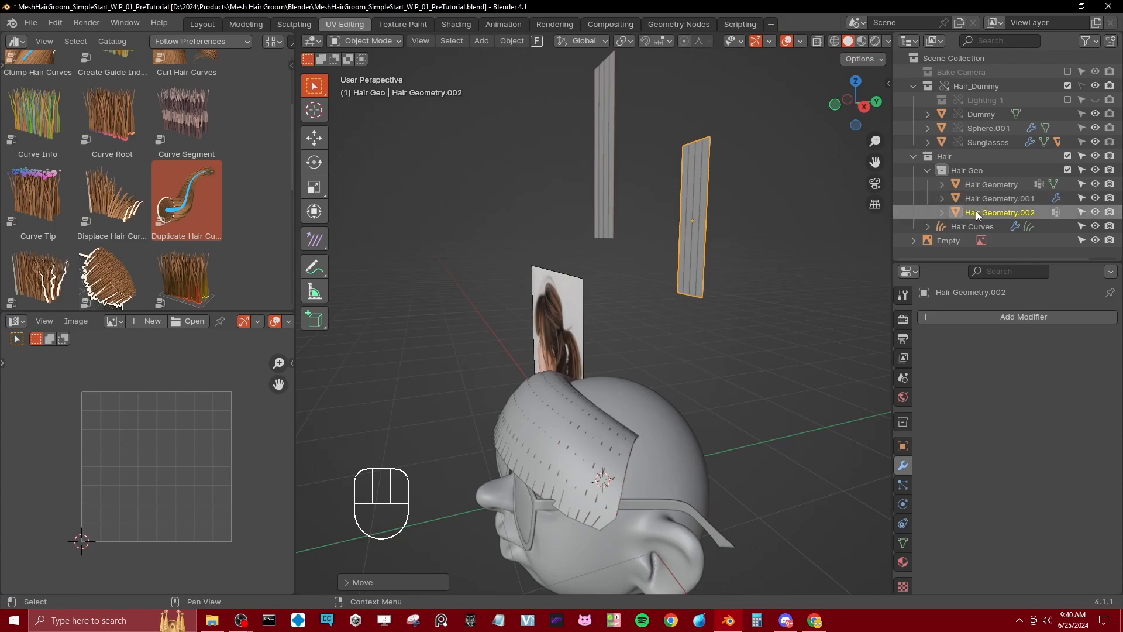
pyautogui.moveTo(976, 212); pyautogui.dragTo(945, 156)
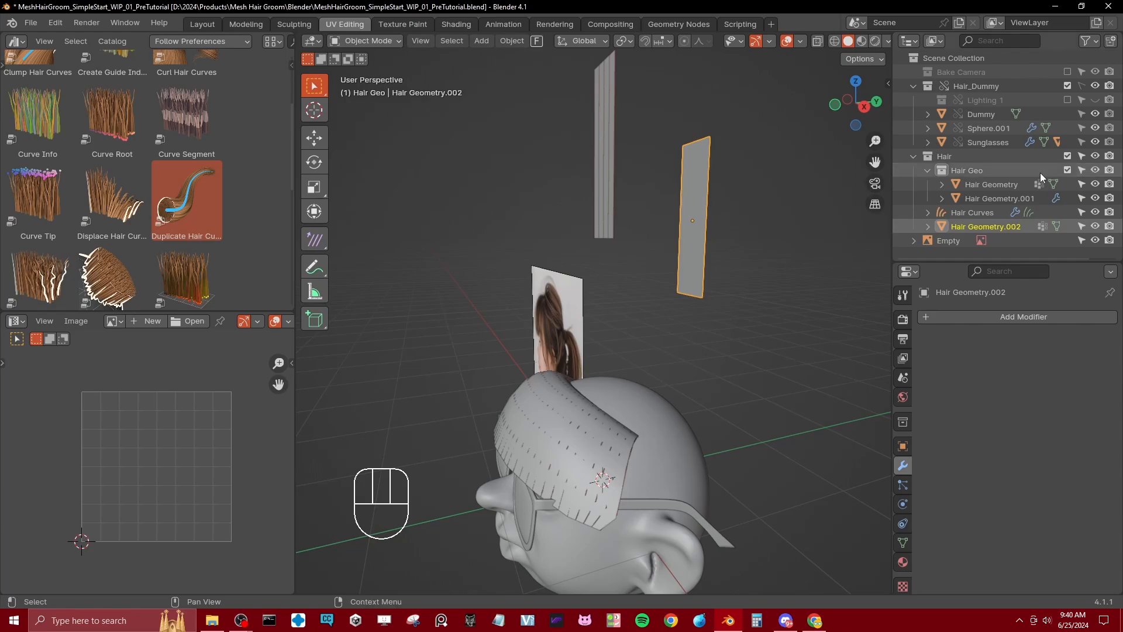
pyautogui.moveTo(974, 227); pyautogui.dragTo(978, 169)
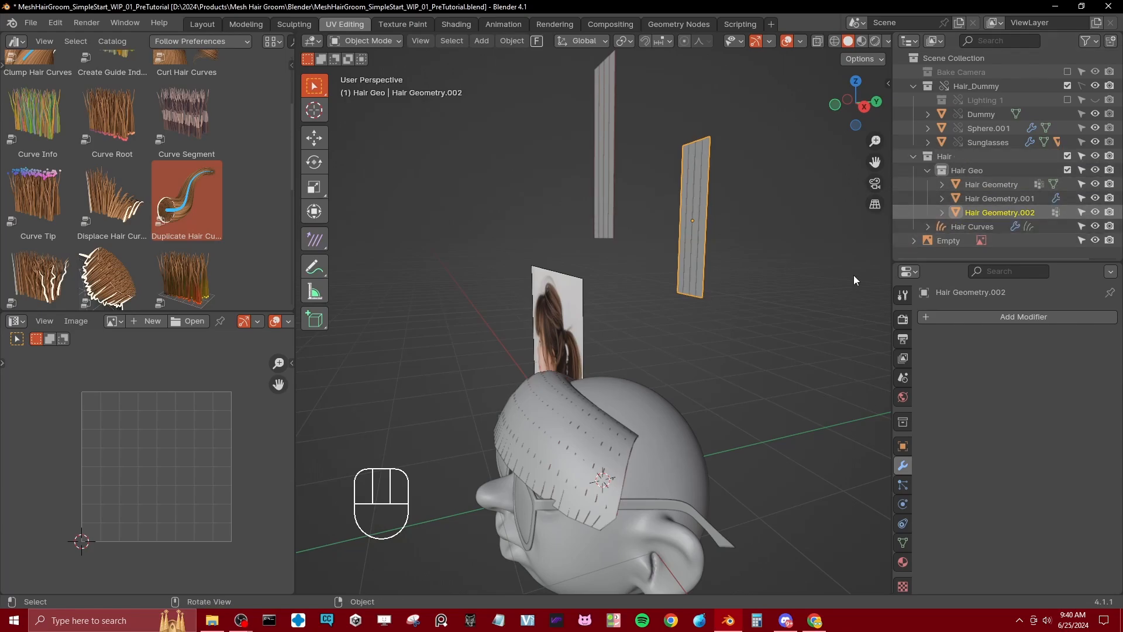
pyautogui.click(928, 169)
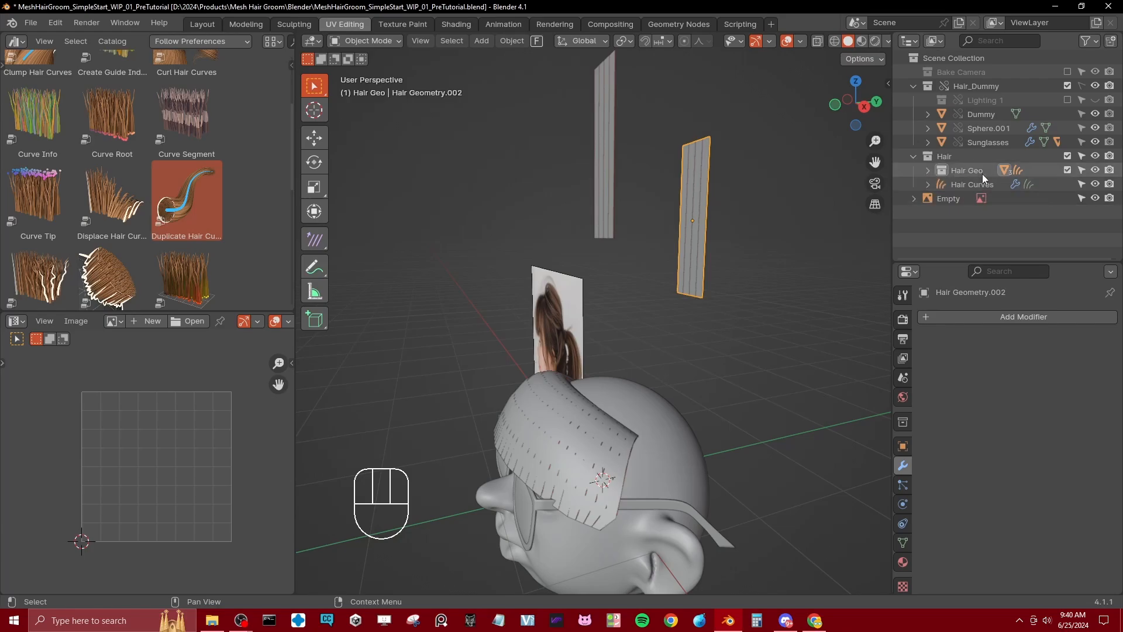
# Step: Compare the duplicated strip with the reference photo and save the Blender file
pyautogui.moveTo(576, 293); pyautogui.dragTo(652, 339, button='middle')
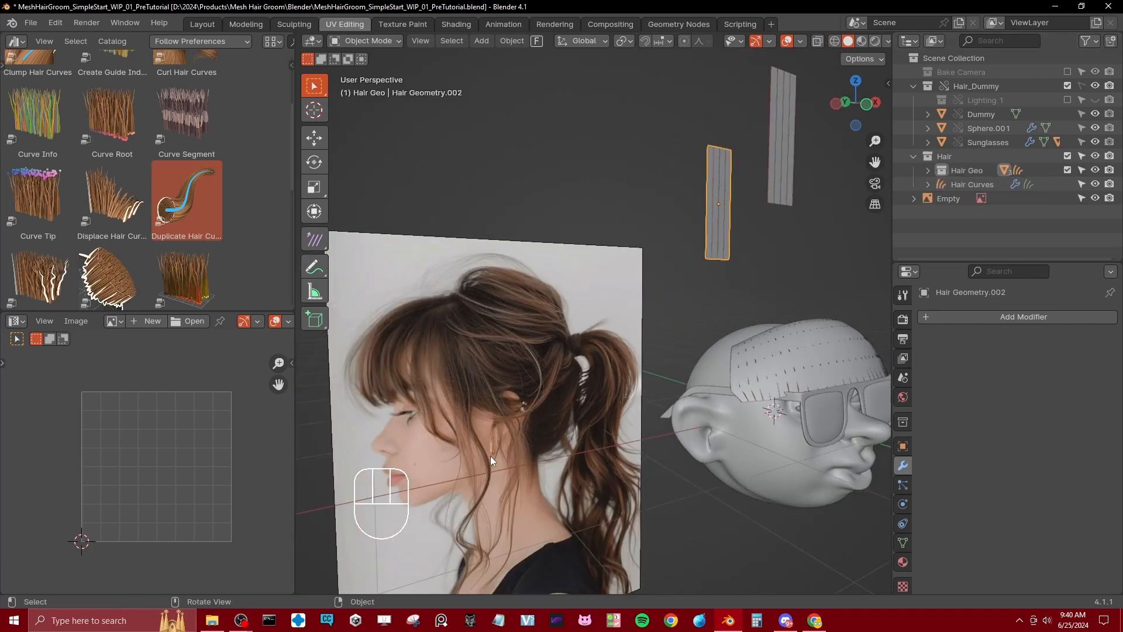
pyautogui.moveTo(540, 361); pyautogui.dragTo(619, 285, button='middle')
pyautogui.moveTo(737, 226); pyautogui.dragTo(767, 218, button='middle')
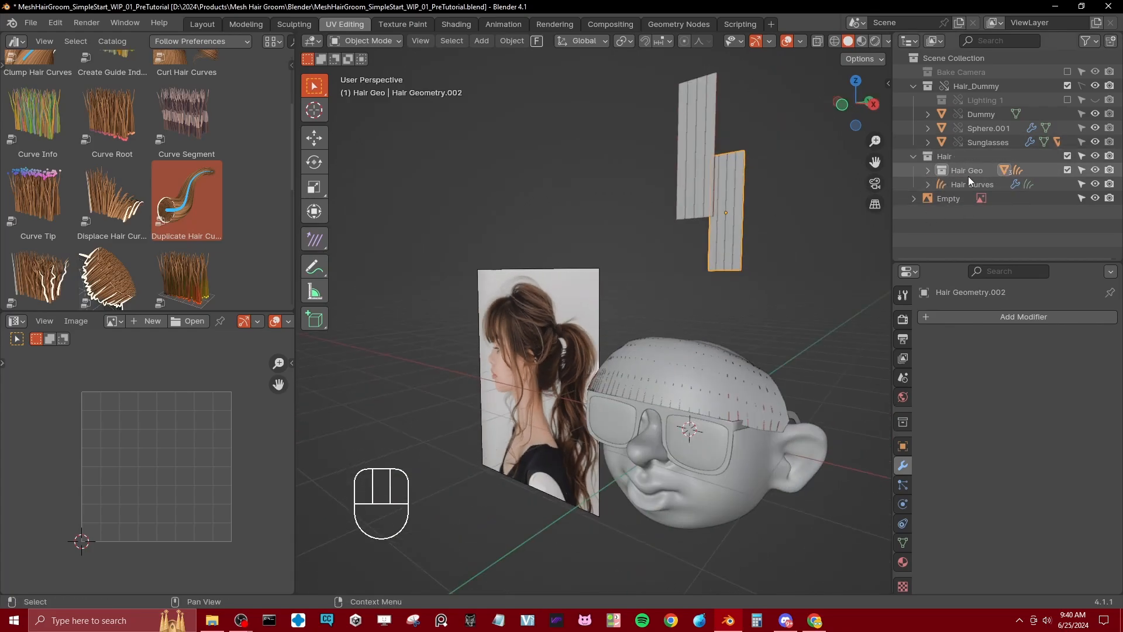
pyautogui.moveTo(692, 311); pyautogui.dragTo(740, 290, button='middle')
pyautogui.hotkey('ctrl', 's')
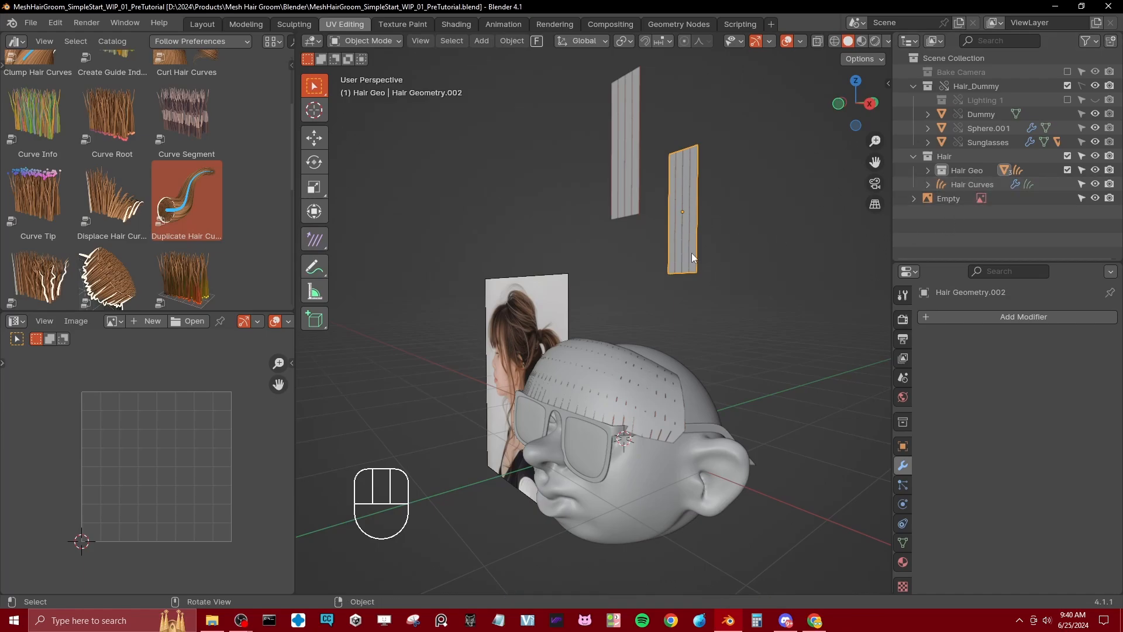
# Step: Extrude the entire duplicated strip toward the back in the right side view to form a solid block
pyautogui.press('Tab')
pyautogui.press('KP_3')
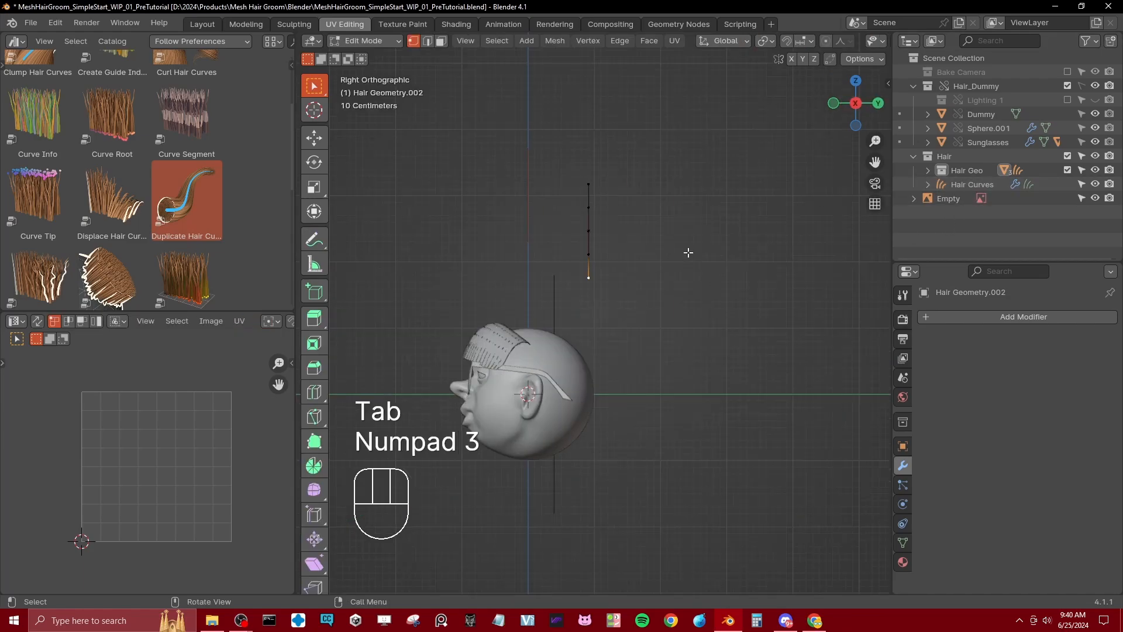
pyautogui.press('a')
pyautogui.keyDown('shift'); pyautogui.moveTo(649, 265); pyautogui.dragTo(709, 301, button='middle'); pyautogui.keyUp('shift')
pyautogui.press('g')
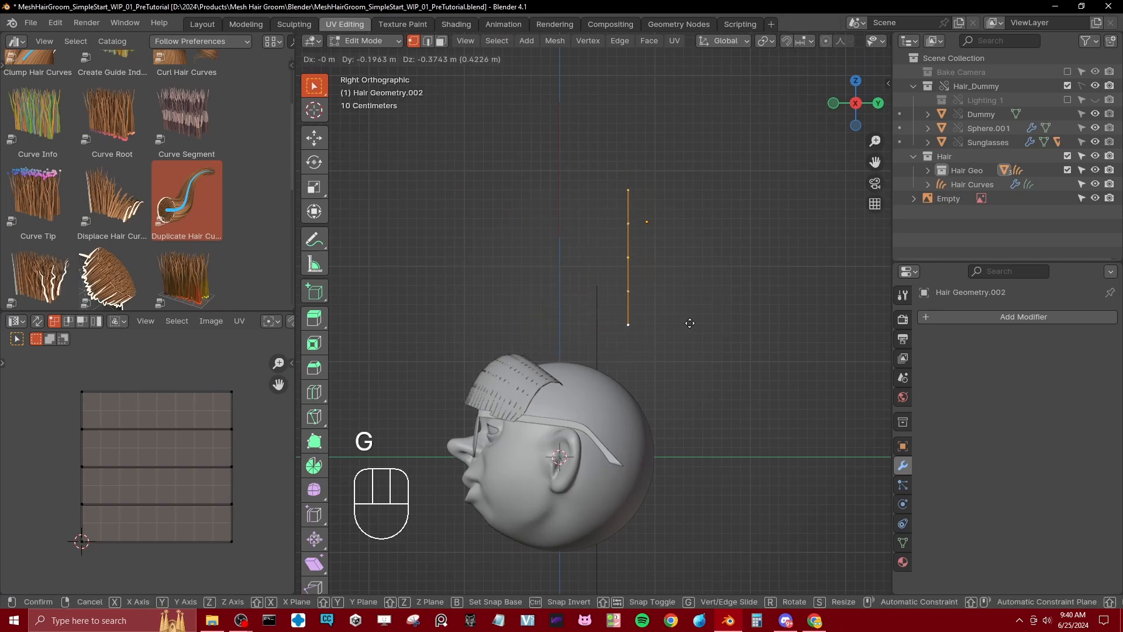
pyautogui.press('Escape')
pyautogui.keyDown('shift'); pyautogui.moveTo(602, 251); pyautogui.dragTo(644, 228, button='middle'); pyautogui.keyUp('shift')
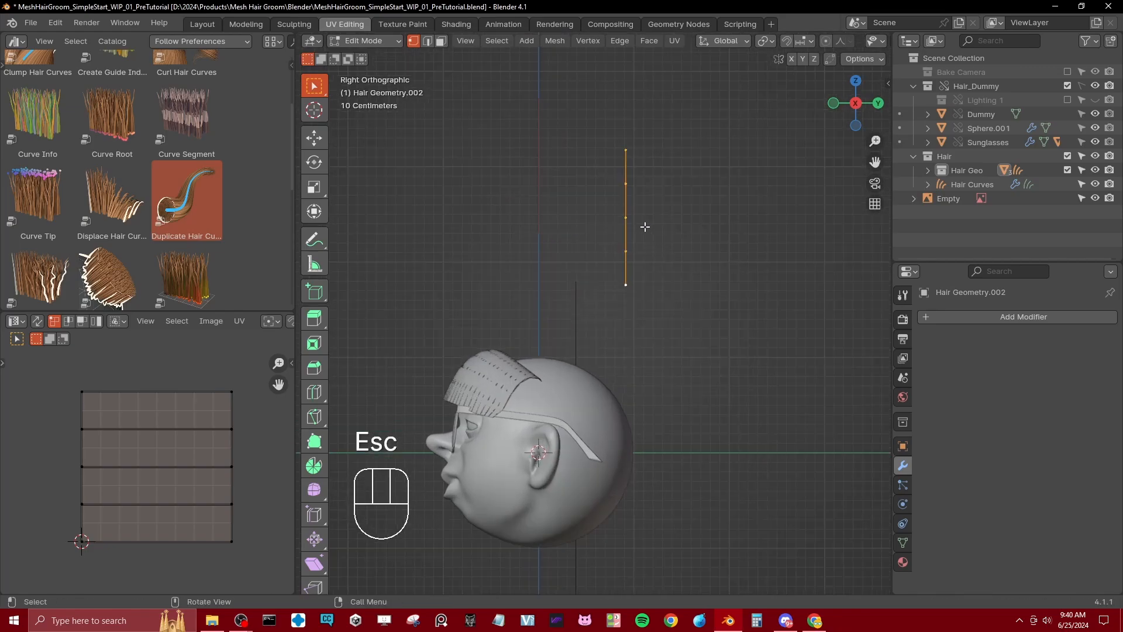
pyautogui.press('e')
pyautogui.click(790, 226)
# Step: Add a centred loop cut halfway through the block's depth and widen that loop along the X axis
pyautogui.moveTo(790, 226); pyautogui.dragTo(676, 374, button='middle')
pyautogui.hotkey('ctrl', 'r')
pyautogui.click(669, 377)
pyautogui.rightClick(668, 377)
pyautogui.moveTo(696, 279); pyautogui.dragTo(651, 288, button='middle')
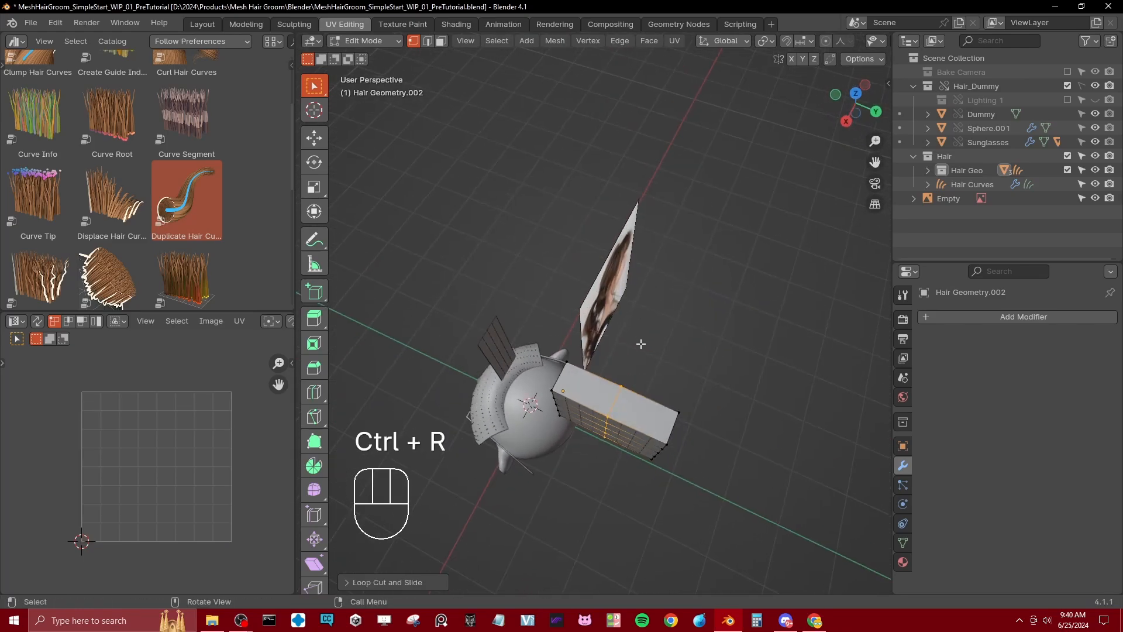
pyautogui.press('s')
pyautogui.press('y')
pyautogui.press('x')
pyautogui.click(711, 113)
pyautogui.moveTo(712, 113); pyautogui.dragTo(589, 232, button='middle')
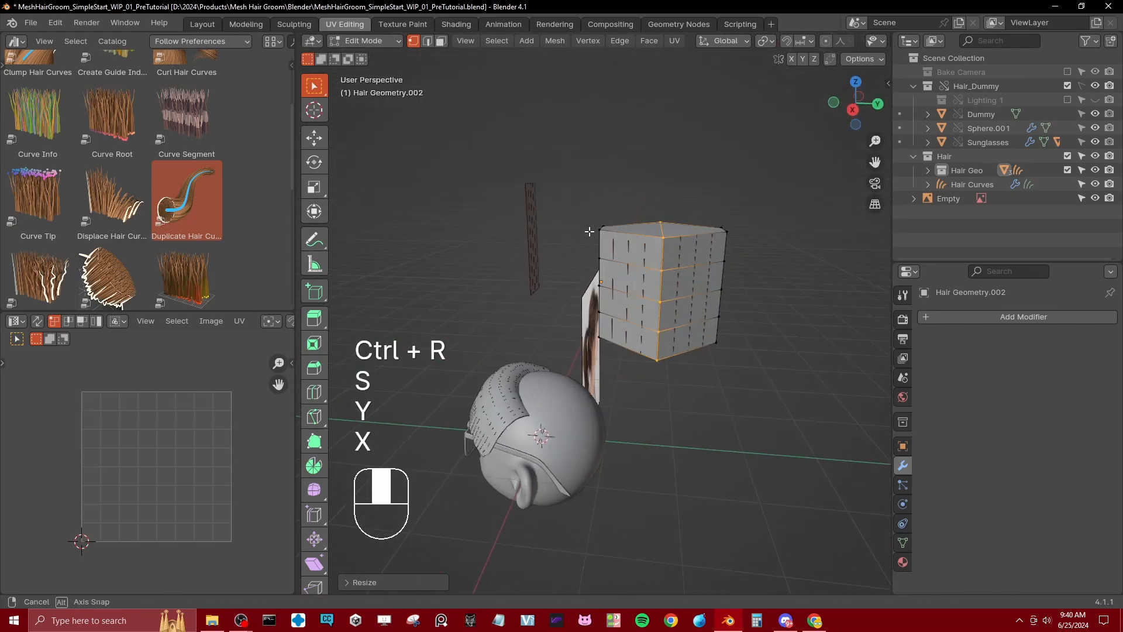
# Step: Rotate the whole block to a diagonal tilt and move it onto the upper back of the dummy head
pyautogui.press('KP_3')
pyautogui.press('a')
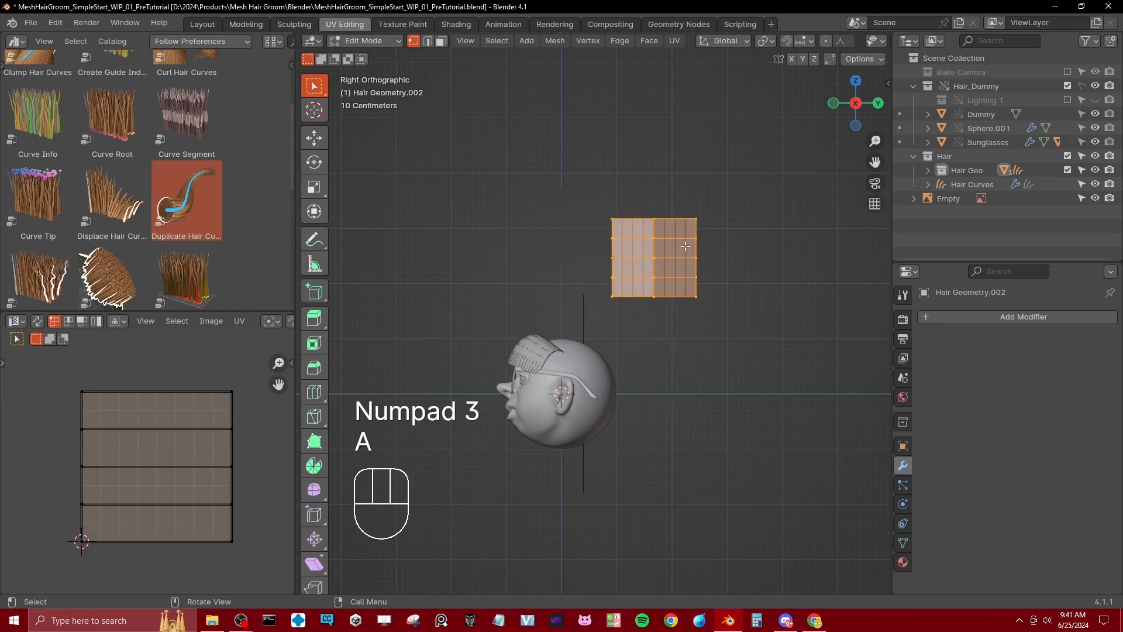
pyautogui.press('r')
pyautogui.click(710, 304)
pyautogui.press('g')
pyautogui.click(681, 403)
pyautogui.scroll(3, 673, 403)
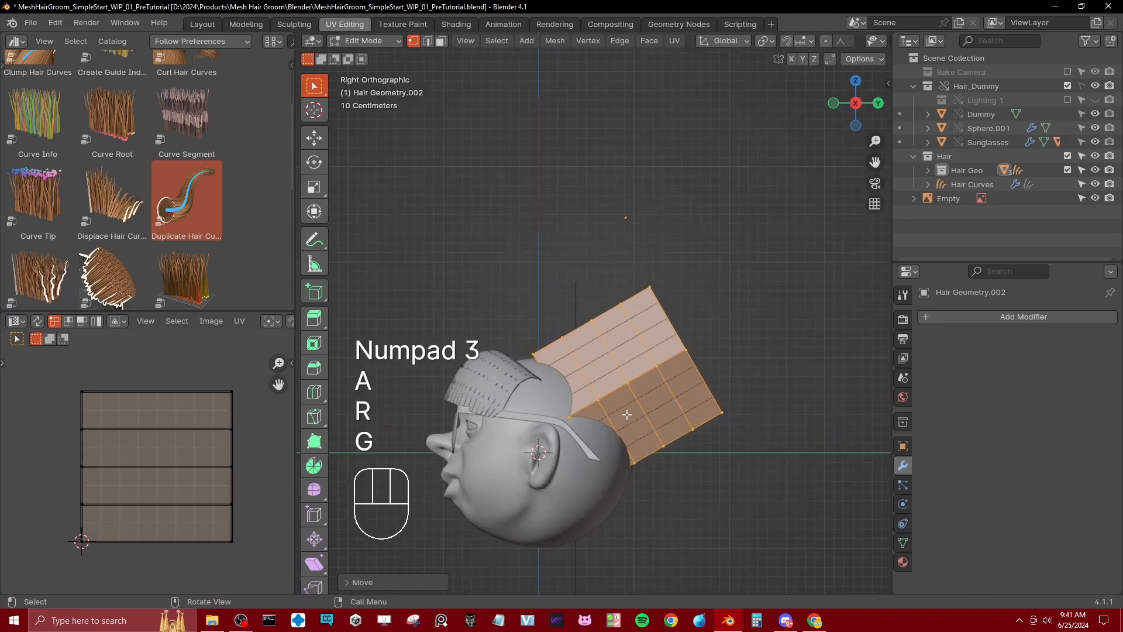
# Step: Dissolve the two outer edge loops across the block, keeping only its central cross loop
pyautogui.keyDown('alt'); pyautogui.keyDown('shift'); pyautogui.click(604, 411); pyautogui.keyUp('shift'); pyautogui.keyUp('alt')
pyautogui.click(603, 410)
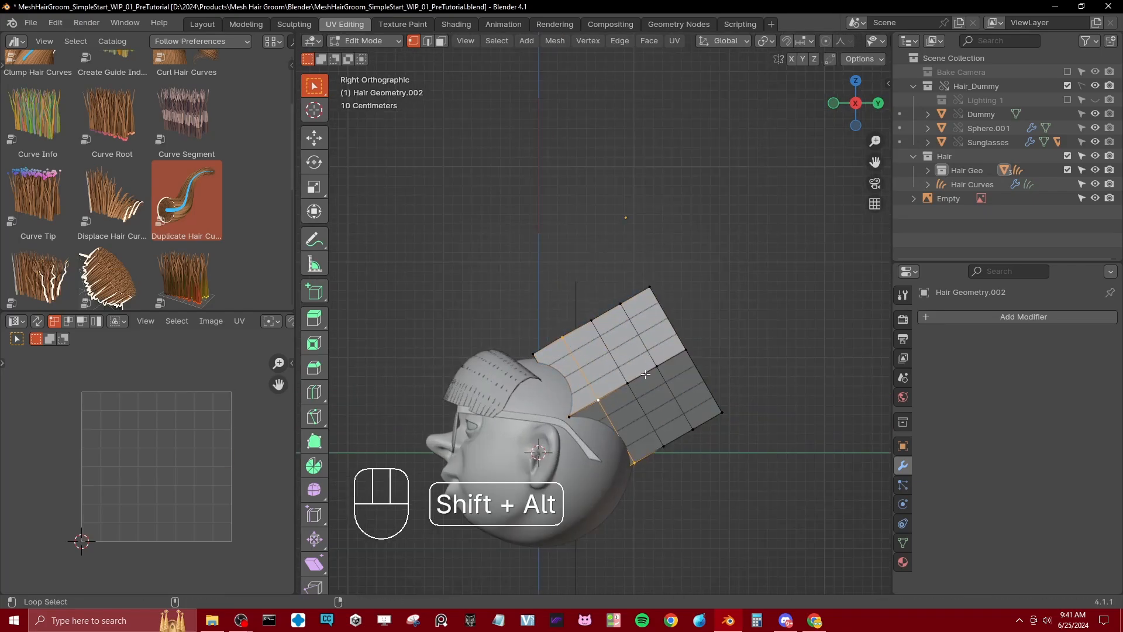
pyautogui.press('x')
pyautogui.click(673, 489)
pyautogui.keyDown('shift'); pyautogui.moveTo(642, 451); pyautogui.dragTo(637, 384, button='middle'); pyautogui.keyUp('shift')
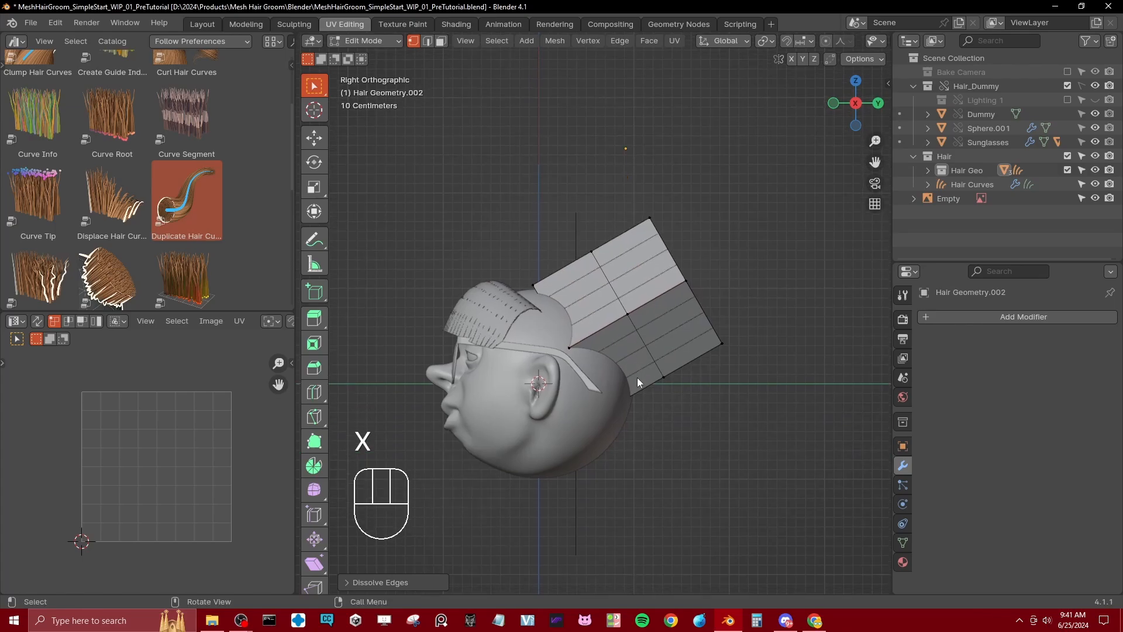
# Step: In wireframe, enlarge the block's front end vertices and move them forward to span the head behind the fringe
pyautogui.press('z')
pyautogui.scroll(2, 559, 359)
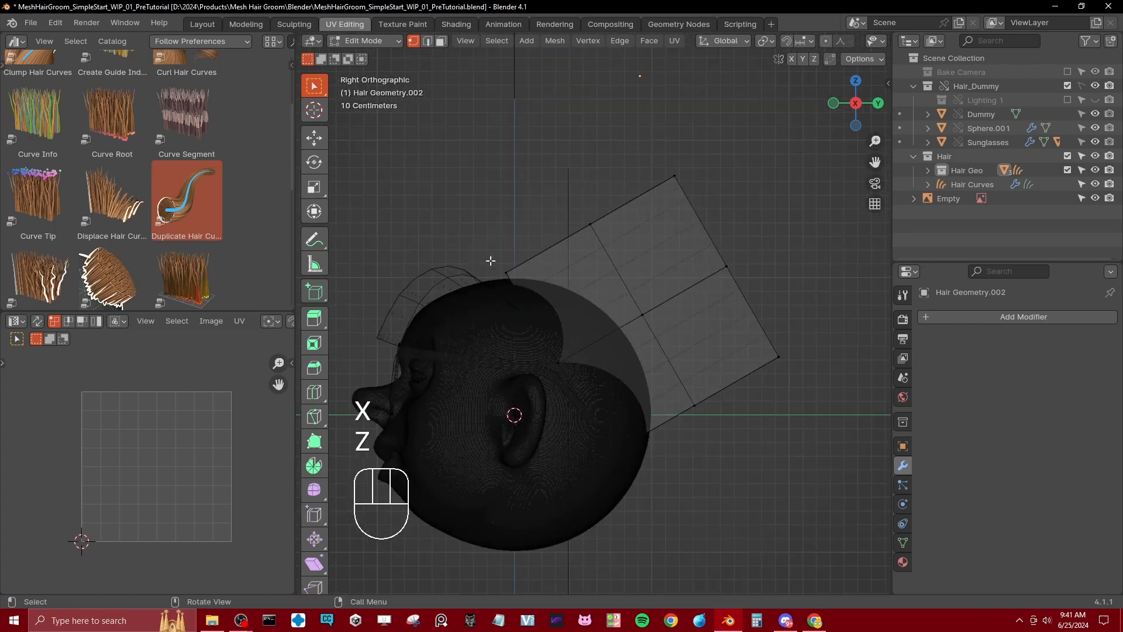
pyautogui.press('b')
pyautogui.moveTo(486, 254); pyautogui.dragTo(555, 402)
pyautogui.press('b')
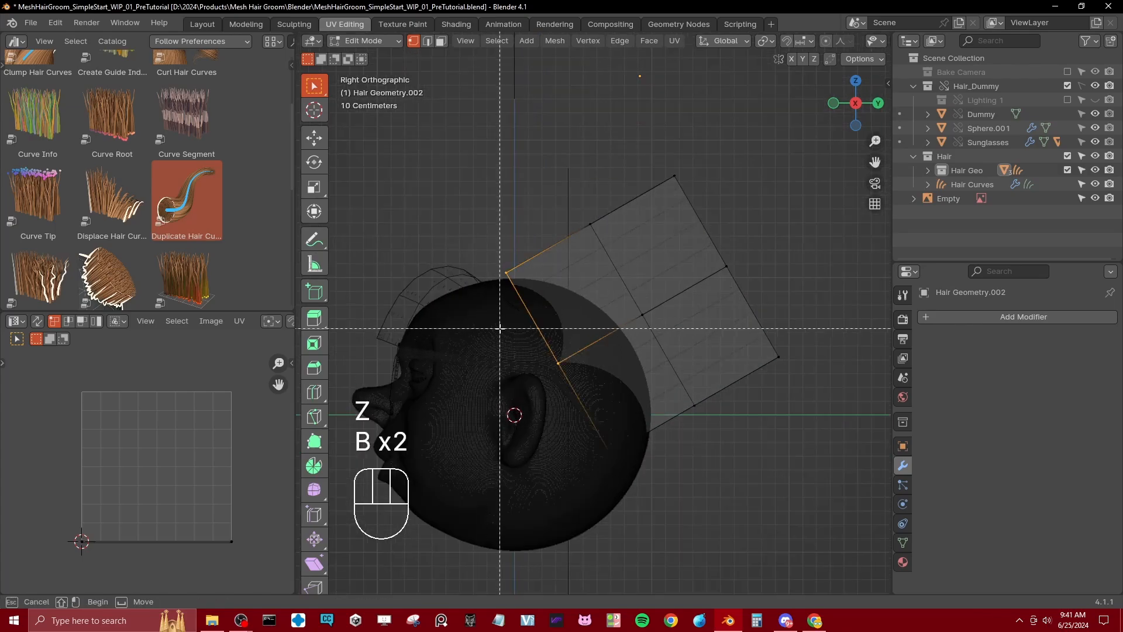
pyautogui.moveTo(499, 330); pyautogui.dragTo(636, 517)
pyautogui.press('s')
pyautogui.click(700, 296)
pyautogui.press('g')
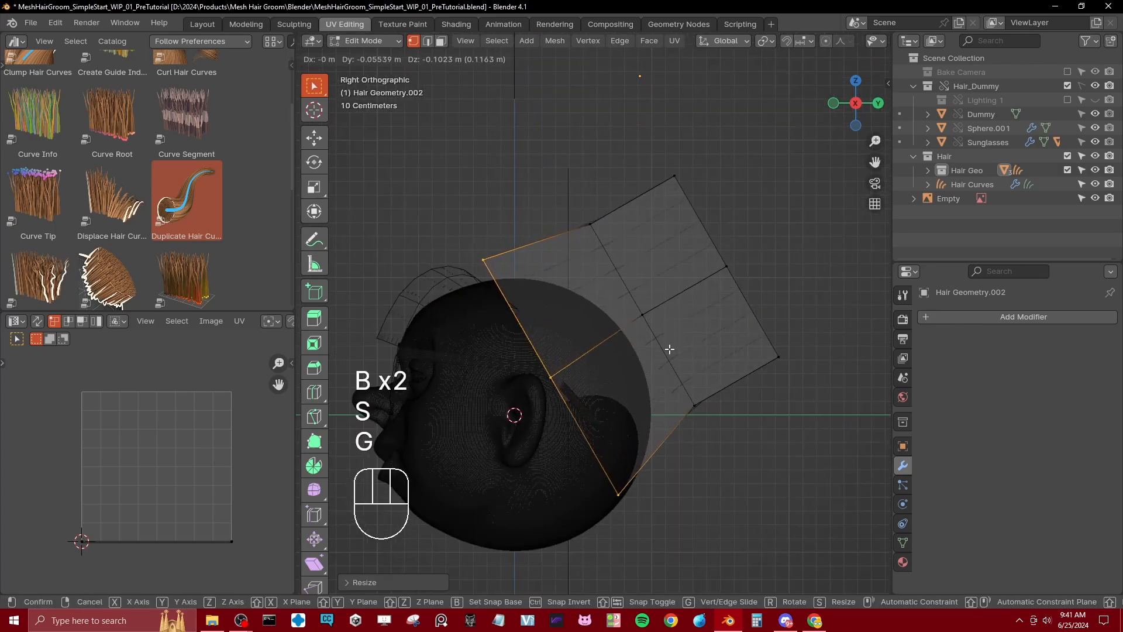
pyautogui.click(671, 349)
pyautogui.press('s')
pyautogui.press('g')
pyautogui.click(688, 273)
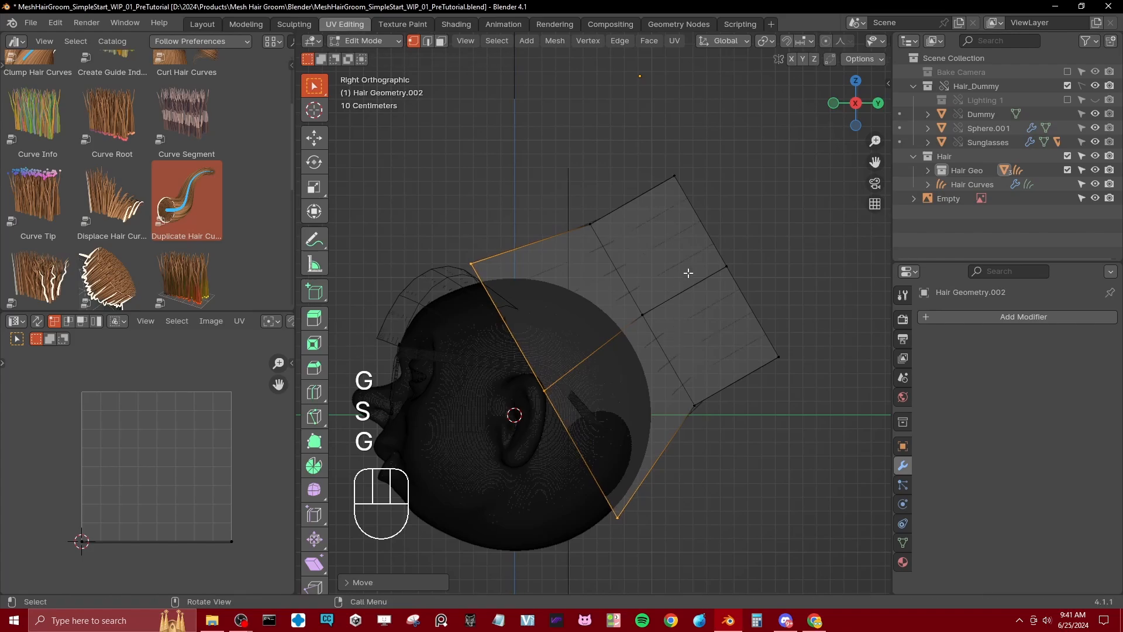
pyautogui.click(690, 231)
# Step: Shrink the block's rear end vertices and move them inward toward the head to form the small ponytail end
pyautogui.press('b')
pyautogui.press('b')
pyautogui.moveTo(655, 157); pyautogui.dragTo(806, 380)
pyautogui.press('b')
pyautogui.press('s')
pyautogui.click(786, 318)
pyautogui.press('g')
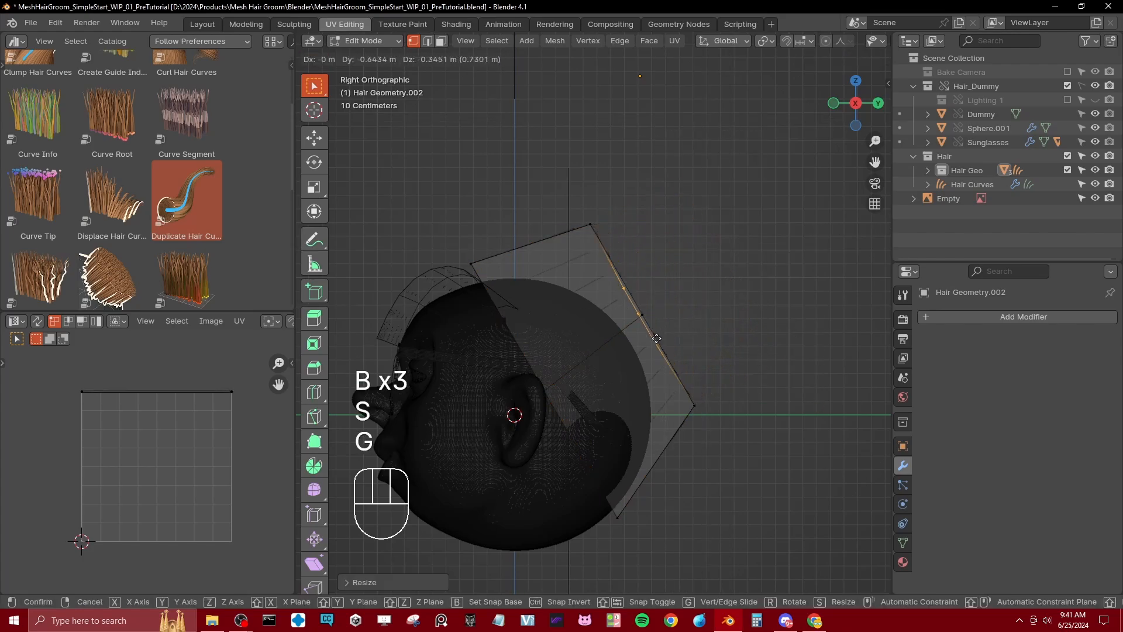
pyautogui.click(738, 330)
pyautogui.press('s')
pyautogui.click(653, 312)
# Step: Add a centred loop cut between the front end and the rear bend, and enlarge that loop
pyautogui.hotkey('ctrl', 'r')
pyautogui.doubleClick(554, 249)
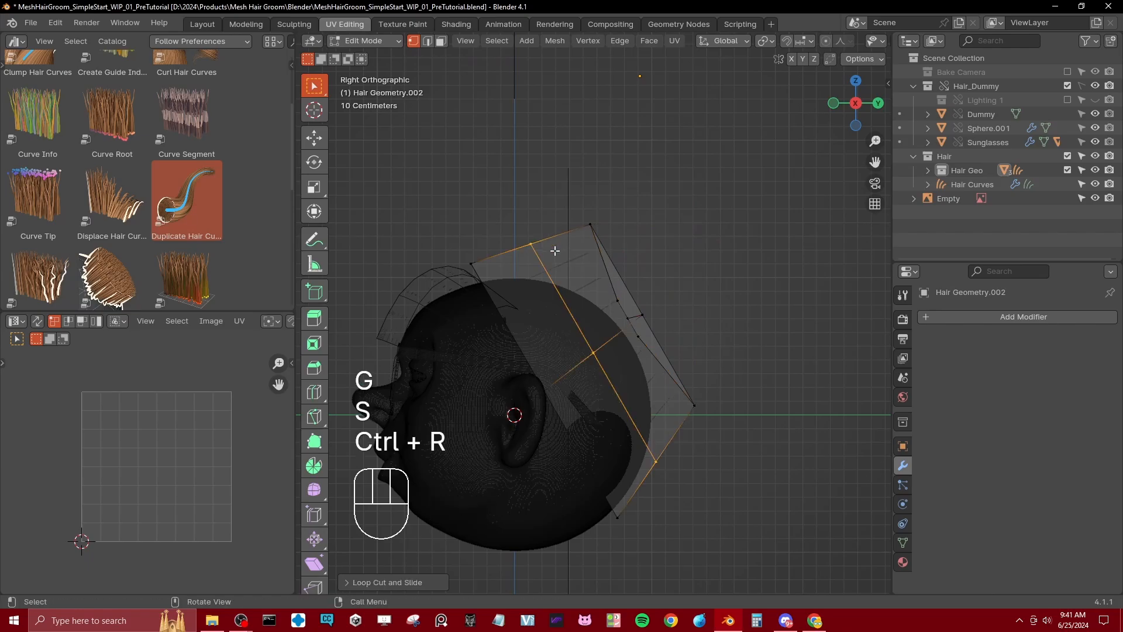
pyautogui.press('s')
pyautogui.click(700, 174)
# Step: Return to solid shading and remove the middle edge across the small ponytail end at the back
pyautogui.press('z')
pyautogui.moveTo(726, 358); pyautogui.dragTo(608, 369, button='middle')
pyautogui.scroll(-5, 666, 368)
pyautogui.moveTo(608, 369)
pyautogui.keyDown('shift'); pyautogui.mouseDown(button='middle')
pyautogui.moveTo(626, 373)
pyautogui.moveTo(566, 395)
pyautogui.moveTo(609, 381)
pyautogui.mouseUp(button='middle'); pyautogui.keyUp('shift')
pyautogui.scroll(3, 608, 380)
pyautogui.click(616, 337)
pyautogui.press('x')
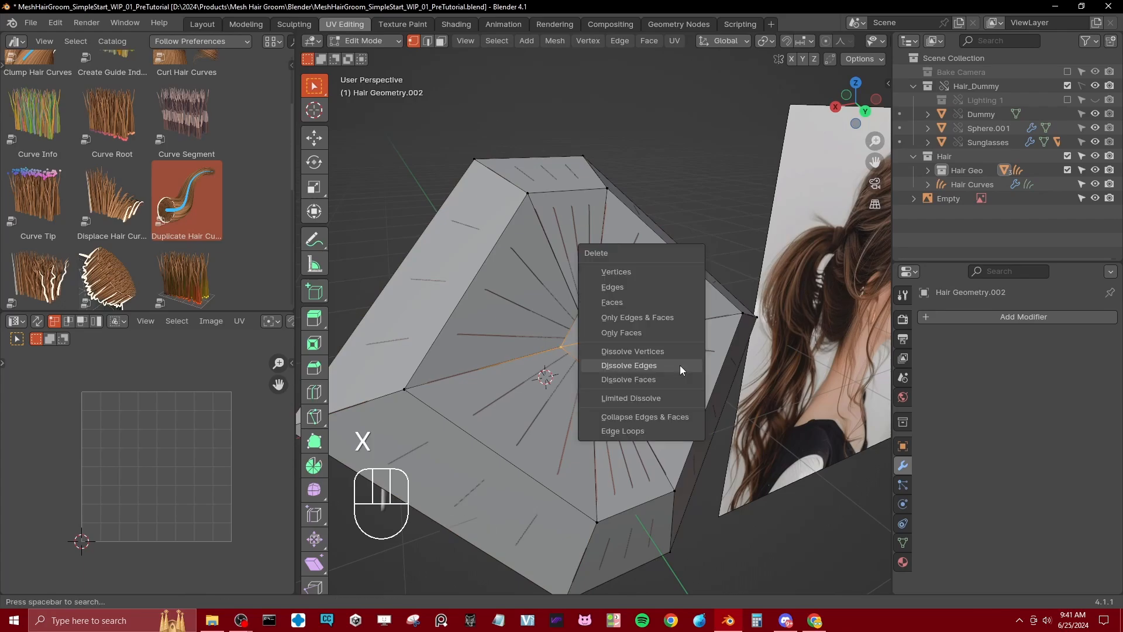
pyautogui.click(679, 368)
# Step: Remove the middle edge across the wide front end of the rear hair mesh to open it around the head
pyautogui.moveTo(679, 369); pyautogui.dragTo(694, 304, button='middle')
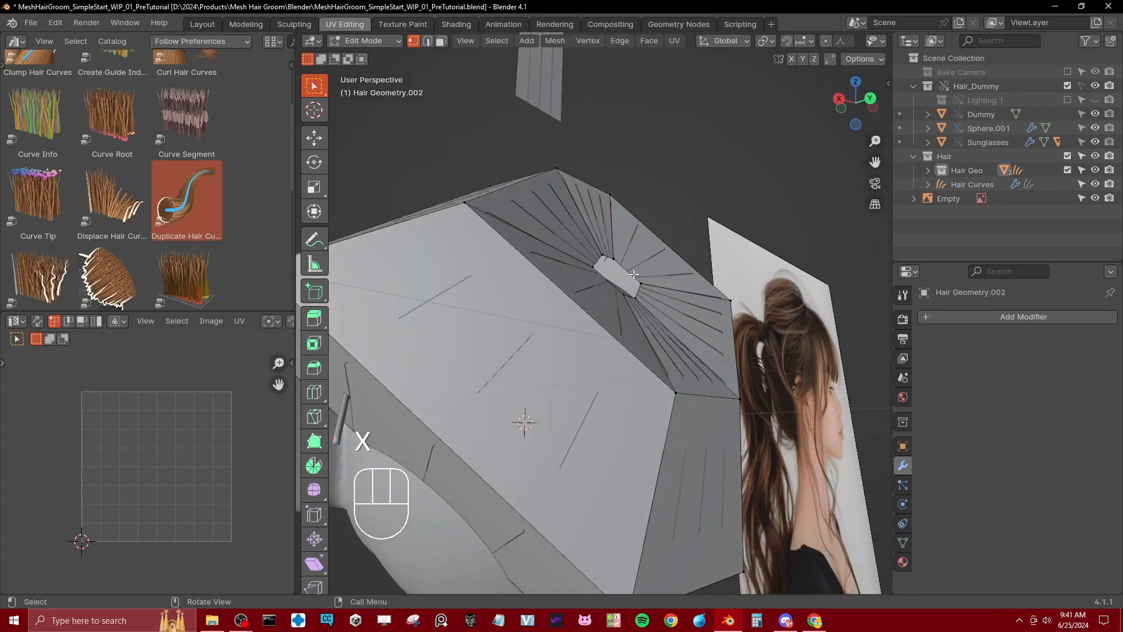
pyautogui.scroll(-5, 634, 274)
pyautogui.moveTo(564, 367); pyautogui.dragTo(624, 373, button='middle')
pyautogui.press('z')
pyautogui.click(620, 370)
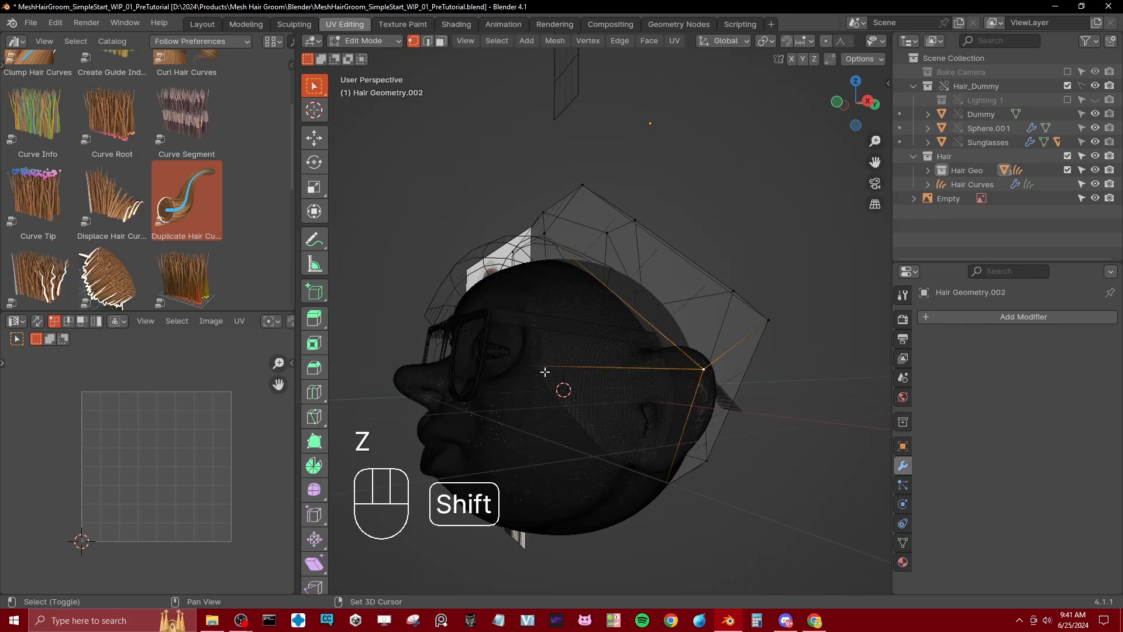
pyautogui.press('x')
pyautogui.click(781, 414)
pyautogui.press('z')
pyautogui.click(751, 413)
# Step: Extrude the front rim loop of the rear hair mesh in place and scale it inward toward the head
pyautogui.moveTo(732, 426); pyautogui.dragTo(711, 448, button='middle')
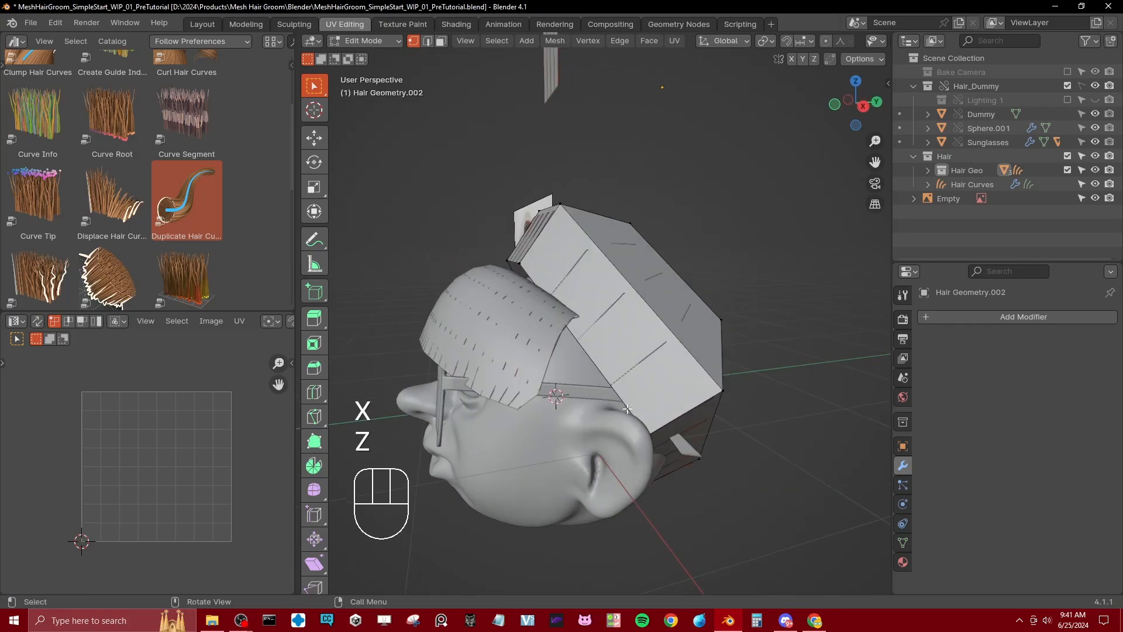
pyautogui.moveTo(640, 411); pyautogui.dragTo(936, 329, button='middle')
pyautogui.press('e')
pyautogui.rightClick(762, 434)
pyautogui.press('s')
pyautogui.click(720, 437)
# Step: Leave mesh editing and add a Subdivision Surface modifier to the rear hair mesh
pyautogui.press('Tab')
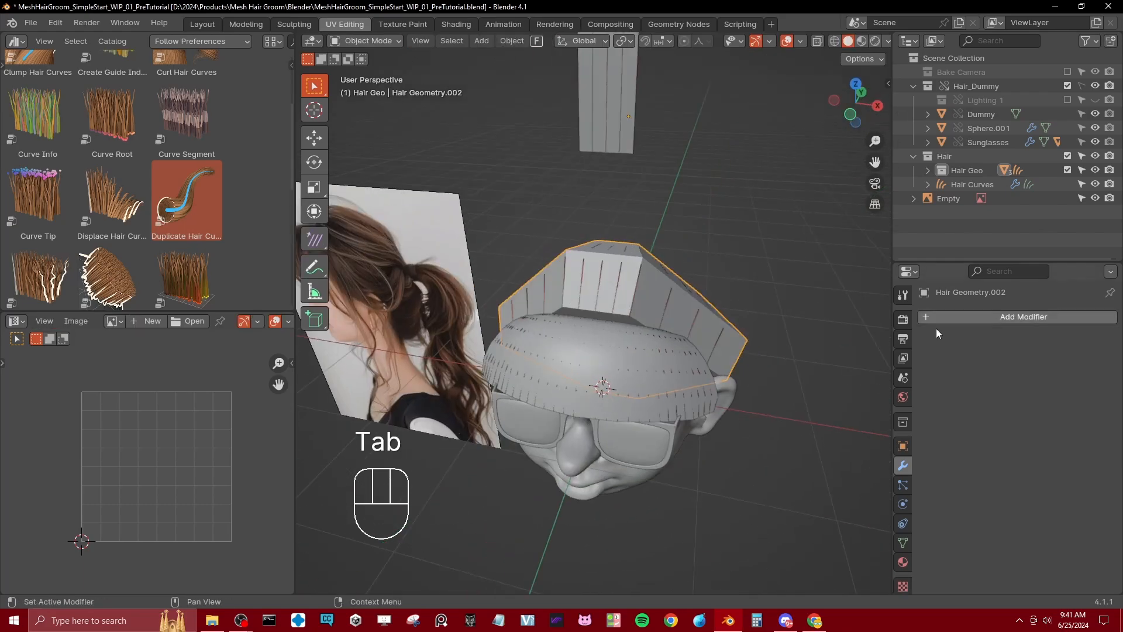
pyautogui.click(995, 317)
pyautogui.moveTo(995, 317)
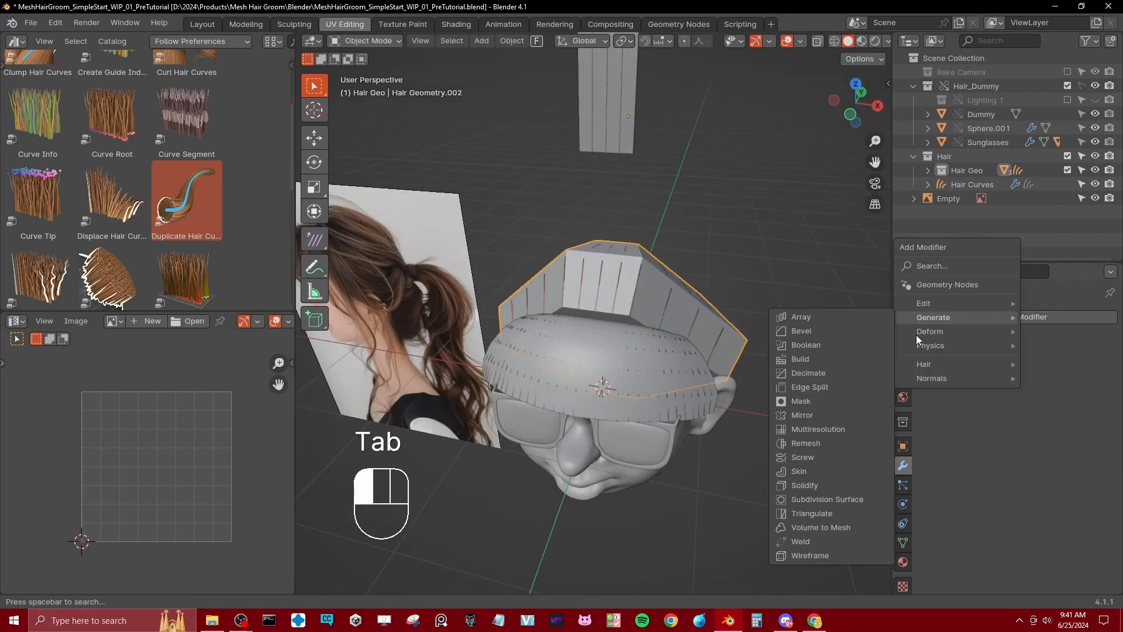
pyautogui.click(805, 499)
pyautogui.moveTo(799, 493)
pyautogui.mouseDown(button='middle')
pyautogui.moveTo(543, 310)
pyautogui.moveTo(577, 289)
pyautogui.moveTo(642, 293)
pyautogui.mouseUp(button='middle')
pyautogui.press('KP_3')
pyautogui.press('z')
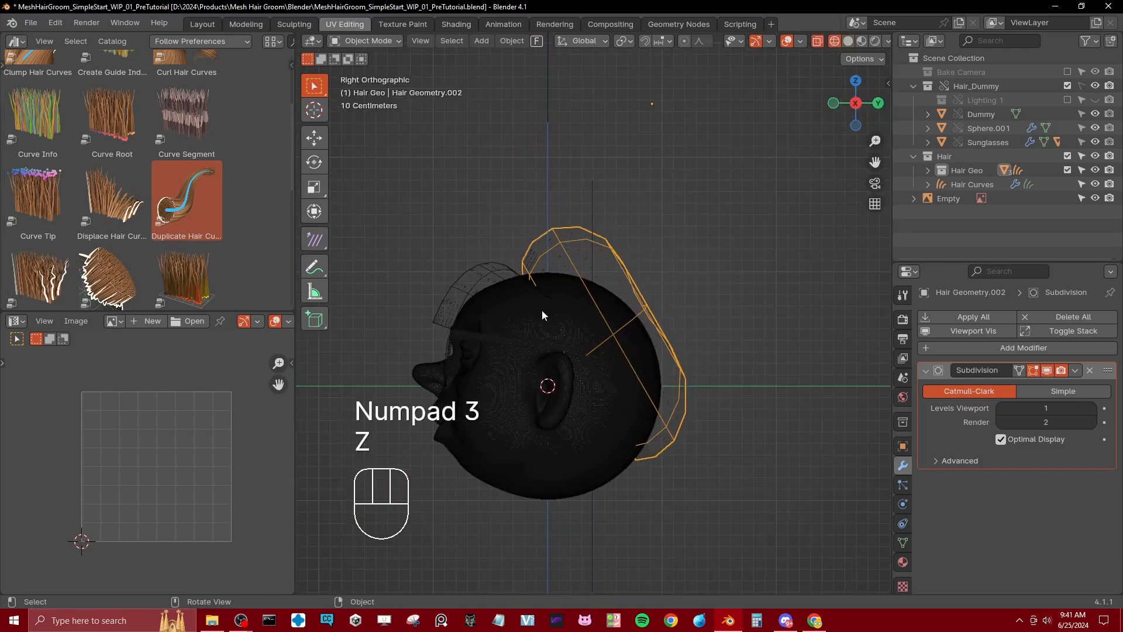
# Step: In the right side wireframe view, move the upper front rim vertices of the rear hair mesh forward toward the fringe
pyautogui.scroll(2, 548, 319)
pyautogui.press('Tab')
pyautogui.press('z')
pyautogui.press('b')
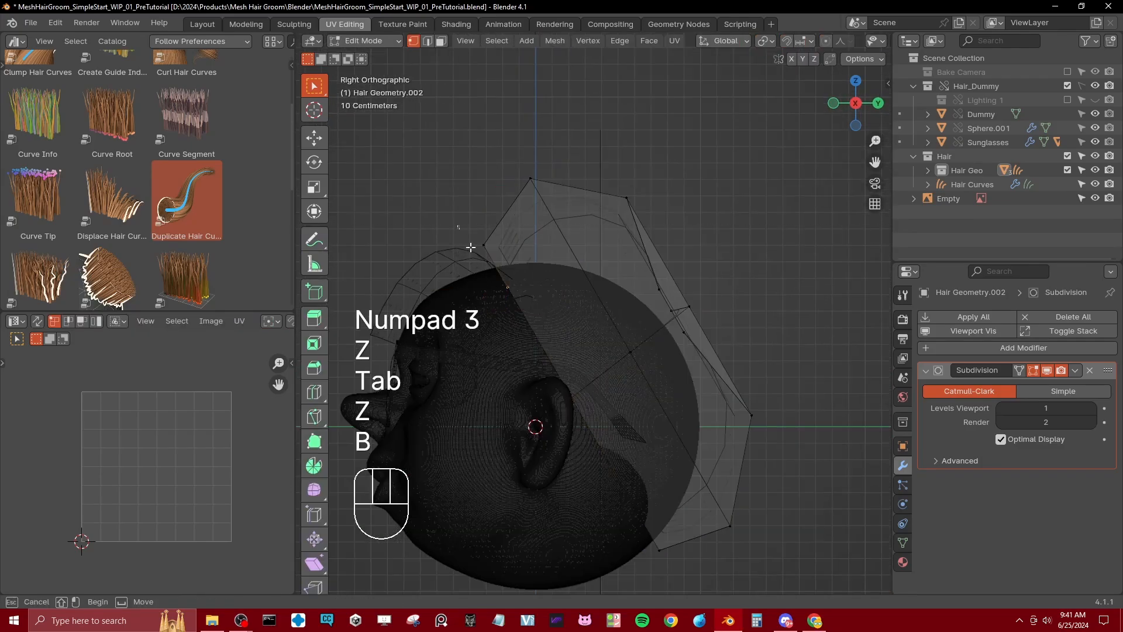
pyautogui.moveTo(470, 247); pyautogui.dragTo(503, 263)
pyautogui.press('g')
pyautogui.click(504, 326)
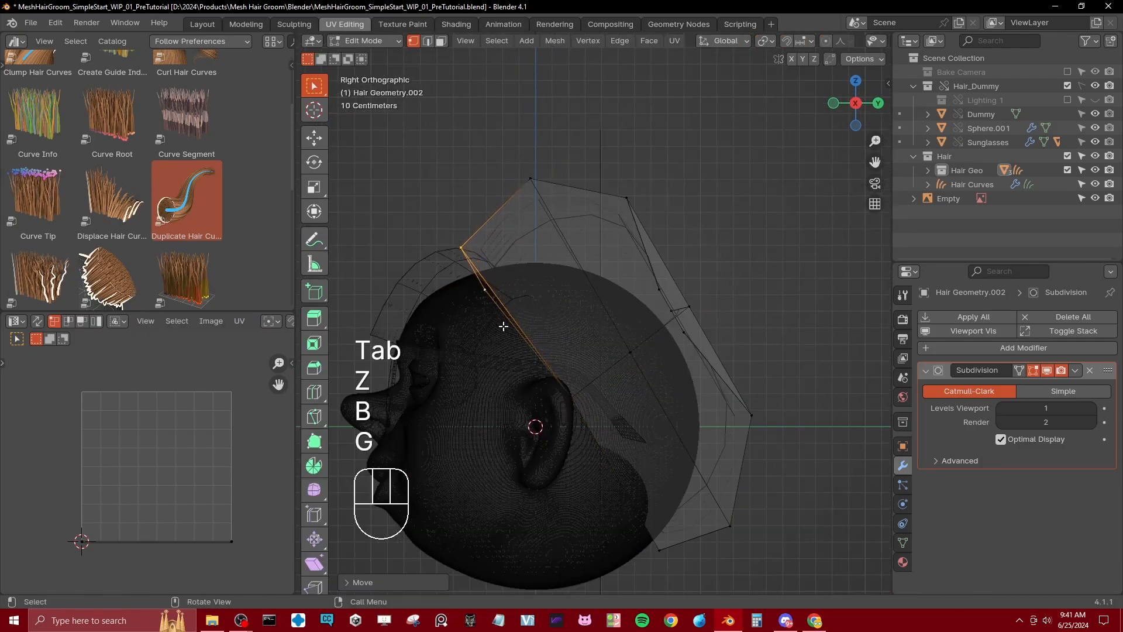
# Step: Extrude the small rear end loop of the hair mesh outward into a short ponytail stub and adjust its position
pyautogui.keyDown('alt'); pyautogui.keyDown('shift'); pyautogui.click(673, 327); pyautogui.keyUp('shift'); pyautogui.keyUp('alt')
pyautogui.scroll(-4, 589, 313)
pyautogui.press('e')
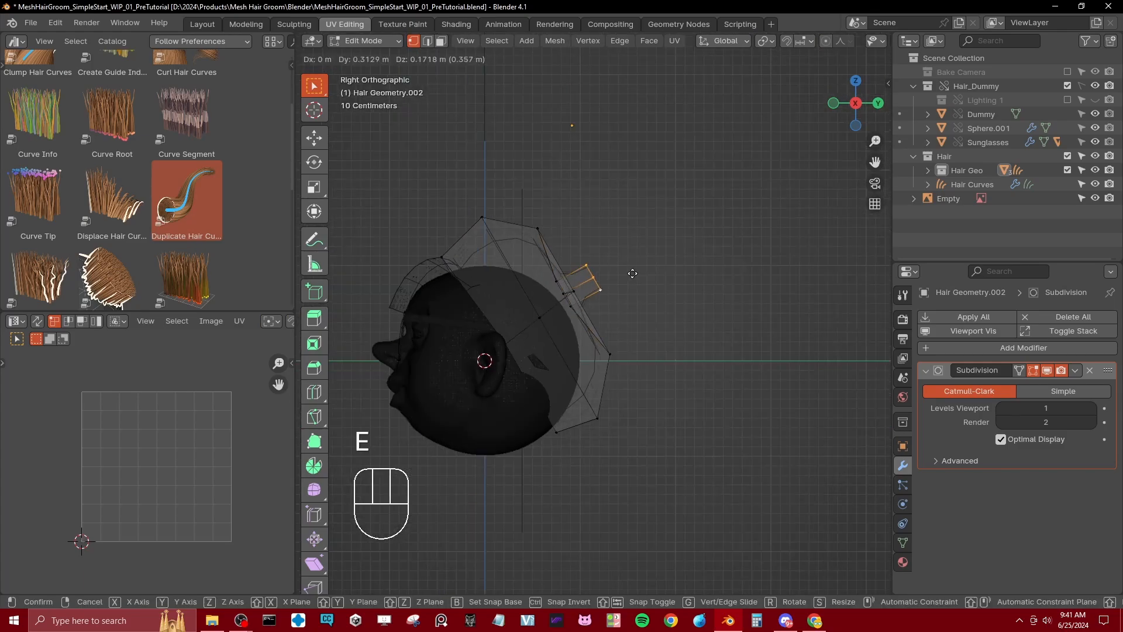
pyautogui.click(612, 282)
pyautogui.press('g')
pyautogui.click(611, 272)
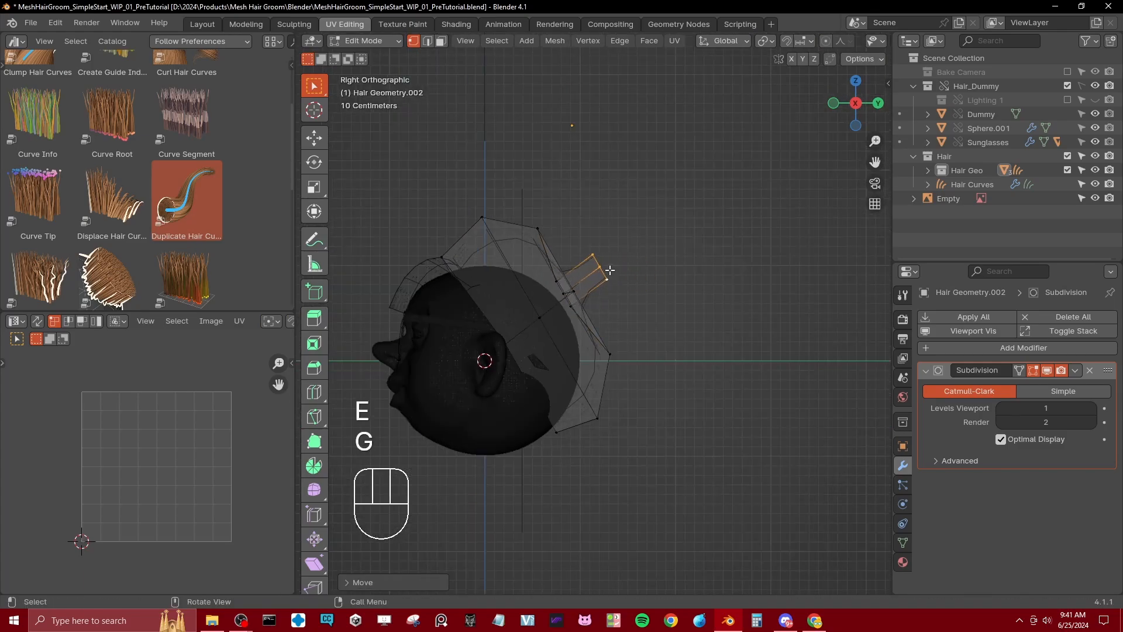
# Step: Extrude the ponytail end loop again up and back from the head, then rotate, enlarge and reposition it
pyautogui.press('e')
pyautogui.click(667, 254)
pyautogui.press('r')
pyautogui.click(693, 240)
pyautogui.press('s')
pyautogui.click(675, 227)
pyautogui.press('g')
pyautogui.click(680, 231)
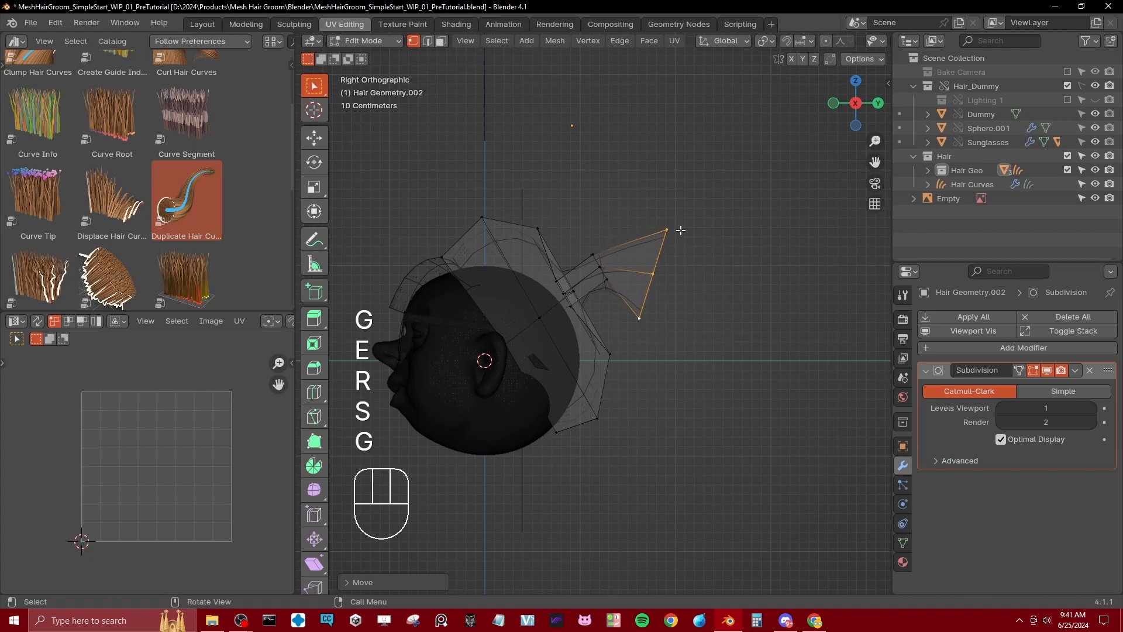
# Step: Angle the ponytail end loop and extrude it downward behind the head, lowering and narrowing the tip
pyautogui.press('r')
pyautogui.click(697, 266)
pyautogui.press('e')
pyautogui.click(706, 377)
pyautogui.press('s')
pyautogui.click(720, 341)
pyautogui.press('g')
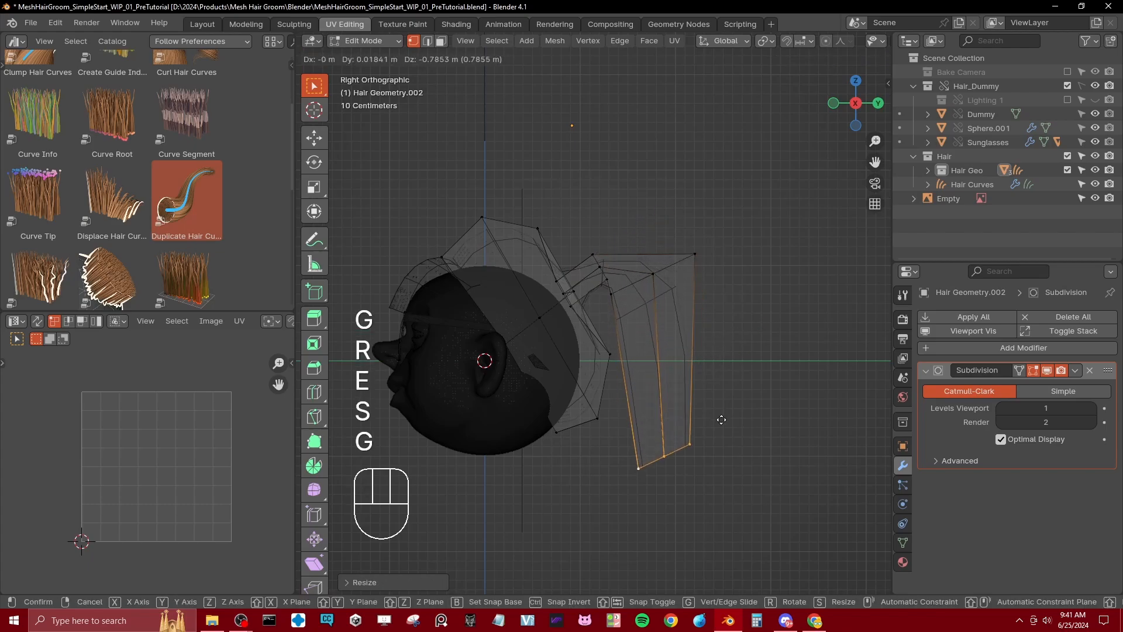
pyautogui.click(722, 420)
pyautogui.press('s')
pyautogui.click(723, 404)
# Step: In solid shading, move the wide loop of the rear hair mesh backward along Y, scale it, and leave mesh editing
pyautogui.press('z')
pyautogui.click(642, 418)
pyautogui.moveTo(643, 418)
pyautogui.mouseDown(button='middle')
pyautogui.moveTo(727, 406)
pyautogui.moveTo(700, 361)
pyautogui.moveTo(649, 412)
pyautogui.mouseUp(button='middle')
pyautogui.moveTo(486, 396)
pyautogui.keyDown('shift'); pyautogui.mouseDown(button='middle')
pyautogui.moveTo(805, 439)
pyautogui.moveTo(780, 371)
pyautogui.moveTo(395, 511)
pyautogui.mouseUp(button='middle'); pyautogui.keyUp('shift')
pyautogui.moveTo(630, 332); pyautogui.dragTo(721, 375, button='middle')
pyautogui.keyDown('alt'); pyautogui.keyDown('shift'); pyautogui.click(681, 328); pyautogui.keyUp('shift'); pyautogui.keyUp('alt')
pyautogui.keyDown('alt'); pyautogui.keyDown('shift'); pyautogui.click(712, 345); pyautogui.keyUp('shift'); pyautogui.keyUp('alt')
pyautogui.moveTo(704, 429); pyautogui.dragTo(769, 383, button='middle')
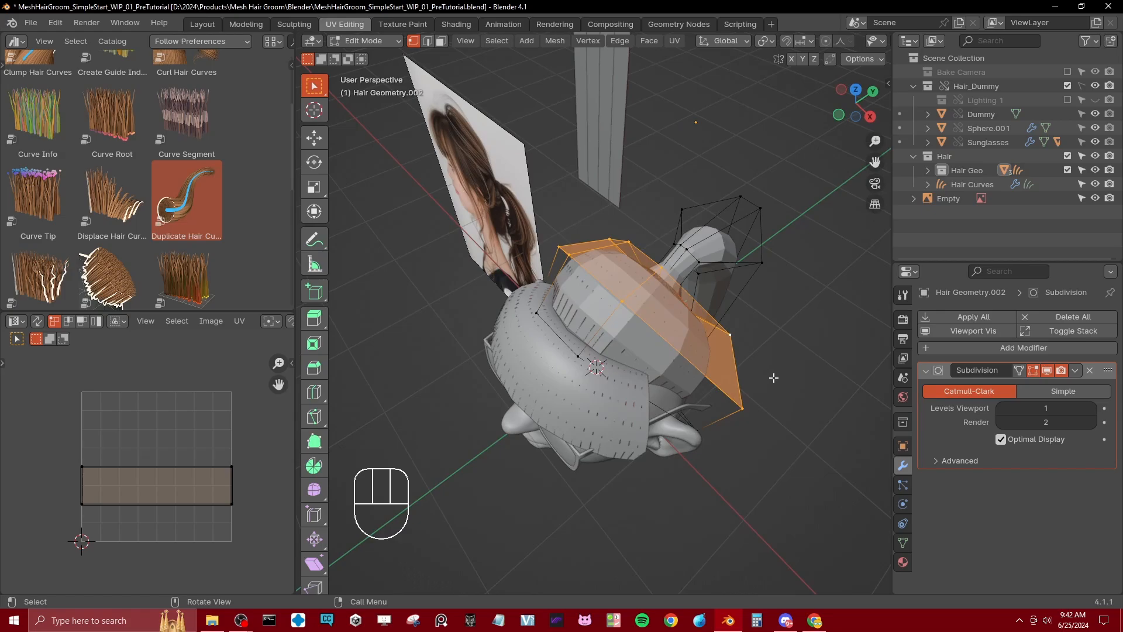
pyautogui.press('g')
pyautogui.press('y')
pyautogui.click(755, 360)
pyautogui.press('s')
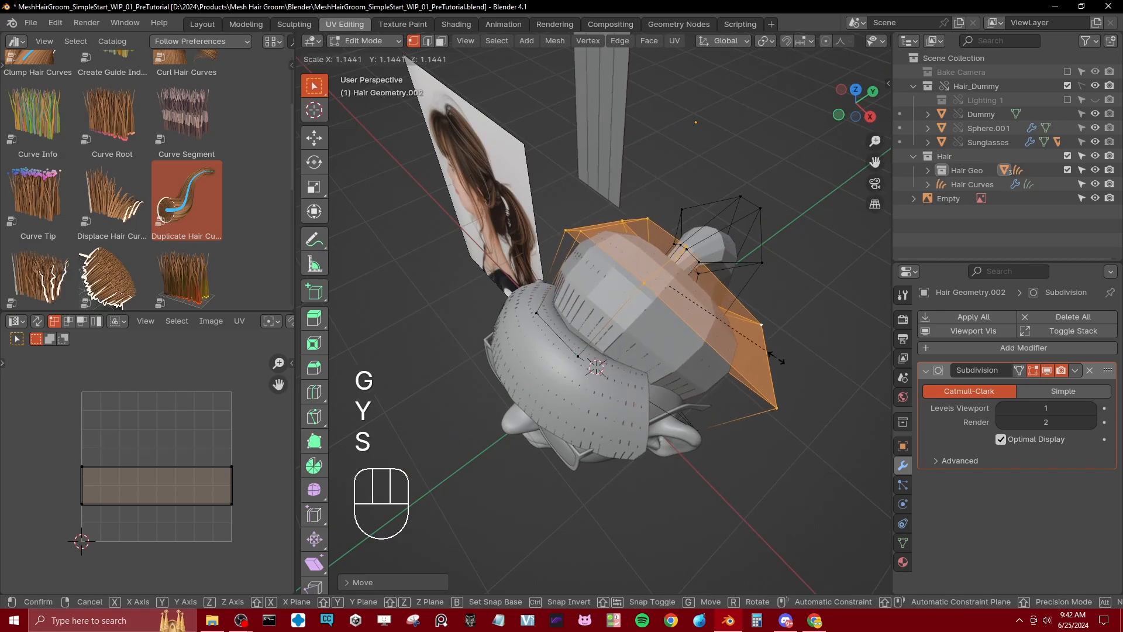
pyautogui.click(727, 371)
pyautogui.moveTo(727, 371); pyautogui.dragTo(706, 331, button='middle')
pyautogui.press('Tab')
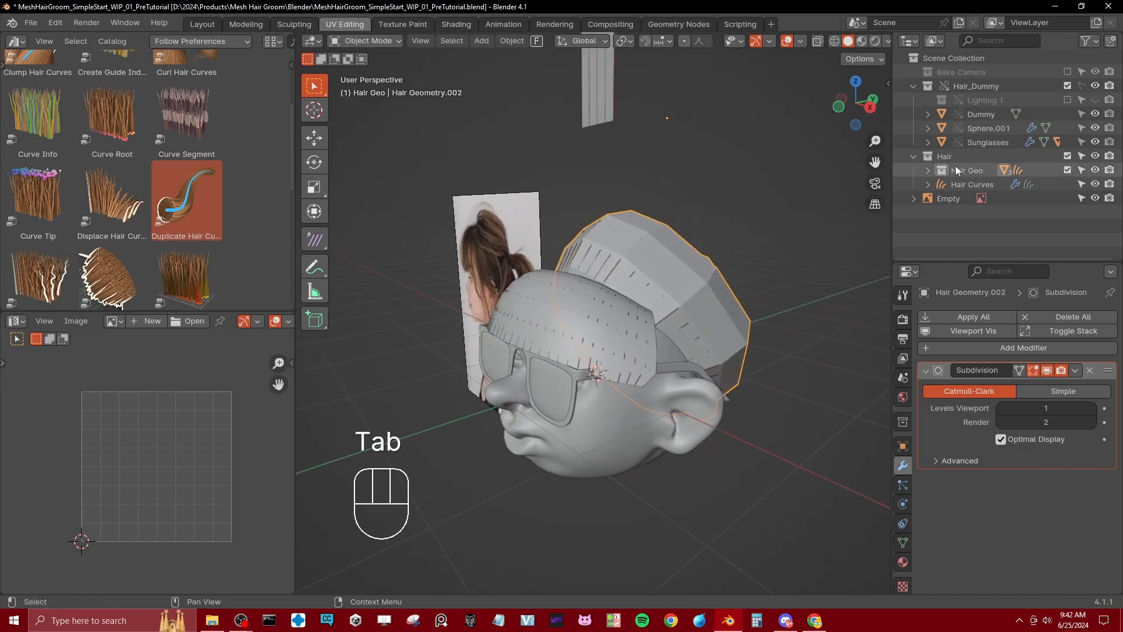
# Step: Temporarily exclude the Hair Geo collection to examine the generated hair curves, then restore it and select the rear hair mesh
pyautogui.click(1067, 170)
pyautogui.moveTo(704, 276); pyautogui.dragTo(525, 305, button='middle')
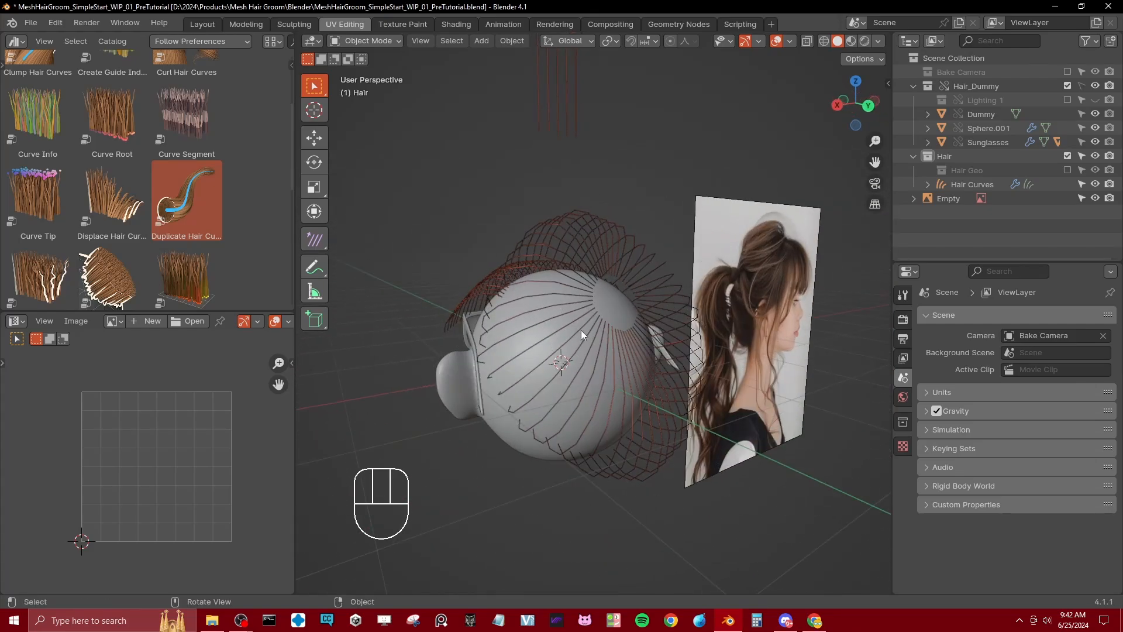
pyautogui.moveTo(581, 330); pyautogui.dragTo(742, 306, button='middle')
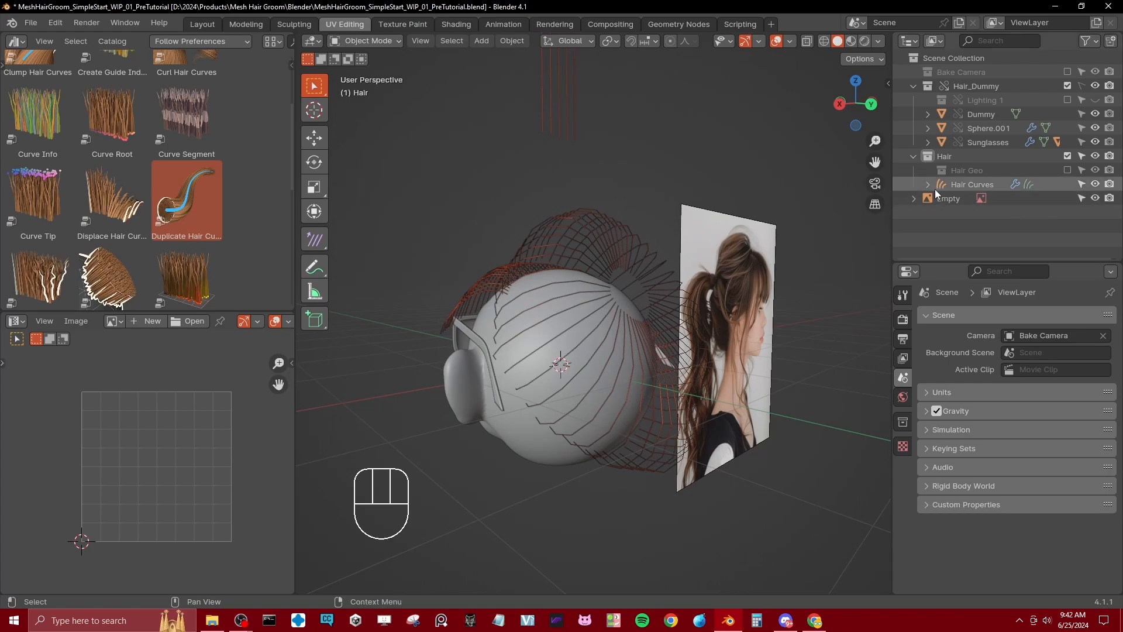
pyautogui.click(1015, 184)
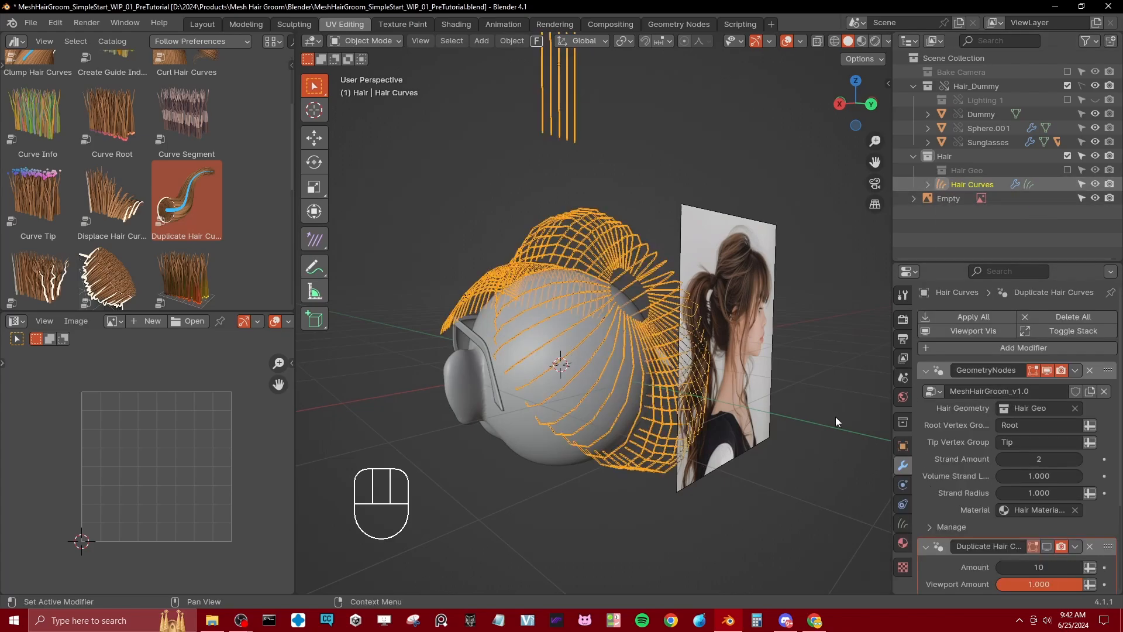
pyautogui.moveTo(835, 416); pyautogui.dragTo(480, 380, button='middle')
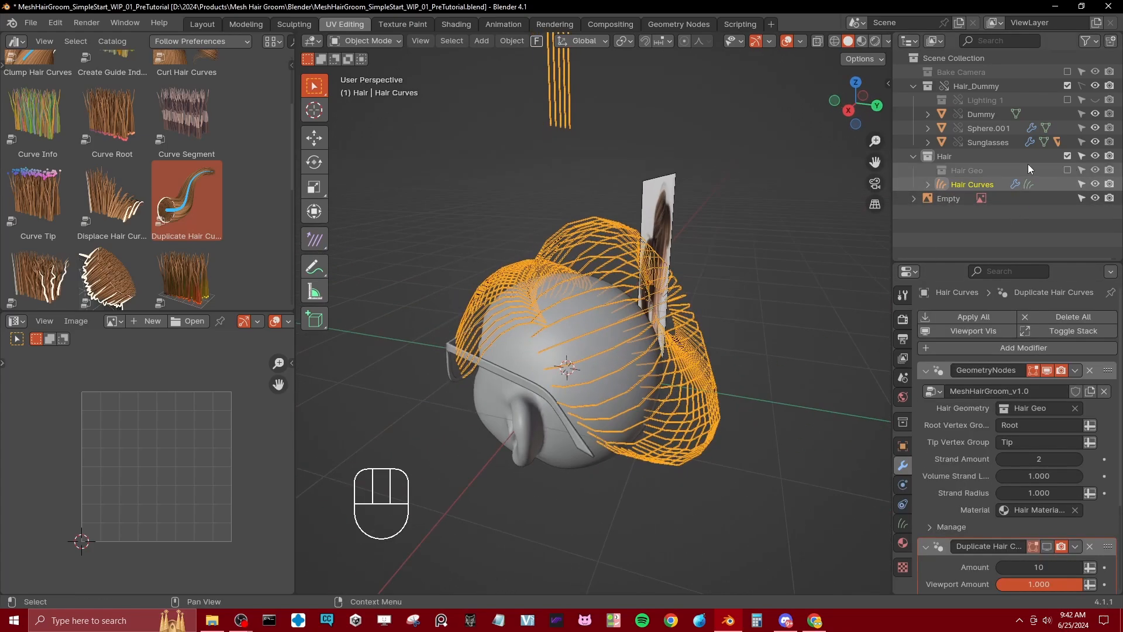
pyautogui.click(1068, 170)
pyautogui.click(967, 171)
pyautogui.click(615, 282)
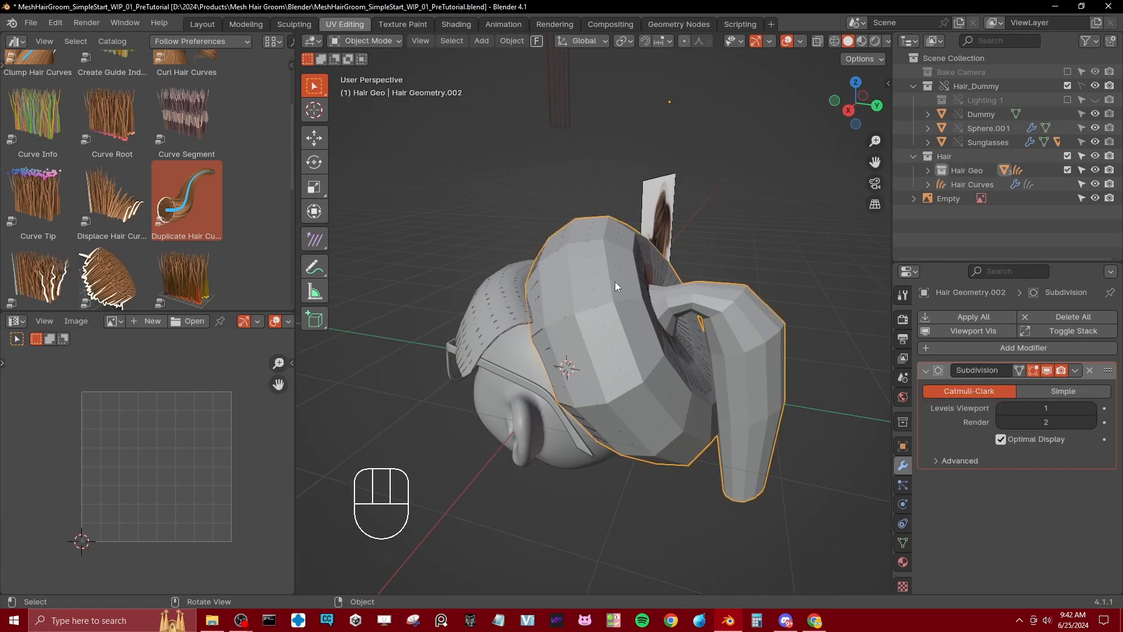
# Step: Add a Solidify modifier to the rear hair mesh and, in wireframe, set its thickness to -0.15 m
pyautogui.moveTo(616, 282); pyautogui.dragTo(837, 337, button='middle')
pyautogui.click(931, 370)
pyautogui.click(953, 344)
pyautogui.moveTo(902, 344)
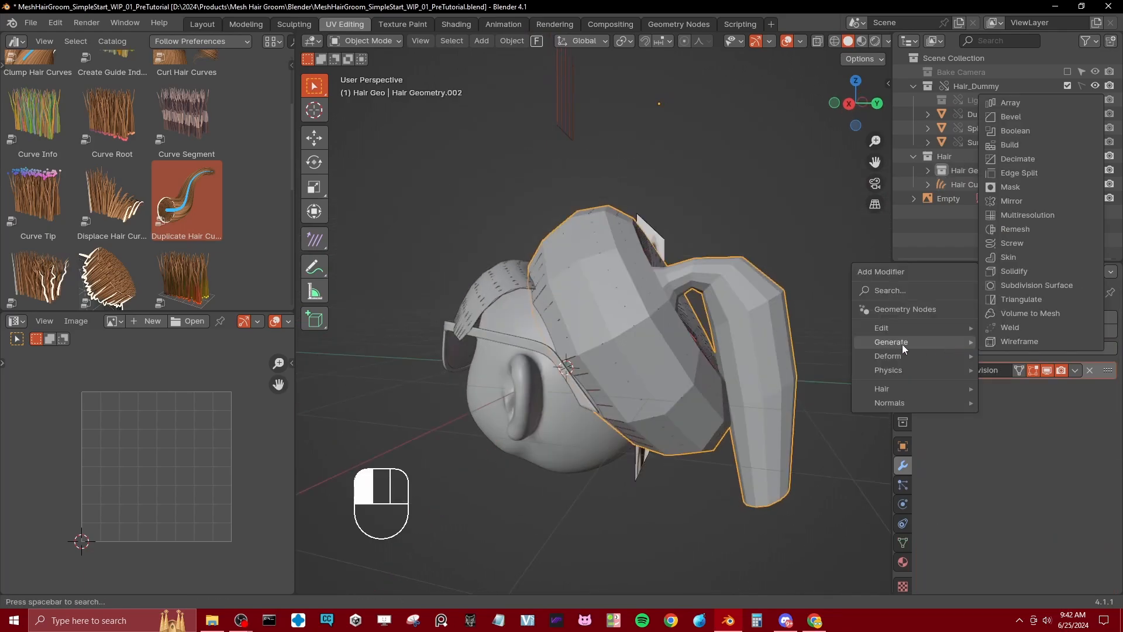
pyautogui.click(1012, 272)
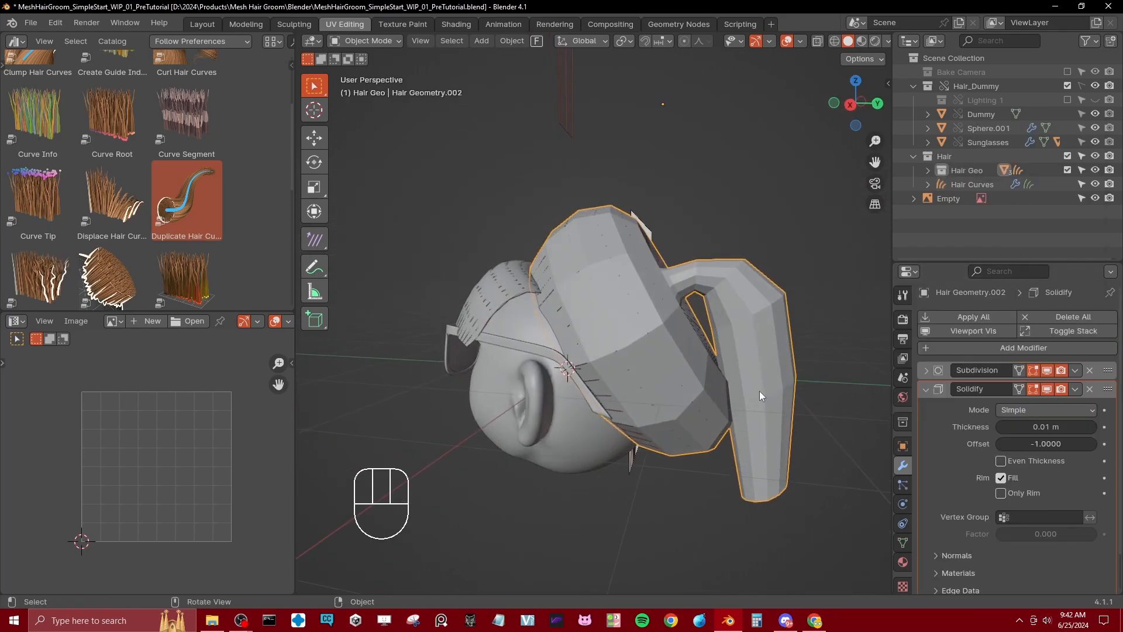
pyautogui.press('z')
pyautogui.click(654, 372)
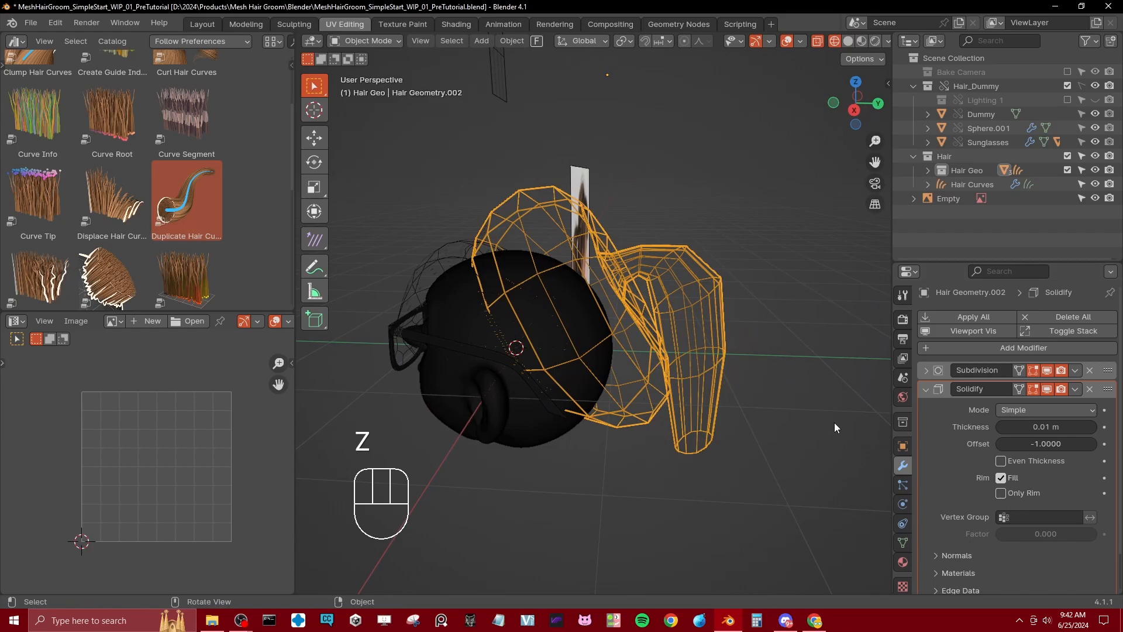
pyautogui.scroll(1, 835, 422)
pyautogui.moveTo(1038, 426); pyautogui.dragTo(1011, 427)
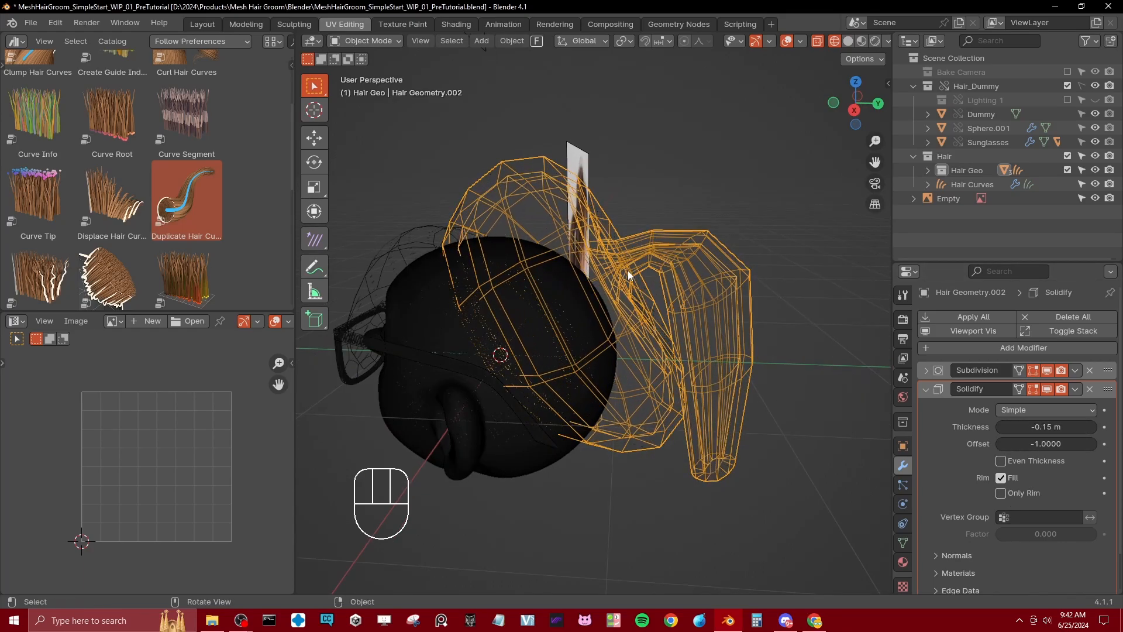
# Step: Examine the hair curves from the solidified mesh in solid shading with Hair Geo excluded, then restore the collection and reselect the mesh
pyautogui.moveTo(699, 287)
pyautogui.mouseDown(button='middle')
pyautogui.moveTo(677, 362)
pyautogui.moveTo(661, 369)
pyautogui.moveTo(635, 343)
pyautogui.mouseUp(button='middle')
pyautogui.press('z')
pyautogui.click(1068, 170)
pyautogui.moveTo(547, 275); pyautogui.dragTo(473, 320, button='middle')
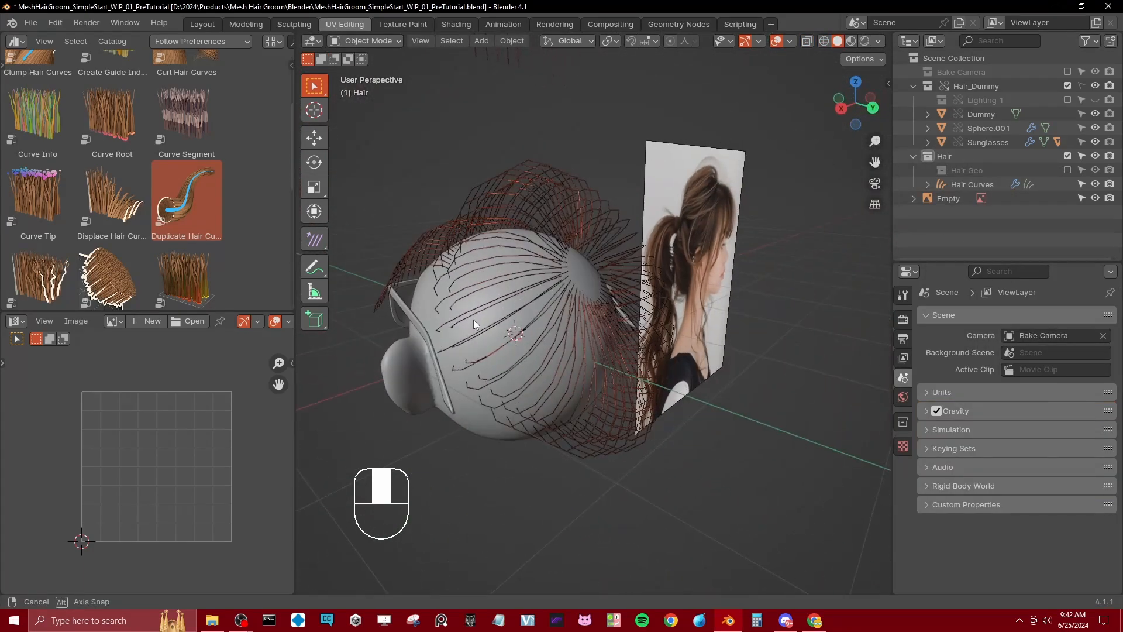
pyautogui.click(1067, 170)
pyautogui.moveTo(535, 298); pyautogui.dragTo(816, 364, button='middle')
pyautogui.click(744, 377)
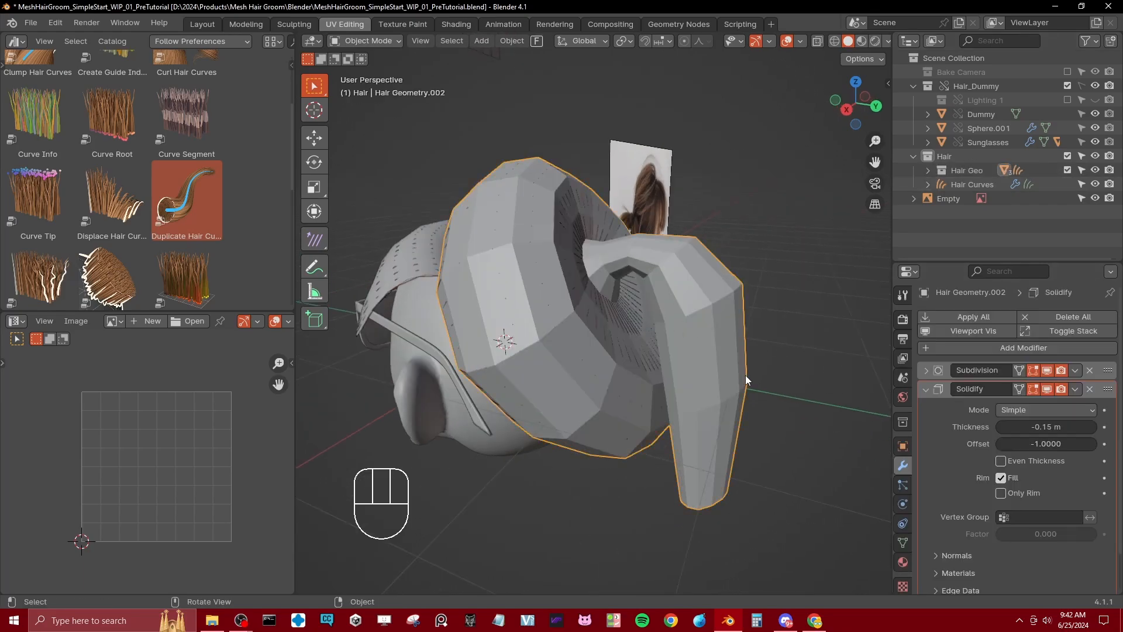
# Step: Remove the Solidify modifier from the rear hair mesh and save the file
pyautogui.click(1089, 389)
pyautogui.moveTo(685, 350); pyautogui.dragTo(747, 314, button='middle')
pyautogui.hotkey('ctrl', 's')
pyautogui.press('KP_3')
pyautogui.moveTo(620, 296); pyautogui.dragTo(625, 343, button='middle')
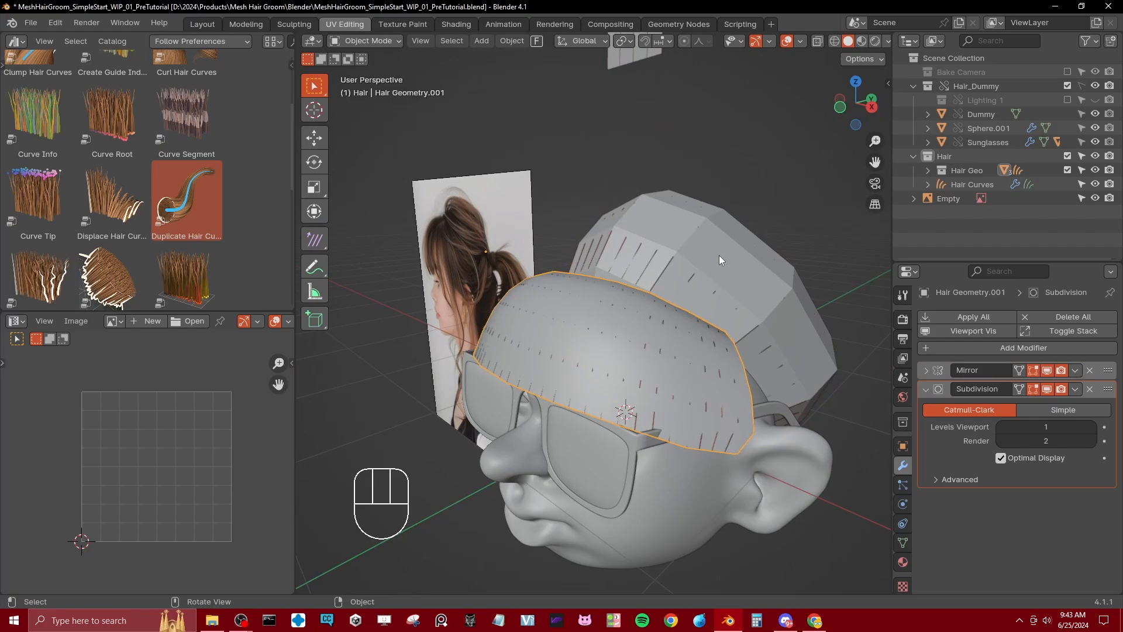
# Step: Exclude the Hair Geo collection and enable viewport display of the Duplicate Hair Curves modifier on the hair curves
pyautogui.click(1068, 169)
pyautogui.moveTo(720, 247); pyautogui.dragTo(204, 326, button='middle')
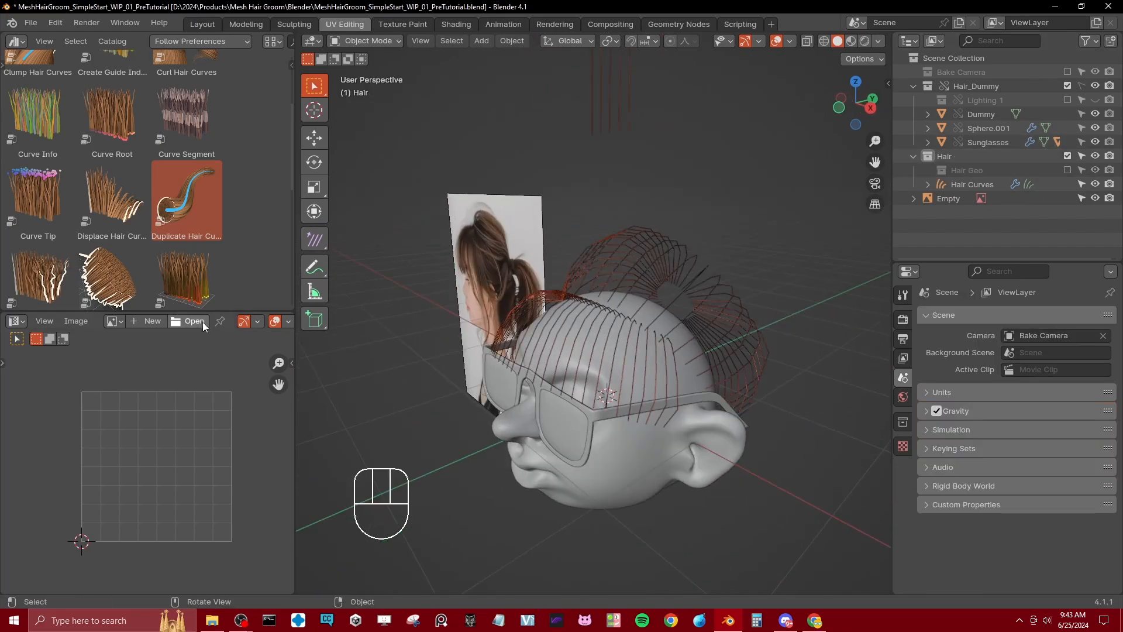
pyautogui.click(567, 301)
pyautogui.click(1047, 545)
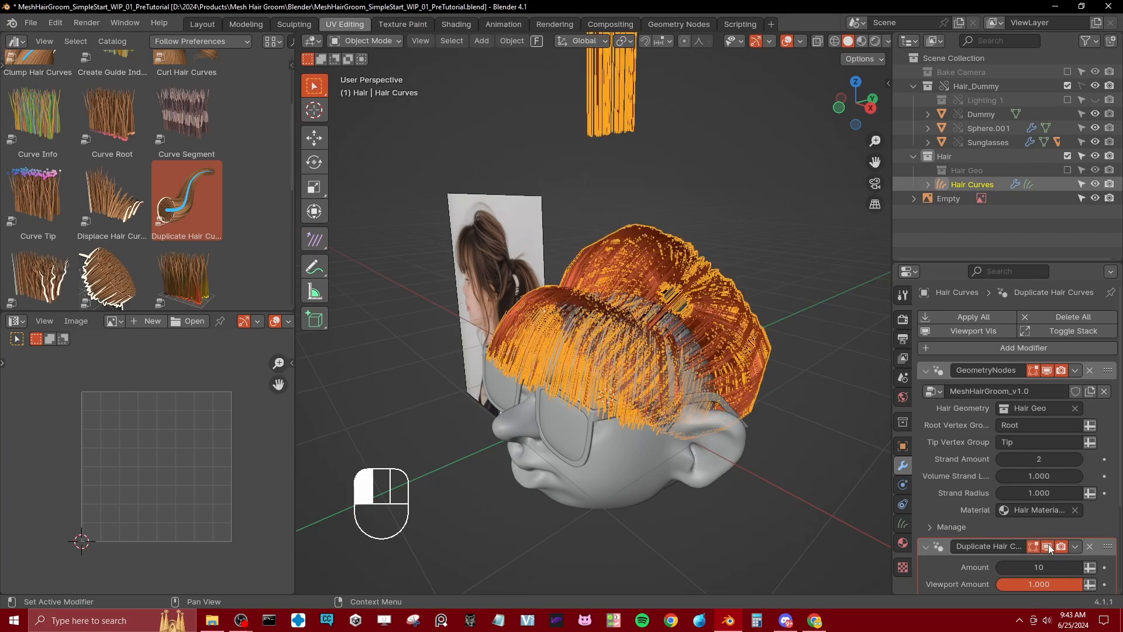
pyautogui.moveTo(568, 336); pyautogui.dragTo(585, 351, button='middle')
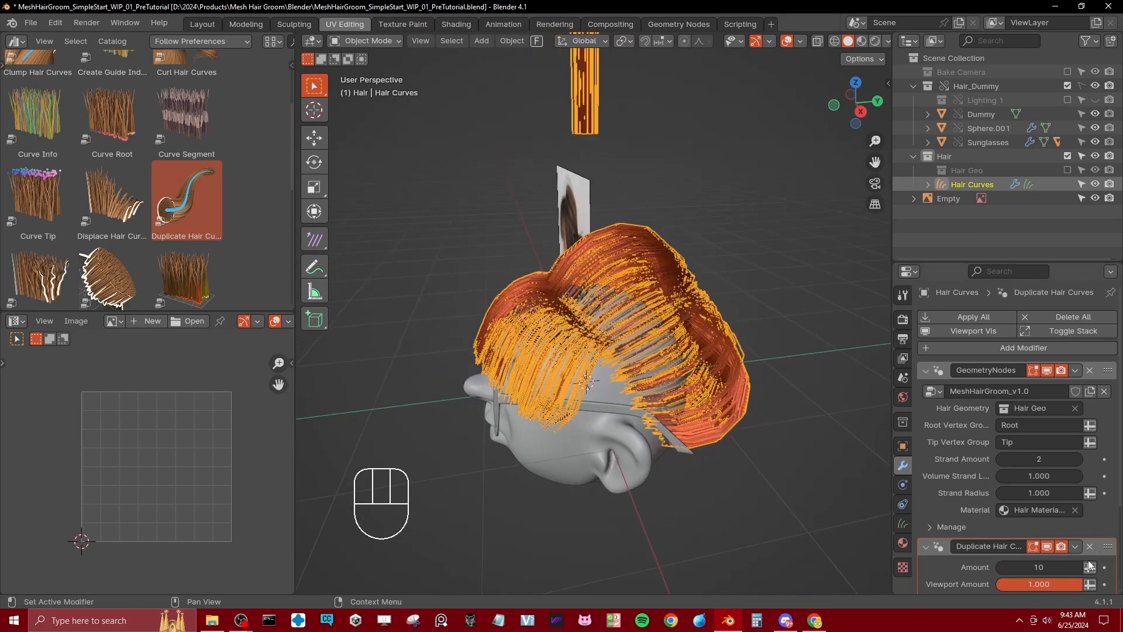
# Step: Set the Duplicate Hair Curves radius to 0.2 m and hide the viewport overlays to inspect the hair
pyautogui.scroll(-3, 1089, 565)
pyautogui.keyDown('shift'); pyautogui.moveTo(1039, 519); pyautogui.dragTo(1079, 518); pyautogui.keyUp('shift')
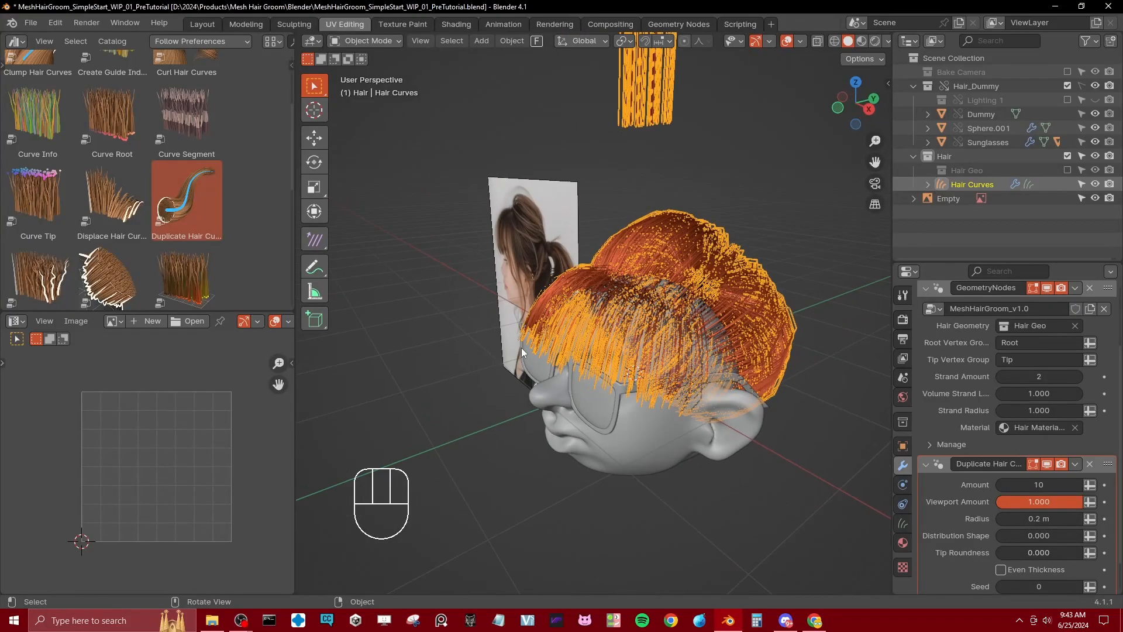
pyautogui.scroll(-1, 814, 43)
pyautogui.click(774, 42)
pyautogui.keyDown('shift'); pyautogui.moveTo(730, 235); pyautogui.dragTo(696, 227, button='middle'); pyautogui.keyUp('shift')
pyautogui.moveTo(718, 242)
pyautogui.keyDown('shift'); pyautogui.mouseDown(button='middle')
pyautogui.moveTo(686, 237)
pyautogui.moveTo(718, 262)
pyautogui.mouseUp(button='middle'); pyautogui.keyUp('shift')
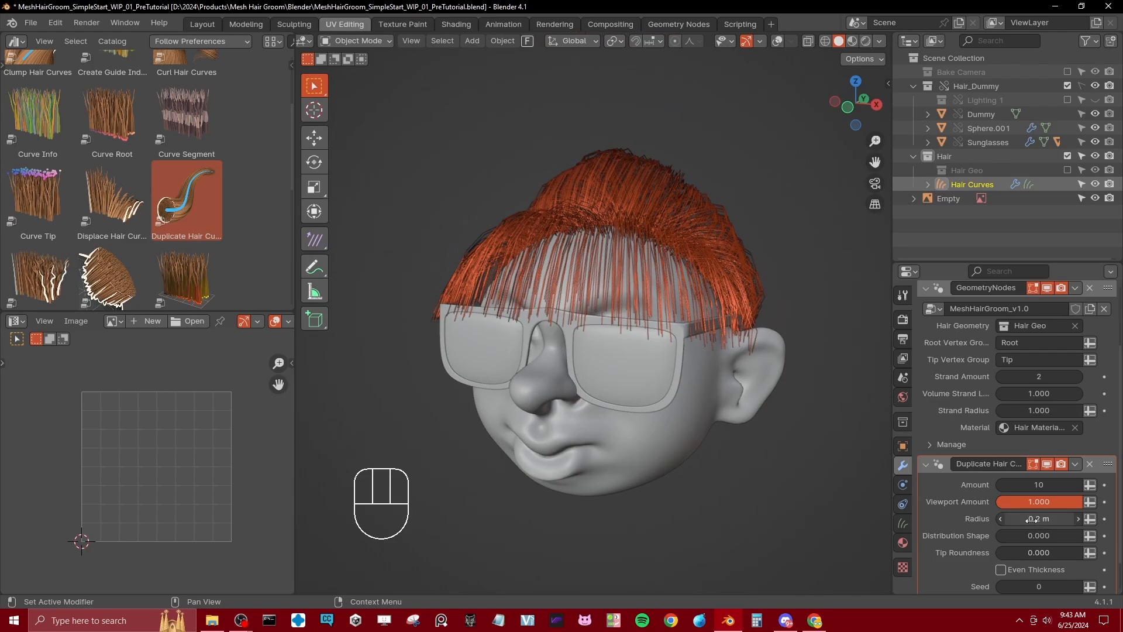
# Step: Set the Duplicate Hair Curves amount to 32, keeping the radius at 0.2 m, and show the viewport overlays again
pyautogui.moveTo(1039, 519); pyautogui.dragTo(1071, 485)
pyautogui.hotkey('ctrl', 'z')
pyautogui.moveTo(852, 390); pyautogui.dragTo(640, 315, button='middle')
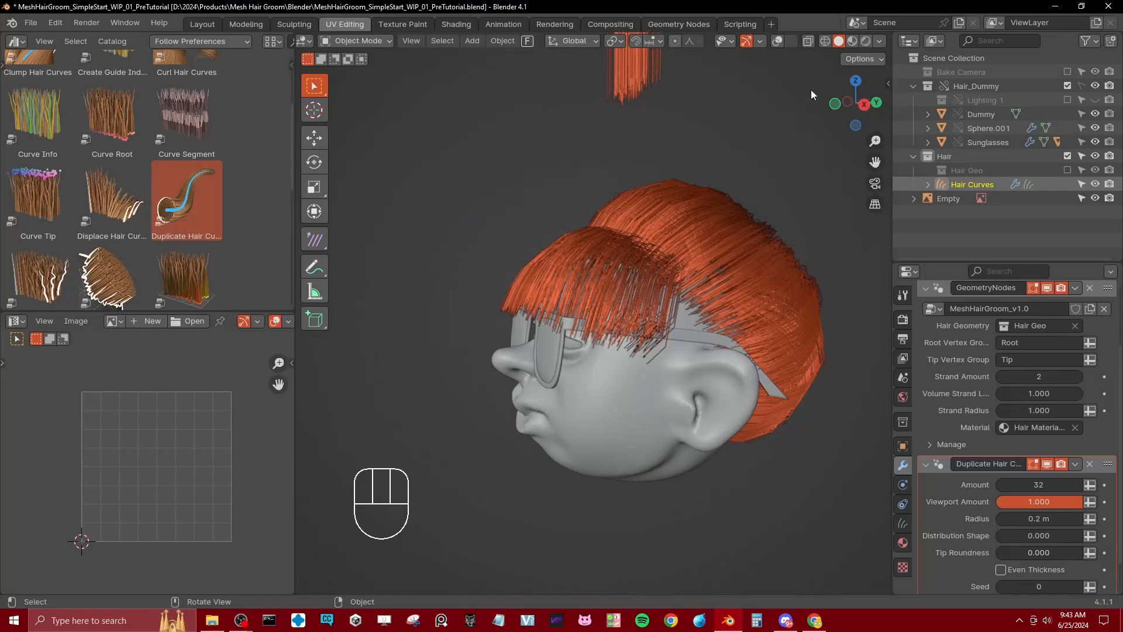
pyautogui.click(778, 40)
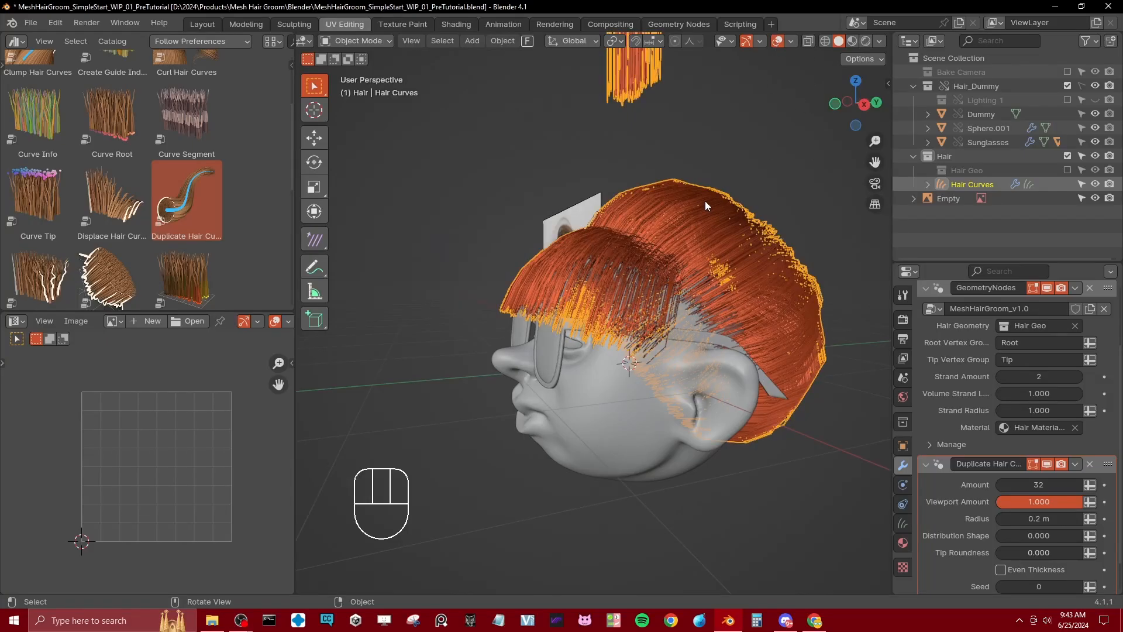
# Step: In the right side view, restore the Hair Geo collection and hide the Hair Curves object
pyautogui.press('KP_3')
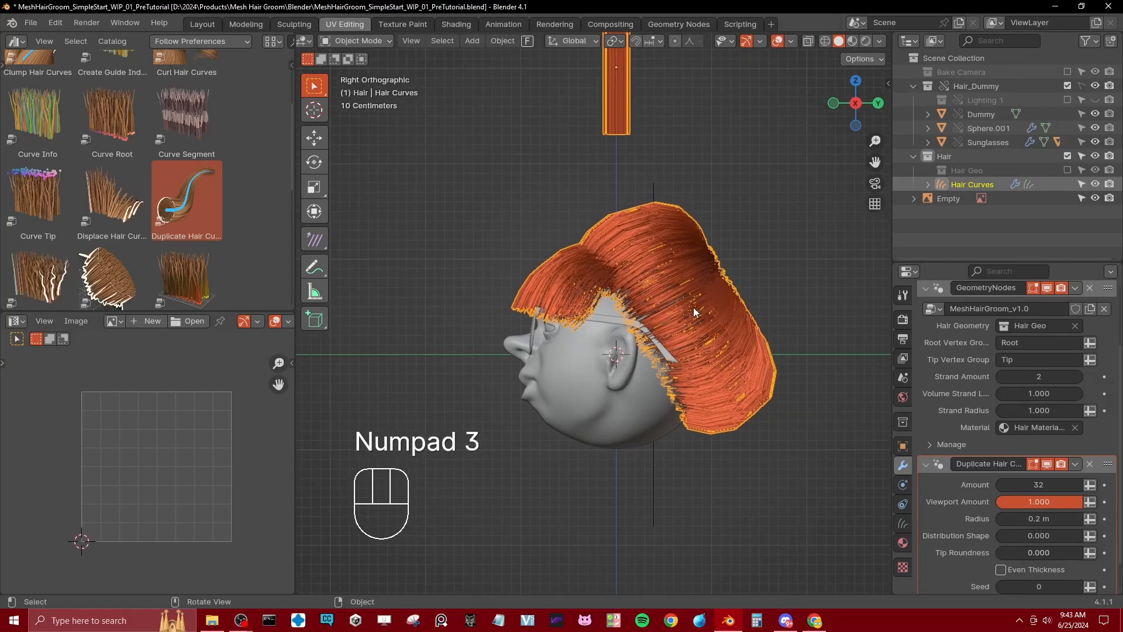
pyautogui.click(1068, 170)
pyautogui.scroll(1, 610, 325)
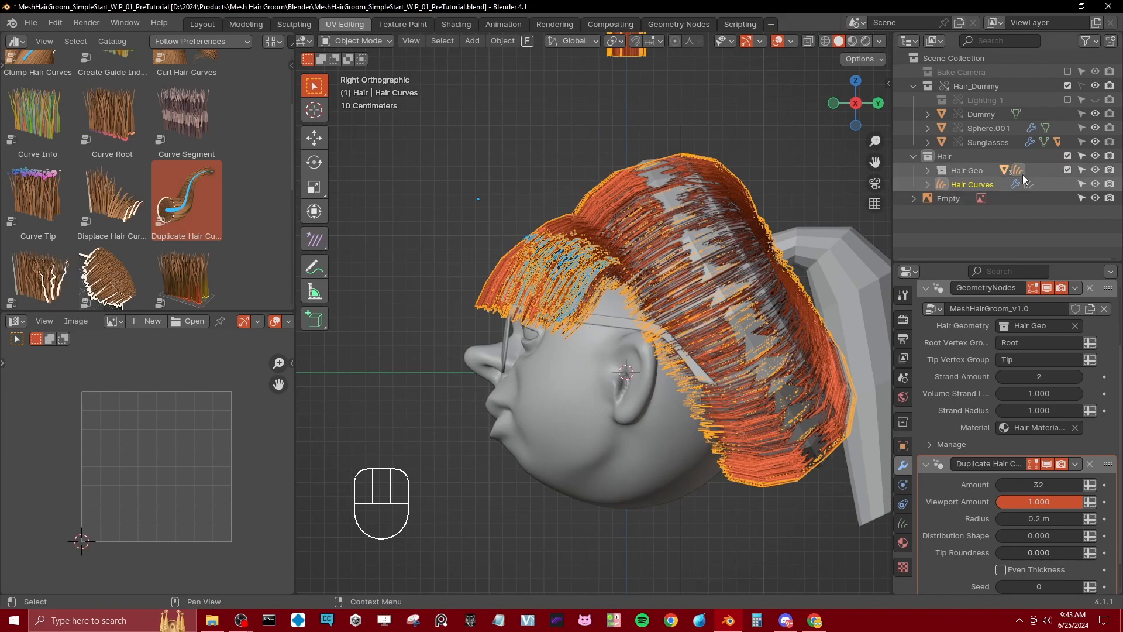
pyautogui.scroll(2, 645, 284)
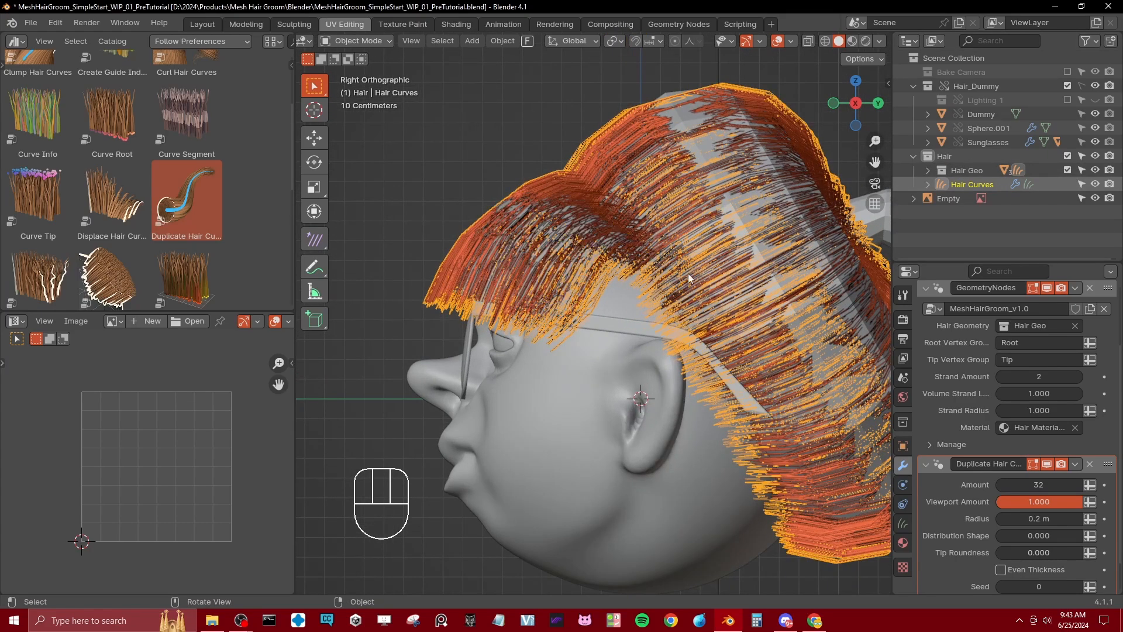
pyautogui.click(1095, 185)
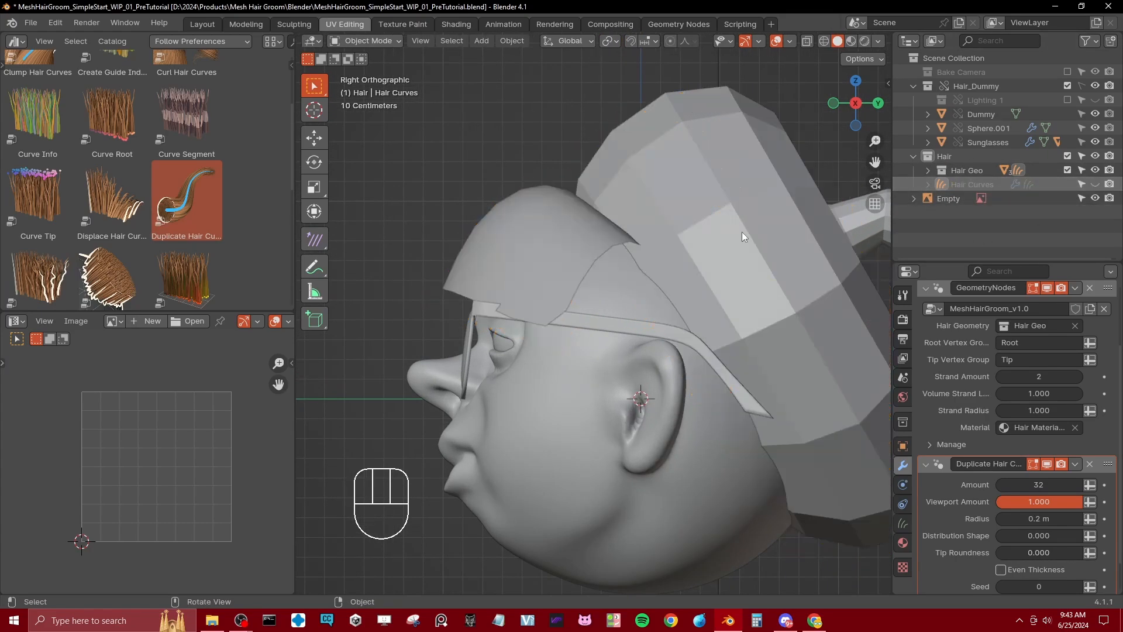
# Step: Duplicate the rear edge path of the fringe mesh, rotate the copy and place it on the side of the head above the ear
pyautogui.click(542, 272)
pyautogui.press('Tab')
pyautogui.click(558, 340)
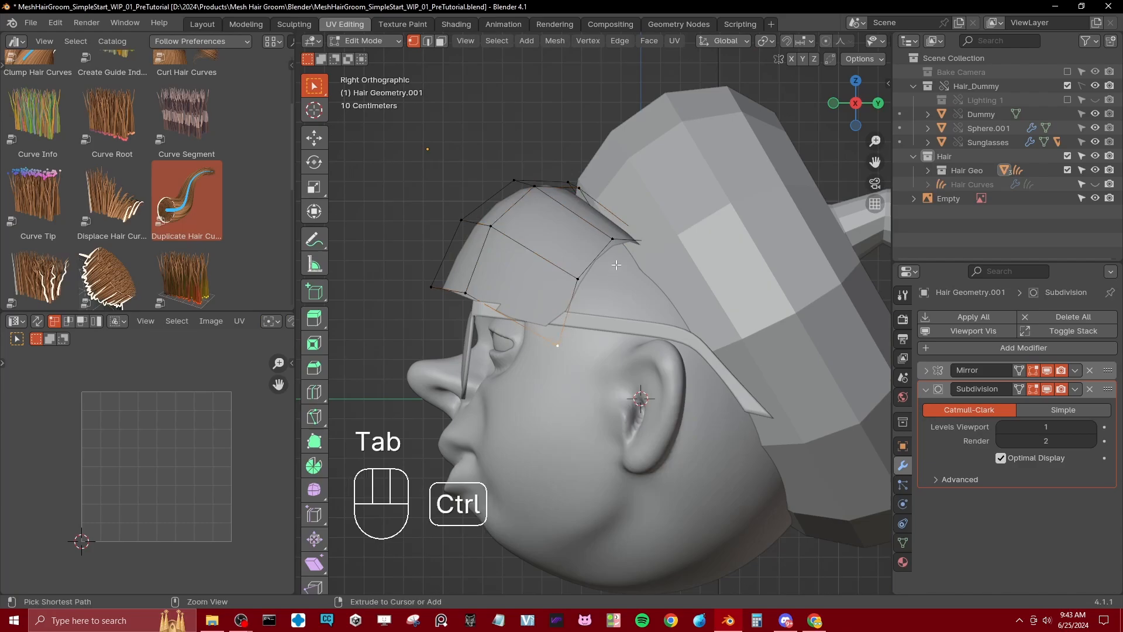
pyautogui.keyDown('alt'); pyautogui.keyDown('shift'); pyautogui.click(605, 250); pyautogui.keyUp('shift'); pyautogui.keyUp('alt')
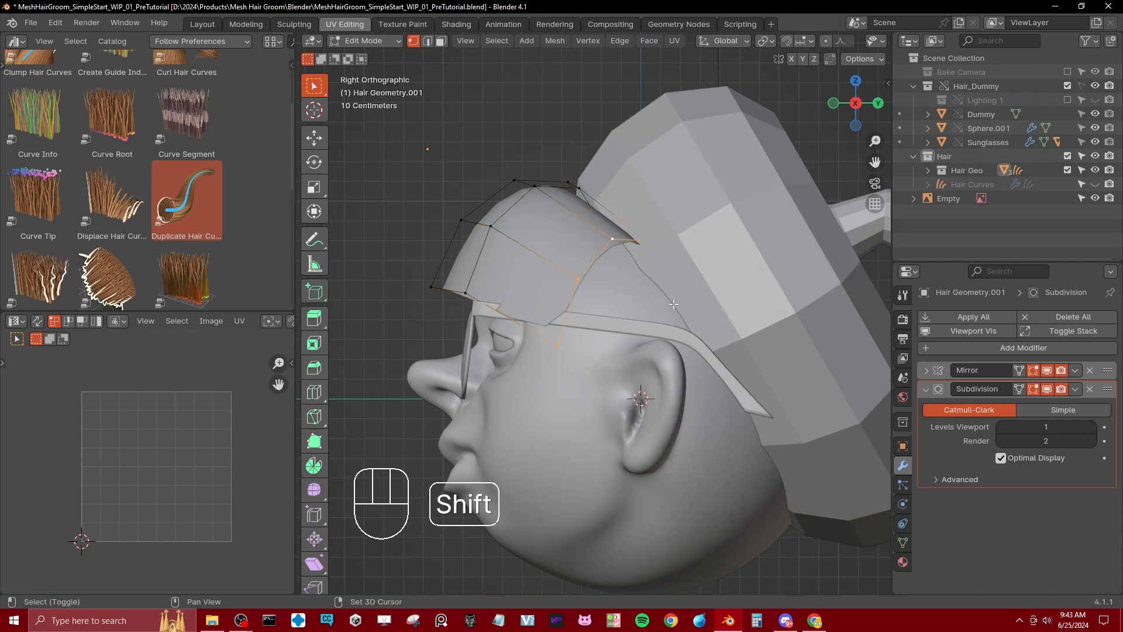
pyautogui.hotkey('shift', 'd')
pyautogui.press('r')
pyautogui.click(682, 271)
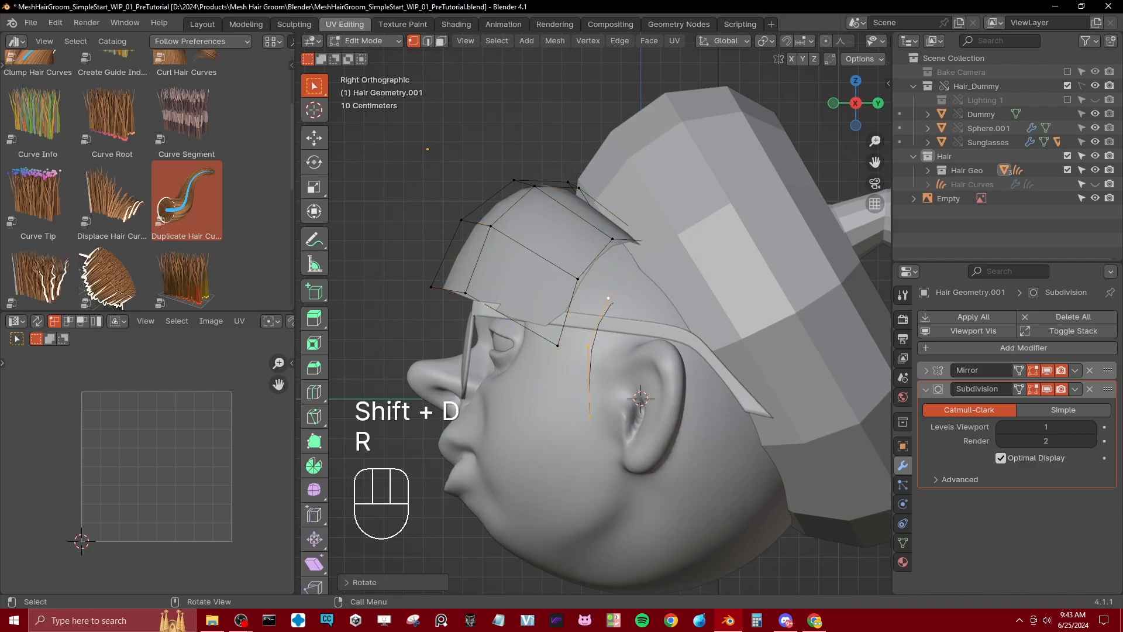
# Step: Stretch the copied edge path vertically and move it beside the rear edge of the fringe mesh
pyautogui.press('s')
pyautogui.press('z')
pyautogui.click(630, 241)
pyautogui.press('g')
pyautogui.click(626, 261)
# Step: Extrude the edge path backward into a narrow side hair strip hanging in front of the ear, and leave Edit Mode
pyautogui.press('e')
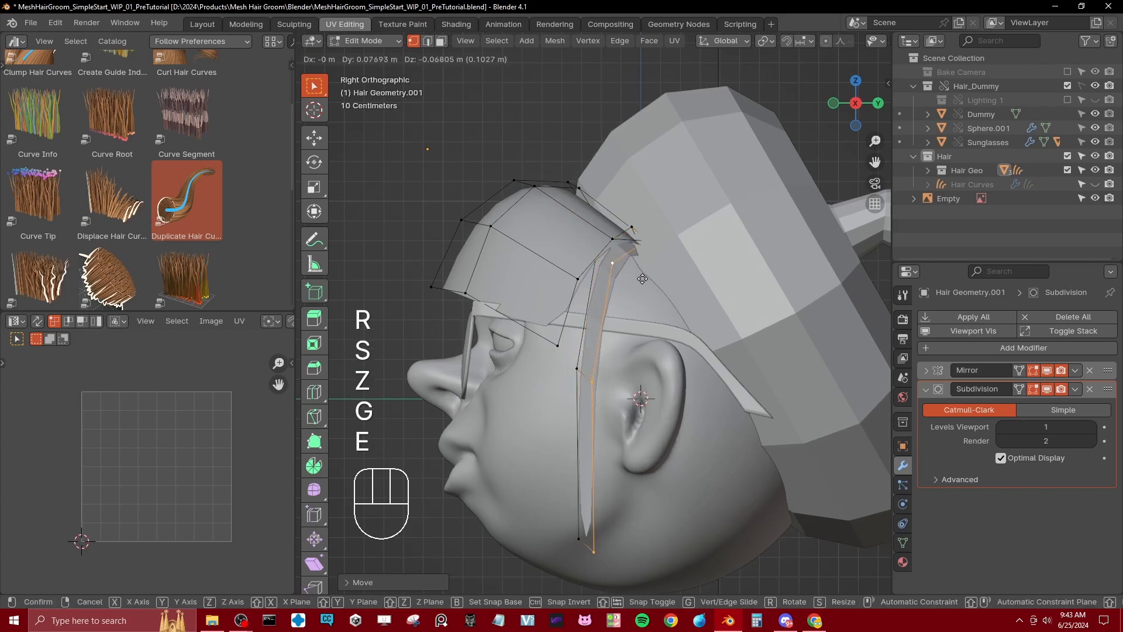
pyautogui.click(651, 277)
pyautogui.scroll(-4, 637, 298)
pyautogui.moveTo(617, 317); pyautogui.dragTo(655, 351, button='middle')
pyautogui.press('Tab')
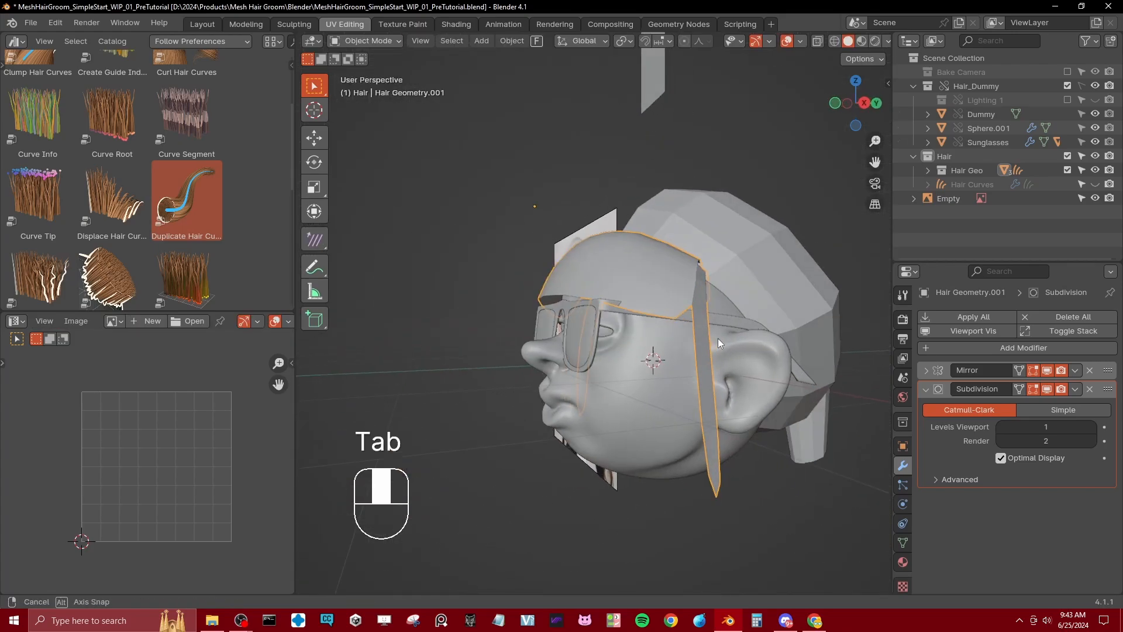
# Step: Show the Hair Curves object again, save the file and inspect the hair on the new side strip
pyautogui.click(1095, 184)
pyautogui.moveTo(672, 281); pyautogui.dragTo(697, 317, button='middle')
pyautogui.moveTo(627, 325); pyautogui.dragTo(647, 333, button='middle')
pyautogui.hotkey('ctrl', 's')
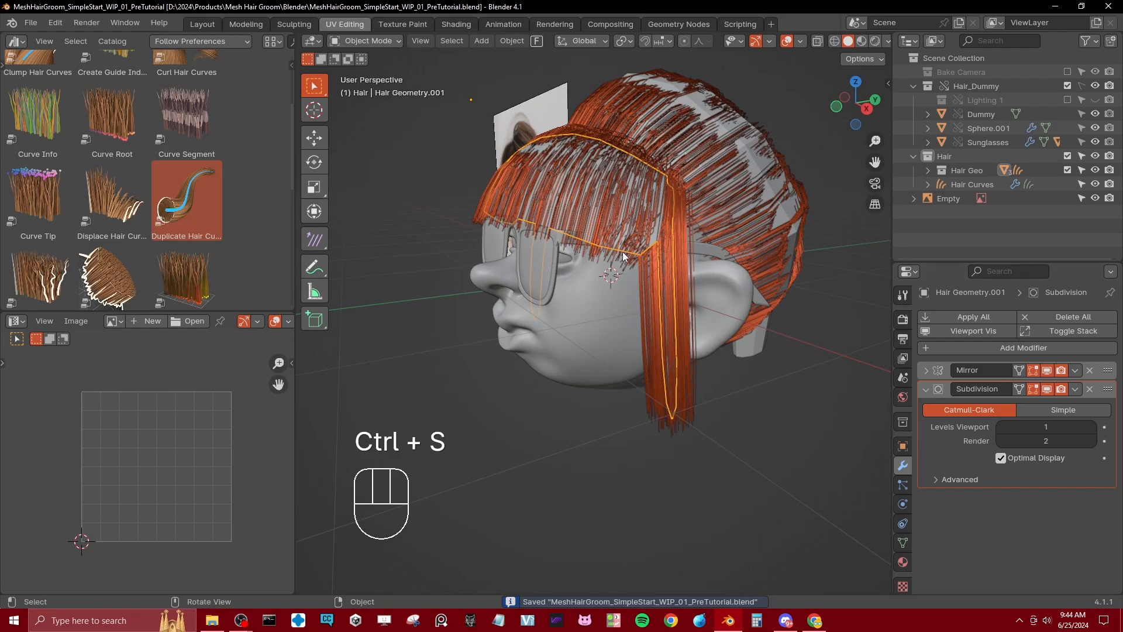
pyautogui.moveTo(673, 261); pyautogui.dragTo(662, 262, button='middle')
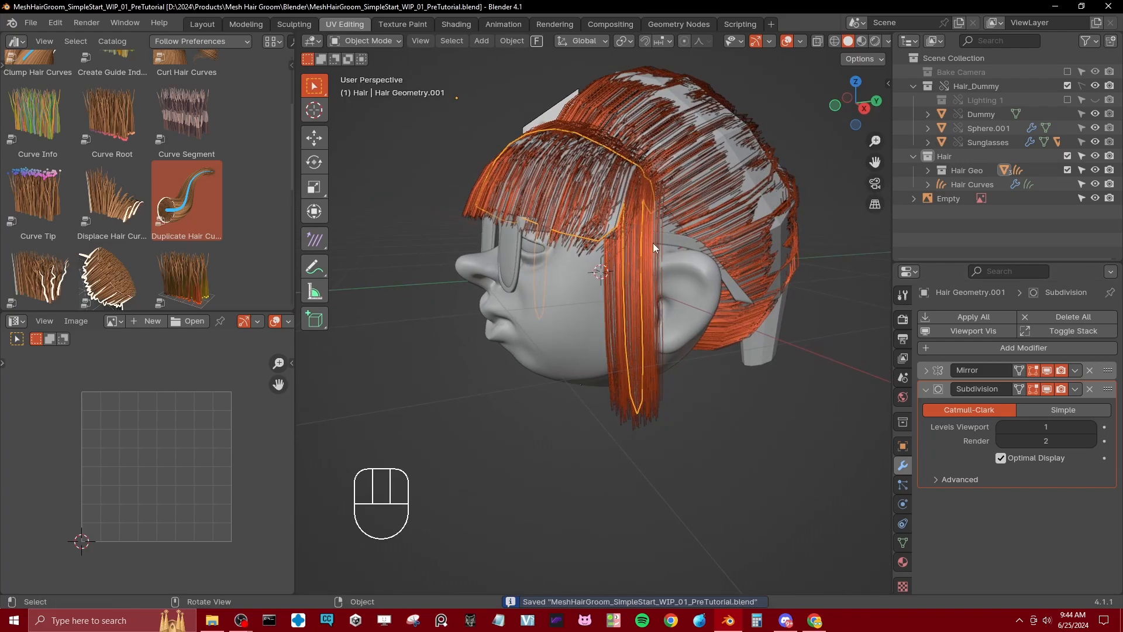
pyautogui.moveTo(641, 310); pyautogui.dragTo(597, 305, button='middle')
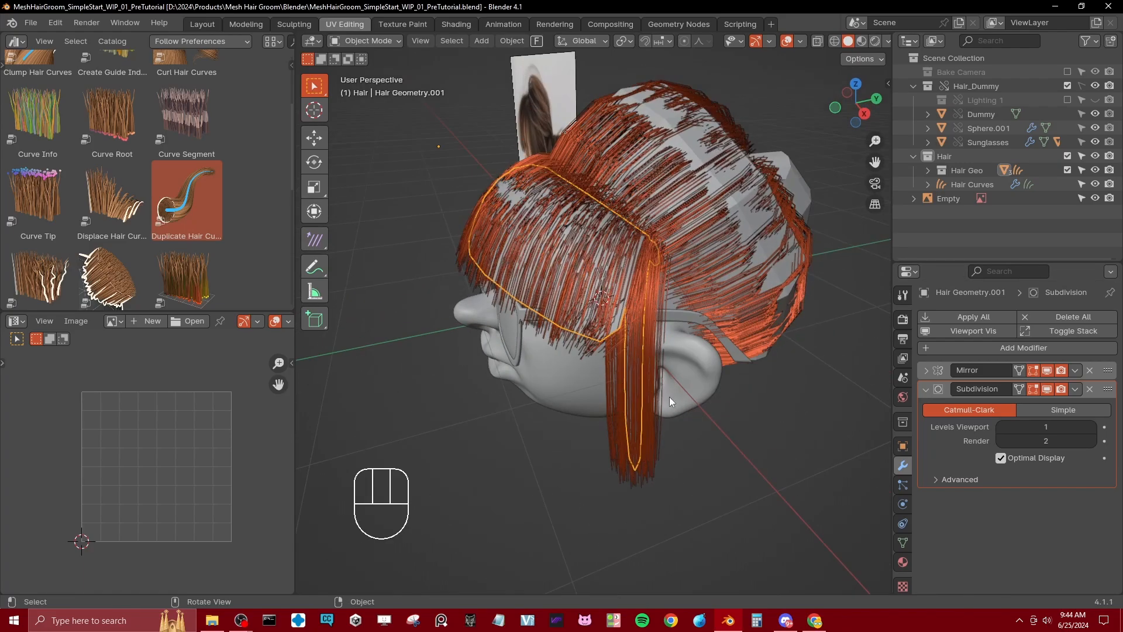
# Step: Add a vertex group named DuplicateAmt to the fringe mesh
pyautogui.click(903, 541)
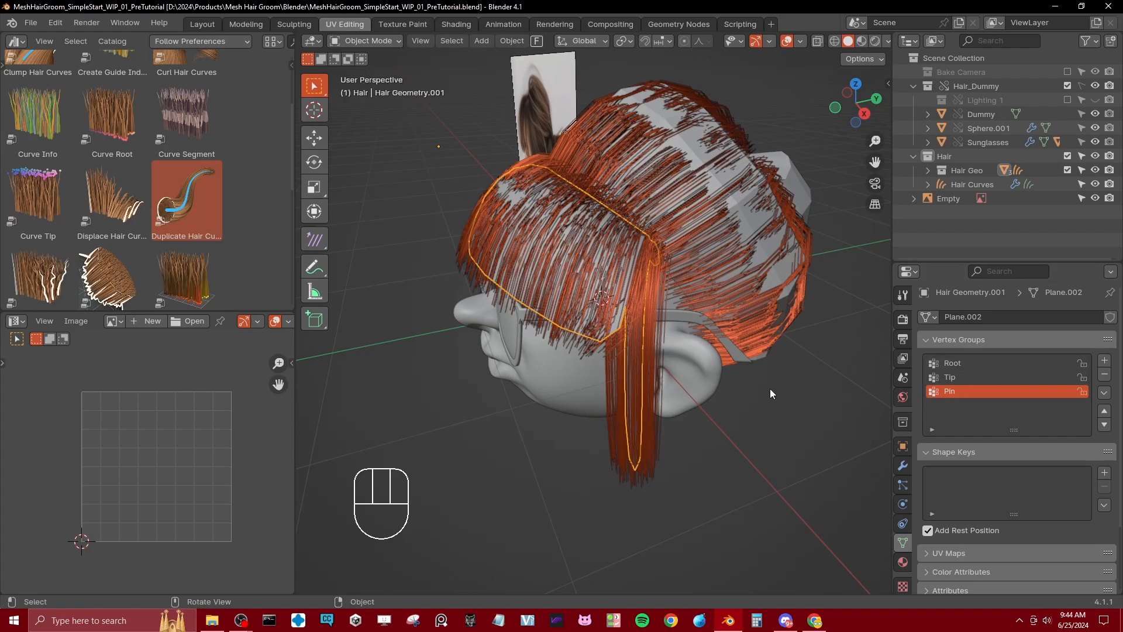
pyautogui.moveTo(564, 319); pyautogui.dragTo(605, 293, button='middle')
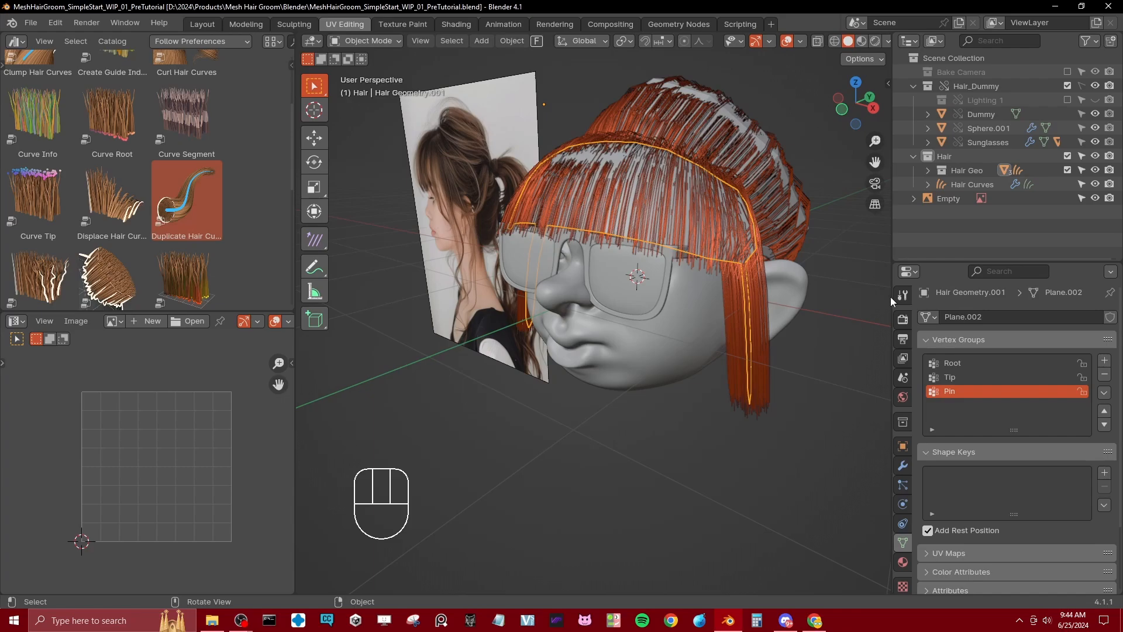
pyautogui.click(1105, 362)
pyautogui.doubleClick(962, 406)
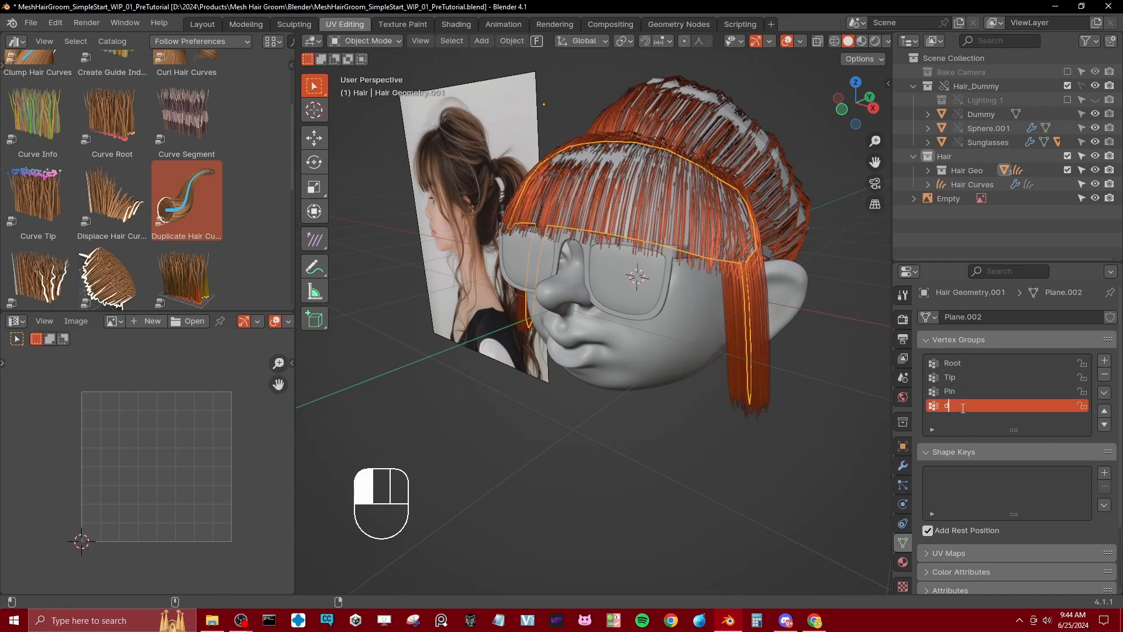
pyautogui.write('DuplicateAmut')
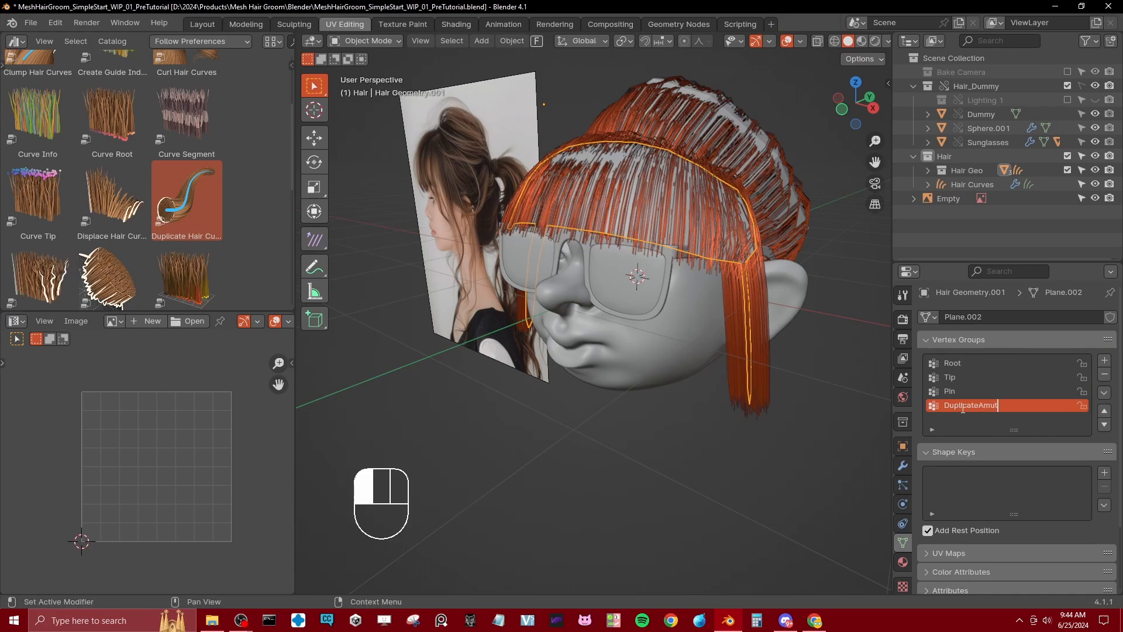
pyautogui.press('BackSpace')
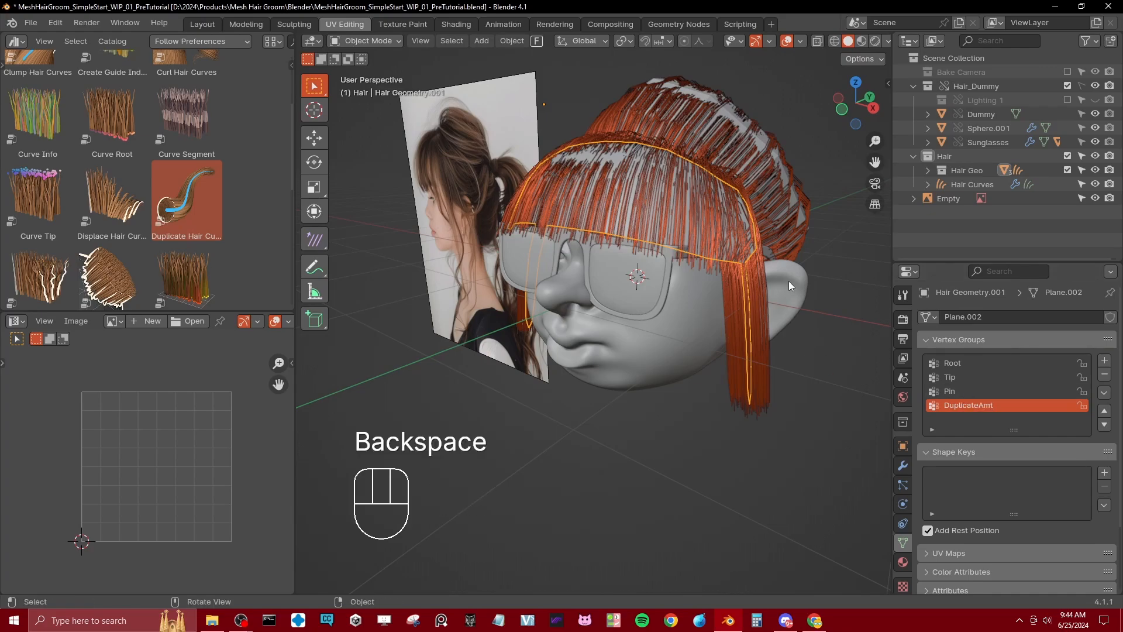
# Step: In Weight Paint mode, fill the whole fringe mesh and side strip with weight 1.000 using the Gradient tool
pyautogui.moveTo(735, 266); pyautogui.dragTo(684, 265, button='middle')
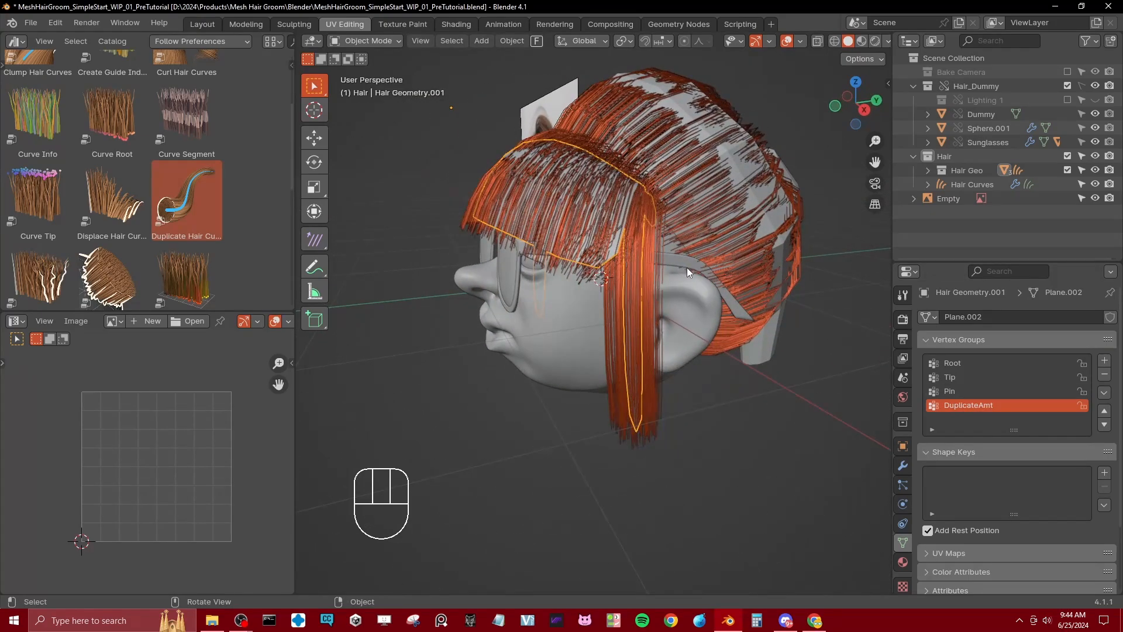
pyautogui.hotkey('ctrl', 'Tab')
pyautogui.click(641, 241)
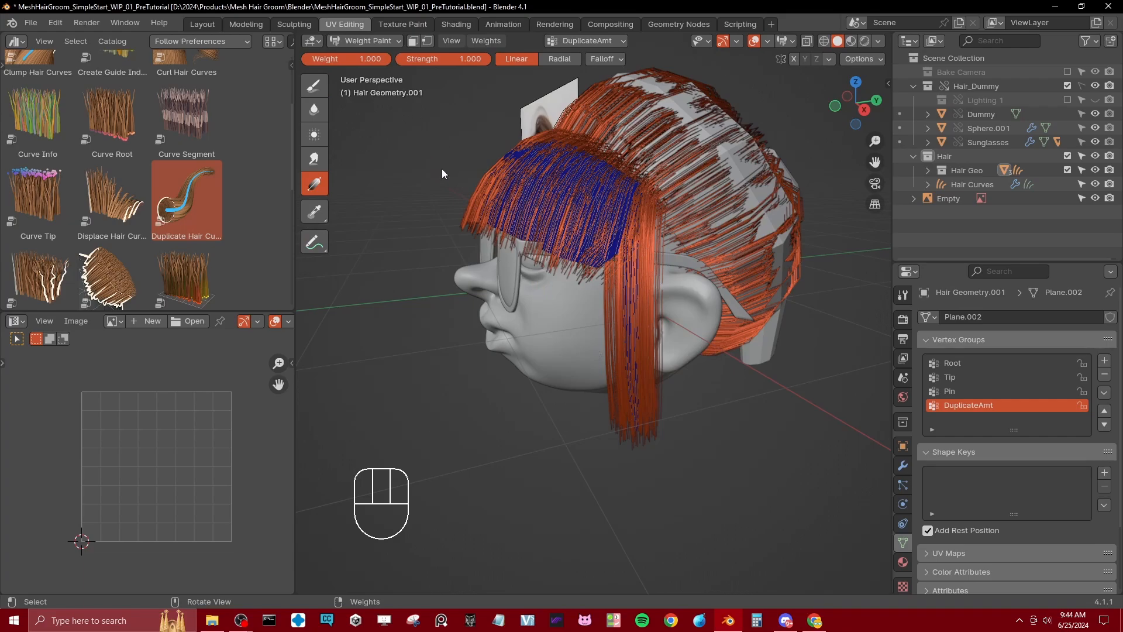
pyautogui.moveTo(483, 532); pyautogui.dragTo(518, 444)
pyautogui.moveTo(591, 278); pyautogui.dragTo(656, 223, button='middle')
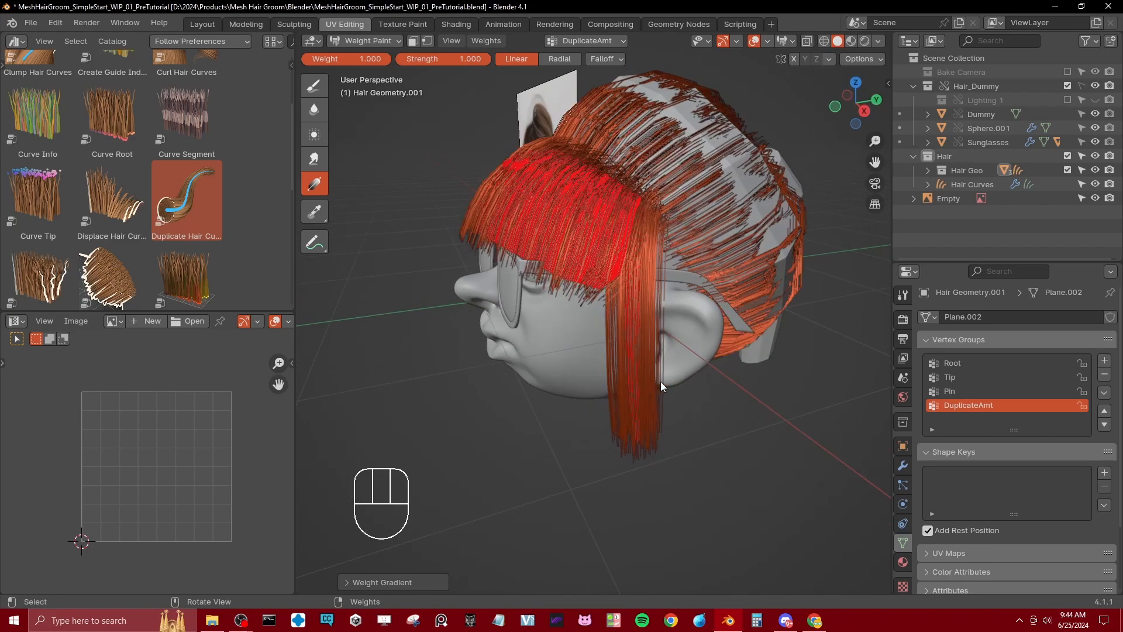
pyautogui.moveTo(661, 381); pyautogui.dragTo(702, 254, button='middle')
# Step: Return to Object Mode, hide the Hair Curves object and select the rear hair mesh together with the fringe mesh
pyautogui.hotkey('ctrl', 'Tab')
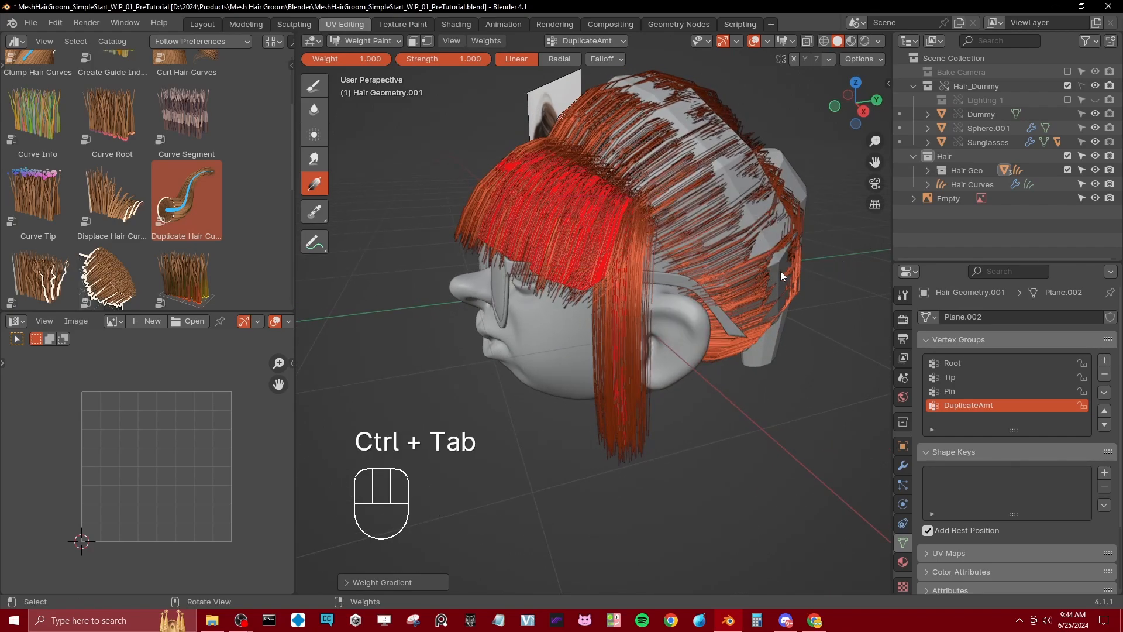
pyautogui.hotkey('ctrl', 'Tab')
pyautogui.click(589, 290)
pyautogui.click(780, 248)
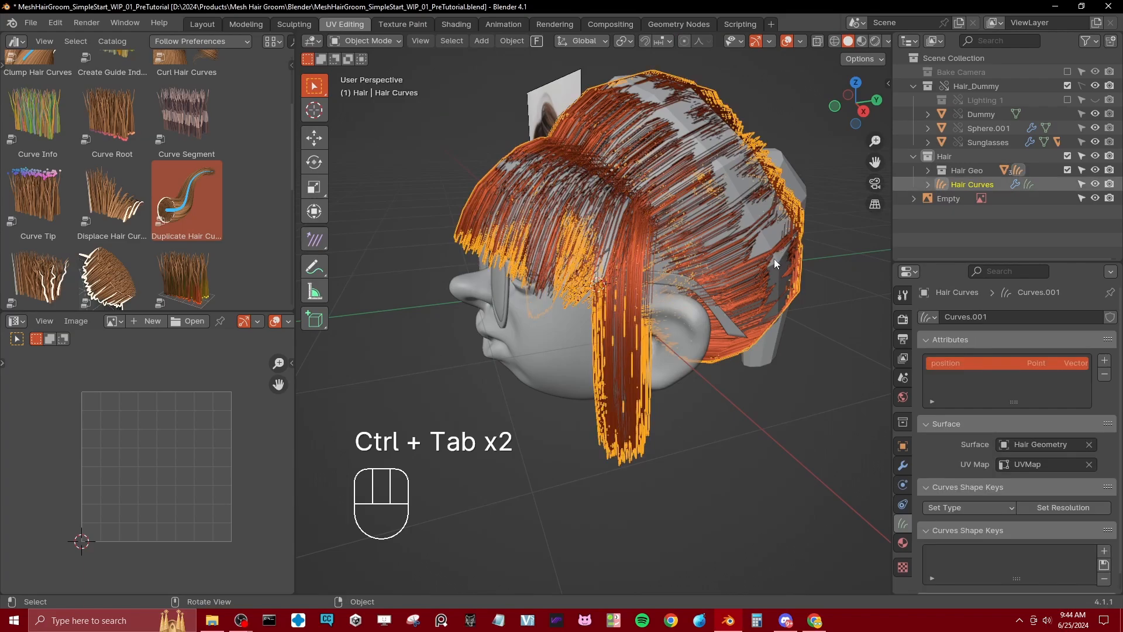
pyautogui.click(1095, 184)
pyautogui.moveTo(719, 275); pyautogui.dragTo(743, 272, button='middle')
pyautogui.click(722, 259)
pyautogui.keyDown('shift'); pyautogui.click(539, 247); pyautogui.keyUp('shift')
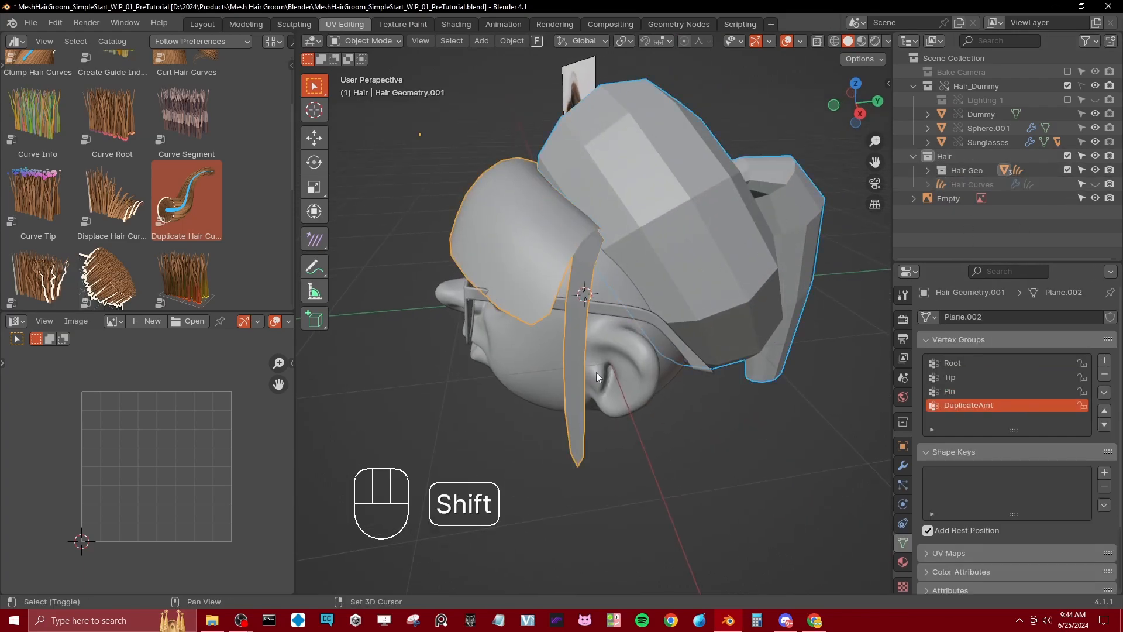
pyautogui.moveTo(539, 247); pyautogui.dragTo(494, 99, button='middle')
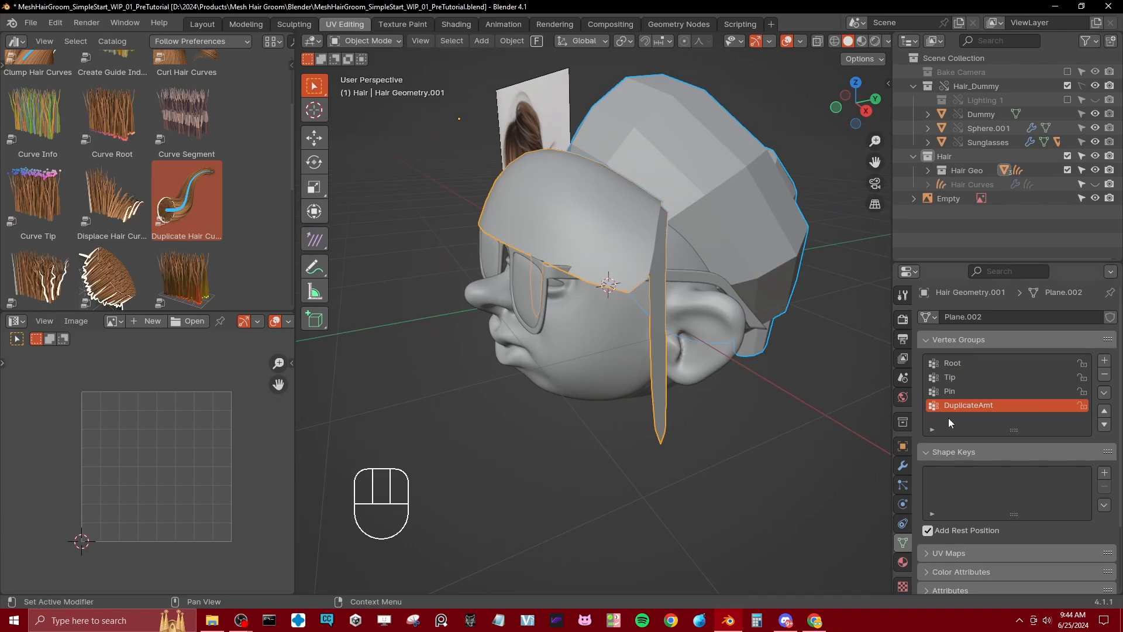
# Step: Copy the DuplicateAmt group name and add a vertex group with that name to the rear hair mesh
pyautogui.doubleClick(974, 404)
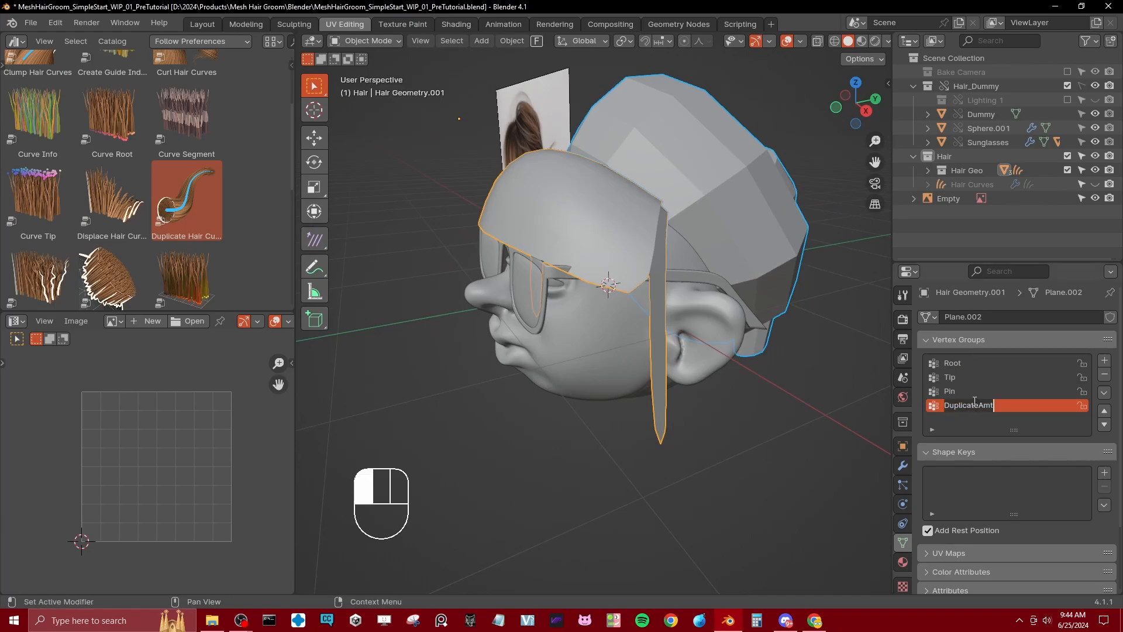
pyautogui.click(742, 242)
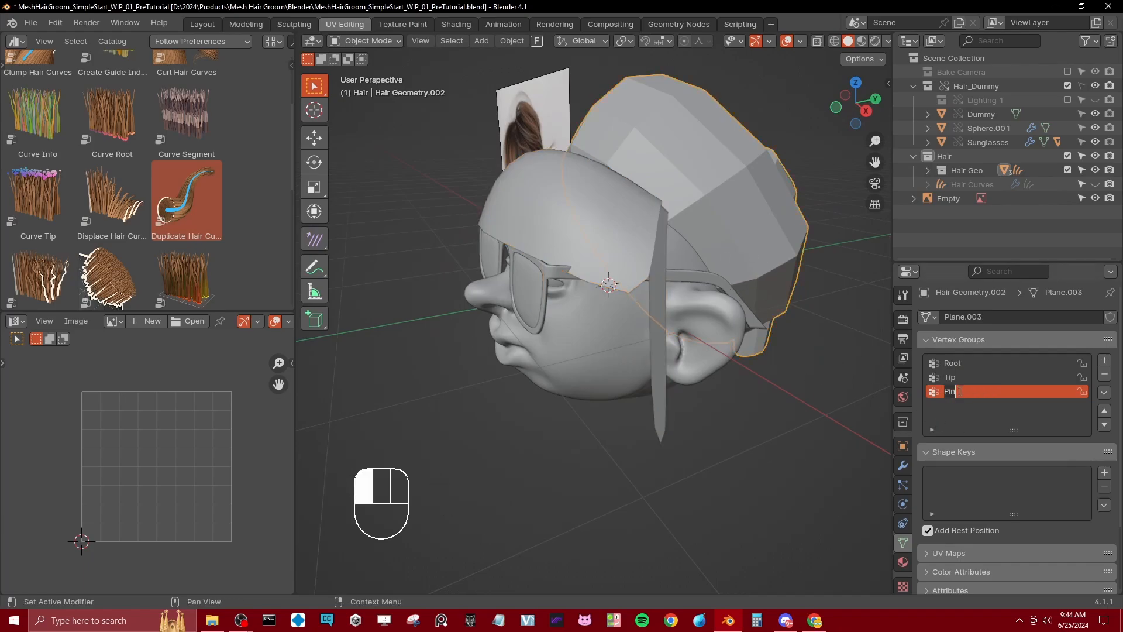
pyautogui.click(1105, 361)
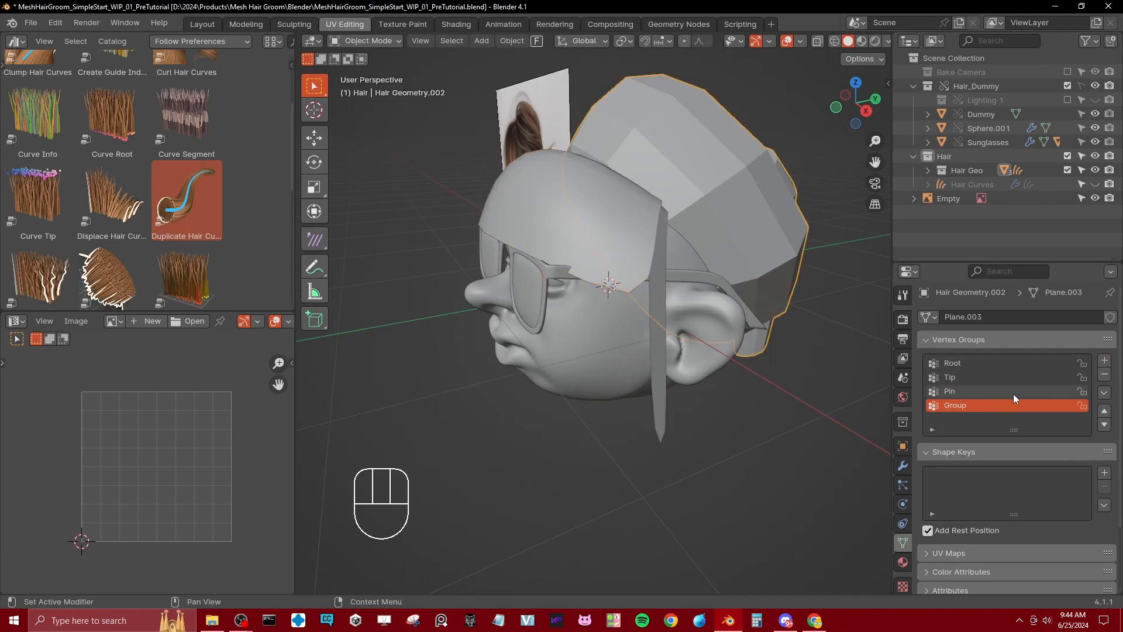
pyautogui.keyDown('ctrl'); pyautogui.click(978, 406); pyautogui.keyUp('ctrl')
pyautogui.write('DuplicateAmt')
pyautogui.press('Return')
# Step: Fill the rear hair mesh with weight 1.000 for DuplicateAmt using the weight gradient
pyautogui.hotkey('ctrl', 'Tab')
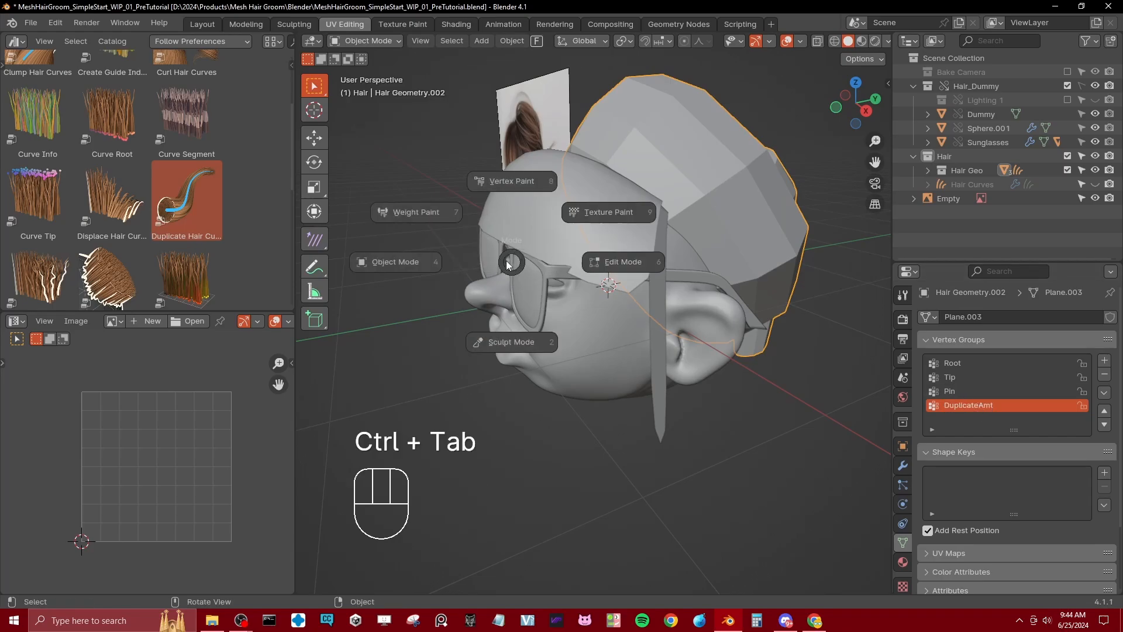
pyautogui.click(462, 218)
pyautogui.moveTo(434, 296); pyautogui.dragTo(611, 529)
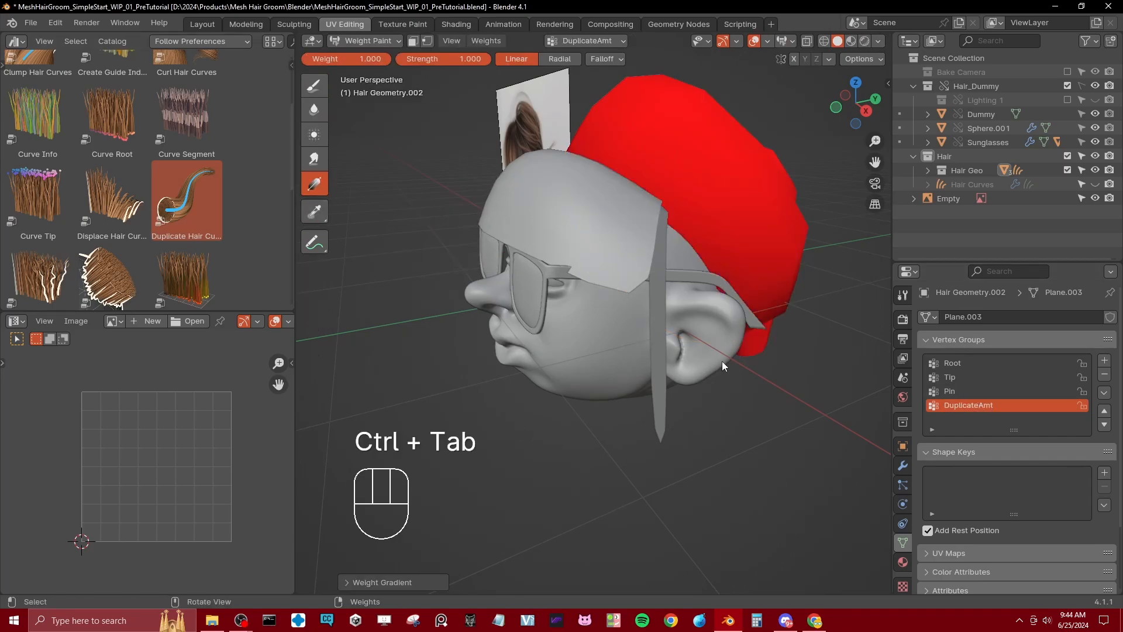
# Step: Leave weight painting on the rear mesh and enter Weight Paint mode on the fringe mesh instead
pyautogui.hotkey('ctrl', 'Tab')
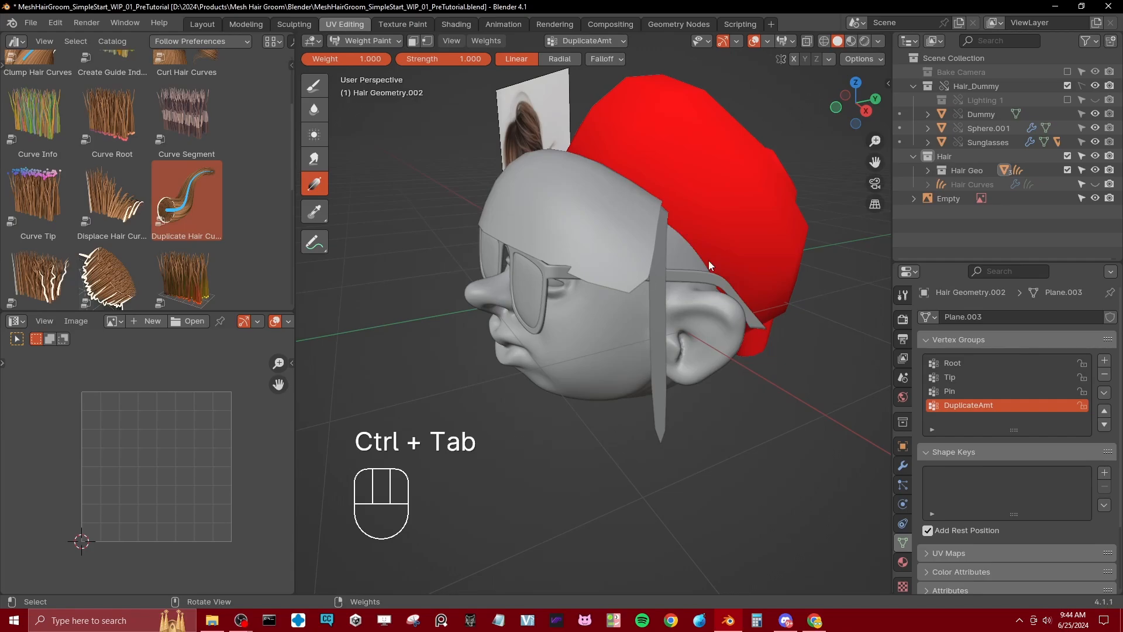
pyautogui.hotkey('ctrl', 'Tab')
pyautogui.click(622, 267)
pyautogui.hotkey('ctrl', 'Tab')
pyautogui.click(639, 268)
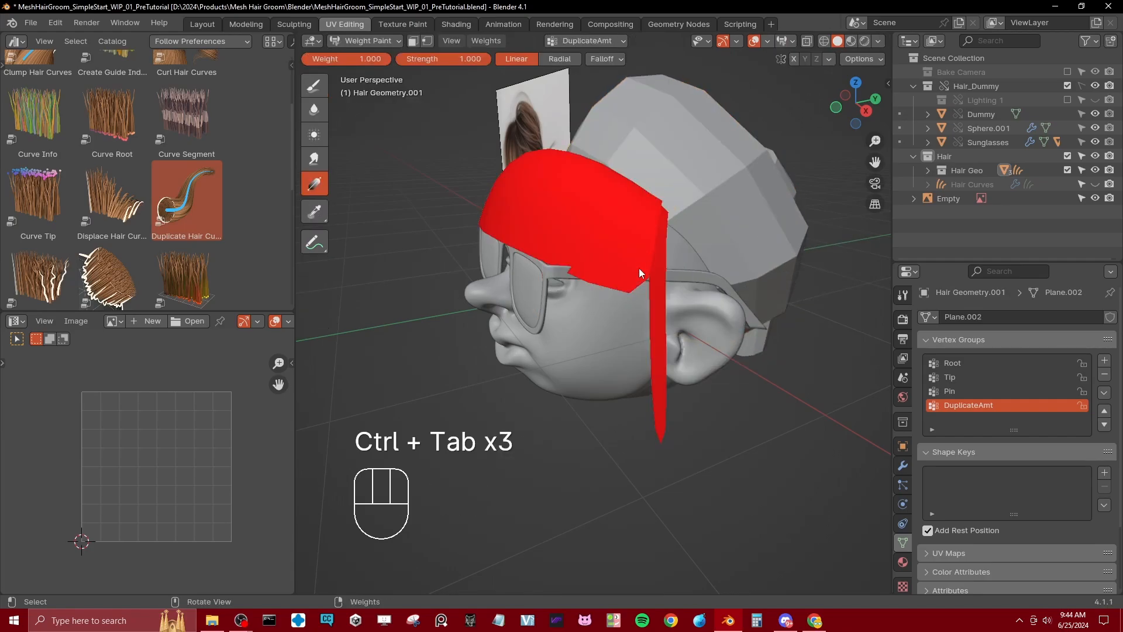
# Step: Select the entire linked side strip in Edit Mode and assign it a DuplicateAmt weight of 0.1
pyautogui.scroll(2, 638, 268)
pyautogui.press('Tab')
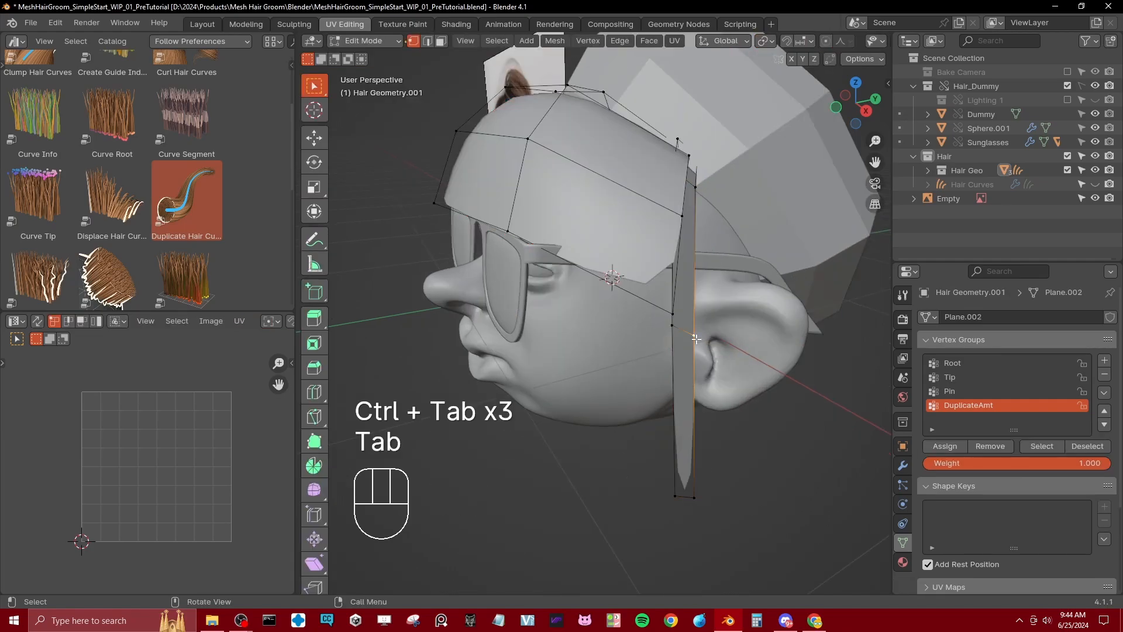
pyautogui.press('l')
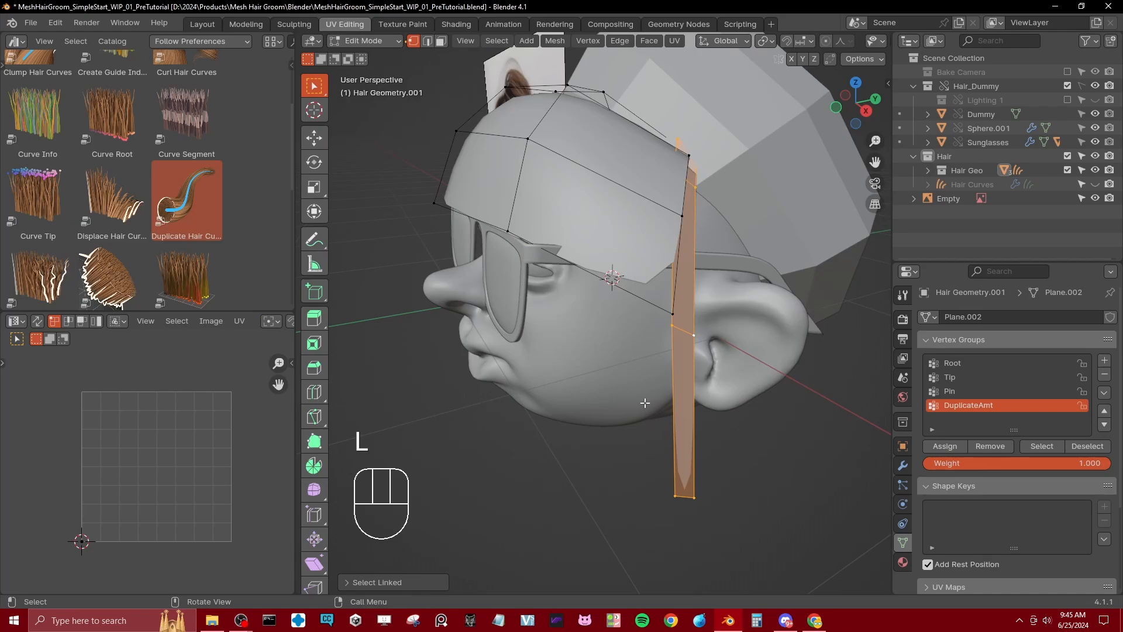
pyautogui.click(1012, 462)
pyautogui.write('0.1')
pyautogui.press('Return')
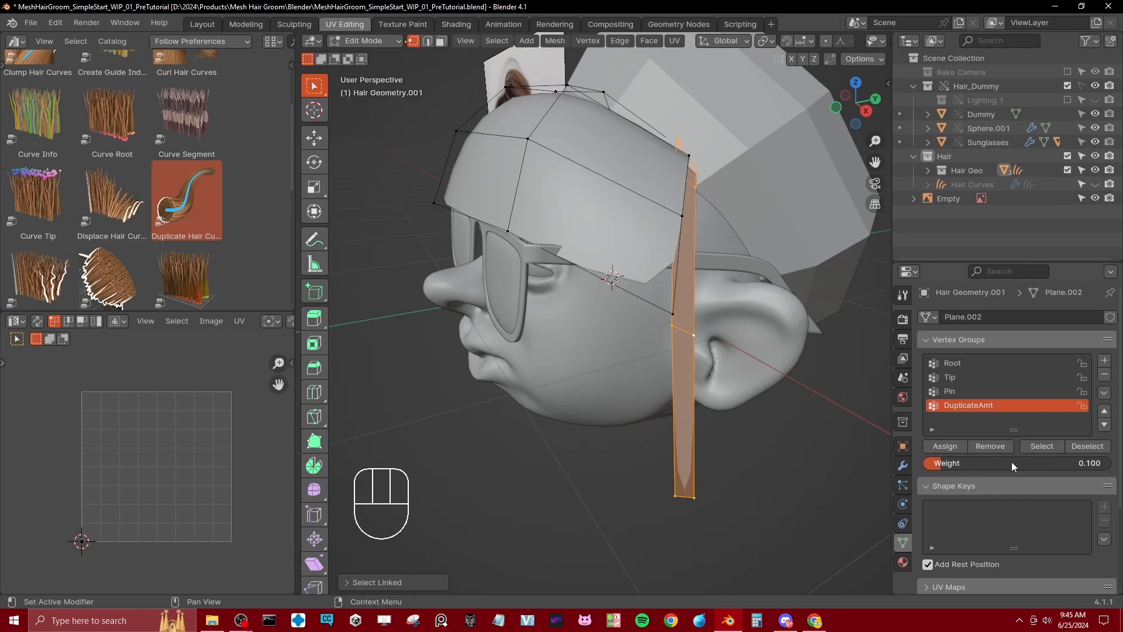
pyautogui.click(956, 448)
pyautogui.press('Tab')
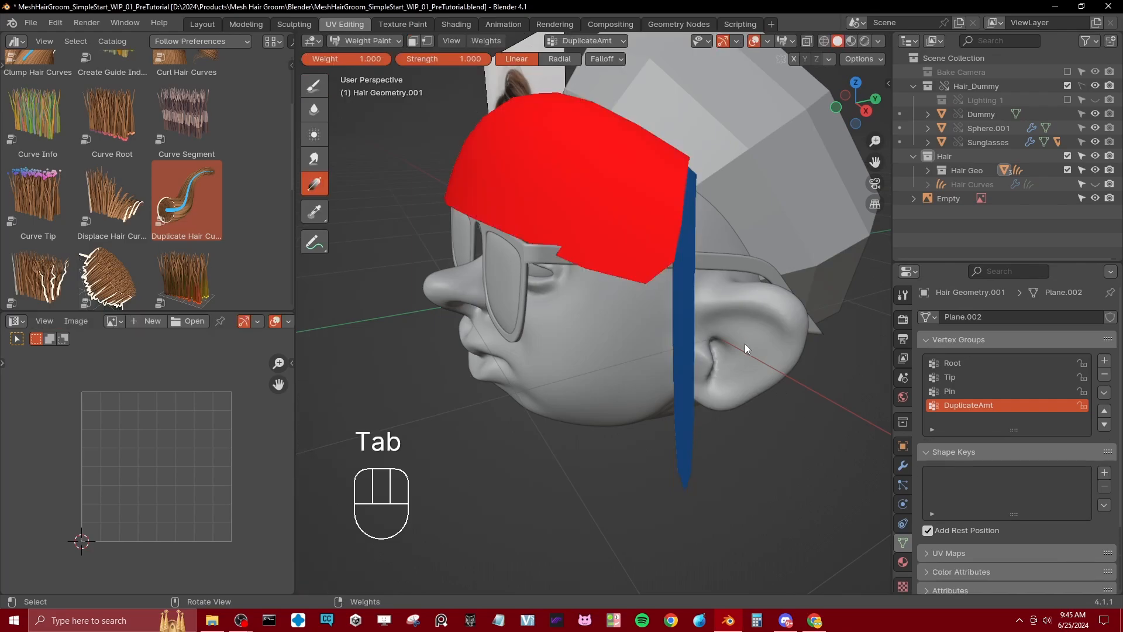
# Step: Isolate the fringe mesh in local view to check its weights on both sides, and leave local view
pyautogui.moveTo(746, 343)
pyautogui.mouseDown(button='middle')
pyautogui.moveTo(658, 188)
pyautogui.moveTo(605, 214)
pyautogui.moveTo(609, 193)
pyautogui.mouseUp(button='middle')
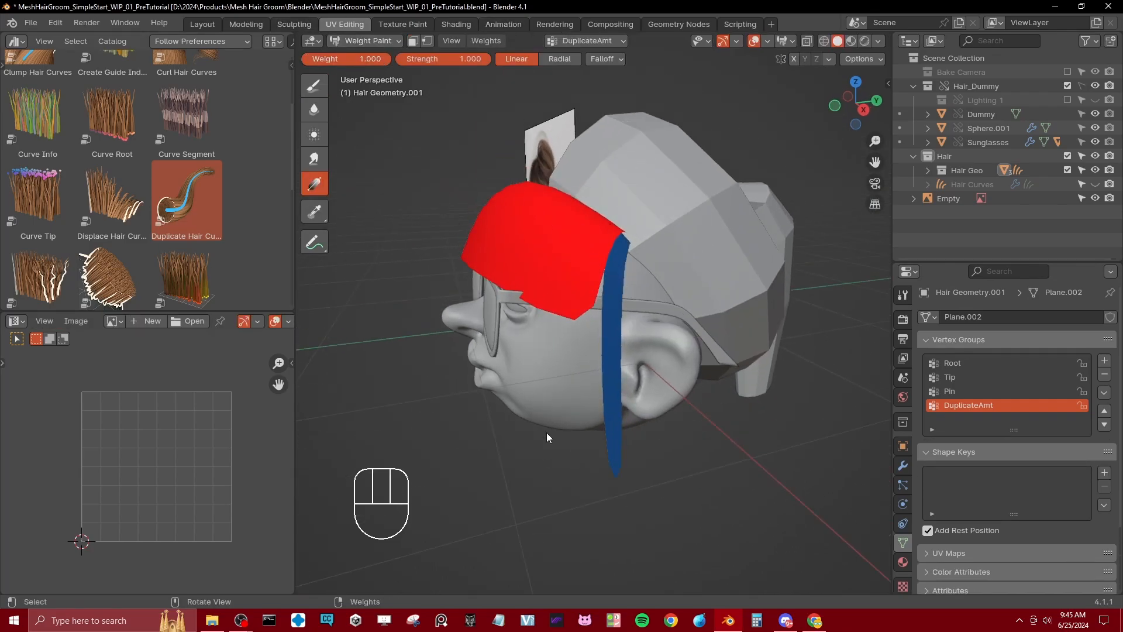
pyautogui.press('/')
pyautogui.press('/')
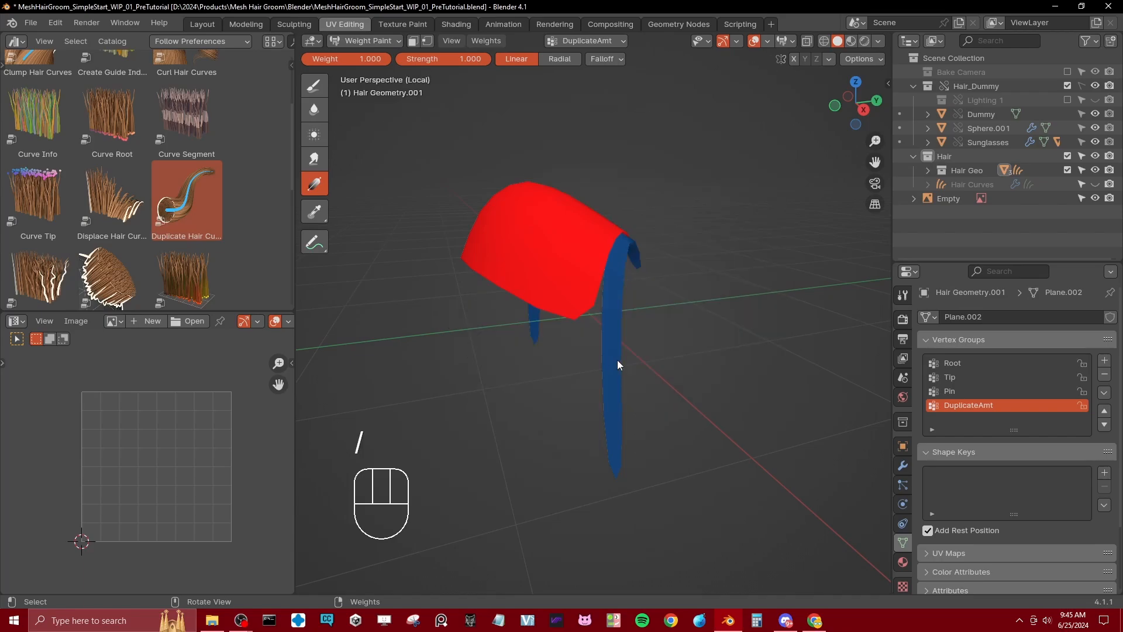
# Step: Return to Object Mode, make the Hair Curves object visible and select it
pyautogui.hotkey('ctrl', 'Tab')
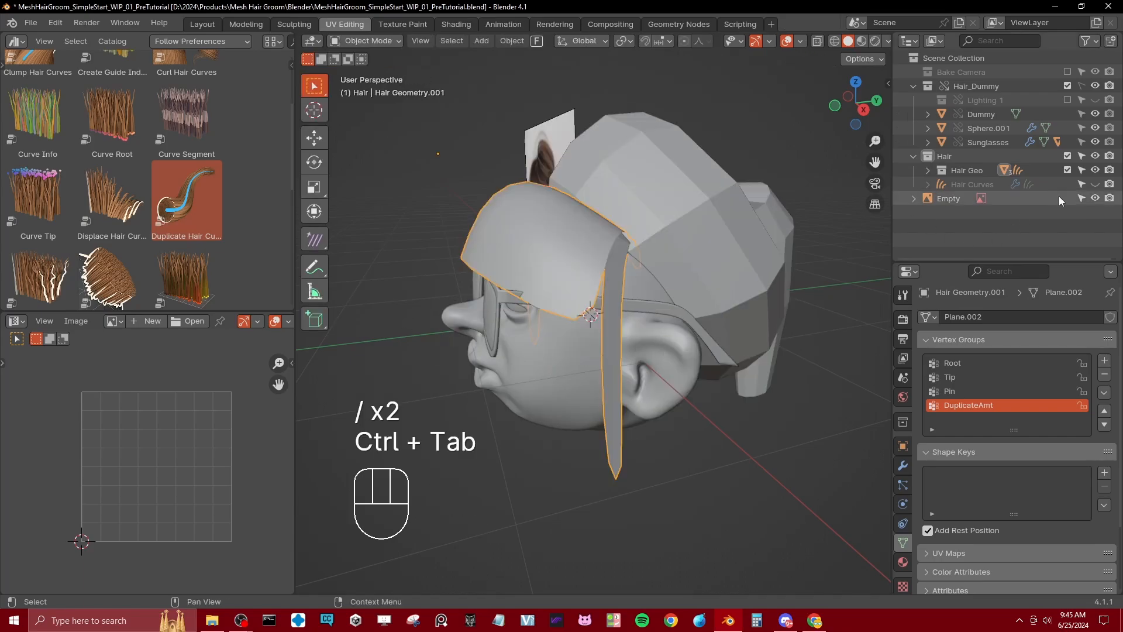
pyautogui.click(1095, 184)
pyautogui.click(619, 388)
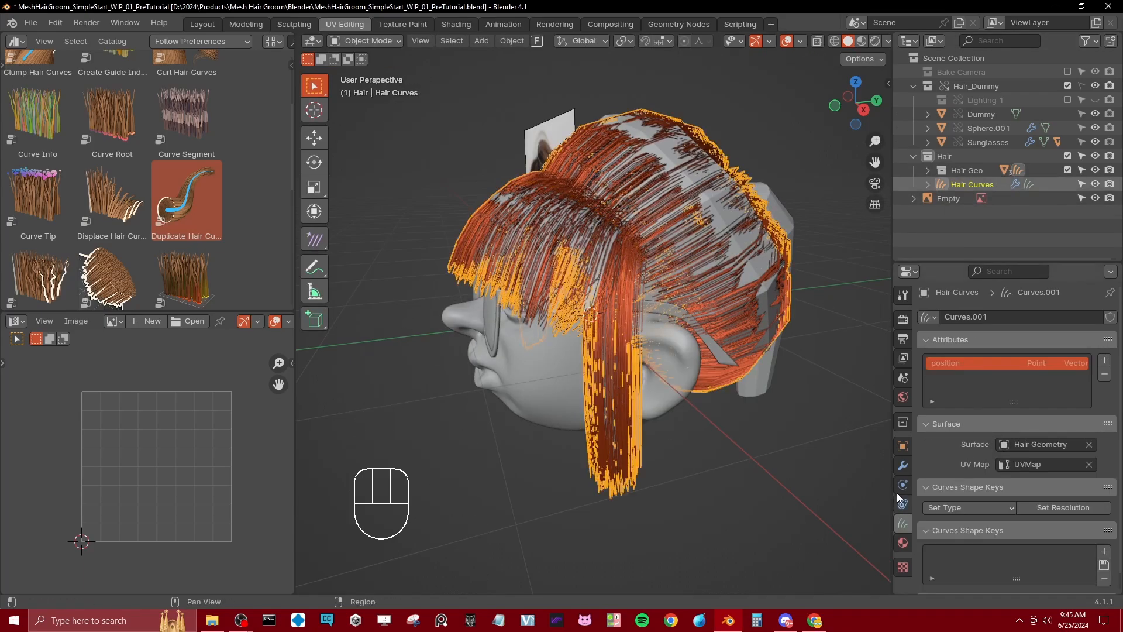
# Step: Use the DuplicateAmt attribute as the Amount input of the Duplicate Hair Curves modifier and inspect the hair from the side
pyautogui.click(903, 466)
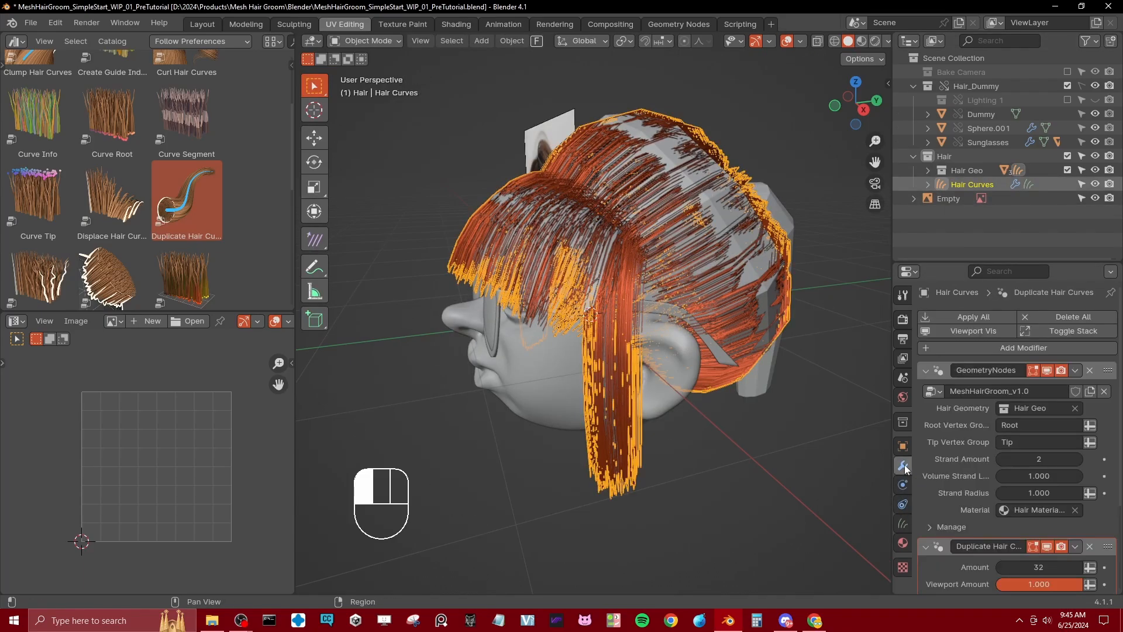
pyautogui.click(925, 371)
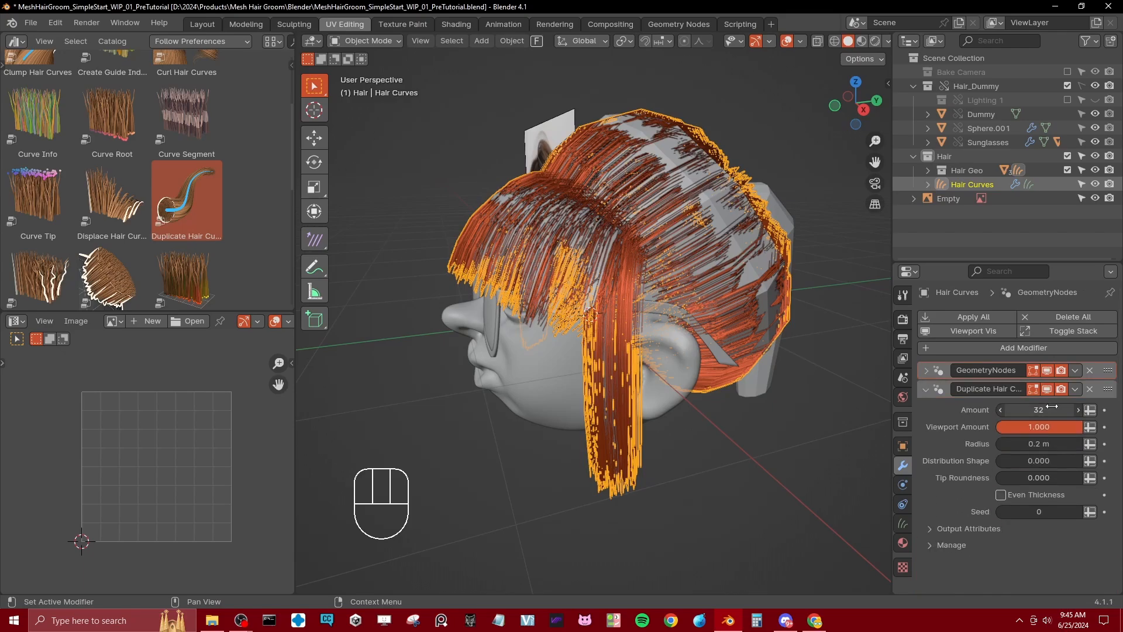
pyautogui.click(1089, 409)
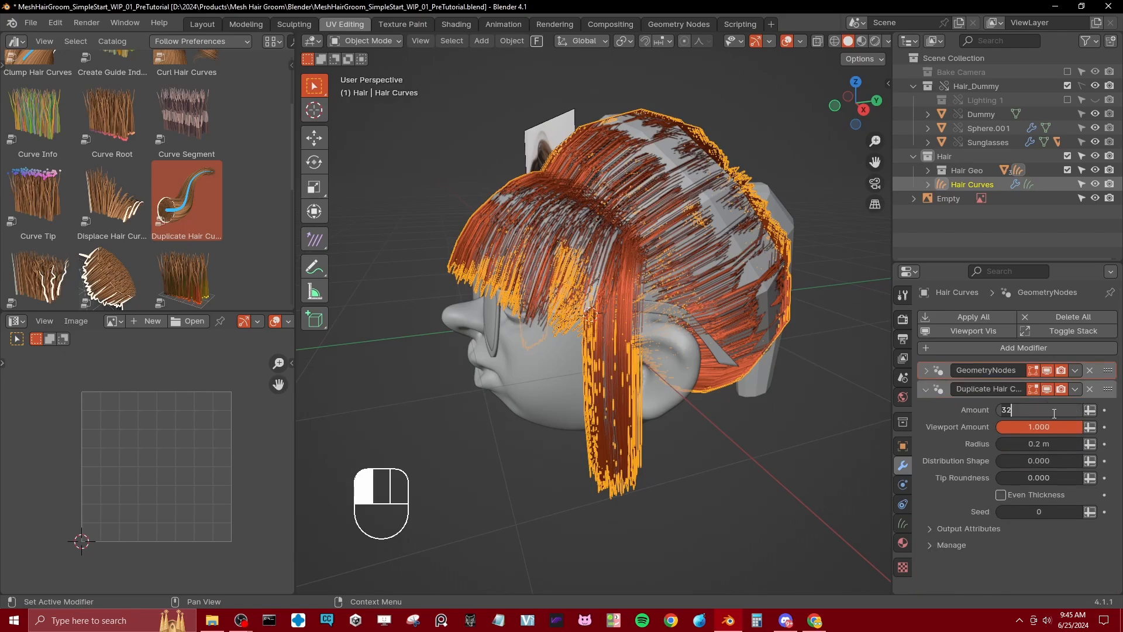
pyautogui.click(1062, 410)
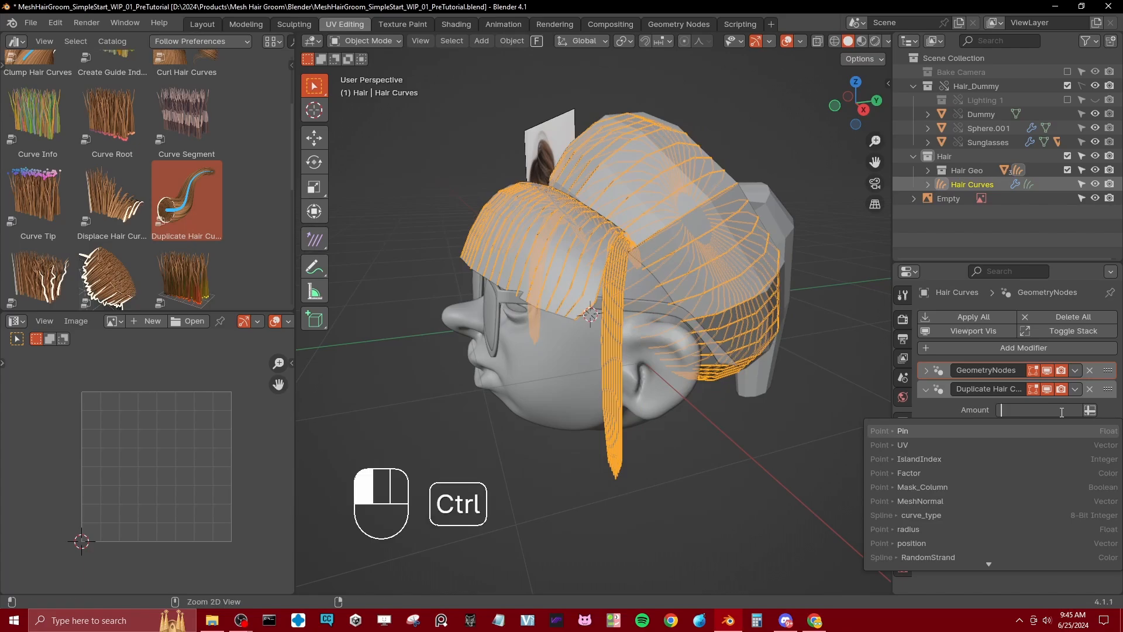
pyautogui.write('DuplicateAmt')
pyautogui.press('Return')
pyautogui.click(667, 420)
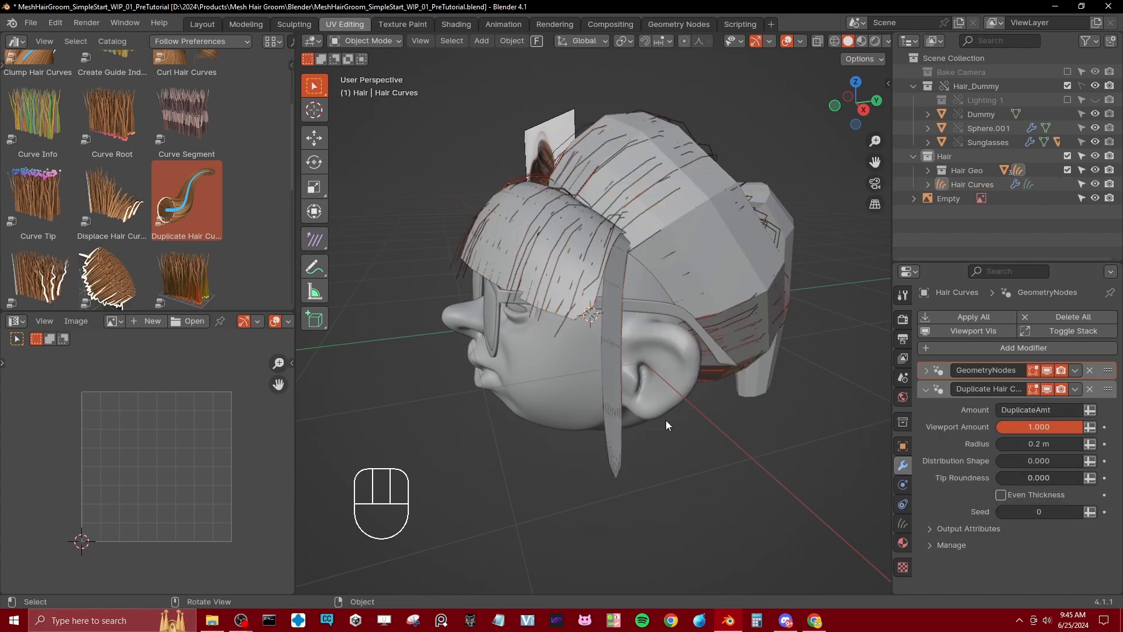
pyautogui.moveTo(666, 420); pyautogui.dragTo(689, 419, button='middle')
pyautogui.moveTo(635, 322)
pyautogui.mouseDown(button='middle')
pyautogui.moveTo(679, 363)
pyautogui.moveTo(637, 323)
pyautogui.mouseUp(button='middle')
pyautogui.scroll(2, 649, 336)
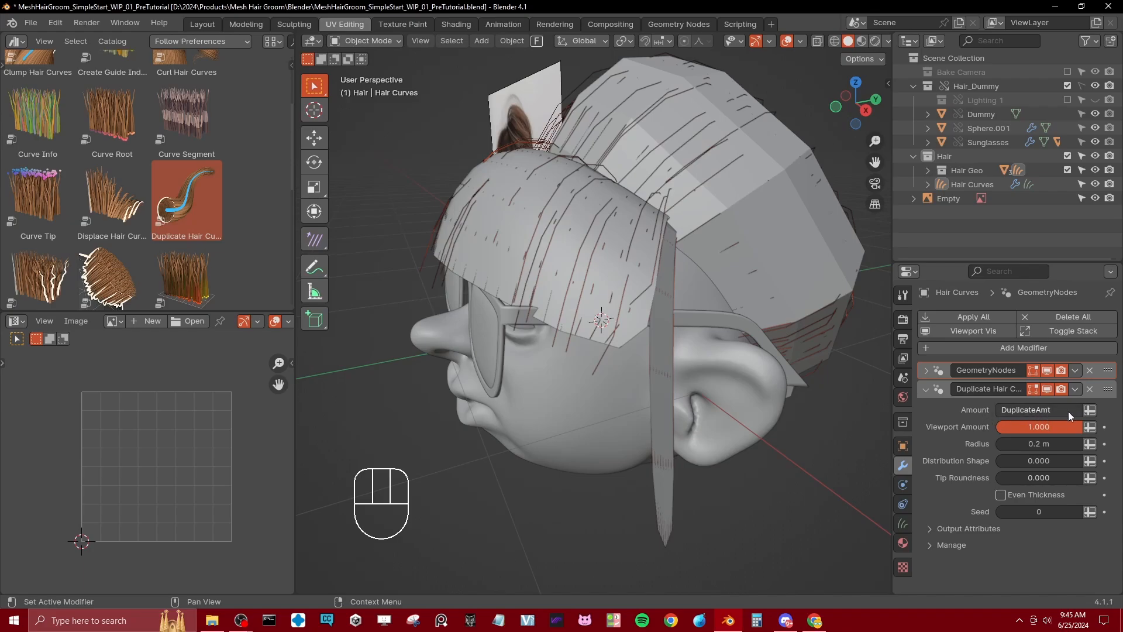
pyautogui.moveTo(622, 343)
pyautogui.mouseDown(button='middle')
pyautogui.moveTo(643, 398)
pyautogui.moveTo(621, 352)
pyautogui.mouseUp(button='middle')
# Step: Try multiplying the attribute in the modifier's Amount input by 30, and restore it to DuplicateAmt
pyautogui.click(1069, 411)
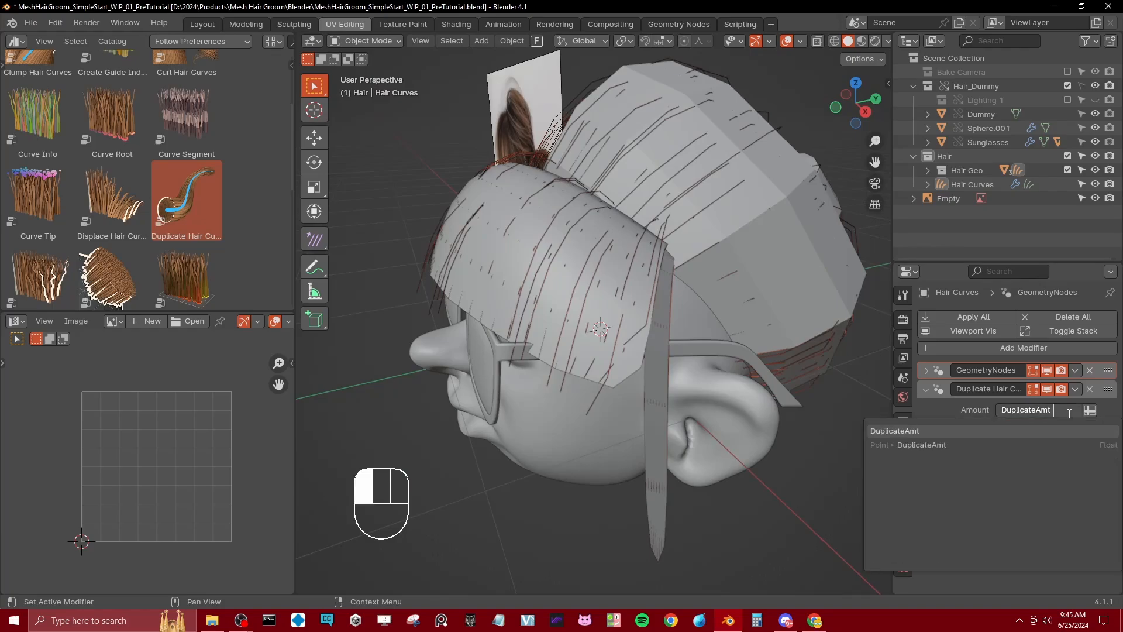
pyautogui.write('* 30')
pyautogui.click(1070, 411)
pyautogui.click(1071, 412)
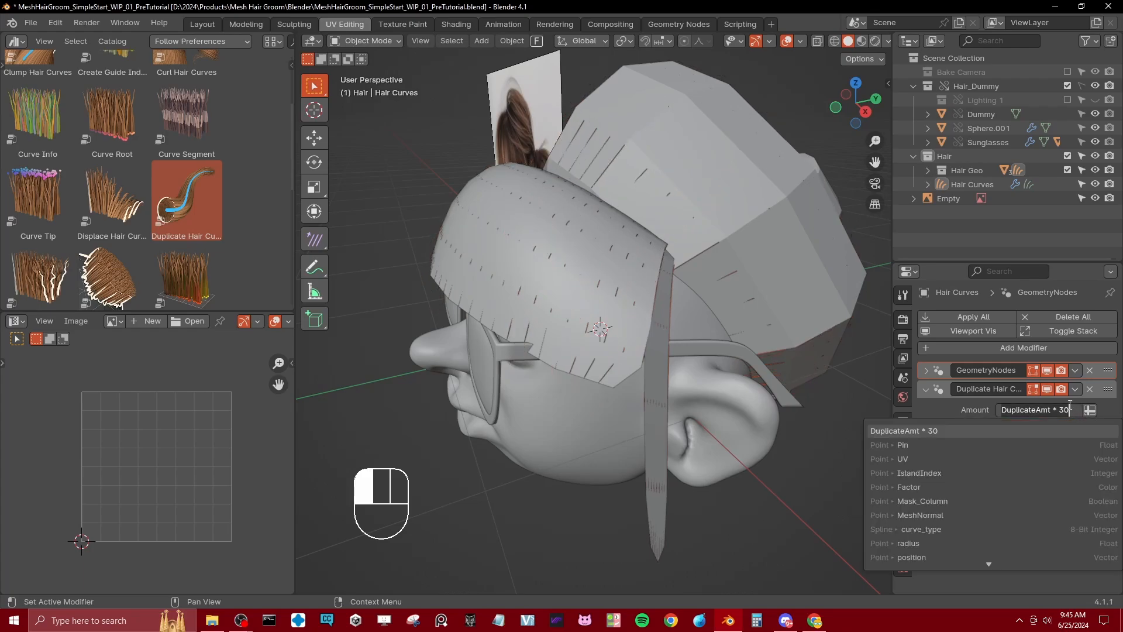
pyautogui.press('BackSpace')
pyautogui.press('BackSpace')
pyautogui.press('BackSpace')
pyautogui.press('BackSpace')
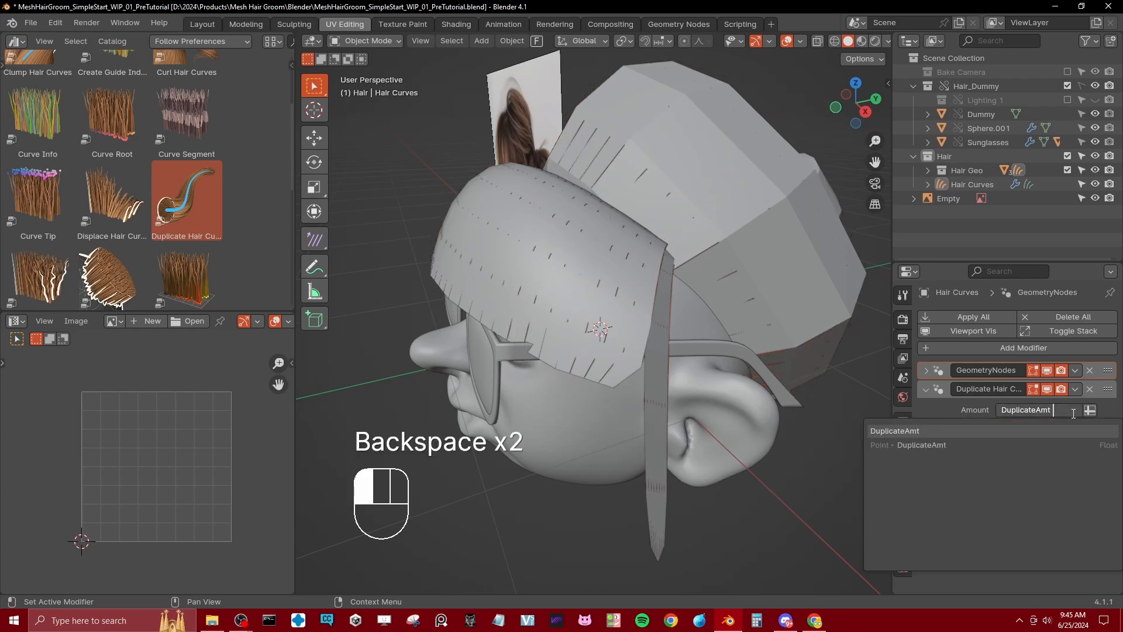
pyautogui.click(1074, 413)
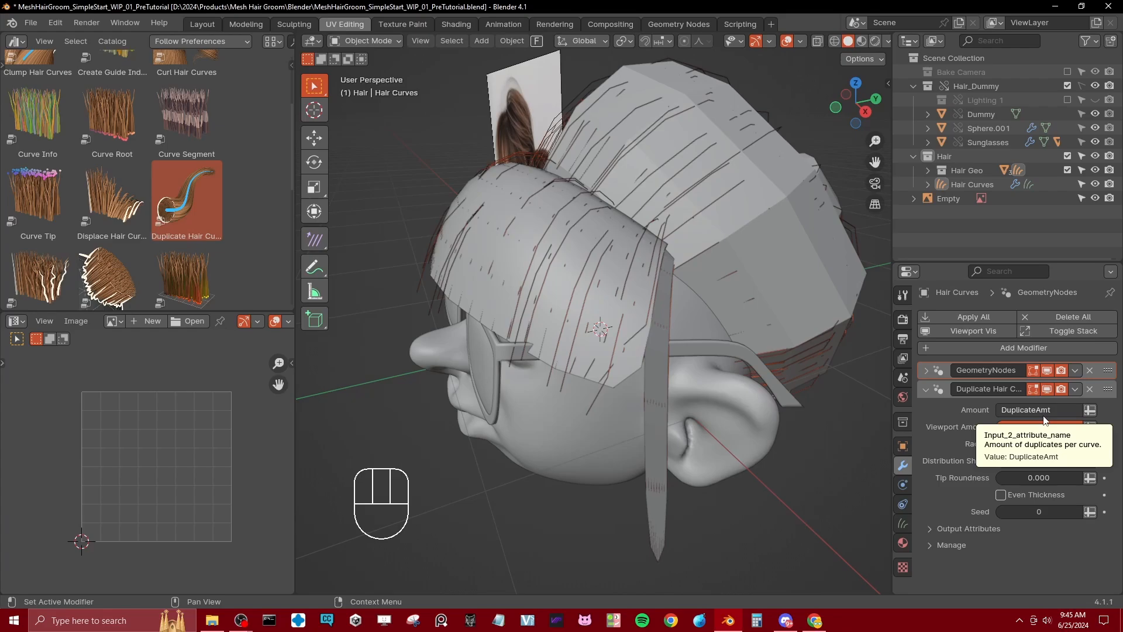
# Step: Return Amount to a plain value, use the DuplicateAmt attribute for Viewport Amount instead, and save the file
pyautogui.click(1088, 410)
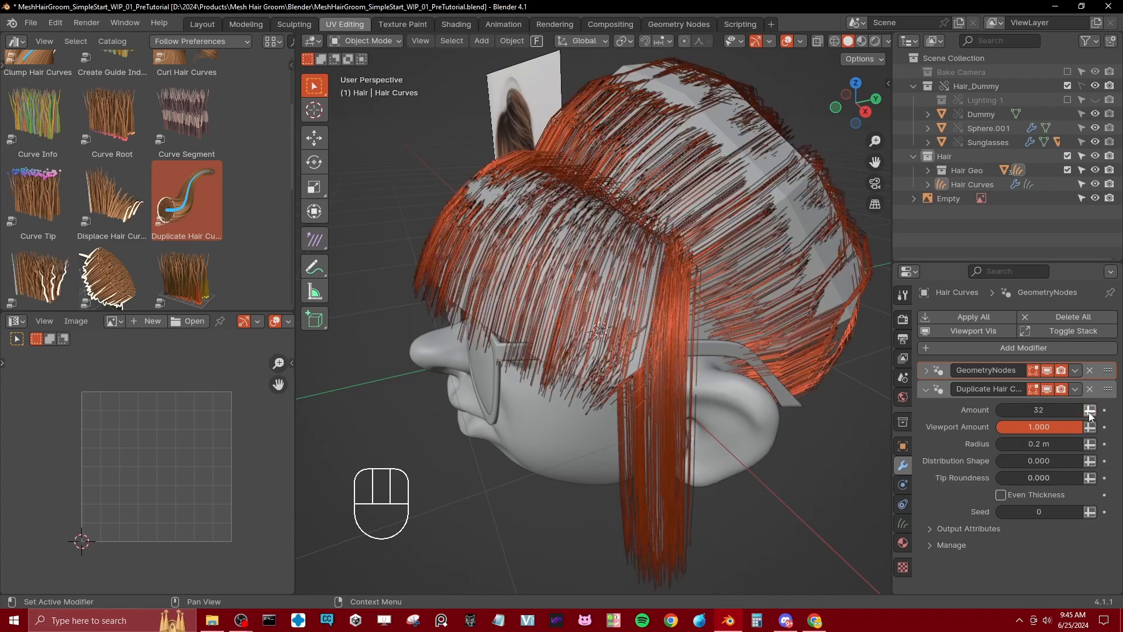
pyautogui.click(1064, 426)
pyautogui.click(1089, 427)
pyautogui.click(1089, 428)
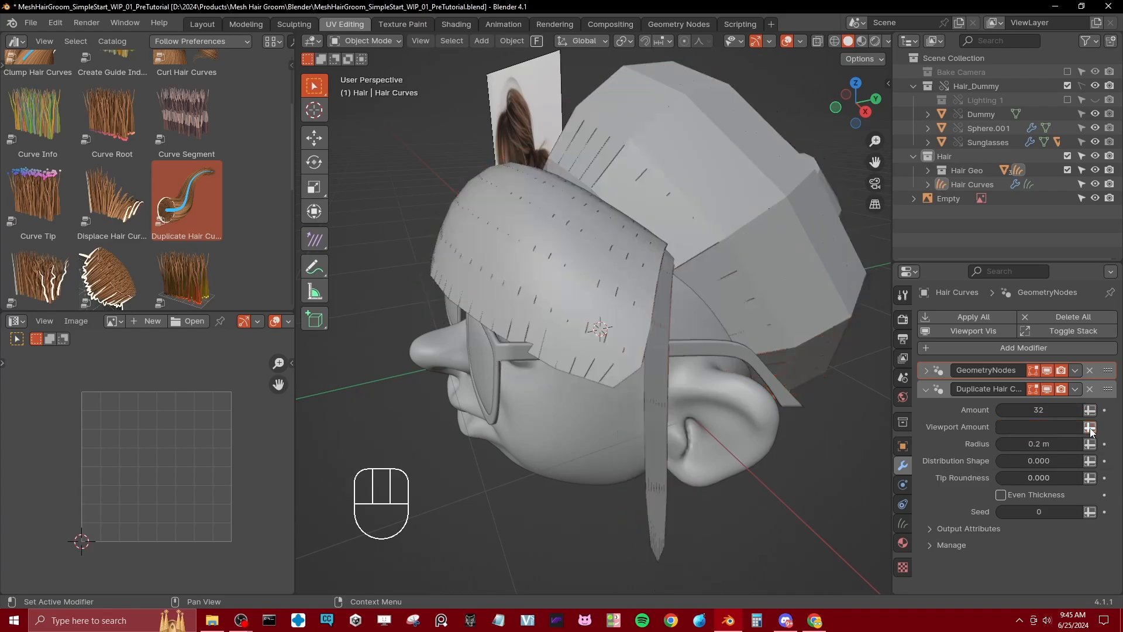
pyautogui.click(1058, 427)
pyautogui.write('DuplicateAmt')
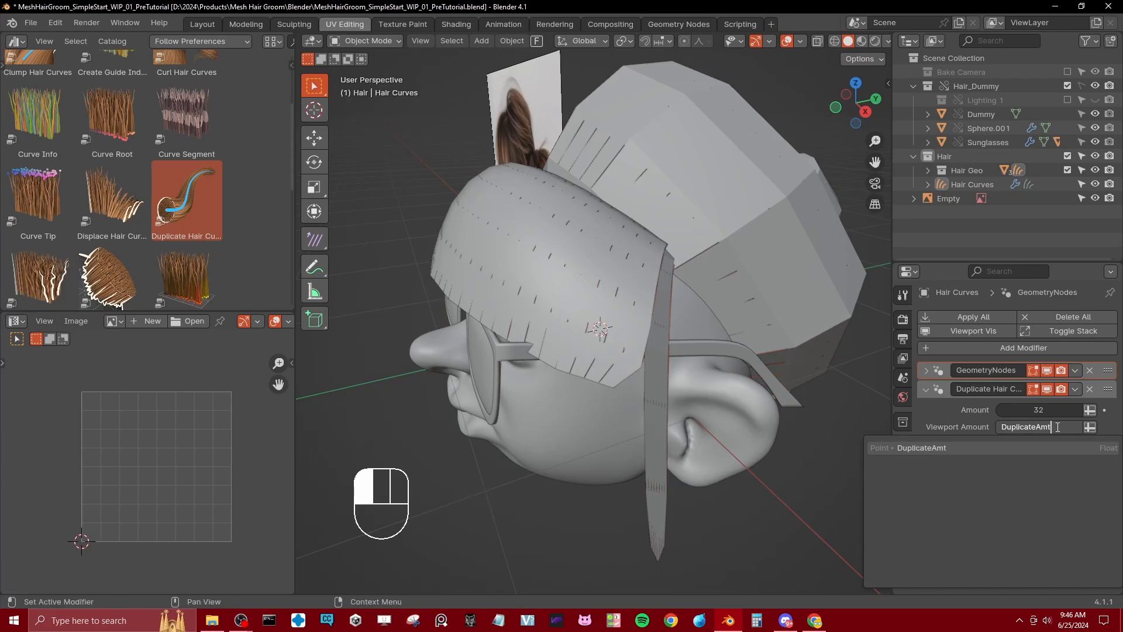
pyautogui.press('Return')
pyautogui.scroll(-3, 697, 409)
pyautogui.moveTo(696, 409)
pyautogui.mouseDown(button='middle')
pyautogui.moveTo(674, 359)
pyautogui.moveTo(744, 394)
pyautogui.moveTo(605, 384)
pyautogui.moveTo(725, 398)
pyautogui.moveTo(754, 432)
pyautogui.moveTo(640, 416)
pyautogui.moveTo(672, 377)
pyautogui.moveTo(564, 360)
pyautogui.moveTo(623, 378)
pyautogui.moveTo(675, 254)
pyautogui.moveTo(612, 341)
pyautogui.moveTo(593, 399)
pyautogui.mouseUp(button='middle')
pyautogui.hotkey('ctrl', 's')
# Step: Select the rear hair mesh and enter Edit Mode with the shaded hair strands visible
pyautogui.click(612, 341)
pyautogui.press('z')
pyautogui.click(525, 404)
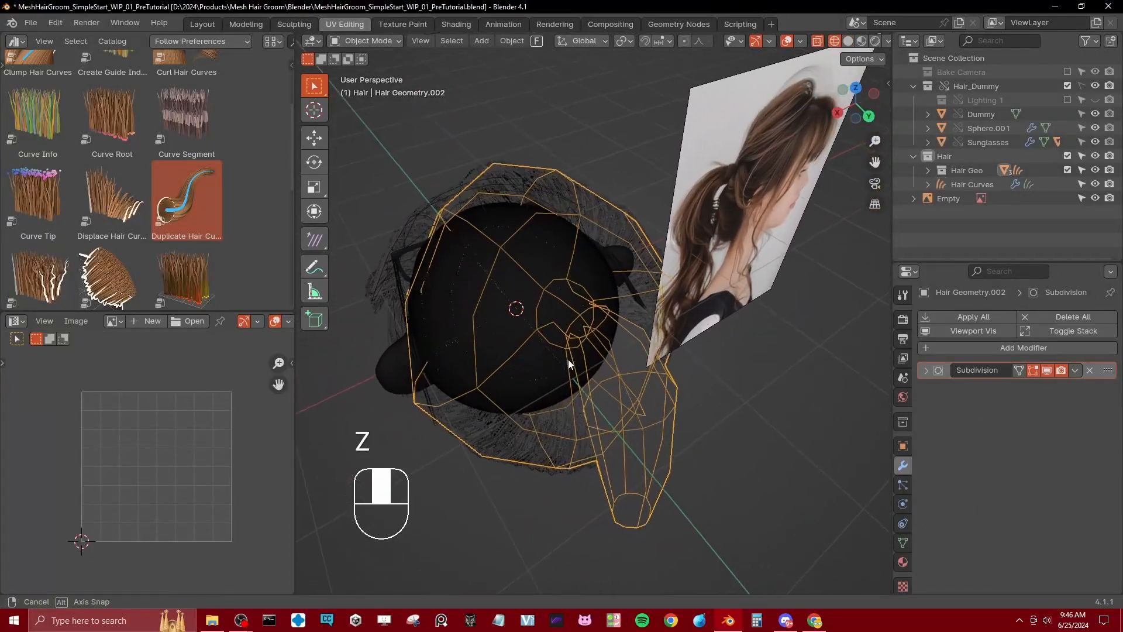
pyautogui.press('z')
pyautogui.press('Tab')
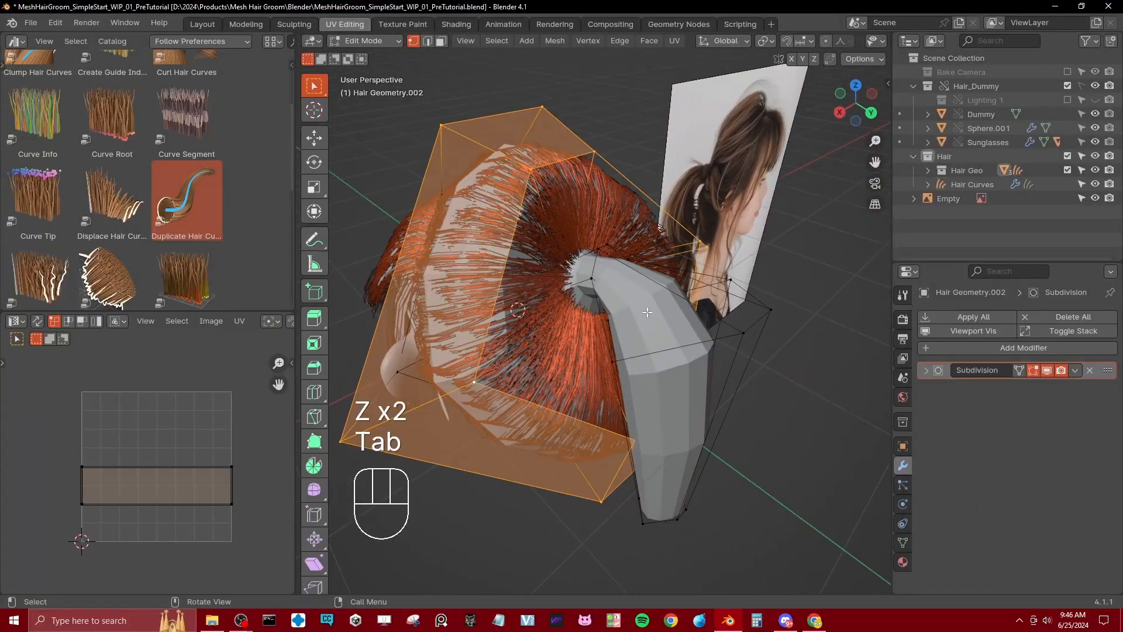
# Step: Select the old ponytail tube from its tip, growing the selection along its length, and delete it from the rear mesh
pyautogui.click(679, 522)
pyautogui.moveTo(662, 486); pyautogui.dragTo(623, 292, button='middle')
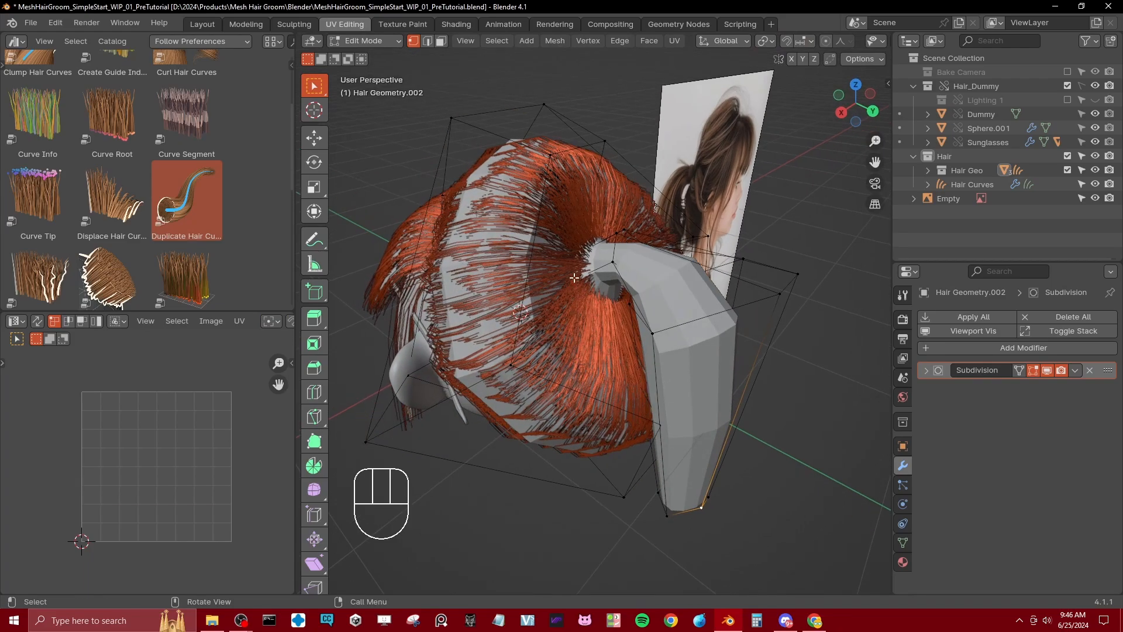
pyautogui.keyDown('alt'); pyautogui.keyDown('shift'); pyautogui.click(694, 520); pyautogui.keyUp('shift'); pyautogui.keyUp('alt')
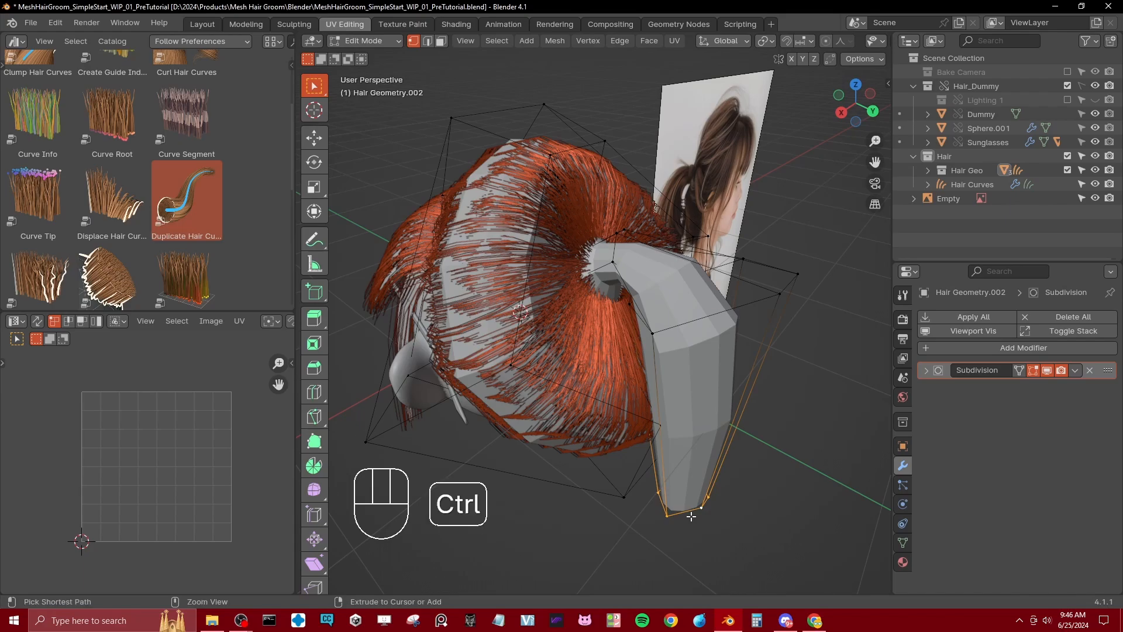
pyautogui.press('ctrl+KP_Add')
pyautogui.press('ctrl+KP_Add')
pyautogui.press('x')
pyautogui.click(692, 517)
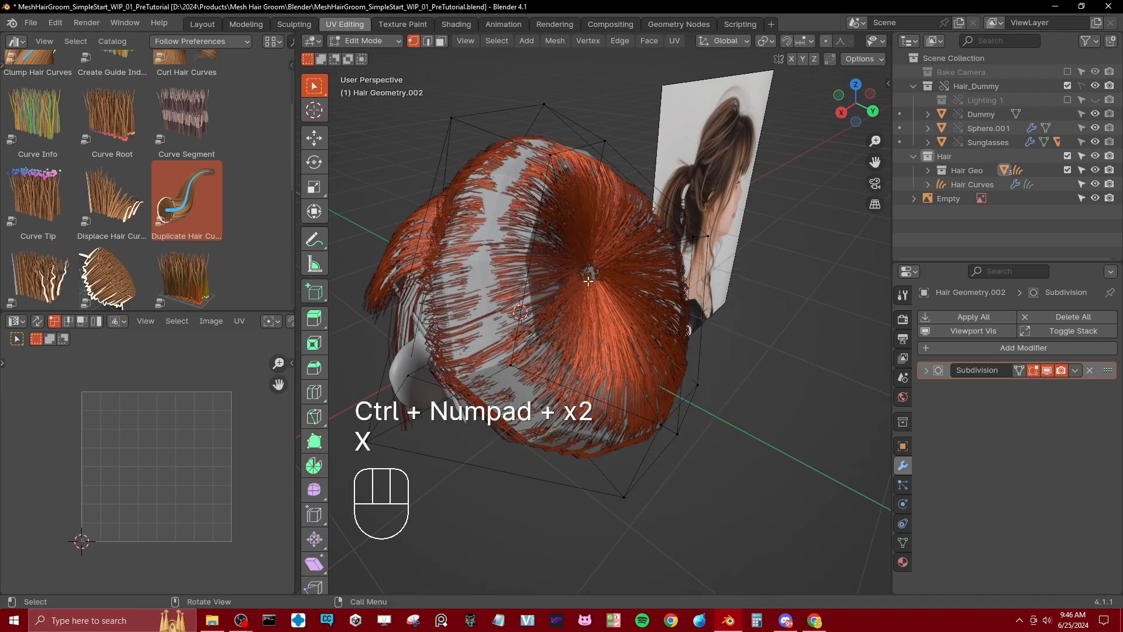
# Step: Add an edge loop around the rear hole and pull the hole's ring outward in the right side view to start a ponytail
pyautogui.press('z')
pyautogui.scroll(1, 597, 276)
pyautogui.hotkey('ctrl', 'r')
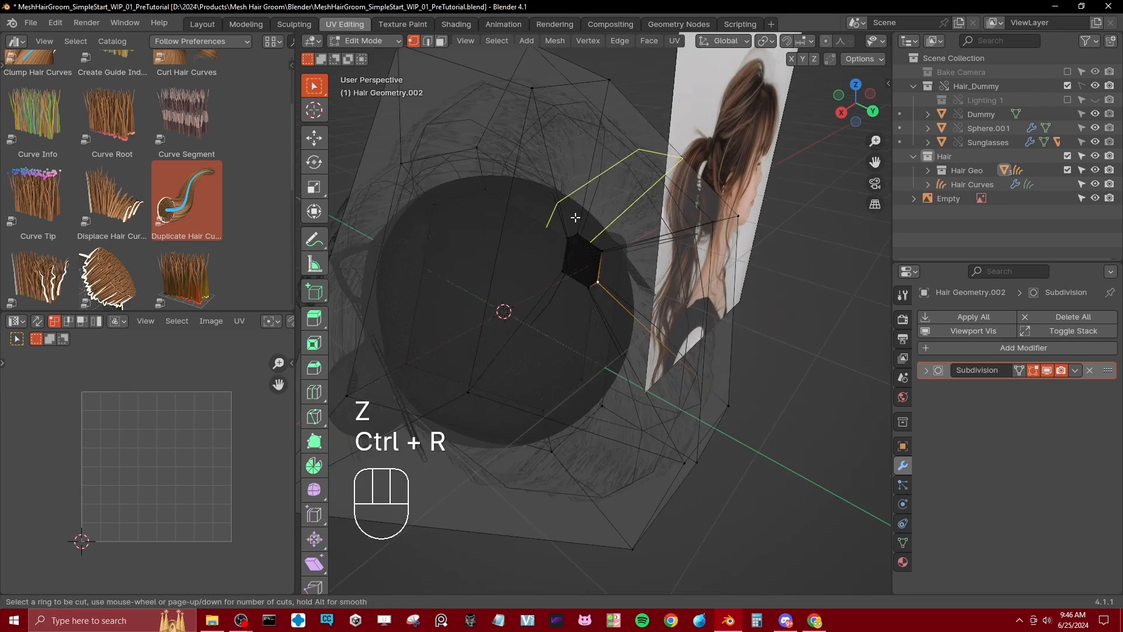
pyautogui.doubleClick(545, 279)
pyautogui.click(558, 256)
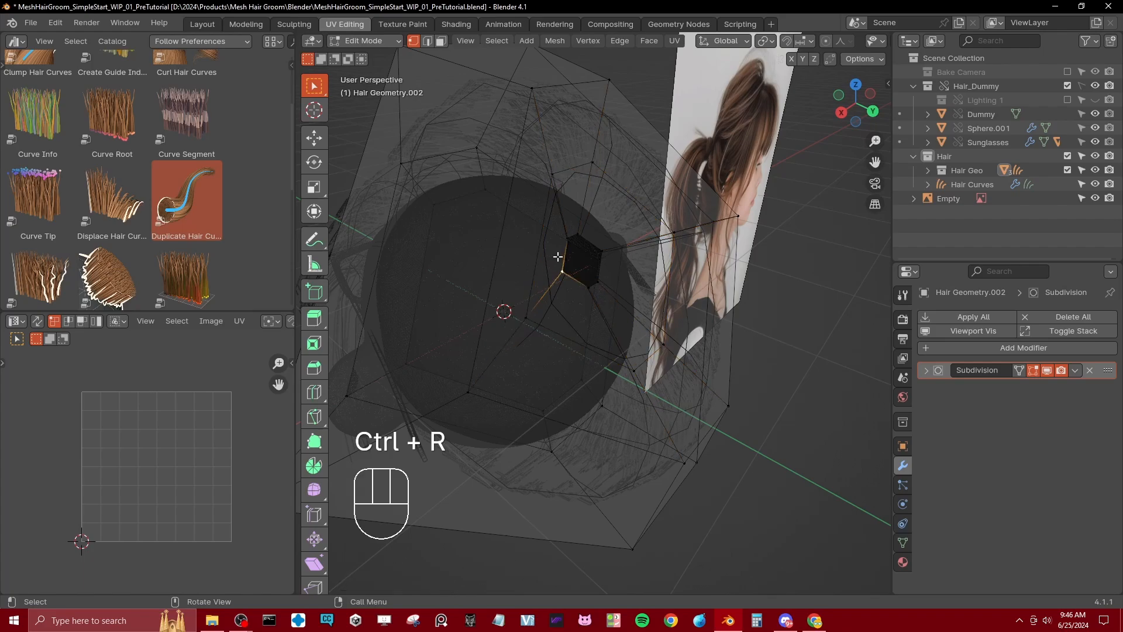
pyautogui.keyDown('alt'); pyautogui.keyDown('shift'); pyautogui.click(560, 257); pyautogui.keyUp('shift'); pyautogui.keyUp('alt')
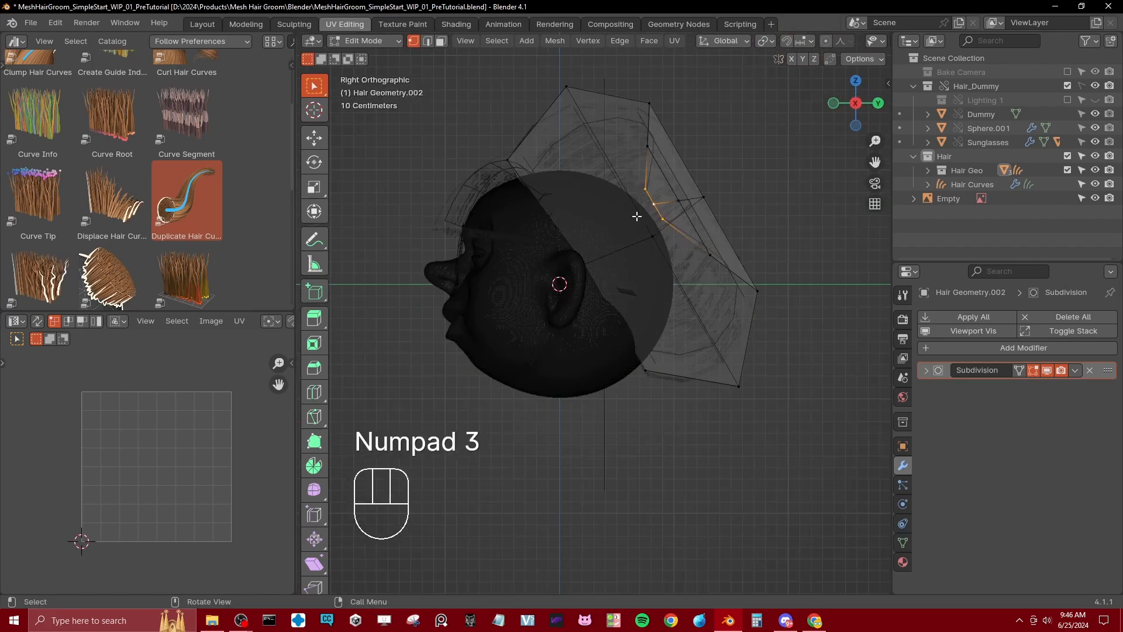
pyautogui.press('g')
pyautogui.click(739, 213)
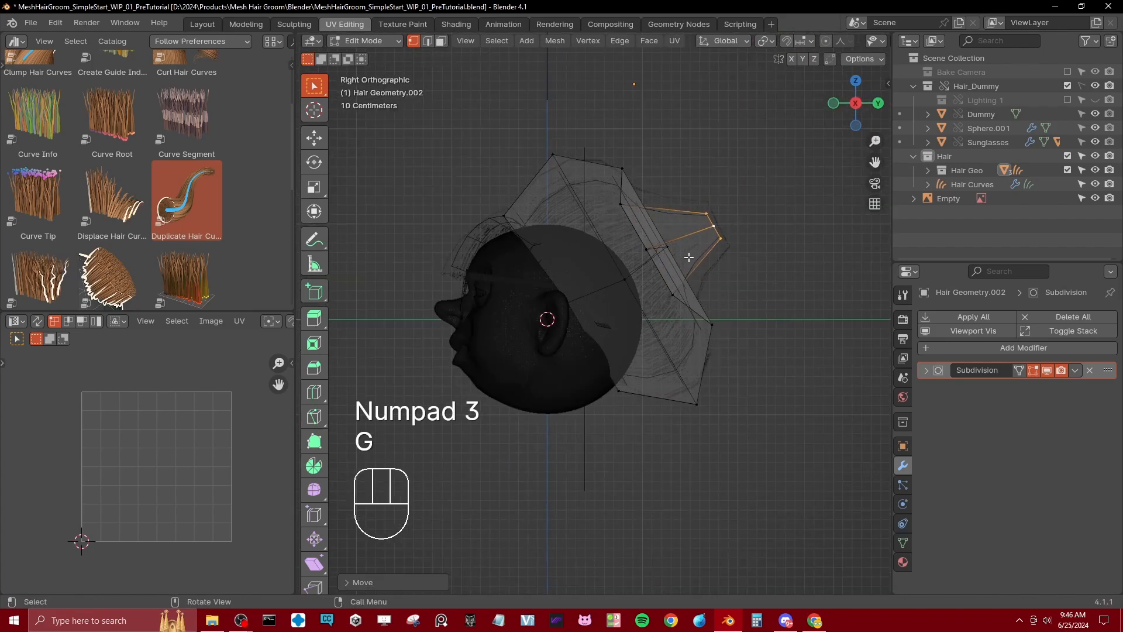
# Step: Scale down the ponytail's base ring where it meets the back of the head
pyautogui.press('g')
pyautogui.press('s')
pyautogui.click(715, 253)
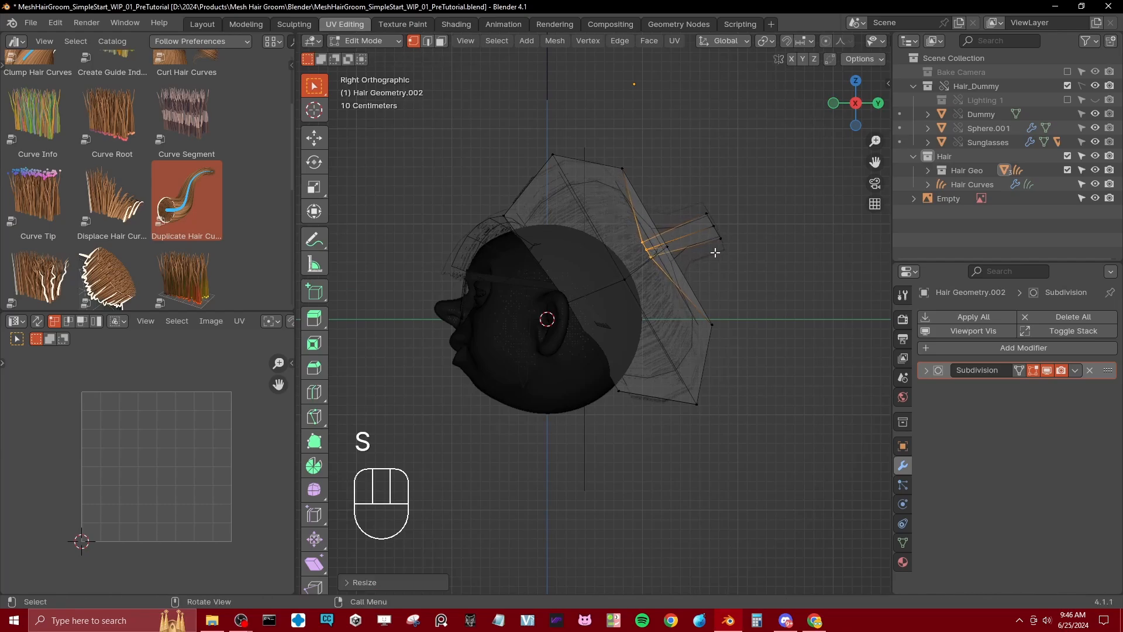
# Step: Move the ponytail's end ring farther out behind the head and rotate it downward
pyautogui.click(716, 232)
pyautogui.keyDown('alt'); pyautogui.keyDown('shift'); pyautogui.click(716, 231); pyautogui.keyUp('shift'); pyautogui.keyUp('alt')
pyautogui.press('g')
pyautogui.click(791, 244)
pyautogui.press('r')
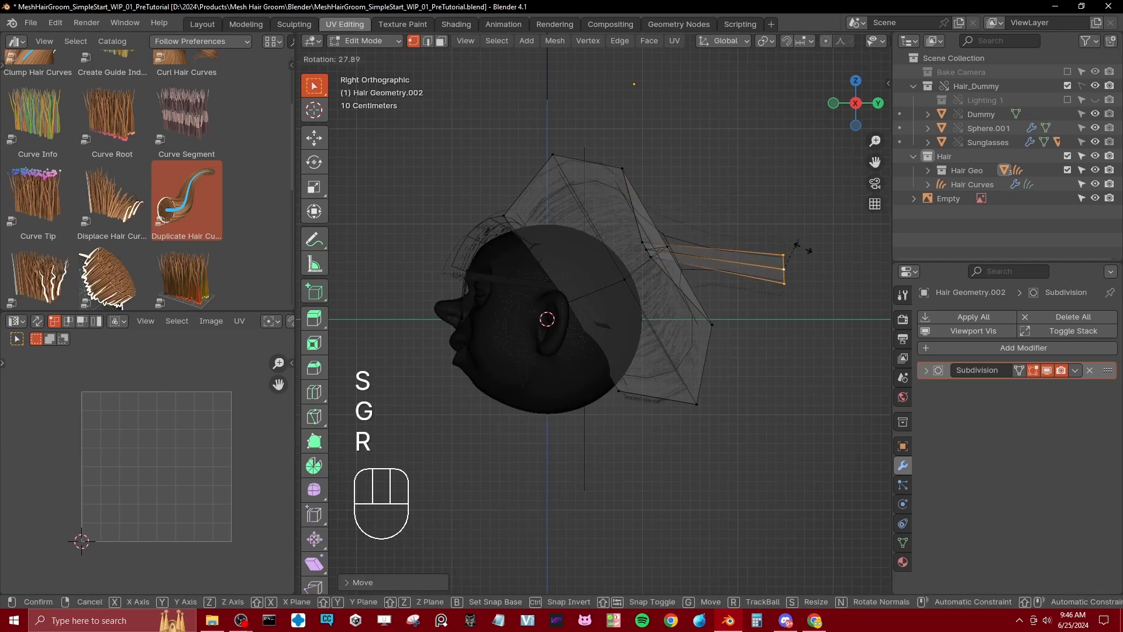
pyautogui.click(807, 252)
# Step: Add an edge loop midway along the ponytail and raise it to form a bend
pyautogui.hotkey('ctrl', 'r')
pyautogui.doubleClick(729, 258)
pyautogui.press('g')
pyautogui.click(729, 229)
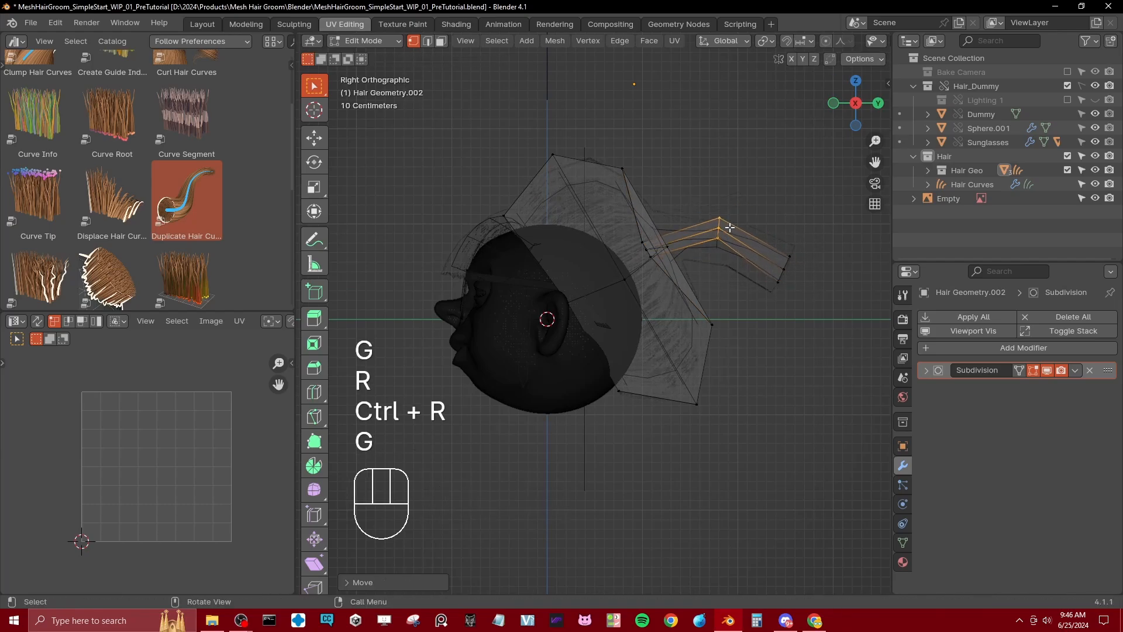
# Step: Box-select the ponytail's end ring, rotate it to face down, and position it lower behind the head
pyautogui.click(771, 285)
pyautogui.press('b')
pyautogui.moveTo(768, 254); pyautogui.dragTo(800, 291)
pyautogui.press('g')
pyautogui.click(819, 326)
pyautogui.press('r')
pyautogui.click(858, 342)
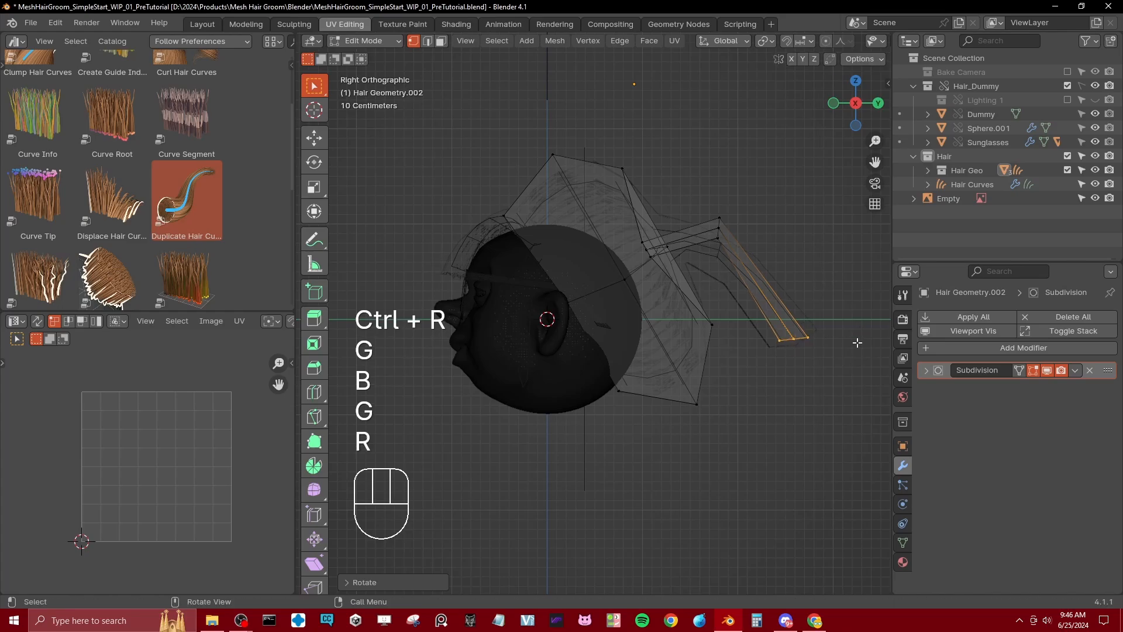
pyautogui.press('g')
pyautogui.click(784, 319)
# Step: Try extruding the ponytail's end ring downward and scaling the new end, and undo both changes
pyautogui.press('e')
pyautogui.click(827, 377)
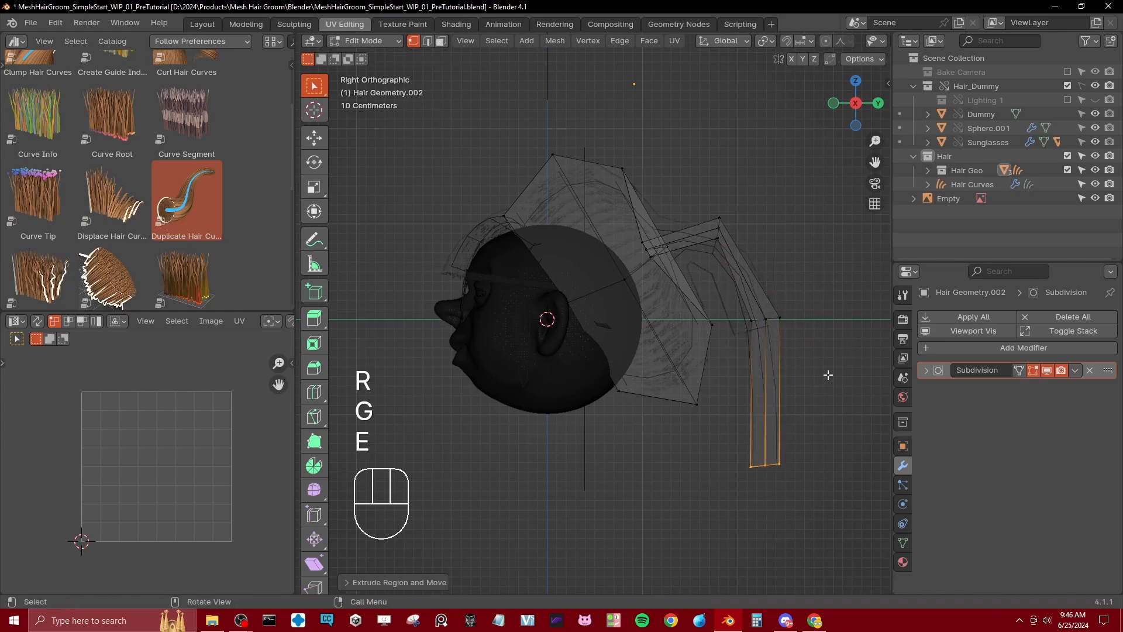
pyautogui.press('s')
pyautogui.click(751, 417)
pyautogui.press('z')
pyautogui.moveTo(787, 421); pyautogui.dragTo(748, 380, button='middle')
pyautogui.hotkey('ctrl', 'z')
pyautogui.hotkey('ctrl', 'z')
pyautogui.press('z')
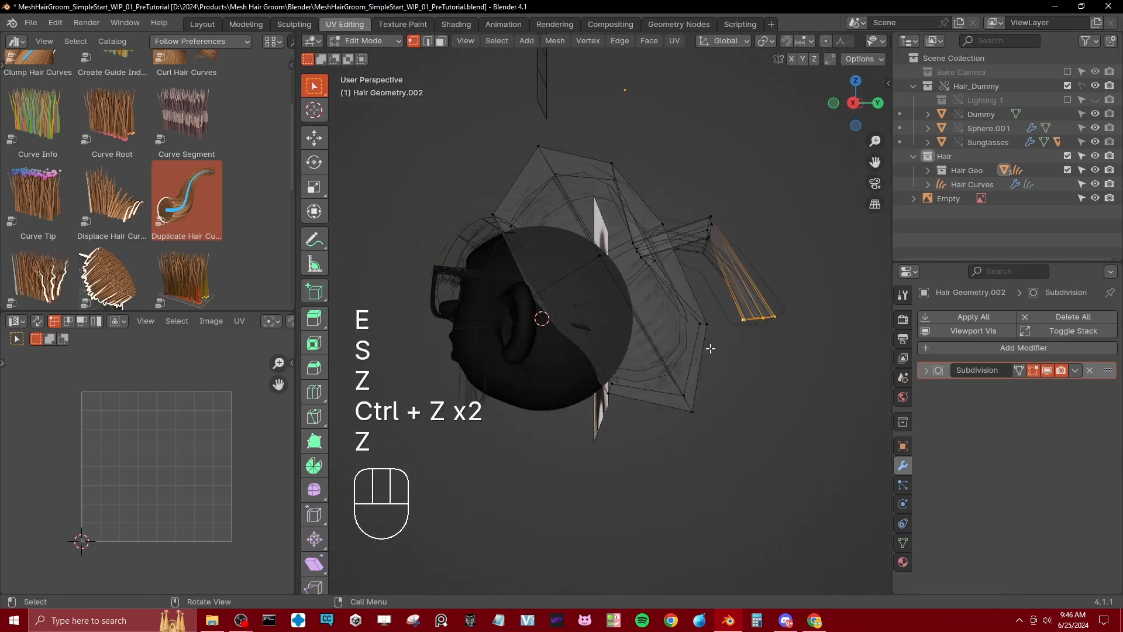
# Step: Try extruding the ponytail's end ring straight down a second time, check the shaded strands, and undo the extrusion
pyautogui.press('b')
pyautogui.press('z')
pyautogui.press('e')
pyautogui.press('z')
pyautogui.click(749, 451)
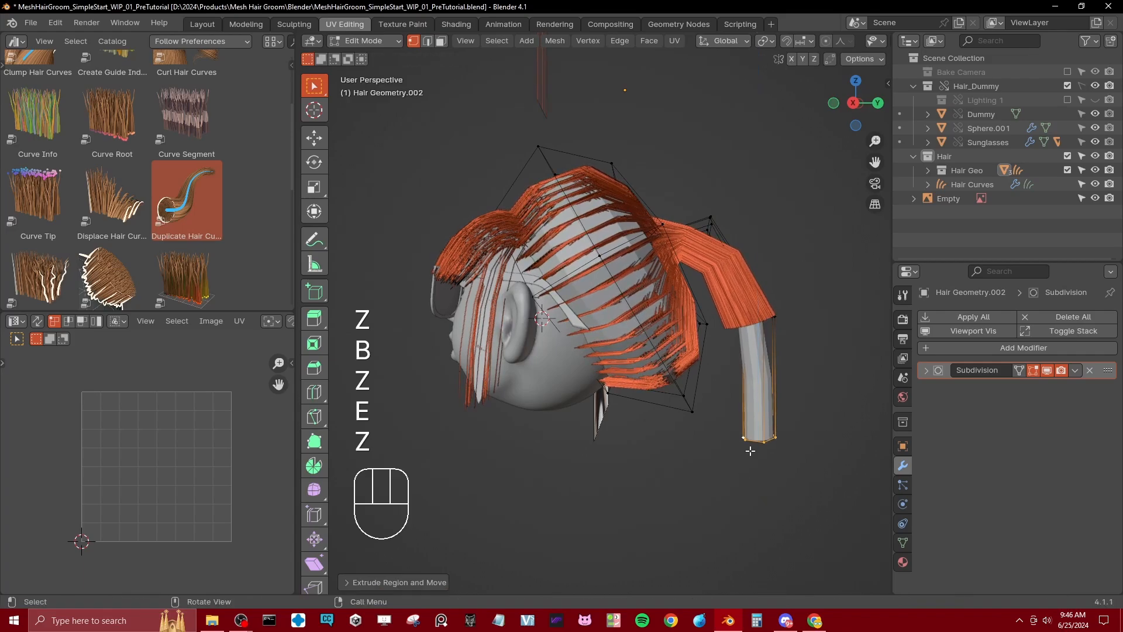
pyautogui.hotkey('ctrl', 'z')
# Step: Lengthen the ponytail by moving its end ring about 1 m down along the Z axis
pyautogui.press('z')
pyautogui.press('g')
pyautogui.press('z')
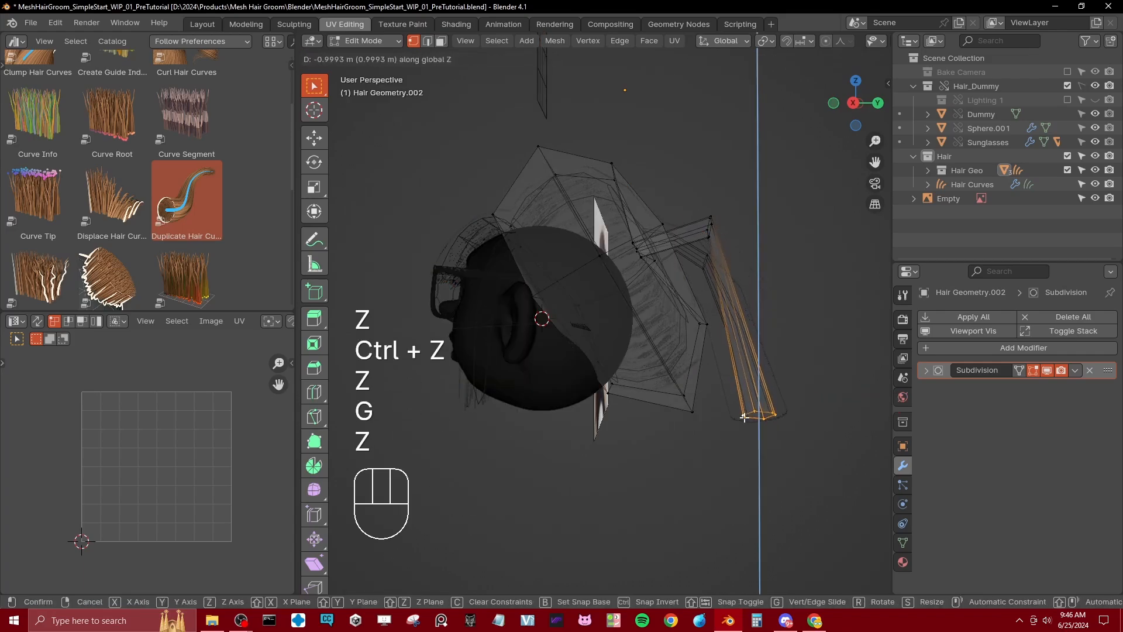
pyautogui.click(754, 413)
# Step: Add an edge loop halfway down the hanging part of the ponytail and scale it wider
pyautogui.hotkey('ctrl', 'r')
pyautogui.doubleClick(747, 331)
pyautogui.press('s')
pyautogui.click(794, 232)
# Step: Box-select the ring at the ponytail's upper bend and scale it up
pyautogui.click(710, 237)
pyautogui.press('b')
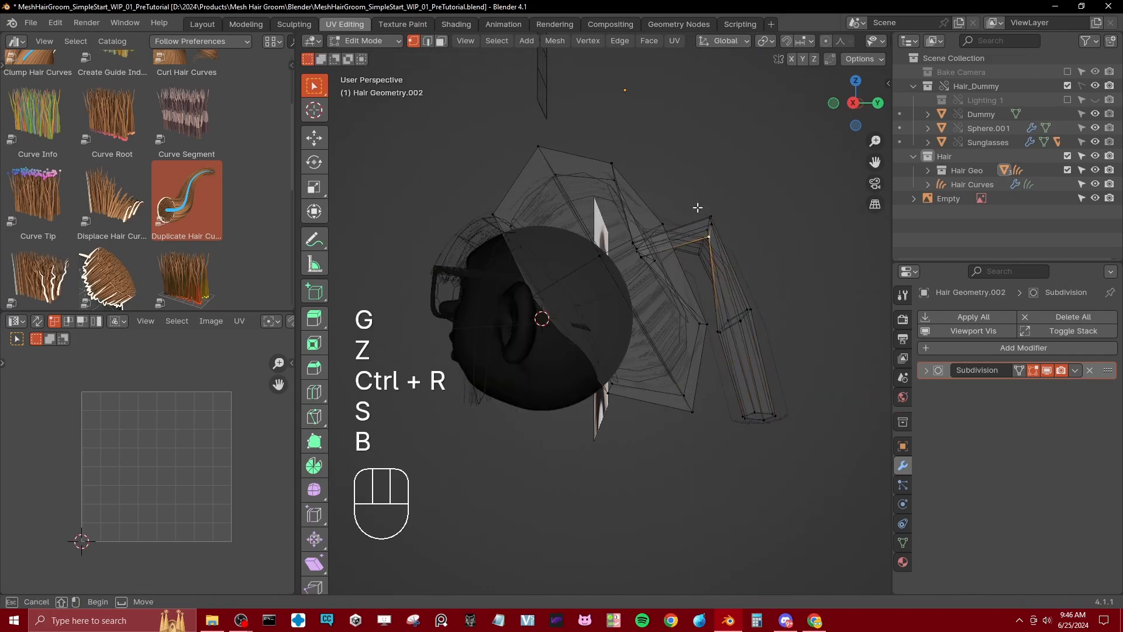
pyautogui.moveTo(698, 207); pyautogui.dragTo(730, 256)
pyautogui.press('s')
pyautogui.click(726, 228)
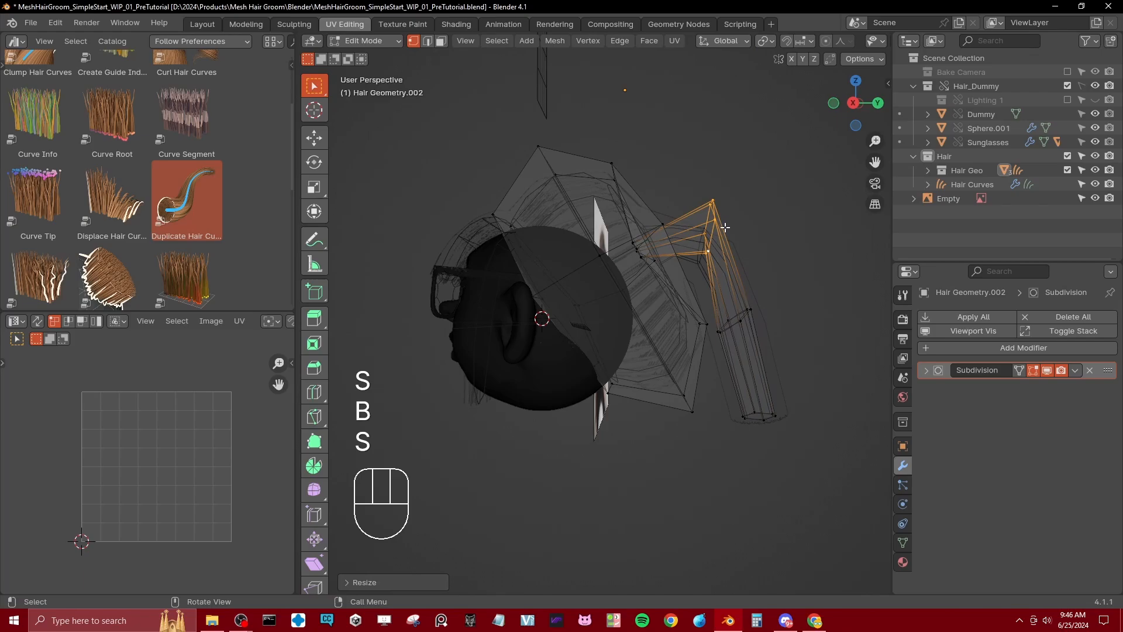
# Step: Select the narrow ring where the ponytail joins the rear hair mesh and set its mean edge crease to 1
pyautogui.press('KP_3')
pyautogui.scroll(3, 725, 228)
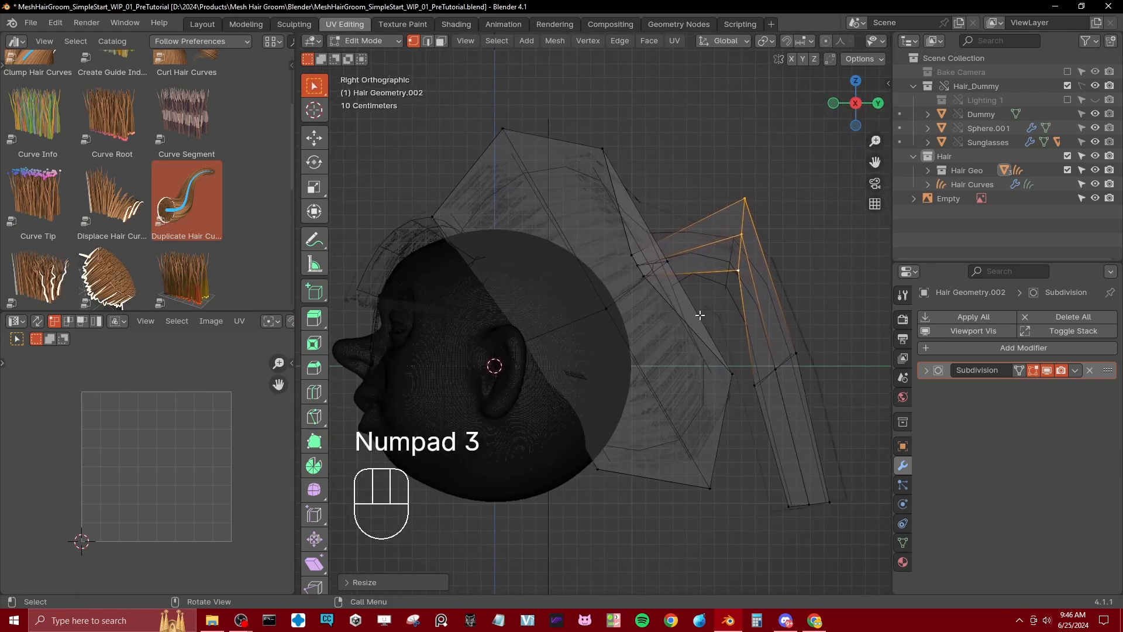
pyautogui.keyDown('alt'); pyautogui.click(684, 316); pyautogui.keyUp('alt')
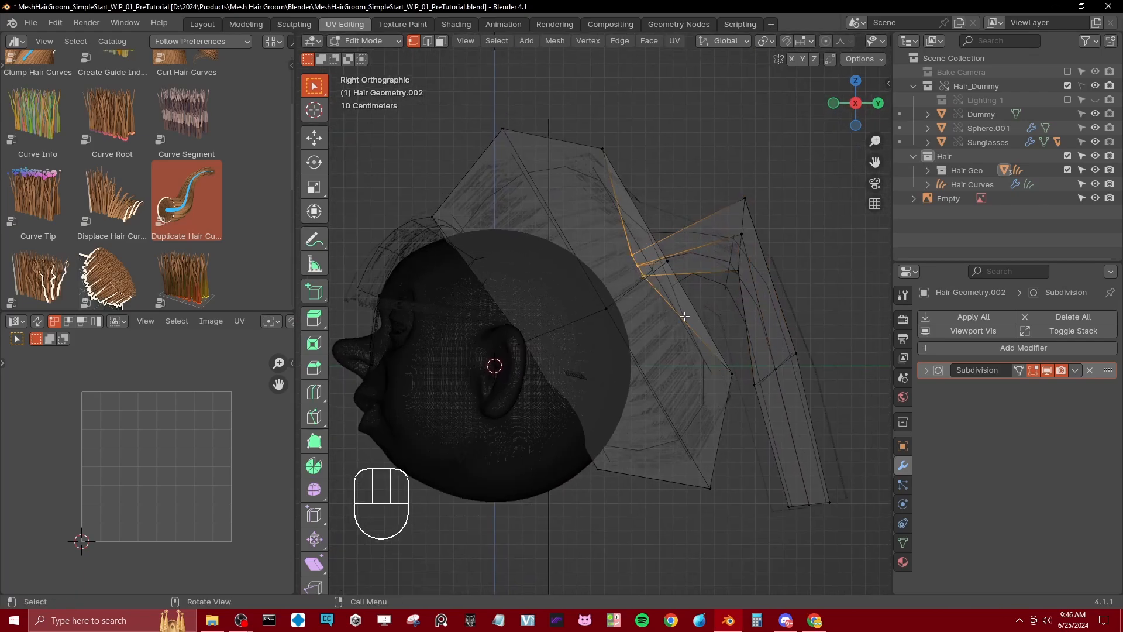
pyautogui.press('n')
pyautogui.moveTo(802, 241); pyautogui.dragTo(831, 241)
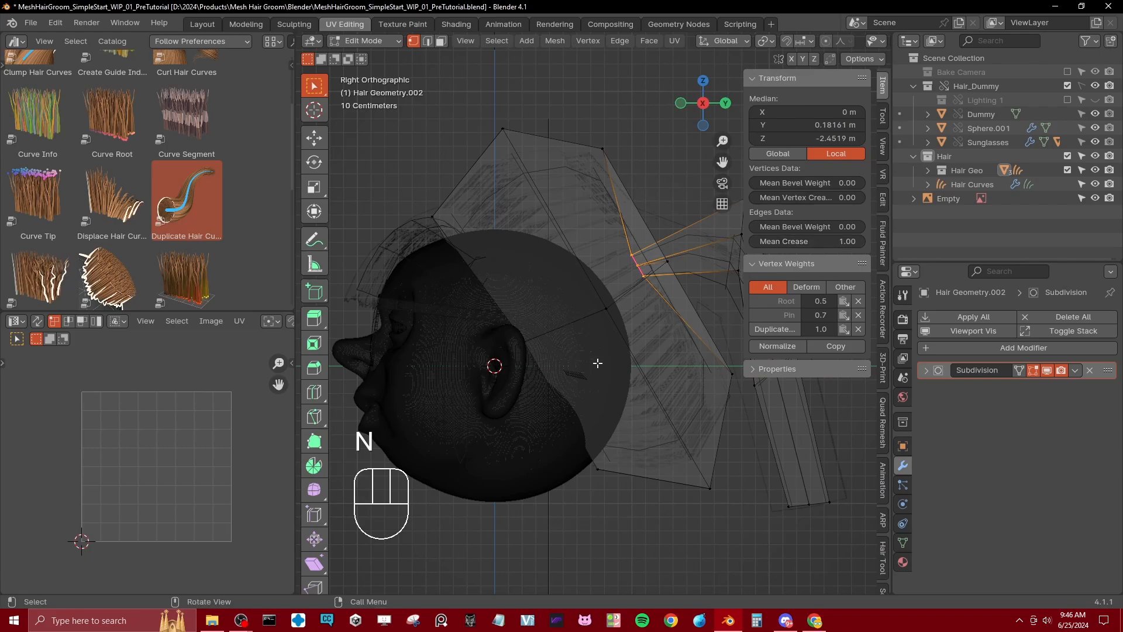
# Step: Leave mesh editing, switch to solid shading, and hide the Hair Geo collection to examine the strands alone
pyautogui.press('Tab')
pyautogui.press('z')
pyautogui.moveTo(598, 362)
pyautogui.mouseDown(button='middle')
pyautogui.moveTo(640, 367)
pyautogui.moveTo(535, 426)
pyautogui.moveTo(729, 384)
pyautogui.moveTo(693, 353)
pyautogui.moveTo(625, 355)
pyautogui.mouseUp(button='middle')
pyautogui.scroll(2, 679, 349)
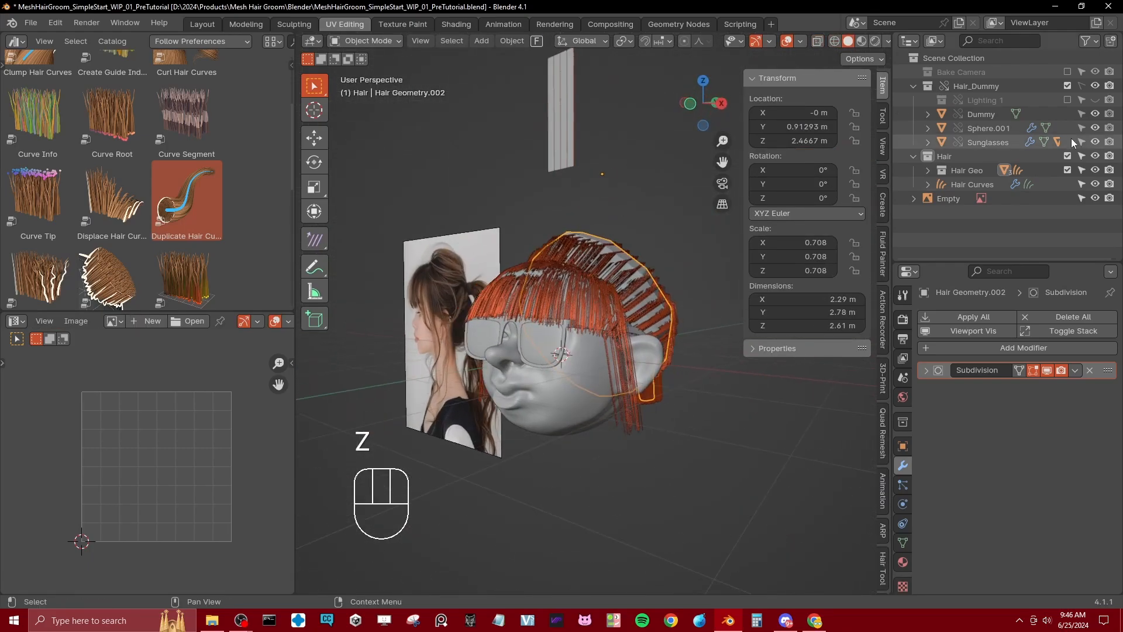
pyautogui.click(1068, 169)
pyautogui.moveTo(690, 345); pyautogui.dragTo(609, 316, button='middle')
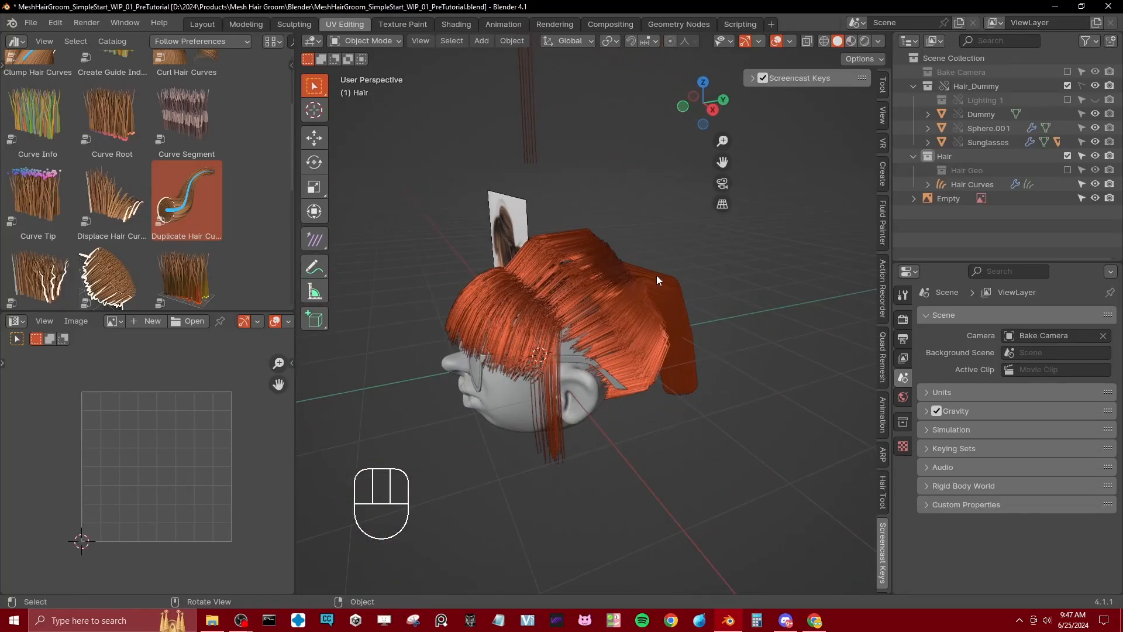
# Step: Show the Hair Geo collection again and set the hair curves' duplicate amount to 2
pyautogui.click(1068, 170)
pyautogui.click(539, 318)
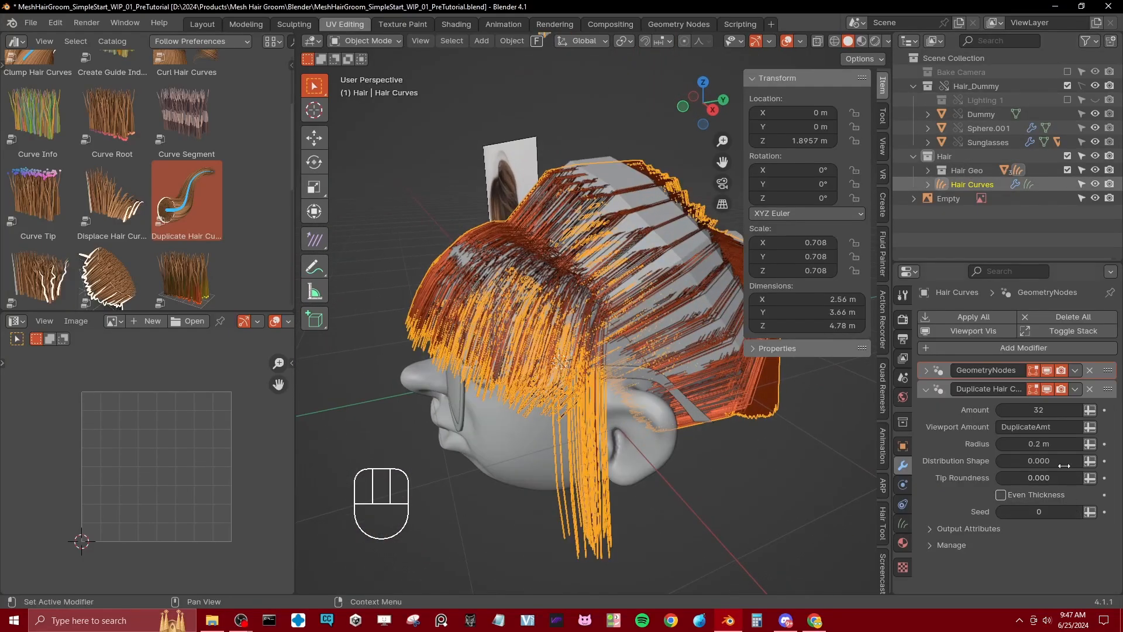
pyautogui.press('Return')
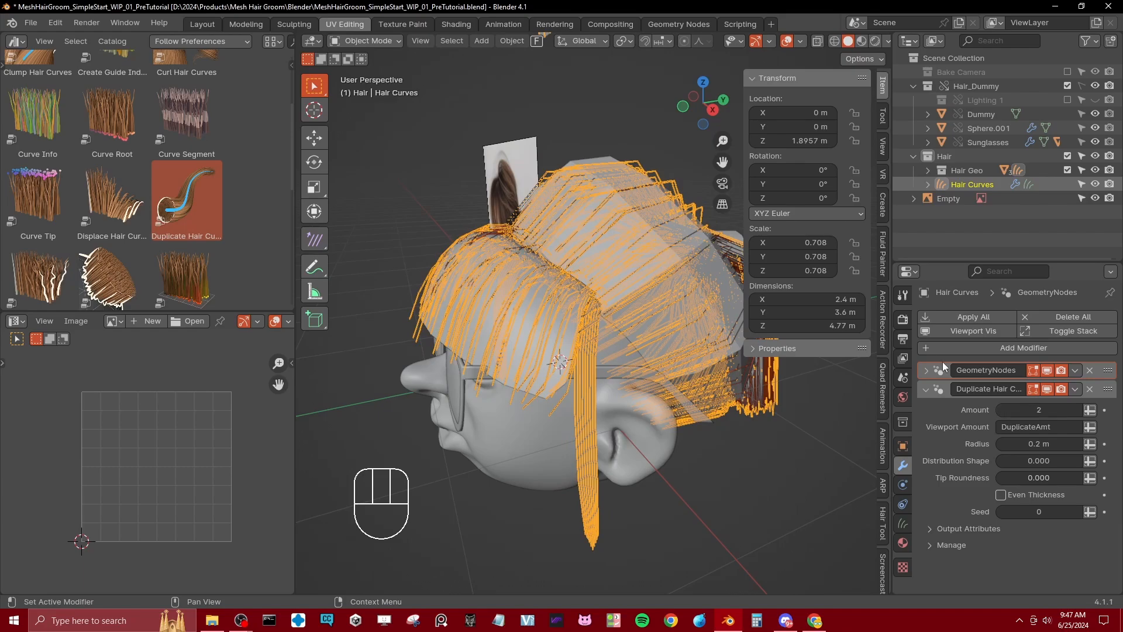
# Step: Raise the rear hair mesh's viewport subdivision level to 3 and shade the mesh smooth
pyautogui.click(700, 248)
pyautogui.click(698, 257)
pyautogui.click(696, 263)
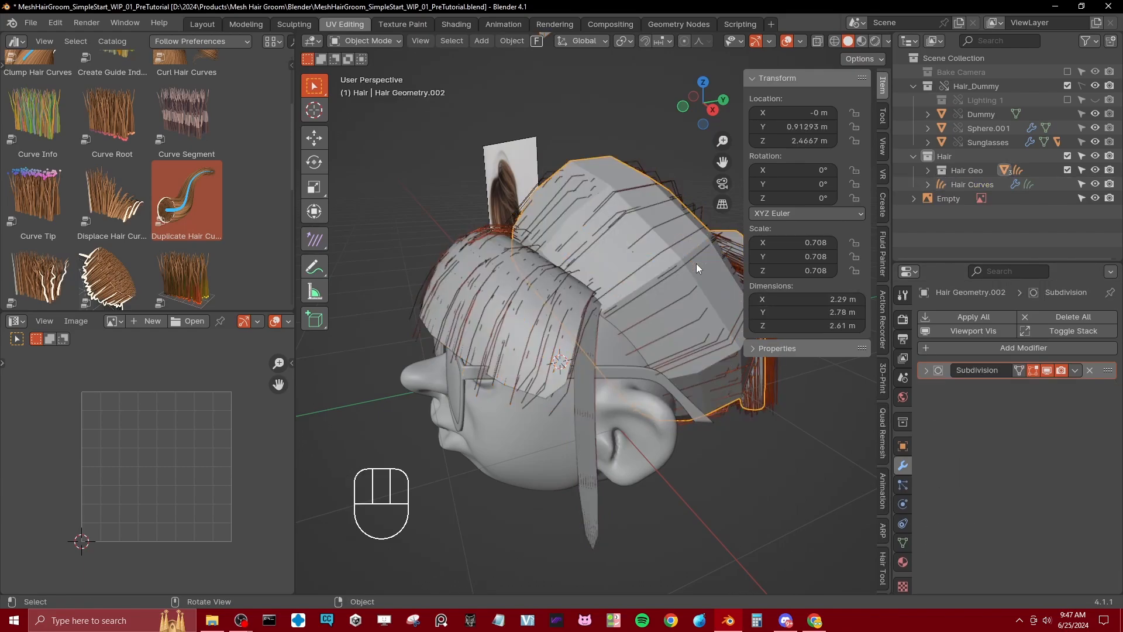
pyautogui.click(926, 371)
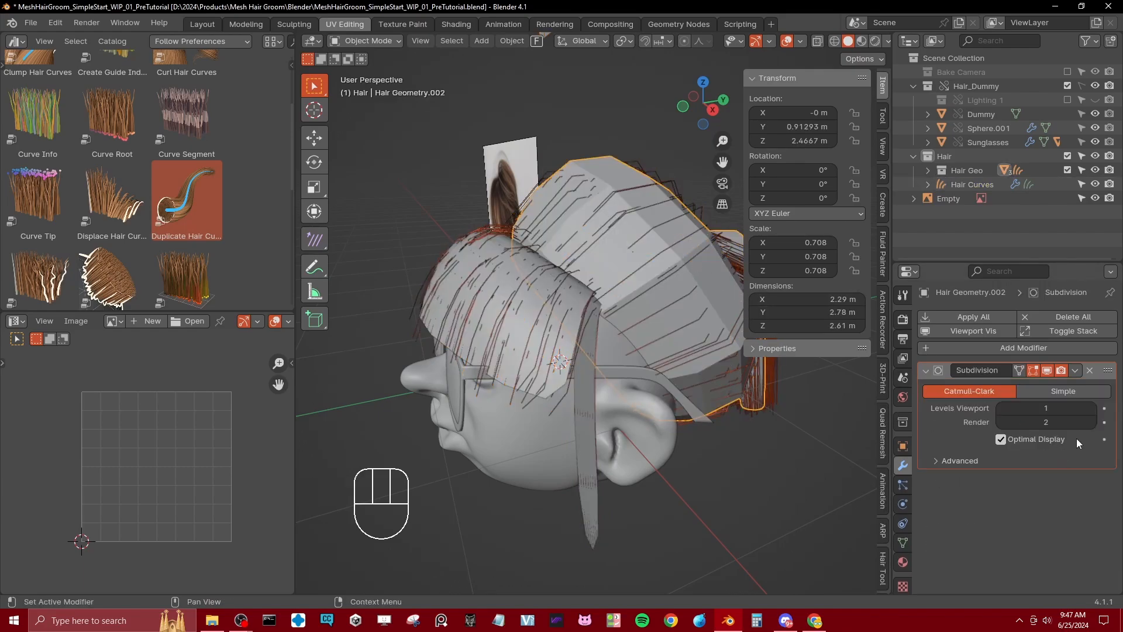
pyautogui.click(1093, 408)
pyautogui.click(1093, 408)
pyautogui.rightClick(619, 188)
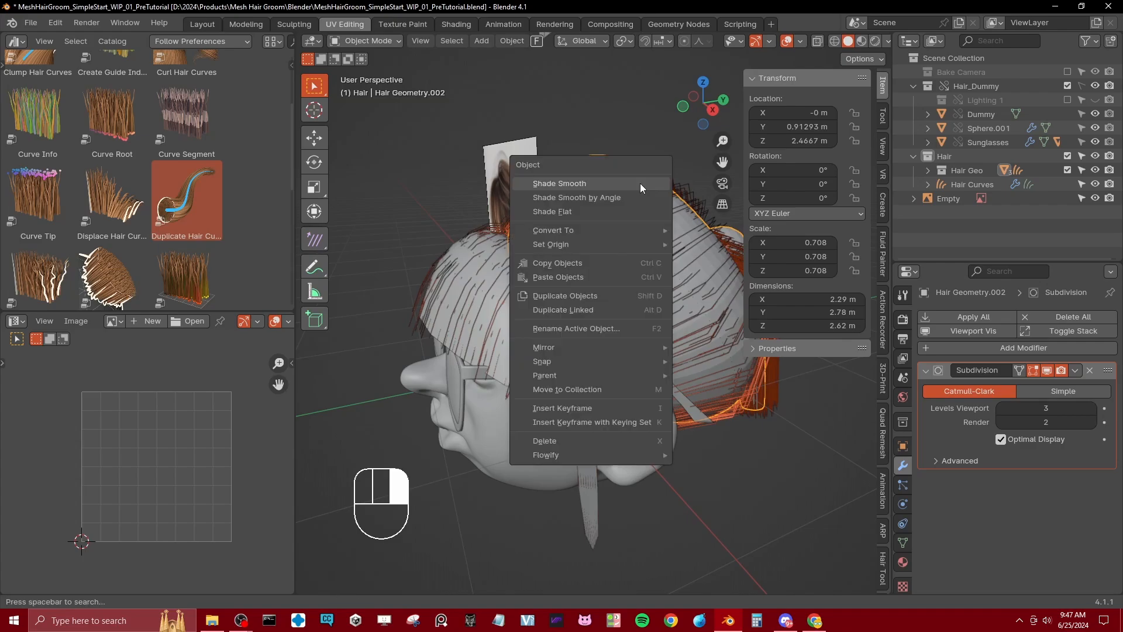
pyautogui.click(640, 184)
# Step: Examine from several angles how the strands follow the smoothed rear hair and the ponytail bend
pyautogui.moveTo(640, 184); pyautogui.dragTo(647, 266, button='middle')
pyautogui.moveTo(536, 286); pyautogui.dragTo(659, 332, button='middle')
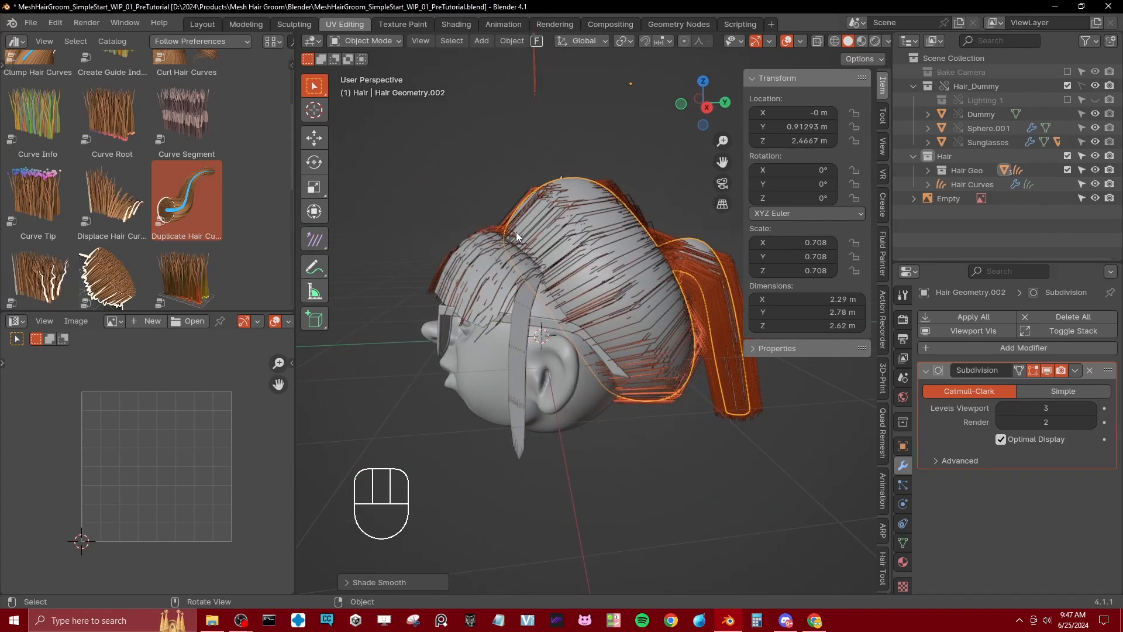
pyautogui.moveTo(598, 313); pyautogui.dragTo(600, 349, button='middle')
pyautogui.scroll(3, 513, 261)
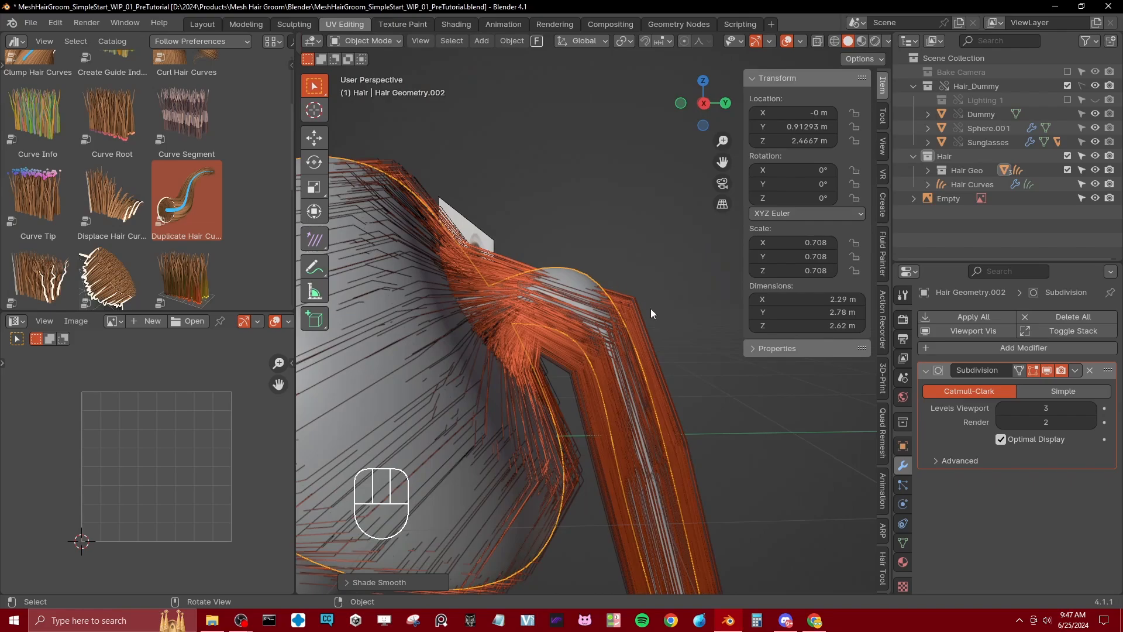
pyautogui.scroll(-6, 517, 327)
pyautogui.keyDown('shift'); pyautogui.moveTo(516, 320); pyautogui.dragTo(698, 292, button='middle'); pyautogui.keyUp('shift')
# Step: Set the render curve shape to Strip with 2 additional subdivisions, and save the file
pyautogui.click(679, 317)
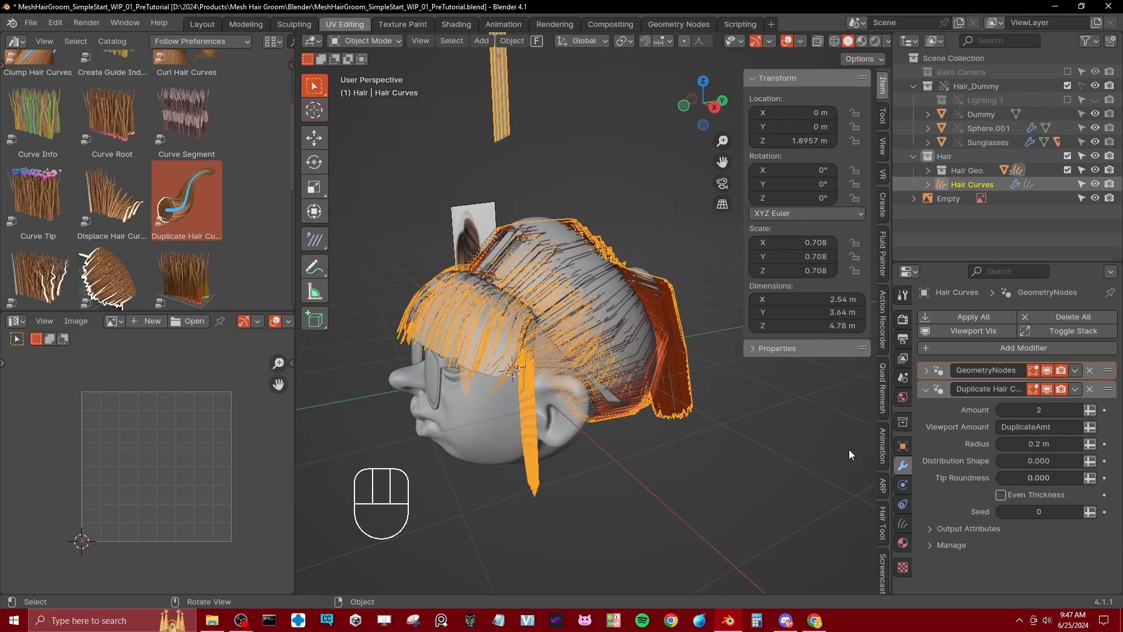
pyautogui.click(903, 320)
pyautogui.scroll(-3, 951, 467)
pyautogui.click(971, 456)
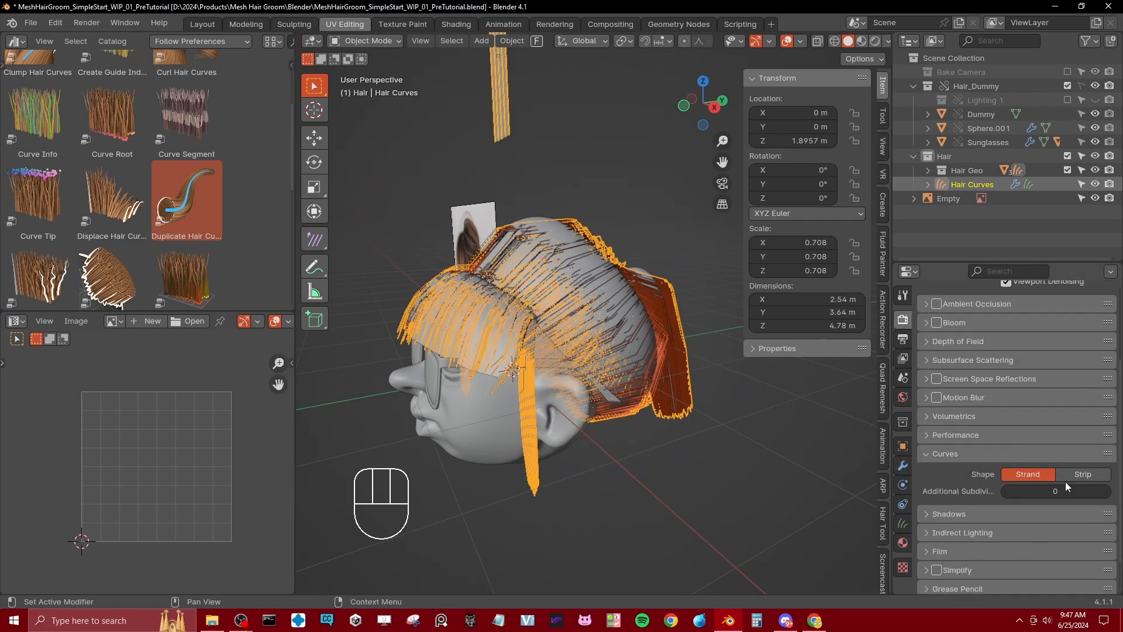
pyautogui.click(1081, 474)
pyautogui.scroll(2, 651, 429)
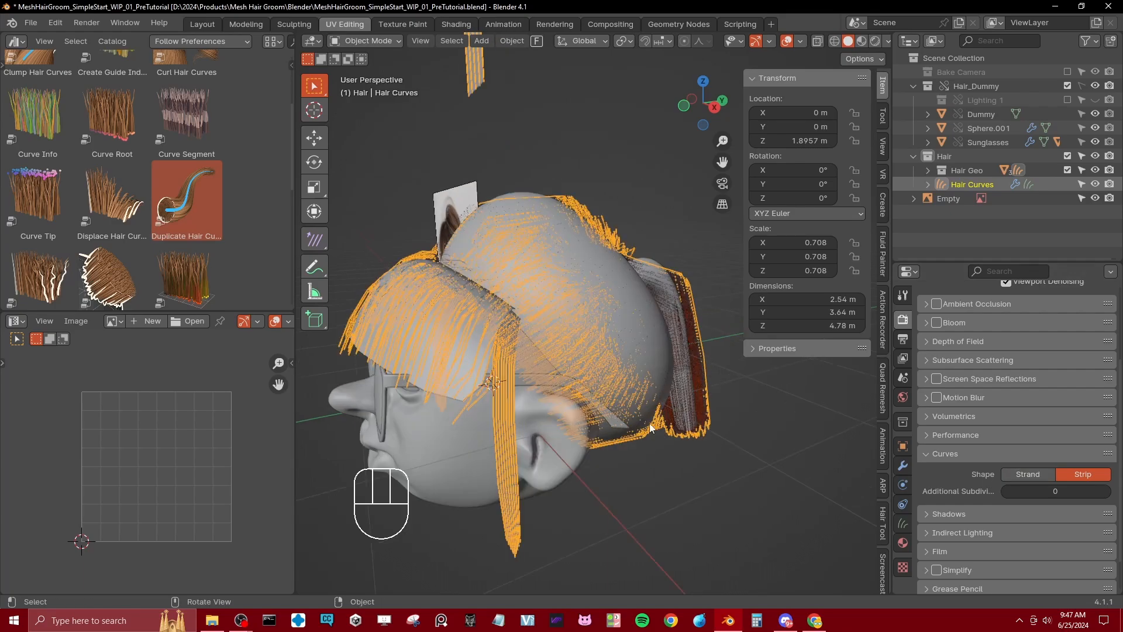
pyautogui.click(1109, 493)
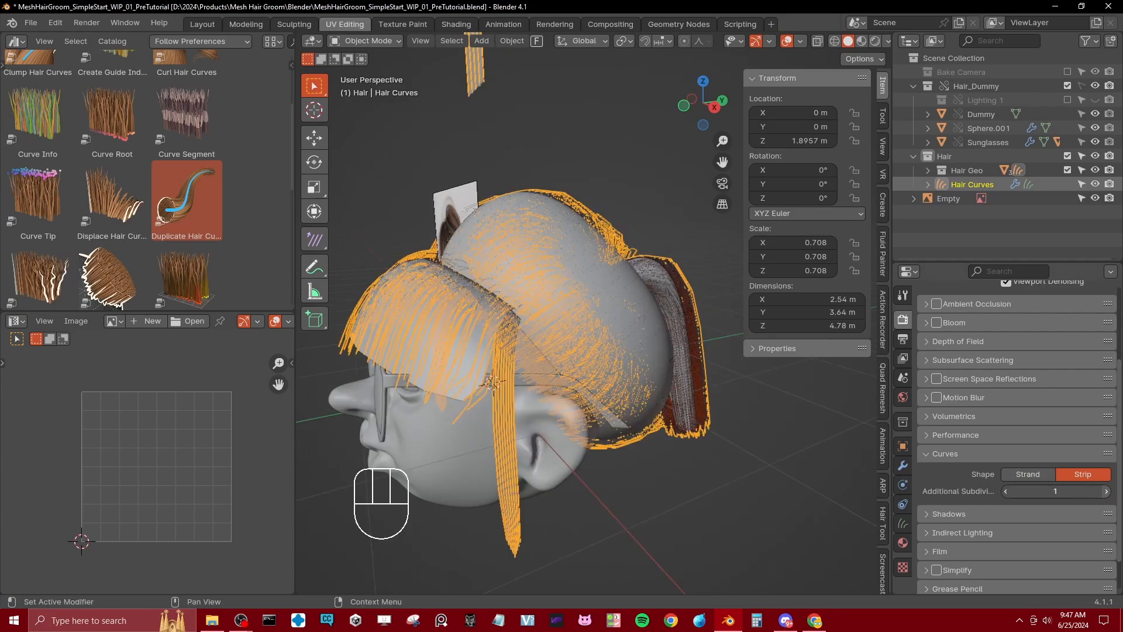
pyautogui.click(1106, 491)
pyautogui.moveTo(644, 412); pyautogui.dragTo(570, 400, button='middle')
pyautogui.hotkey('ctrl', 's')
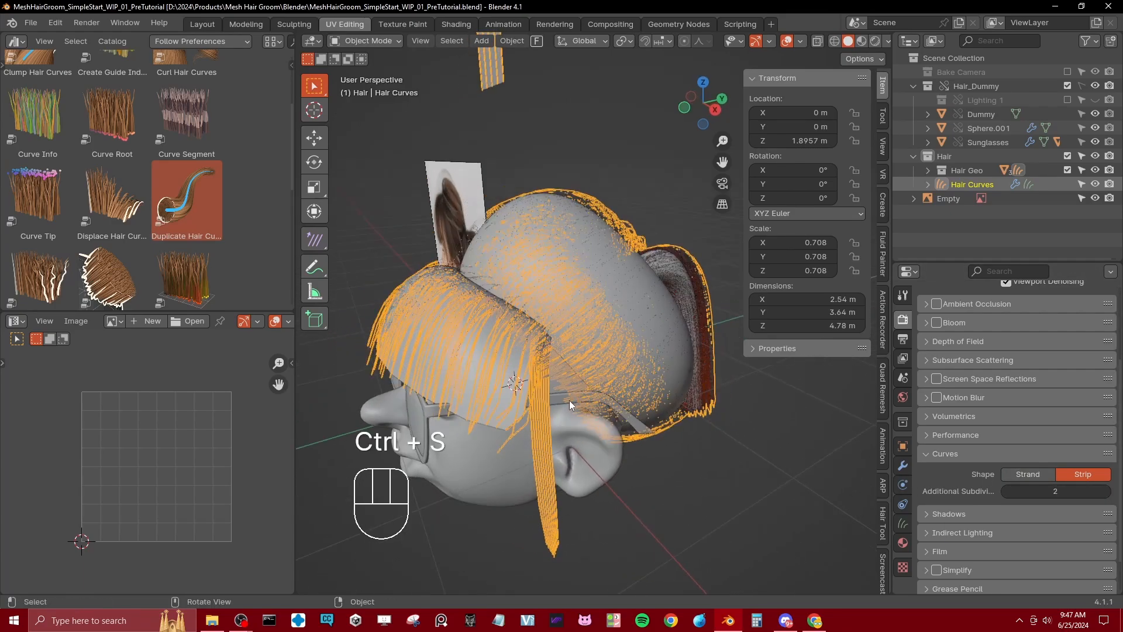
# Step: Increase the strand radius in the hair curves' MeshHairGroom_v1.0 modifier
pyautogui.press('z')
pyautogui.moveTo(672, 427); pyautogui.dragTo(676, 419, button='middle')
pyautogui.click(901, 466)
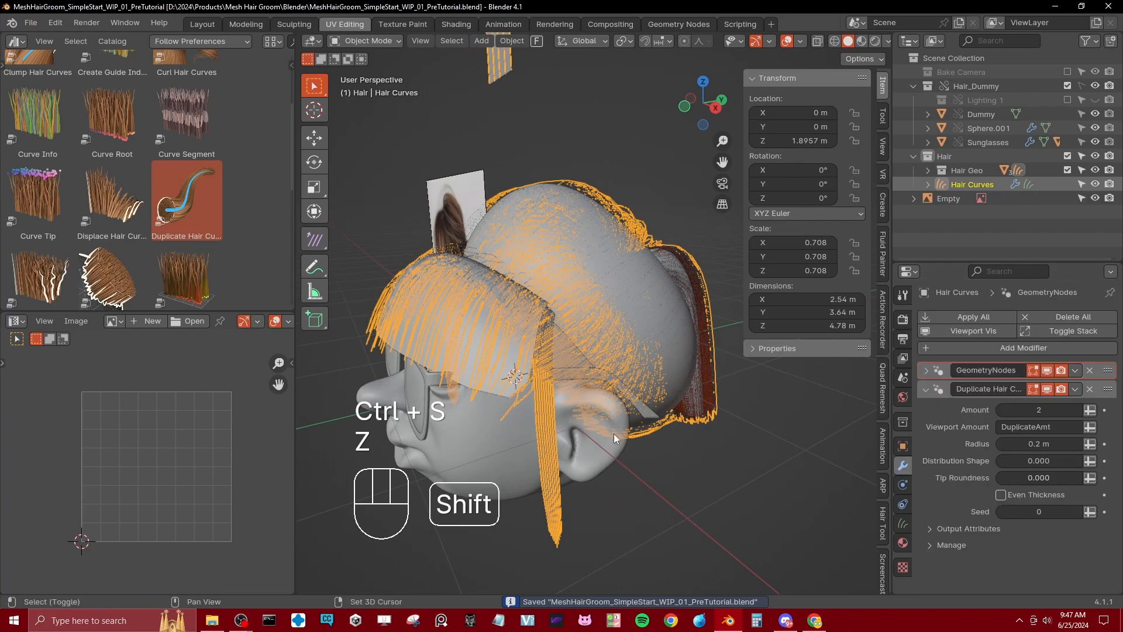
pyautogui.keyDown('shift'); pyautogui.moveTo(613, 433); pyautogui.dragTo(633, 399, button='middle'); pyautogui.keyUp('shift')
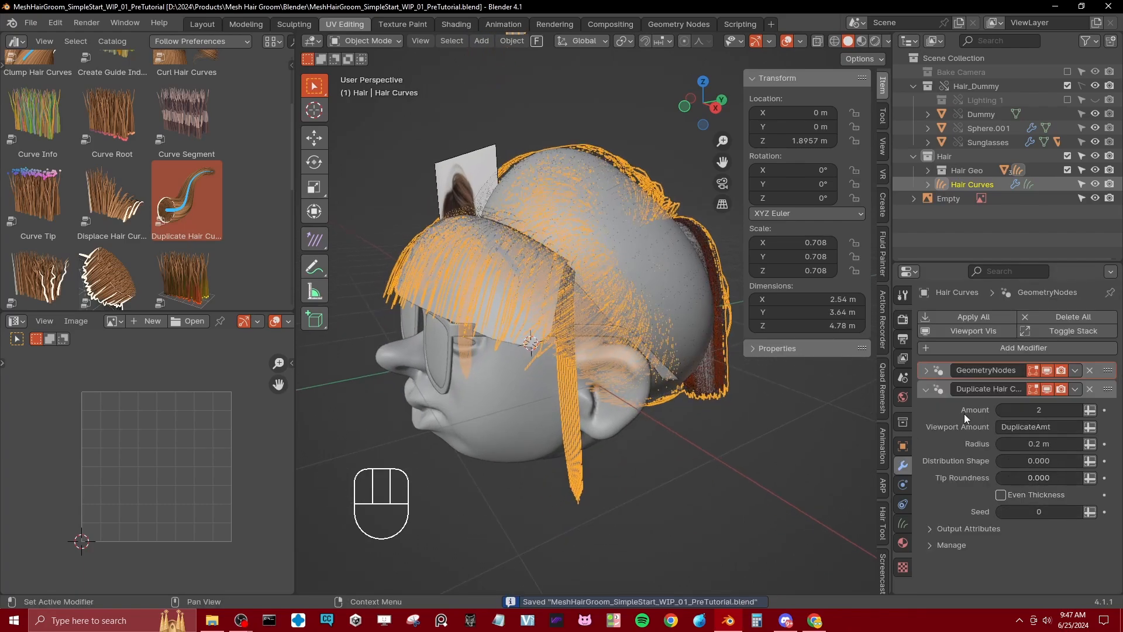
pyautogui.click(925, 369)
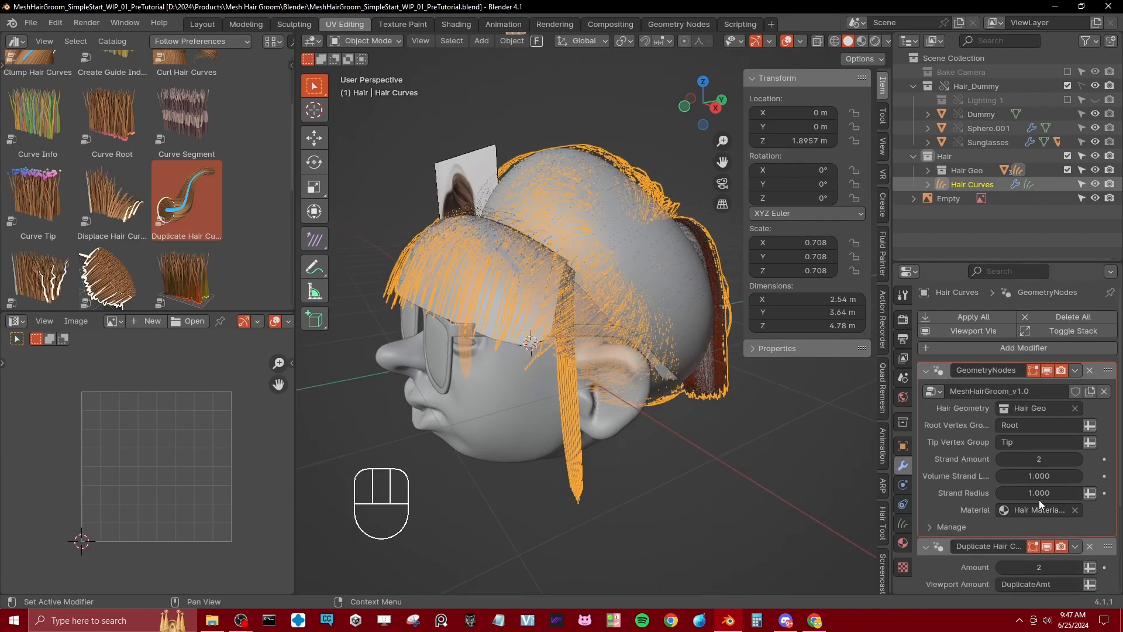
pyautogui.moveTo(1039, 498); pyautogui.dragTo(1091, 499)
pyautogui.moveTo(738, 386); pyautogui.dragTo(685, 432, button='middle')
# Step: Remove all vertices of the rear hair mesh from the Root vertex group
pyautogui.click(649, 367)
pyautogui.moveTo(649, 367); pyautogui.dragTo(654, 342, button='middle')
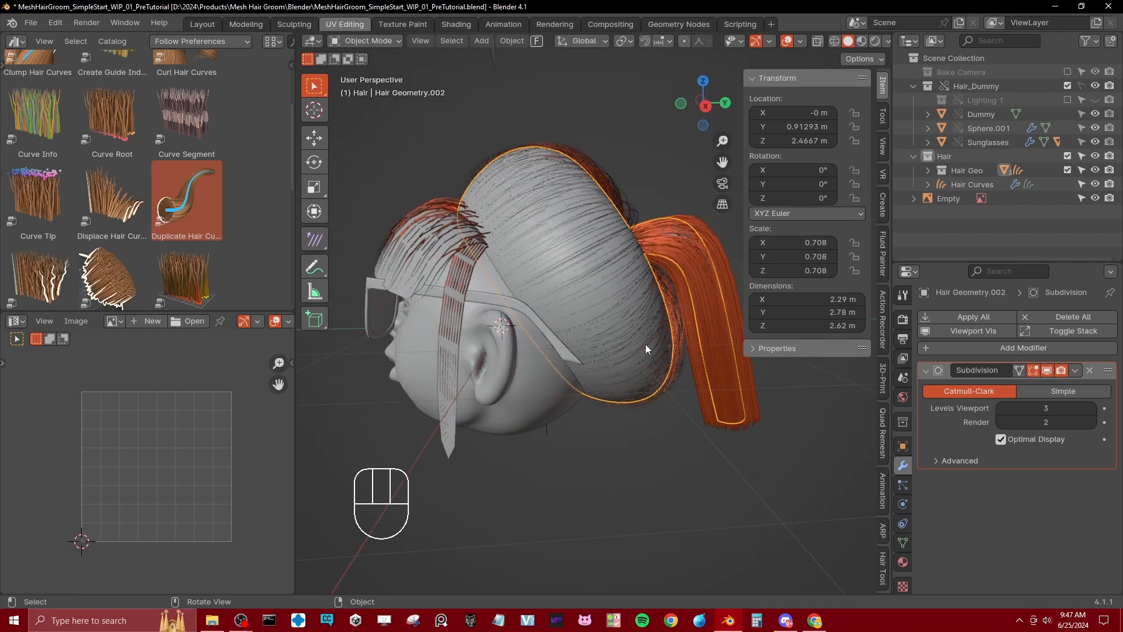
pyautogui.press('Tab')
pyautogui.press('z')
pyautogui.press('a')
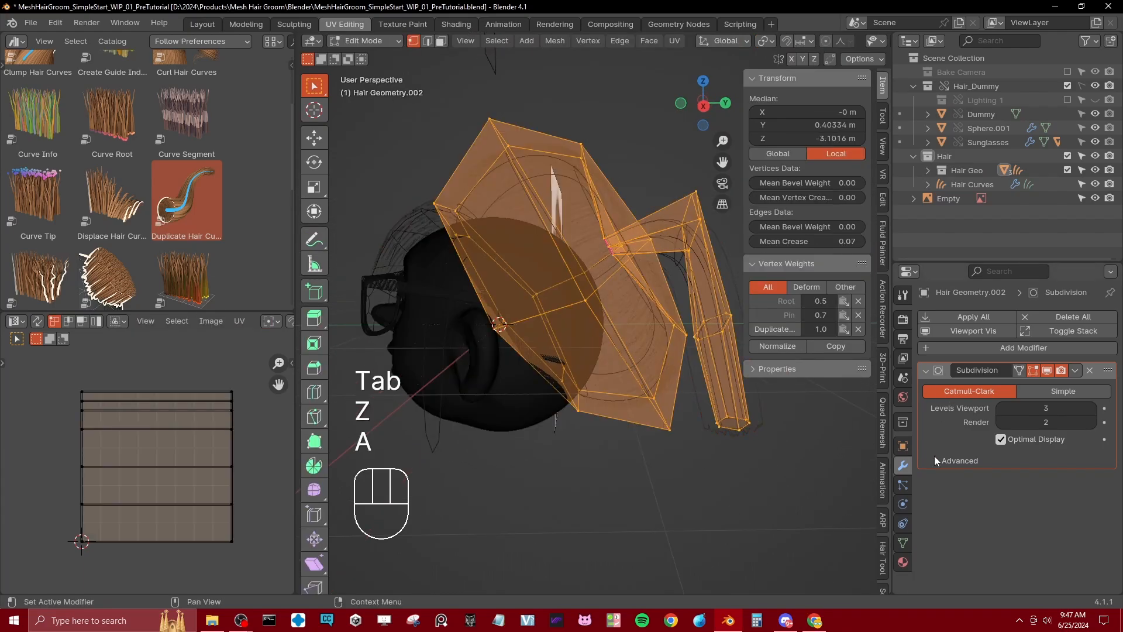
pyautogui.click(903, 542)
pyautogui.click(957, 364)
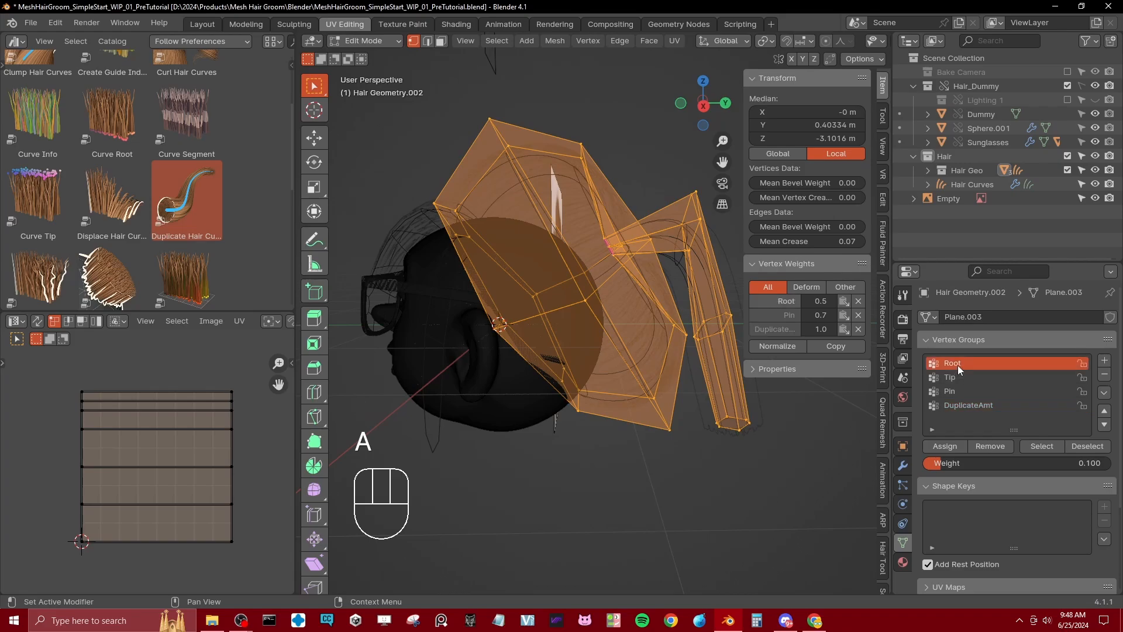
pyautogui.click(994, 447)
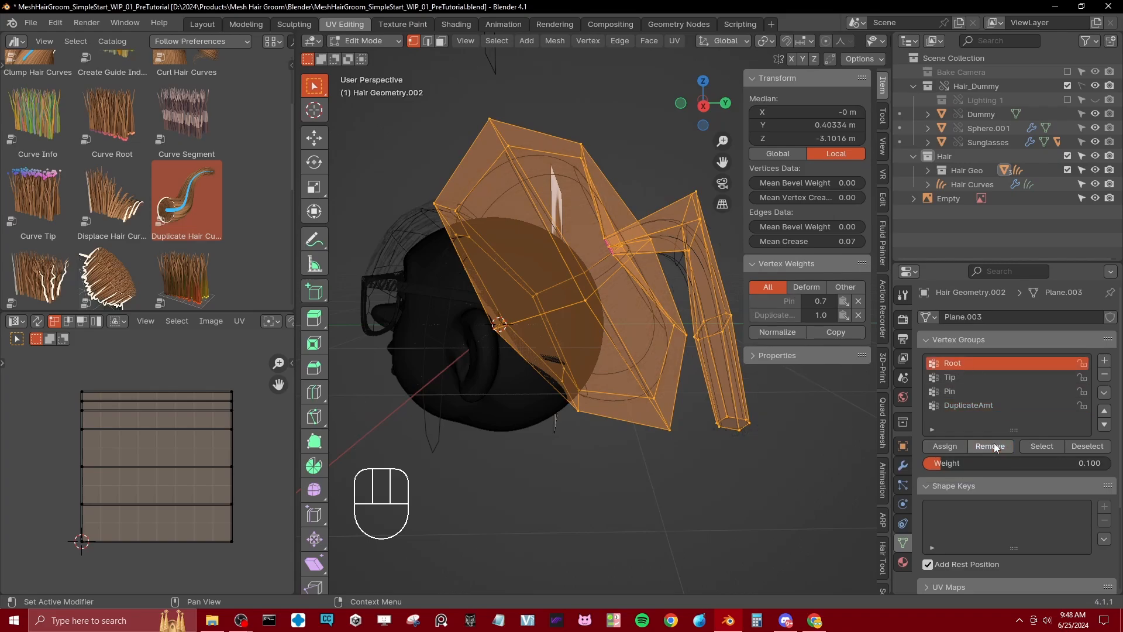
# Step: Assign the front edge loop of the rear hair mesh to the Root vertex group at weight 0.1
pyautogui.moveTo(639, 348); pyautogui.dragTo(638, 370, button='middle')
pyautogui.moveTo(496, 344); pyautogui.dragTo(486, 348, button='middle')
pyautogui.click(486, 349)
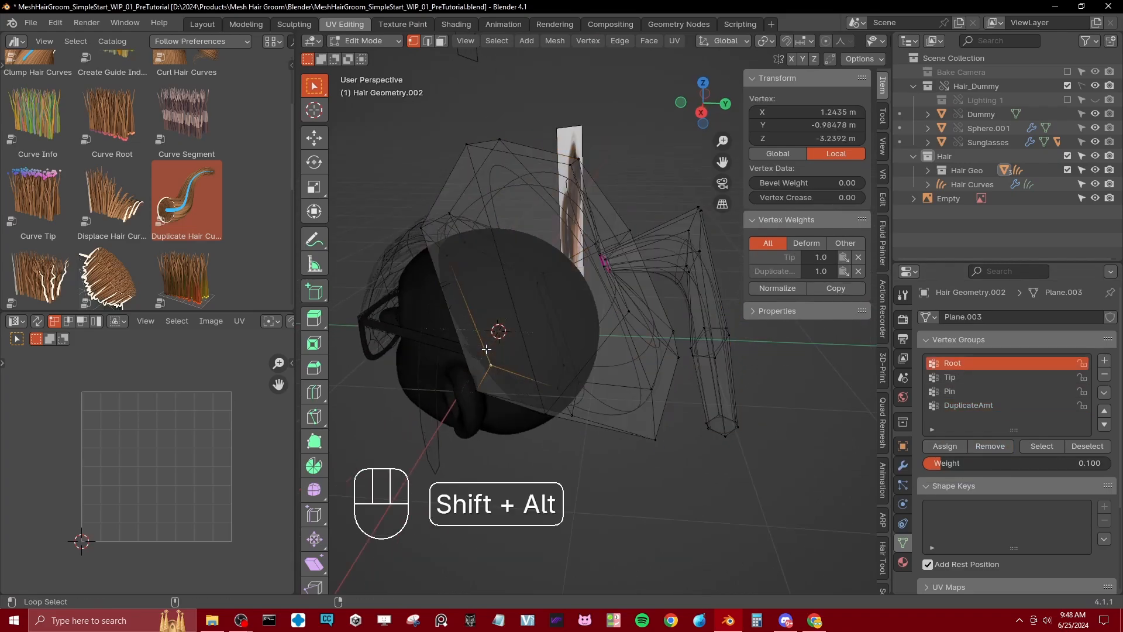
pyautogui.keyDown('alt'); pyautogui.keyDown('shift'); pyautogui.click(487, 349); pyautogui.keyUp('shift'); pyautogui.keyUp('alt')
pyautogui.click(941, 448)
# Step: Assign the ponytail's end loop to the Tip vertex group at weight 0.1 and check the strands in solid shading
pyautogui.click(707, 430)
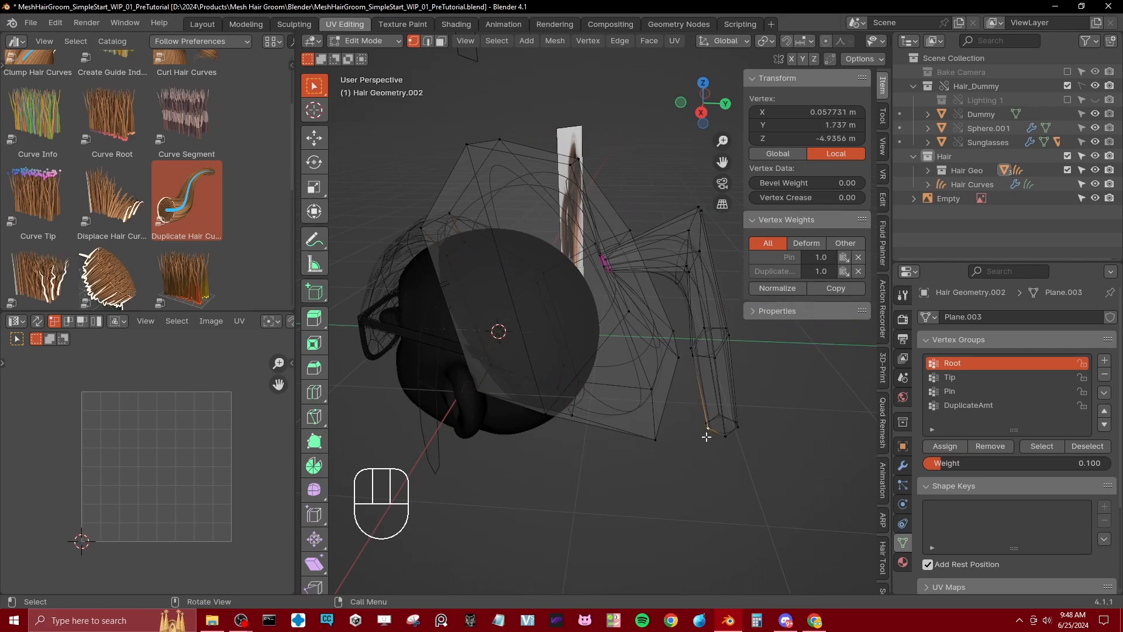
pyautogui.keyDown('alt'); pyautogui.keyDown('shift'); pyautogui.click(707, 431); pyautogui.keyUp('shift'); pyautogui.keyUp('alt')
pyautogui.click(950, 379)
pyautogui.click(950, 444)
pyautogui.press('Tab')
pyautogui.press('z')
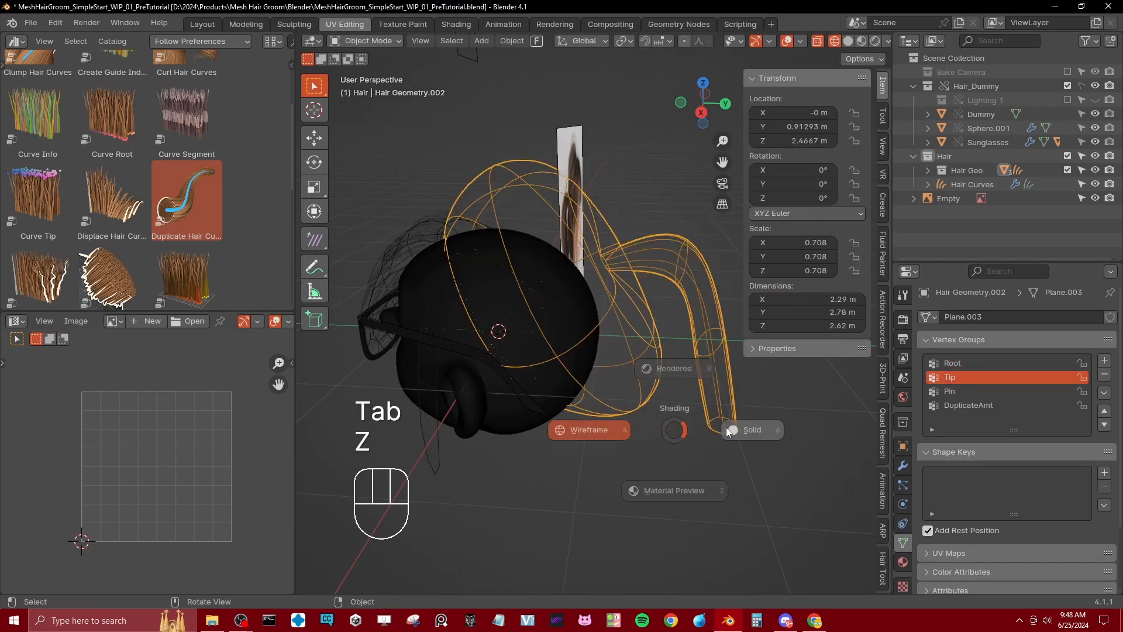
pyautogui.click(697, 421)
pyautogui.press('Tab')
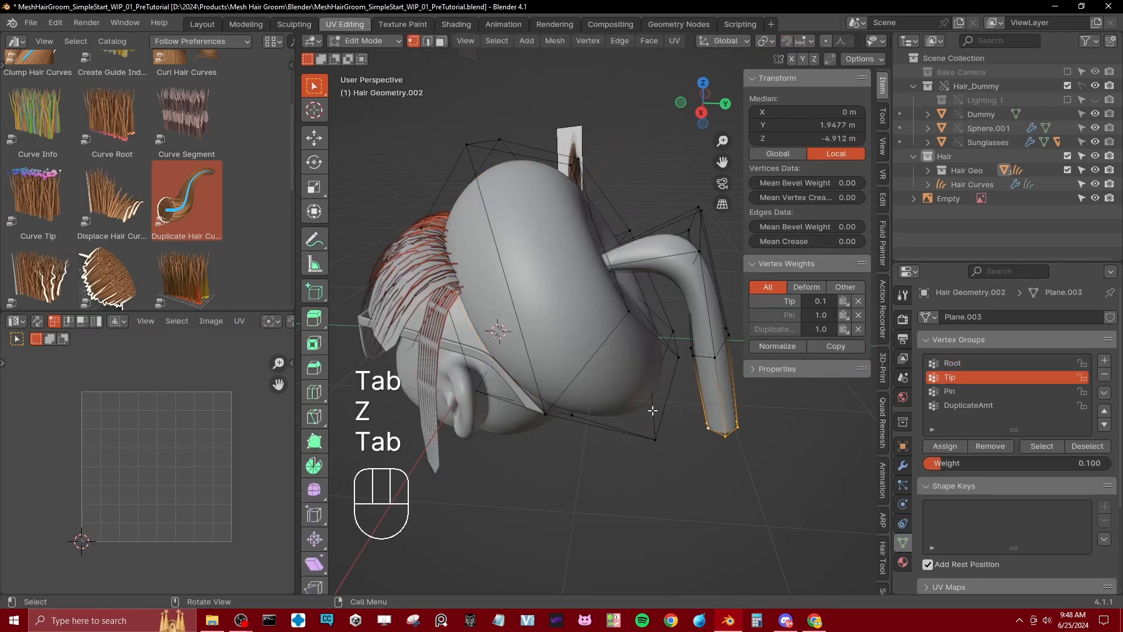
# Step: Set the vertex group weight to 1, reassign the front edge loop to Root, and check the strands in solid shading
pyautogui.press('z')
pyautogui.click(452, 397)
pyautogui.moveTo(1097, 464); pyautogui.dragTo(1110, 463)
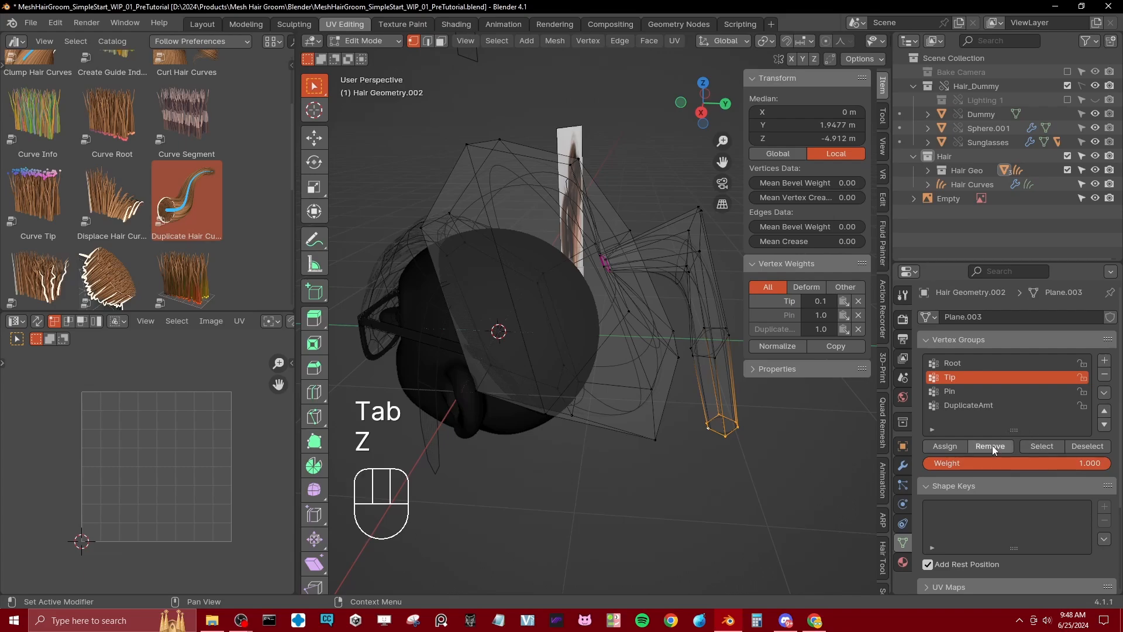
pyautogui.click(515, 372)
pyautogui.keyDown('alt'); pyautogui.keyDown('shift'); pyautogui.click(517, 373); pyautogui.keyUp('shift'); pyautogui.keyUp('alt')
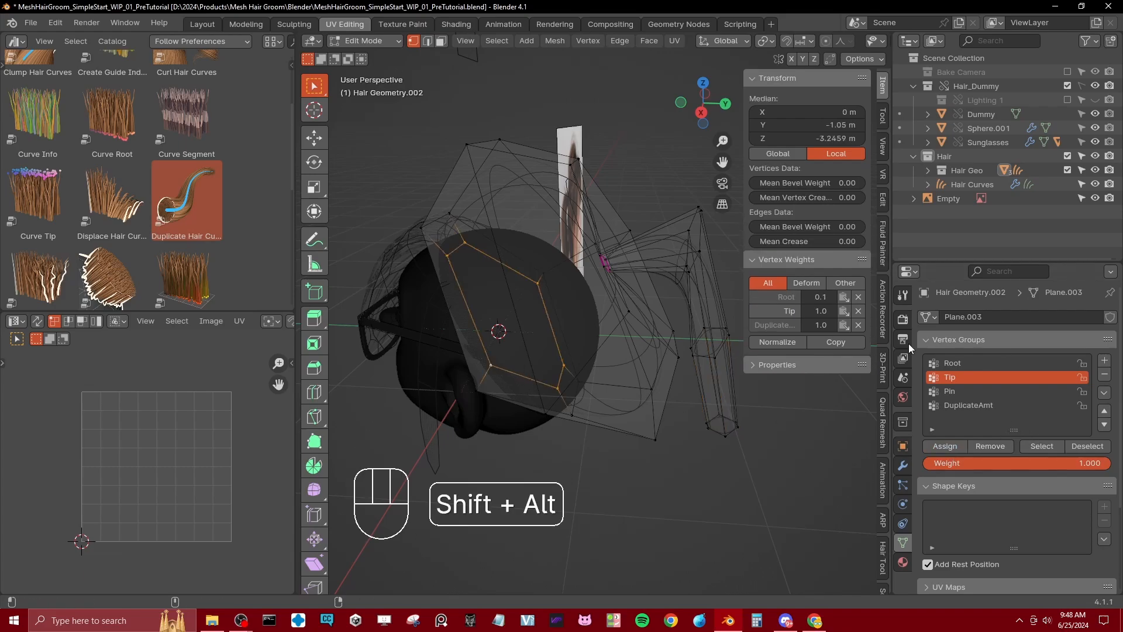
pyautogui.click(974, 362)
pyautogui.press('Tab')
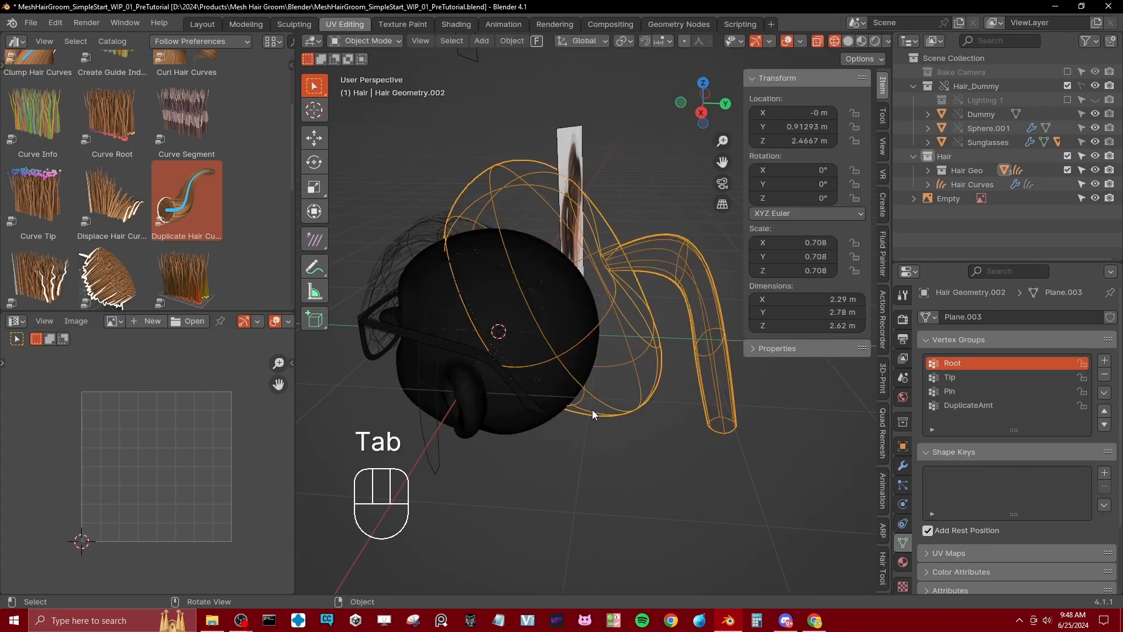
pyautogui.press('z')
pyautogui.click(641, 366)
pyautogui.press('Tab')
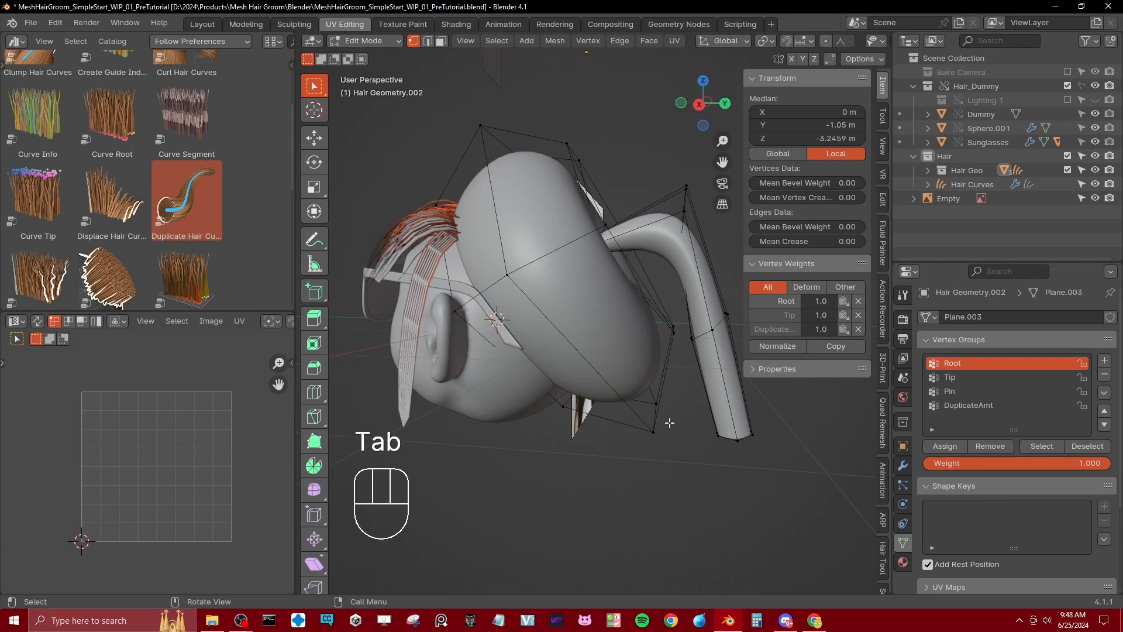
# Step: Remove the whole rear hair mesh from both the Root and Tip vertex groups
pyautogui.press('a')
pyautogui.click(994, 446)
pyautogui.click(962, 377)
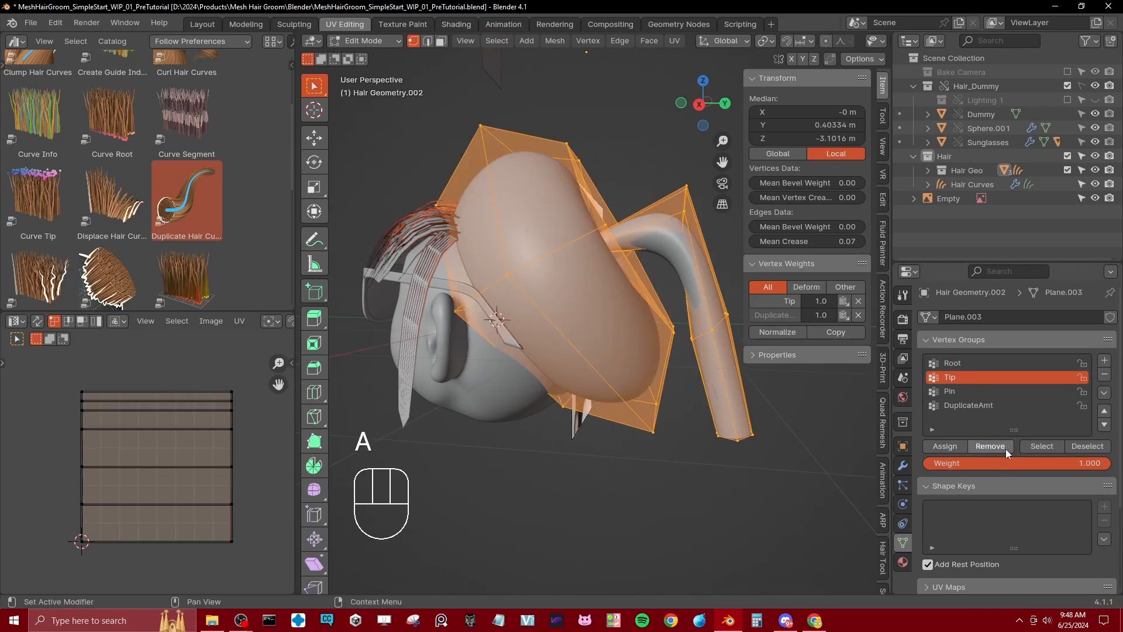
pyautogui.click(1006, 448)
# Step: Assign the front edge loop of the rear hair mesh to the Root vertex group at weight 1, selecting it in wireframe shading
pyautogui.press('z')
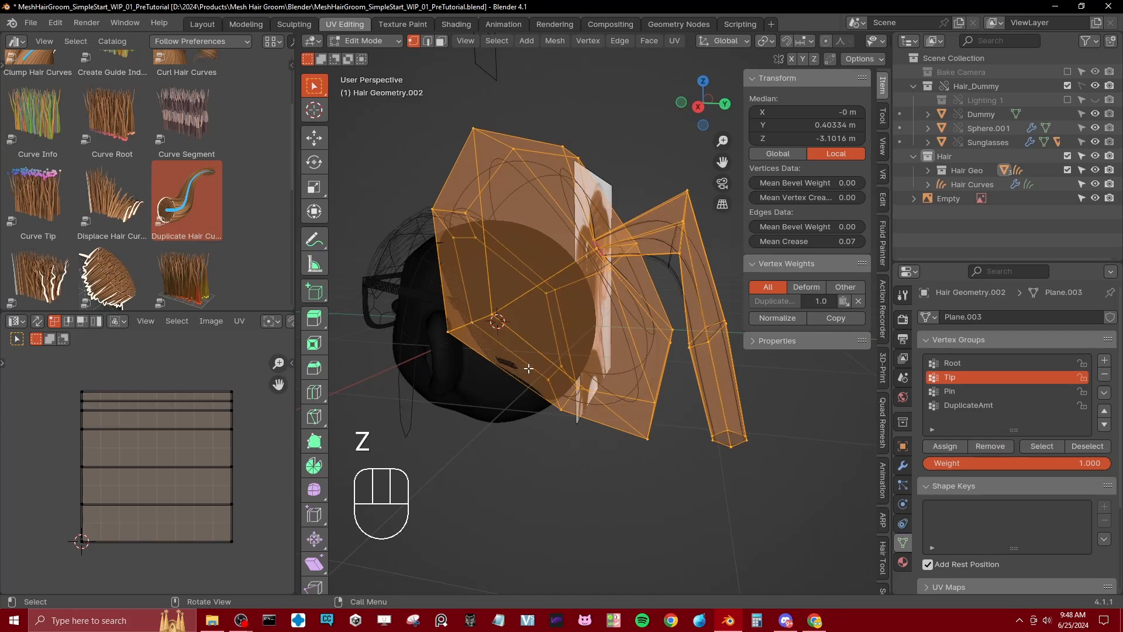
pyautogui.click(543, 373)
pyautogui.keyDown('alt'); pyautogui.keyDown('shift'); pyautogui.click(555, 374); pyautogui.keyUp('shift'); pyautogui.keyUp('alt')
pyautogui.click(959, 361)
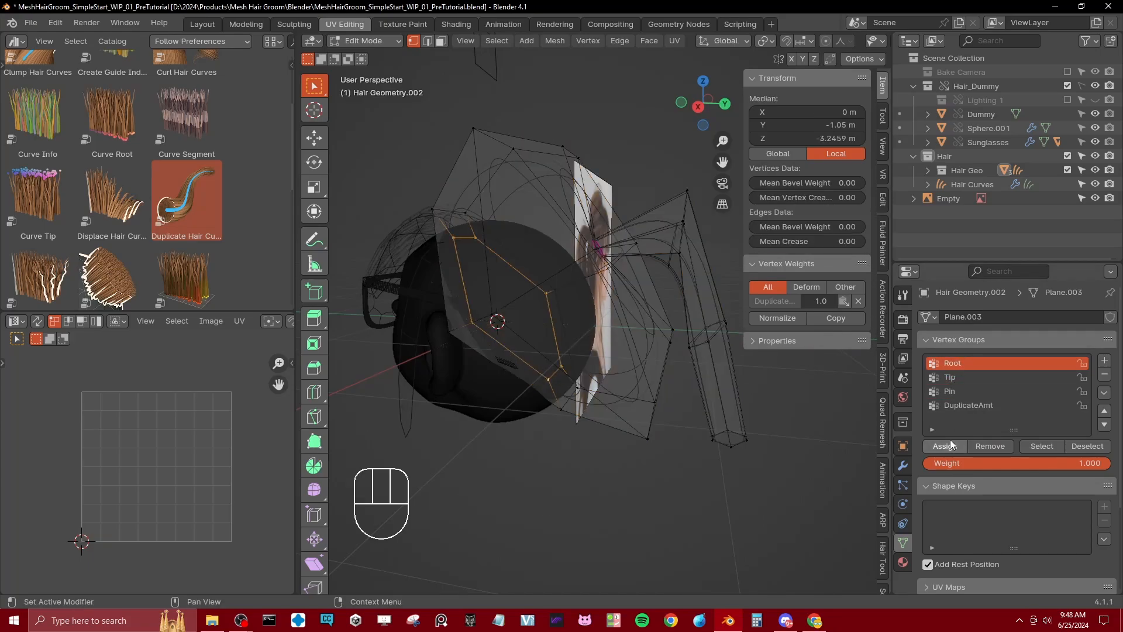
pyautogui.click(952, 446)
# Step: Assign the ponytail's end loop to the Tip vertex group at weight 1 and return to Object Mode in solid shading
pyautogui.click(735, 448)
pyautogui.keyDown('alt'); pyautogui.keyDown('shift'); pyautogui.click(736, 446); pyautogui.keyUp('shift'); pyautogui.keyUp('alt')
pyautogui.click(960, 380)
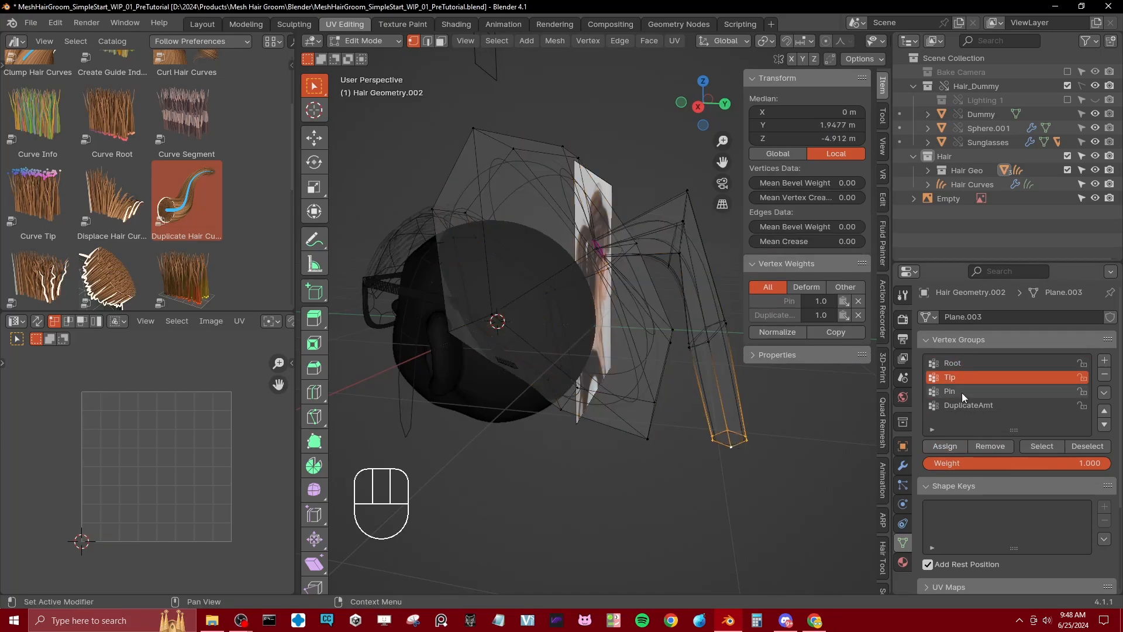
pyautogui.click(950, 446)
pyautogui.press('Tab')
pyautogui.press('z')
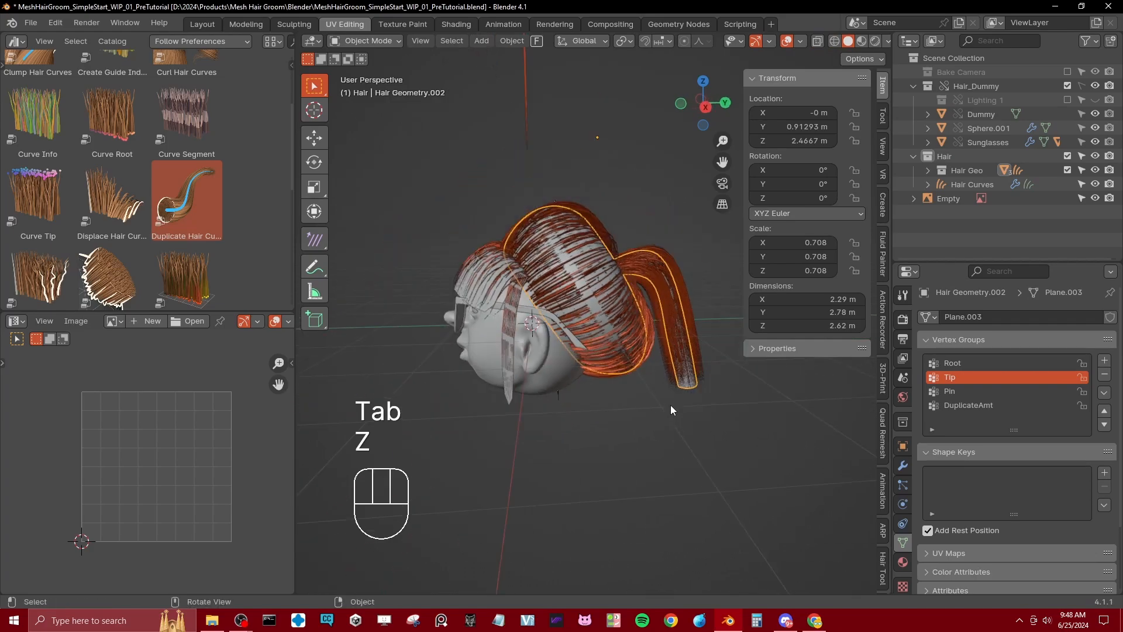
# Step: Inspect the strand flow around the head with the viewport overlays hidden and shown
pyautogui.moveTo(670, 410); pyautogui.dragTo(708, 247, button='middle')
pyautogui.click(788, 41)
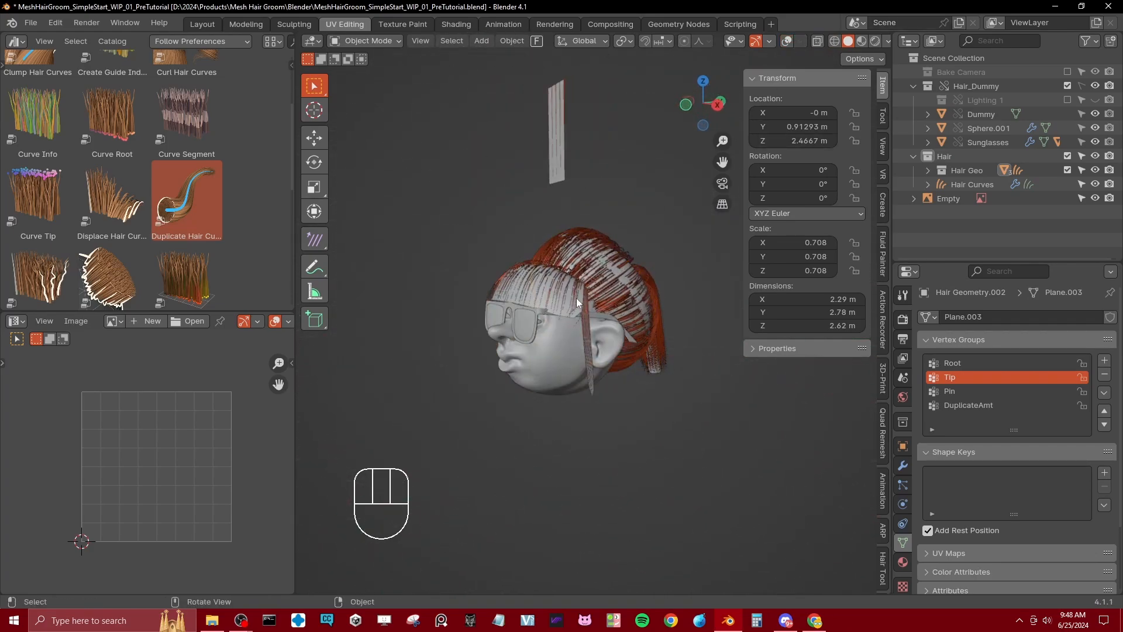
pyautogui.click(786, 42)
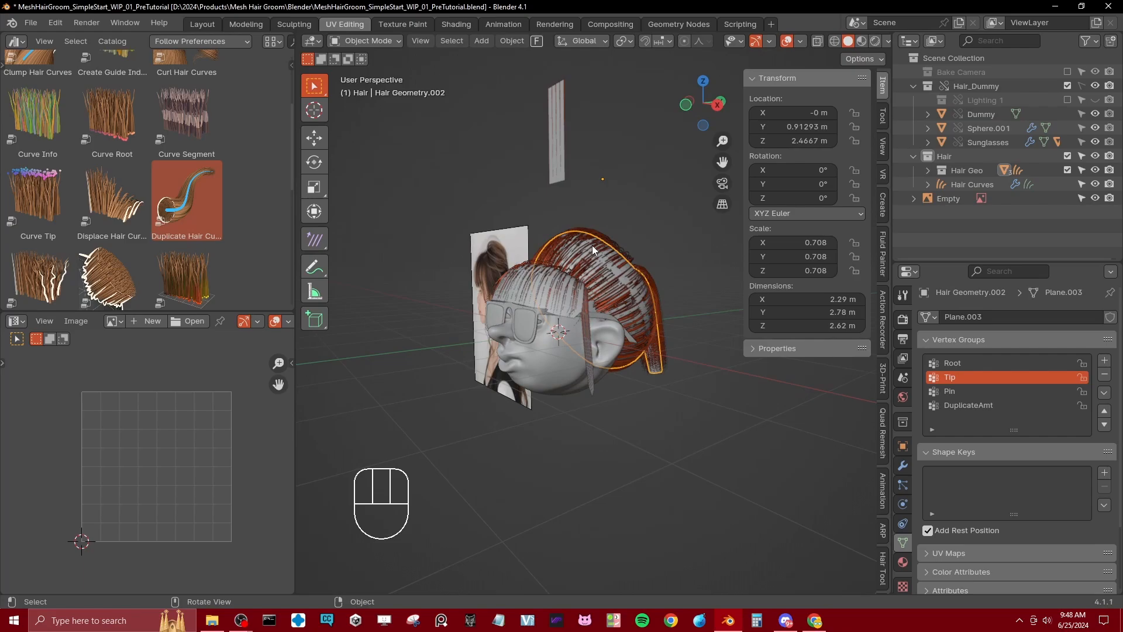
pyautogui.click(788, 41)
pyautogui.click(787, 41)
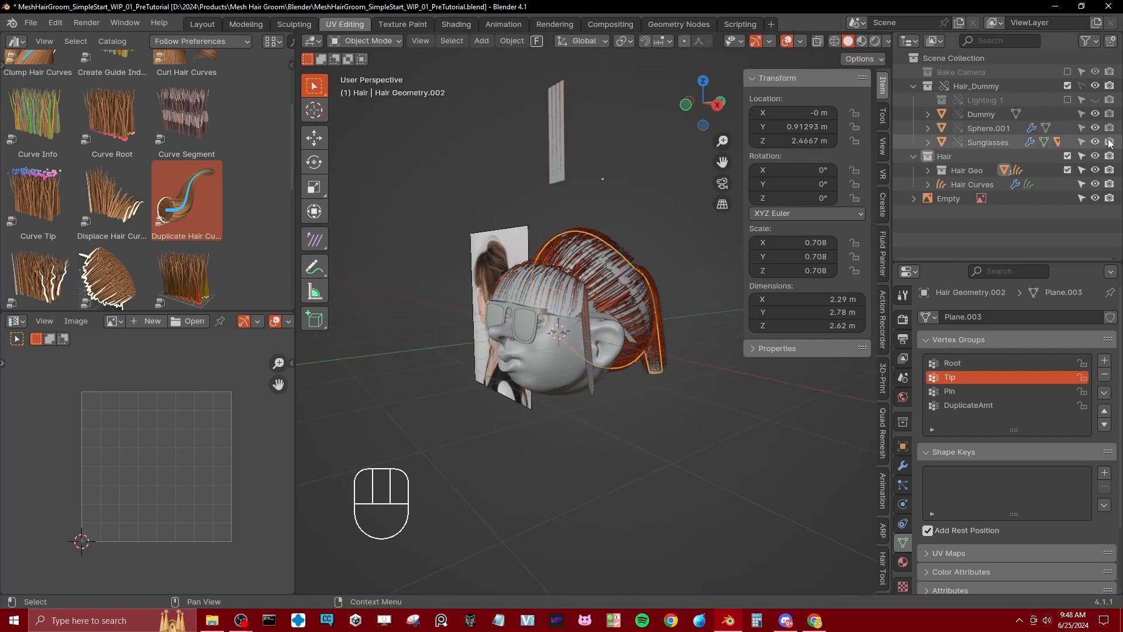
# Step: Exclude the Hair Geo collection from the view layer and rotate the reference image about Z to about 39°
pyautogui.click(1069, 170)
pyautogui.moveTo(534, 332); pyautogui.dragTo(489, 300, button='middle')
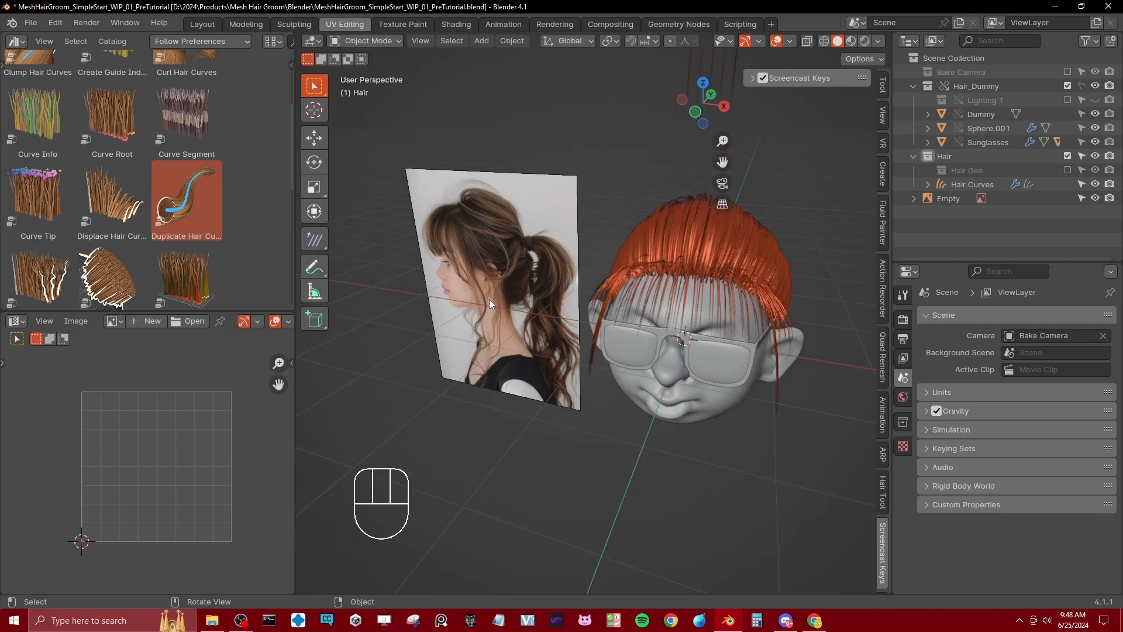
pyautogui.click(489, 300)
pyautogui.press('r')
pyautogui.press('z')
pyautogui.click(593, 269)
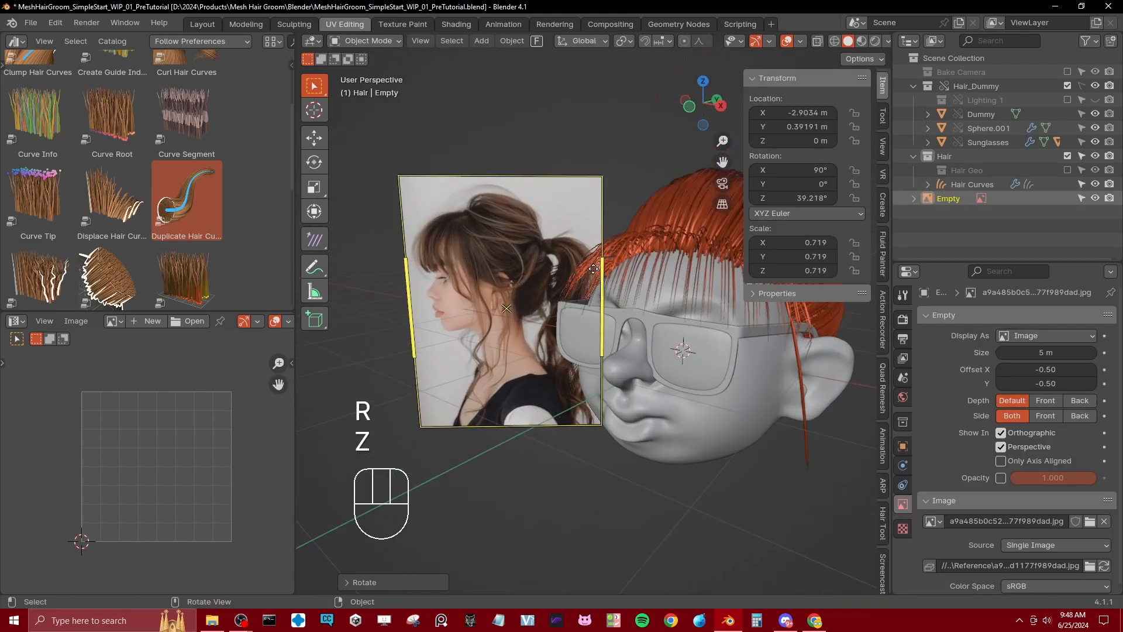
# Step: Save the file and rotate the reference image about Z to about 45°
pyautogui.hotkey('ctrl', 's')
pyautogui.press('r')
pyautogui.press('z')
pyautogui.click(627, 265)
pyautogui.scroll(2, 627, 265)
pyautogui.keyDown('shift'); pyautogui.moveTo(439, 299); pyautogui.dragTo(449, 320, button='middle'); pyautogui.keyUp('shift')
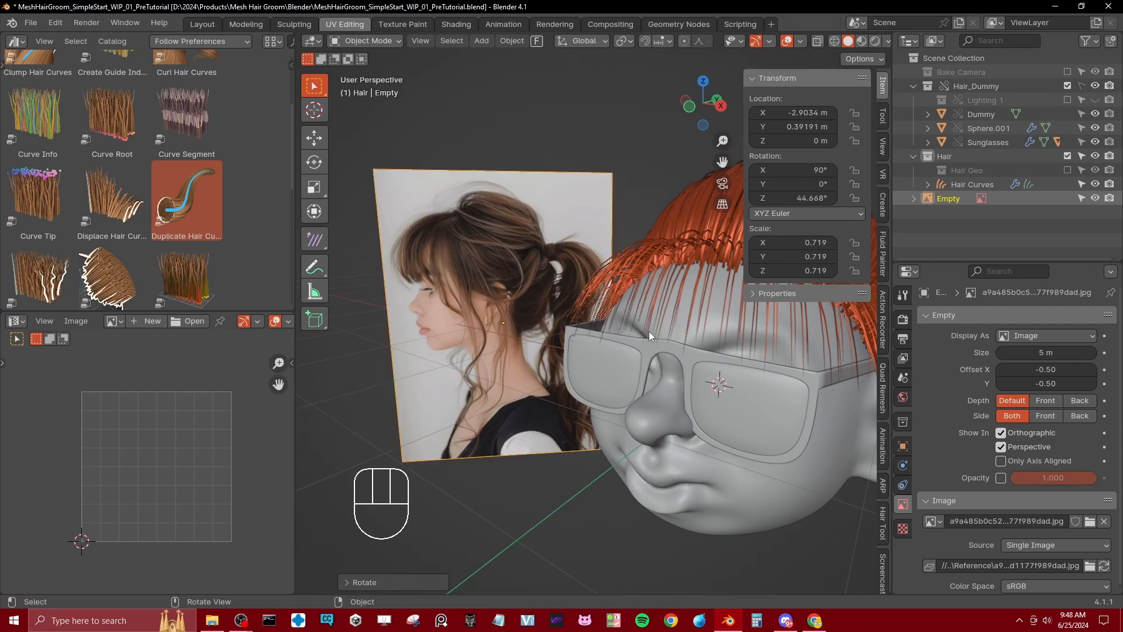
pyautogui.keyDown('shift'); pyautogui.moveTo(648, 331); pyautogui.dragTo(628, 327, button='middle'); pyautogui.keyUp('shift')
# Step: Restore the Hair Geo collection and add two lengthwise loop cuts to the fringe mesh in Edit Mode
pyautogui.click(1067, 169)
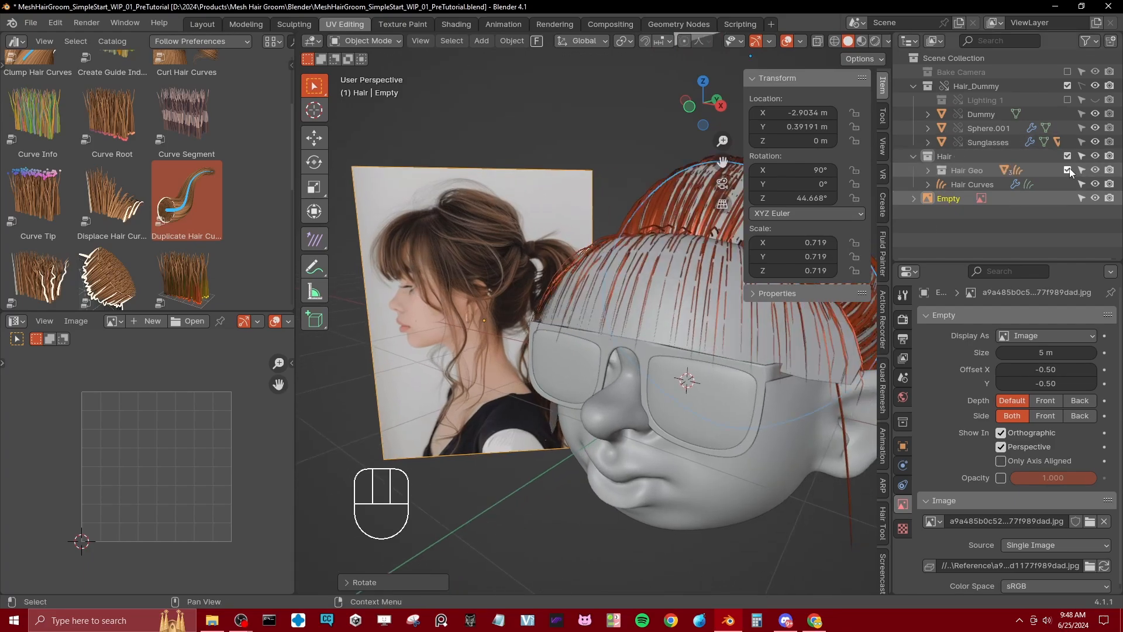
pyautogui.click(661, 343)
pyautogui.press('Tab')
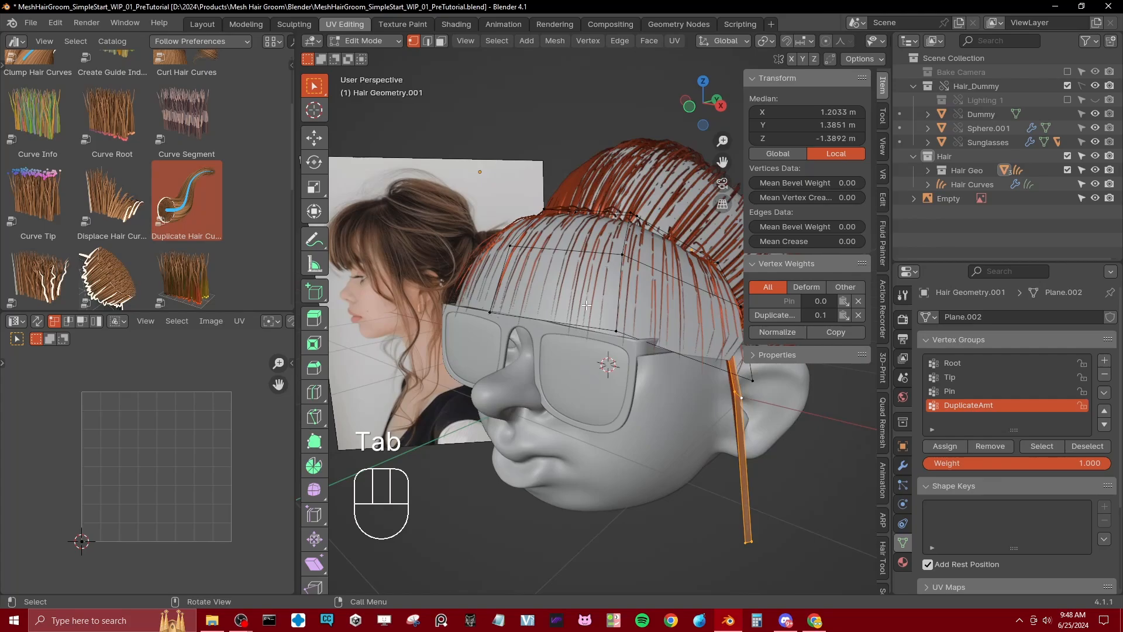
pyautogui.moveTo(587, 305); pyautogui.dragTo(696, 361, button='middle')
pyautogui.hotkey('ctrl', 'r')
pyautogui.click(644, 357)
pyautogui.hotkey('ctrl', 'r')
pyautogui.doubleClick(712, 408)
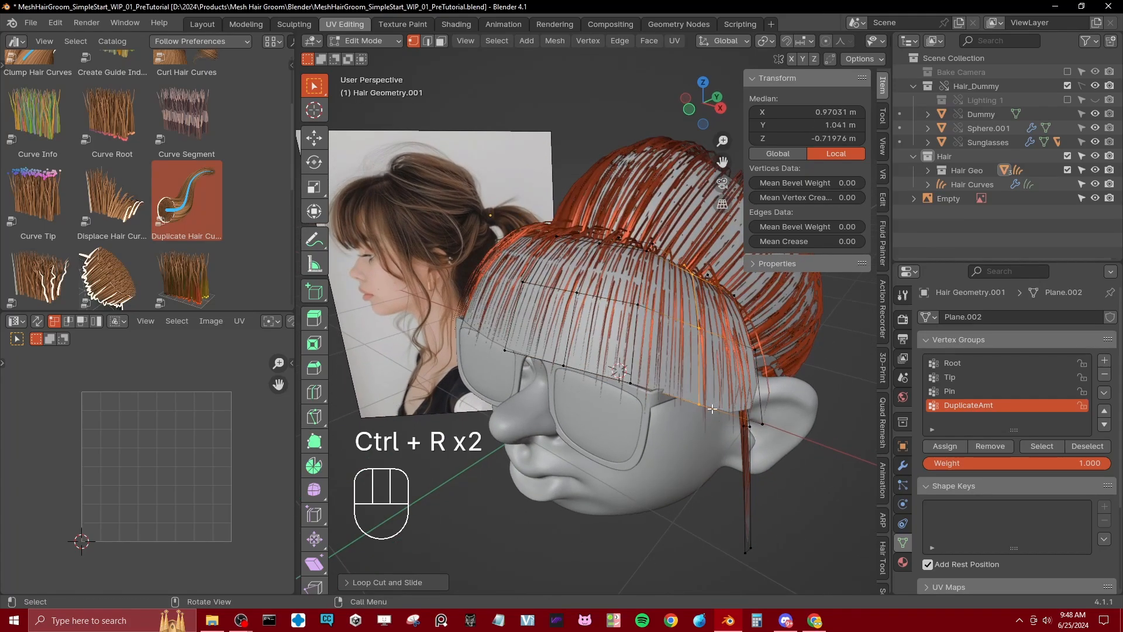
# Step: Rip the fringe mesh open at two points along its lower edge to separate the hair sections
pyautogui.click(576, 337)
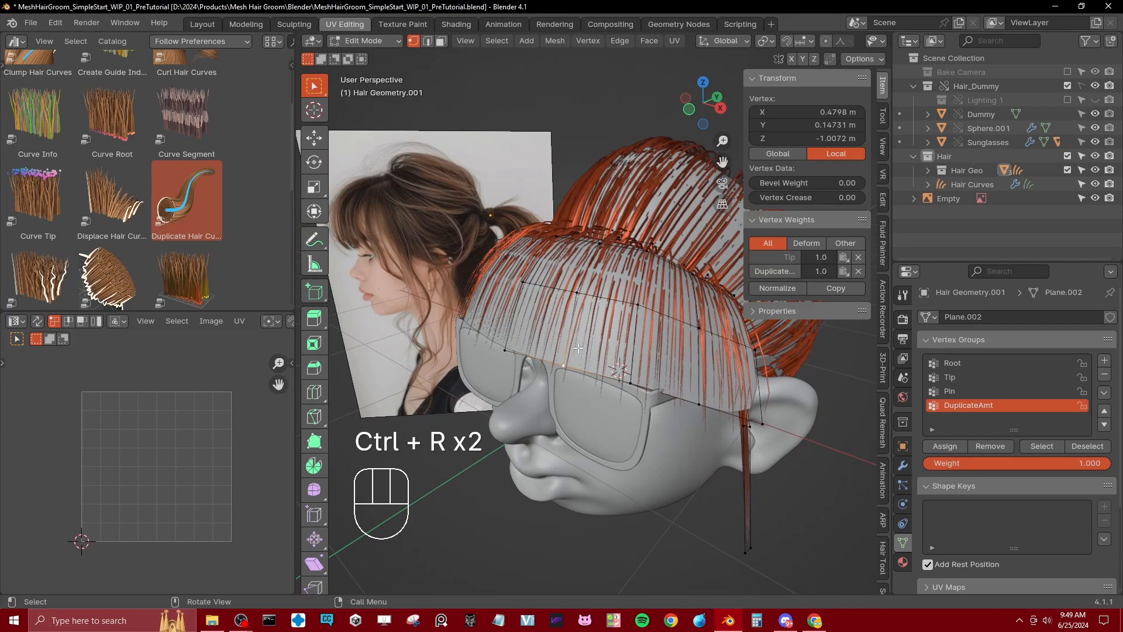
pyautogui.keyDown('alt'); pyautogui.click(578, 348); pyautogui.keyUp('alt')
pyautogui.press('v')
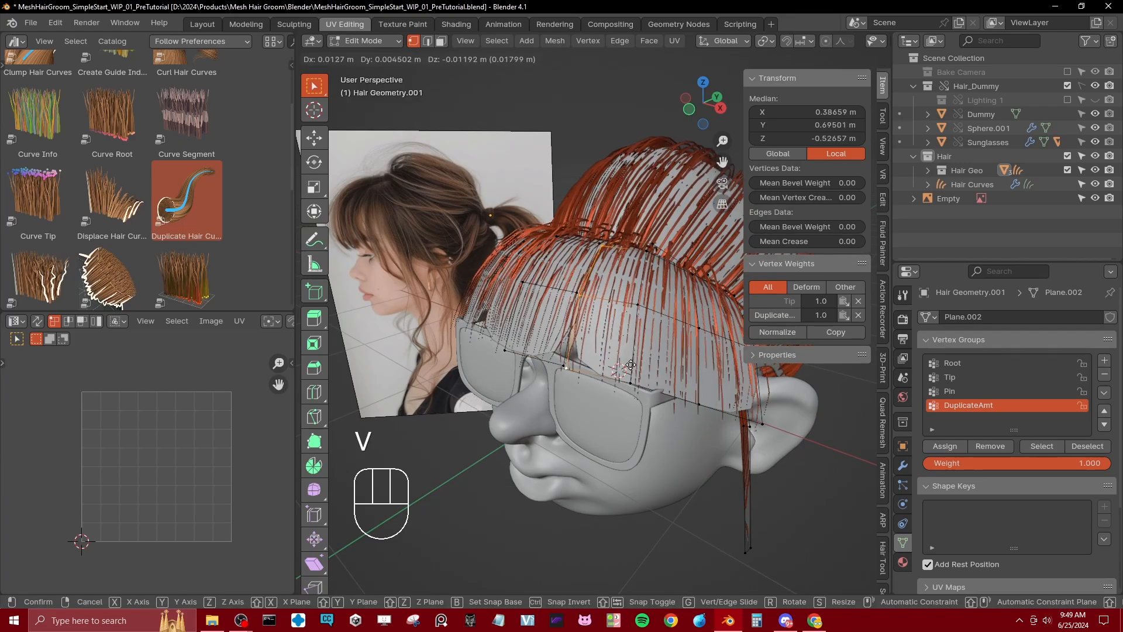
pyautogui.click(609, 384)
pyautogui.click(569, 371)
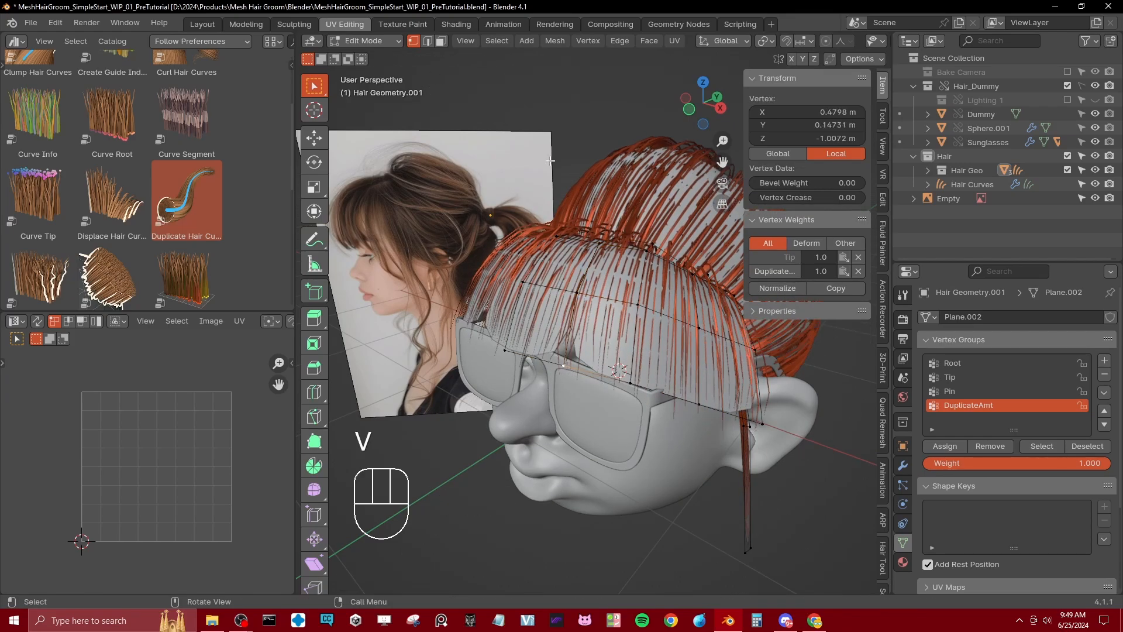
pyautogui.keyDown('alt'); pyautogui.keyDown('shift'); pyautogui.click(635, 363); pyautogui.keyUp('shift'); pyautogui.keyUp('alt')
pyautogui.press('v')
pyautogui.click(634, 336)
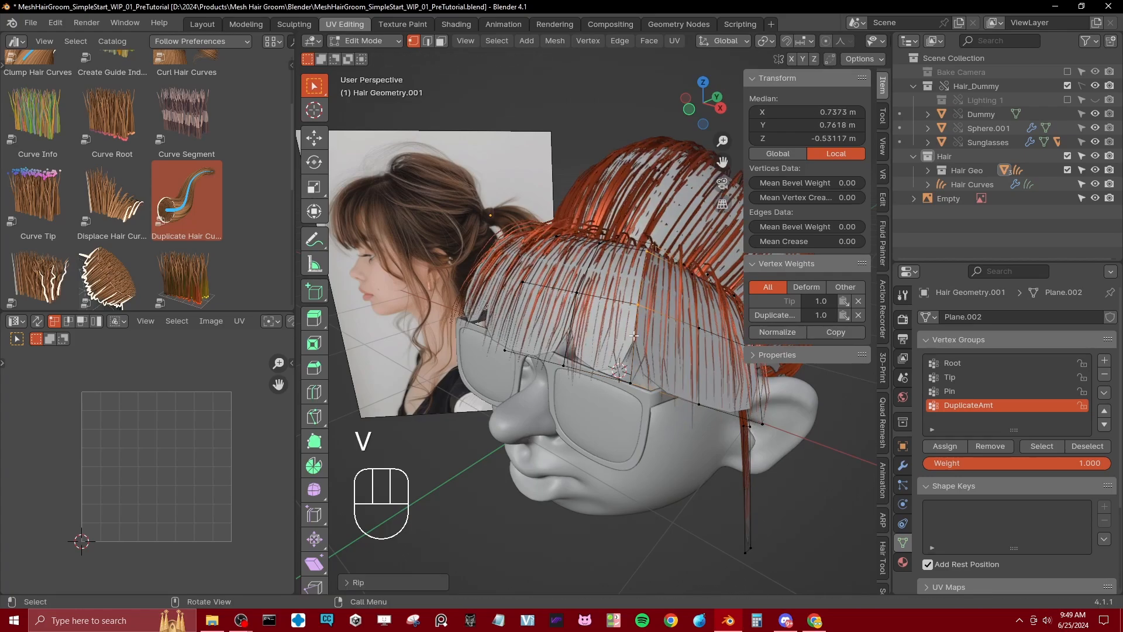
# Step: Scale down the bottom edge of the ripped fringe section in edge mode and move it lower on the forehead
pyautogui.click(427, 41)
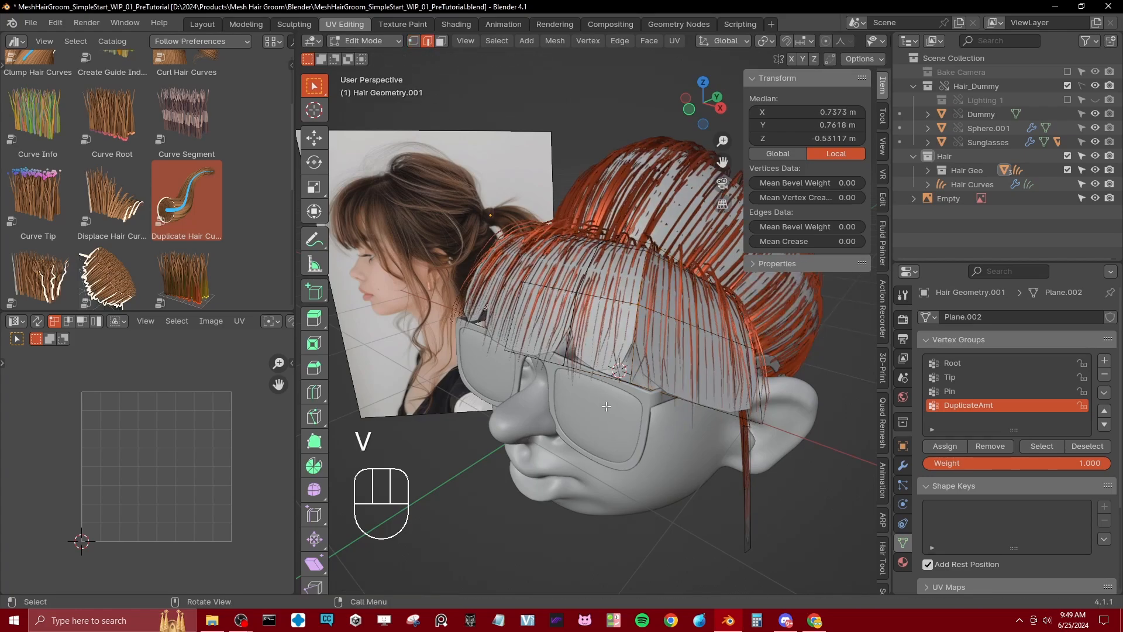
pyautogui.press('s')
pyautogui.click(623, 376)
pyautogui.press('g')
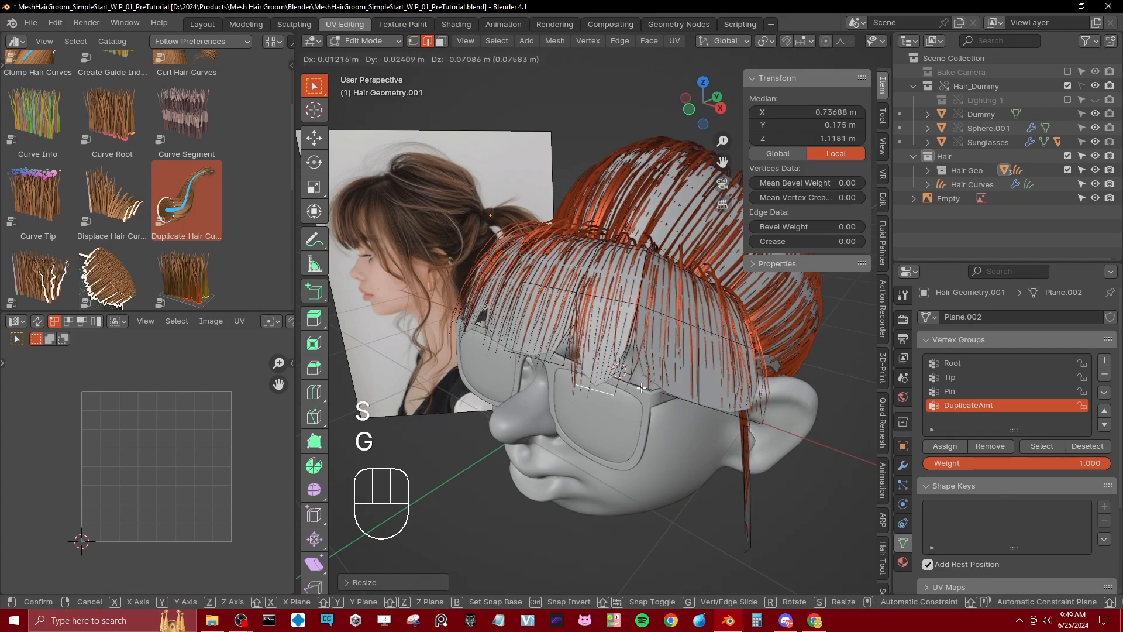
pyautogui.click(626, 385)
pyautogui.moveTo(626, 384); pyautogui.dragTo(562, 354, button='middle')
pyautogui.press('g')
pyautogui.click(507, 354)
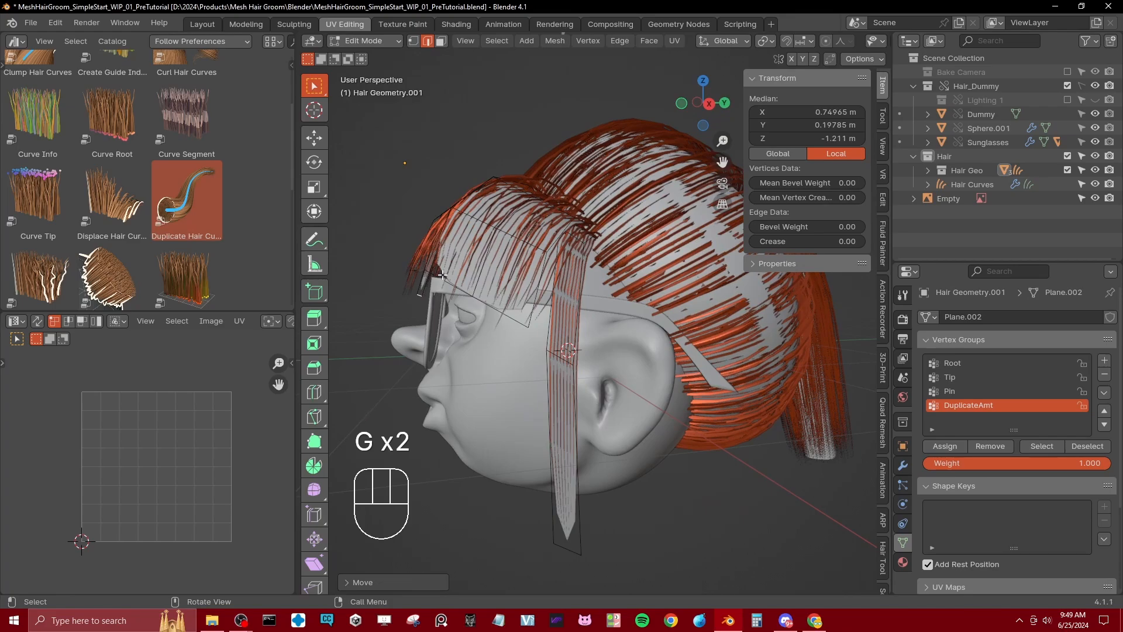
# Step: Add a crosswise loop cut to the fringe section and reposition it to curve the strands
pyautogui.moveTo(442, 275); pyautogui.dragTo(705, 336, button='middle')
pyautogui.hotkey('ctrl', 'r')
pyautogui.click(475, 281)
pyautogui.click(475, 281)
pyautogui.press('g')
pyautogui.click(500, 287)
# Step: Lower the bottom edge of the central fringe section along Z to just above the nose bridge
pyautogui.click(571, 289)
pyautogui.keyDown('alt'); pyautogui.click(618, 300); pyautogui.keyUp('alt')
pyautogui.click(636, 360)
pyautogui.press('g')
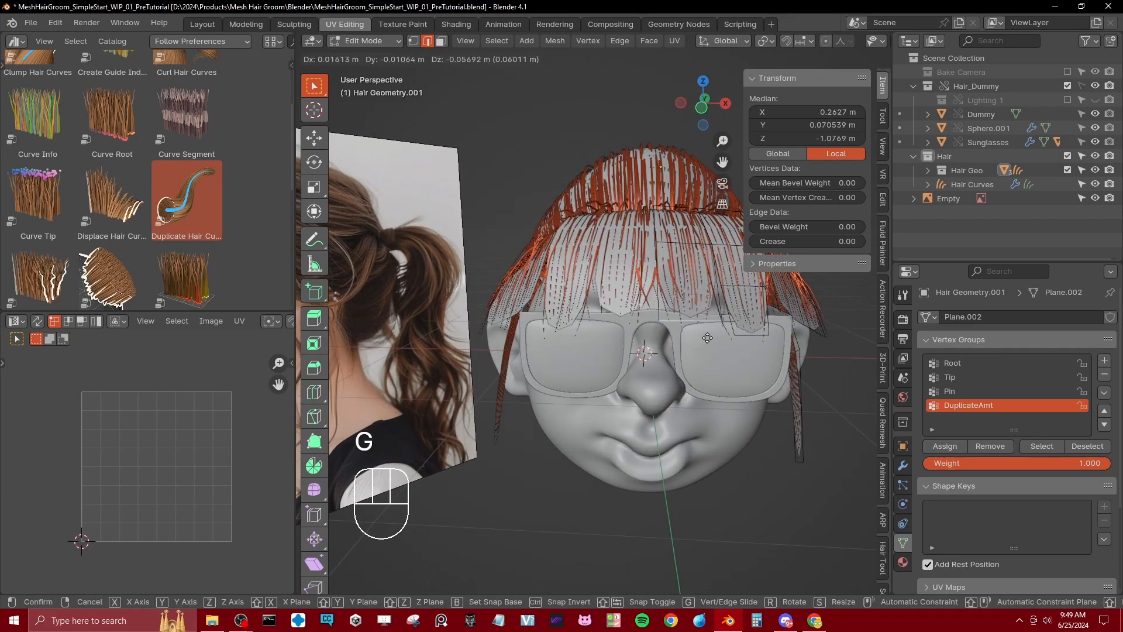
pyautogui.press('z')
pyautogui.click(712, 349)
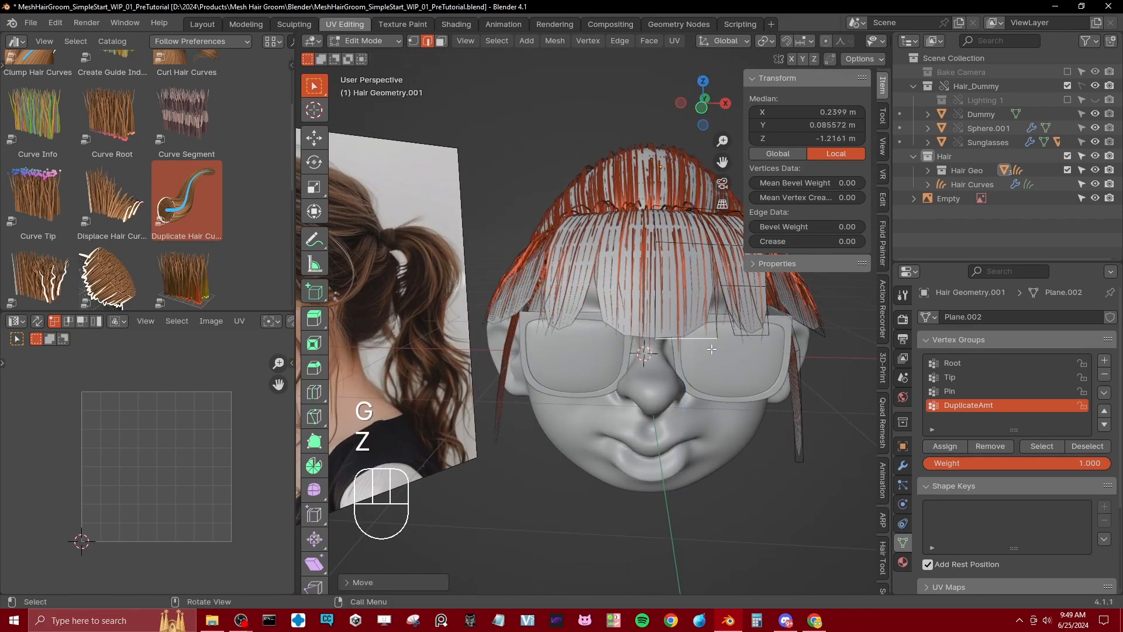
pyautogui.hotkey('ctrl', 'r')
pyautogui.click(735, 294)
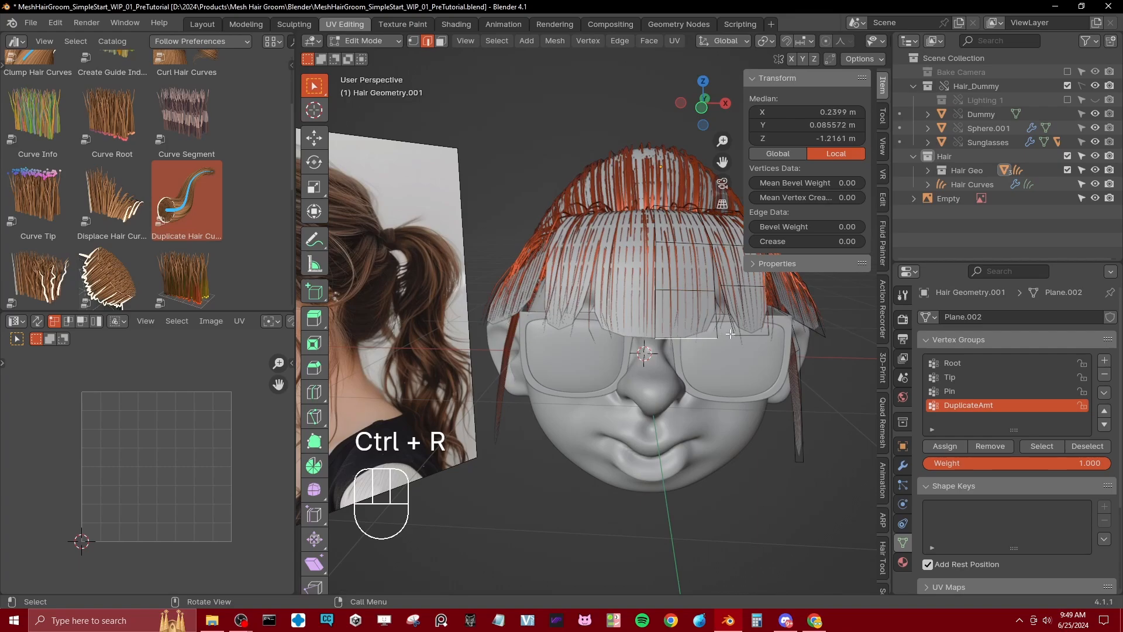
pyautogui.press('s')
pyautogui.hotkey('ctrl', 'z')
# Step: Scale down the central fringe section's bottom edge to taper it away from the mirror line
pyautogui.moveTo(649, 353); pyautogui.dragTo(542, 339, button='middle')
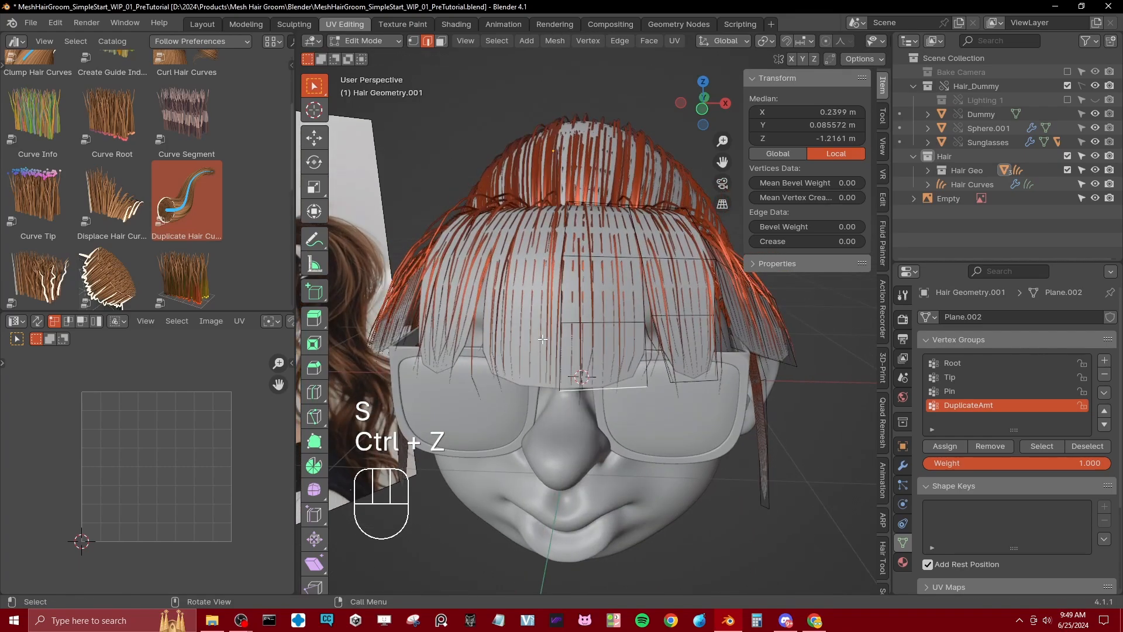
pyautogui.press('s')
pyautogui.click(582, 277)
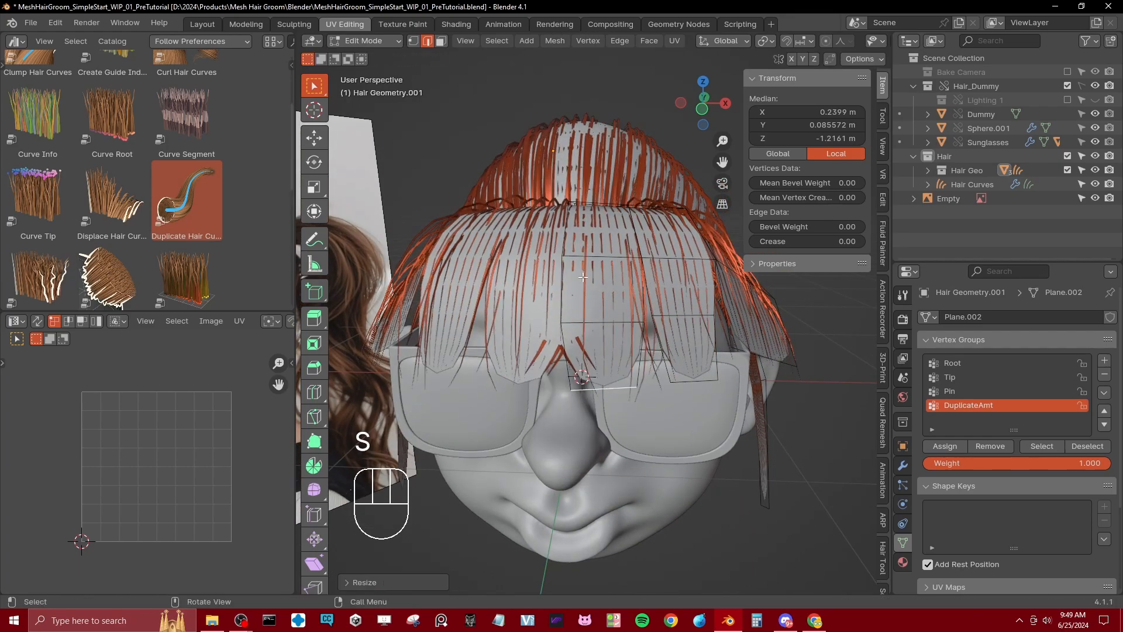
# Step: Mark the fringe's mirror seam with yellow annotation strokes, undo the strokes, and return to the selection tool
pyautogui.moveTo(567, 314); pyautogui.dragTo(585, 310, button='middle')
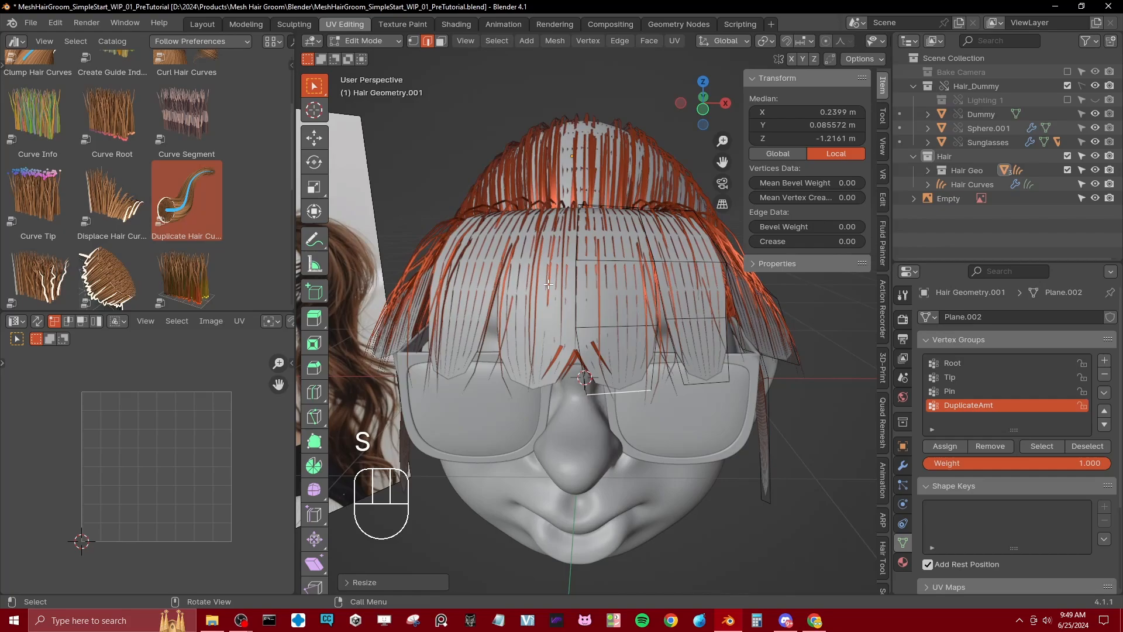
pyautogui.click(314, 238)
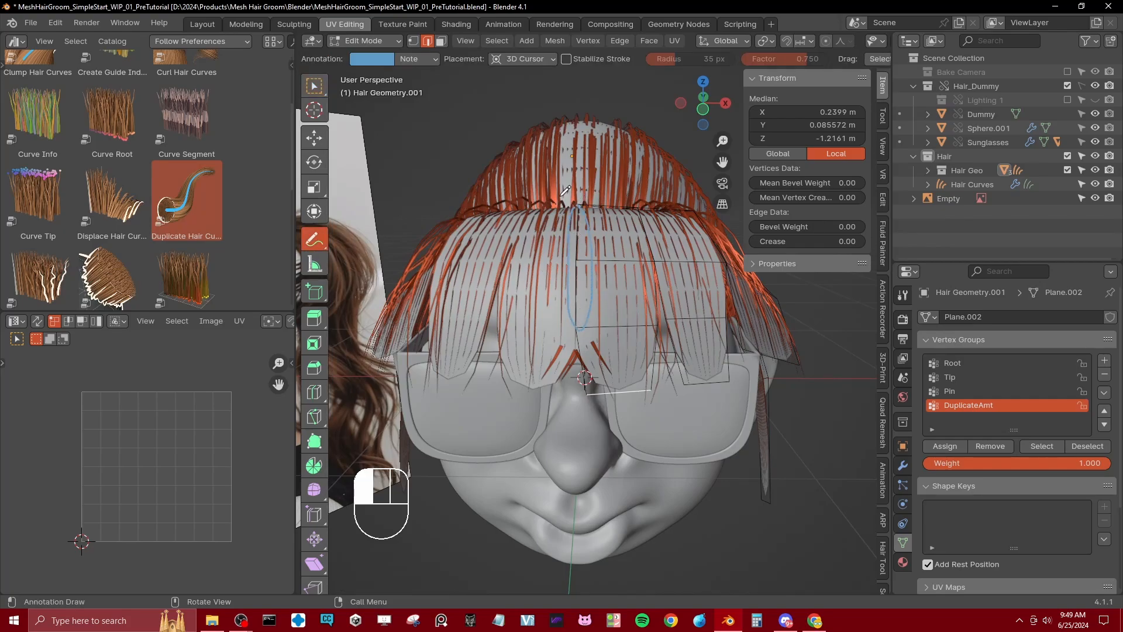
pyautogui.click(372, 59)
pyautogui.click(365, 162)
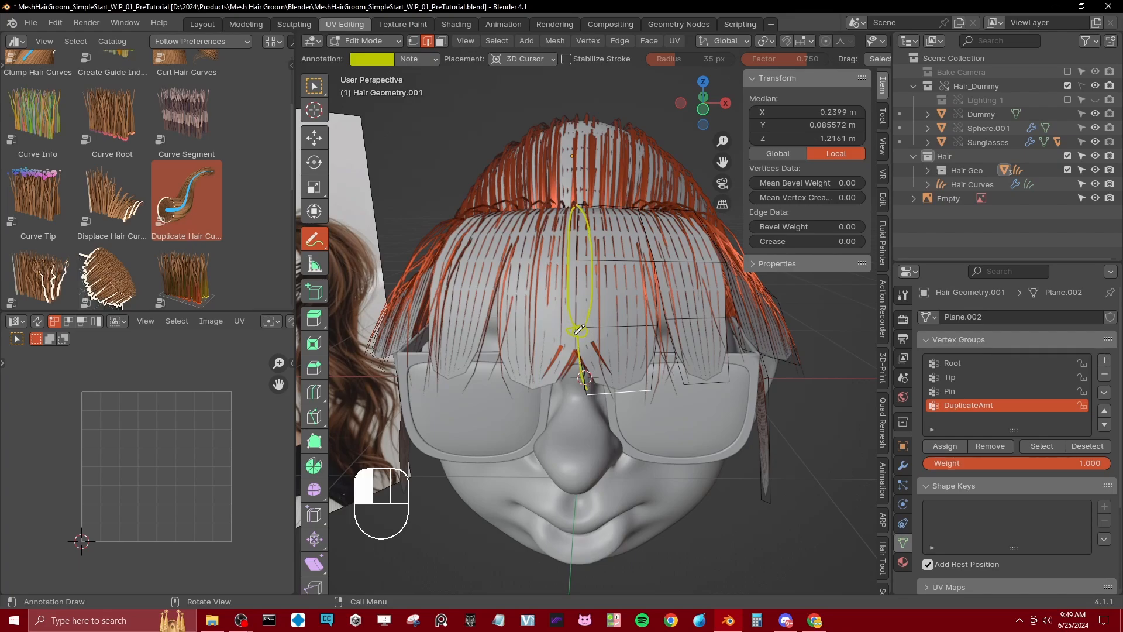
pyautogui.keyDown('ctrl'); pyautogui.moveTo(587, 319); pyautogui.dragTo(573, 314); pyautogui.keyUp('ctrl')
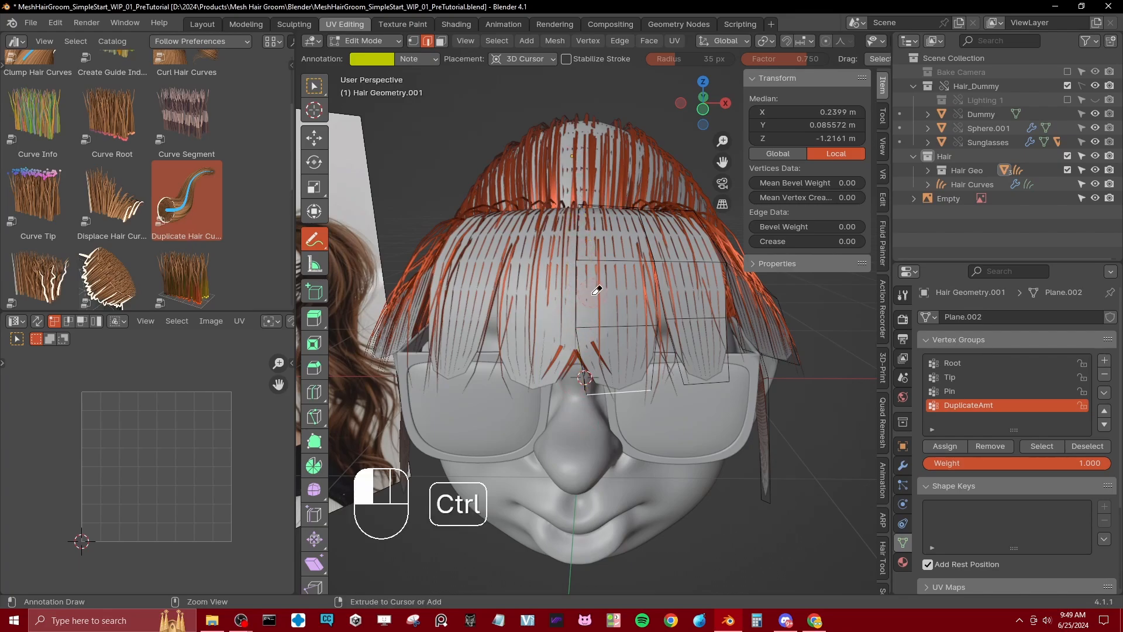
pyautogui.press('w')
# Step: Turn off Merge in the fringe mesh's Mirror modifier so the two central sections separate
pyautogui.press('Tab')
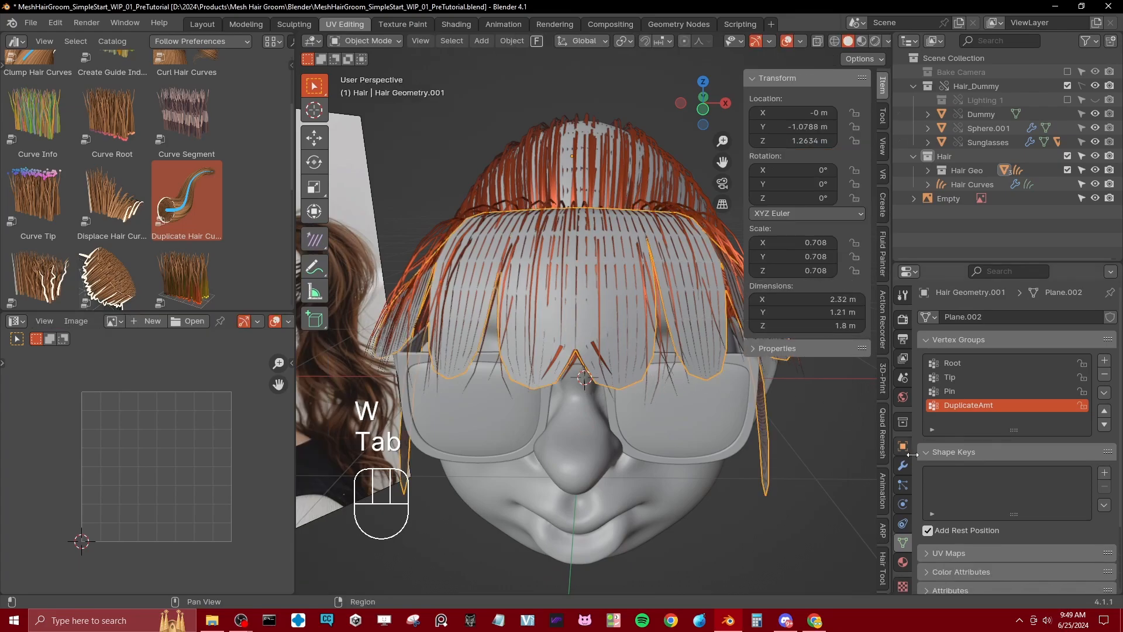
pyautogui.click(903, 465)
pyautogui.click(926, 390)
pyautogui.click(926, 370)
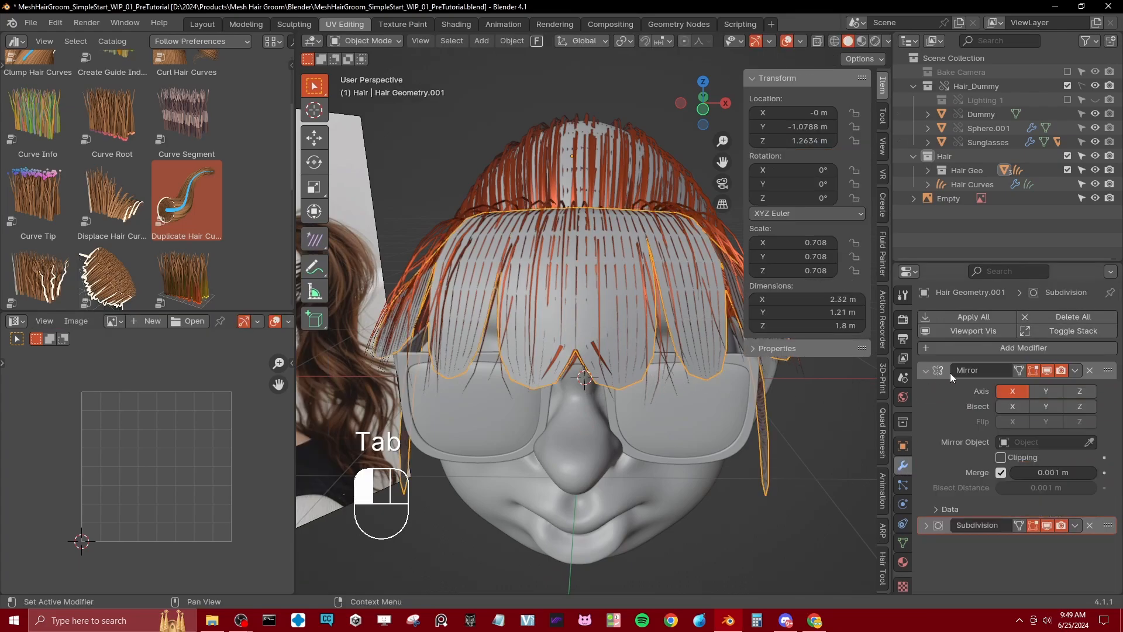
pyautogui.click(1001, 473)
pyautogui.moveTo(605, 343); pyautogui.dragTo(573, 233, button='middle')
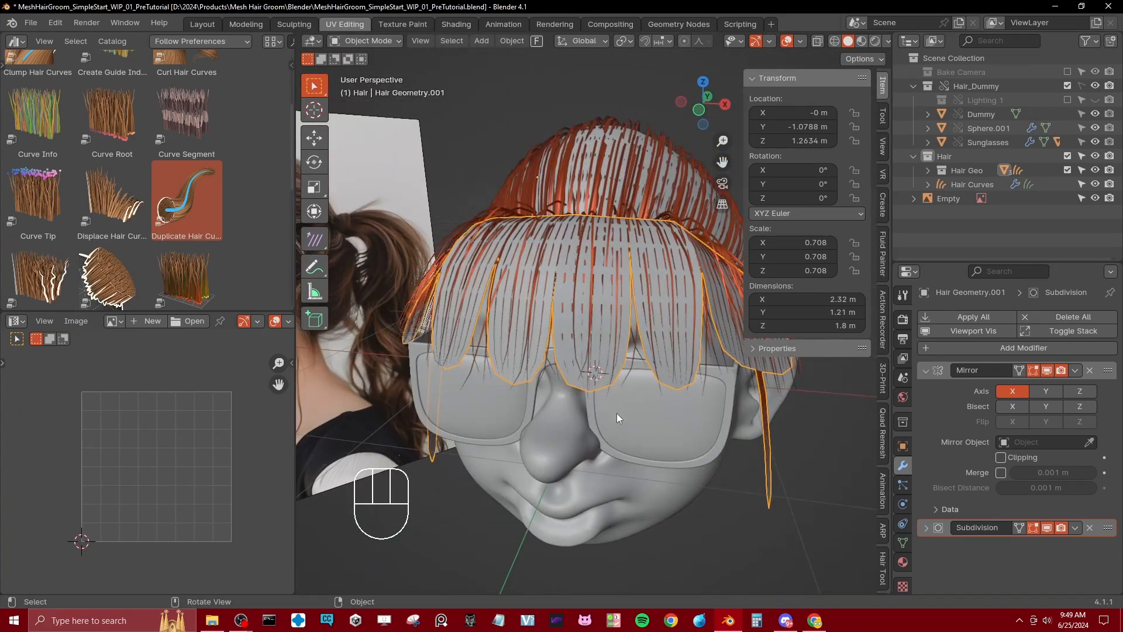
# Step: Scale and reposition the central fringe section's bottom edge in Edit Mode
pyautogui.press('Tab')
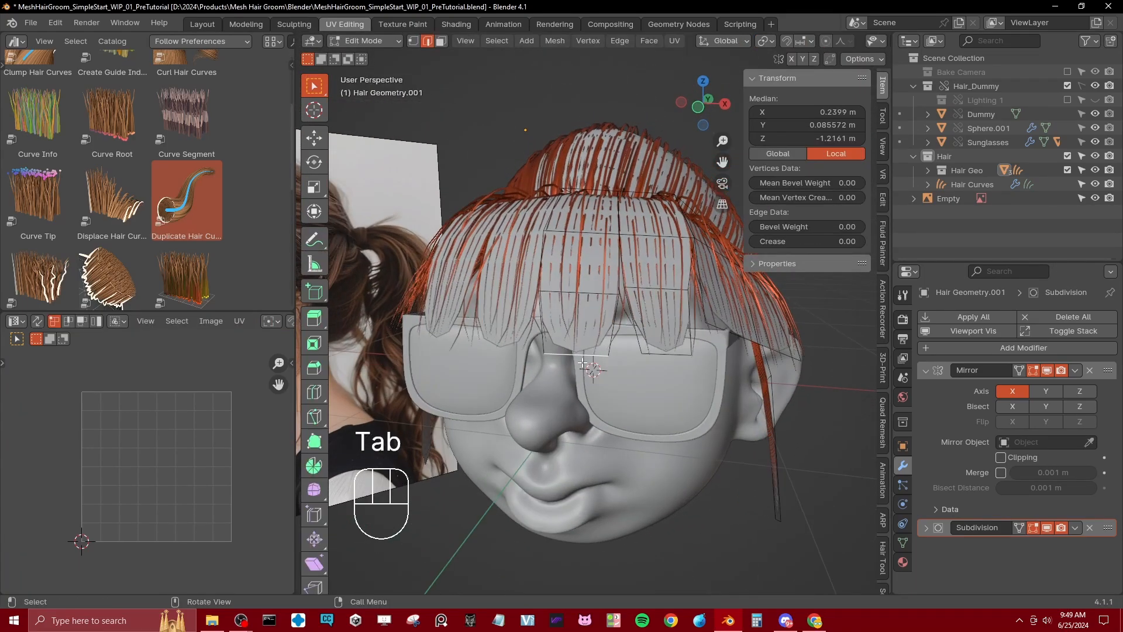
pyautogui.press('s')
pyautogui.click(653, 339)
pyautogui.moveTo(653, 339); pyautogui.dragTo(648, 310, button='middle')
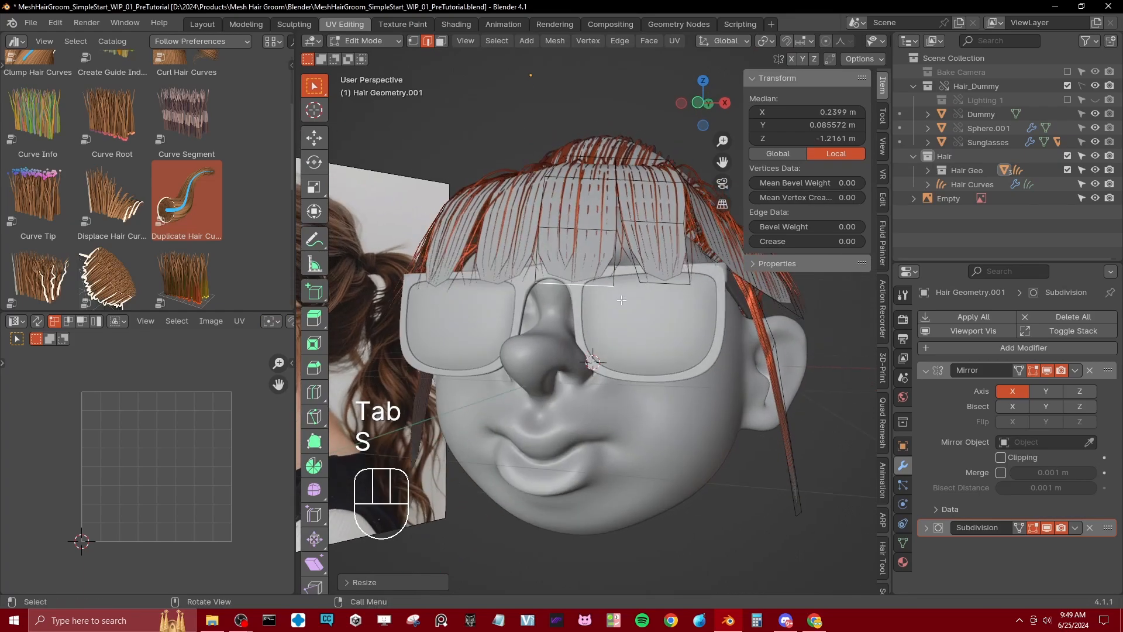
pyautogui.press('g')
pyautogui.click(633, 303)
# Step: Extrude the central fringe section's bottom edge down toward the nose, try scaling the new edge, and undo the scaling
pyautogui.press('e')
pyautogui.click(632, 339)
pyautogui.press('s')
pyautogui.click(609, 334)
pyautogui.hotkey('ctrl', 'z')
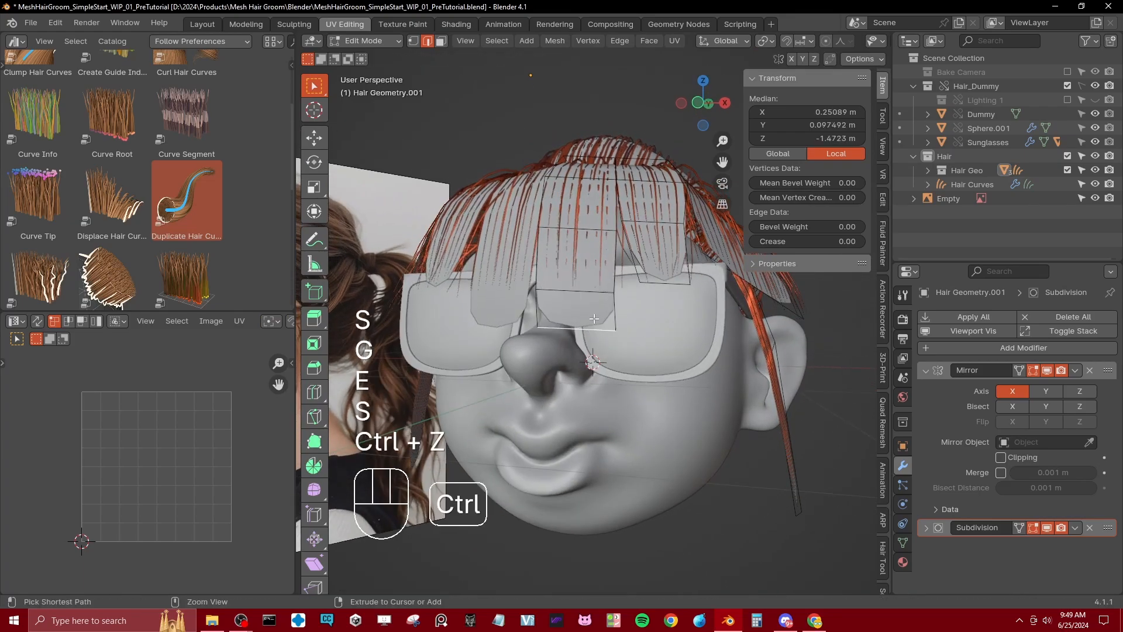
# Step: Undo the central fringe section's extrusion and add a loop cut across its lower part
pyautogui.hotkey('ctrl', 'z')
pyautogui.hotkey('ctrl', 'r')
pyautogui.click(590, 272)
pyautogui.rightClick(589, 274)
# Step: Lower the central fringe section's bottom edge and scale it narrower to taper the tip
pyautogui.click(587, 283)
pyautogui.press('g')
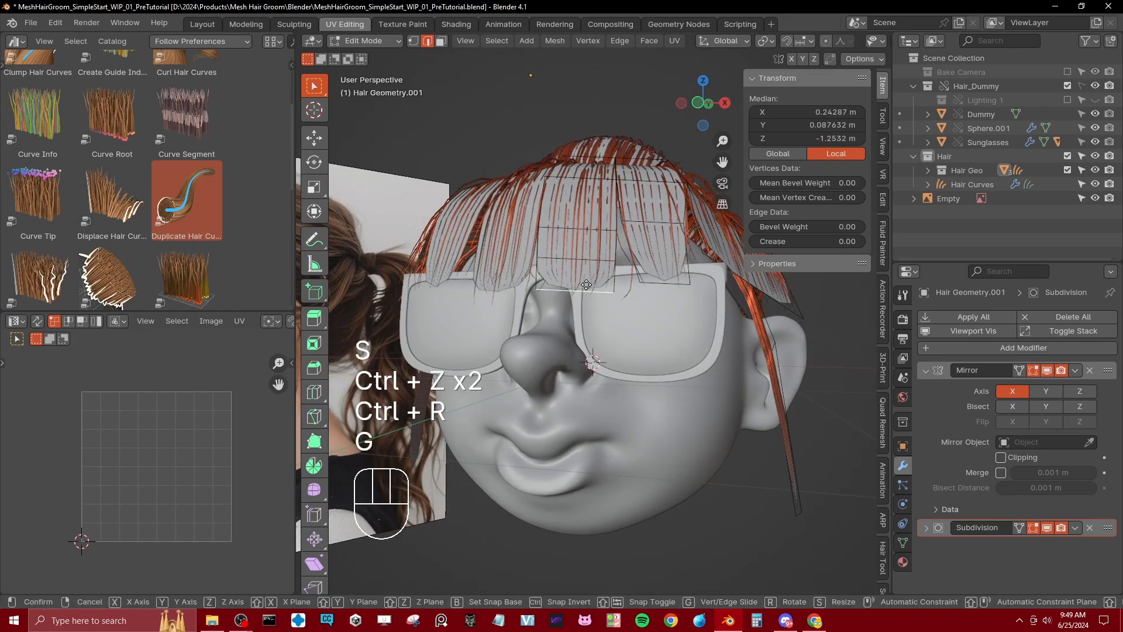
pyautogui.click(592, 301)
pyautogui.press('s')
pyautogui.click(606, 295)
pyautogui.press('g')
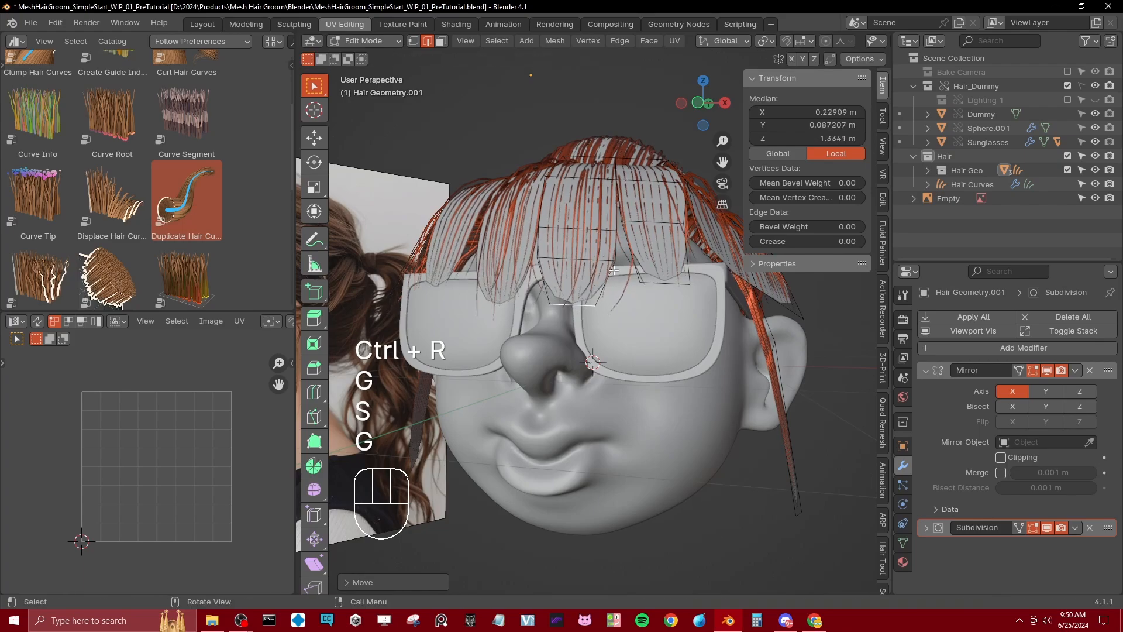
pyautogui.click(610, 294)
# Step: Refine the shape of the fringe's lower edges with further moves and scaling from another angle
pyautogui.moveTo(610, 295); pyautogui.dragTo(657, 359, button='middle')
pyautogui.press('g')
pyautogui.click(642, 306)
pyautogui.press('s')
pyautogui.click(639, 305)
pyautogui.press('g')
pyautogui.click(639, 306)
pyautogui.press('g')
pyautogui.click(528, 313)
# Step: Add a lengthwise loop cut to the fringe's side section and rip the mesh apart along it
pyautogui.click(672, 258)
pyautogui.rightClick(672, 258)
pyautogui.press('v')
pyautogui.rightClick(655, 359)
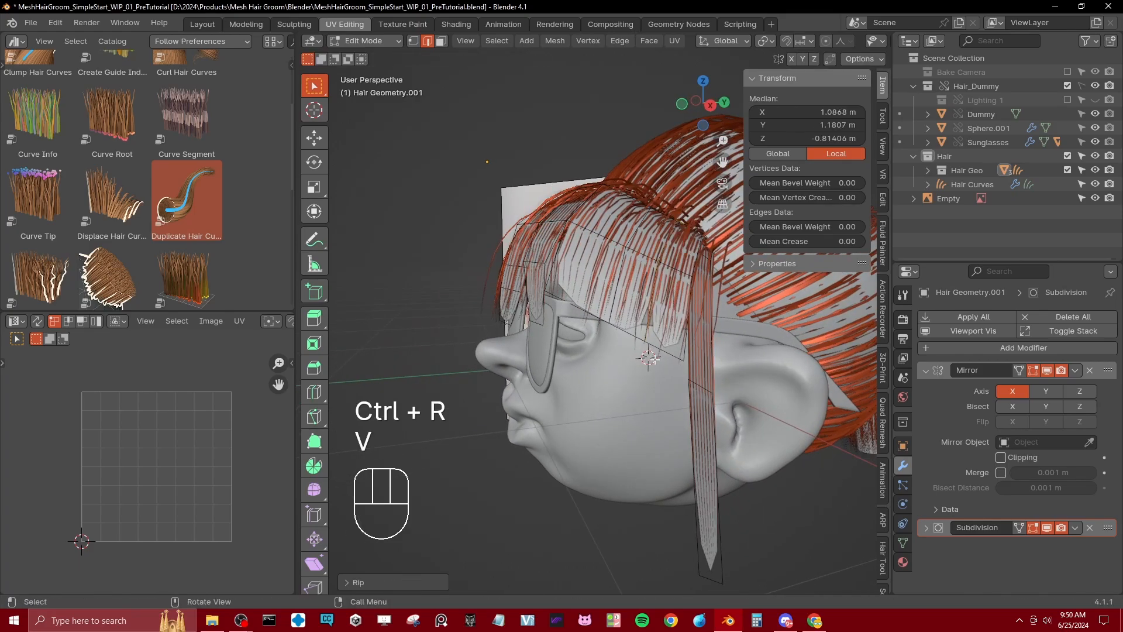
# Step: Pull the ripped side lock's bottom edge down over the cheek, then scale and rotate it
pyautogui.press('g')
pyautogui.click(738, 348)
pyautogui.press('s')
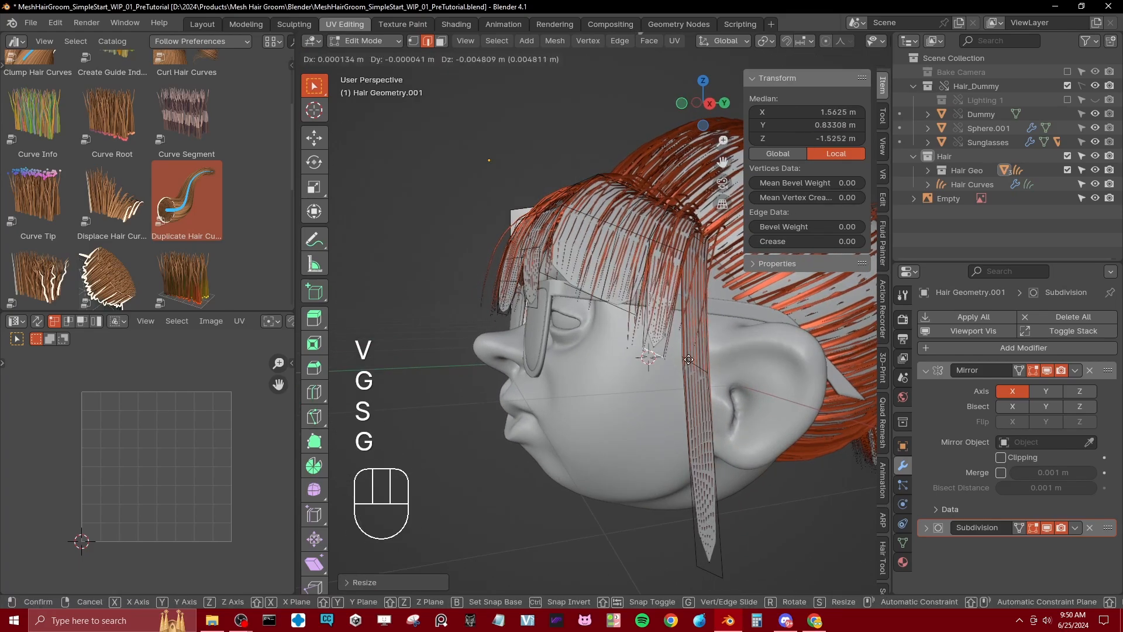
pyautogui.click(684, 462)
pyautogui.press('r')
pyautogui.click(681, 460)
# Step: Add two loop cuts across the cheek lock and move each one to bend the lock into a curve
pyautogui.hotkey('ctrl', 'r')
pyautogui.click(665, 372)
pyautogui.rightClick(666, 373)
pyautogui.press('g')
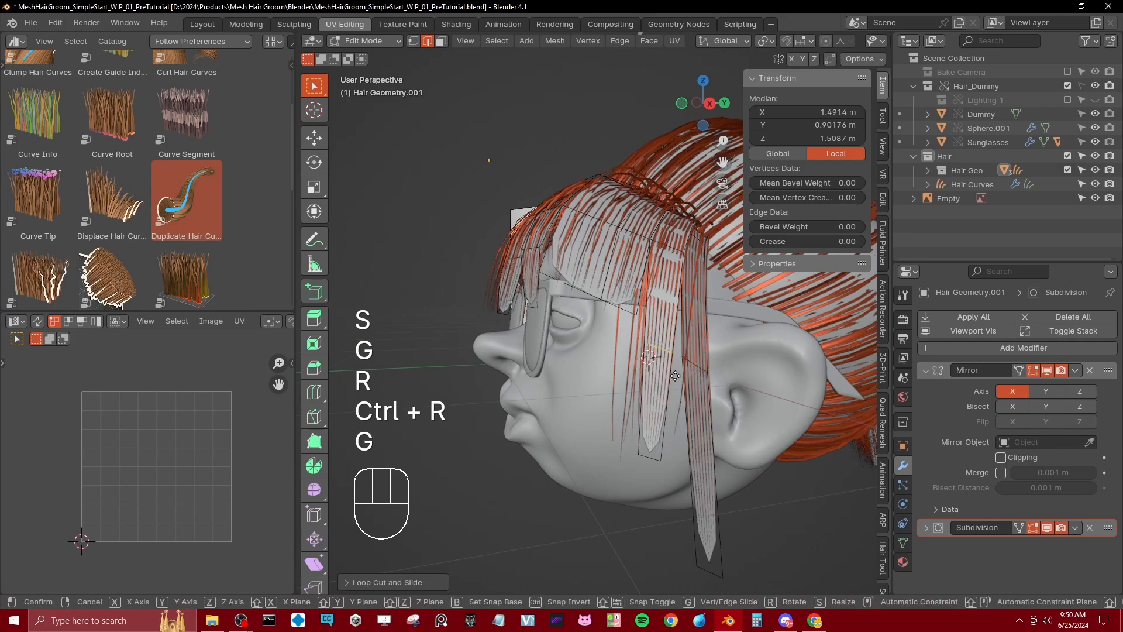
pyautogui.click(674, 375)
pyautogui.click(665, 404)
pyautogui.rightClick(664, 403)
pyautogui.press('g')
pyautogui.click(680, 403)
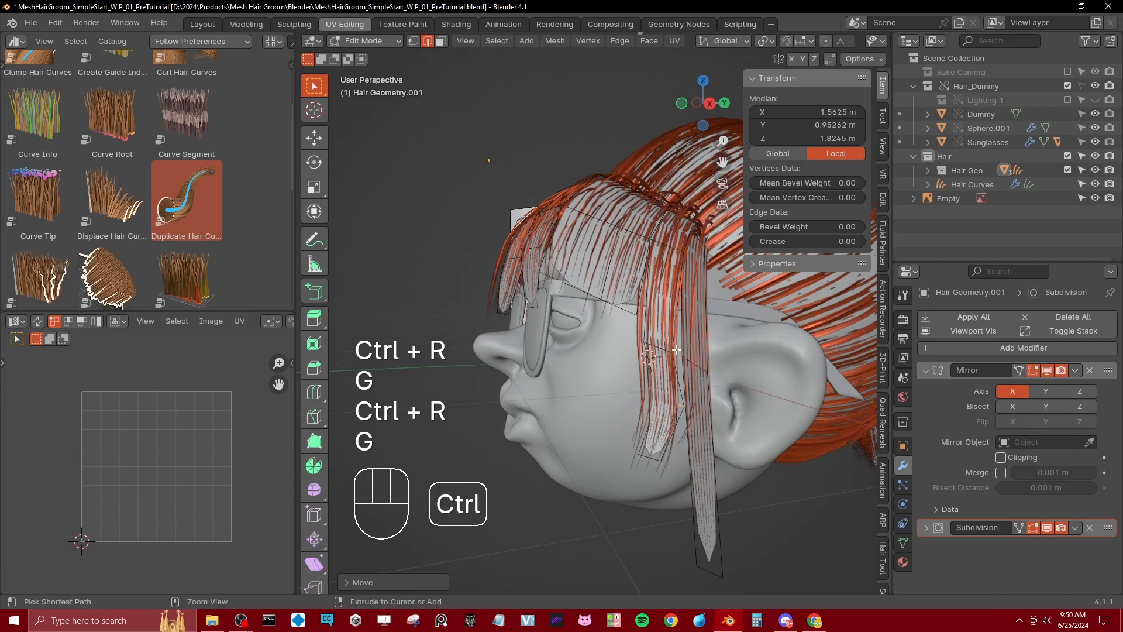
# Step: Add a loop cut near the cheek lock's upper end, move and scale it, and reposition the lock's bottom edge
pyautogui.hotkey('ctrl', 'r')
pyautogui.click(657, 327)
pyautogui.rightClick(657, 328)
pyautogui.press('g')
pyautogui.click(651, 326)
pyautogui.press('s')
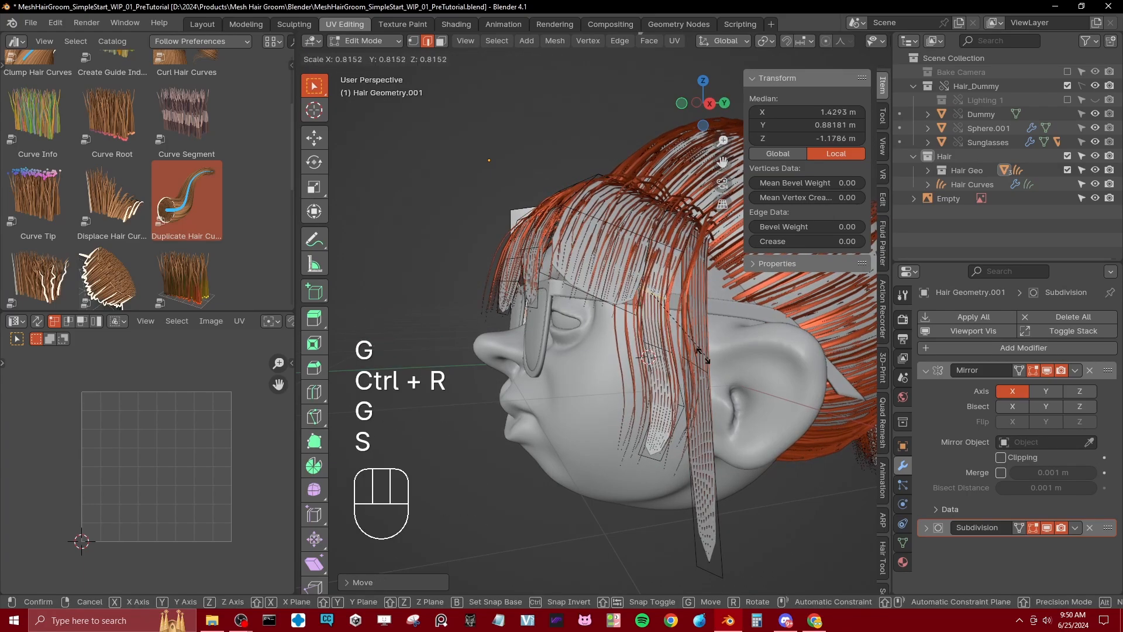
pyautogui.click(702, 358)
pyautogui.moveTo(706, 363); pyautogui.dragTo(705, 388, button='middle')
pyautogui.click(691, 408)
pyautogui.press('g')
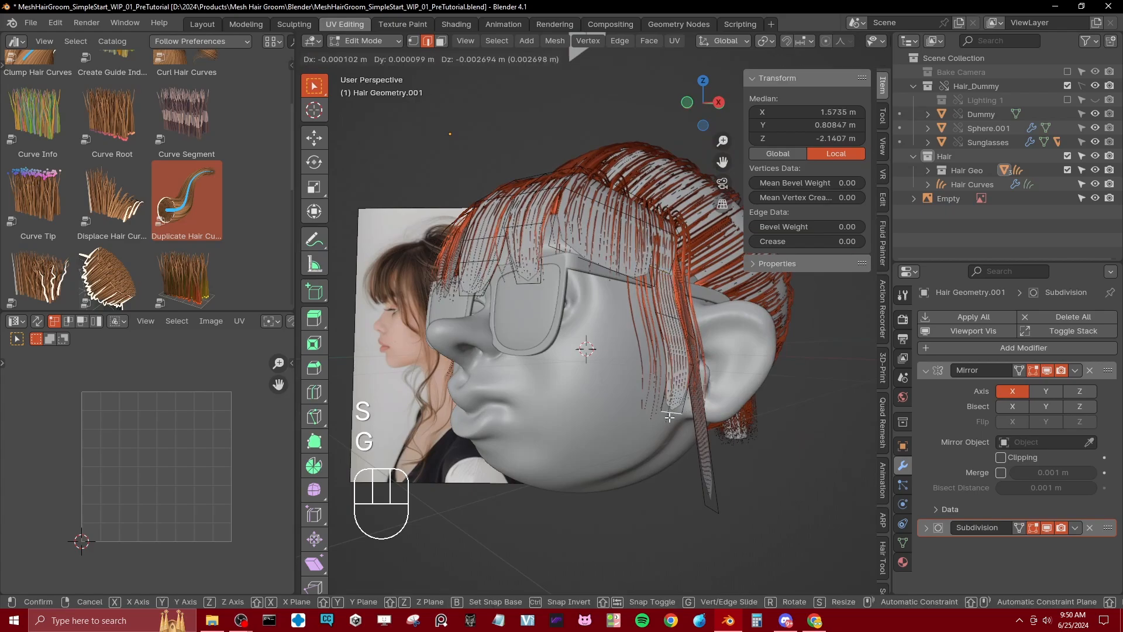
pyautogui.click(673, 414)
# Step: Leave Edit Mode, select the hair curves, and set the Duplicate Hair Curves modifier's Radius to 0.09 m
pyautogui.moveTo(603, 275); pyautogui.dragTo(554, 406, button='middle')
pyautogui.click(611, 284)
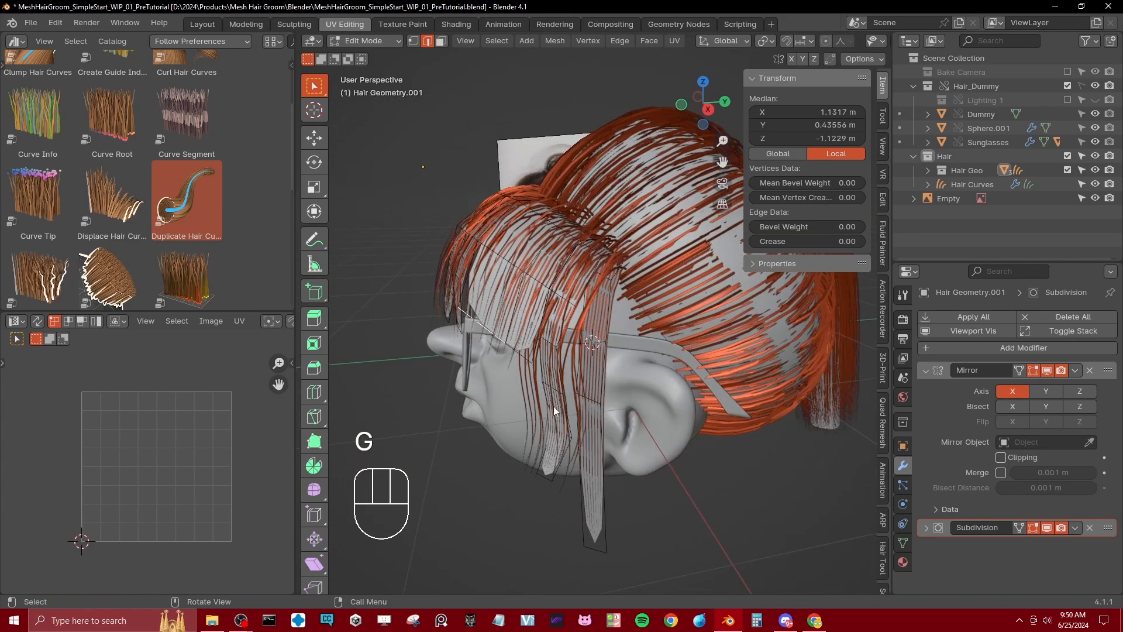
pyautogui.press('Tab')
pyautogui.click(815, 421)
pyautogui.scroll(-4, 1017, 517)
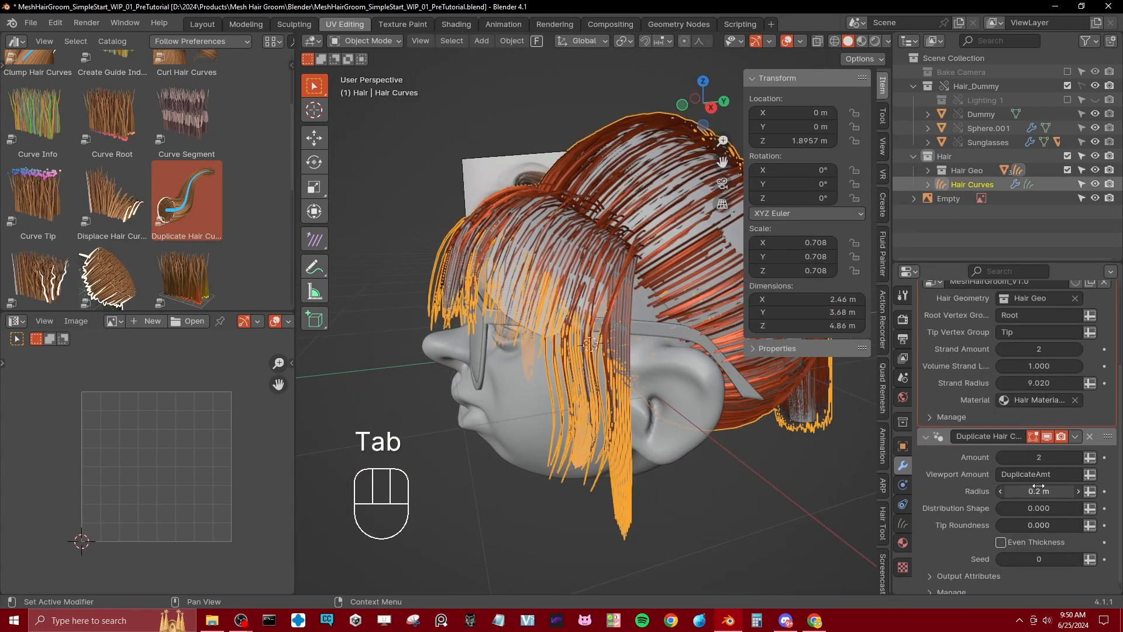
pyautogui.keyDown('shift'); pyautogui.moveTo(1039, 491); pyautogui.dragTo(1002, 491); pyautogui.keyUp('shift')
# Step: Inspect the groom from the front and side with the Hair Geo collection and viewport overlays hidden, then restore both
pyautogui.moveTo(546, 426); pyautogui.dragTo(616, 332, button='middle')
pyautogui.rightClick(630, 311)
pyautogui.moveTo(362, 371); pyautogui.dragTo(678, 236, button='middle')
pyautogui.click(1068, 170)
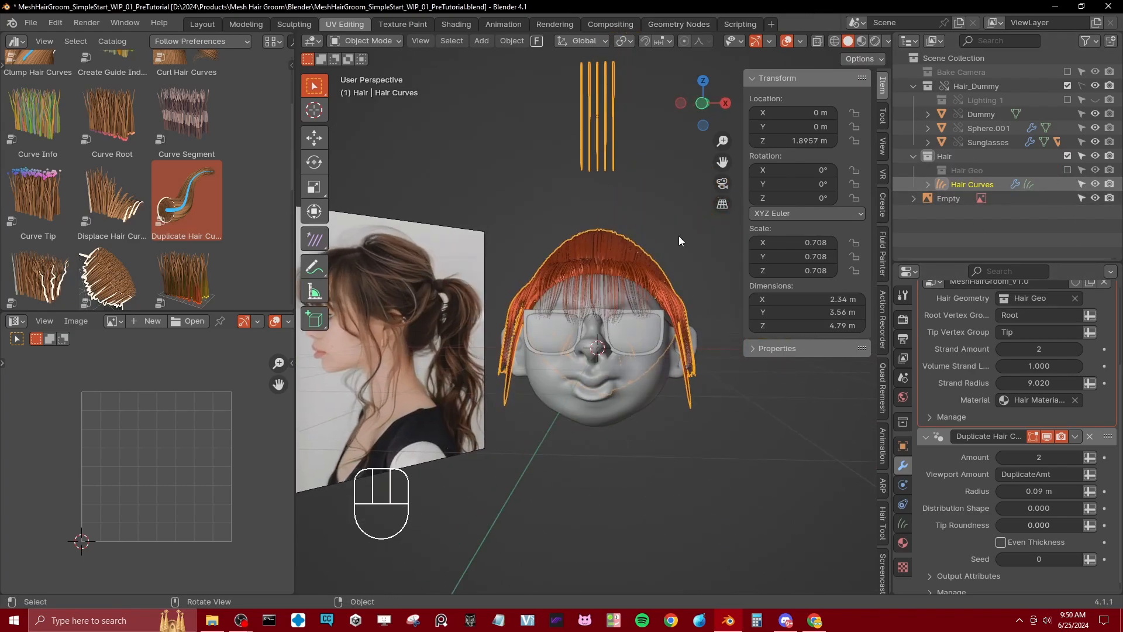
pyautogui.click(786, 41)
pyautogui.moveTo(380, 292); pyautogui.dragTo(582, 307, button='middle')
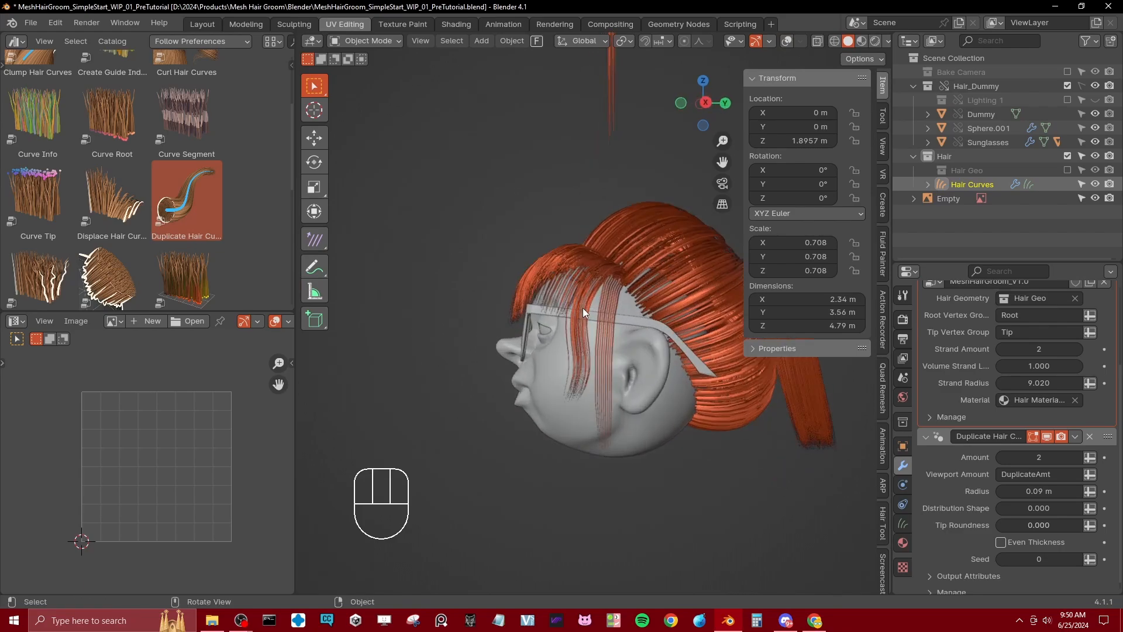
pyautogui.click(786, 41)
pyautogui.click(1068, 170)
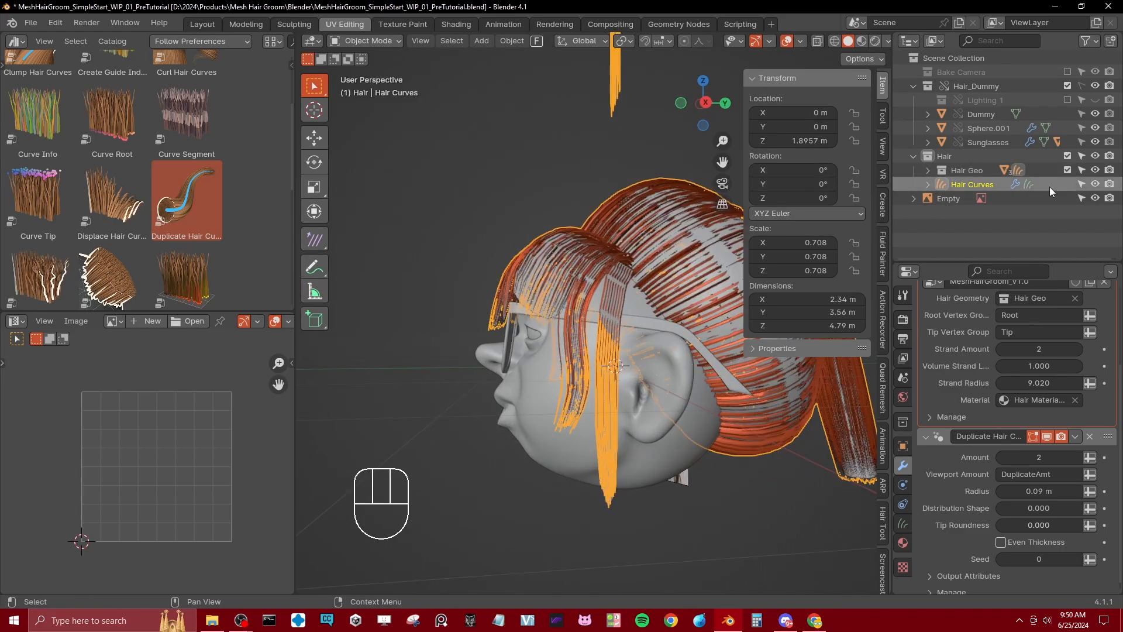
pyautogui.moveTo(378, 362); pyautogui.dragTo(539, 384, button='middle')
pyautogui.moveTo(672, 386); pyautogui.dragTo(644, 364, button='middle')
# Step: Reopen the fringe mesh in Edit Mode and add a loop cut across the upper strand in front of the ear
pyautogui.click(635, 352)
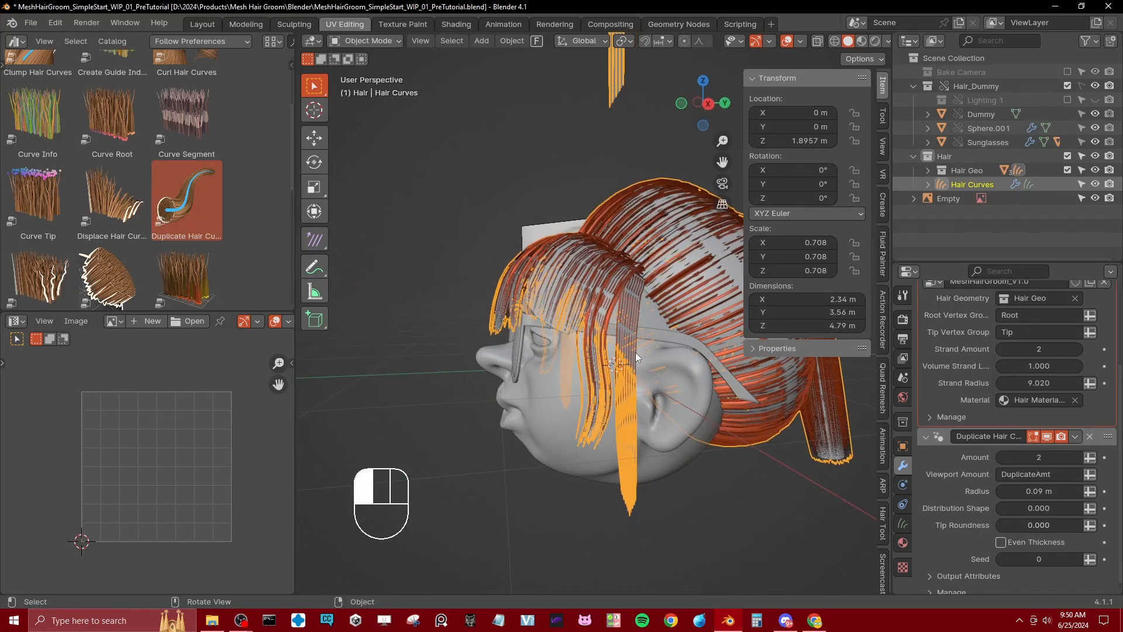
pyautogui.click(636, 353)
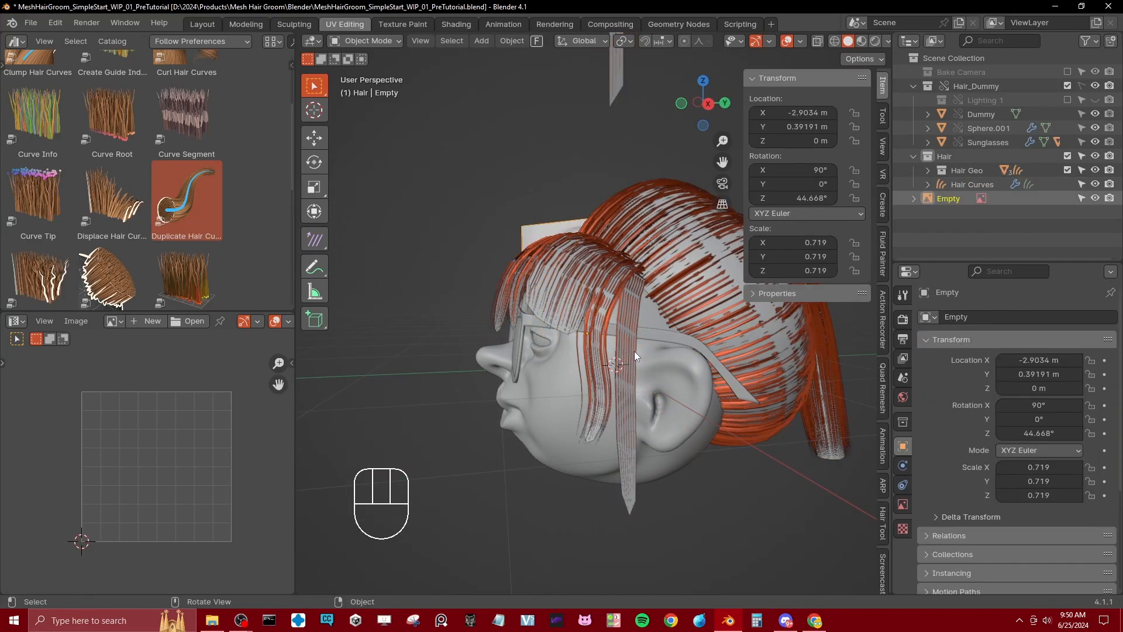
pyautogui.click(634, 351)
pyautogui.click(635, 351)
pyautogui.press('Tab')
pyautogui.moveTo(635, 351); pyautogui.dragTo(609, 363, button='middle')
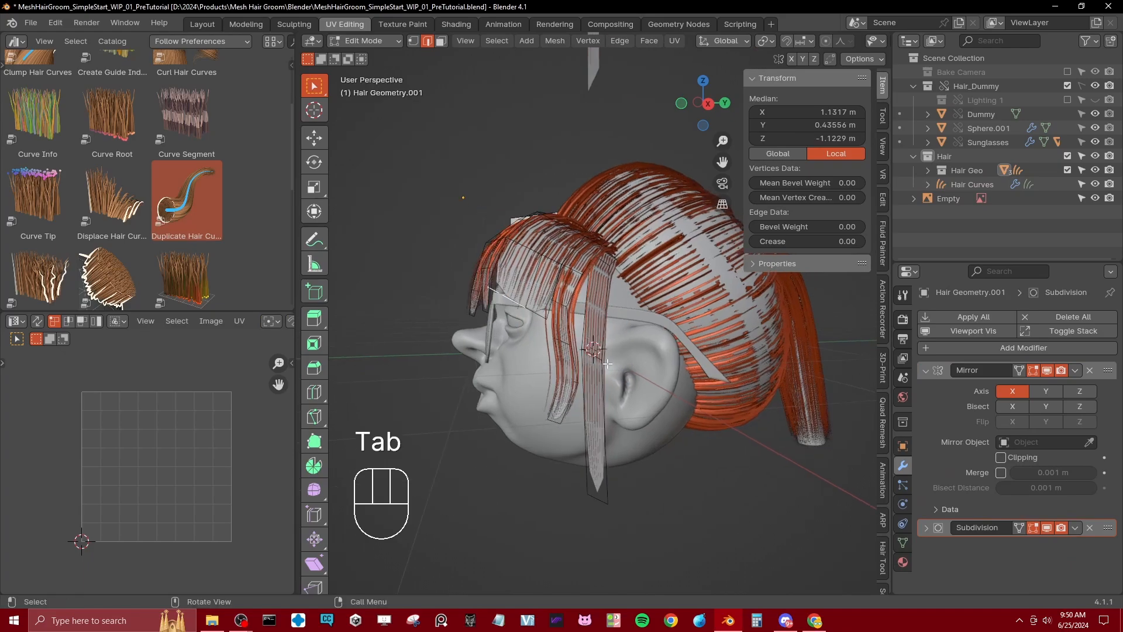
pyautogui.click(595, 327)
pyautogui.press('g')
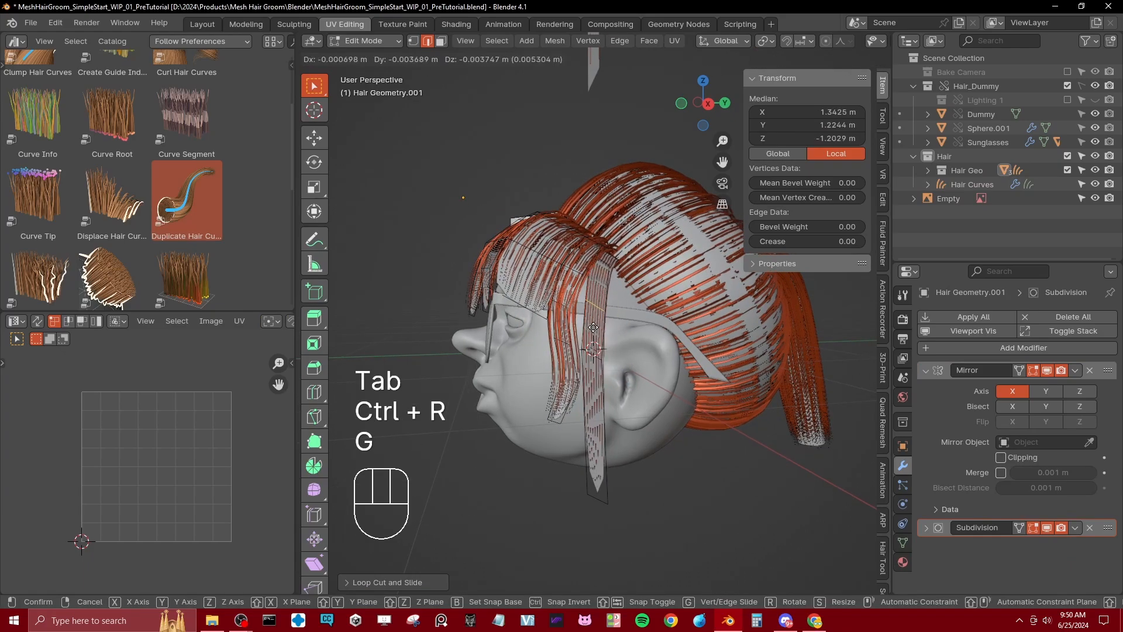
pyautogui.click(593, 327)
# Step: Move and scale the new upper loop to shape the strand in front of the ear
pyautogui.scroll(4, 593, 327)
pyautogui.press('g')
pyautogui.click(639, 364)
pyautogui.press('s')
pyautogui.click(623, 339)
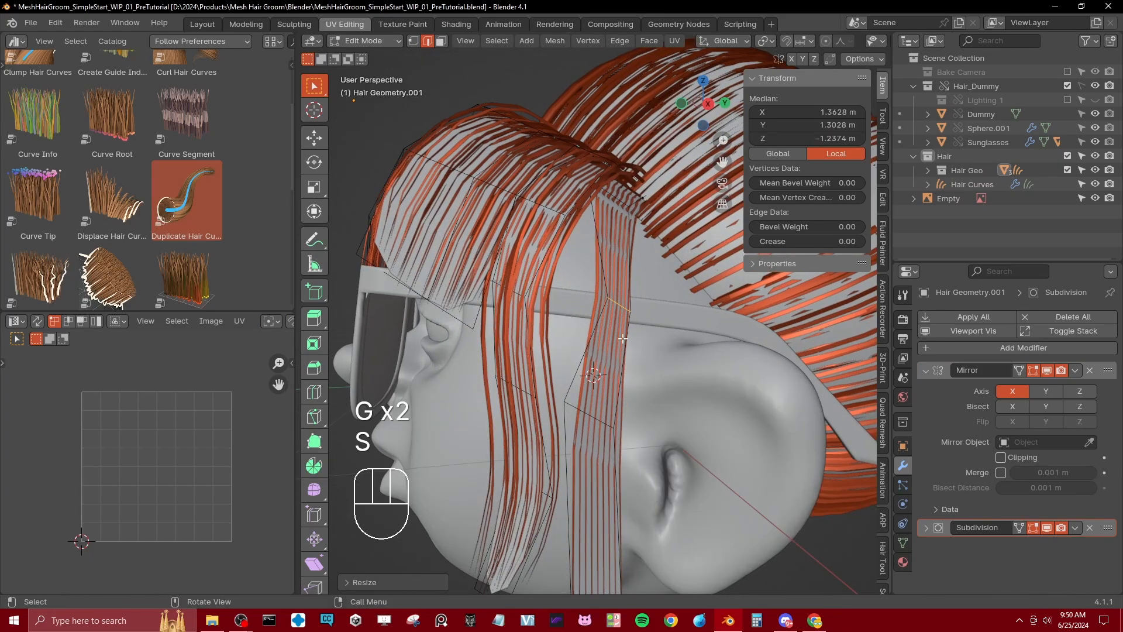
pyautogui.press('g')
pyautogui.click(604, 308)
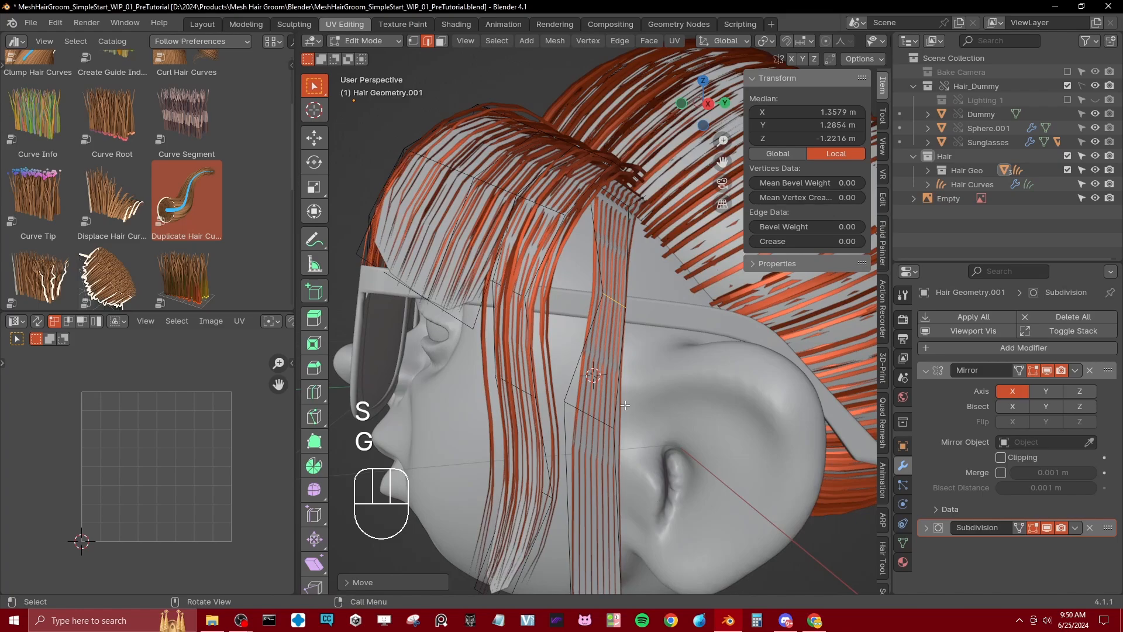
# Step: Add a loop cut across the ear strand's lower half, then scale and move it to bend the strand
pyautogui.keyDown('shift'); pyautogui.moveTo(625, 405); pyautogui.dragTo(611, 301, button='middle'); pyautogui.keyUp('shift')
pyautogui.hotkey('ctrl', 'r')
pyautogui.click(584, 383)
pyautogui.click(585, 385)
pyautogui.press('s')
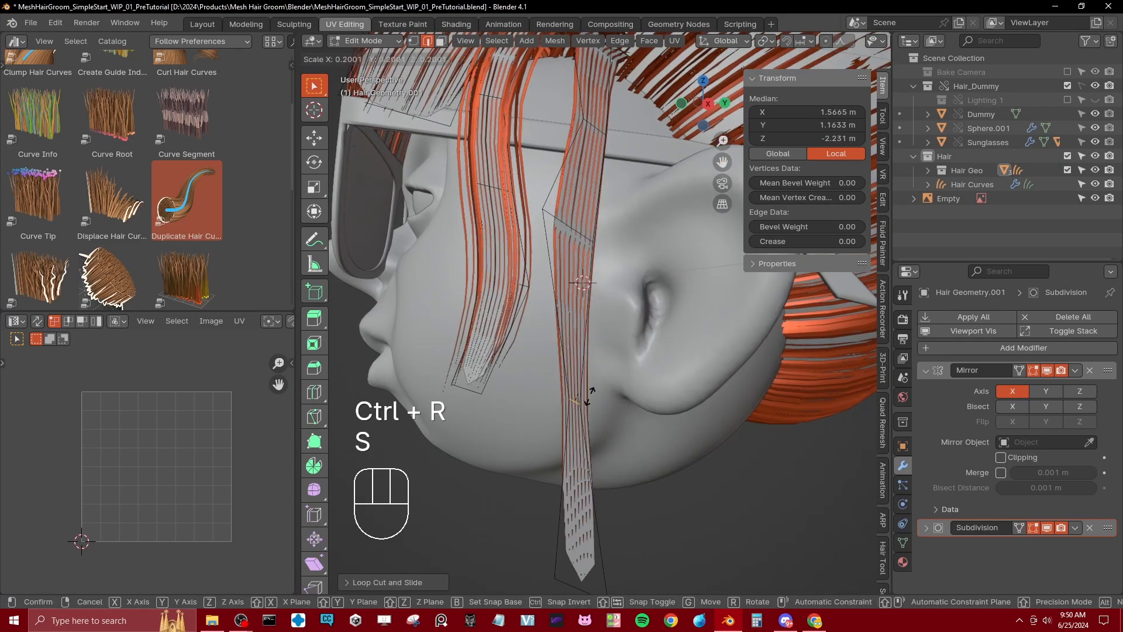
pyautogui.click(605, 420)
pyautogui.press('g')
pyautogui.click(581, 384)
pyautogui.scroll(-3, 581, 385)
pyautogui.press('s')
pyautogui.click(593, 308)
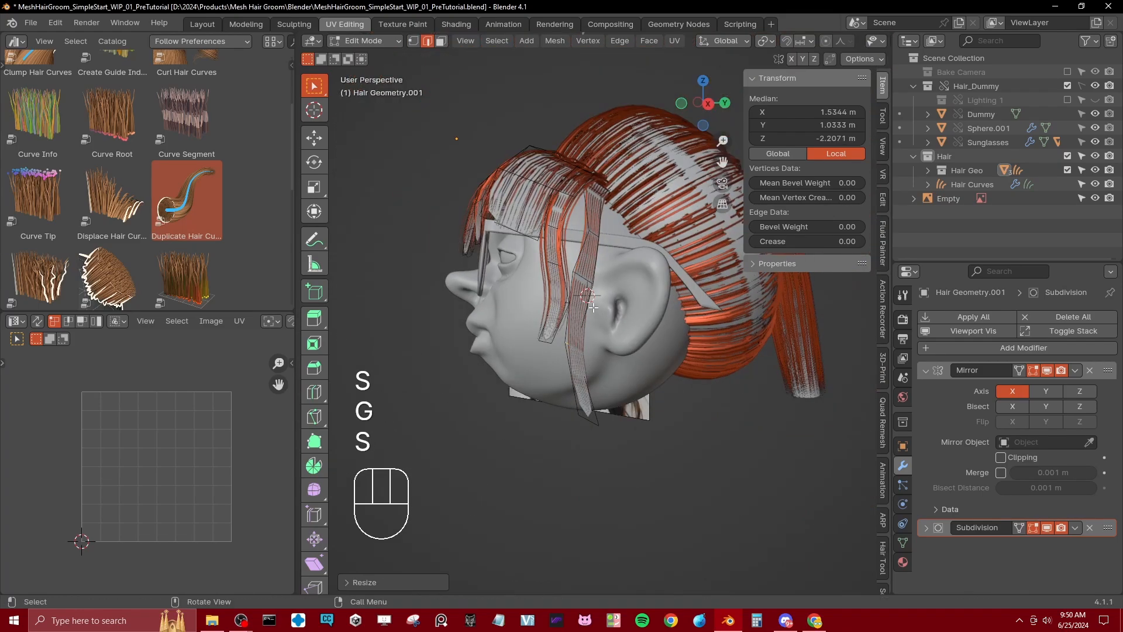
# Step: Select the ear strand's front edge loop and edge-slide it backward to make the strand thinner
pyautogui.scroll(3, 593, 308)
pyautogui.keyDown('alt'); pyautogui.keyDown('shift'); pyautogui.click(576, 316); pyautogui.keyUp('shift'); pyautogui.keyUp('alt')
pyautogui.press('g')
pyautogui.press('g')
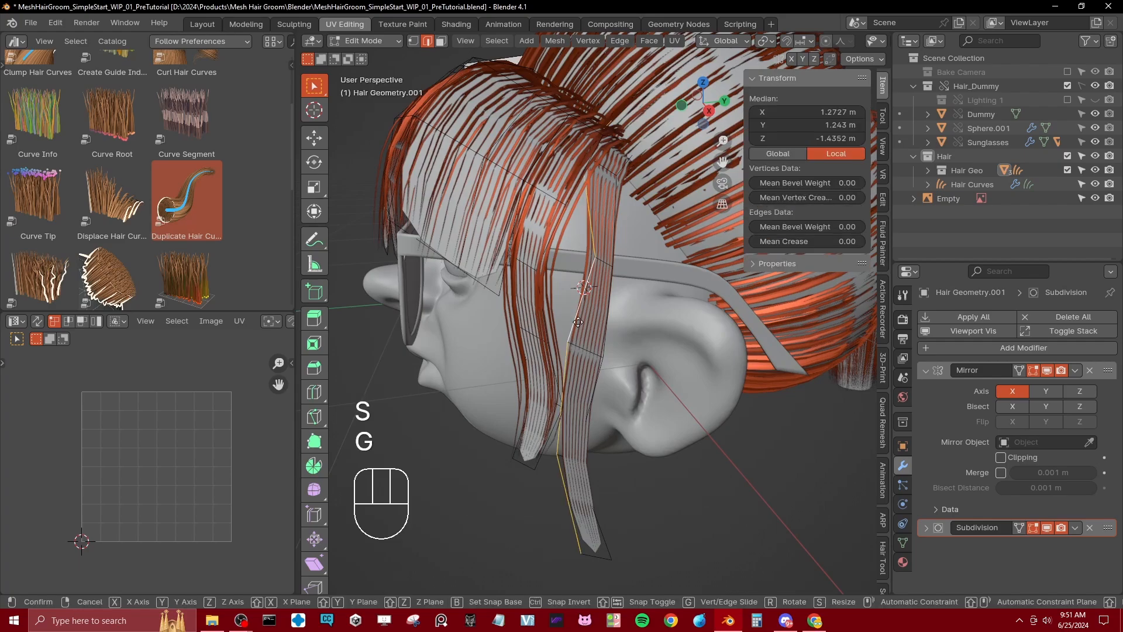
pyautogui.click(582, 324)
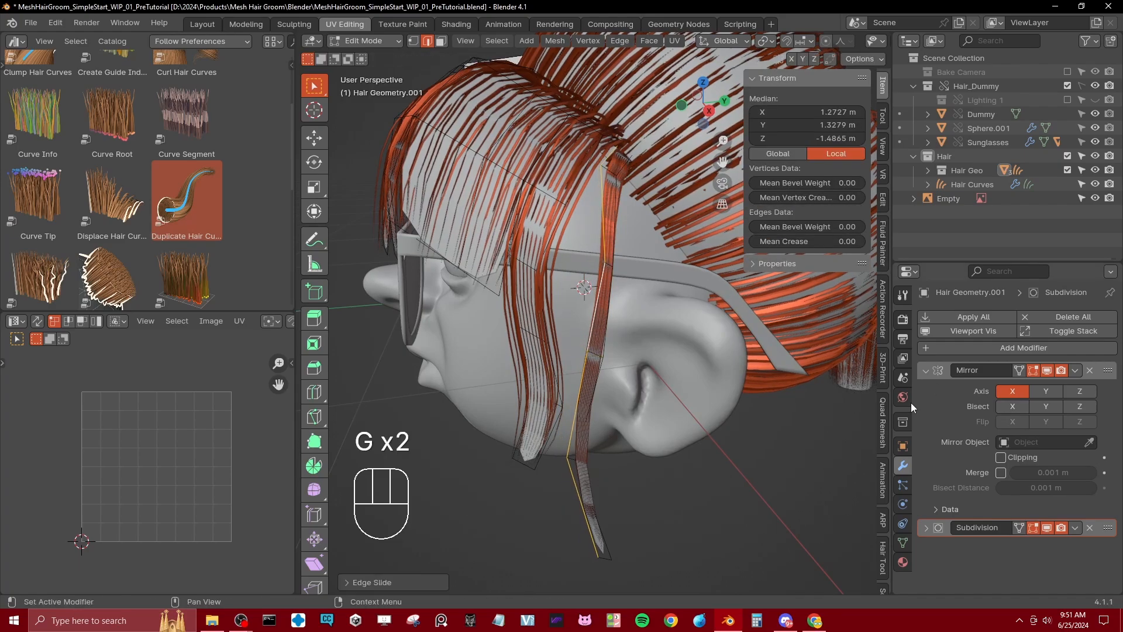
# Step: Select the reference image in Object Mode, try clearing its rotation, undo that, and rotate it around Z to about 79°
pyautogui.moveTo(598, 294); pyautogui.dragTo(603, 348, button='middle')
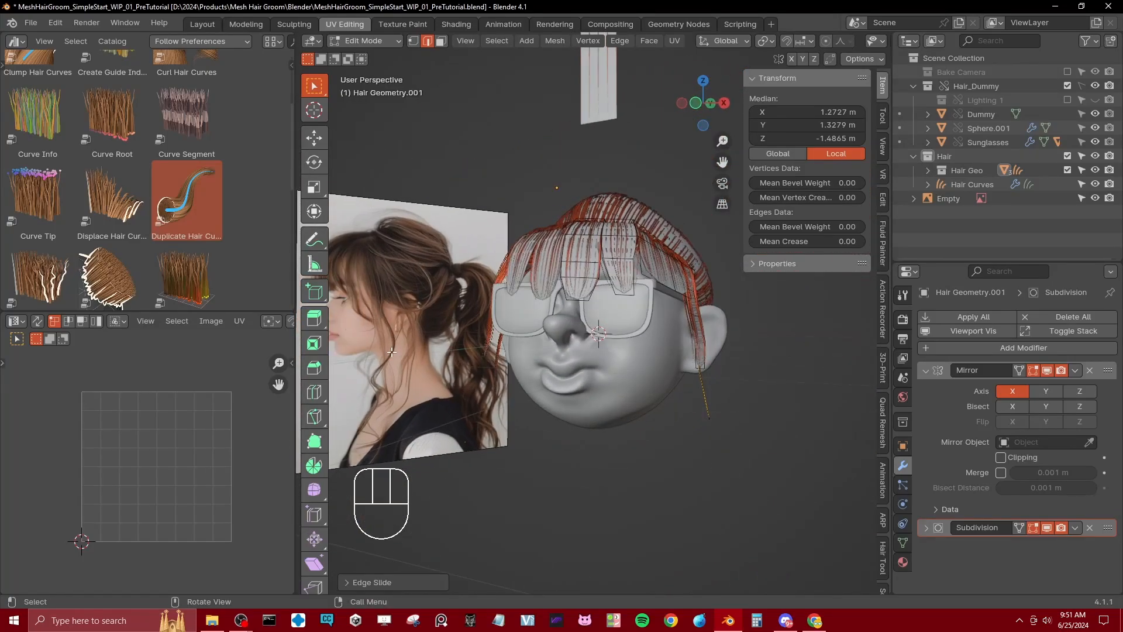
pyautogui.moveTo(581, 395); pyautogui.dragTo(631, 396, button='middle')
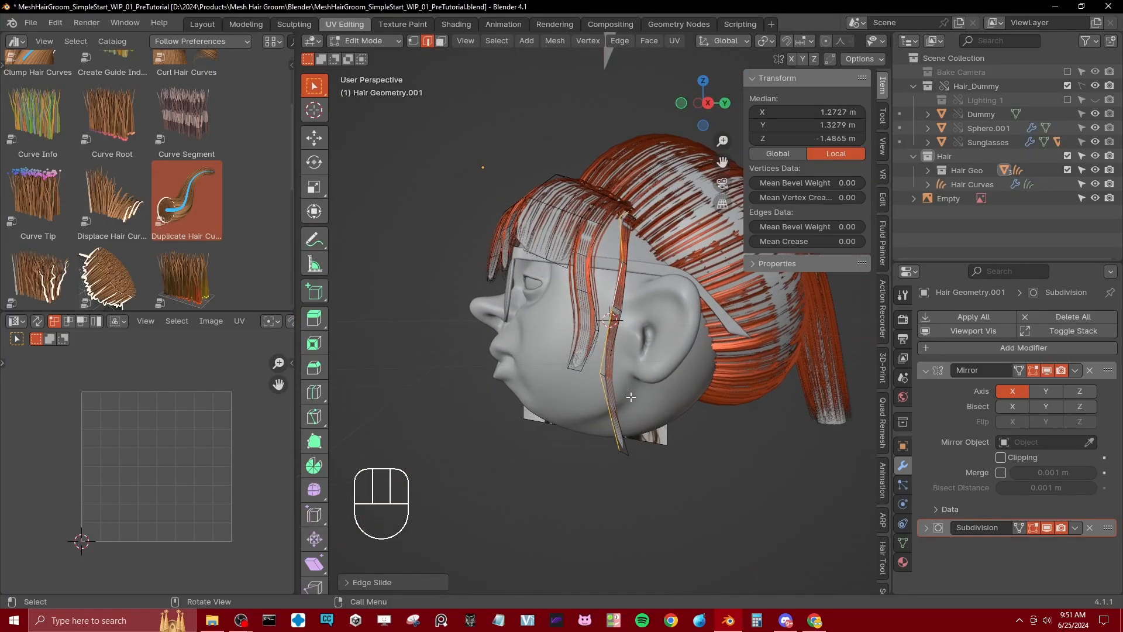
pyautogui.press('Tab')
pyautogui.click(538, 420)
pyautogui.hotkey('alt', 'r')
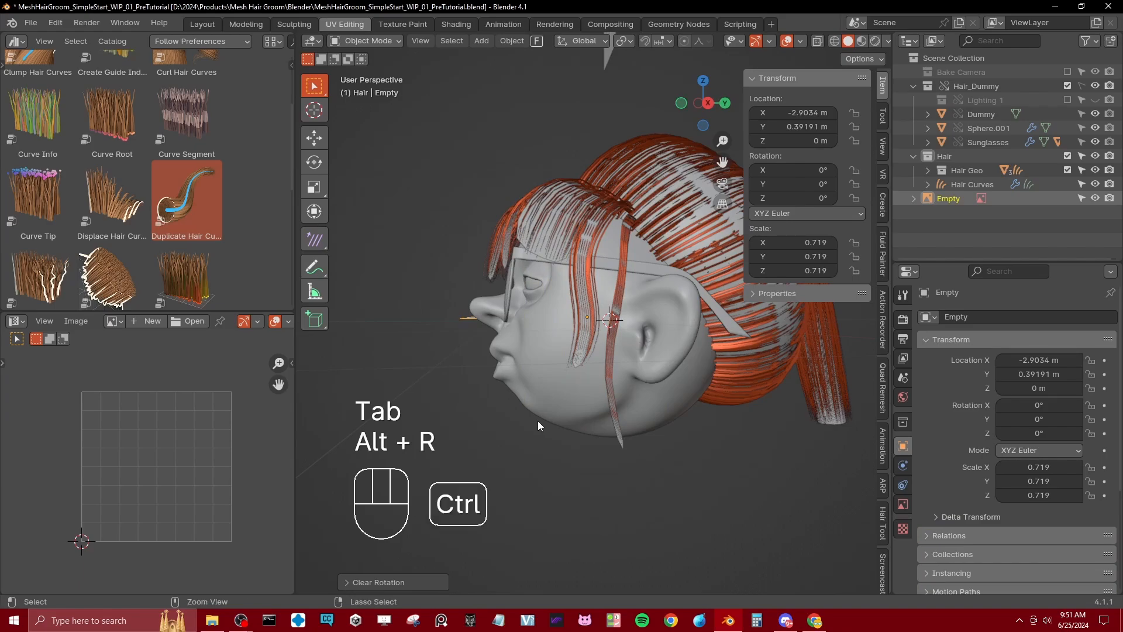
pyautogui.hotkey('ctrl', 'z')
pyautogui.press('r')
pyautogui.press('z')
pyautogui.click(609, 450)
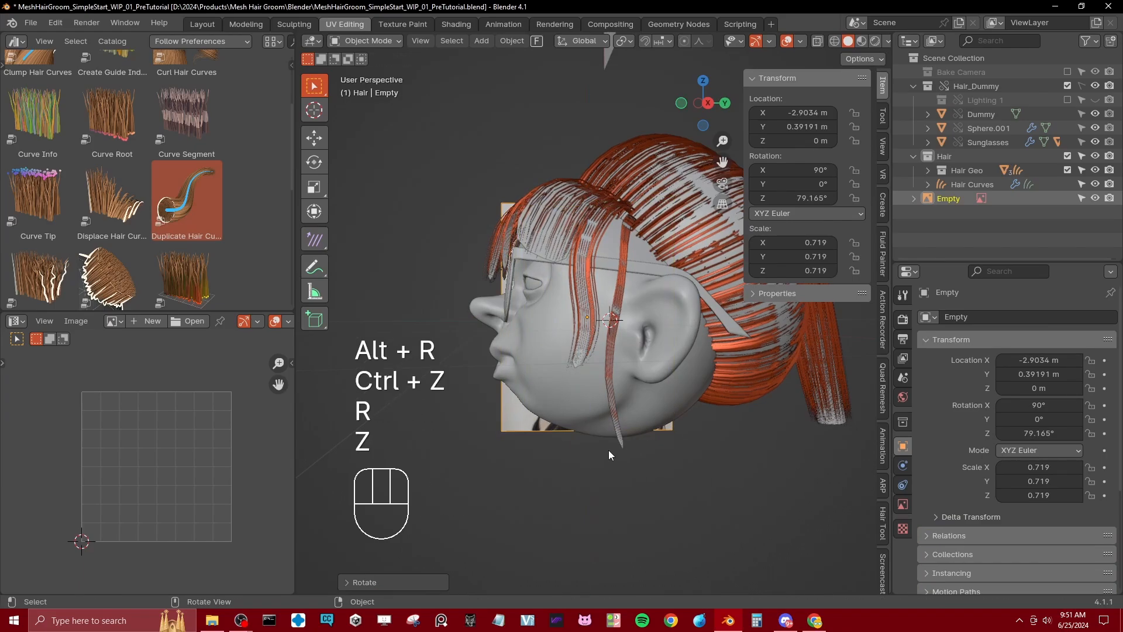
# Step: Switch to the right orthographic view, then move and enlarge the reference image beside the head for comparison
pyautogui.press('KP_3')
pyautogui.press('g')
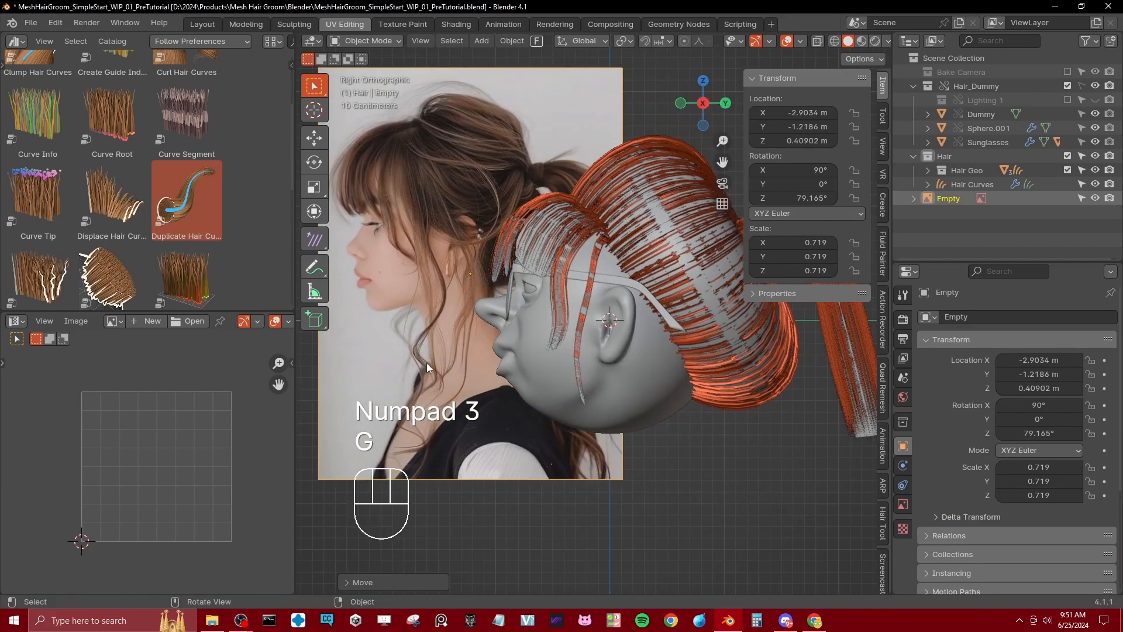
pyautogui.press('g')
pyautogui.click(486, 356)
pyautogui.press('s')
pyautogui.click(551, 327)
pyautogui.press('g')
pyautogui.click(526, 333)
# Step: Reopen the fringe mesh in Edit Mode and lengthen the ear strand by moving its tip edge far below the chin
pyautogui.keyDown('shift'); pyautogui.moveTo(522, 333); pyautogui.dragTo(642, 310, button='middle'); pyautogui.keyUp('shift')
pyautogui.click(675, 321)
pyautogui.click(675, 320)
pyautogui.press('Tab')
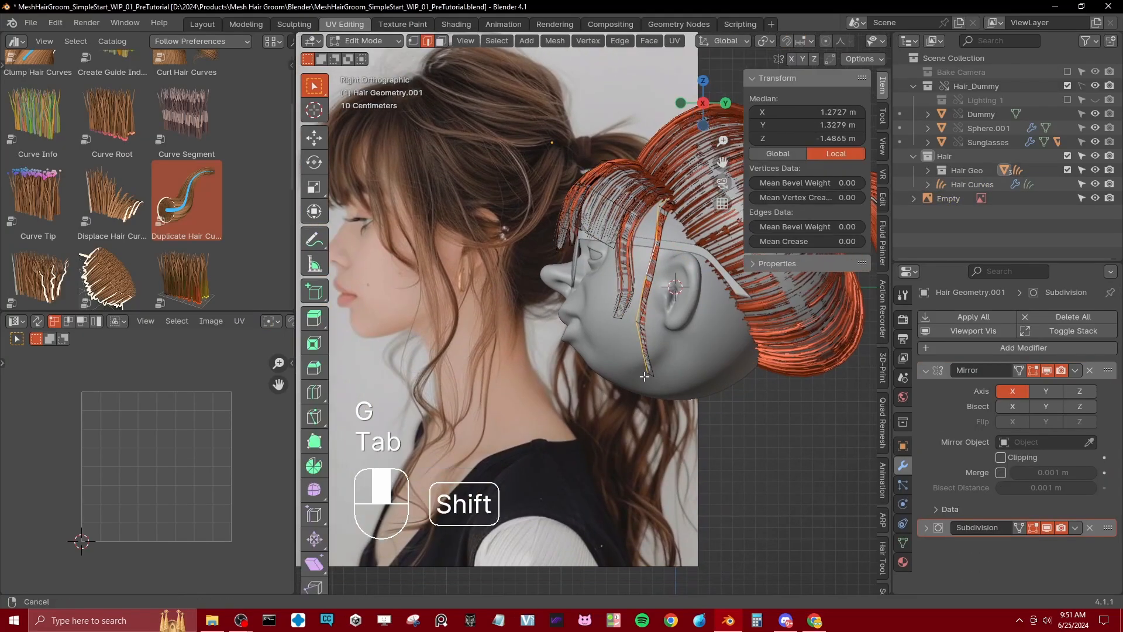
pyautogui.click(648, 377)
pyautogui.press('g')
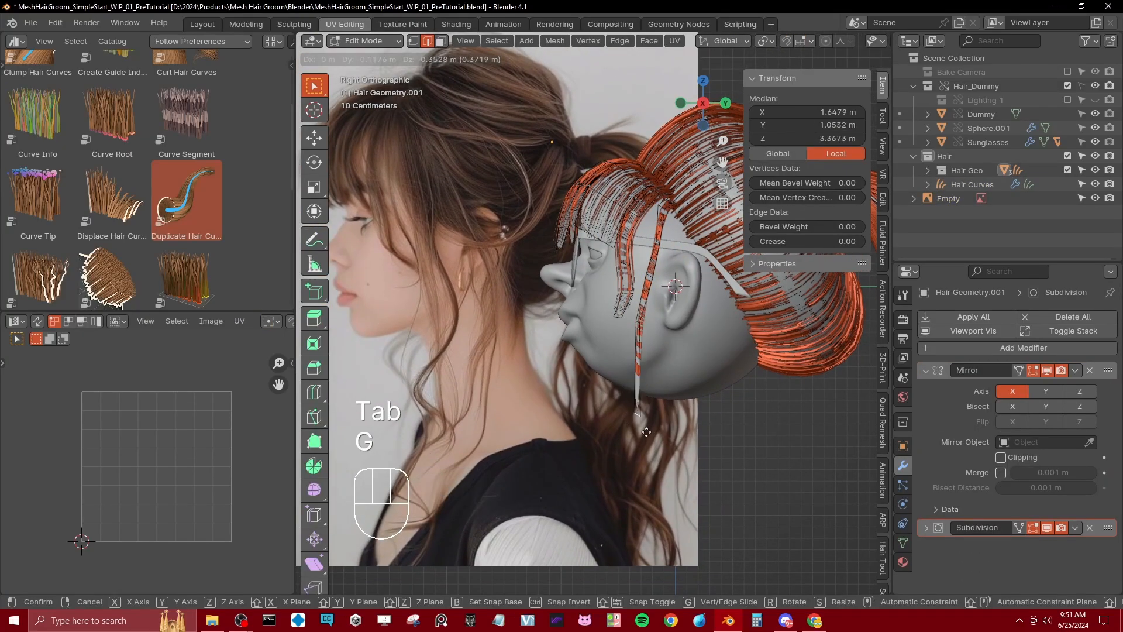
pyautogui.click(610, 519)
# Step: Add two loop cuts along the lengthened ear strand and offset them in opposite directions to start a wave
pyautogui.hotkey('ctrl', 'r')
pyautogui.click(624, 436)
pyautogui.click(625, 436)
pyautogui.press('g')
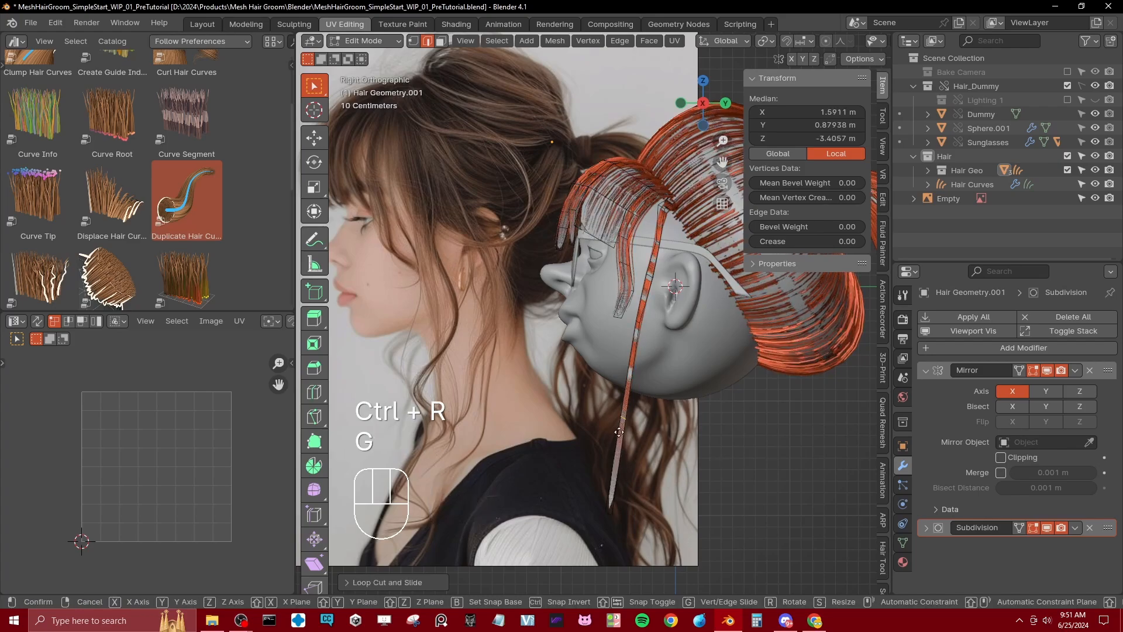
pyautogui.click(645, 462)
pyautogui.hotkey('ctrl', 'r')
pyautogui.click(638, 404)
pyautogui.click(639, 404)
pyautogui.press('g')
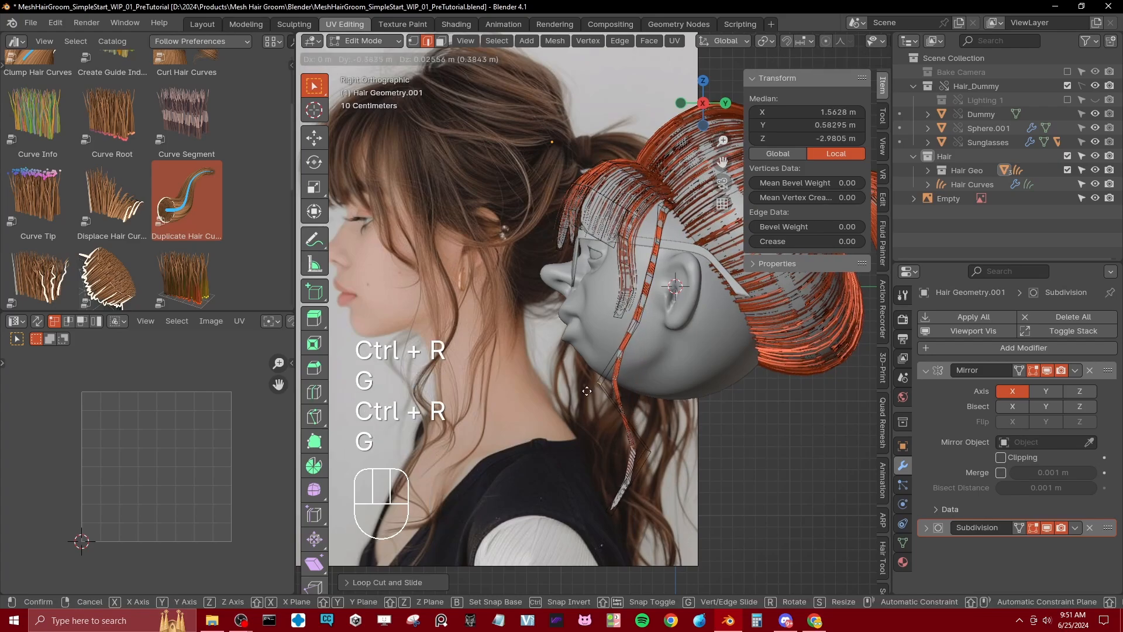
pyautogui.click(582, 389)
# Step: Add loop cuts near the wavy strand's tip and beside the jaw, offset them to refine the wave, and return to Object Mode
pyautogui.hotkey('ctrl', 'r')
pyautogui.click(625, 472)
pyautogui.click(624, 472)
pyautogui.press('g')
pyautogui.click(653, 480)
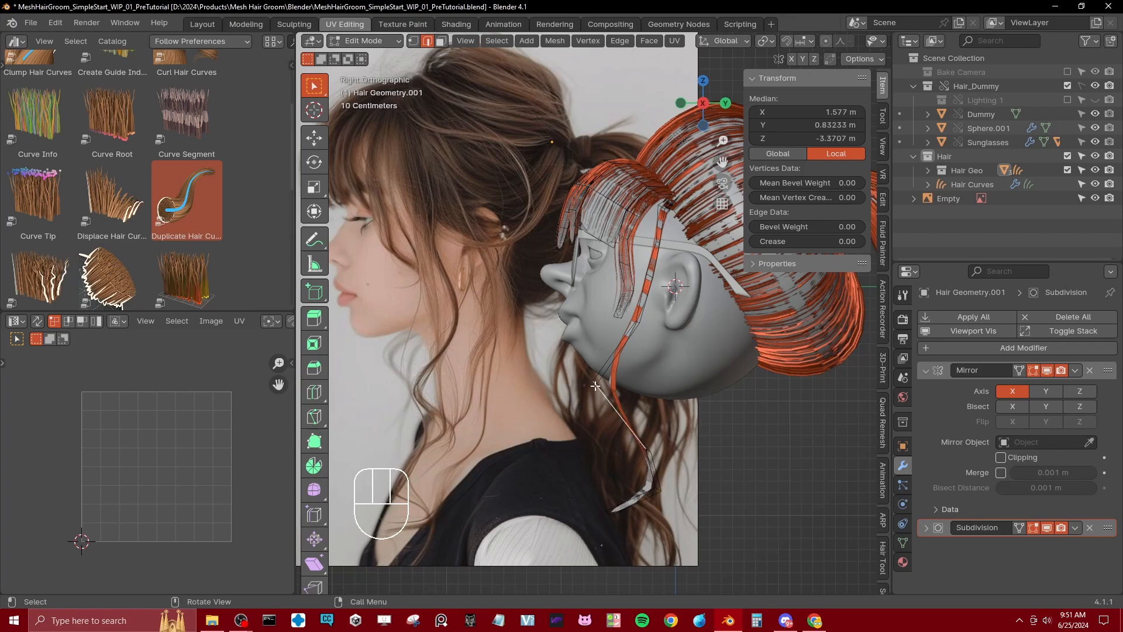
pyautogui.hotkey('ctrl', 'r')
pyautogui.click(629, 368)
pyautogui.click(629, 368)
pyautogui.press('g')
pyautogui.click(644, 370)
pyautogui.press('Tab')
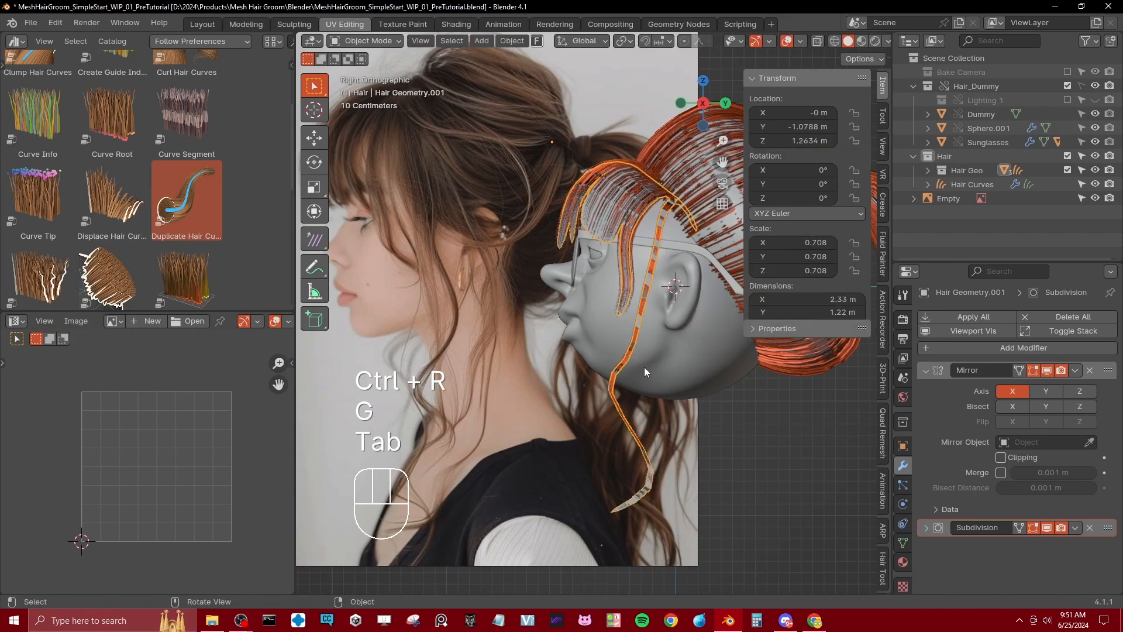
pyautogui.moveTo(644, 367); pyautogui.dragTo(664, 400, button='middle')
pyautogui.press('KP_3')
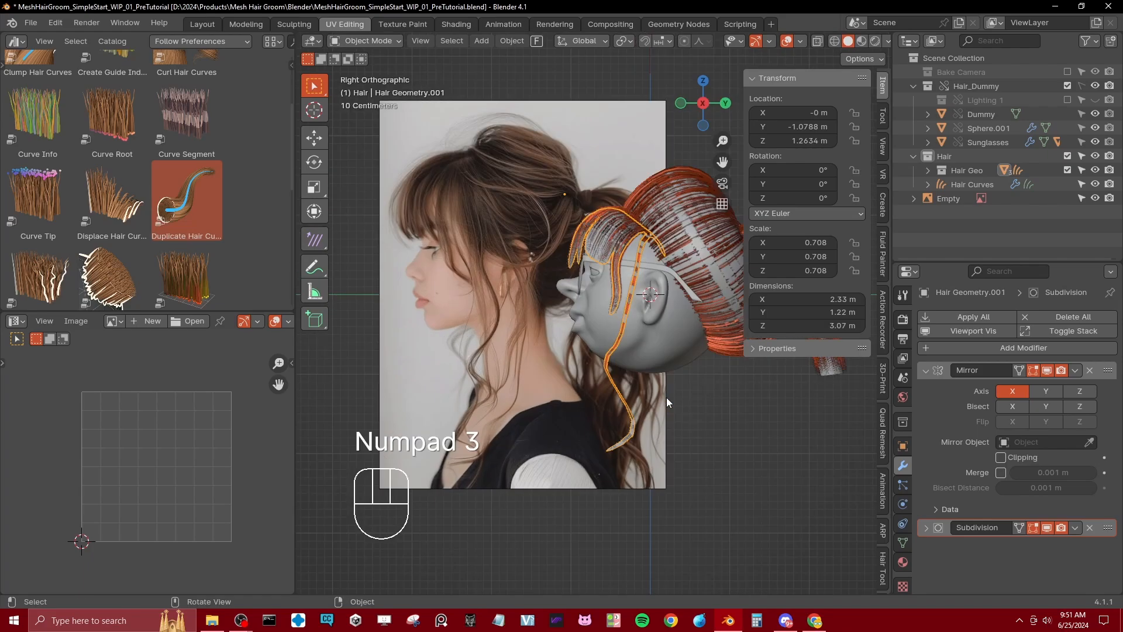
# Step: Examine the reference's fringe, ear strands and ponytail up close and compare them with the modelled hair
pyautogui.keyDown('shift'); pyautogui.moveTo(569, 358); pyautogui.dragTo(535, 349, button='middle'); pyautogui.keyUp('shift')
pyautogui.scroll(3, 582, 359)
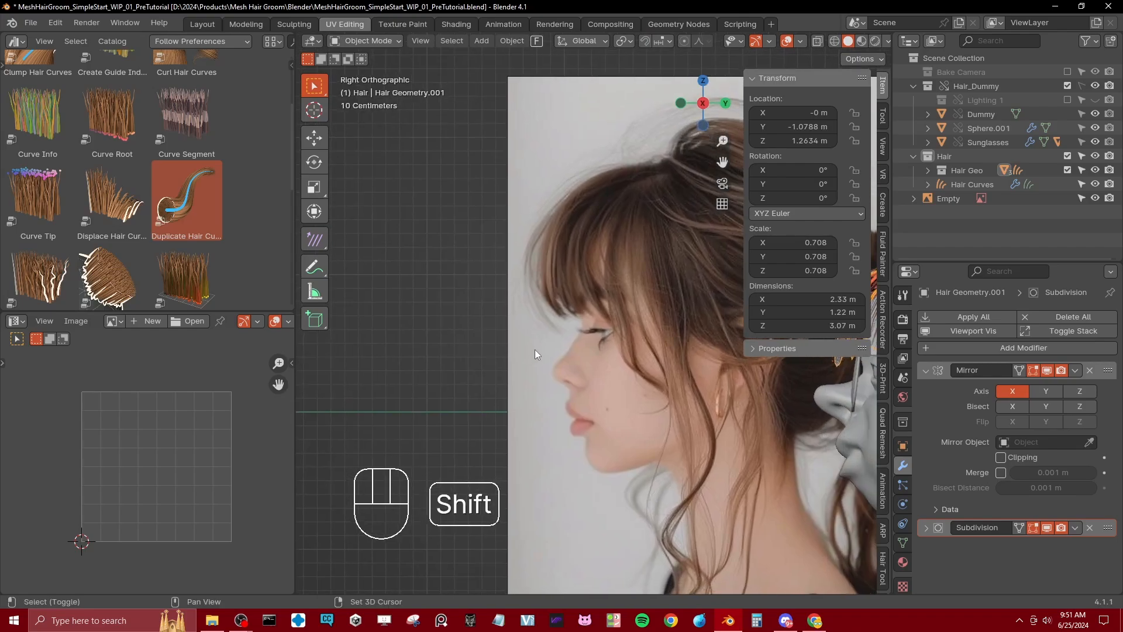
pyautogui.scroll(6, 602, 382)
pyautogui.scroll(-8, 610, 381)
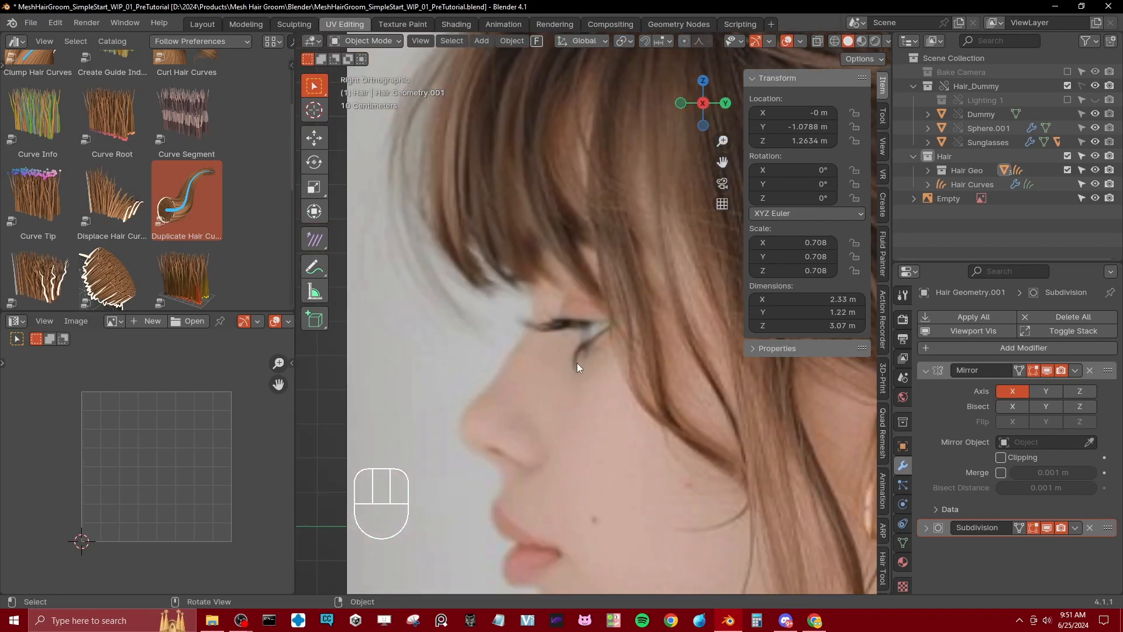
pyautogui.keyDown('shift'); pyautogui.moveTo(582, 338); pyautogui.dragTo(518, 312, button='middle'); pyautogui.keyUp('shift')
pyautogui.scroll(5, 516, 333)
pyautogui.keyDown('shift'); pyautogui.moveTo(513, 359); pyautogui.dragTo(527, 367, button='middle'); pyautogui.keyUp('shift')
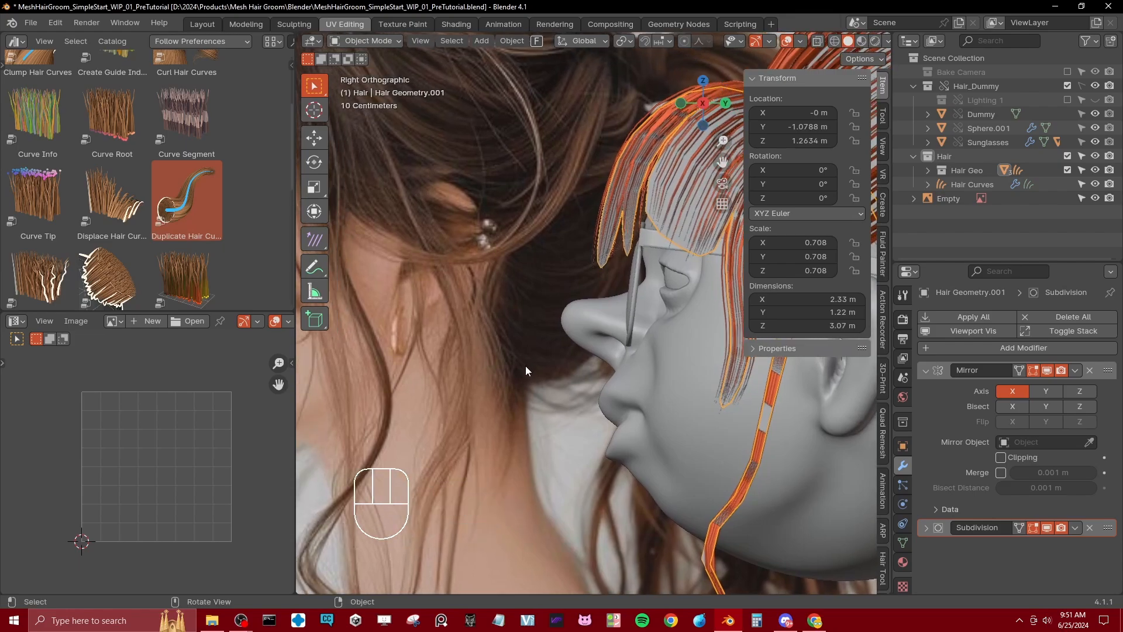
pyautogui.scroll(-4, 522, 370)
pyautogui.keyDown('shift'); pyautogui.moveTo(608, 340); pyautogui.dragTo(566, 326, button='middle'); pyautogui.keyUp('shift')
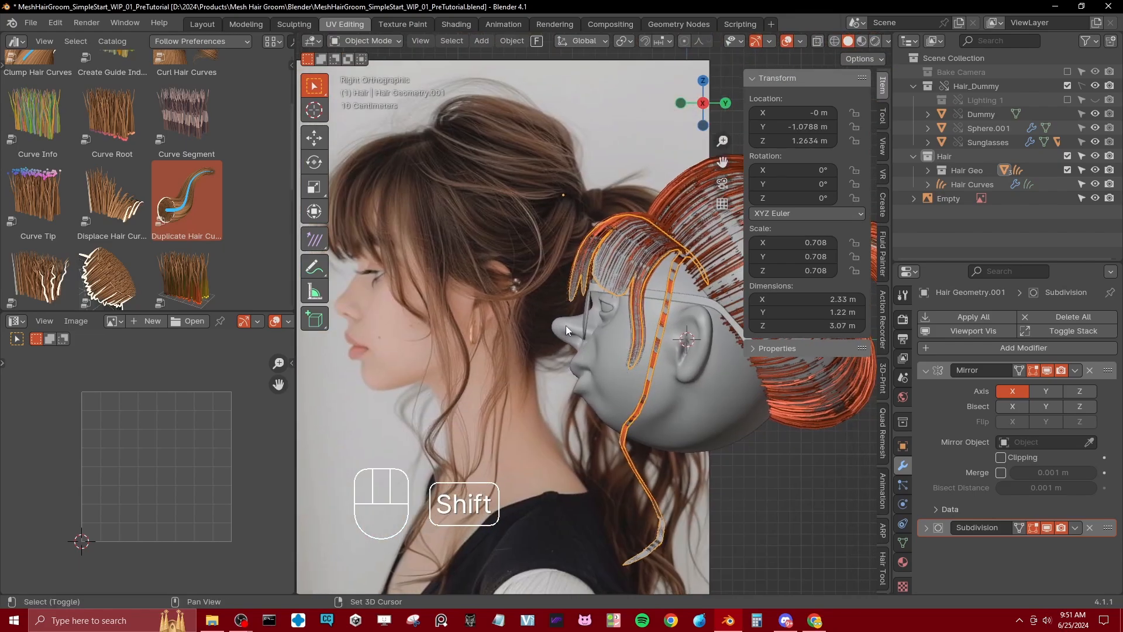
pyautogui.scroll(-1, 491, 190)
pyautogui.keyDown('shift'); pyautogui.moveTo(526, 239); pyautogui.dragTo(536, 266, button='middle'); pyautogui.keyUp('shift')
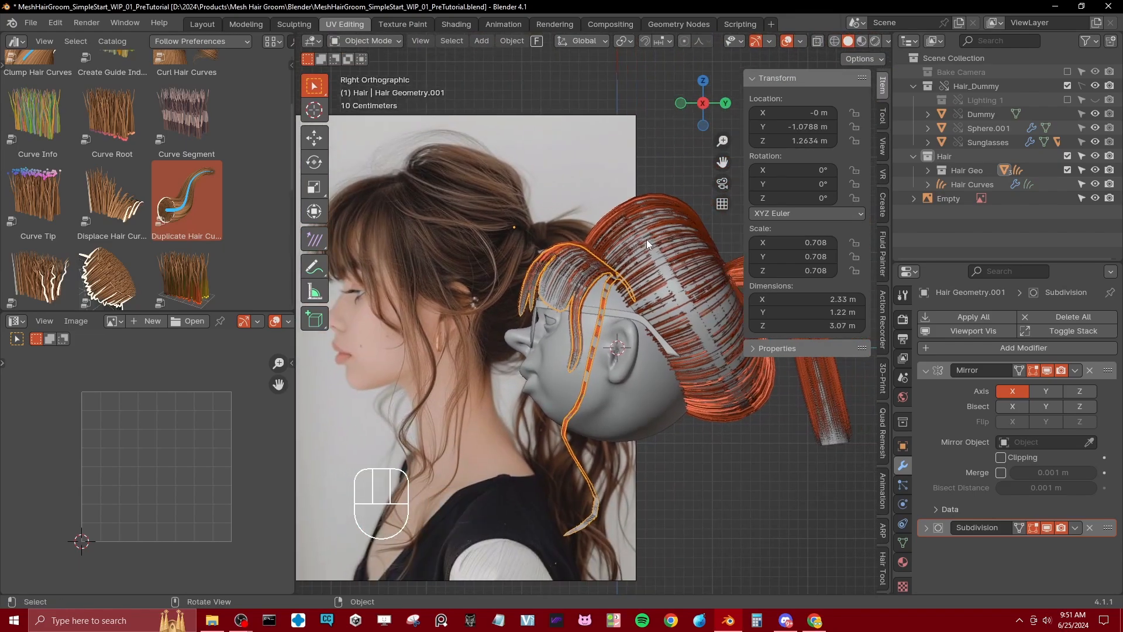
# Step: Open the main hair mesh in Edit Mode and move its lower hairline vertices forward at the nape
pyautogui.click(706, 296)
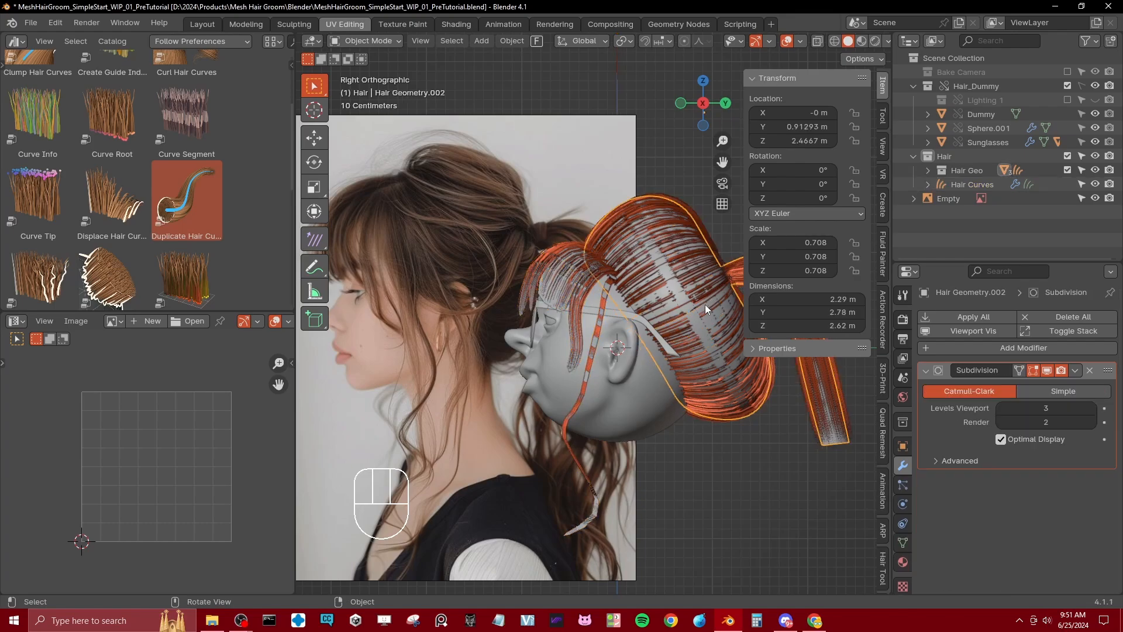
pyautogui.press('Tab')
pyautogui.keyDown('shift'); pyautogui.moveTo(668, 373); pyautogui.dragTo(616, 345, button='middle'); pyautogui.keyUp('shift')
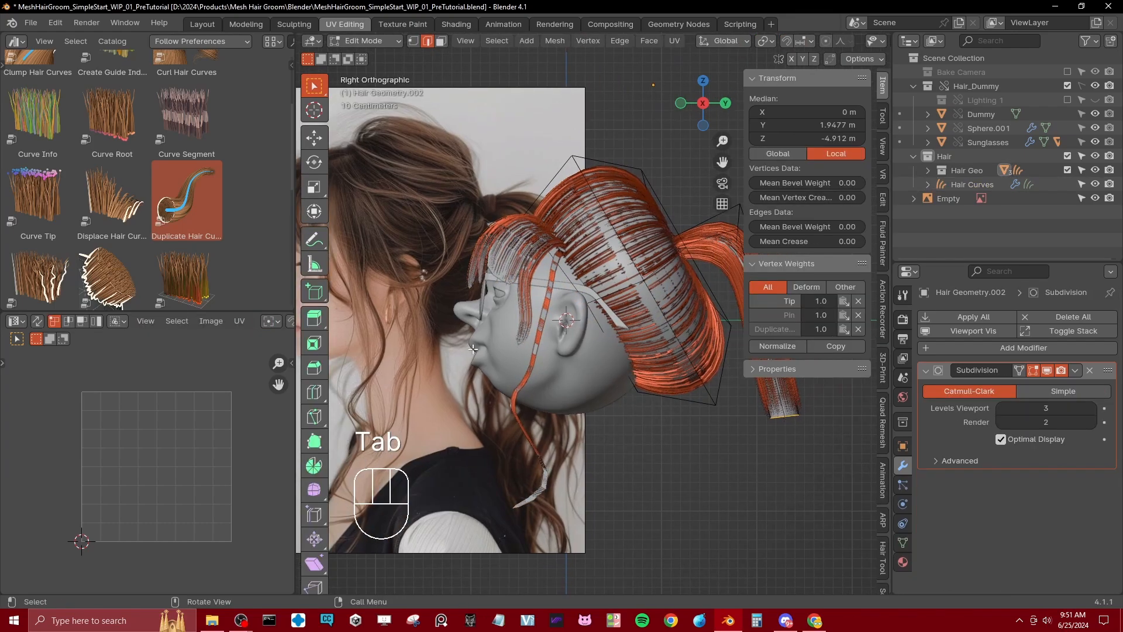
pyautogui.click(631, 379)
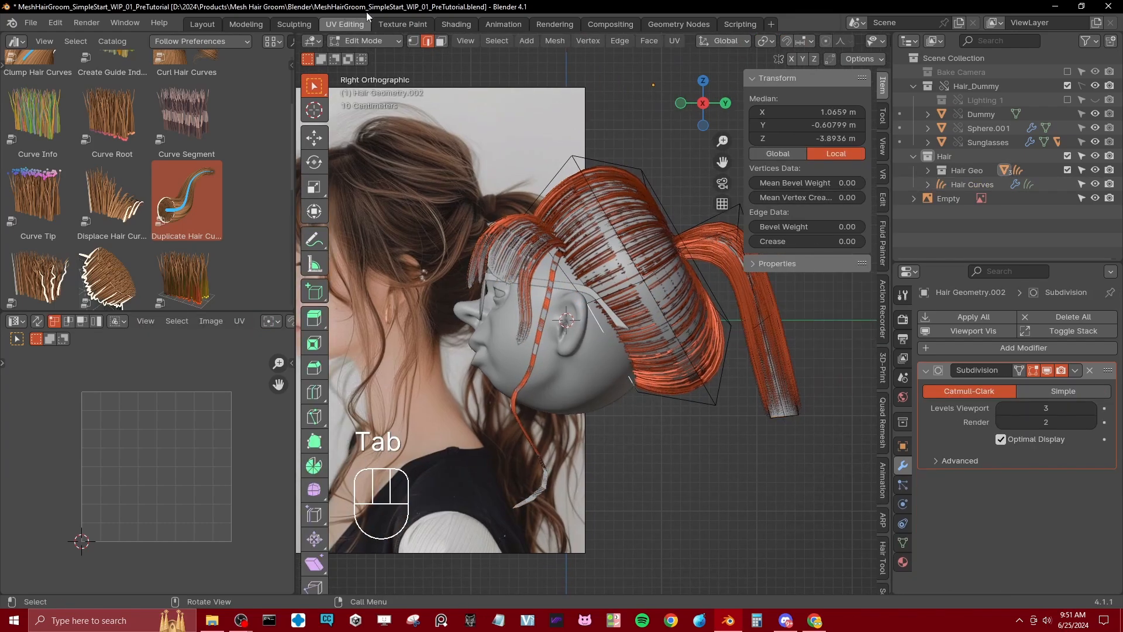
pyautogui.click(416, 41)
pyautogui.press('z')
pyautogui.click(608, 393)
pyautogui.press('b')
pyautogui.moveTo(610, 362); pyautogui.dragTo(656, 424)
pyautogui.press('g')
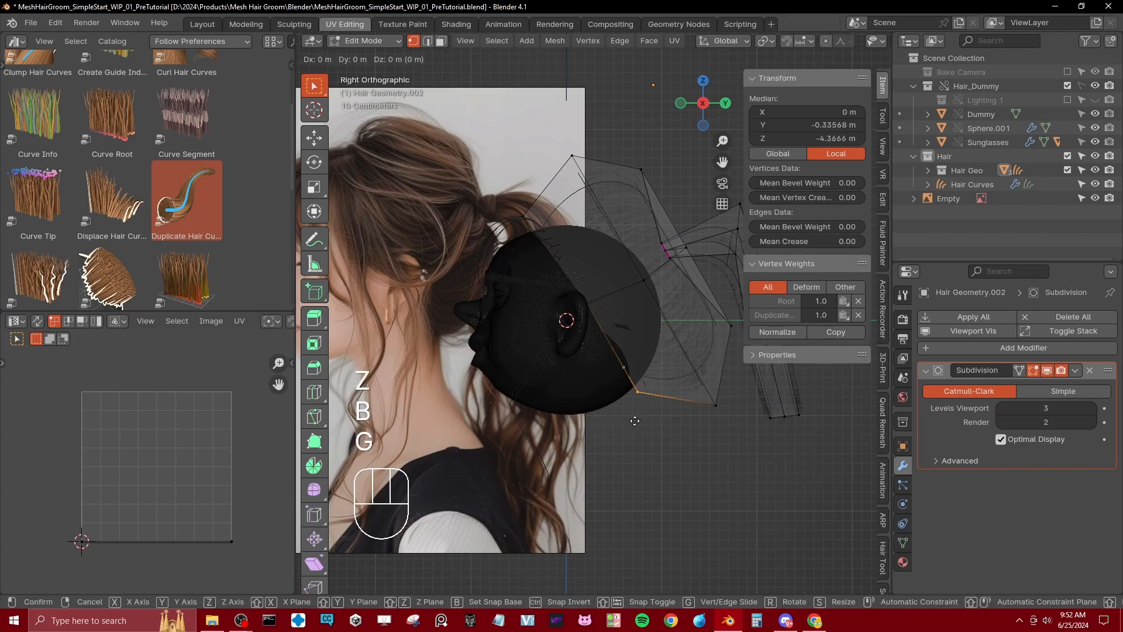
pyautogui.click(620, 401)
# Step: Add a loop cut beside the nape hairline, pull its lower vertices downward, and return to Object Mode in solid shading
pyautogui.hotkey('ctrl', 'r')
pyautogui.click(650, 371)
pyautogui.click(651, 372)
pyautogui.click(648, 377)
pyautogui.press('b')
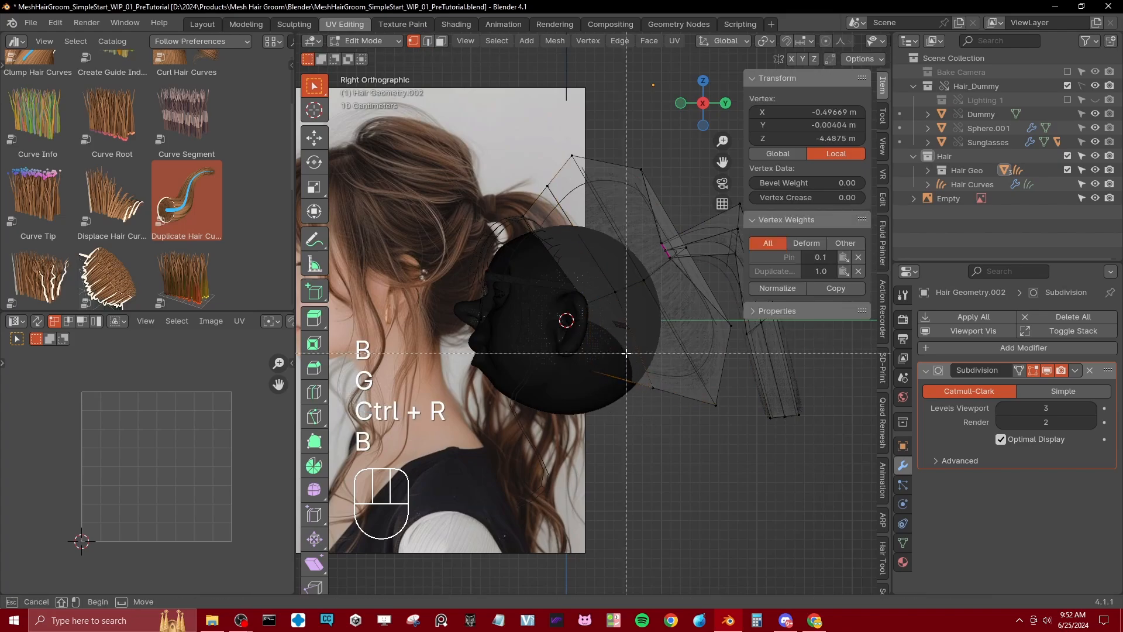
pyautogui.moveTo(626, 351); pyautogui.dragTo(665, 411)
pyautogui.press('g')
pyautogui.click(624, 452)
pyautogui.press('Tab')
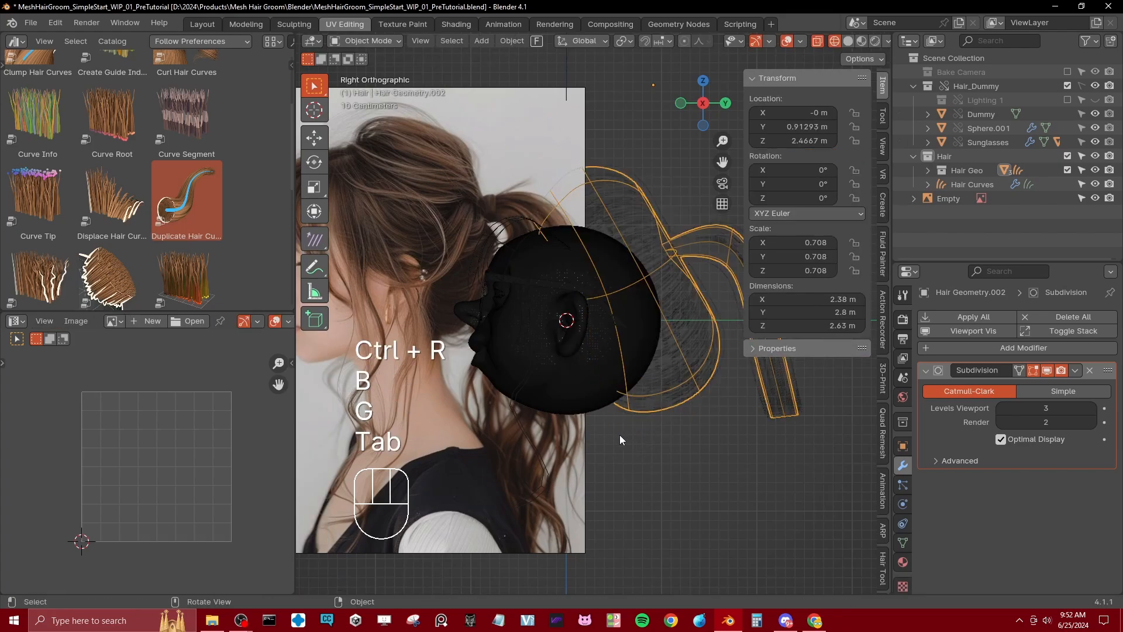
pyautogui.press('z')
pyautogui.keyDown('shift'); pyautogui.moveTo(583, 404); pyautogui.dragTo(602, 344, button='middle'); pyautogui.keyUp('shift')
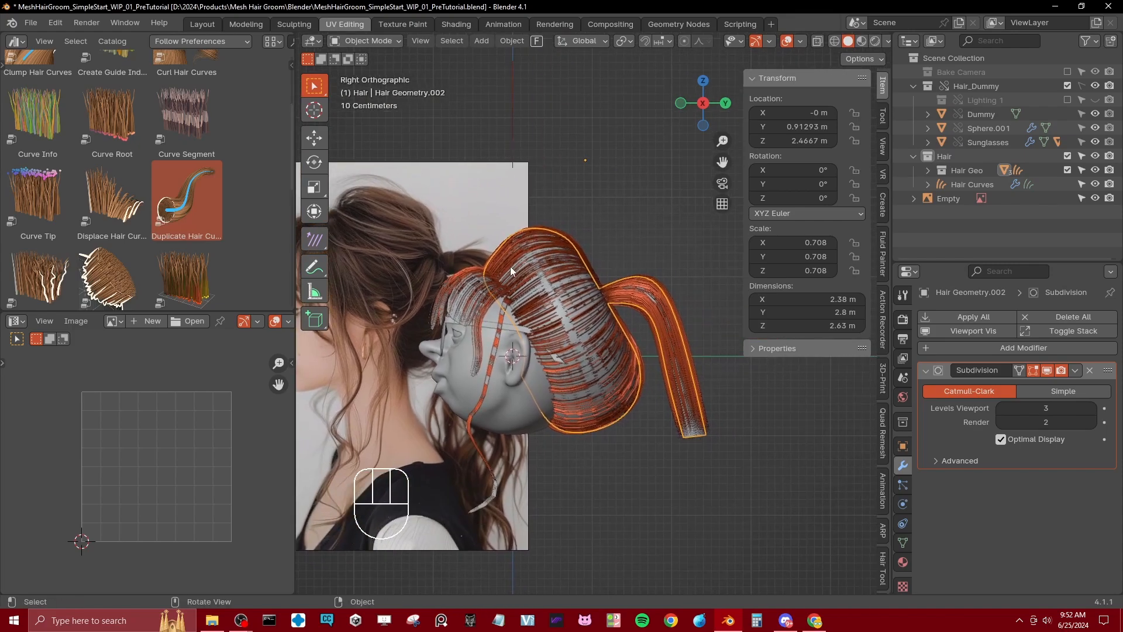
# Step: Move the reference image so its ponytail sits clearly visible beside the modelled head
pyautogui.click(469, 256)
pyautogui.press('g')
pyautogui.click(654, 300)
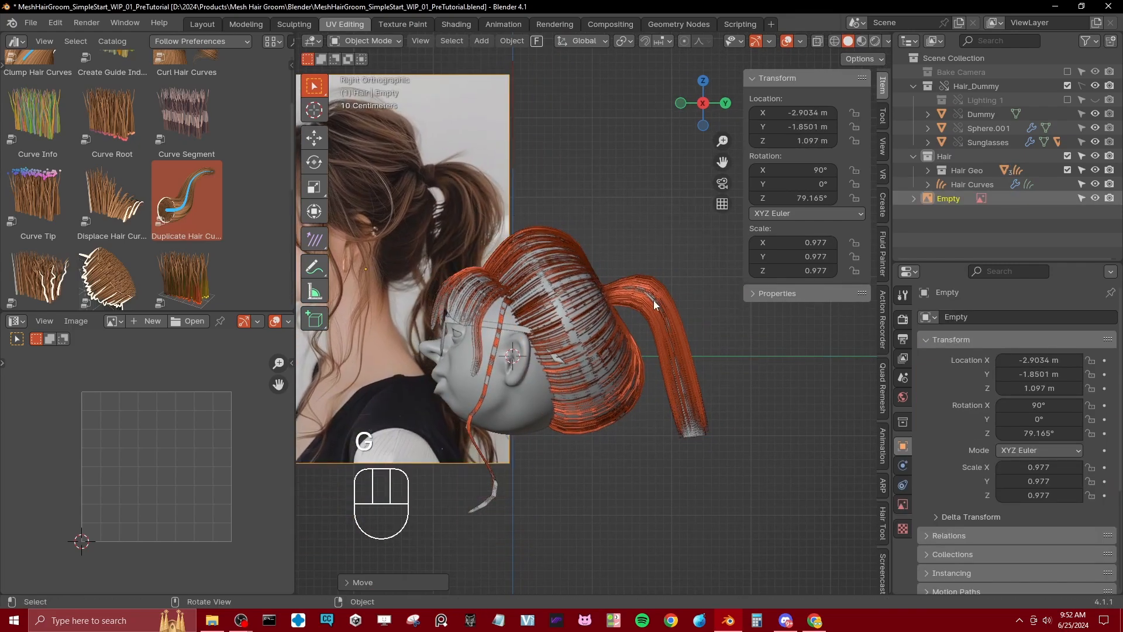
pyautogui.click(684, 433)
pyautogui.click(455, 229)
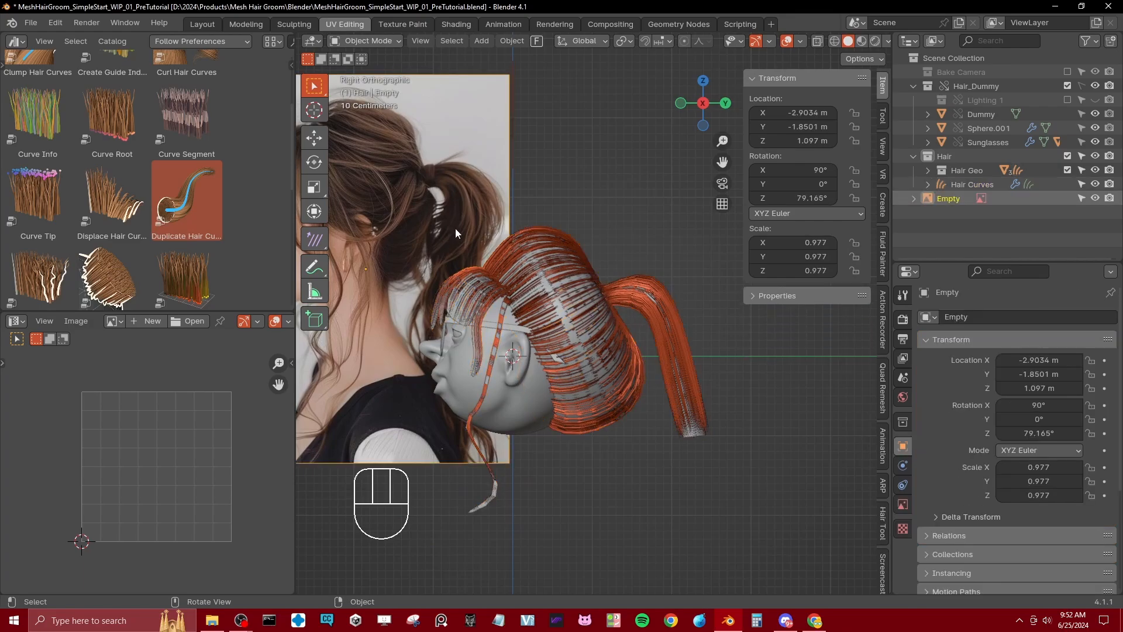
pyautogui.press('g')
pyautogui.click(421, 239)
pyautogui.keyDown('shift'); pyautogui.moveTo(424, 246); pyautogui.dragTo(503, 230, button='middle'); pyautogui.keyUp('shift')
pyautogui.press('g')
pyautogui.click(489, 232)
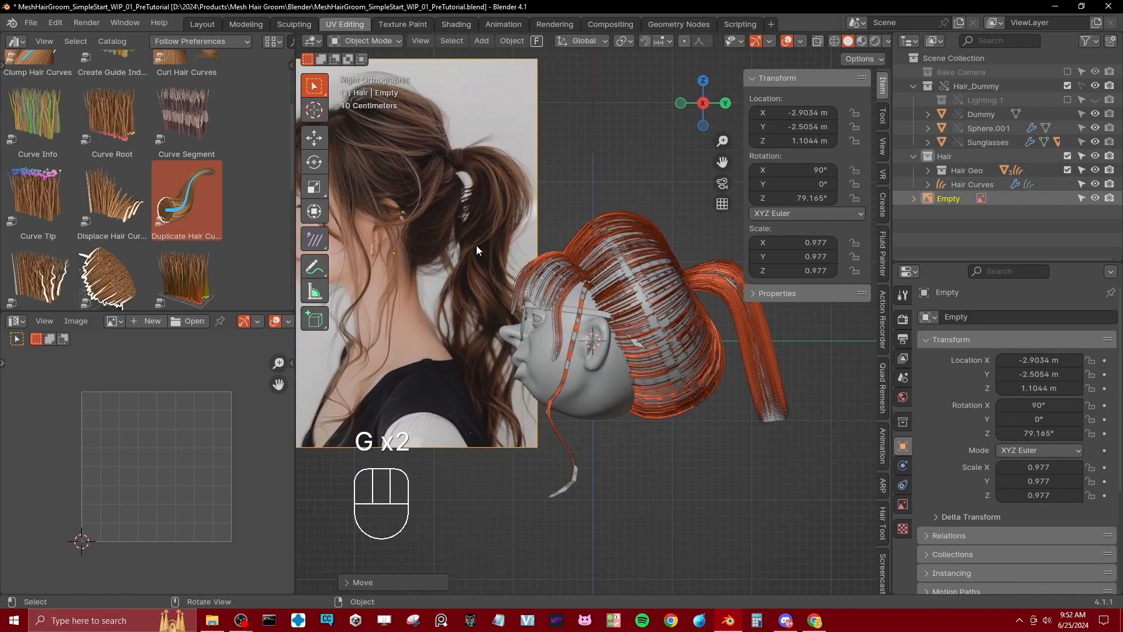
# Step: Open the main hair mesh in Edit Mode and rip the ponytail loose at its base ring
pyautogui.click(777, 427)
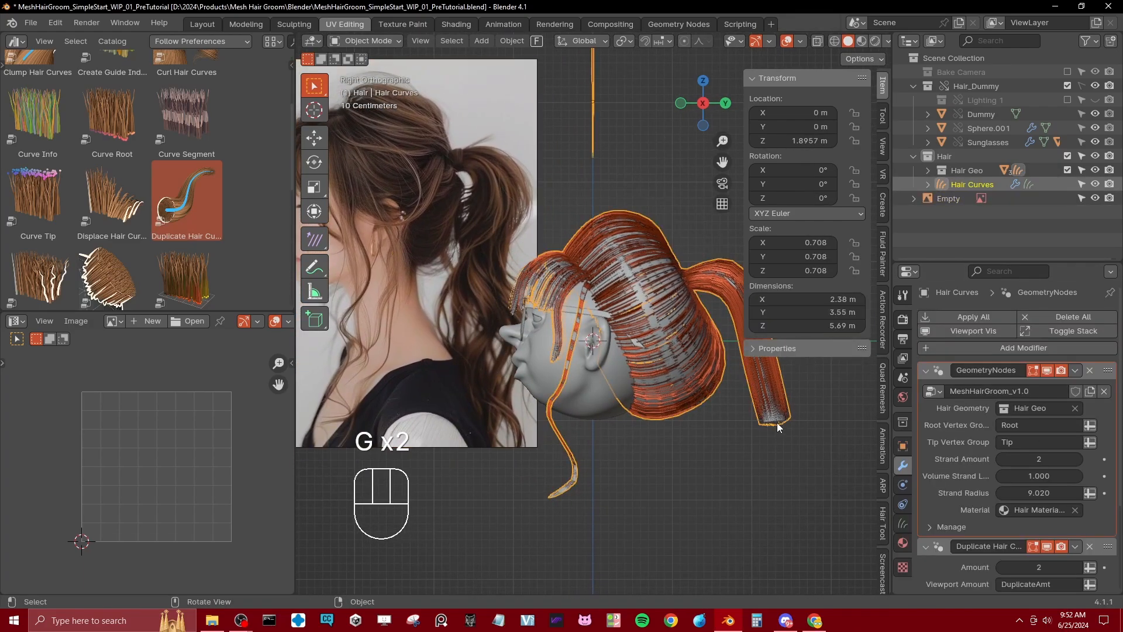
pyautogui.keyDown('shift'); pyautogui.moveTo(777, 423); pyautogui.dragTo(664, 416, button='middle'); pyautogui.keyUp('shift')
pyautogui.click(662, 413)
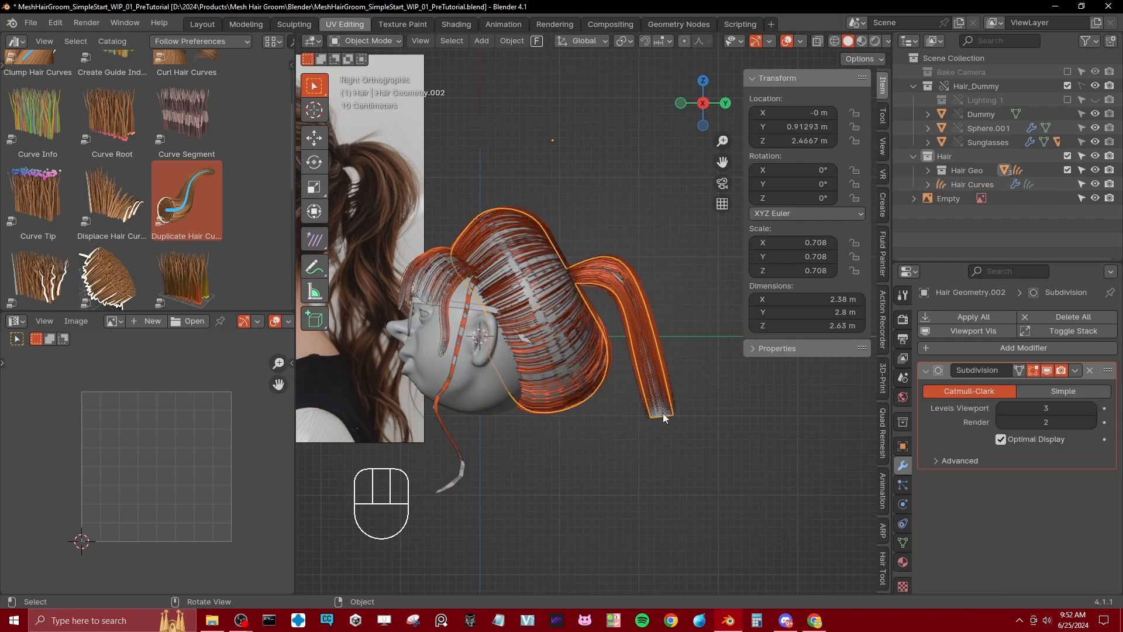
pyautogui.press('Tab')
pyautogui.press('z')
pyautogui.moveTo(591, 328); pyautogui.dragTo(579, 242, button='middle')
pyautogui.scroll(2, 592, 253)
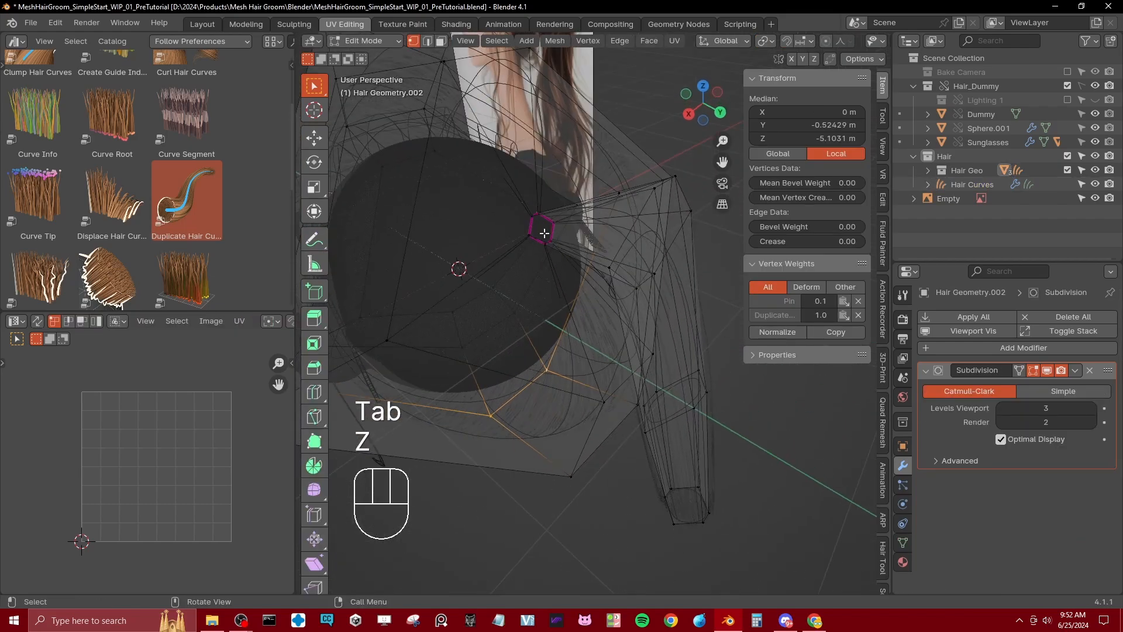
pyautogui.press('v')
pyautogui.rightClick(577, 250)
pyautogui.press('z')
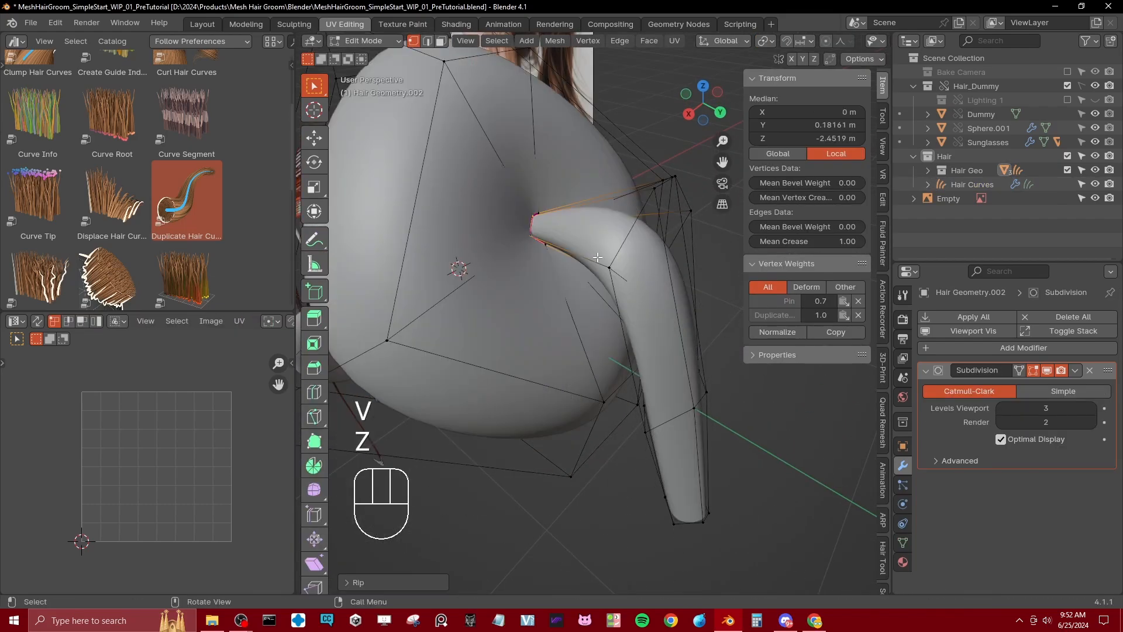
# Step: Separate the linked ponytail geometry into its own object and open it in Edit Mode
pyautogui.moveTo(558, 285); pyautogui.dragTo(567, 267, button='middle')
pyautogui.press('g')
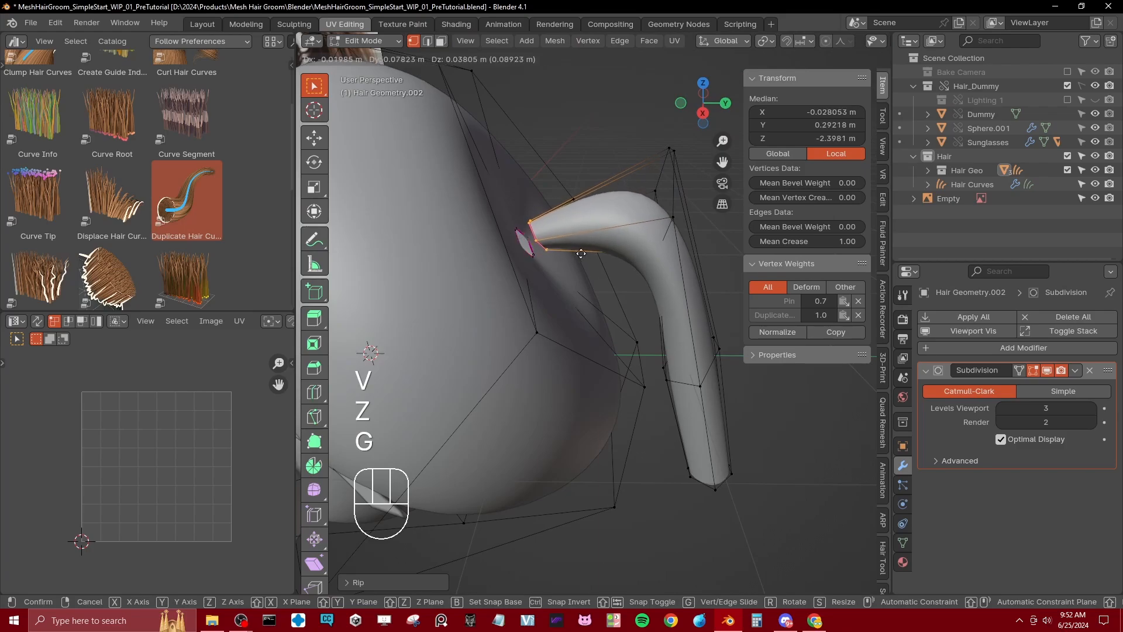
pyautogui.press('Escape')
pyautogui.hotkey('ctrl', 'l')
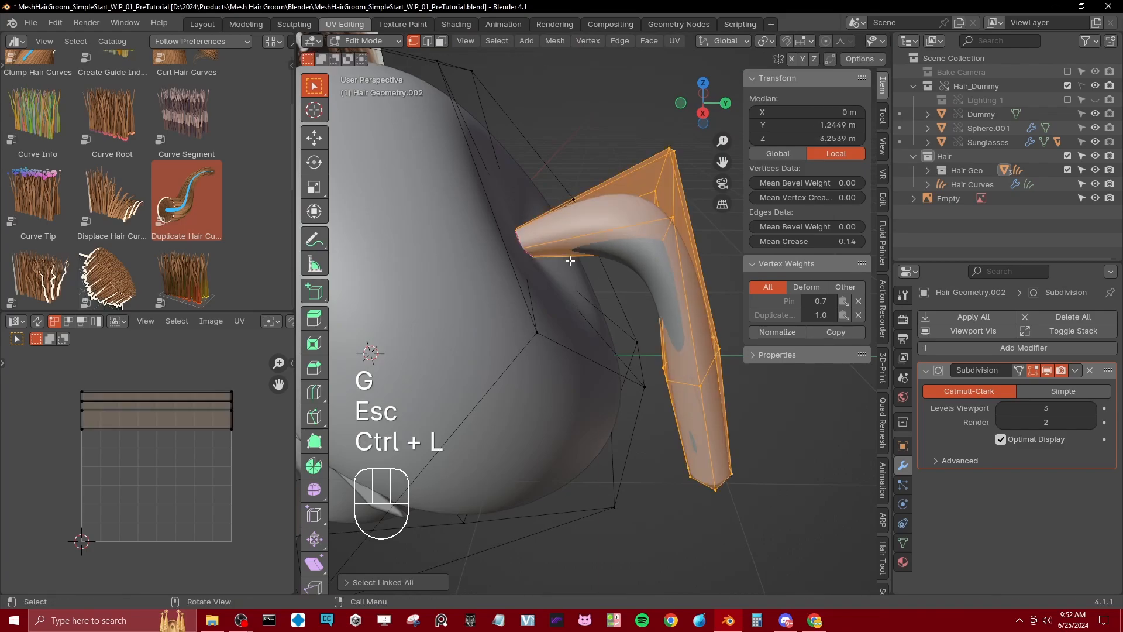
pyautogui.press('p')
pyautogui.click(575, 257)
pyautogui.press('Tab')
pyautogui.press('Tab')
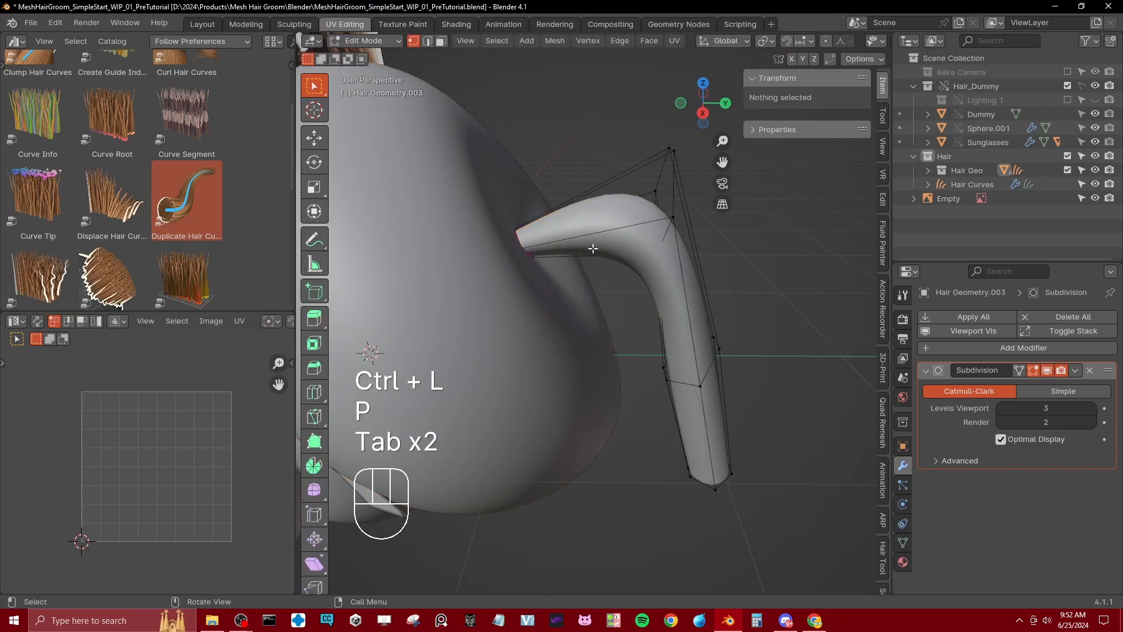
# Step: Assign the ponytail's base ring to the Root vertex group with weight 1.000
pyautogui.press('z')
pyautogui.press('b')
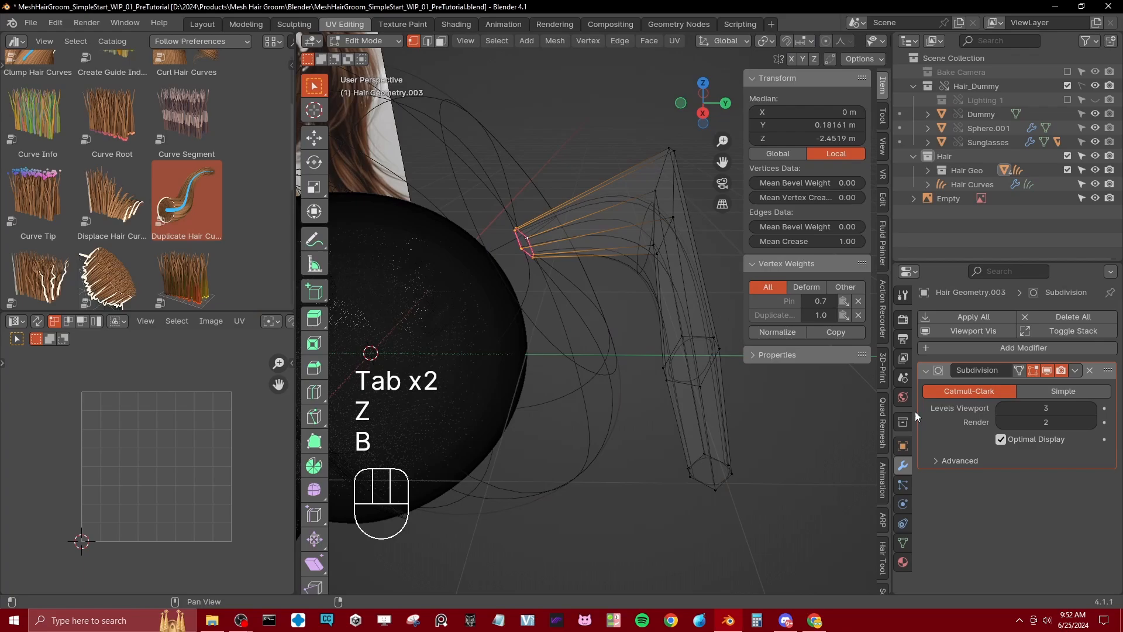
pyautogui.click(903, 541)
pyautogui.click(946, 449)
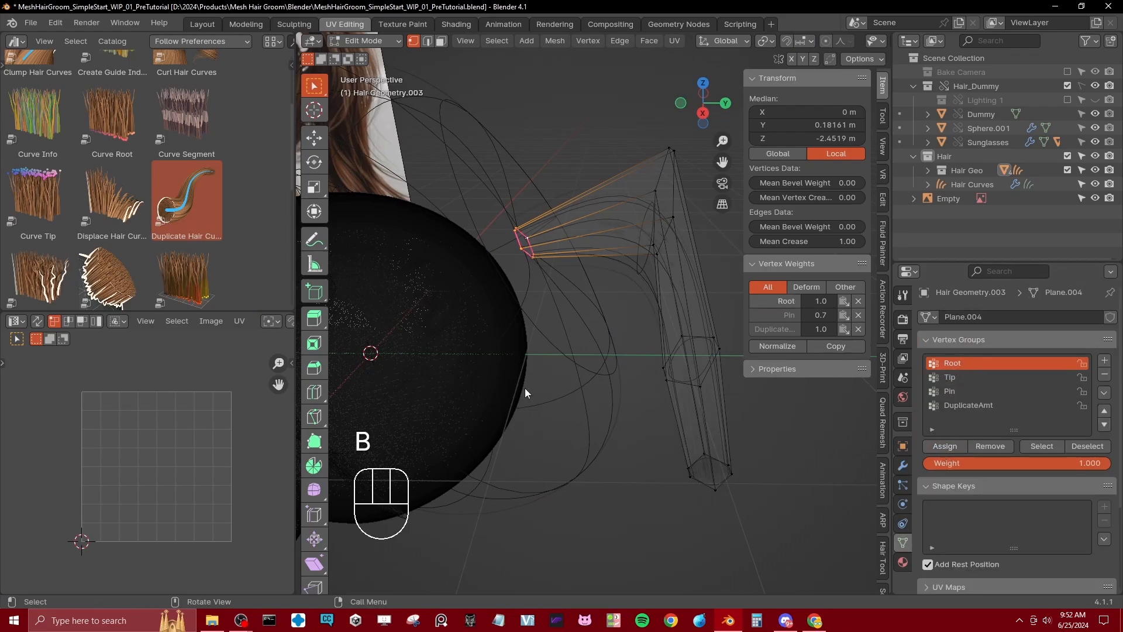
# Step: Assign the main hair mesh's ring at the ponytail joint to the Tip vertex group with weight 1.000
pyautogui.press('Tab')
pyautogui.press('z')
pyautogui.click(619, 390)
pyautogui.press('Tab')
pyautogui.press('z')
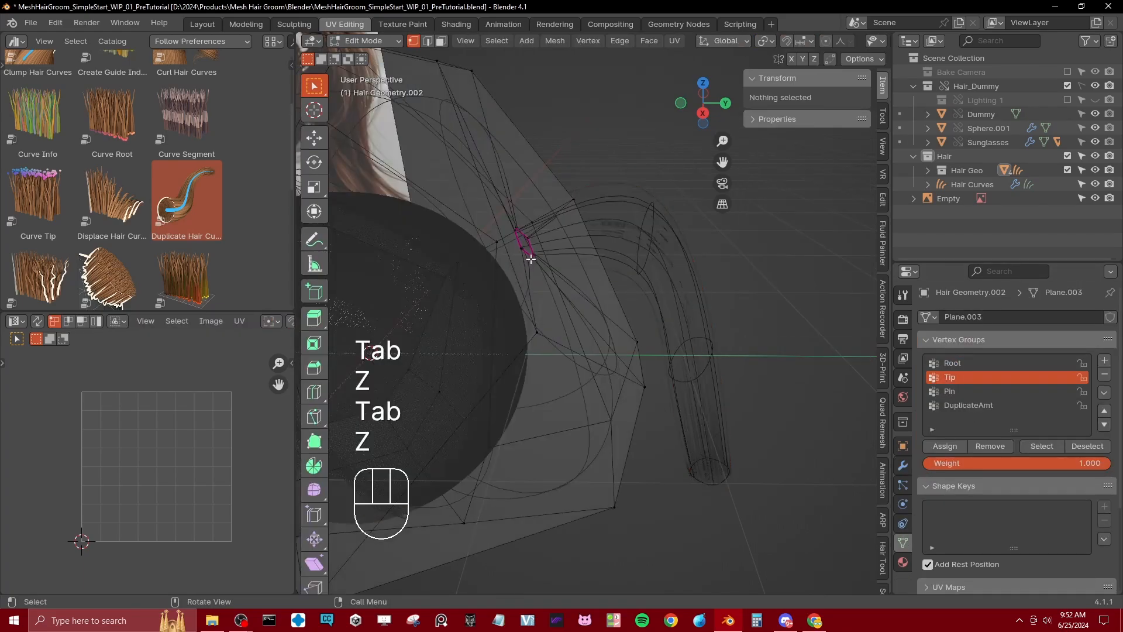
pyautogui.click(529, 259)
pyautogui.press('b')
pyautogui.moveTo(511, 223); pyautogui.dragTo(539, 269)
pyautogui.moveTo(535, 268)
pyautogui.mouseDown(button='middle')
pyautogui.moveTo(506, 298)
pyautogui.moveTo(545, 274)
pyautogui.mouseUp(button='middle')
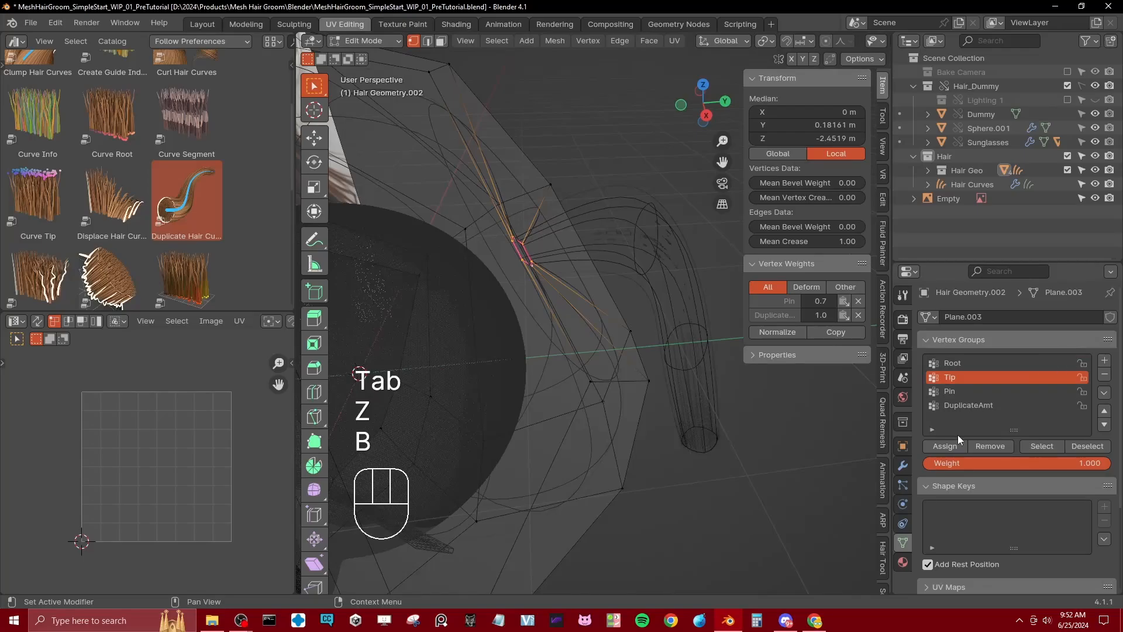
pyautogui.click(945, 445)
pyautogui.press('Tab')
pyautogui.press('z')
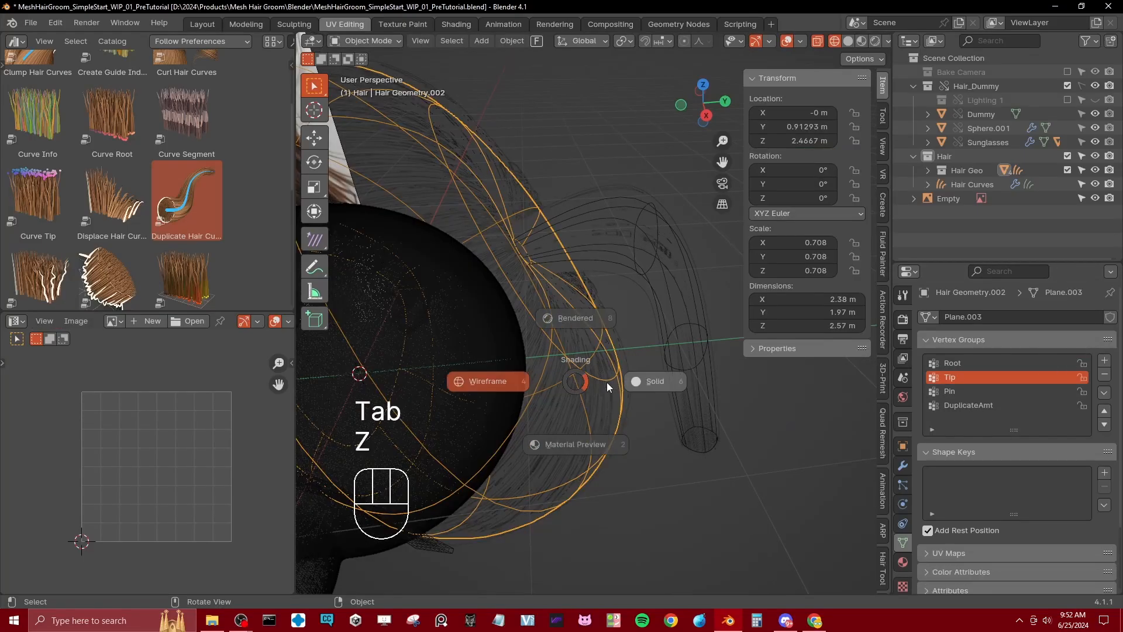
# Step: Edit the ponytail mesh in the right orthographic view, enlarging its upper bend ring and moving it slightly closer to the head
pyautogui.moveTo(599, 327); pyautogui.dragTo(654, 399, button='middle')
pyautogui.click(650, 398)
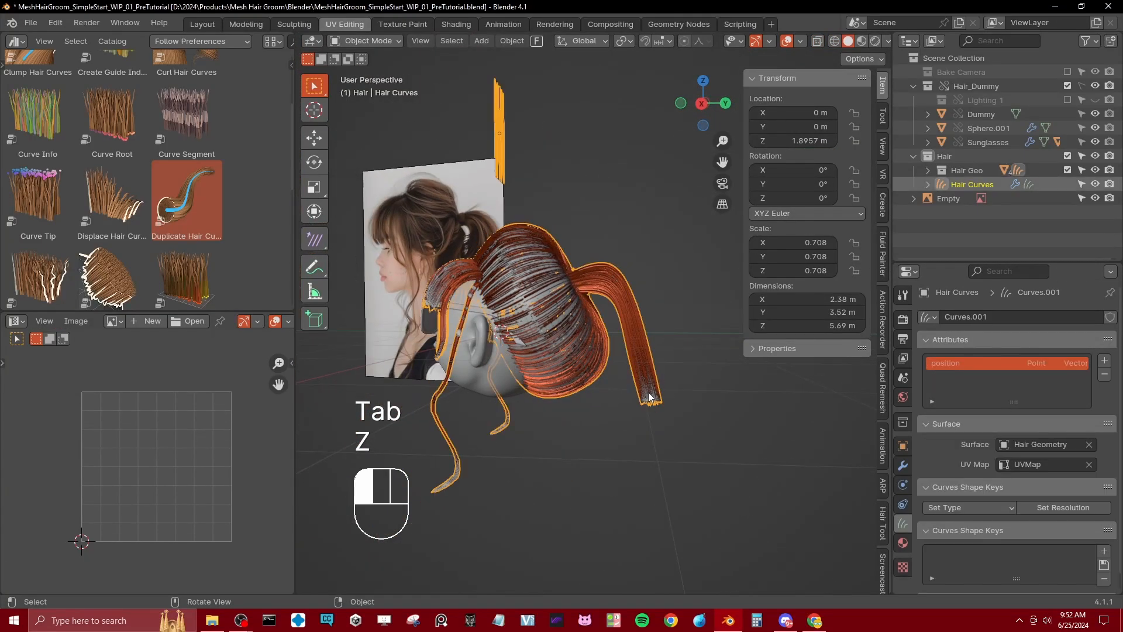
pyautogui.press('KP_3')
pyautogui.press('Tab')
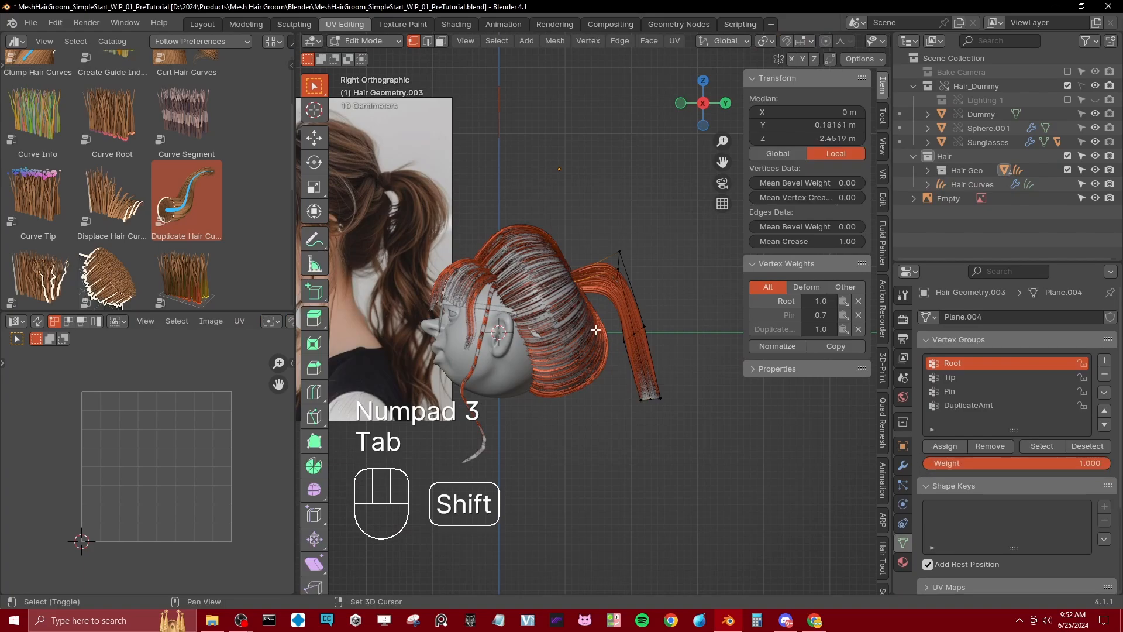
pyautogui.keyDown('shift'); pyautogui.moveTo(615, 313); pyautogui.dragTo(650, 337, button='middle'); pyautogui.keyUp('shift')
pyautogui.press('z')
pyautogui.doubleClick(653, 284)
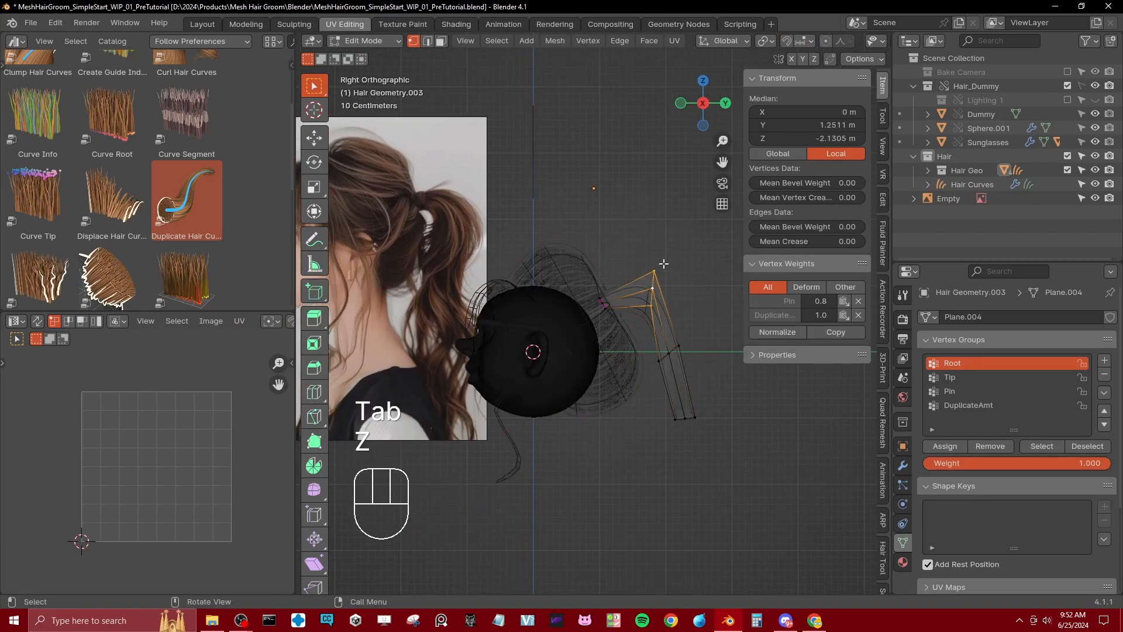
pyautogui.press('s')
pyautogui.click(677, 233)
pyautogui.press('g')
pyautogui.click(670, 342)
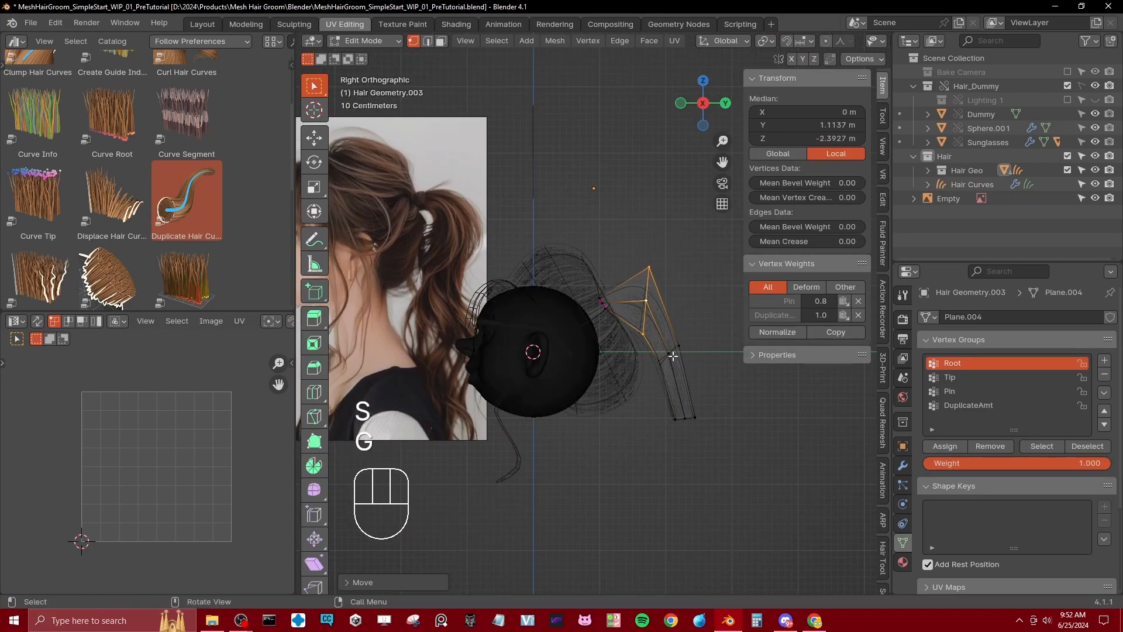
# Step: Rotate, widen and reposition the ponytail's middle ring to give the tail more volume
pyautogui.keyDown('alt'); pyautogui.keyDown('shift'); pyautogui.click(667, 359); pyautogui.keyUp('shift'); pyautogui.keyUp('alt')
pyautogui.press('b')
pyautogui.moveTo(654, 342); pyautogui.dragTo(701, 389)
pyautogui.press('r')
pyautogui.click(696, 325)
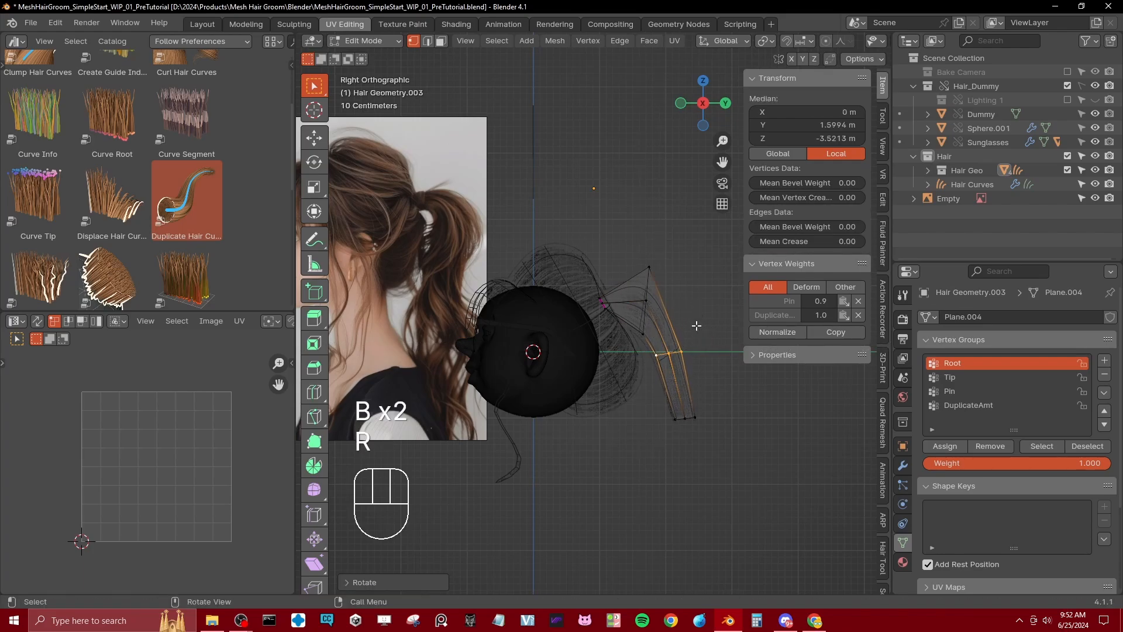
pyautogui.press('g')
pyautogui.click(700, 308)
pyautogui.press('s')
pyautogui.click(691, 387)
pyautogui.press('g')
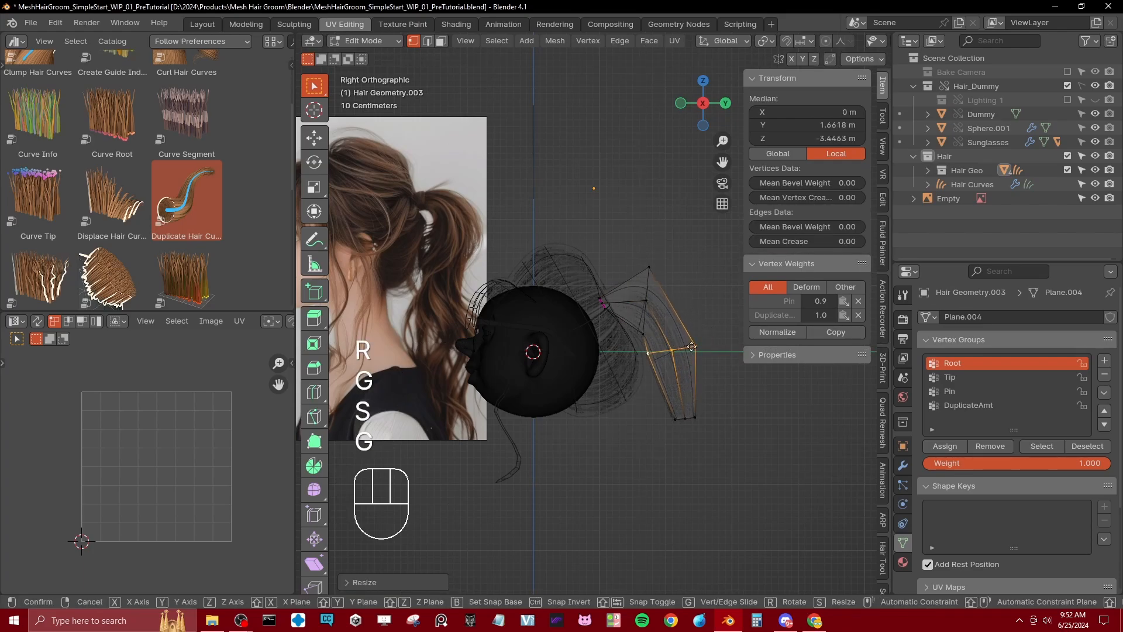
pyautogui.click(690, 388)
# Step: Move the ponytail mesh's end ring well downward to lengthen the tail
pyautogui.click(674, 419)
pyautogui.press('b')
pyautogui.moveTo(654, 400); pyautogui.dragTo(718, 460)
pyautogui.press('g')
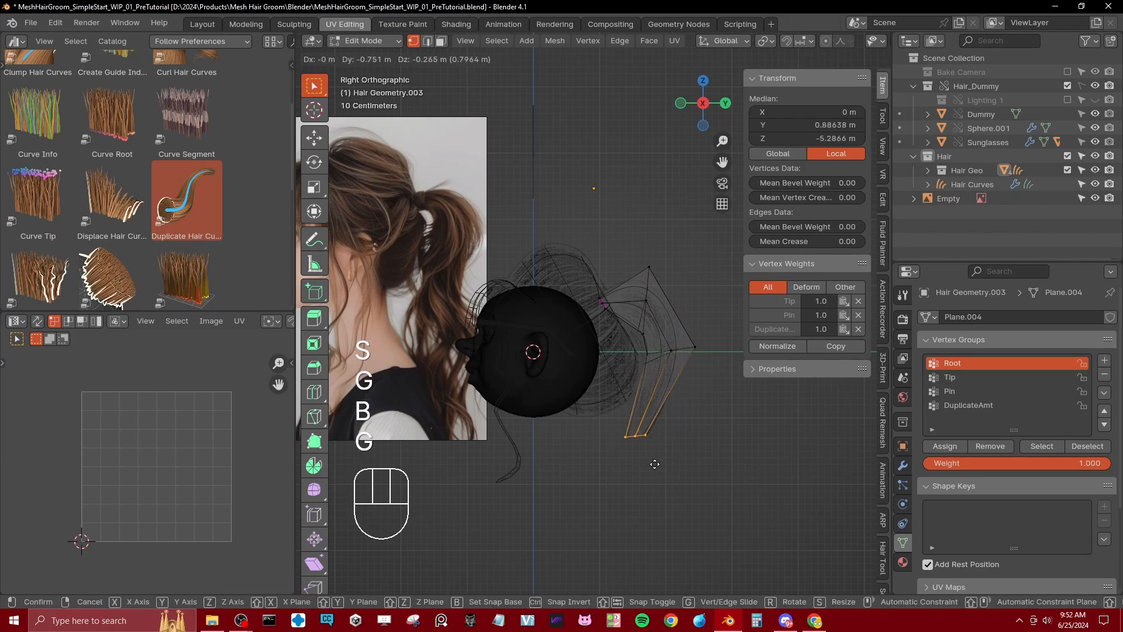
pyautogui.click(655, 462)
pyautogui.click(659, 416)
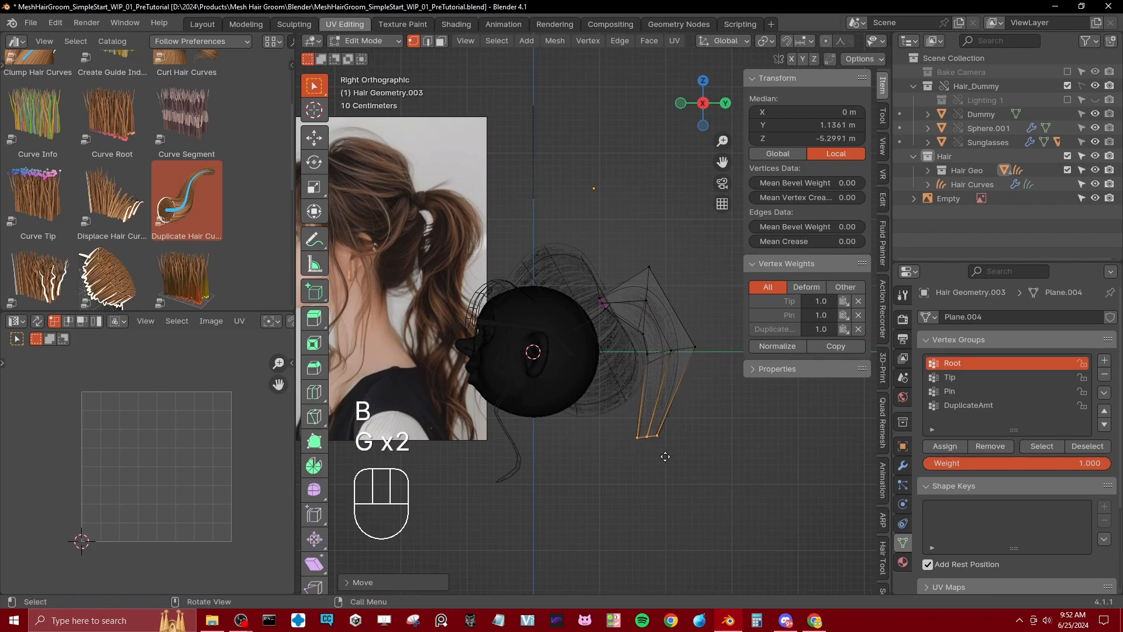
pyautogui.press('e')
pyautogui.click(678, 475)
pyautogui.press('g')
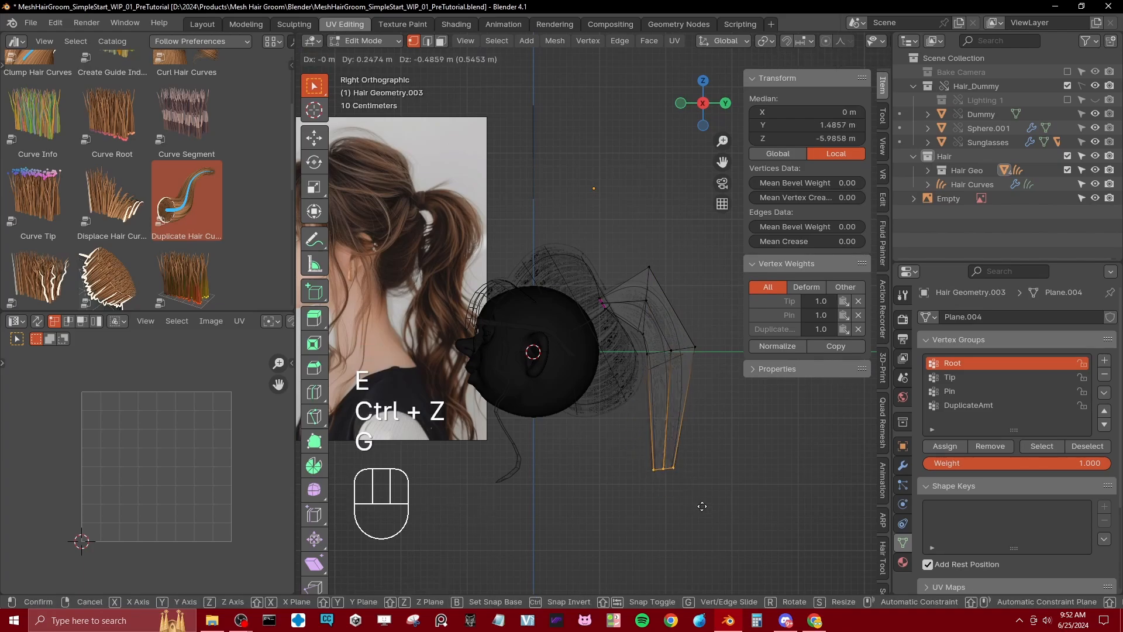
pyautogui.click(705, 508)
# Step: Add an edge loop across the ponytail's lower section, then resize it and shift it toward the head to curve the tail
pyautogui.hotkey('ctrl', 'r')
pyautogui.doubleClick(677, 436)
pyautogui.press('g')
pyautogui.click(641, 428)
pyautogui.press('s')
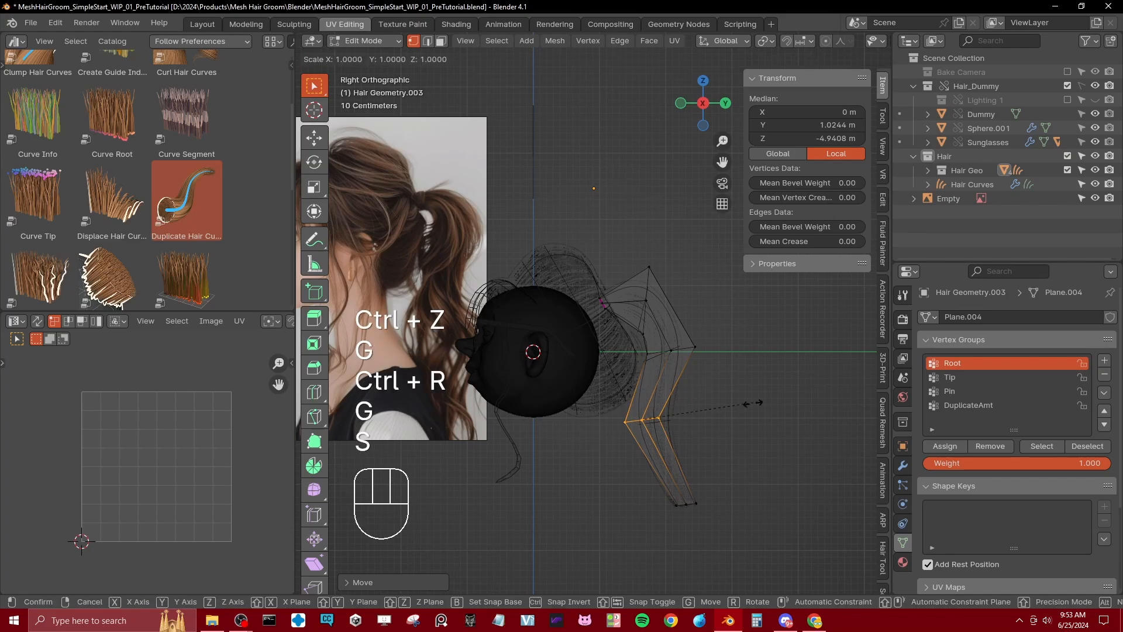
pyautogui.click(718, 407)
pyautogui.press('g')
pyautogui.click(719, 417)
# Step: Switch to solid shading and hide the Hair Geo collection to inspect the generated hair curves around the head
pyautogui.press('z')
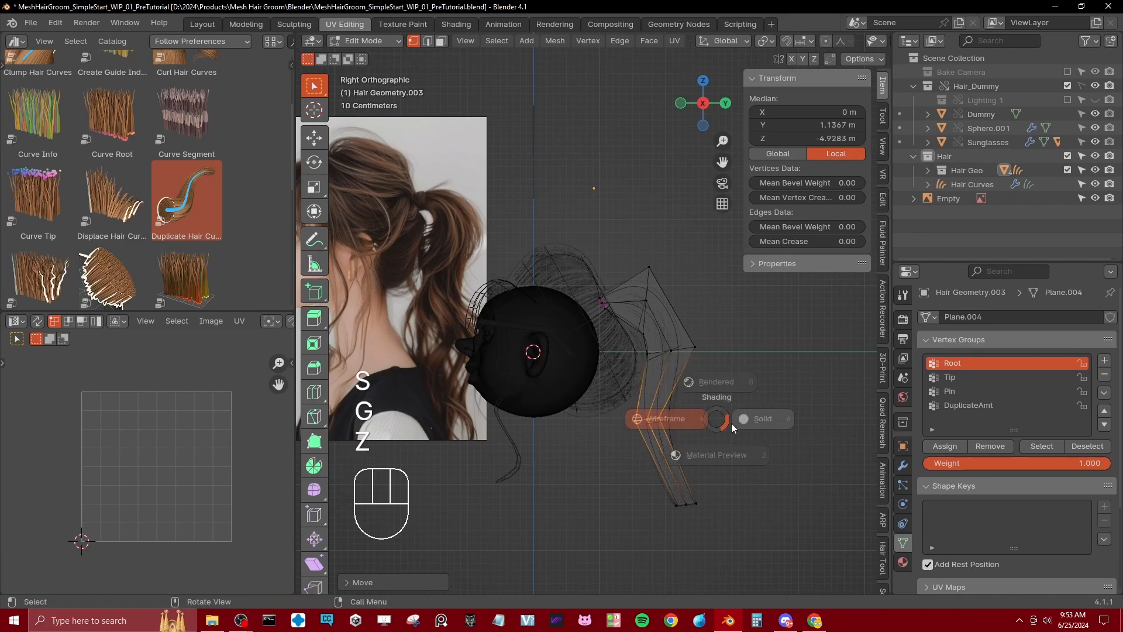
pyautogui.click(750, 424)
pyautogui.moveTo(744, 423)
pyautogui.mouseDown(button='middle')
pyautogui.moveTo(634, 442)
pyautogui.moveTo(627, 426)
pyautogui.moveTo(737, 416)
pyautogui.moveTo(602, 427)
pyautogui.moveTo(649, 445)
pyautogui.mouseUp(button='middle')
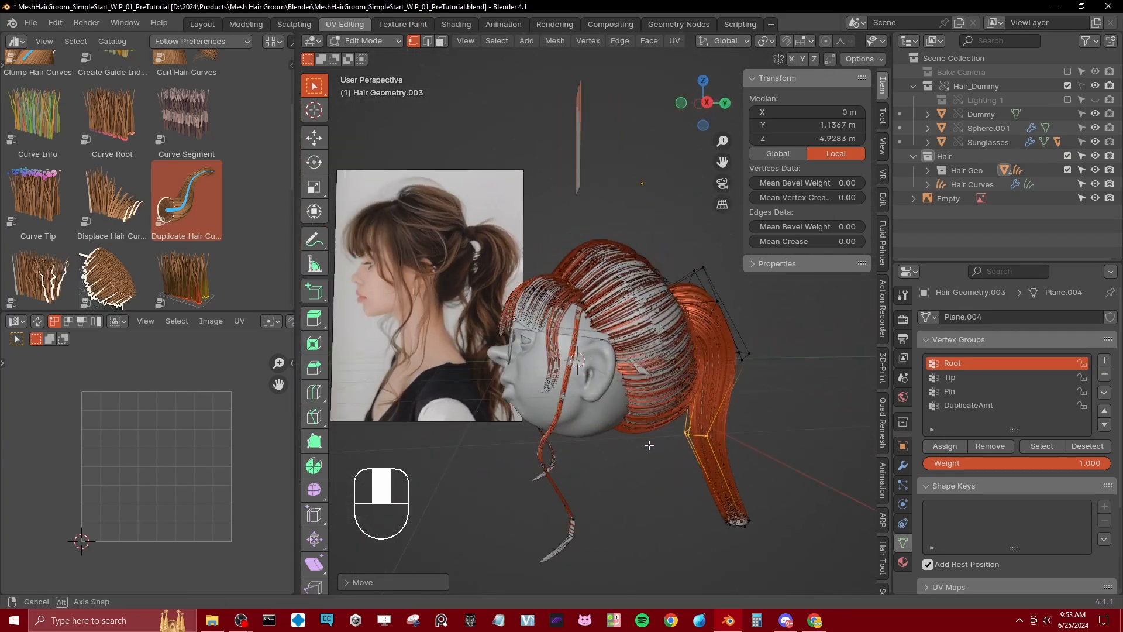
pyautogui.click(1068, 170)
pyautogui.moveTo(494, 479); pyautogui.dragTo(630, 372, button='middle')
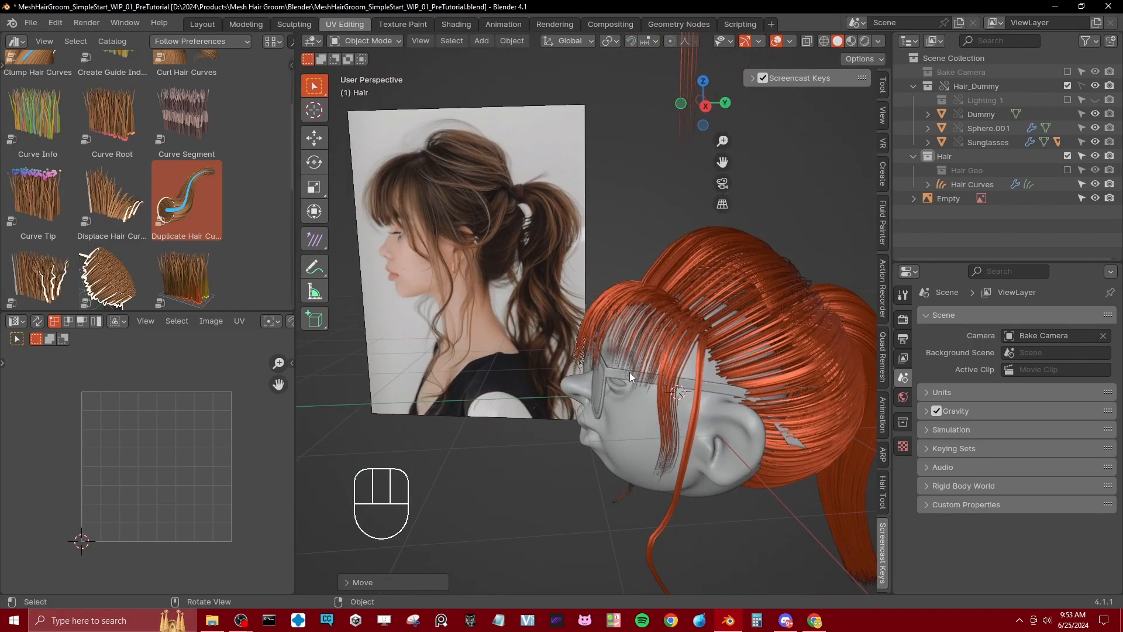
# Step: Show the Hair Geo collection again and open the fringe mesh for editing in wireframe from the right orthographic view
pyautogui.press('KP_3')
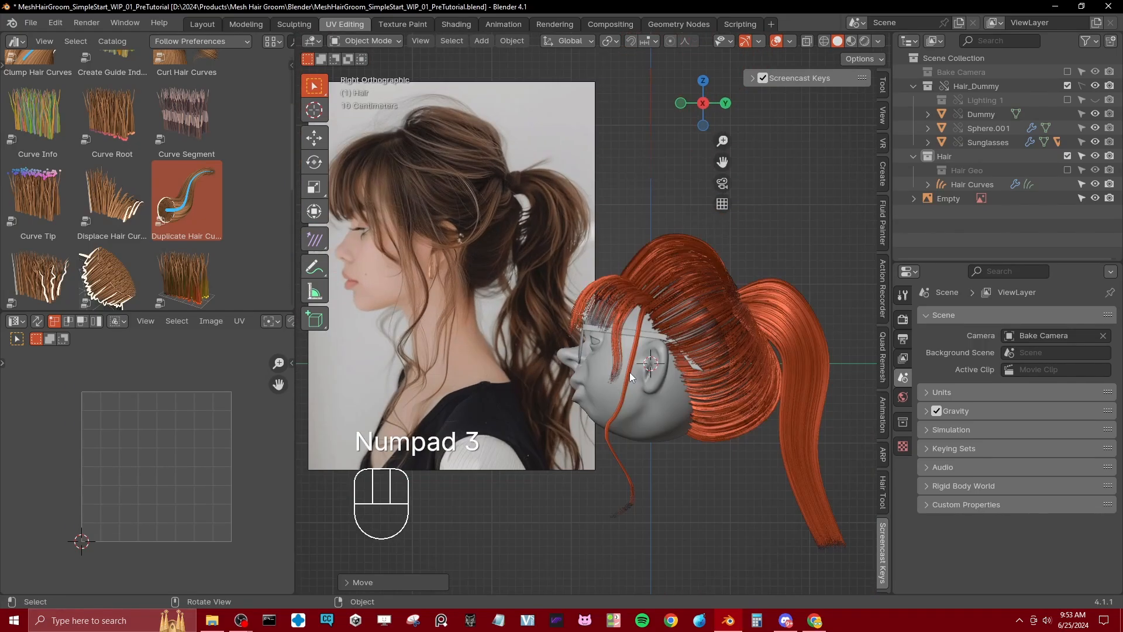
pyautogui.click(1068, 170)
pyautogui.scroll(1, 618, 298)
pyautogui.click(612, 304)
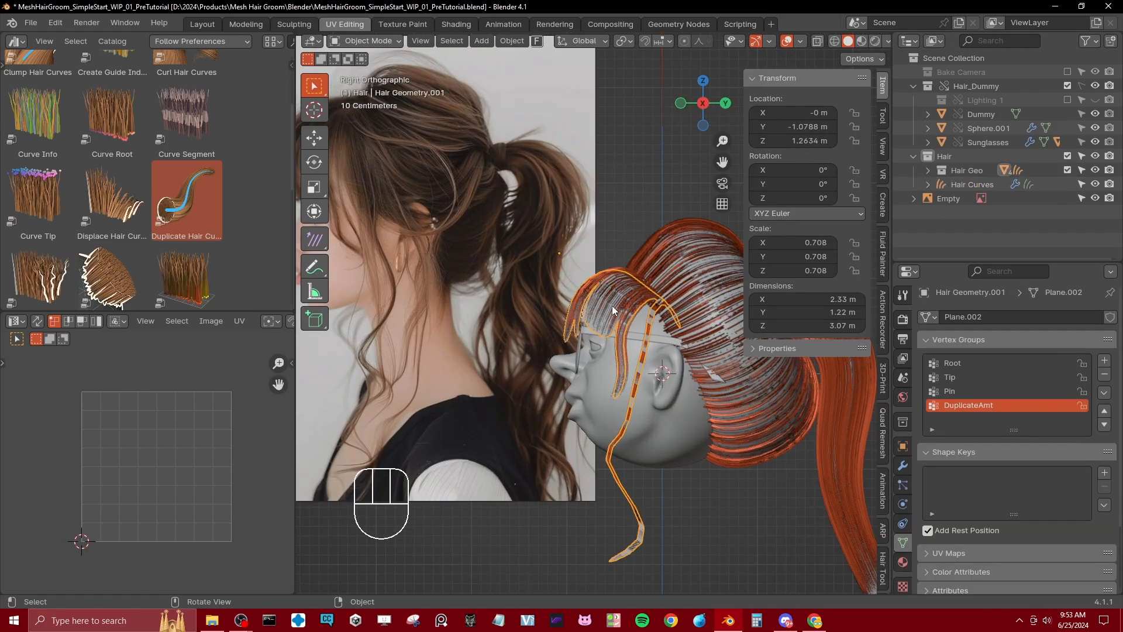
pyautogui.press('Tab')
pyautogui.scroll(3, 612, 305)
pyautogui.press('z')
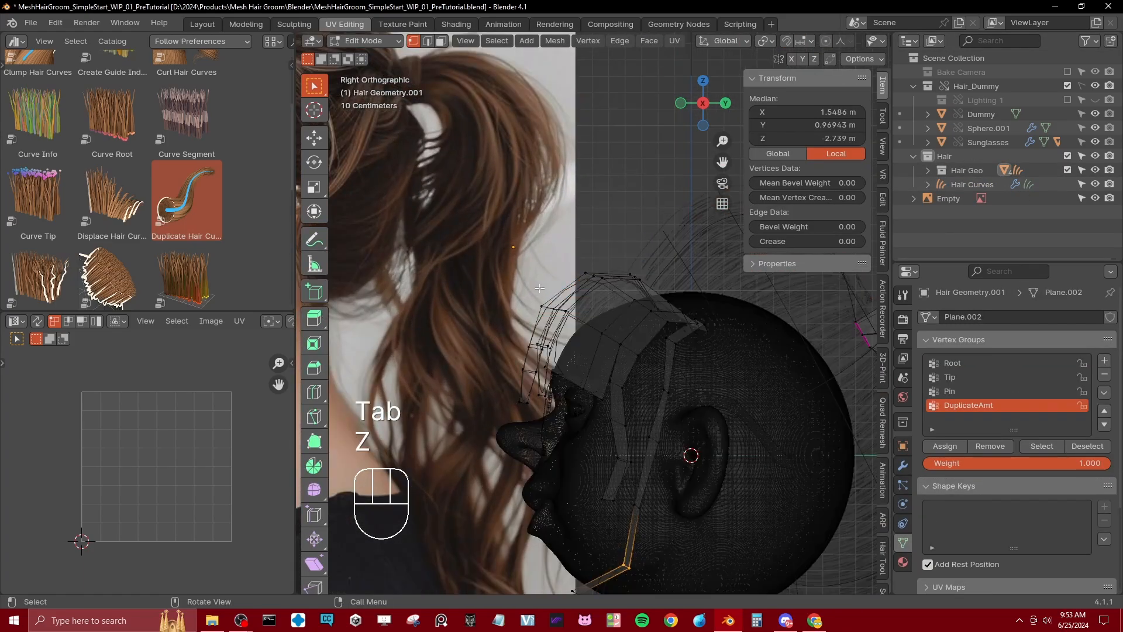
# Step: Move the fringe's middle row of vertices forward and slightly down with proportional editing enabled
pyautogui.click(552, 309)
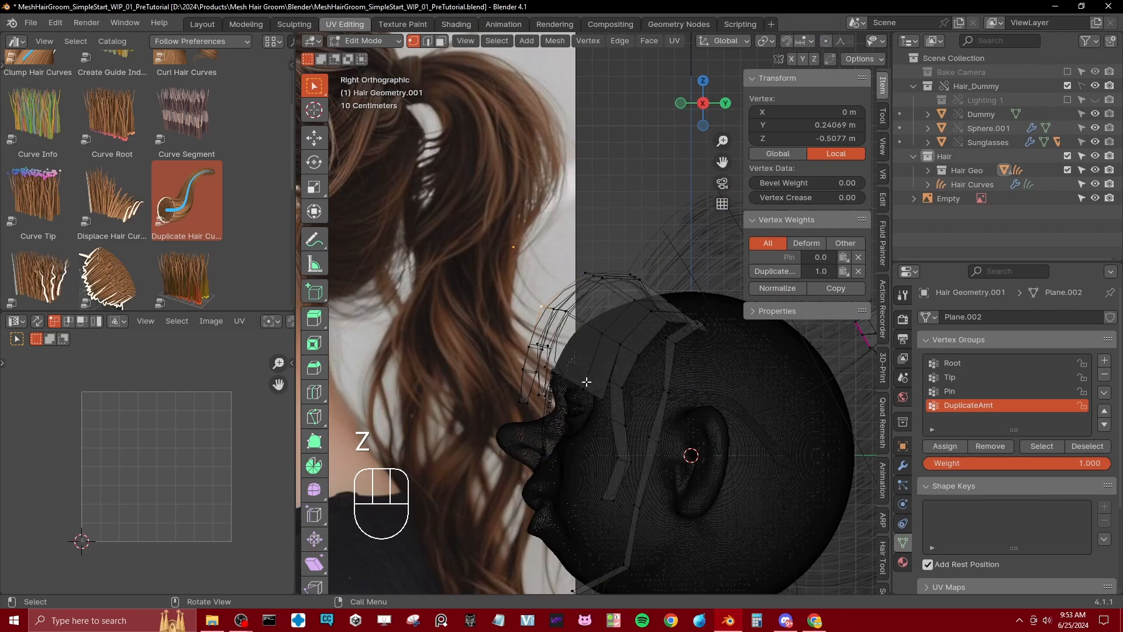
pyautogui.press('b')
pyautogui.moveTo(535, 294); pyautogui.dragTo(628, 353)
pyautogui.press('b')
pyautogui.press('b')
pyautogui.moveTo(618, 325); pyautogui.dragTo(647, 370)
pyautogui.press('o')
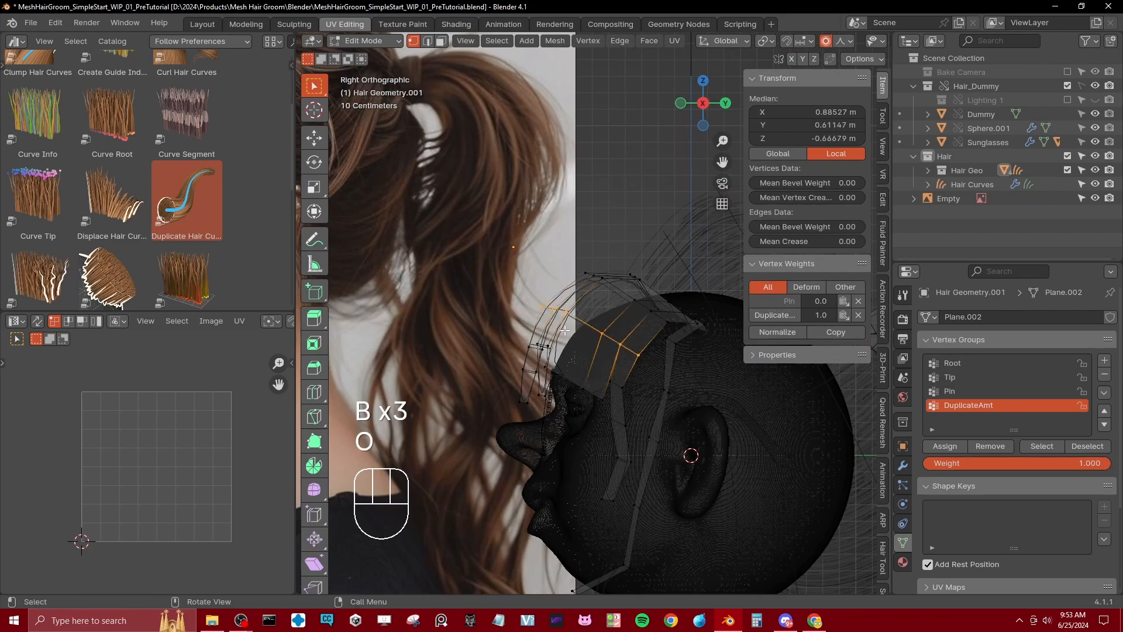
pyautogui.press('g')
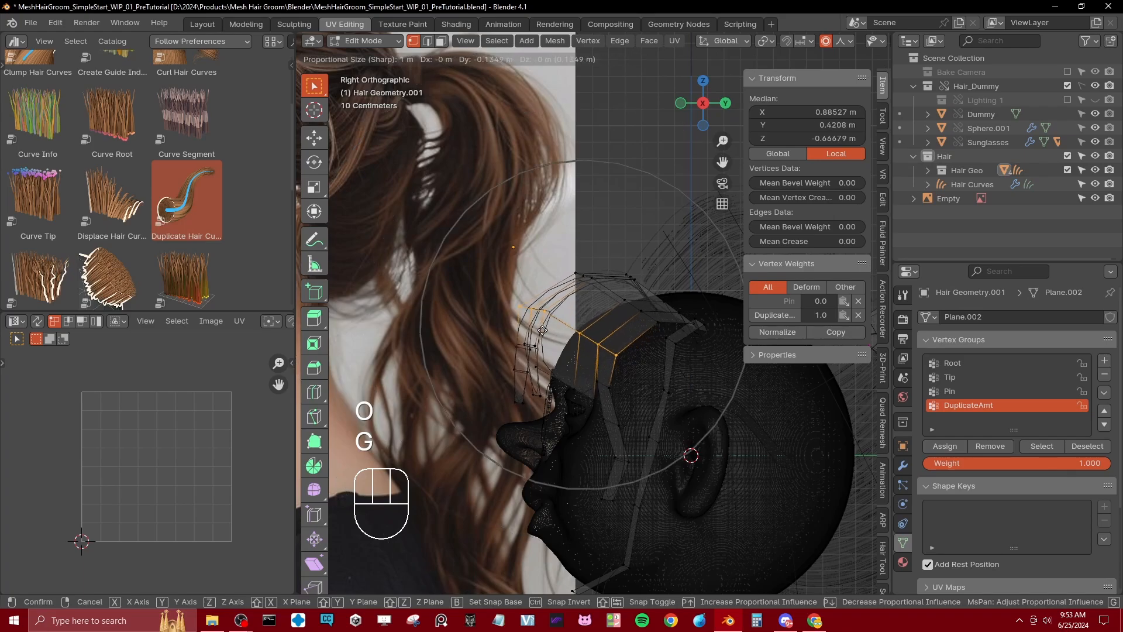
pyautogui.click(571, 332)
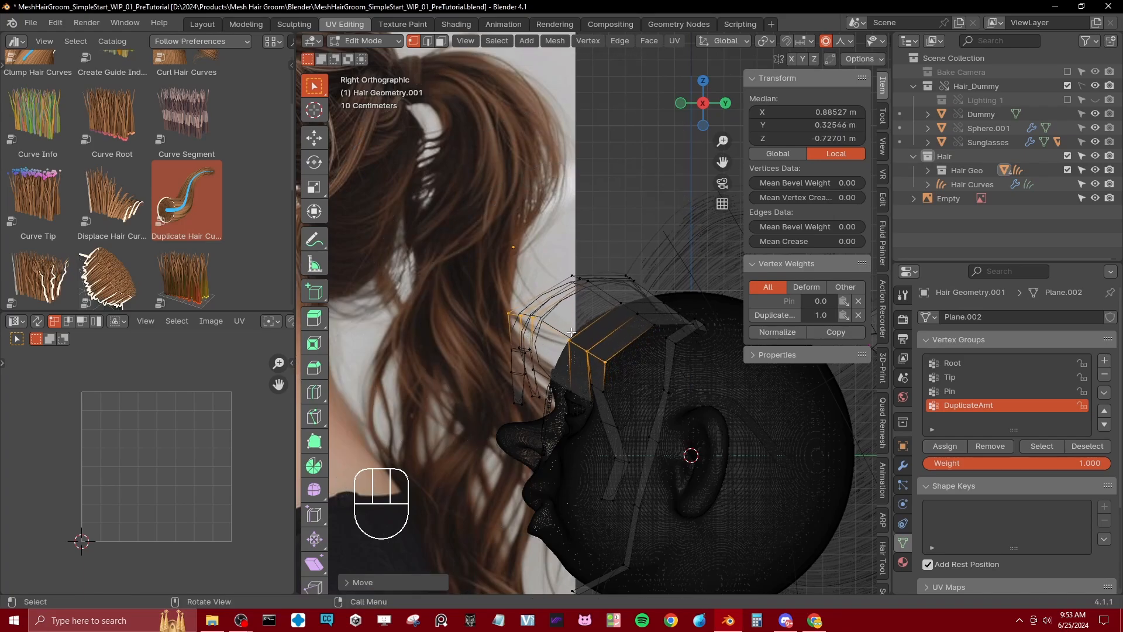
# Step: Return to Object Mode with solid shading and hide the Hair Geo collection to check the reshaped fringe against the reference
pyautogui.press('Tab')
pyautogui.press('z')
pyautogui.click(685, 352)
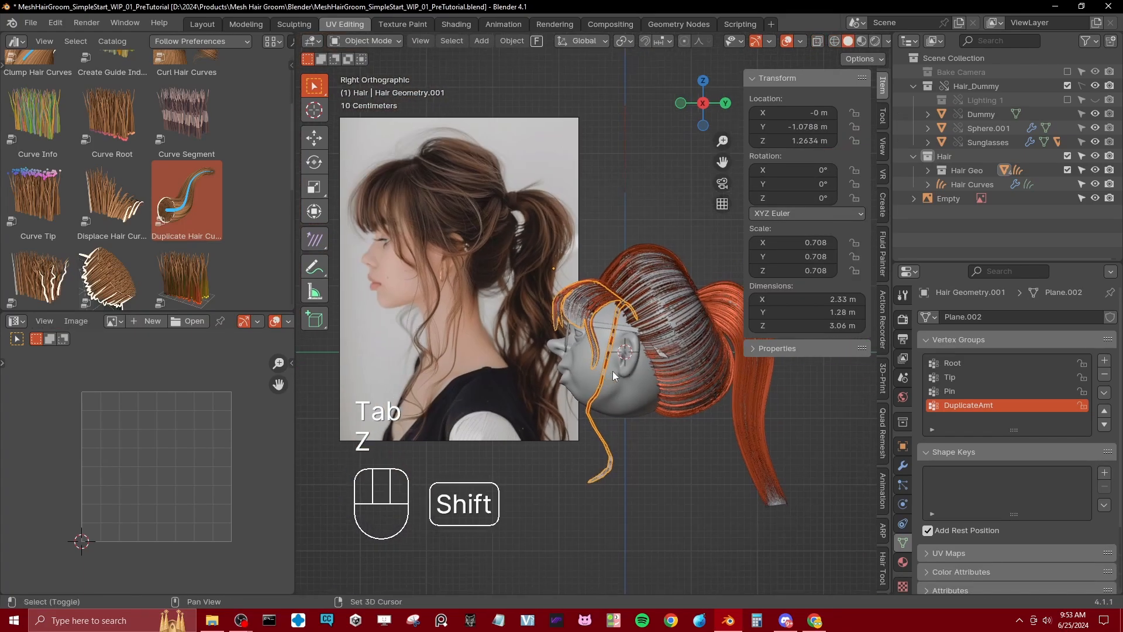
pyautogui.keyDown('shift'); pyautogui.moveTo(615, 363); pyautogui.dragTo(594, 359, button='middle'); pyautogui.keyUp('shift')
pyautogui.click(1068, 170)
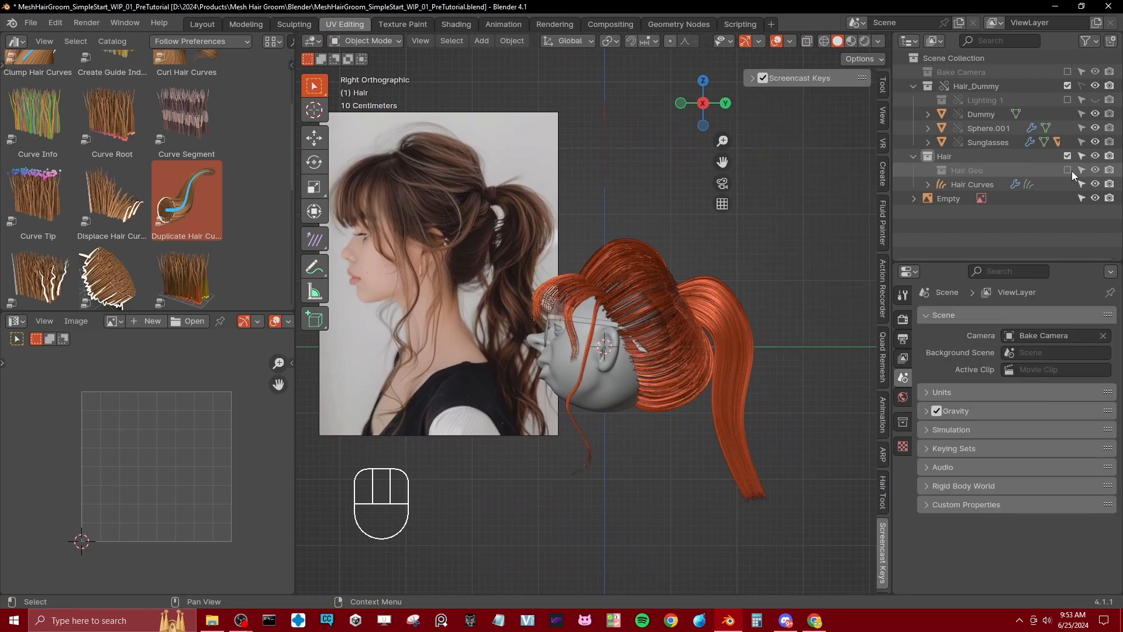
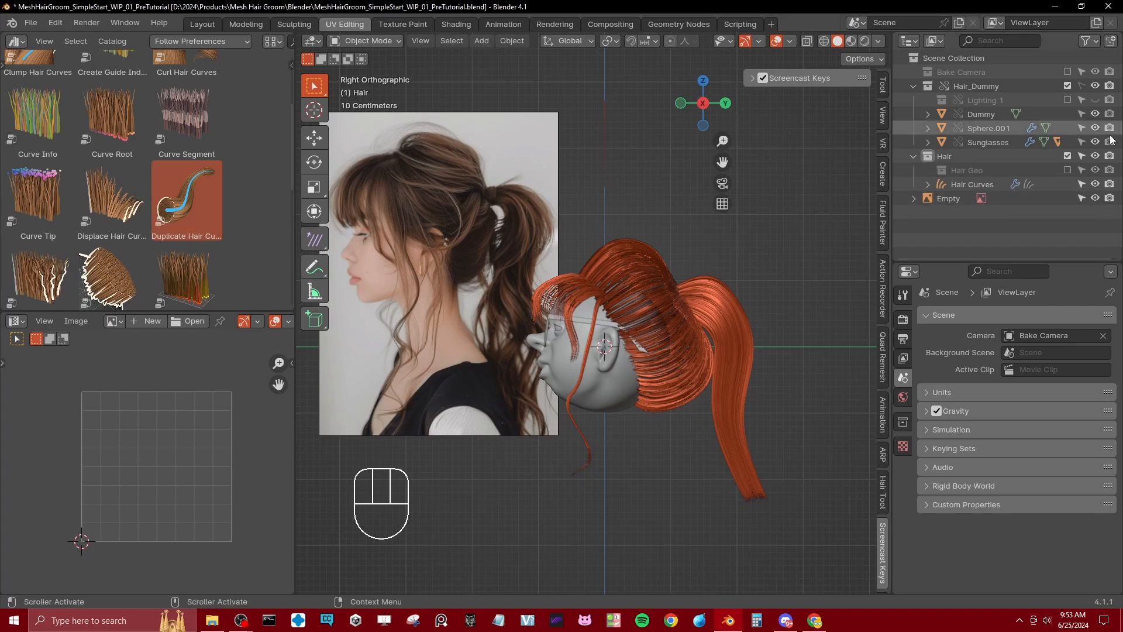
# Step: Show the Hair Geo collection again and open the ponytail mesh for editing with the selection tool active
pyautogui.click(1068, 170)
pyautogui.moveTo(862, 267)
pyautogui.mouseDown(button='middle')
pyautogui.moveTo(576, 370)
pyautogui.moveTo(493, 299)
pyautogui.moveTo(416, 316)
pyautogui.mouseUp(button='middle')
pyautogui.click(314, 267)
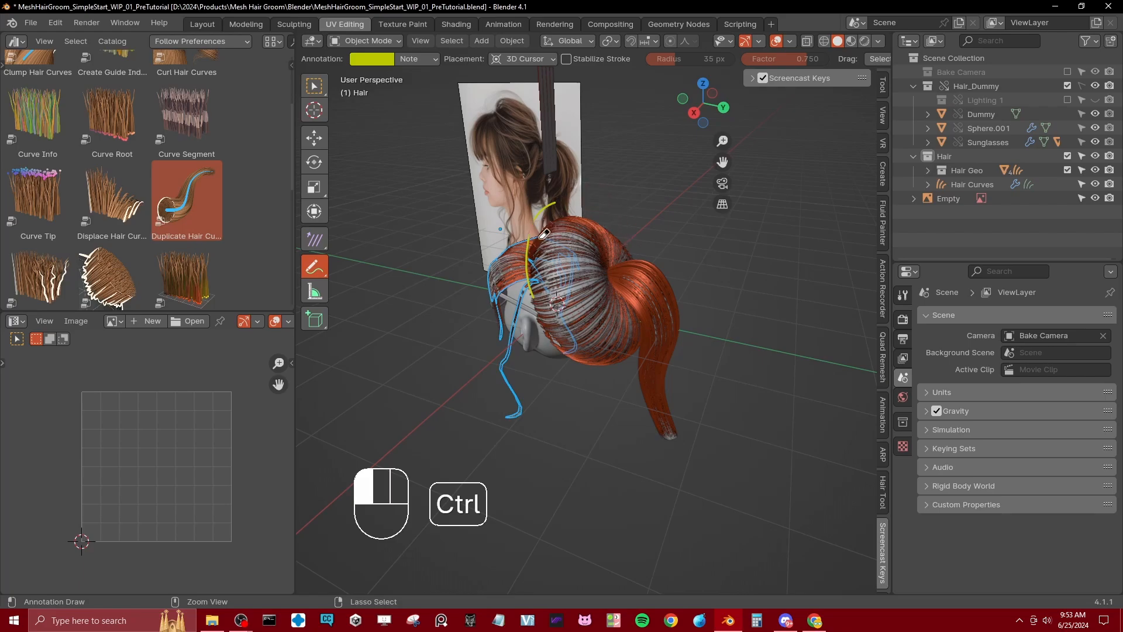
pyautogui.press('w')
pyautogui.scroll(5, 664, 373)
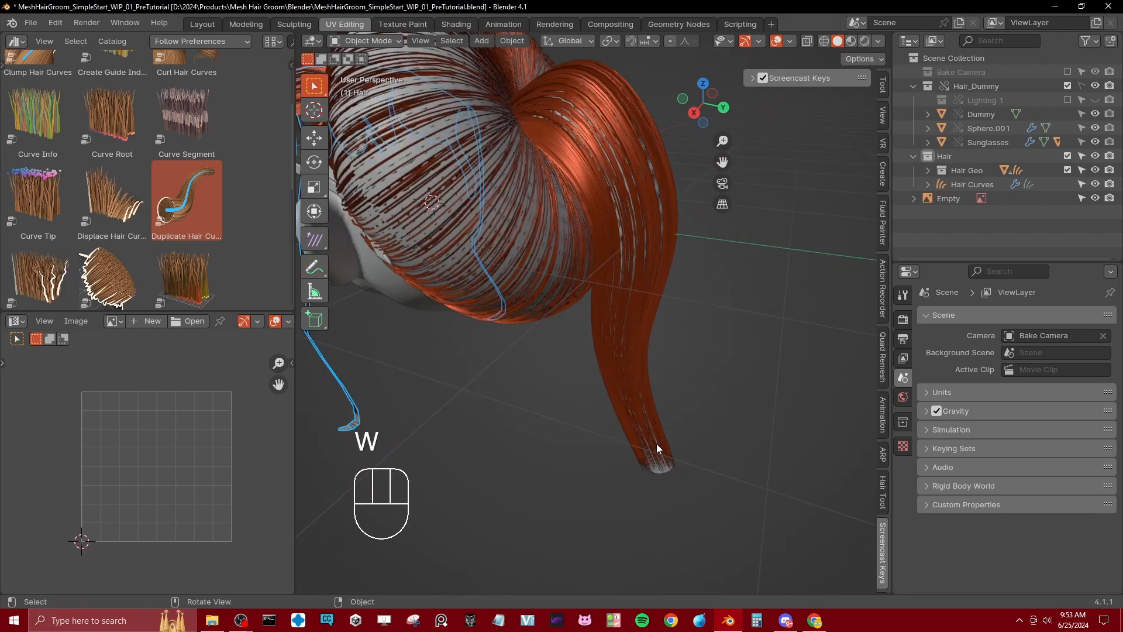
pyautogui.click(662, 472)
pyautogui.click(662, 472)
pyautogui.press('Tab')
# Step: Rip the lower ponytail mesh open along two of its lengthwise edges, leaving the ripped vertices in place
pyautogui.moveTo(649, 376); pyautogui.dragTo(613, 240, button='middle')
pyautogui.moveTo(616, 330); pyautogui.dragTo(608, 359, button='middle')
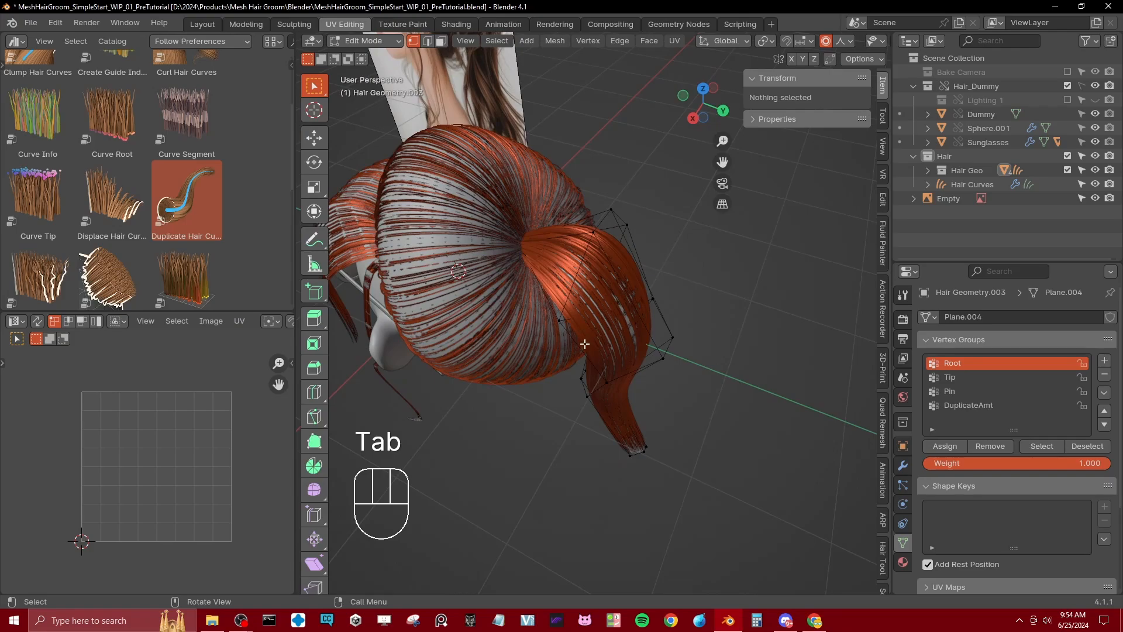
pyautogui.click(584, 358)
pyautogui.click(600, 372)
pyautogui.keyDown('alt'); pyautogui.keyDown('shift'); pyautogui.click(600, 372); pyautogui.keyUp('shift'); pyautogui.keyUp('alt')
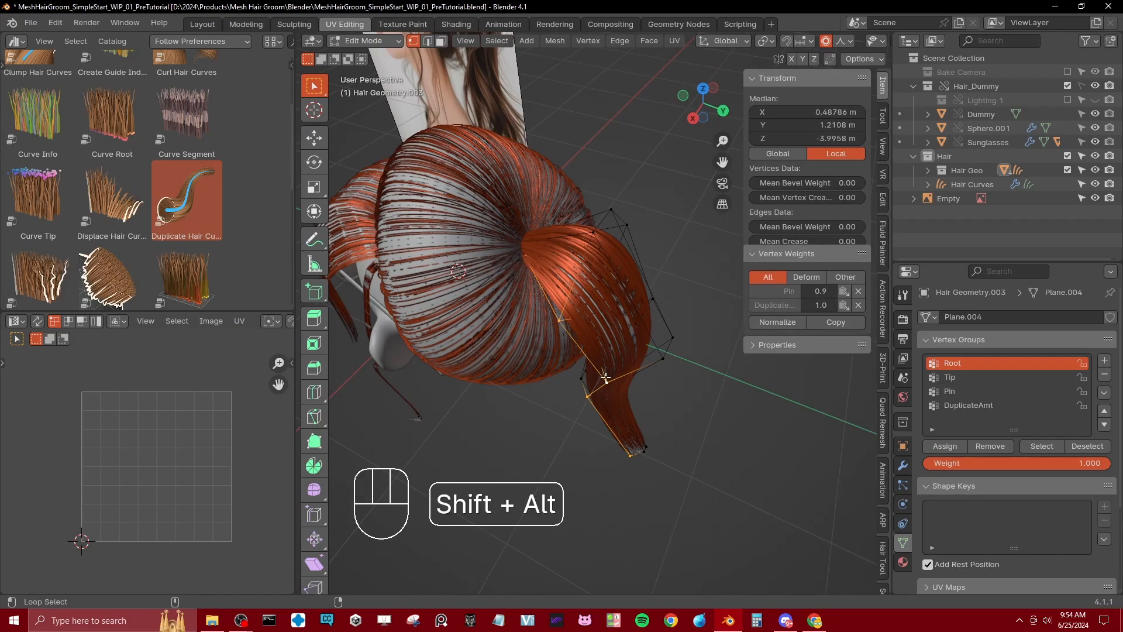
pyautogui.moveTo(600, 372); pyautogui.dragTo(636, 288, button='middle')
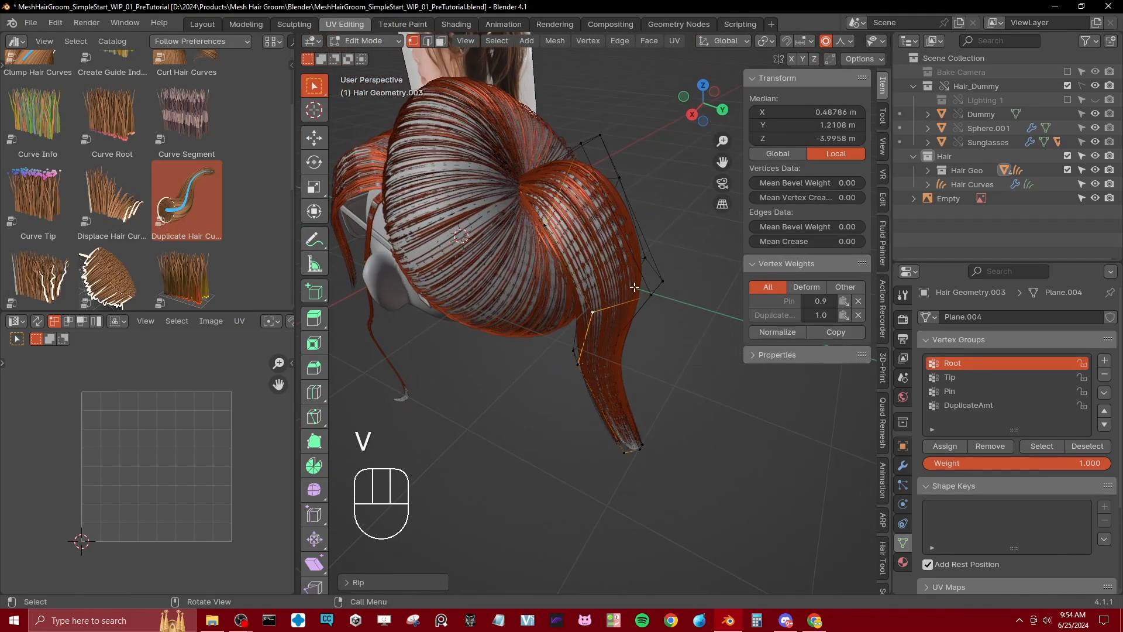
pyautogui.click(646, 286)
pyautogui.keyDown('alt'); pyautogui.keyDown('shift'); pyautogui.click(646, 286); pyautogui.keyUp('shift'); pyautogui.keyUp('alt')
pyautogui.press('v')
pyautogui.rightClick(672, 339)
# Step: Rip the two remaining lengthwise edges around the back of the ponytail to divide its lower half into separate strands
pyautogui.moveTo(672, 338); pyautogui.dragTo(493, 332, button='middle')
pyautogui.click(493, 335)
pyautogui.keyDown('alt'); pyautogui.keyDown('shift'); pyautogui.click(493, 334); pyautogui.keyUp('shift'); pyautogui.keyUp('alt')
pyautogui.press('v')
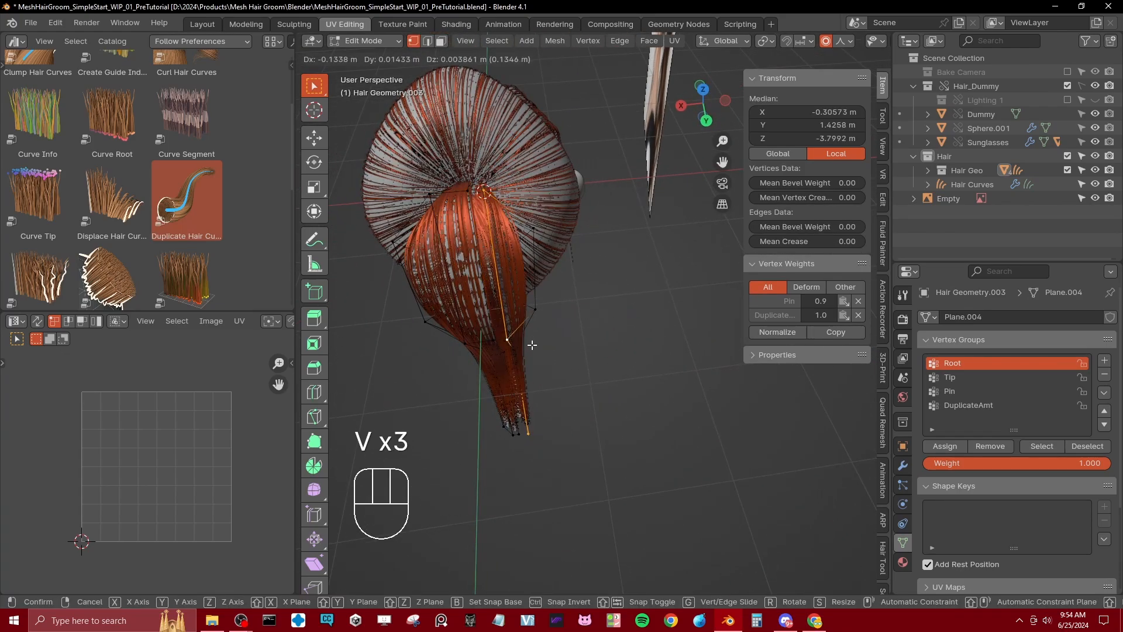
pyautogui.rightClick(532, 345)
pyautogui.click(531, 301)
pyautogui.keyDown('alt'); pyautogui.keyDown('shift'); pyautogui.click(534, 303); pyautogui.keyUp('shift'); pyautogui.keyUp('alt')
pyautogui.press('v')
pyautogui.rightClick(515, 355)
# Step: Move two of the split tip vertices apart to begin spreading the ends of the ponytail strands
pyautogui.moveTo(510, 358); pyautogui.dragTo(646, 360, button='middle')
pyautogui.click(600, 431)
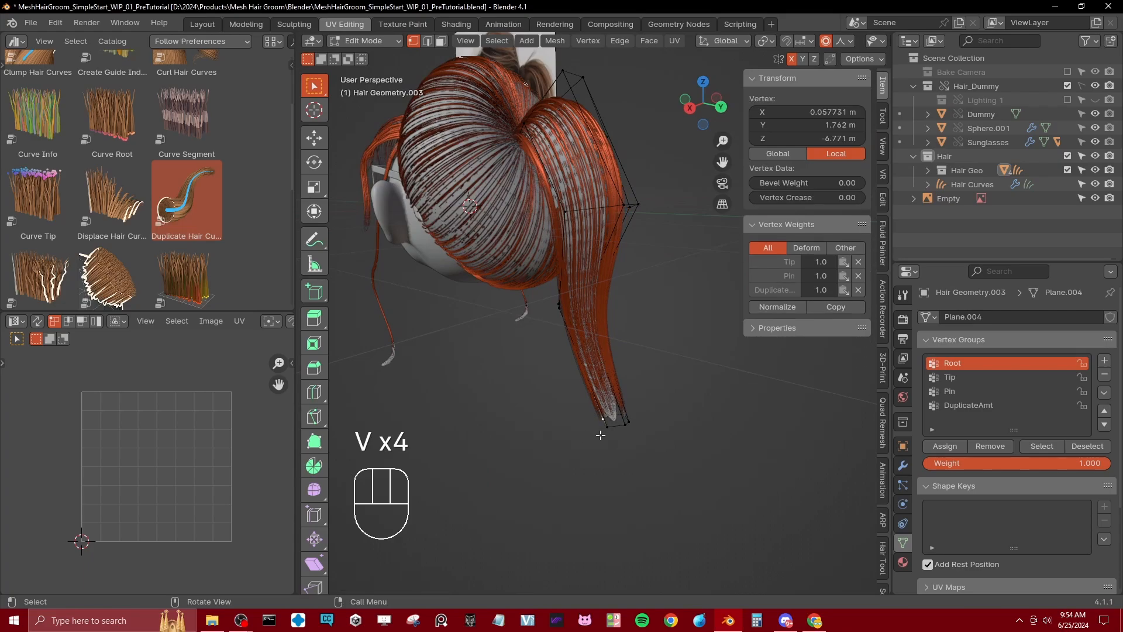
pyautogui.press('g')
pyautogui.moveTo(600, 433); pyautogui.dragTo(637, 428, button='middle')
pyautogui.click(562, 446)
pyautogui.click(650, 425)
pyautogui.press('g')
pyautogui.click(640, 433)
# Step: Pull the middle strand tips on both sides of the ponytail farther down with proportional editing
pyautogui.click(664, 428)
pyautogui.press('g')
pyautogui.click(686, 459)
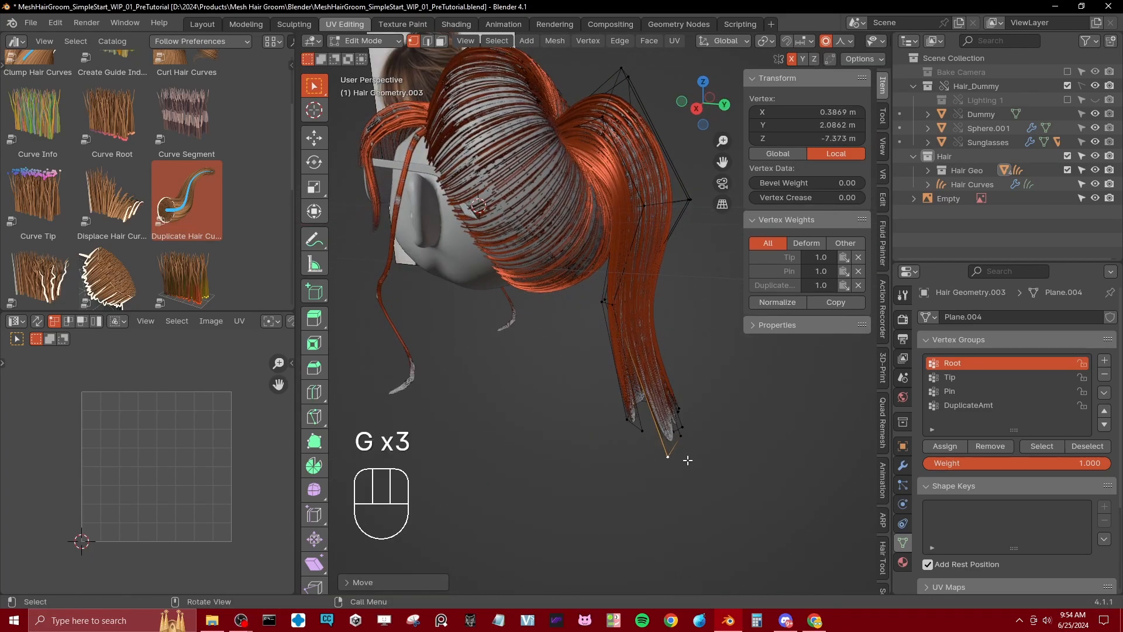
pyautogui.moveTo(687, 459); pyautogui.dragTo(648, 454, button='middle')
pyautogui.click(634, 452)
pyautogui.press('g')
pyautogui.click(627, 461)
pyautogui.click(640, 442)
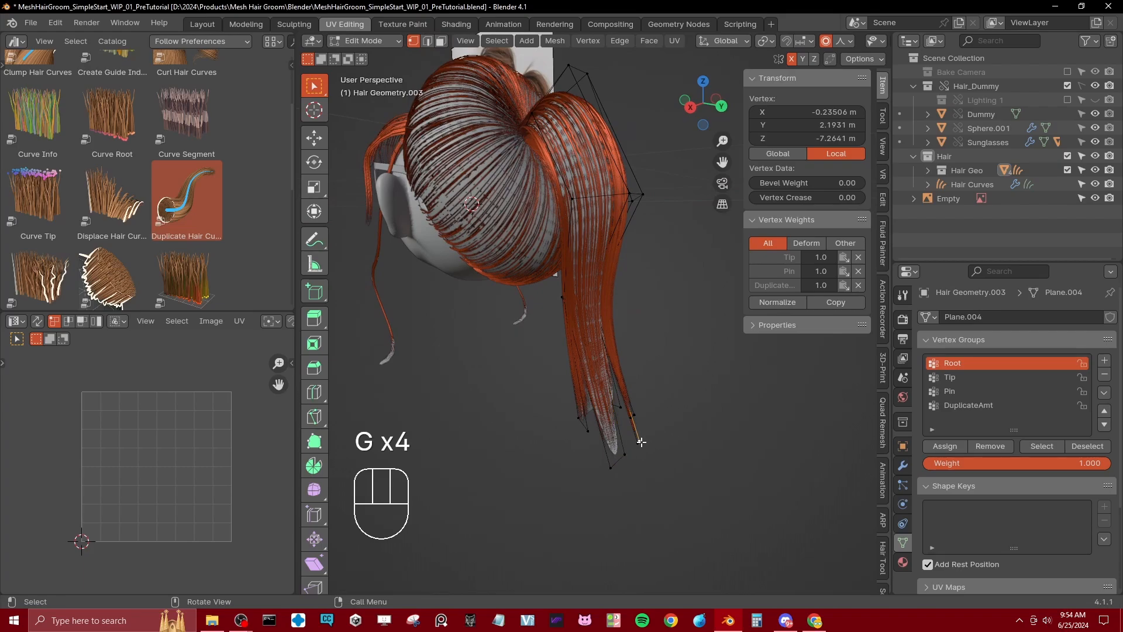
# Step: From the right orthographic view, turn off proportional editing, add a loop cut across the front strand's lower section and reposition it
pyautogui.press('KP_3')
pyautogui.keyDown('shift'); pyautogui.moveTo(629, 426); pyautogui.dragTo(619, 436, button='middle'); pyautogui.keyUp('shift')
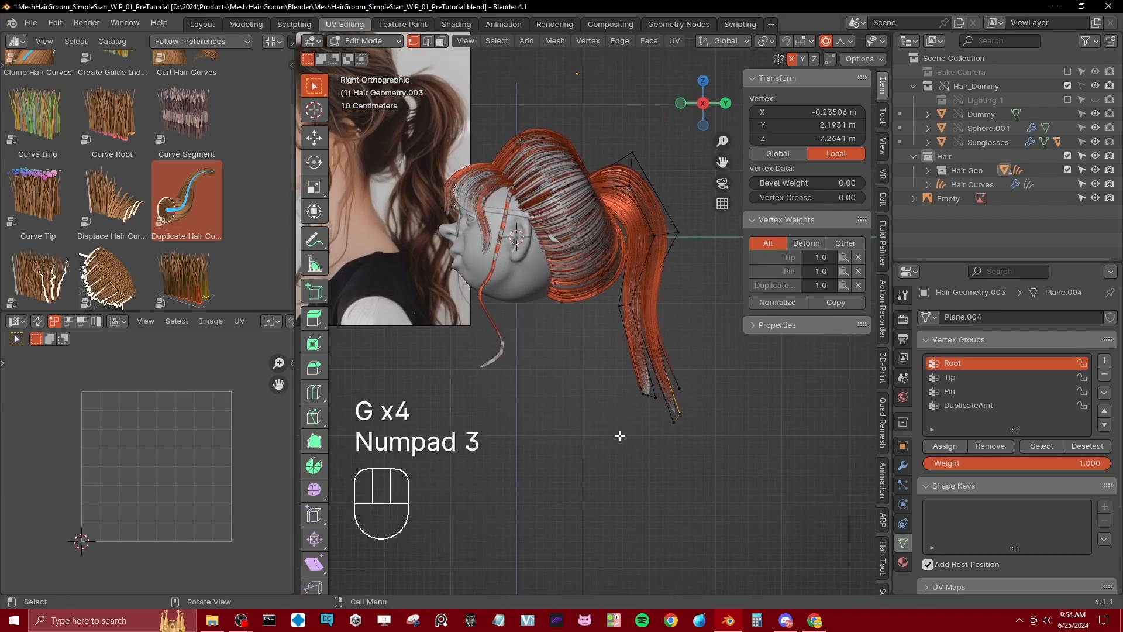
pyautogui.press('o')
pyautogui.scroll(1, 668, 422)
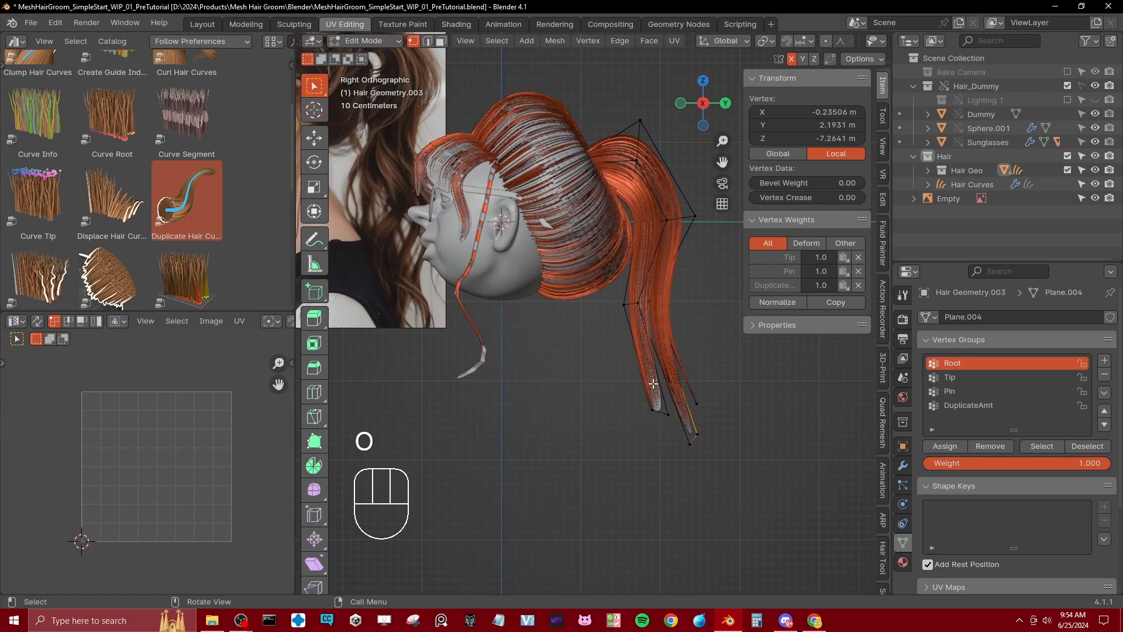
pyautogui.hotkey('ctrl', 'r')
pyautogui.click(647, 379)
pyautogui.click(647, 379)
pyautogui.press('g')
pyautogui.click(656, 383)
# Step: Move the front strand's tip vertices forward toward the head
pyautogui.click(654, 412)
pyautogui.press('b')
pyautogui.moveTo(644, 400); pyautogui.dragTo(672, 438)
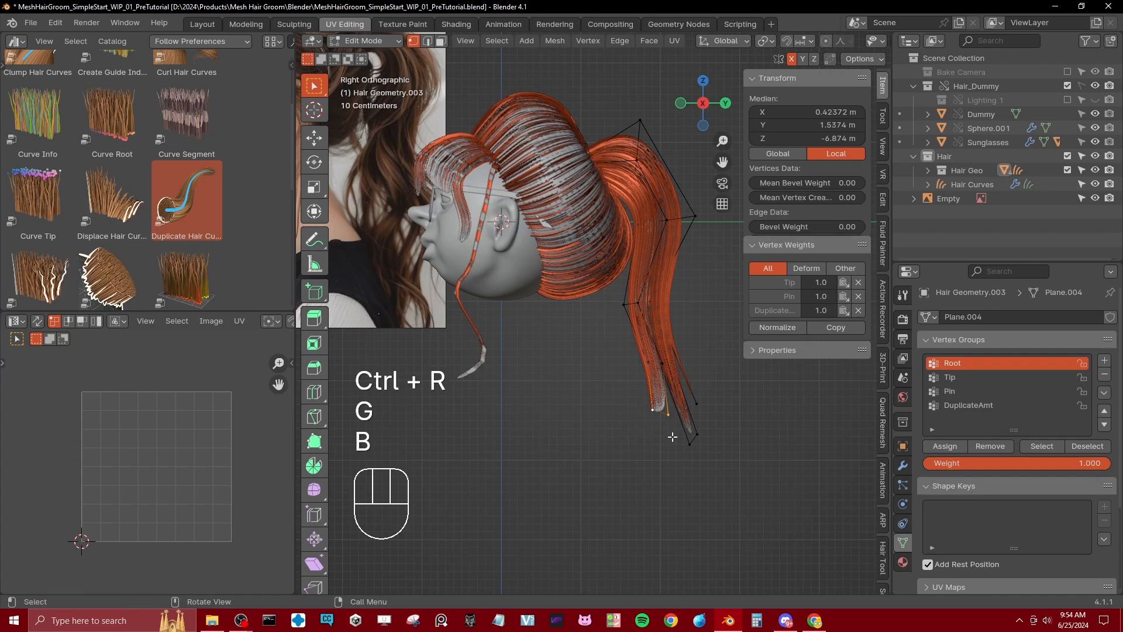
pyautogui.press('g')
pyautogui.click(658, 426)
# Step: Add a loop cut to the upper part of the back strand and move it backward and up to form a wave
pyautogui.scroll(-1, 651, 430)
pyautogui.scroll(-1, 650, 430)
pyautogui.keyDown('shift'); pyautogui.moveTo(606, 385); pyautogui.dragTo(619, 394, button='middle'); pyautogui.keyUp('shift')
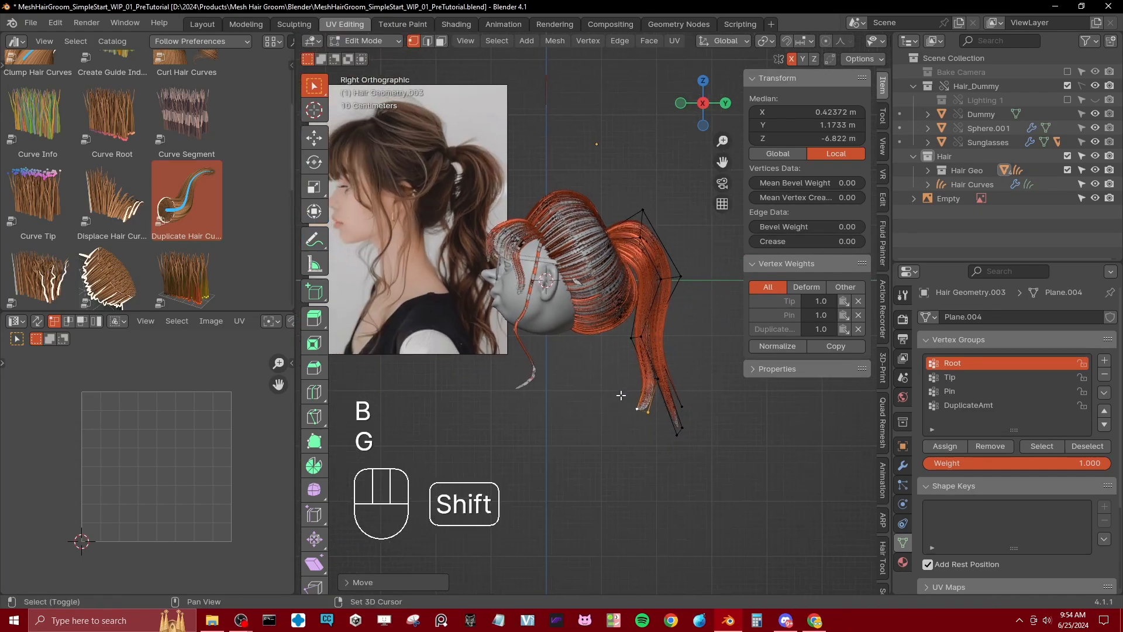
pyautogui.hotkey('ctrl', 'r')
pyautogui.click(661, 351)
pyautogui.click(666, 349)
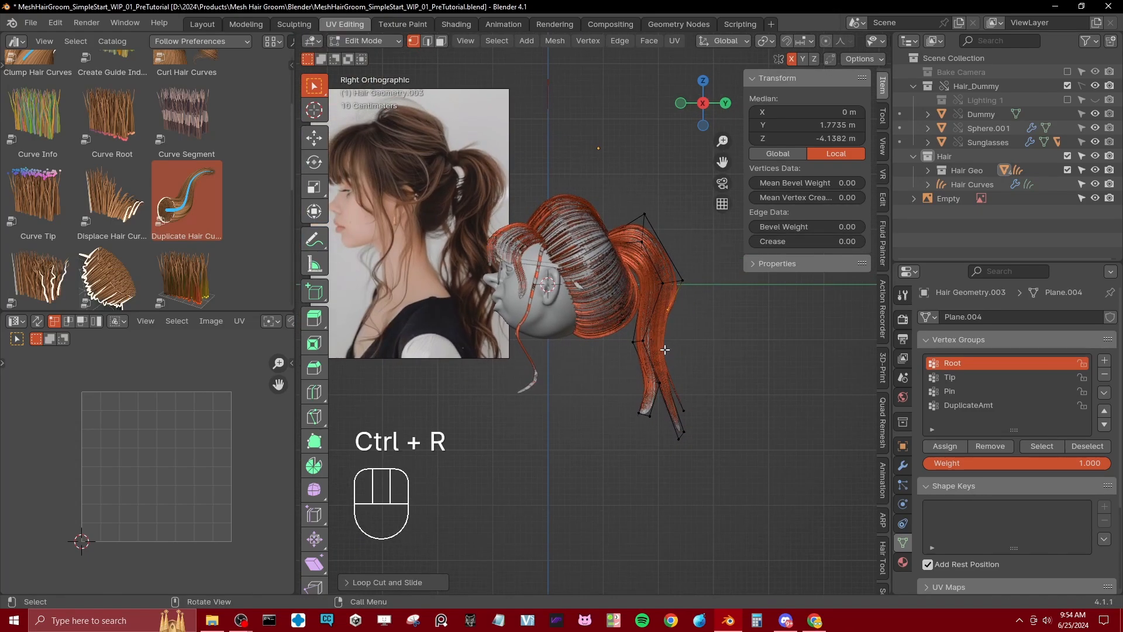
pyautogui.press('g')
pyautogui.click(689, 323)
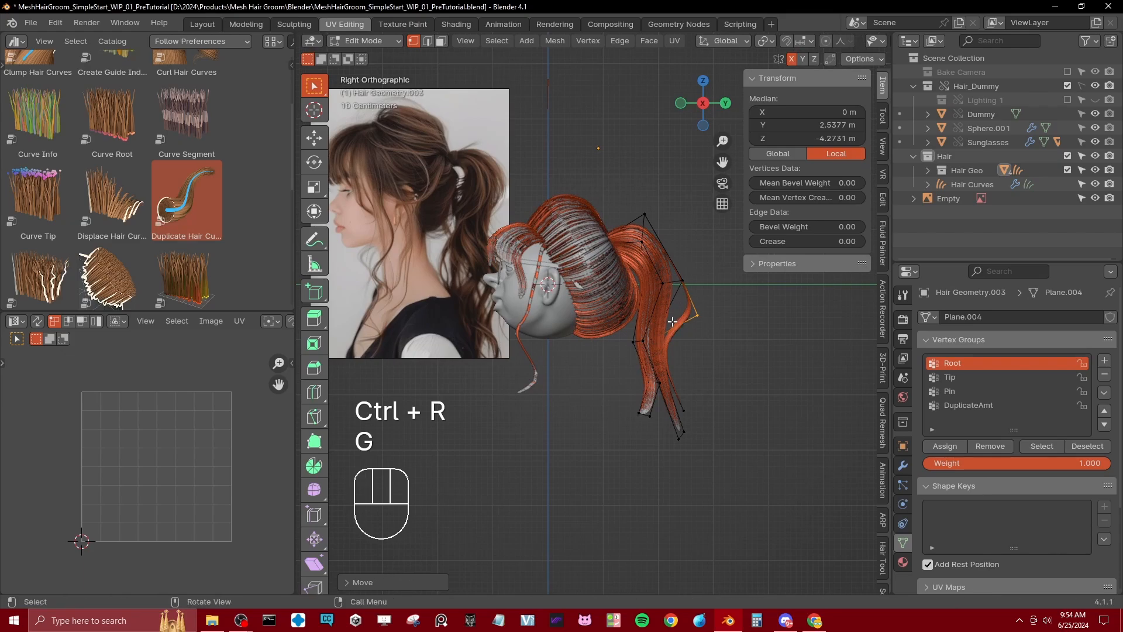
pyautogui.press('g')
pyautogui.click(689, 316)
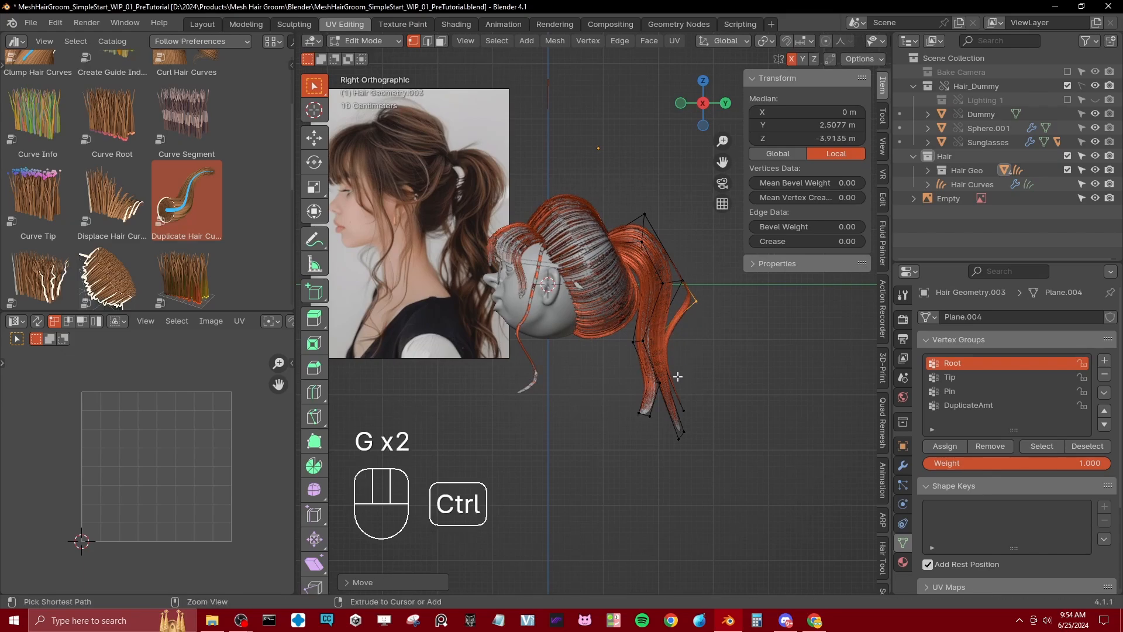
# Step: Add a second loop cut lower on the back strand and move it backward, away from the ponytail
pyautogui.hotkey('ctrl', 'r')
pyautogui.click(675, 377)
pyautogui.click(673, 376)
pyautogui.press('g')
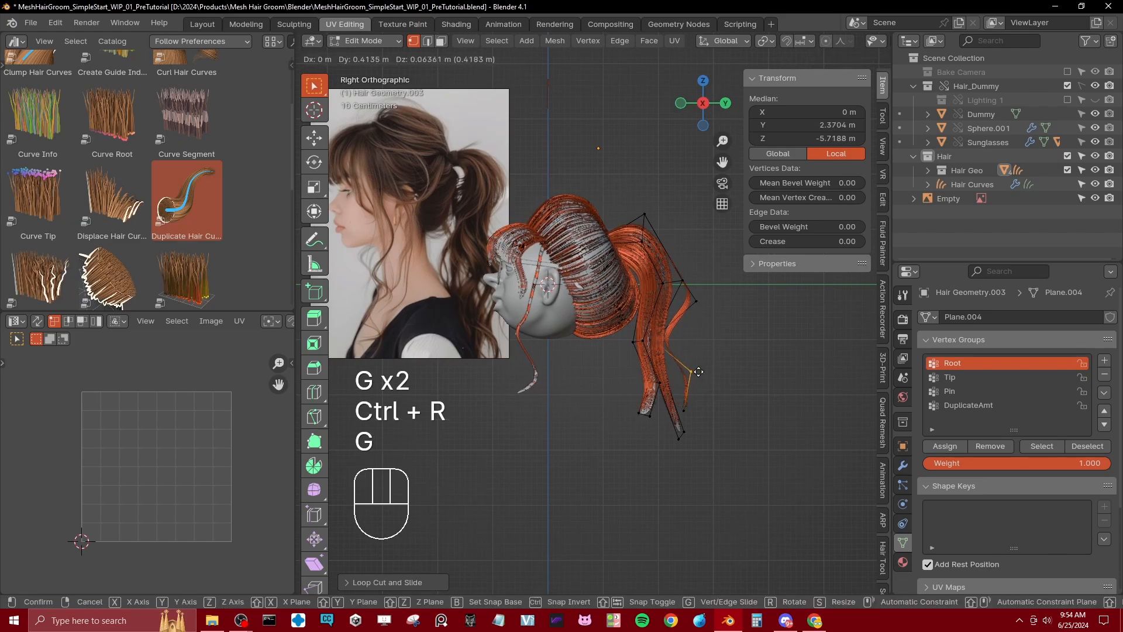
pyautogui.click(698, 371)
# Step: Add a loop cut to the upper part of the front strand and move it slightly forward
pyautogui.hotkey('ctrl', 'r')
pyautogui.click(635, 321)
pyautogui.click(634, 322)
pyautogui.press('g')
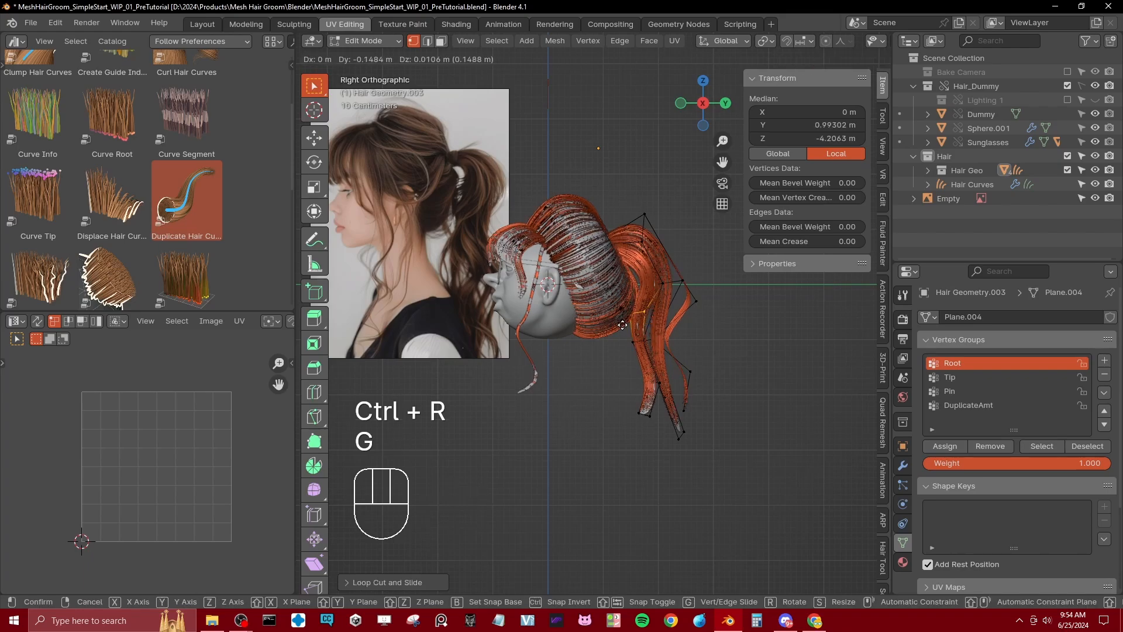
pyautogui.click(623, 324)
# Step: Add another loop cut near the lower end of the front strand and shift it slightly forward and down
pyautogui.hotkey('ctrl', 'r')
pyautogui.click(637, 368)
pyautogui.click(635, 368)
pyautogui.press('g')
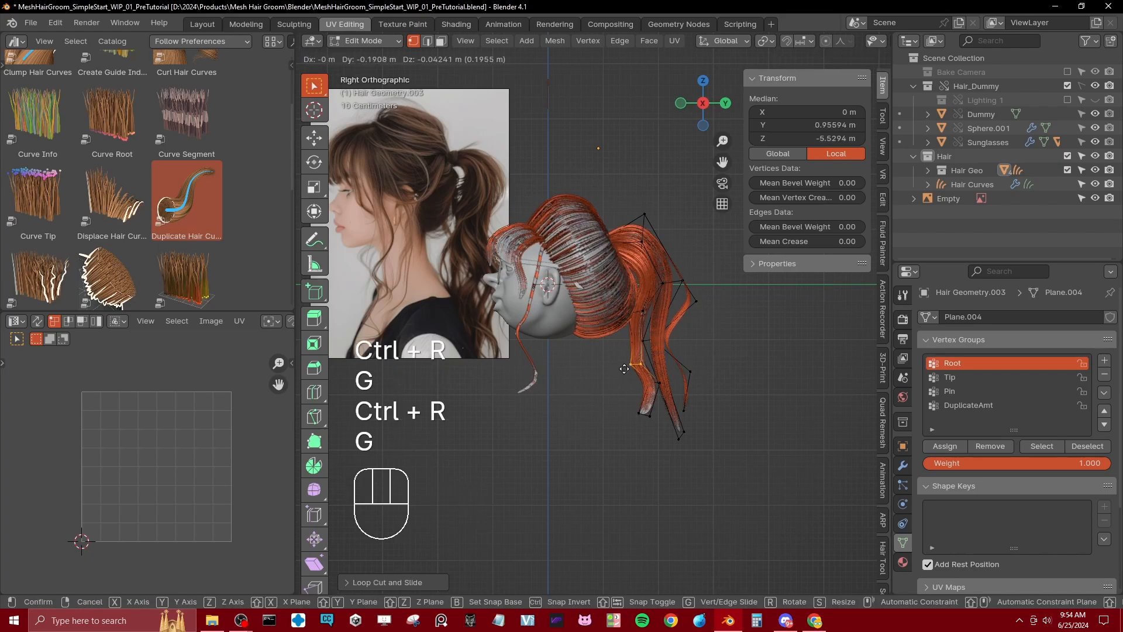
pyautogui.click(624, 369)
# Step: Box-select all the front strand's tip vertices, scale them down to a narrow end and move them slightly forward
pyautogui.scroll(1, 656, 418)
pyautogui.click(661, 461)
pyautogui.press('b')
pyautogui.moveTo(634, 421); pyautogui.dragTo(673, 457)
pyautogui.press('z')
pyautogui.press('b')
pyautogui.moveTo(642, 414); pyautogui.dragTo(669, 462)
pyautogui.press('z')
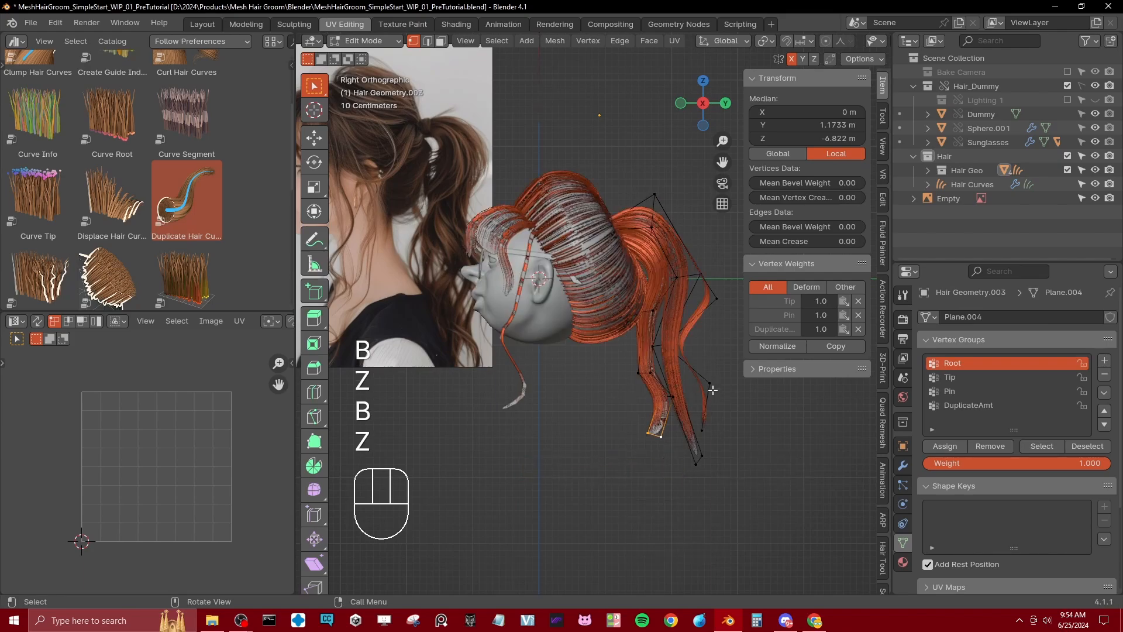
pyautogui.press('s')
pyautogui.click(679, 416)
pyautogui.press('g')
pyautogui.click(678, 417)
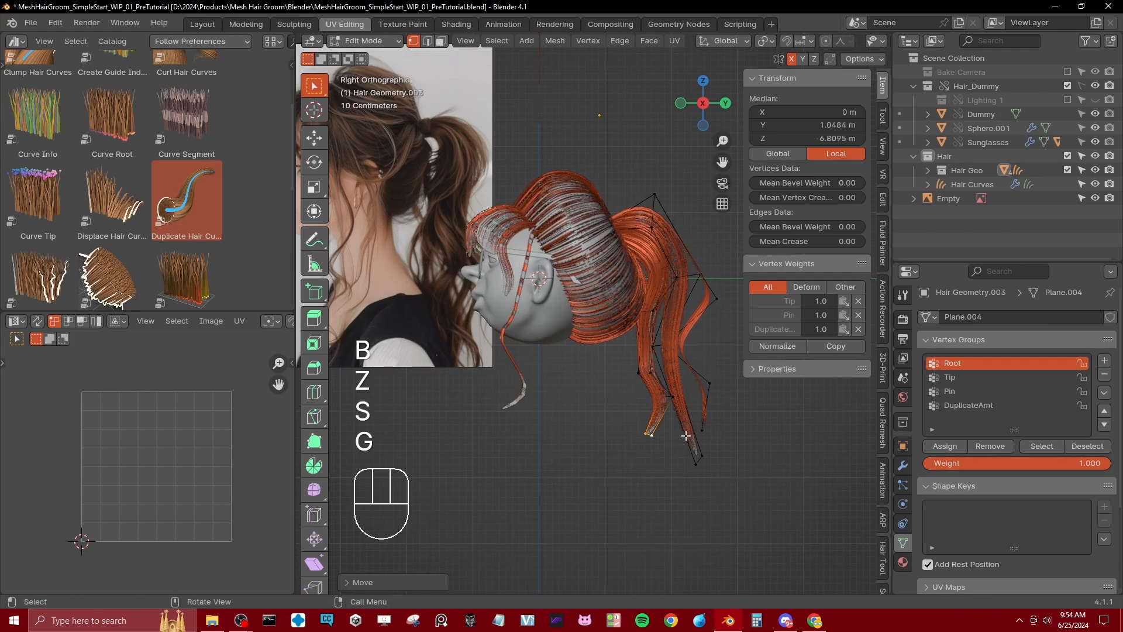
# Step: Add a loop cut to the near-side middle strand and move it backward, placing the strand's tip farther forward
pyautogui.scroll(-1, 686, 436)
pyautogui.hotkey('ctrl', 'r')
pyautogui.click(682, 398)
pyautogui.press('g')
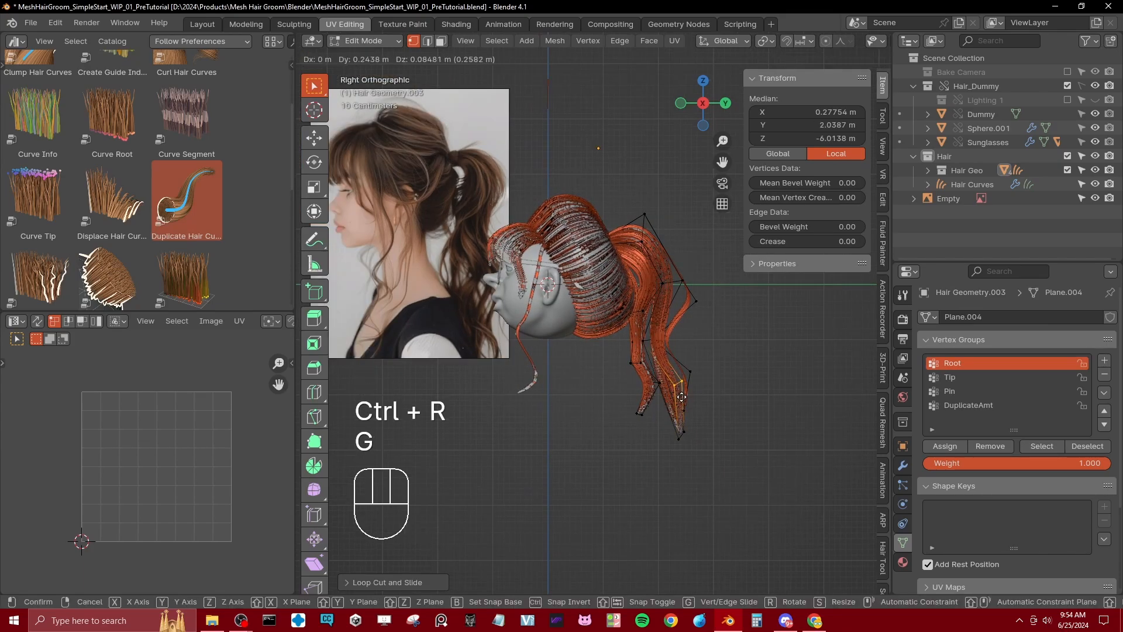
pyautogui.click(682, 398)
pyautogui.click(685, 435)
pyautogui.press('b')
pyautogui.moveTo(672, 423); pyautogui.dragTo(693, 458)
pyautogui.press('g')
pyautogui.click(679, 456)
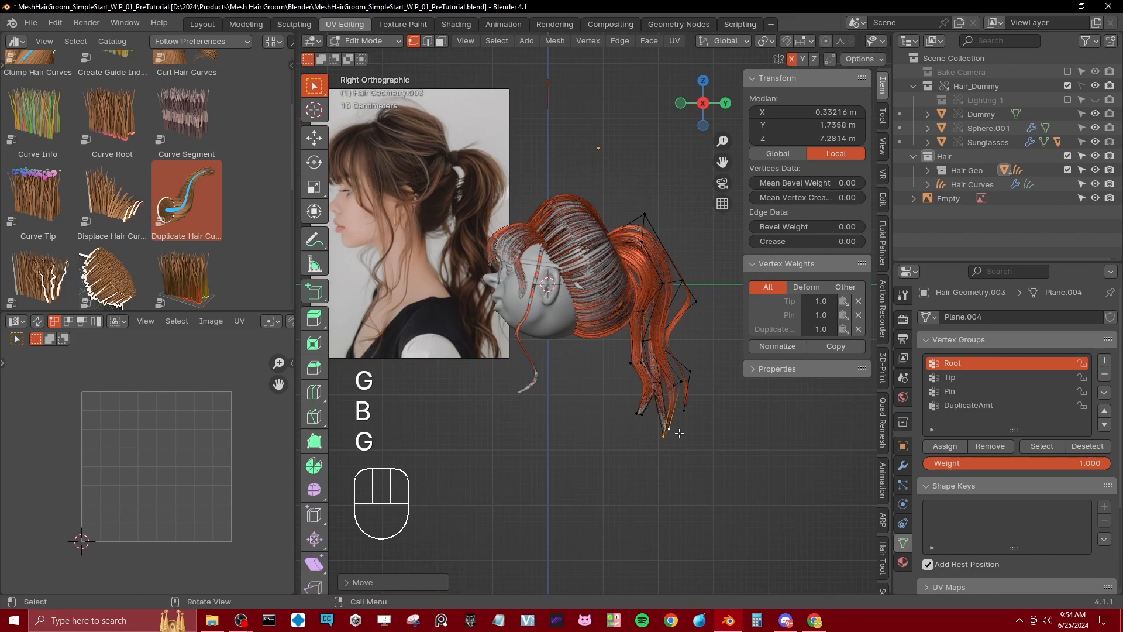
# Step: Add a loop cut to the far-side middle strand's lower section and move it backward
pyautogui.hotkey('ctrl', 'r')
pyautogui.click(677, 396)
pyautogui.press('g')
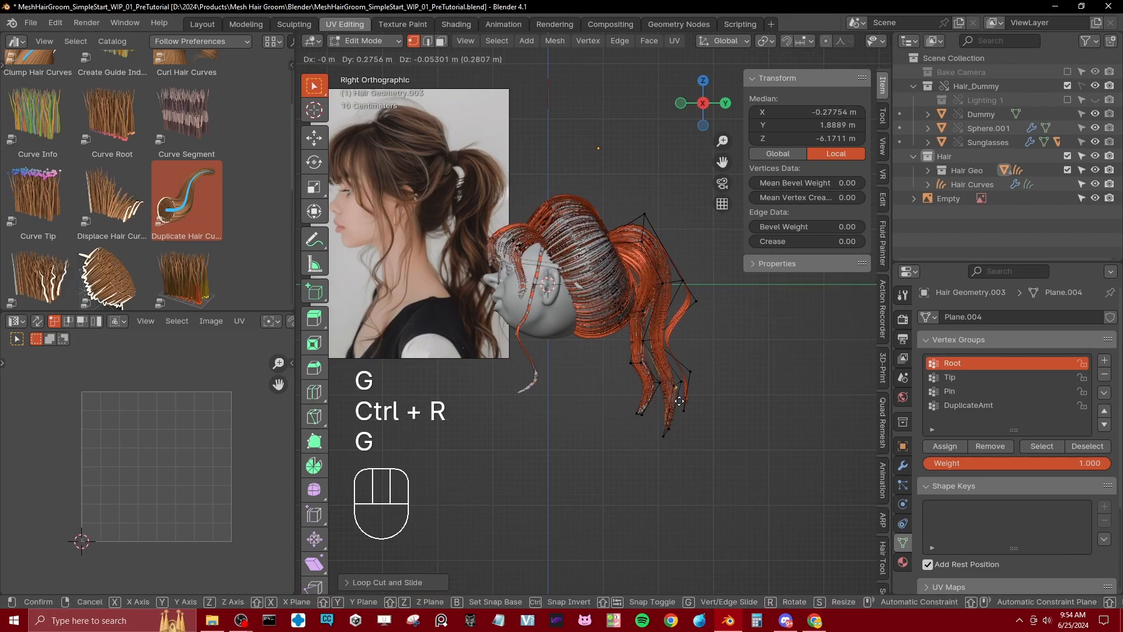
pyautogui.click(673, 405)
# Step: Return to Object Mode and compare the split ponytail strands with the reference photo
pyautogui.moveTo(659, 378)
pyautogui.keyDown('shift'); pyautogui.mouseDown(button='middle')
pyautogui.moveTo(663, 411)
pyautogui.moveTo(676, 388)
pyautogui.moveTo(654, 391)
pyautogui.mouseUp(button='middle'); pyautogui.keyUp('shift')
pyautogui.scroll(2, 661, 386)
pyautogui.keyDown('shift'); pyautogui.moveTo(680, 329); pyautogui.dragTo(679, 357, button='middle'); pyautogui.keyUp('shift')
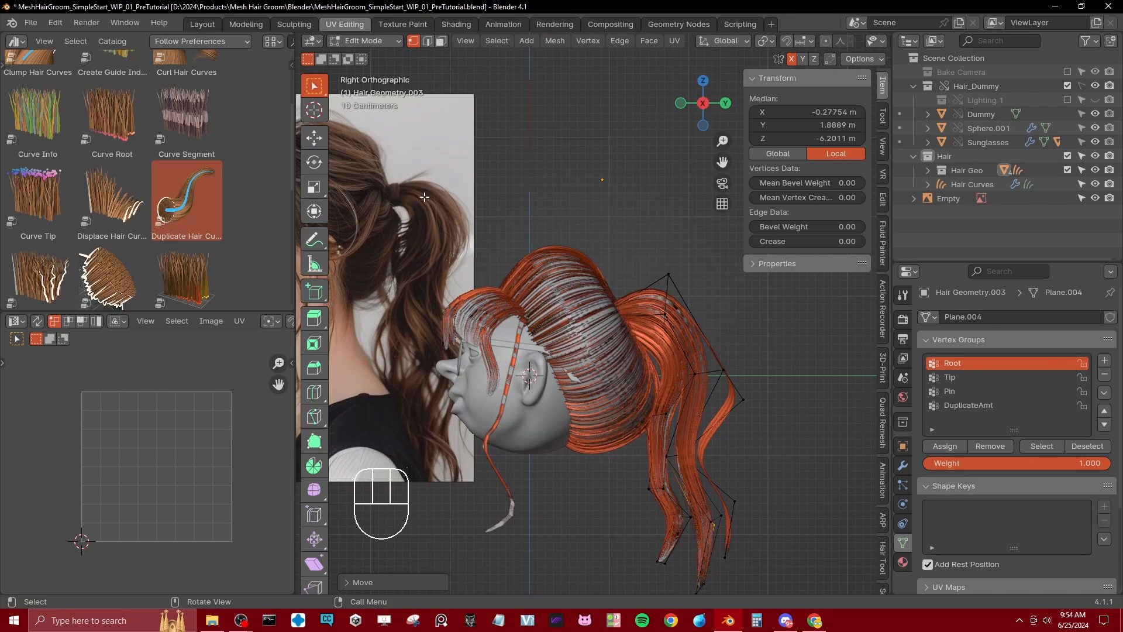
pyautogui.press('Tab')
pyautogui.keyDown('shift'); pyautogui.moveTo(590, 381); pyautogui.dragTo(652, 426, button='middle'); pyautogui.keyUp('shift')
pyautogui.keyDown('shift'); pyautogui.moveTo(462, 312); pyautogui.dragTo(535, 324, button='middle'); pyautogui.keyUp('shift')
pyautogui.scroll(2, 468, 229)
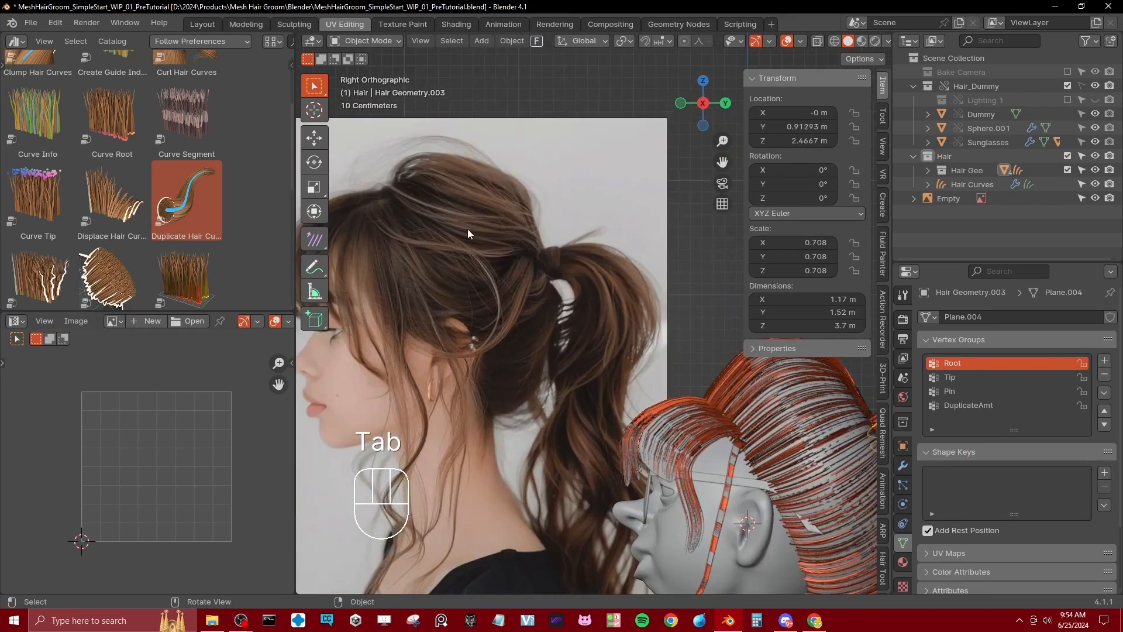
pyautogui.scroll(-4, 398, 230)
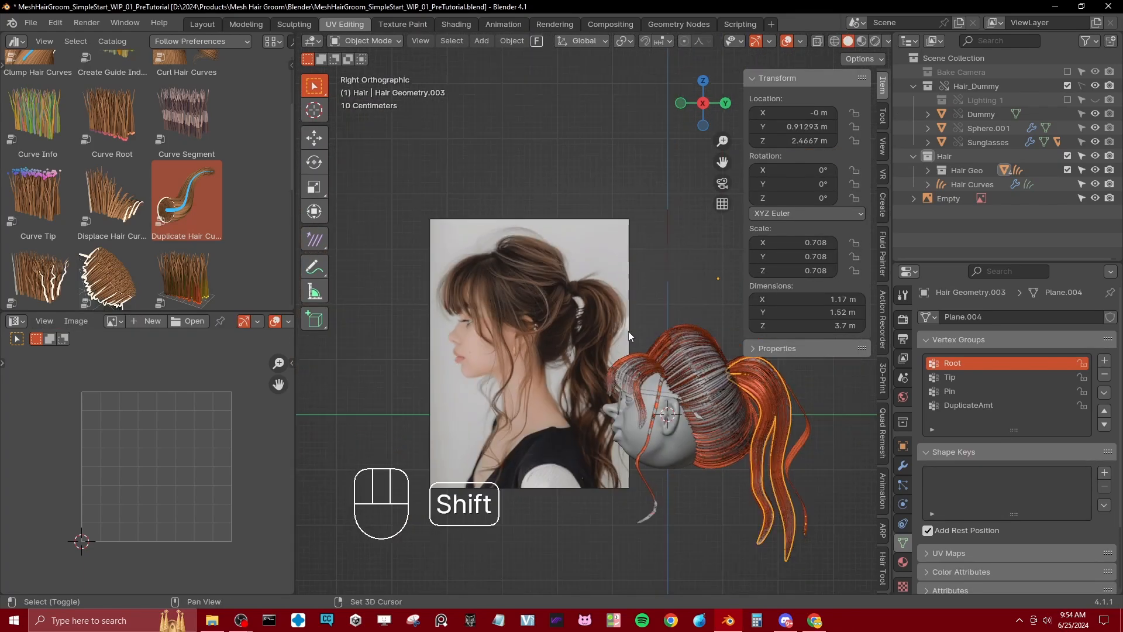
pyautogui.keyDown('shift'); pyautogui.moveTo(711, 335); pyautogui.dragTo(583, 303, button='middle'); pyautogui.keyUp('shift')
pyautogui.scroll(2, 615, 313)
pyautogui.click(663, 325)
pyautogui.scroll(2, 660, 330)
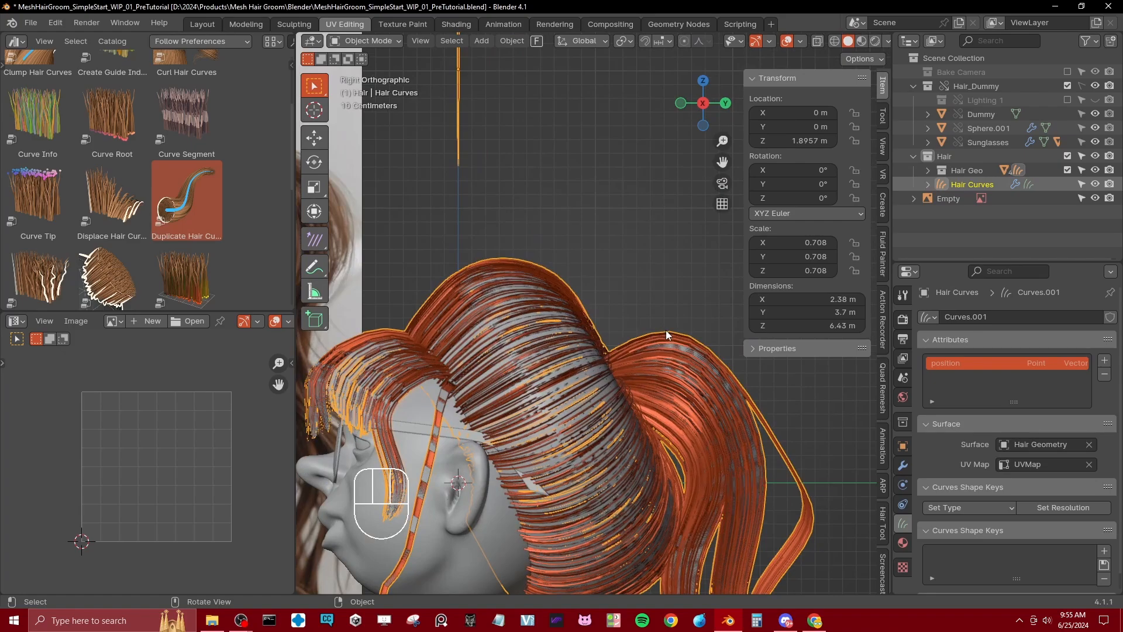
# Step: Reopen the ponytail mesh for editing in wireframe shading around its root
pyautogui.click(669, 336)
pyautogui.scroll(-2, 672, 363)
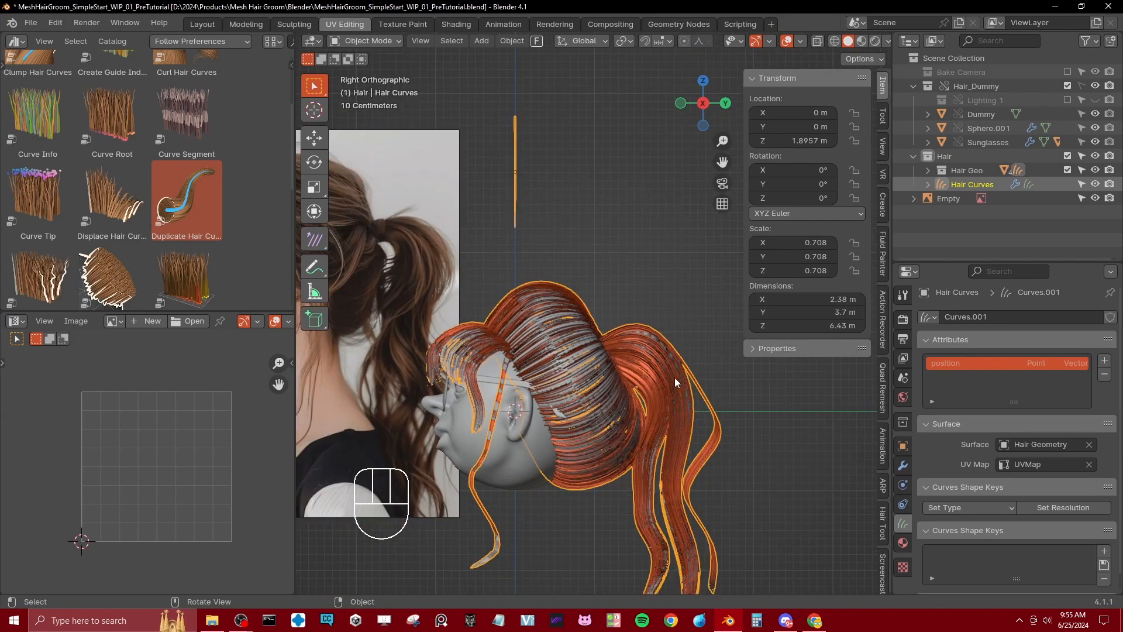
pyautogui.press('Tab')
pyautogui.scroll(3, 668, 425)
pyautogui.keyDown('shift'); pyautogui.moveTo(640, 358); pyautogui.dragTo(534, 351, button='middle'); pyautogui.keyUp('shift')
pyautogui.press('z')
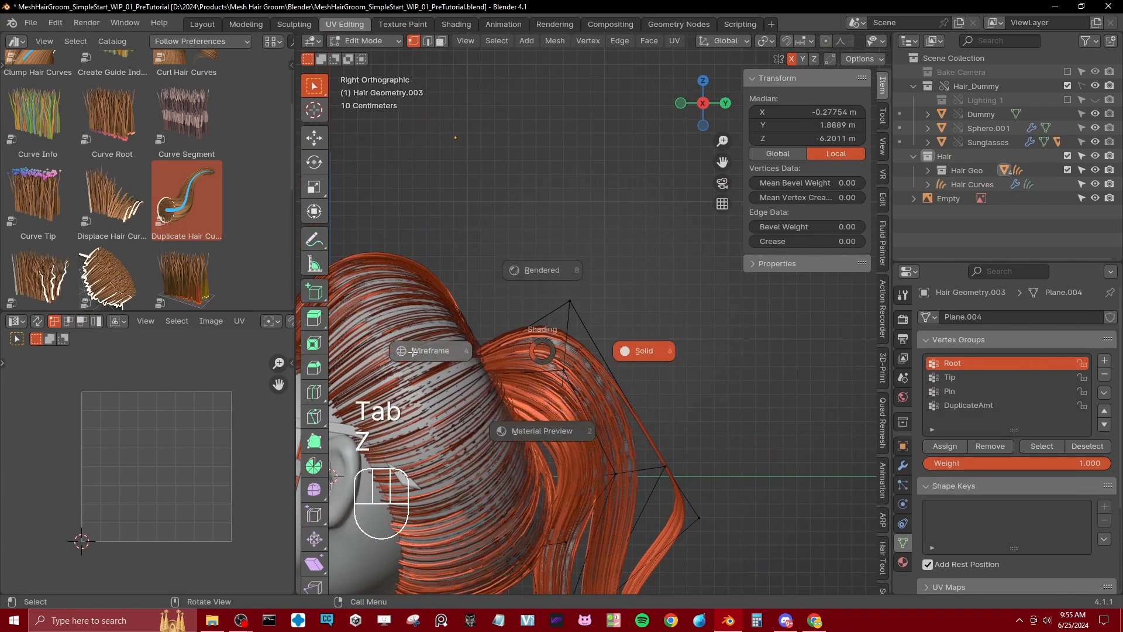
pyautogui.click(494, 352)
pyautogui.click(495, 355)
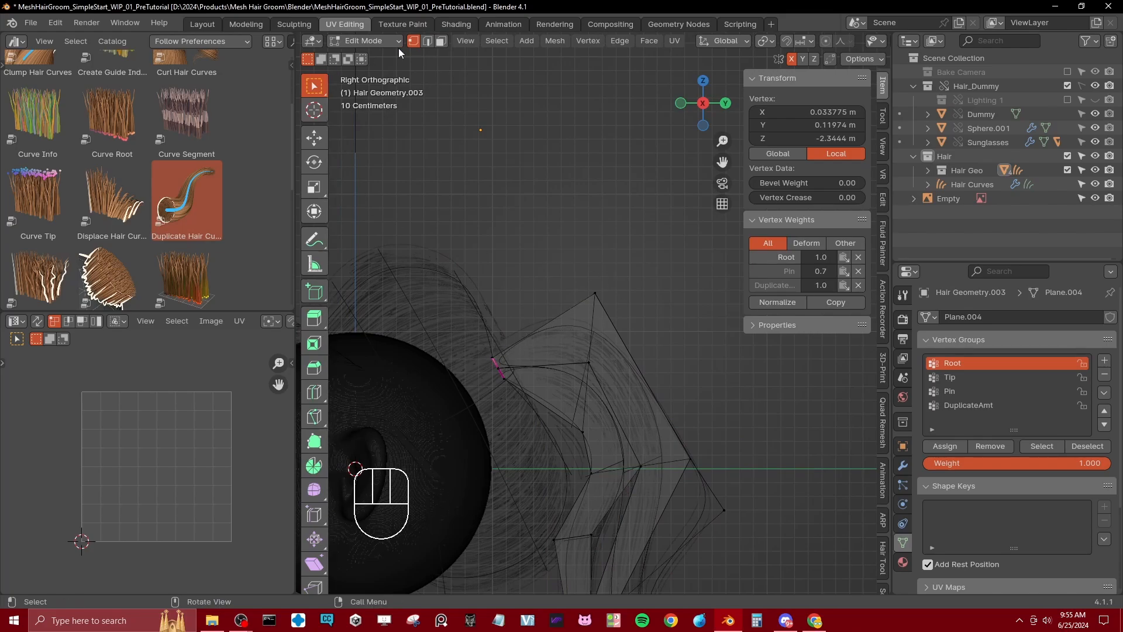
# Step: Duplicate the ponytail's top edge from the root and place the copy just above the mesh
pyautogui.press('2')
pyautogui.click(556, 331)
pyautogui.hotkey('shift', 'd')
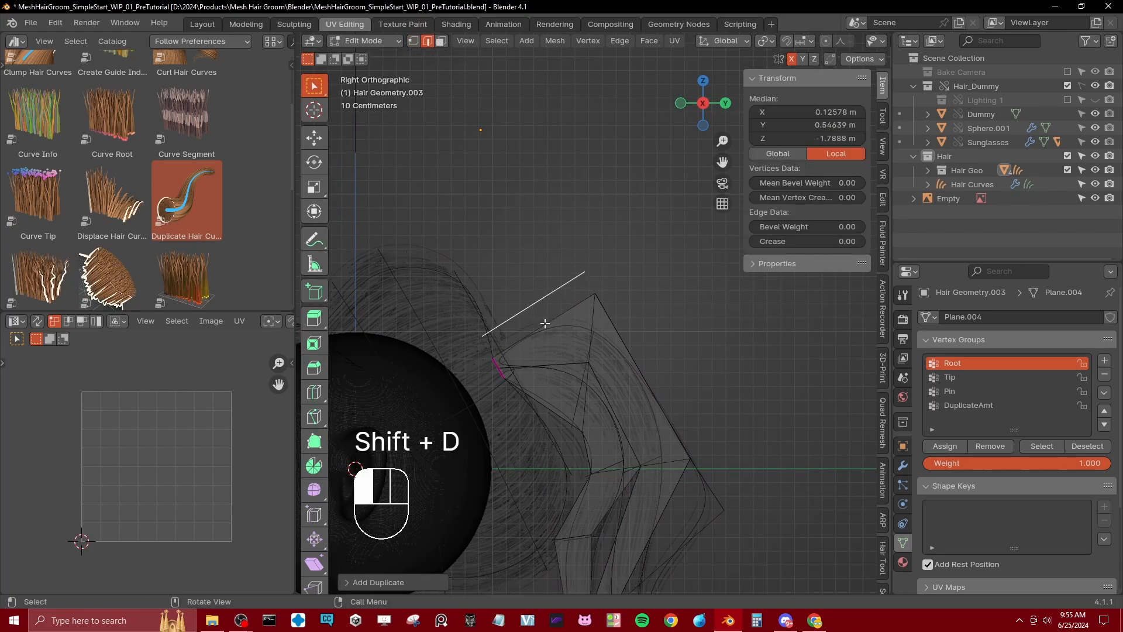
pyautogui.keyDown('shift'); pyautogui.moveTo(554, 325); pyautogui.dragTo(573, 337, button='middle'); pyautogui.keyUp('shift')
# Step: Add a midpoint vertex to the duplicated edge in vertex mode and move it slightly down to bend the strand
pyautogui.scroll(1, 573, 337)
pyautogui.click(413, 41)
pyautogui.hotkey('ctrl', 'r')
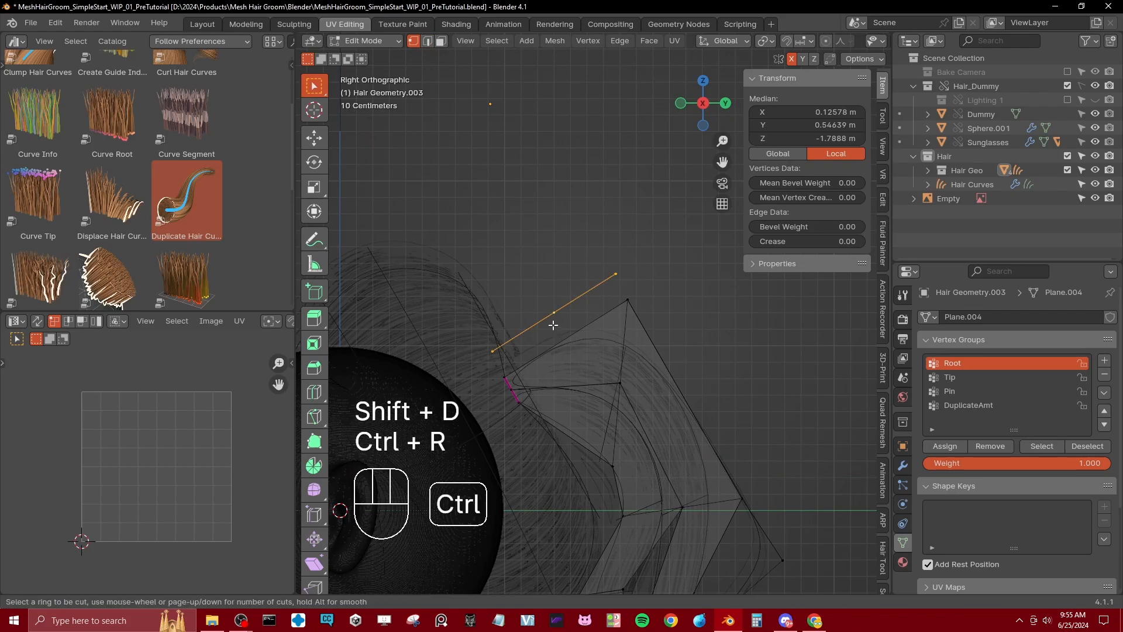
pyautogui.click(554, 325)
pyautogui.press('g')
pyautogui.click(556, 333)
# Step: Assign the duplicated strand's base vertex to the Root vertex group and its end vertex to Tip, both with weight 1.000
pyautogui.hotkey('ctrl', 'l')
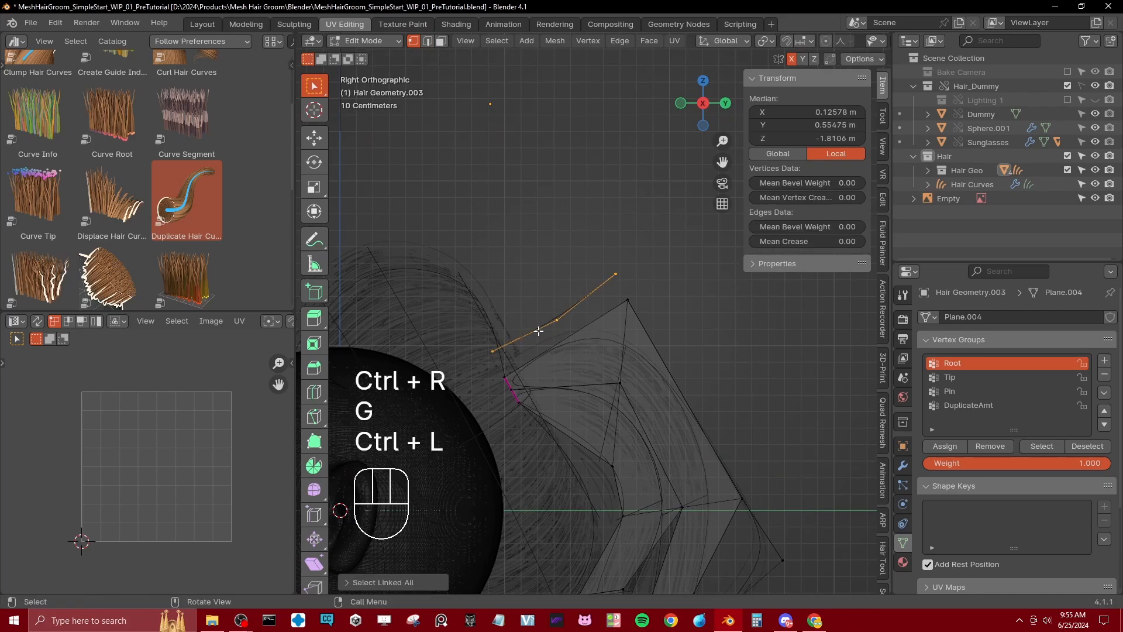
pyautogui.click(965, 378)
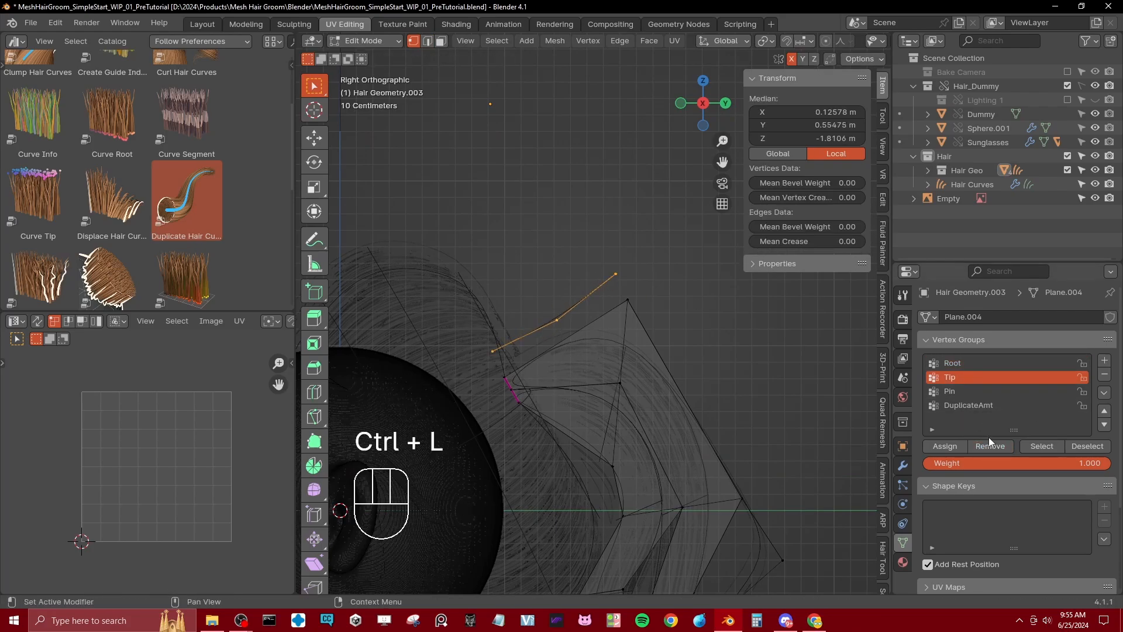
pyautogui.click(496, 352)
pyautogui.click(1001, 364)
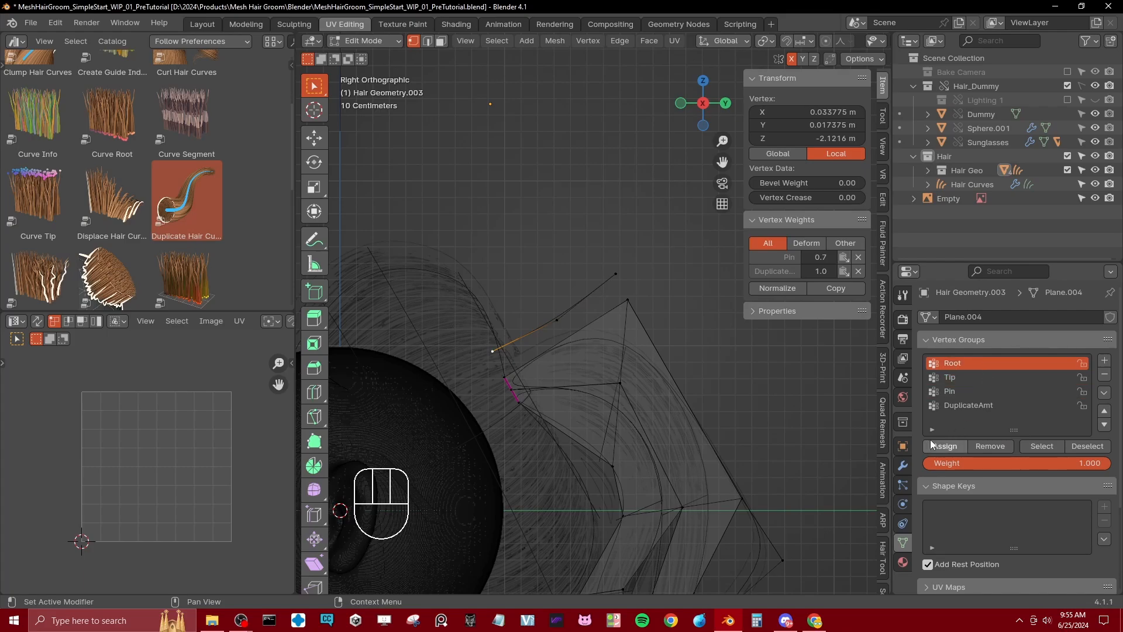
pyautogui.click(943, 448)
pyautogui.click(618, 275)
pyautogui.click(960, 378)
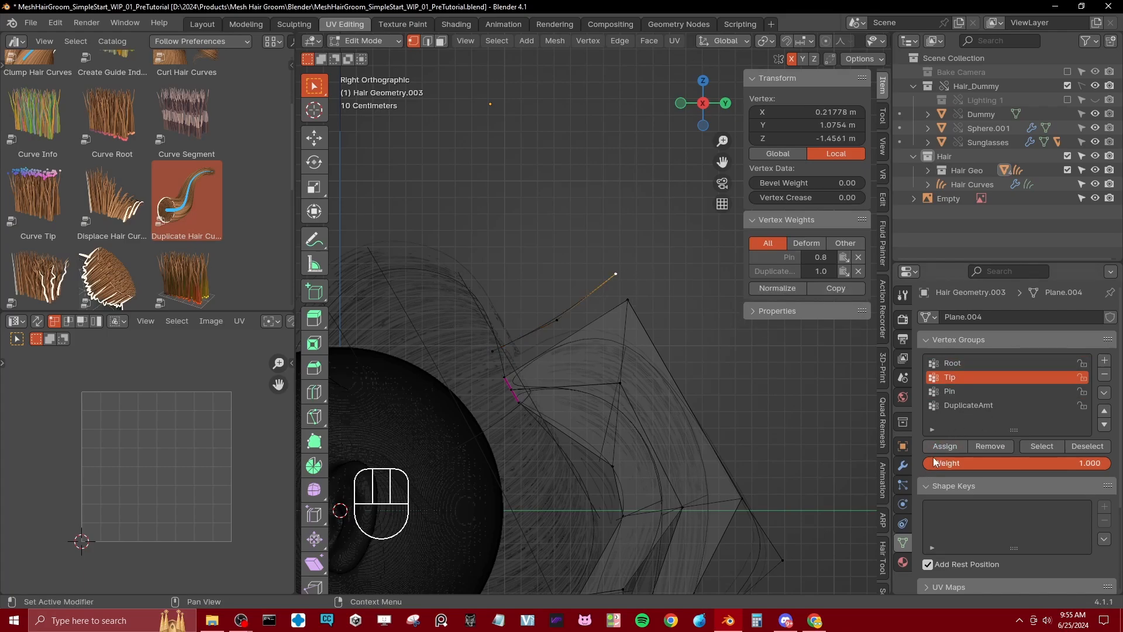
pyautogui.click(938, 443)
# Step: Extrude the whole duplicated strand edge along X into a narrow strip above the ponytail, working in solid shading
pyautogui.press('Tab')
pyautogui.press('z')
pyautogui.moveTo(547, 358); pyautogui.dragTo(606, 426, button='middle')
pyautogui.press('Tab')
pyautogui.click(603, 375)
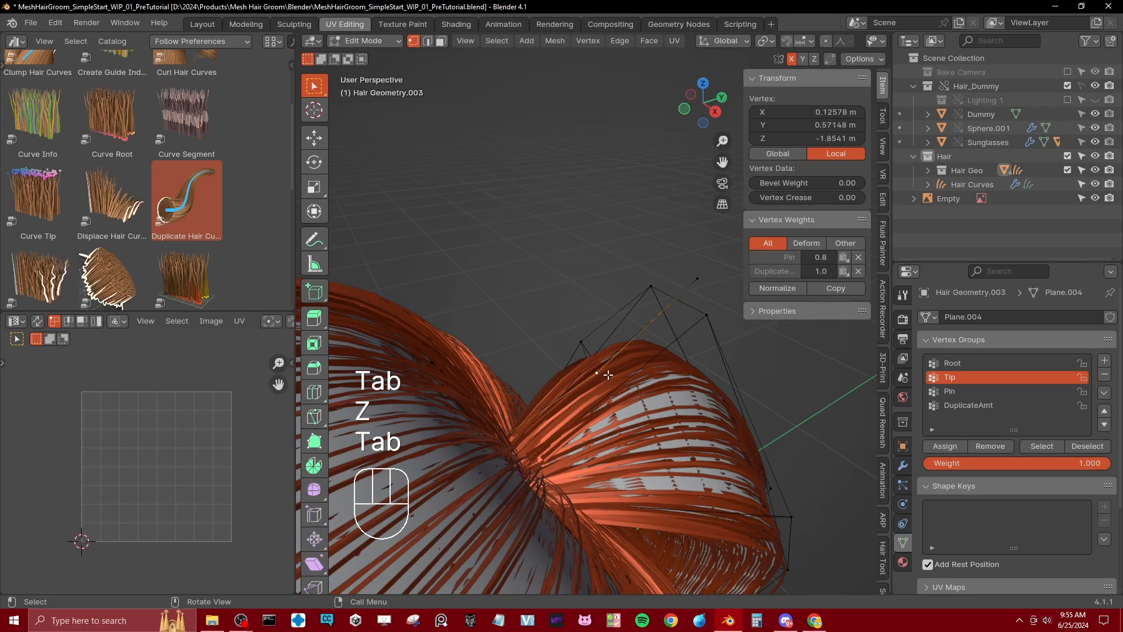
pyautogui.hotkey('ctrl', 'l')
pyautogui.press('e')
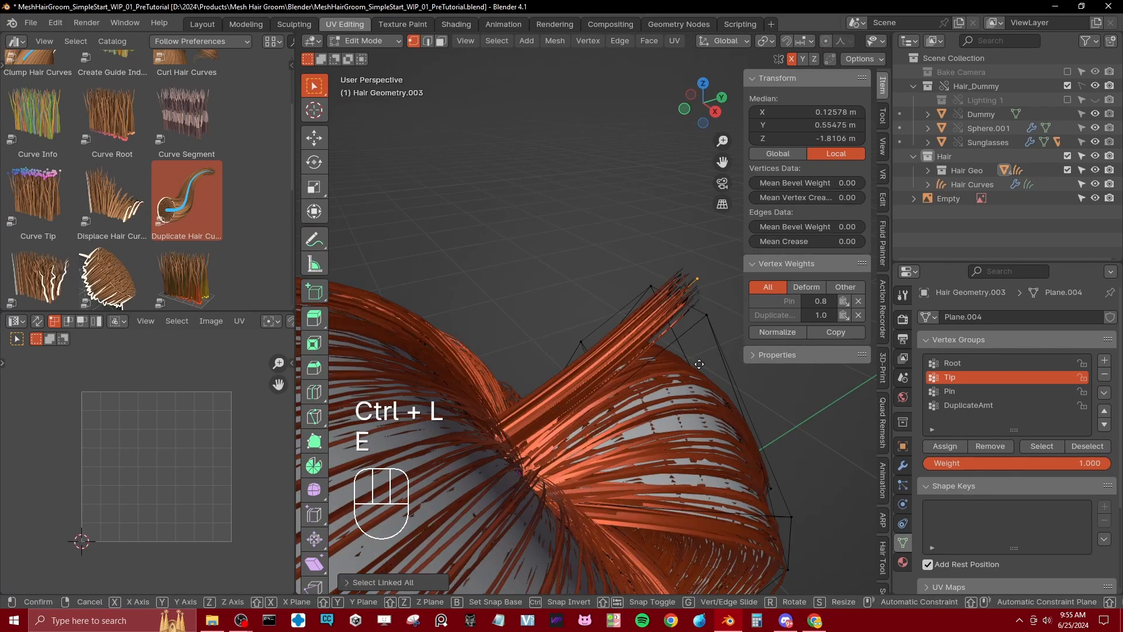
pyautogui.press('x')
pyautogui.click(682, 351)
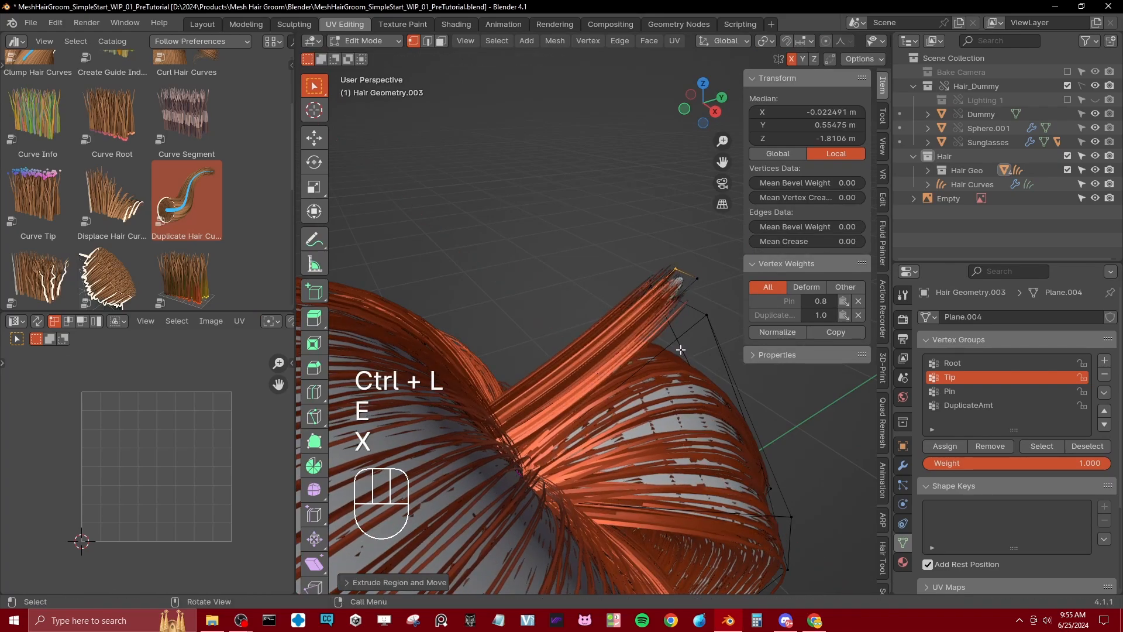
# Step: In the right side view with wireframe shading, move the strip's middle vertices slightly down and away from the head
pyautogui.press('KP_3')
pyautogui.keyDown('shift'); pyautogui.moveTo(681, 348); pyautogui.dragTo(753, 425, button='middle'); pyautogui.keyUp('shift')
pyautogui.press('z')
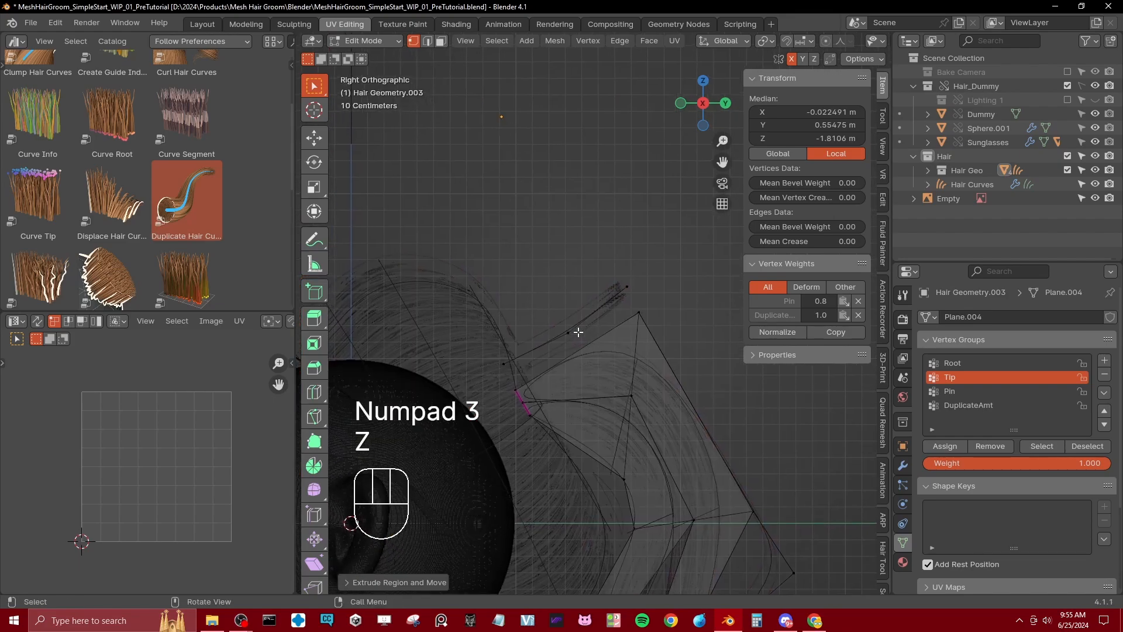
pyautogui.click(566, 328)
pyautogui.press('b')
pyautogui.moveTo(560, 323); pyautogui.dragTo(579, 342)
pyautogui.press('g')
pyautogui.click(583, 343)
# Step: Raise the strip's tip vertices and lower its base vertices toward the ponytail root, then return to solid shading in Object Mode
pyautogui.click(622, 275)
pyautogui.press('b')
pyautogui.moveTo(618, 277); pyautogui.dragTo(634, 299)
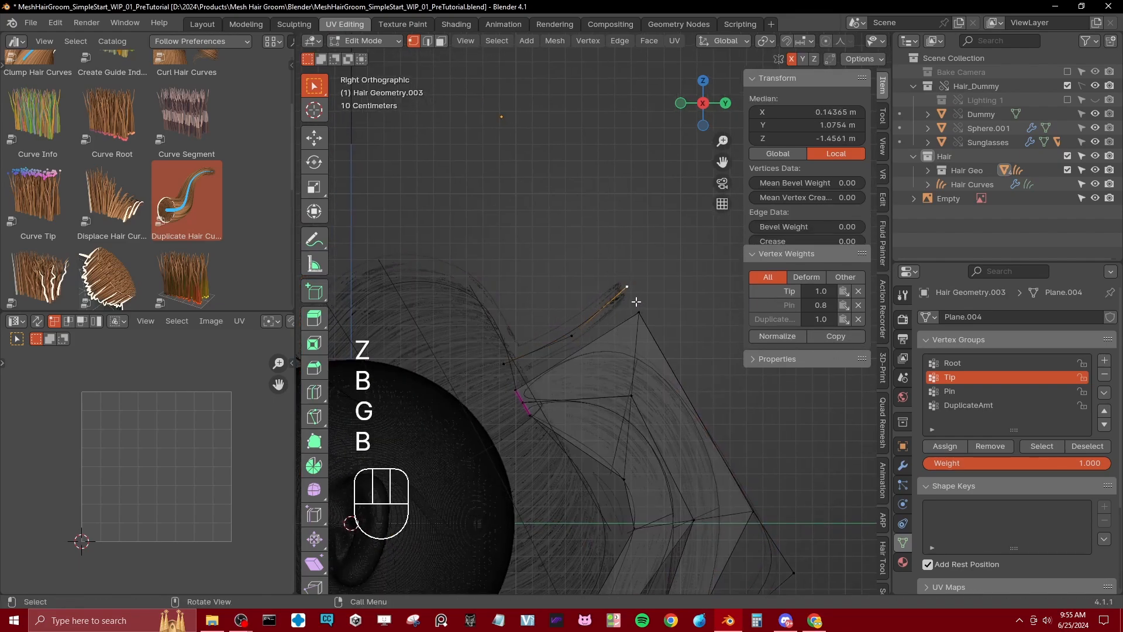
pyautogui.press('g')
pyautogui.click(606, 293)
pyautogui.press('b')
pyautogui.moveTo(503, 353); pyautogui.dragTo(522, 372)
pyautogui.press('g')
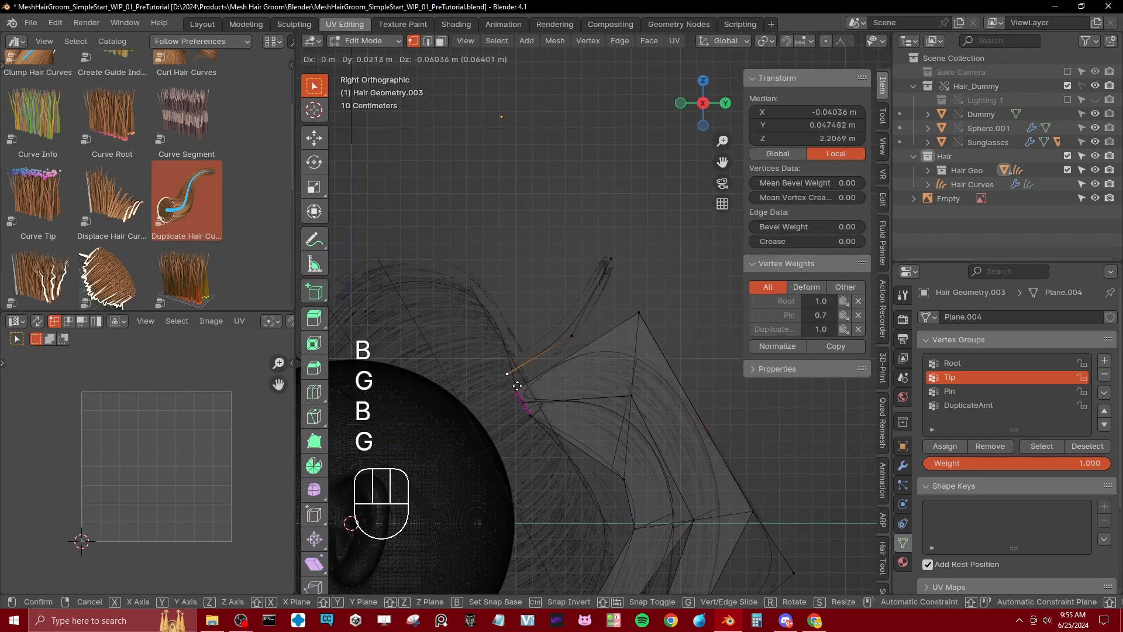
pyautogui.click(527, 373)
pyautogui.press('z')
pyautogui.click(626, 377)
pyautogui.scroll(-6, 621, 379)
pyautogui.press('Tab')
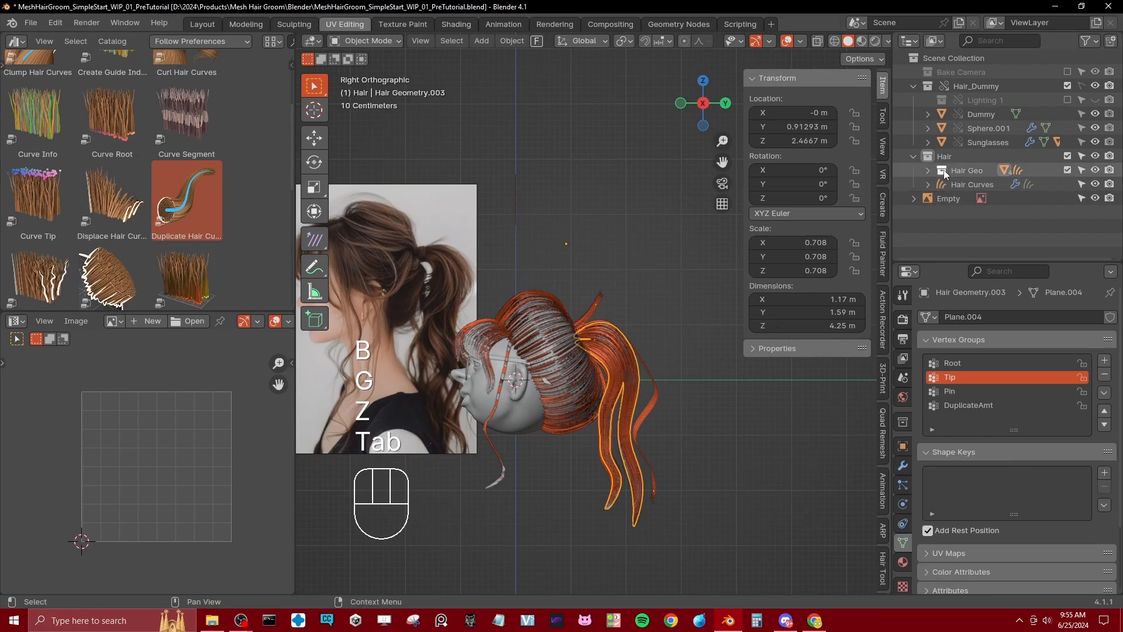
# Step: Create a new collection inside the Hair collection and name it Hair Geo Whisps
pyautogui.rightClick(940, 156)
pyautogui.click(941, 153)
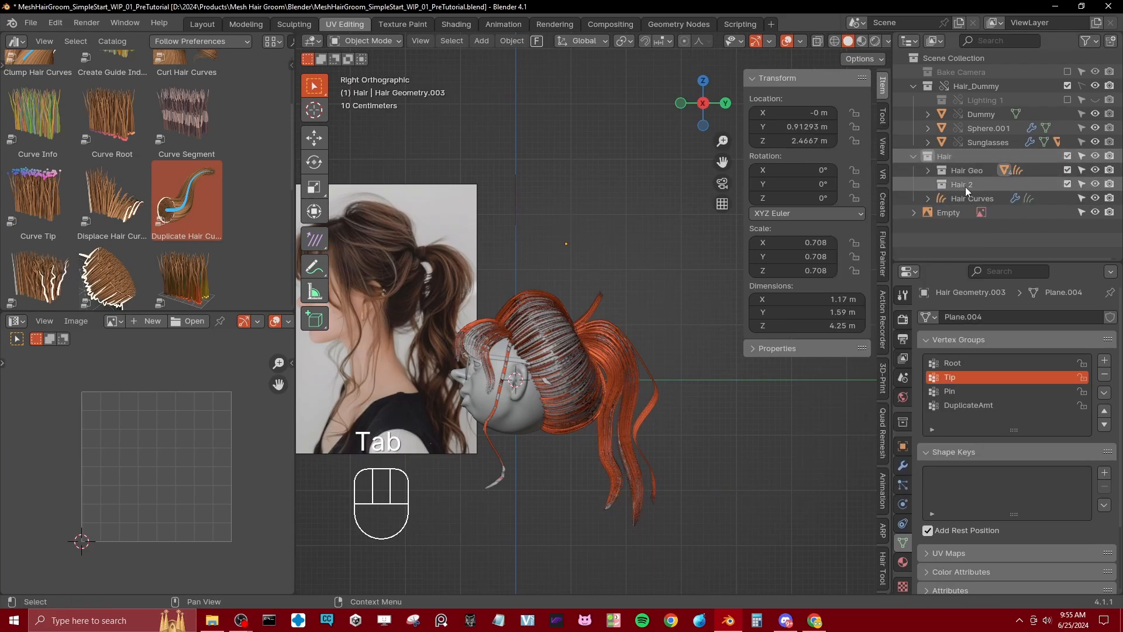
pyautogui.doubleClick(963, 185)
pyautogui.press('BackSpace')
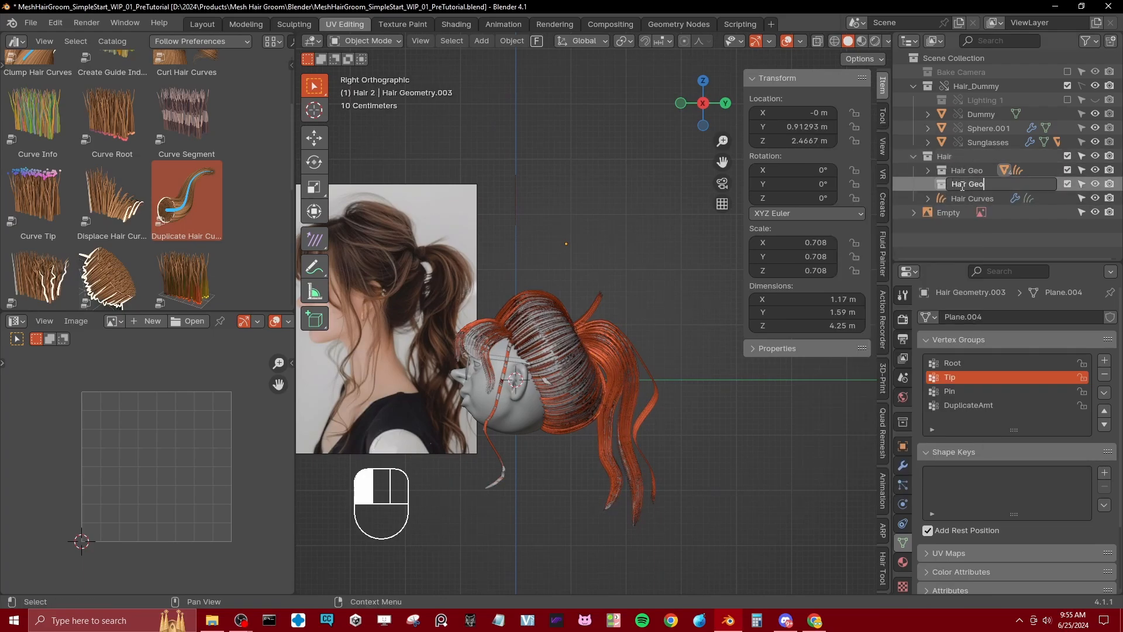
pyautogui.write('Geo')
pyautogui.press('Return')
pyautogui.doubleClick(962, 185)
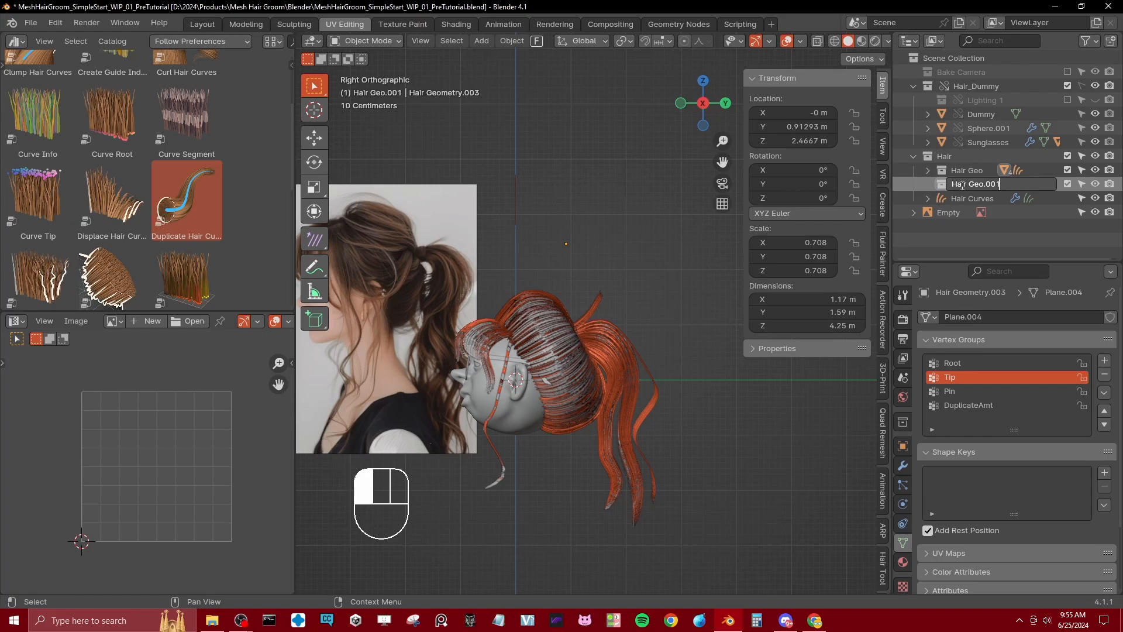
pyautogui.hotkey('ctrl', 'BackSpace')
pyautogui.write('Whisps')
pyautogui.press('Return')
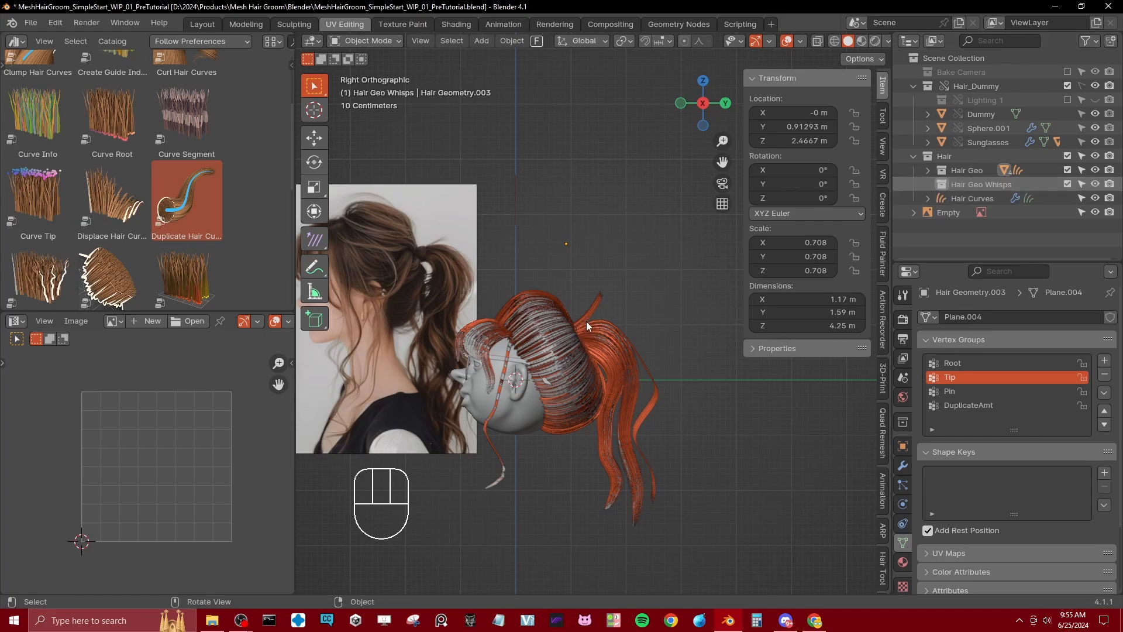
# Step: Separate the linked flyaway strip from the ponytail mesh into its own object and return to Object Mode
pyautogui.scroll(3, 590, 322)
pyautogui.keyDown('shift'); pyautogui.scroll(1, 623, 330); pyautogui.keyUp('shift')
pyautogui.scroll(2, 623, 330)
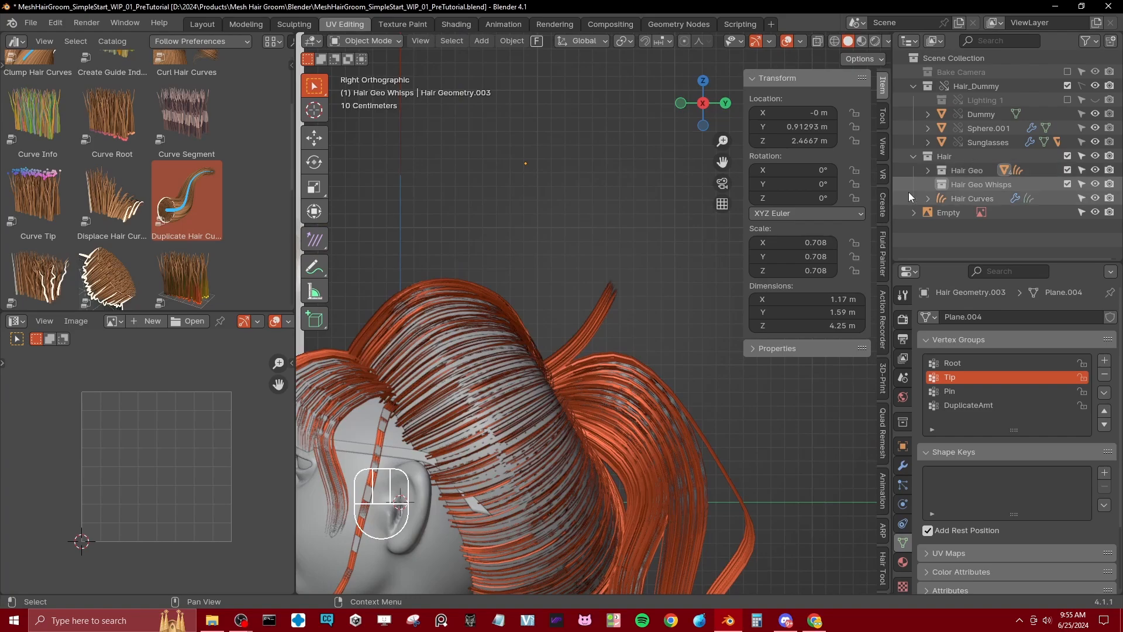
pyautogui.click(605, 318)
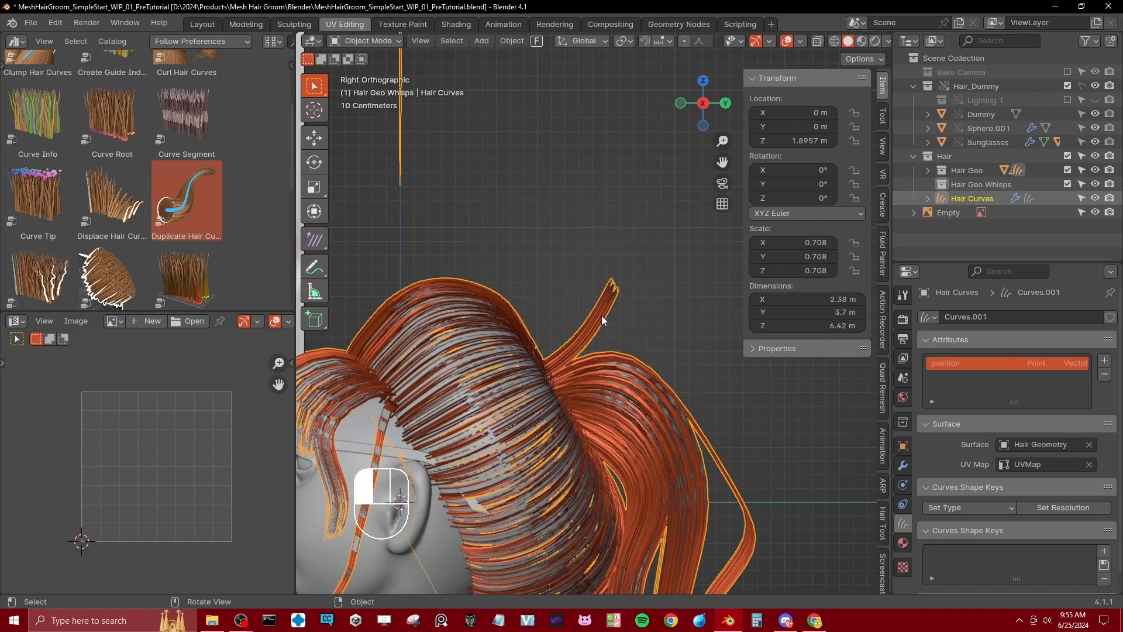
pyautogui.click(598, 315)
pyautogui.press('Tab')
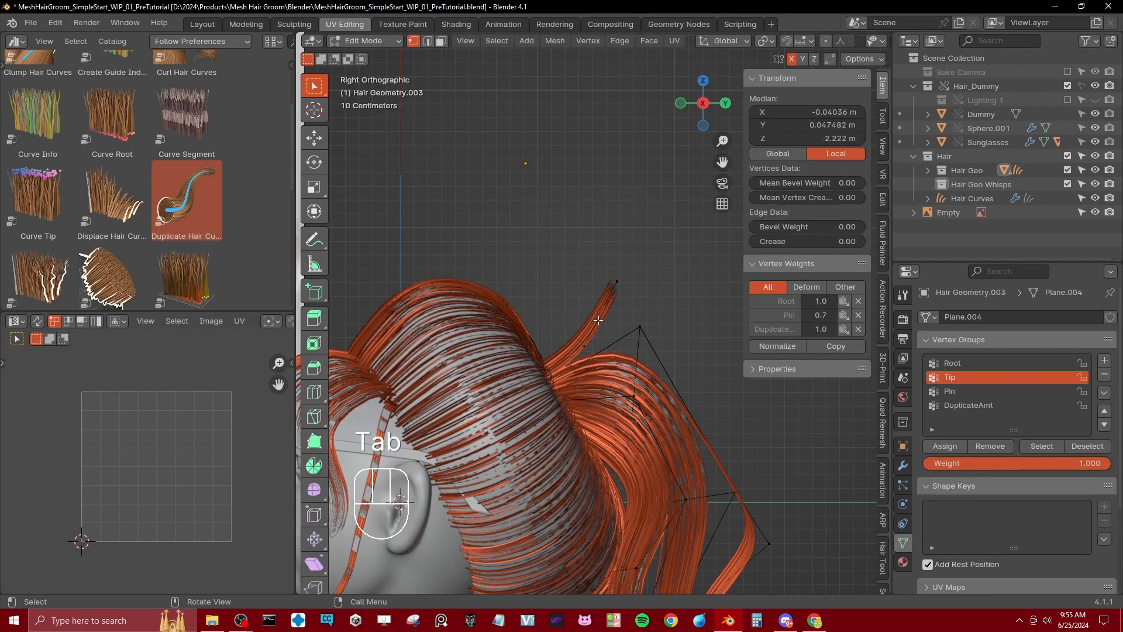
pyautogui.click(609, 289)
pyautogui.hotkey('ctrl', 'l')
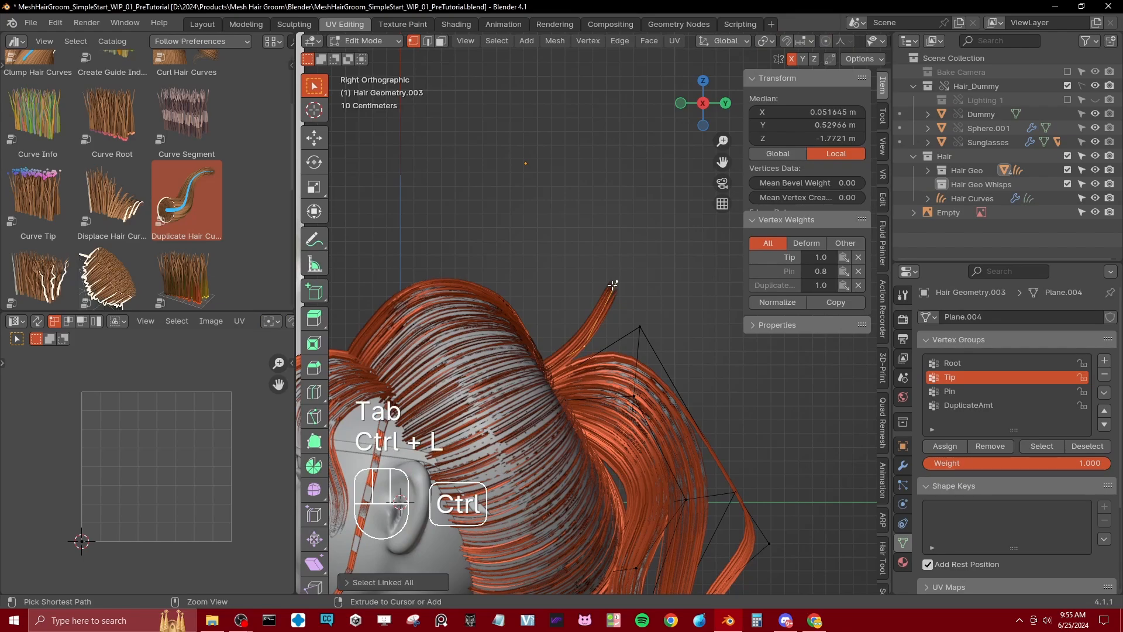
pyautogui.press('p')
pyautogui.click(612, 286)
pyautogui.press('Tab')
# Step: Move the separated flyaway strip into the Hair Geo Whisps collection and save the file
pyautogui.click(613, 286)
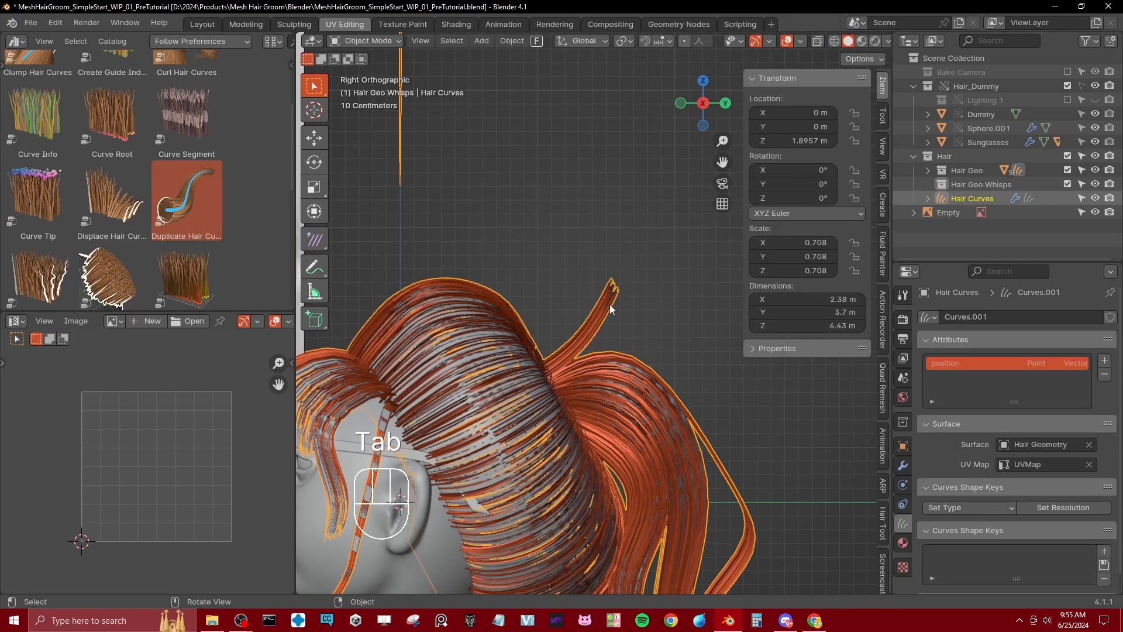
pyautogui.click(607, 308)
pyautogui.press('m')
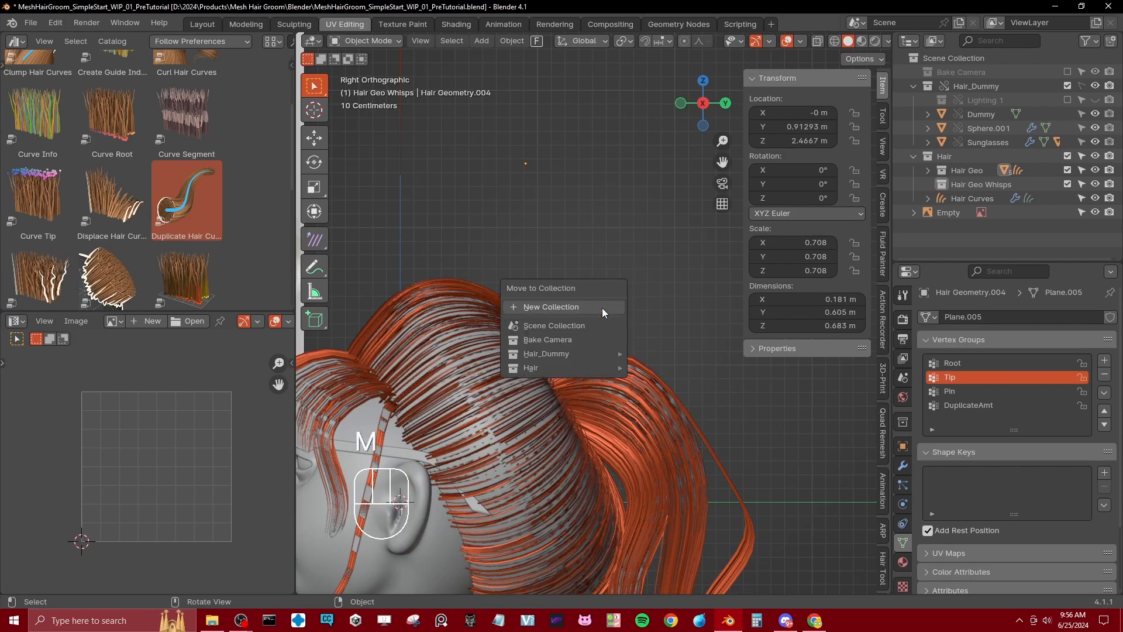
pyautogui.moveTo(563, 364)
pyautogui.click(703, 406)
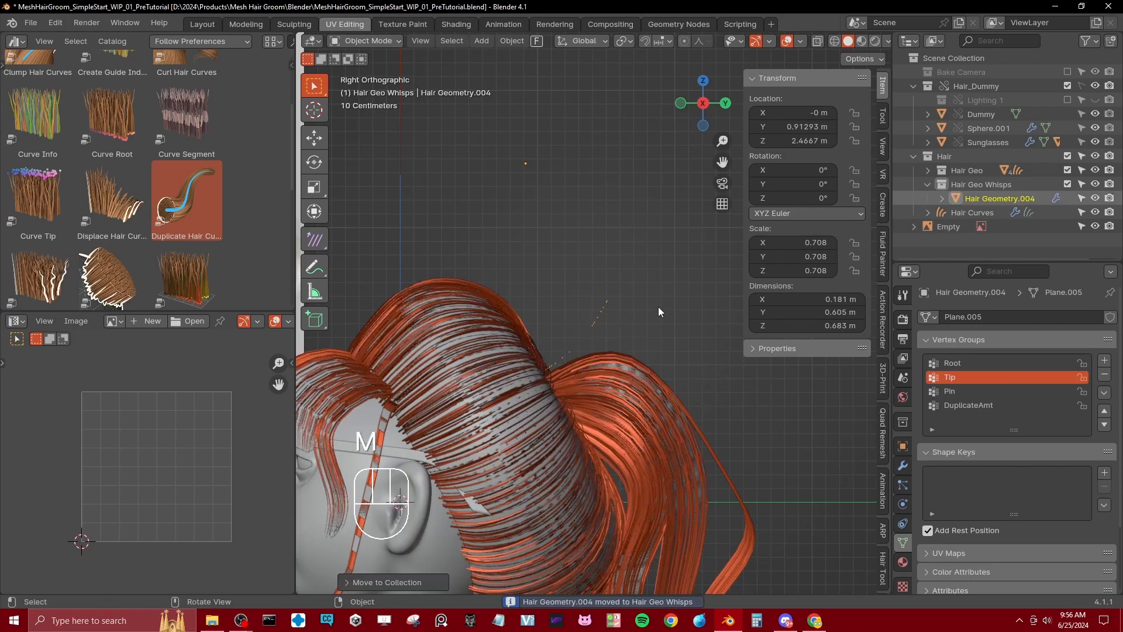
pyautogui.hotkey('ctrl', 's')
# Step: Duplicate the Hair Curves object in place and rename the copy Hair Curve Whisps
pyautogui.click(969, 214)
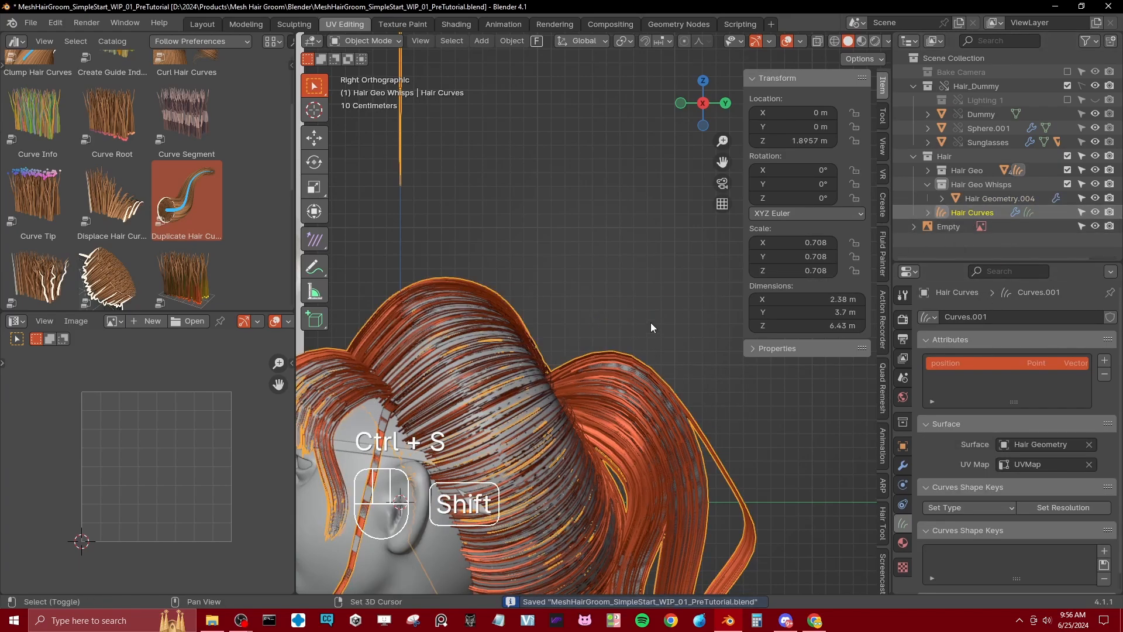
pyautogui.hotkey('shift', 'd')
pyautogui.doubleClick(1007, 227)
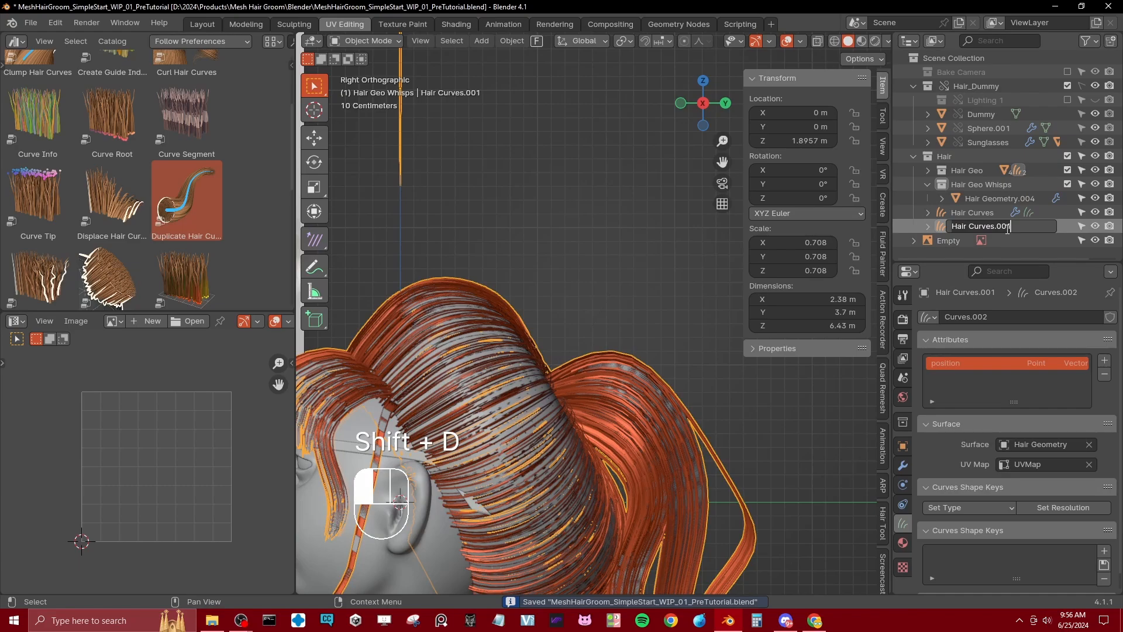
pyautogui.press('BackSpace')
pyautogui.press('BackSpace')
pyautogui.press('BackSpace')
pyautogui.press('BackSpace')
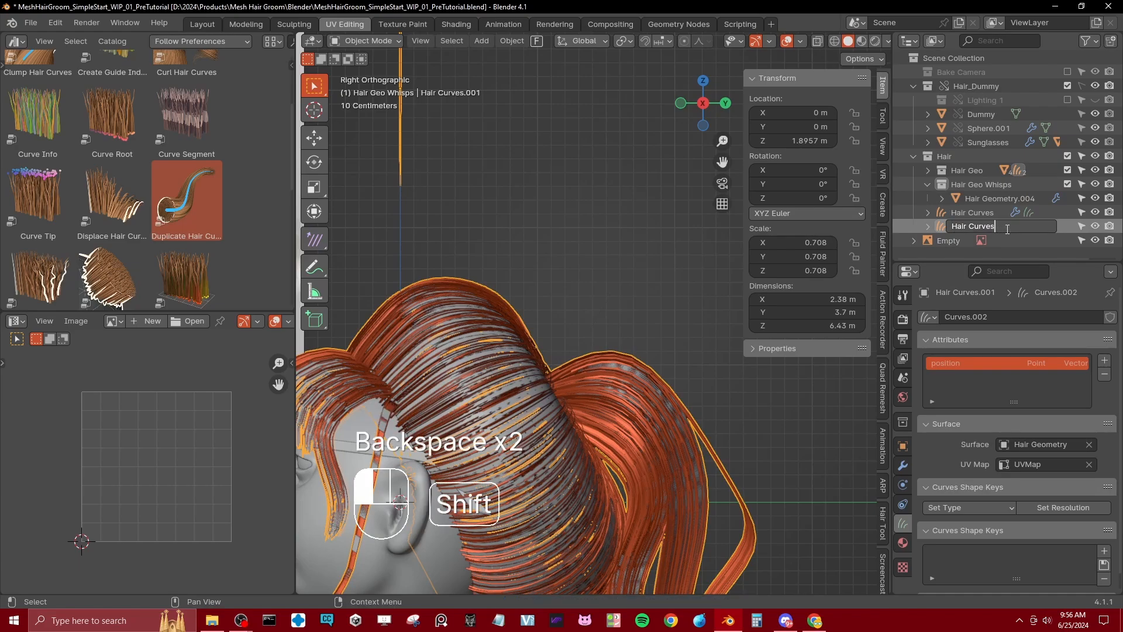
pyautogui.press('BackSpace')
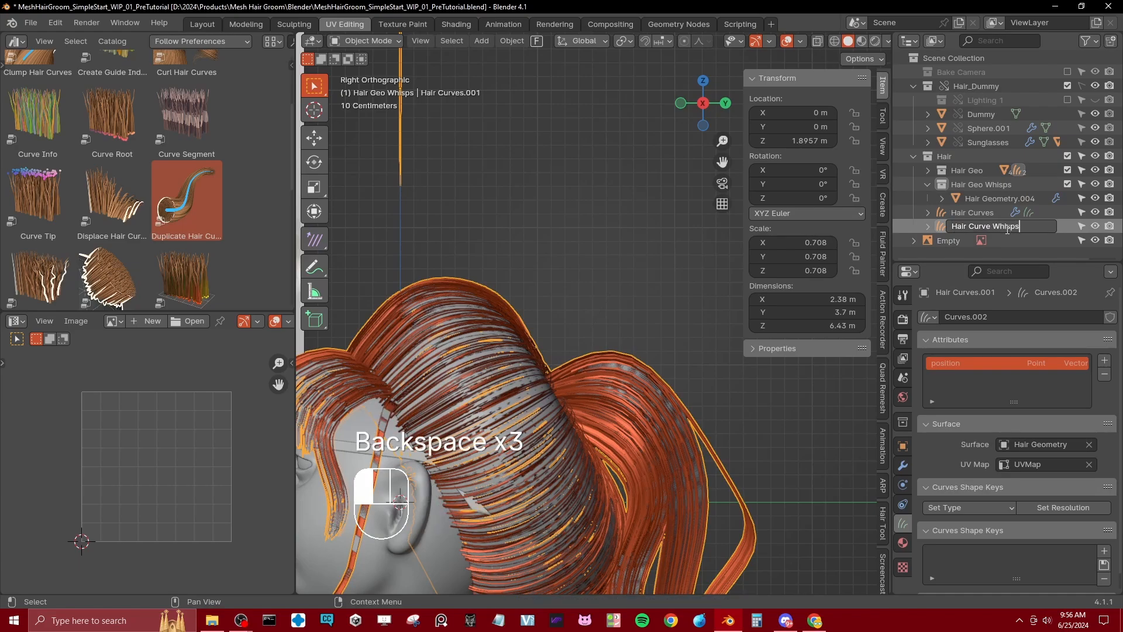
pyautogui.write('Whisps')
pyautogui.press('Return')
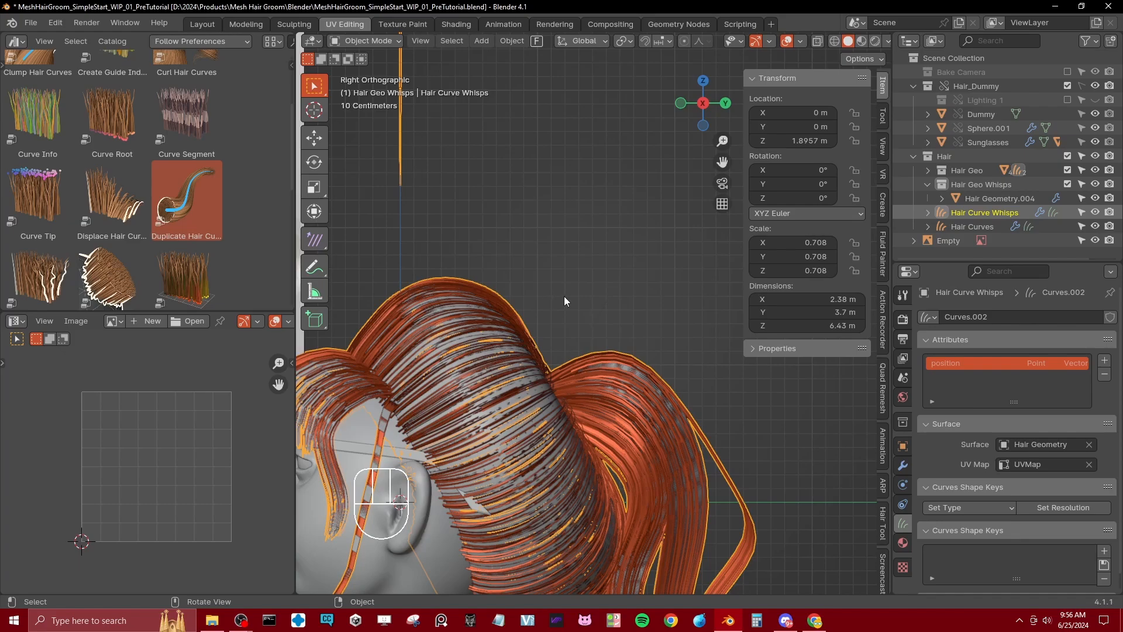
# Step: Set the Hair Geometry input of Hair Curve Whisps' MeshHairGroom modifier to the Hair Geo Whisps collection
pyautogui.click(964, 186)
pyautogui.click(903, 466)
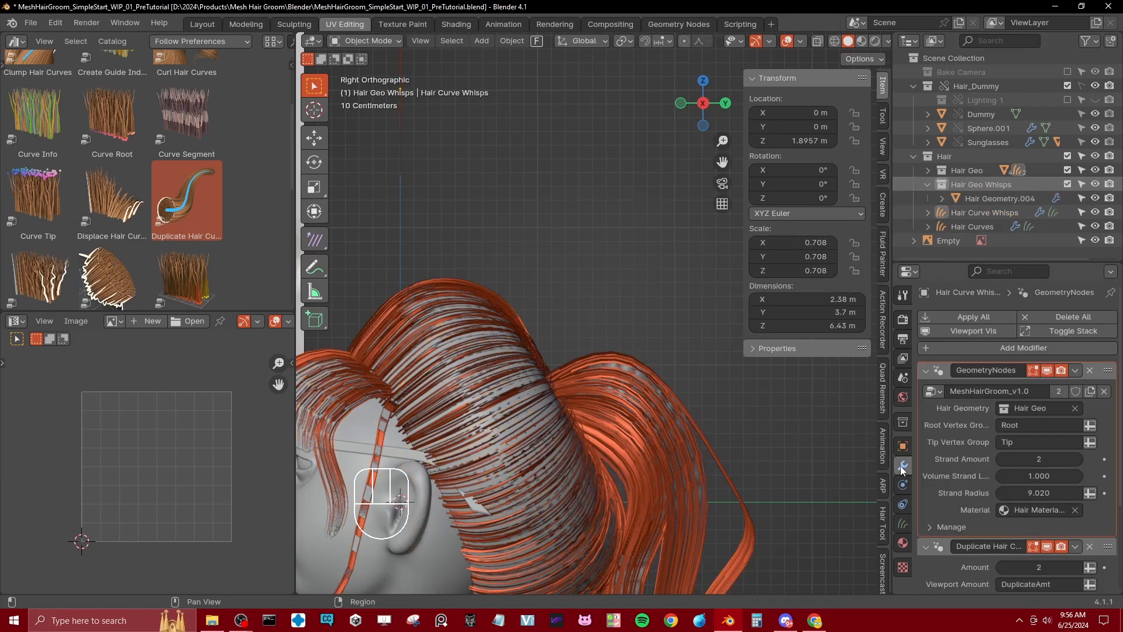
pyautogui.click(992, 212)
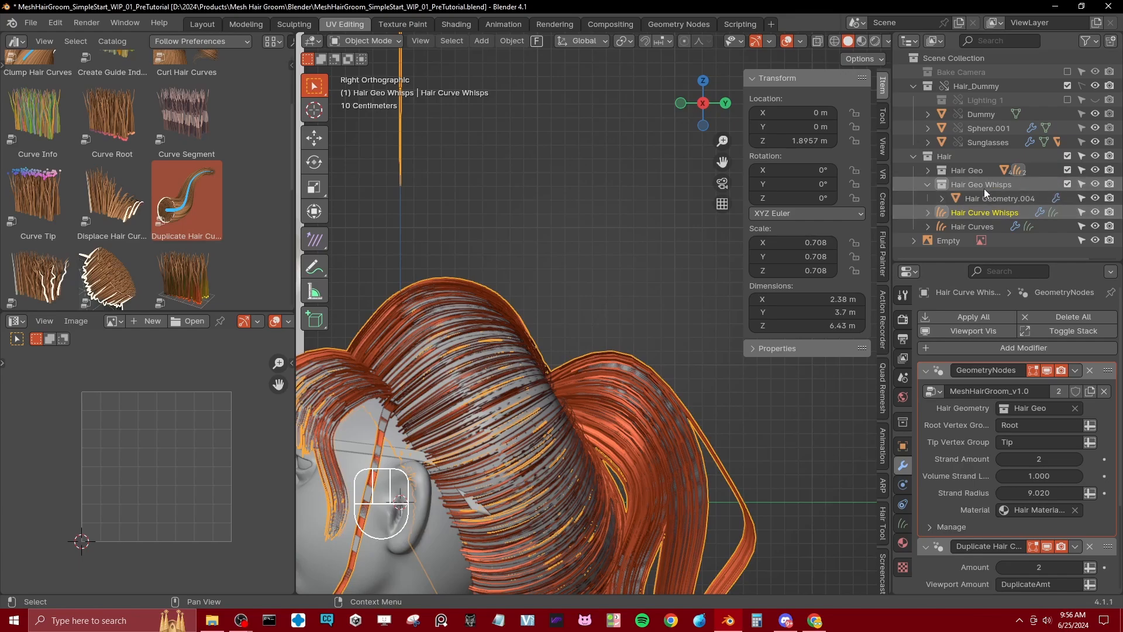
pyautogui.moveTo(984, 188); pyautogui.dragTo(1038, 410)
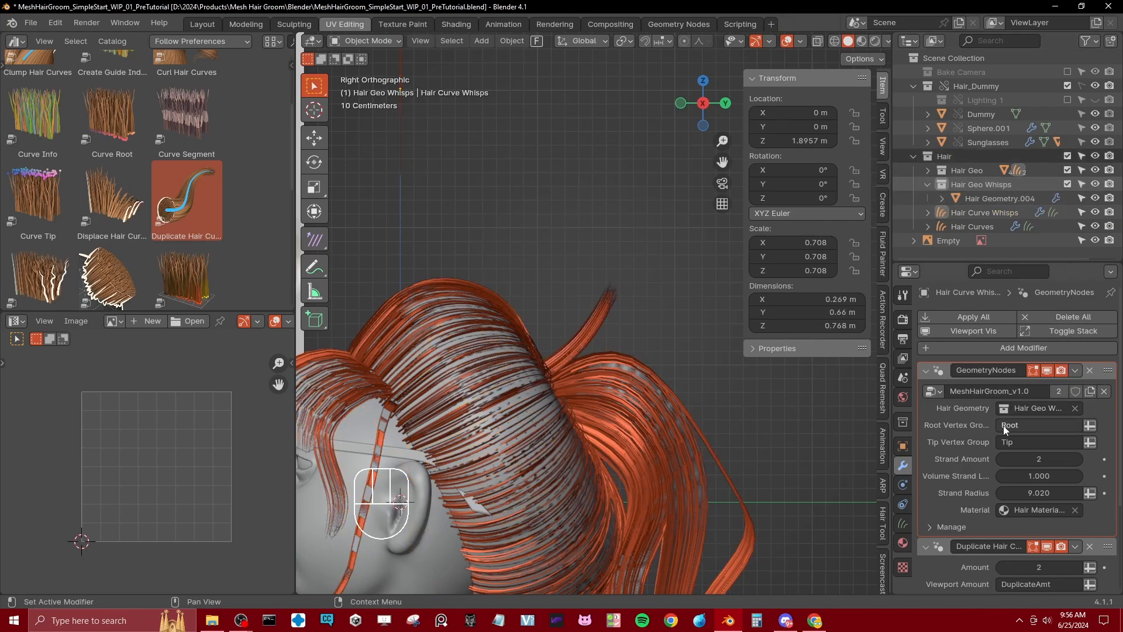
# Step: Remove the Duplicate Hair Curves modifier from Hair Curve Whisps and inspect the flyaway strands from behind
pyautogui.scroll(-5, 1002, 426)
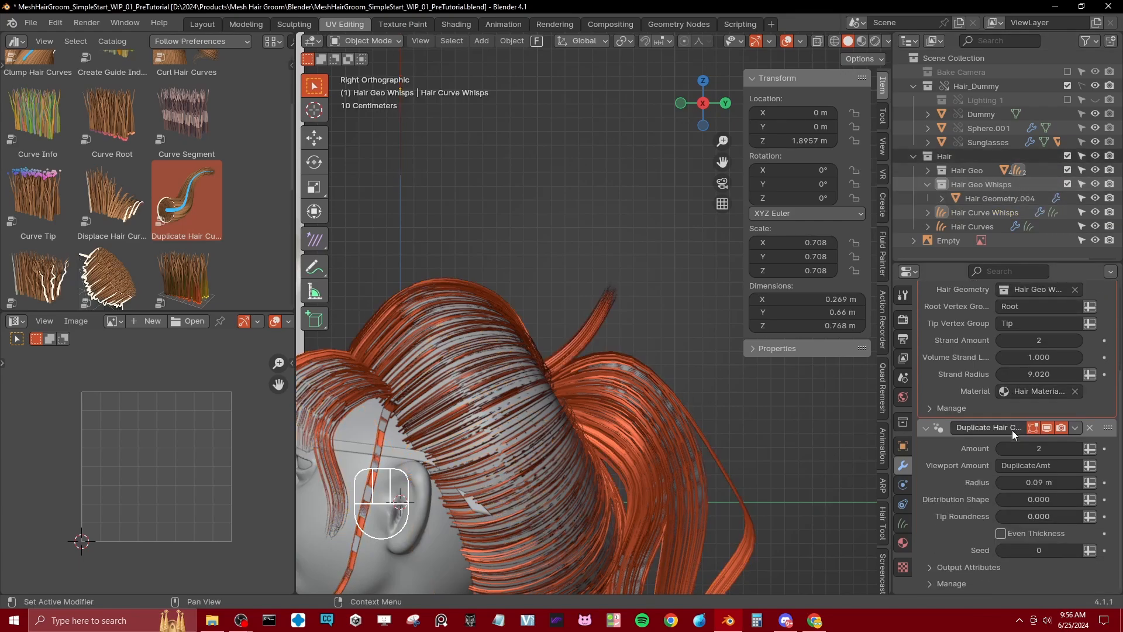
pyautogui.click(1079, 426)
pyautogui.click(1090, 427)
pyautogui.moveTo(543, 324); pyautogui.dragTo(703, 364, button='middle')
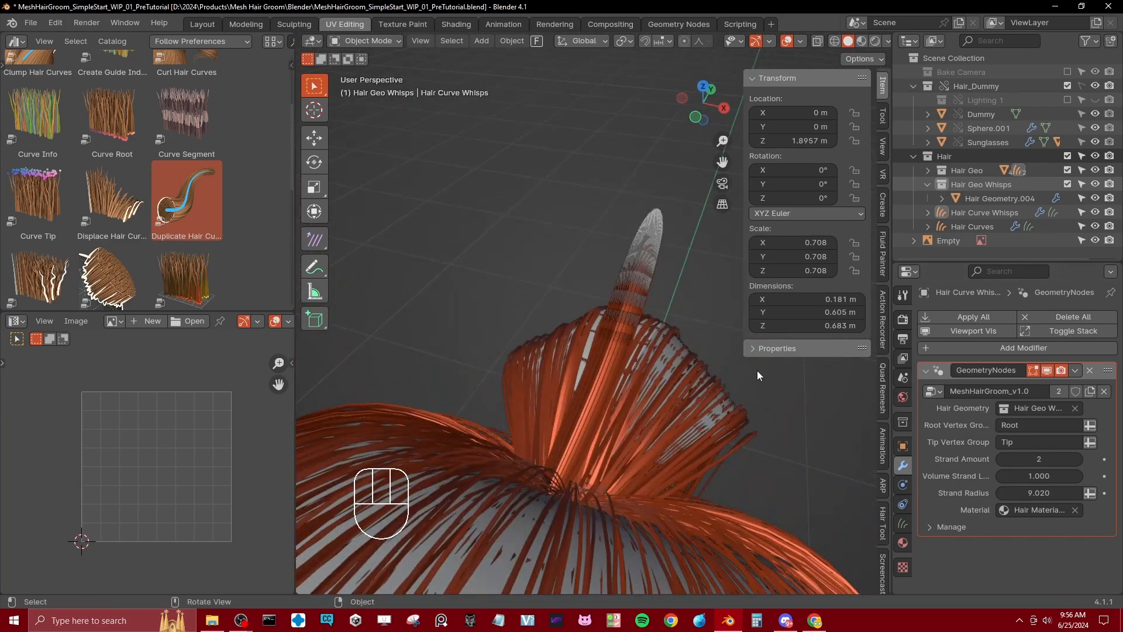
# Step: Set the flyaway strip's Subdivision viewport level to 1
pyautogui.click(657, 220)
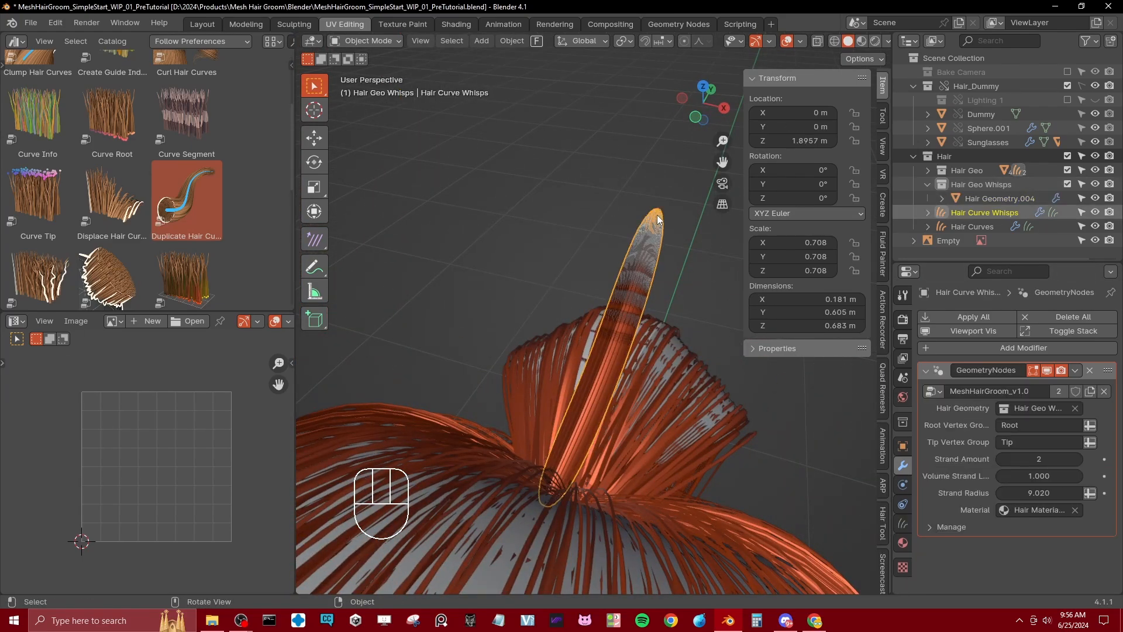
pyautogui.click(655, 215)
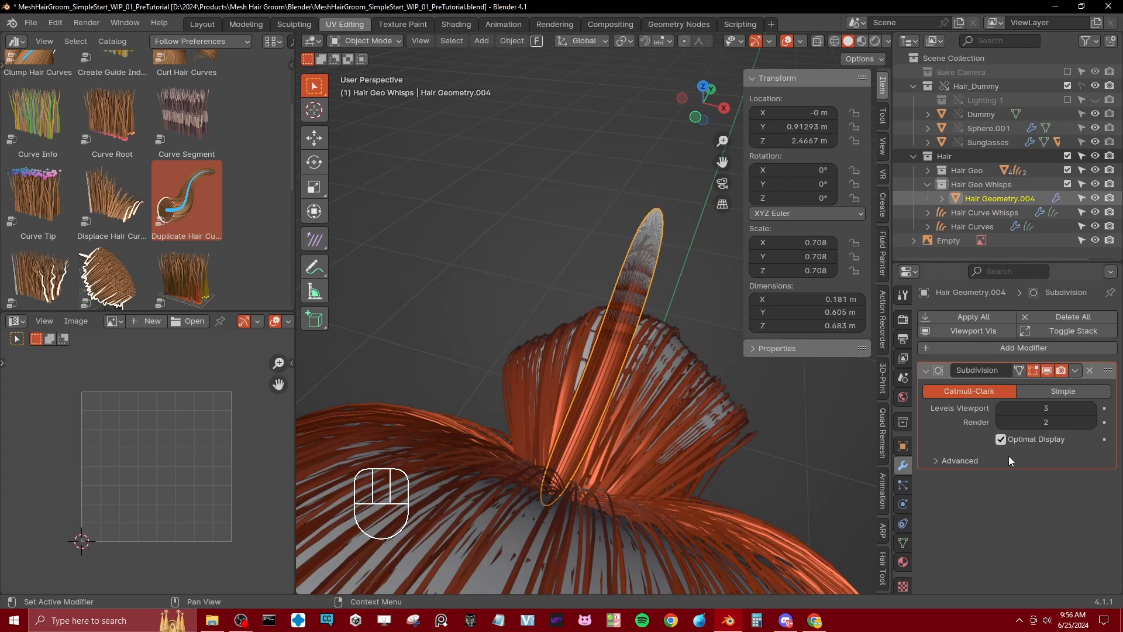
pyautogui.click(1002, 409)
pyautogui.click(1002, 409)
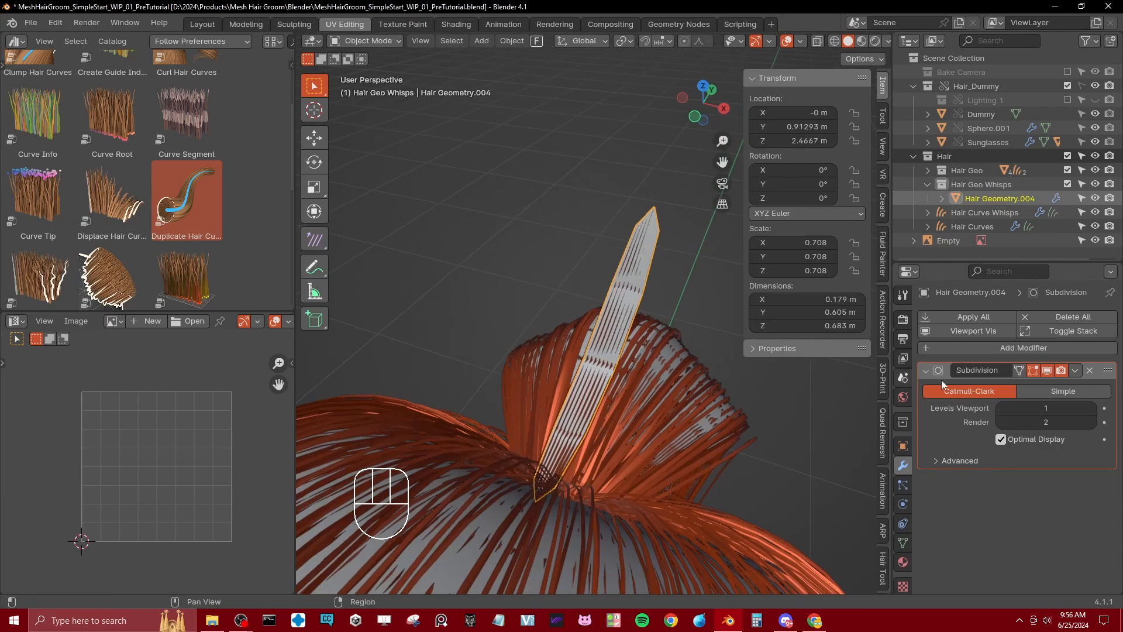
# Step: Compare the flyaway strip's shape at Subdivision viewport levels 0 and 1
pyautogui.click(1000, 408)
pyautogui.moveTo(678, 384); pyautogui.dragTo(693, 380, button='middle')
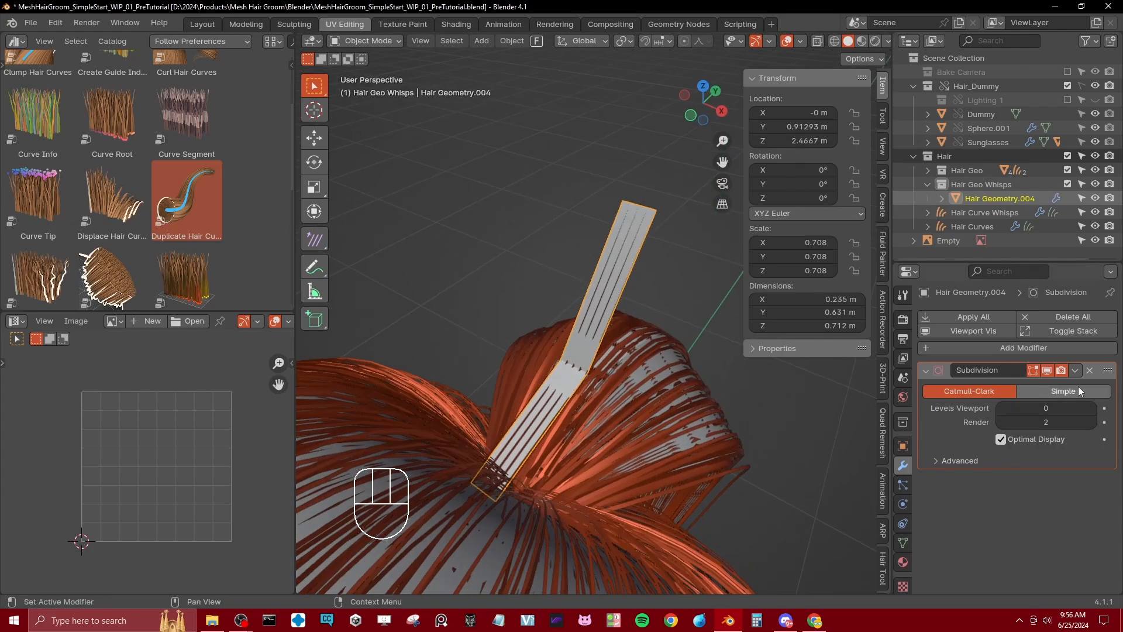
pyautogui.click(1094, 409)
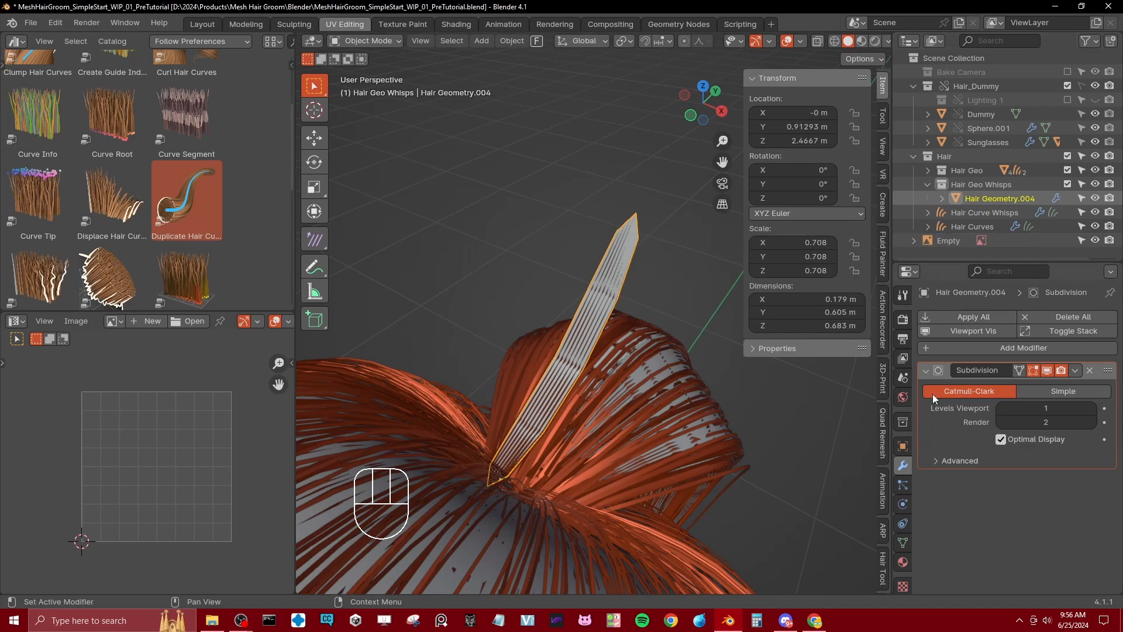
pyautogui.click(926, 372)
# Step: Add a Frizz Hair Curves modifier to Hair Curve Whisps and set its Distance to 0.08 m
pyautogui.click(985, 212)
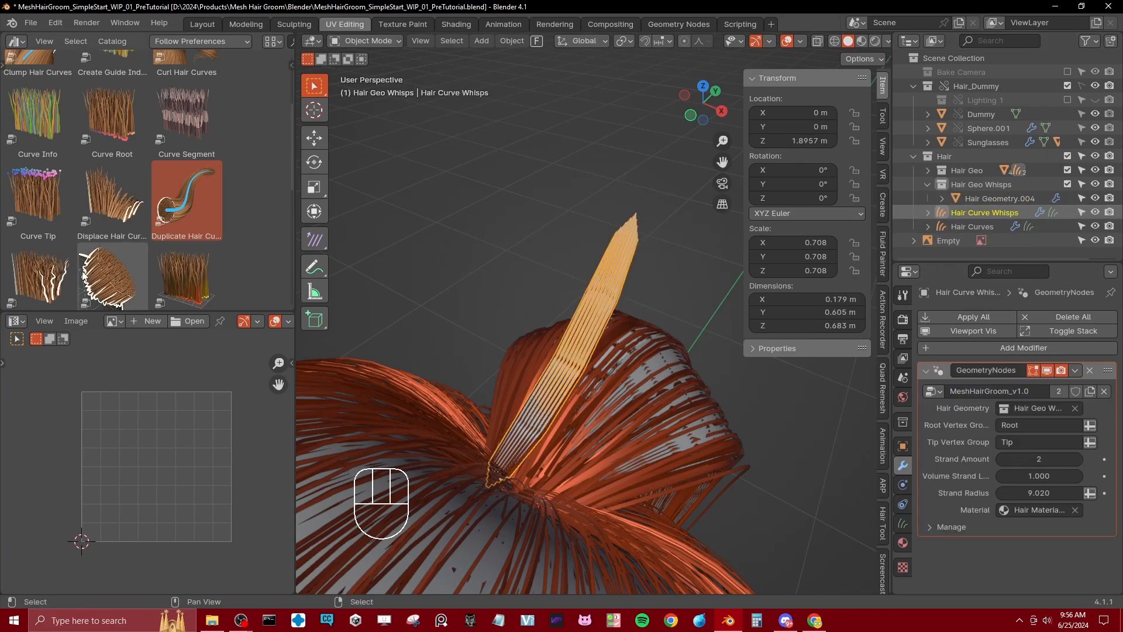
pyautogui.scroll(-5, 87, 234)
pyautogui.moveTo(70, 199); pyautogui.dragTo(637, 269)
pyautogui.moveTo(641, 301); pyautogui.dragTo(576, 276, button='middle')
pyautogui.scroll(-3, 1034, 537)
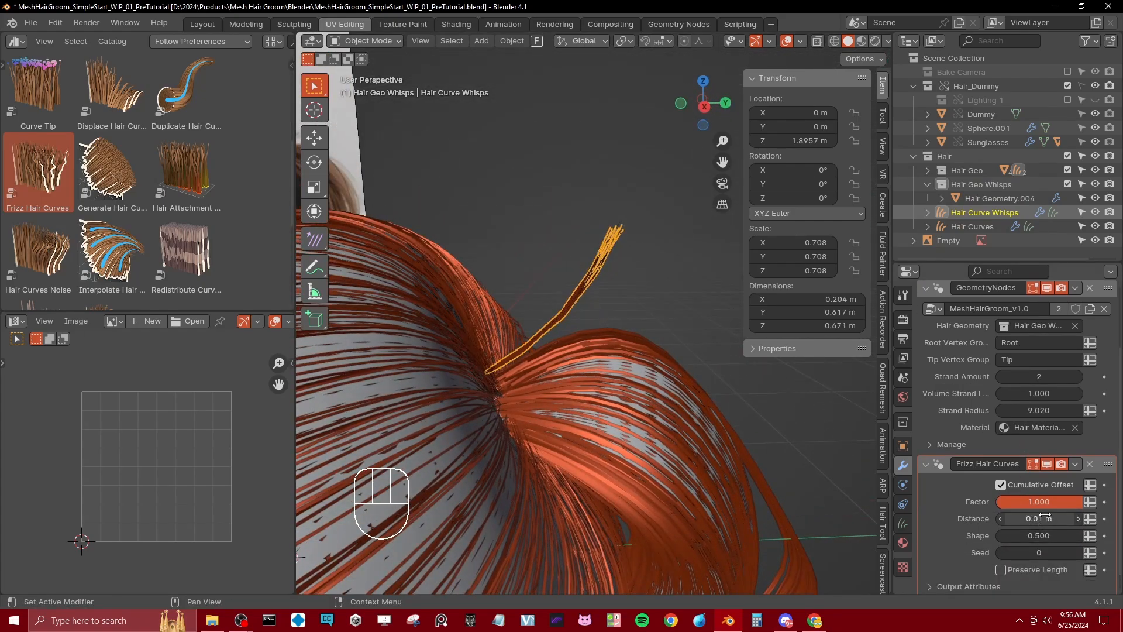
pyautogui.moveTo(1039, 519); pyautogui.dragTo(1064, 518)
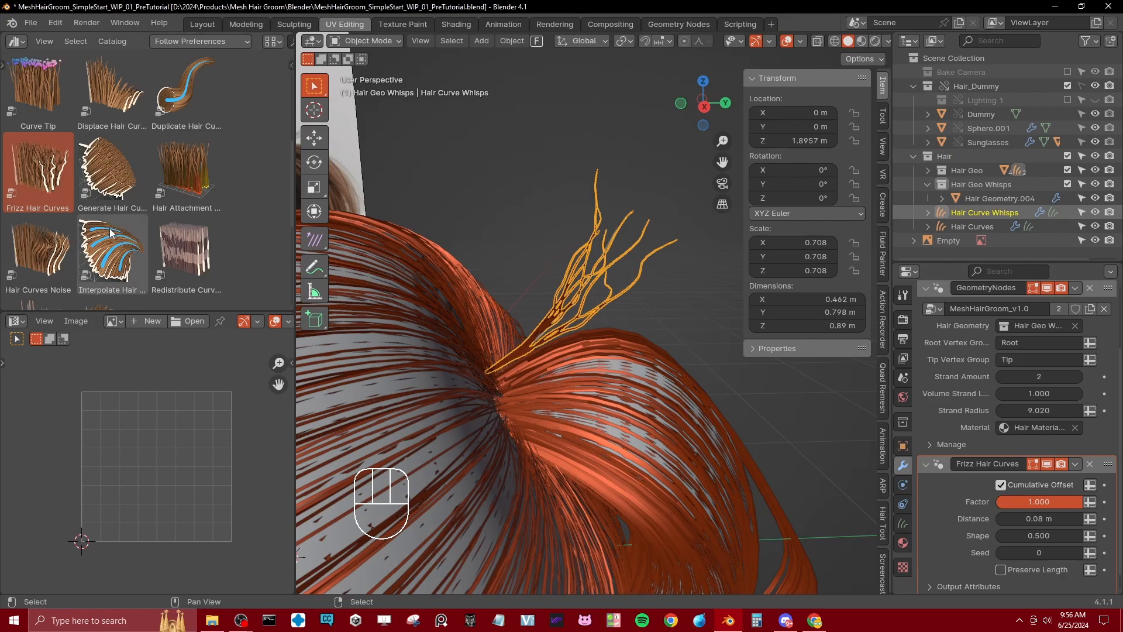
# Step: Add a Smooth Hair Curves modifier to Hair Curve Whisps
pyautogui.scroll(-1, 111, 235)
pyautogui.scroll(-3, 165, 281)
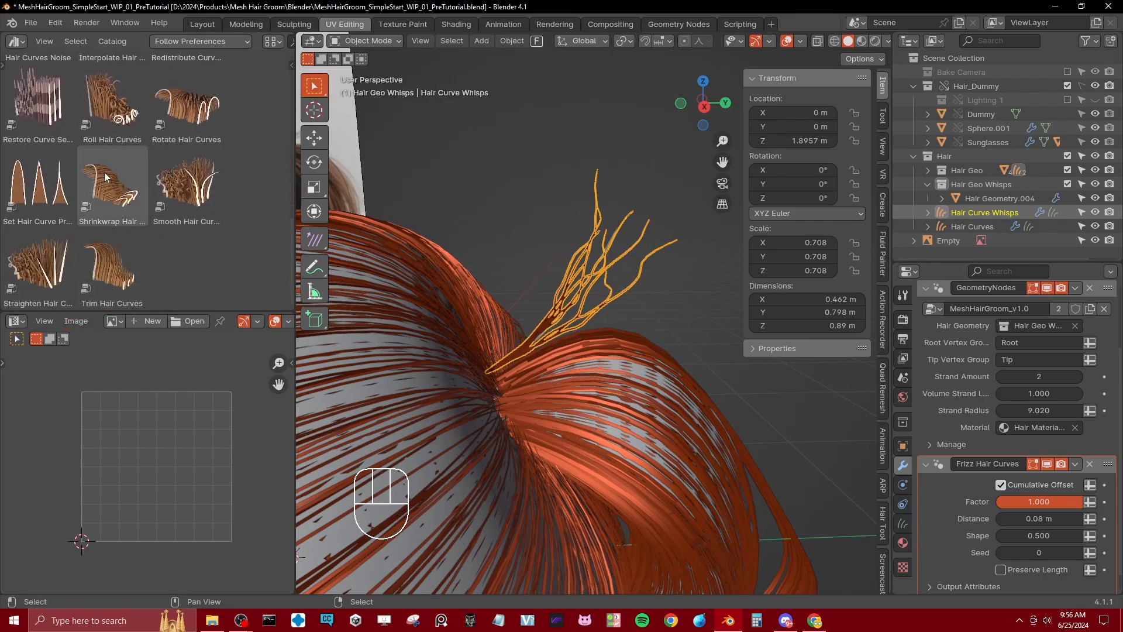
pyautogui.scroll(3, 170, 186)
pyautogui.scroll(-2, 106, 215)
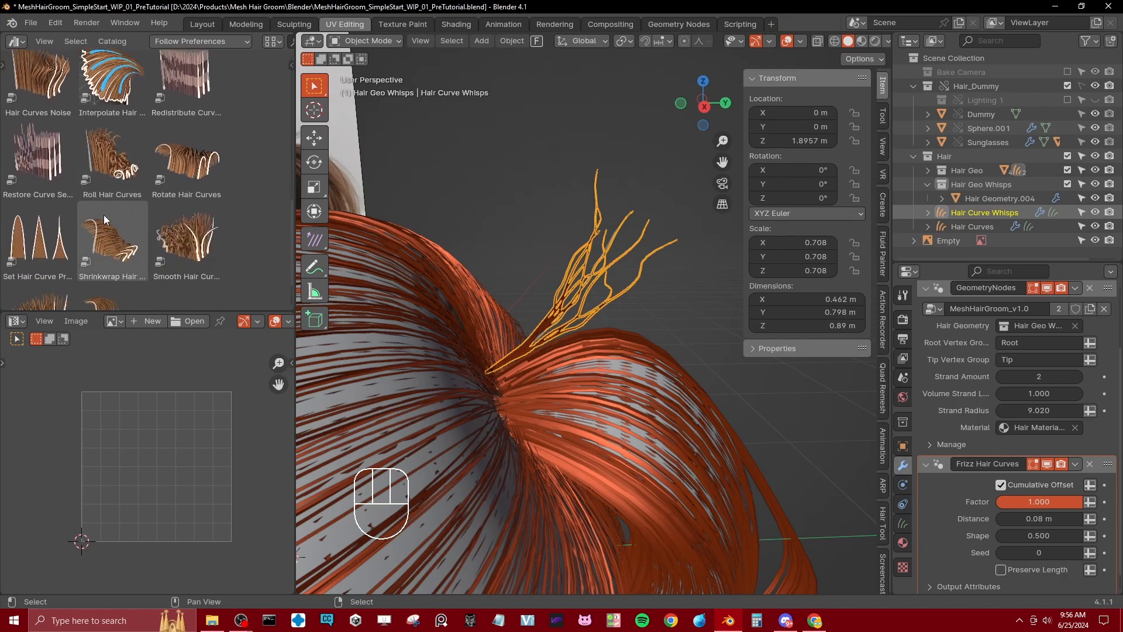
pyautogui.scroll(1, 113, 219)
pyautogui.moveTo(183, 259); pyautogui.dragTo(608, 244)
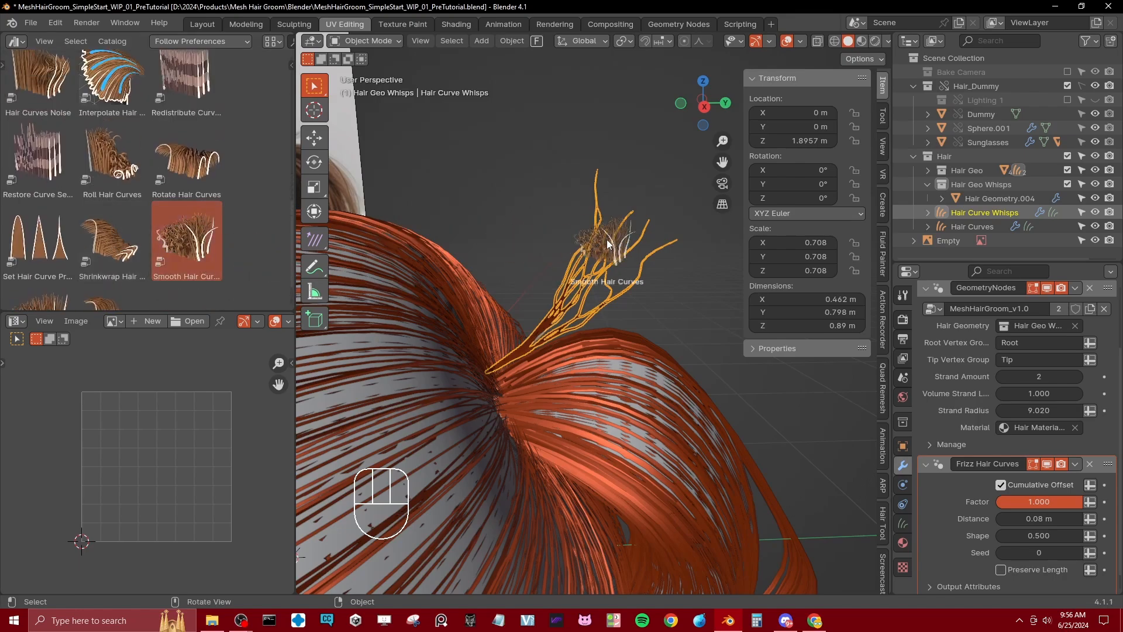
pyautogui.moveTo(571, 304); pyautogui.dragTo(570, 303)
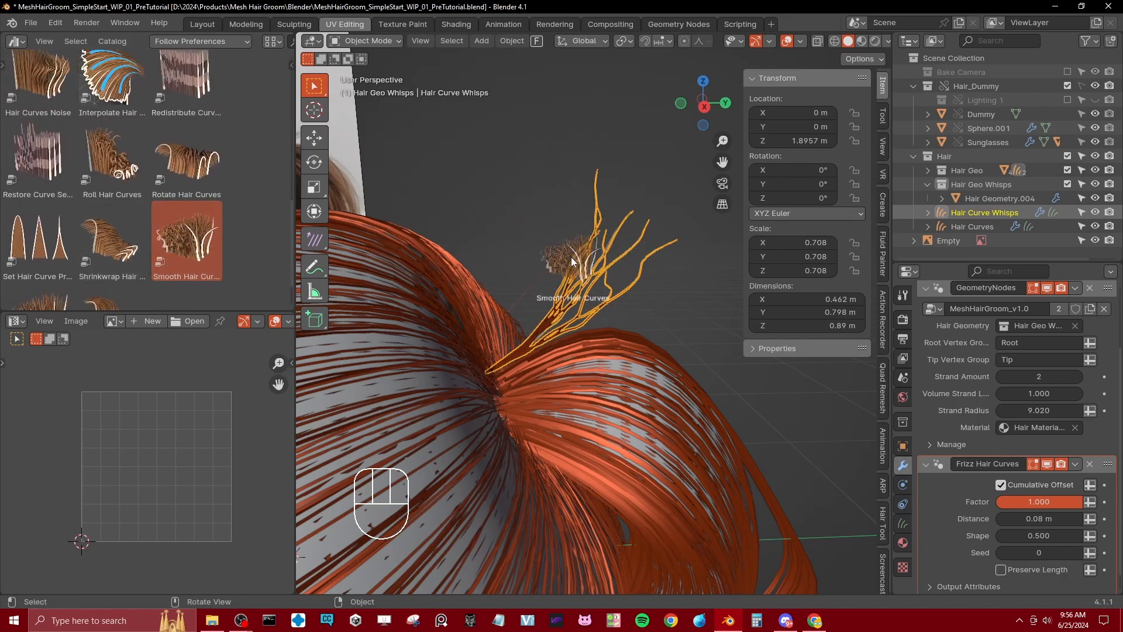
pyautogui.moveTo(647, 305); pyautogui.dragTo(609, 327, button='middle')
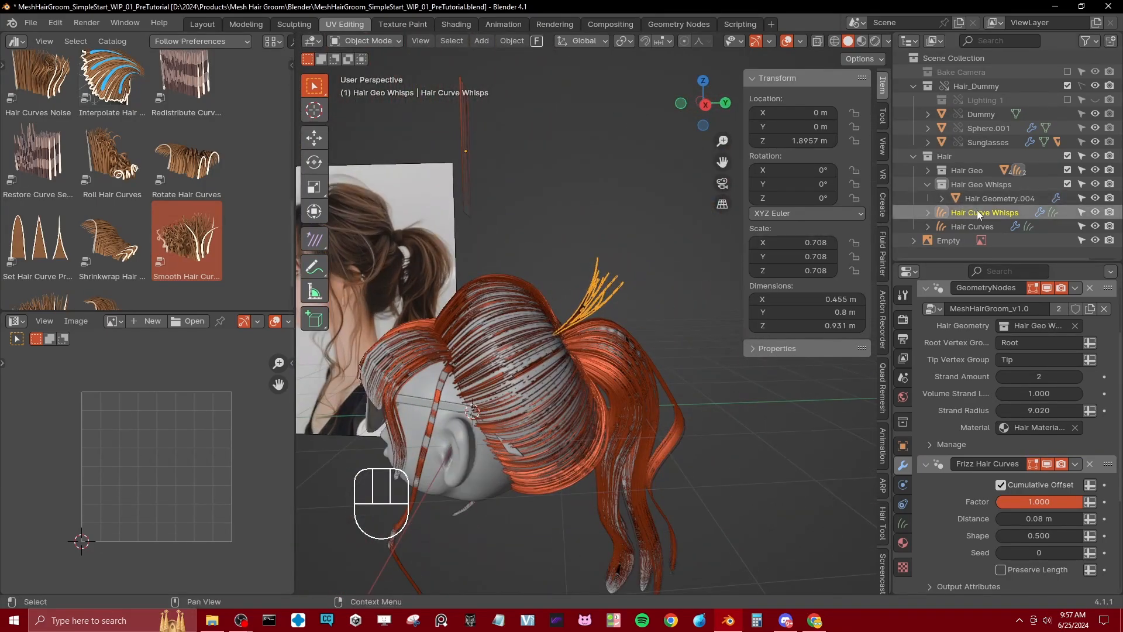
# Step: Duplicate the flyaway strip Hair Geometry.004 and move the copy's whole mesh away from the ponytail to the head's side
pyautogui.moveTo(493, 339); pyautogui.dragTo(521, 335, button='middle')
pyautogui.moveTo(596, 287); pyautogui.dragTo(711, 272, button='middle')
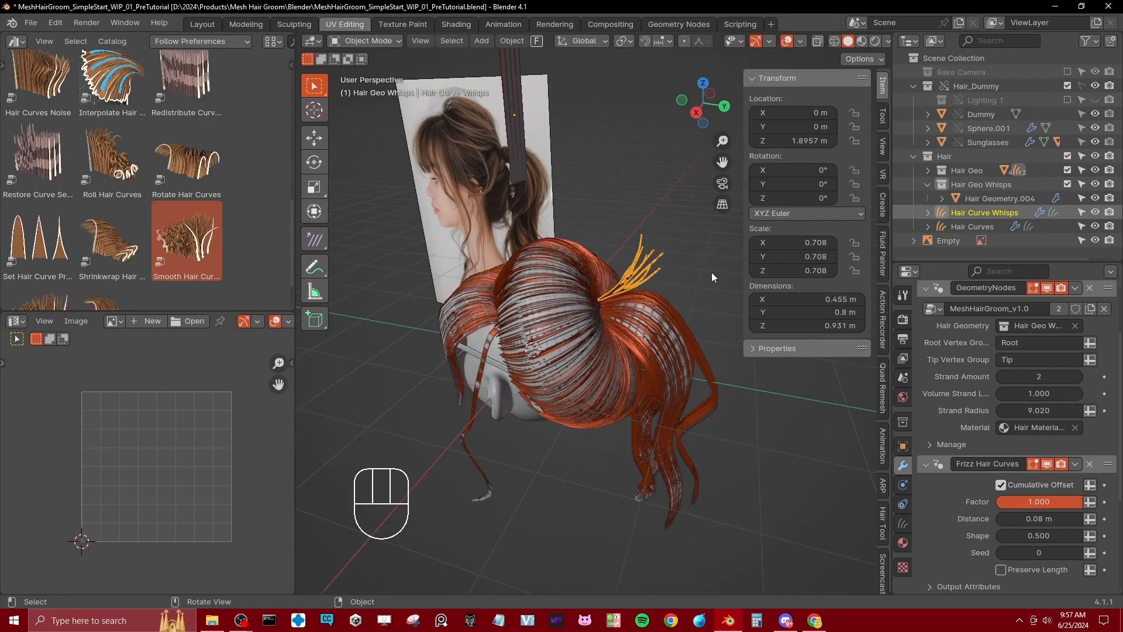
pyautogui.moveTo(563, 309); pyautogui.dragTo(591, 301, button='middle')
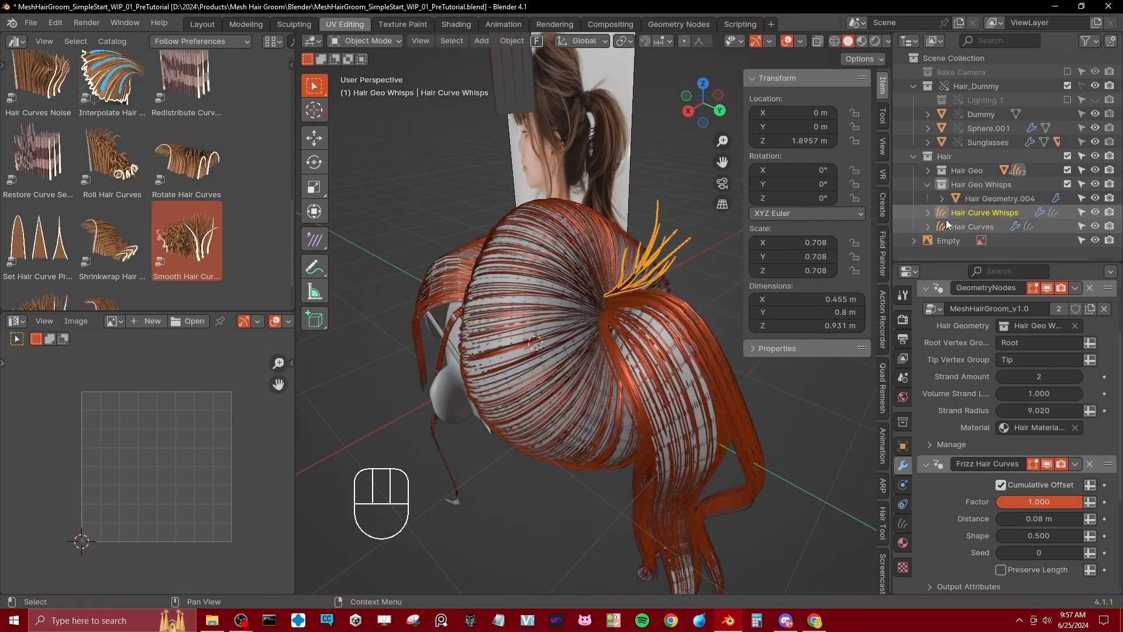
pyautogui.click(977, 198)
pyautogui.hotkey('shift', 'd')
pyautogui.press('Tab')
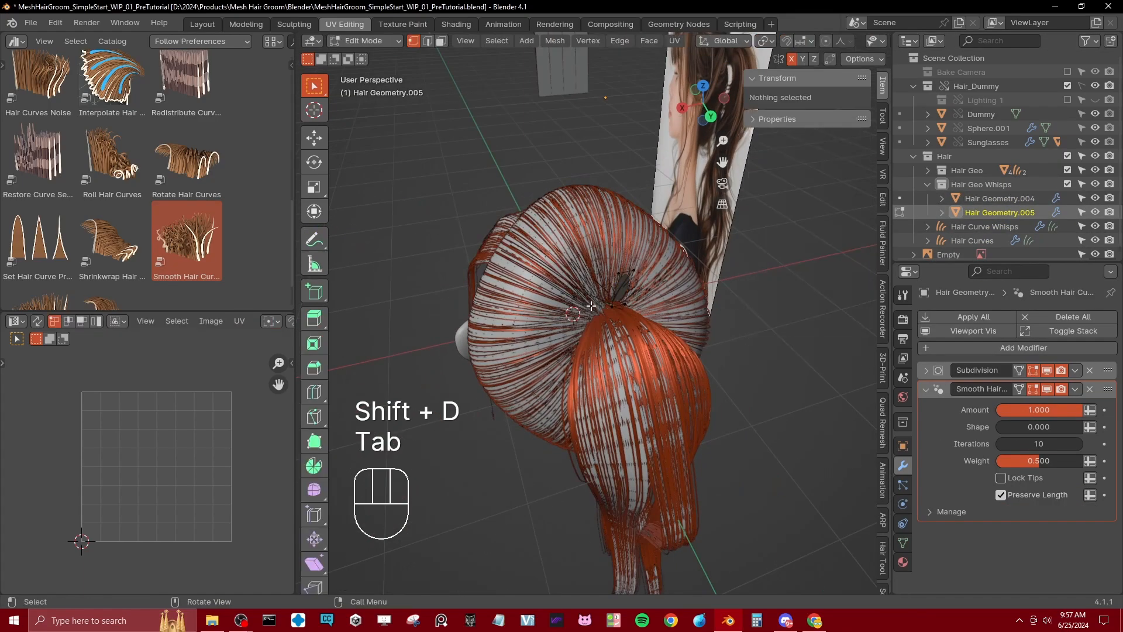
pyautogui.press('a')
pyautogui.press('g')
pyautogui.click(427, 266)
pyautogui.moveTo(427, 266); pyautogui.dragTo(609, 225, button='middle')
# Step: Rotate the copied strip, including about the Y axis, and move it down beside the side hair
pyautogui.press('r')
pyautogui.click(678, 258)
pyautogui.press('r')
pyautogui.press('y')
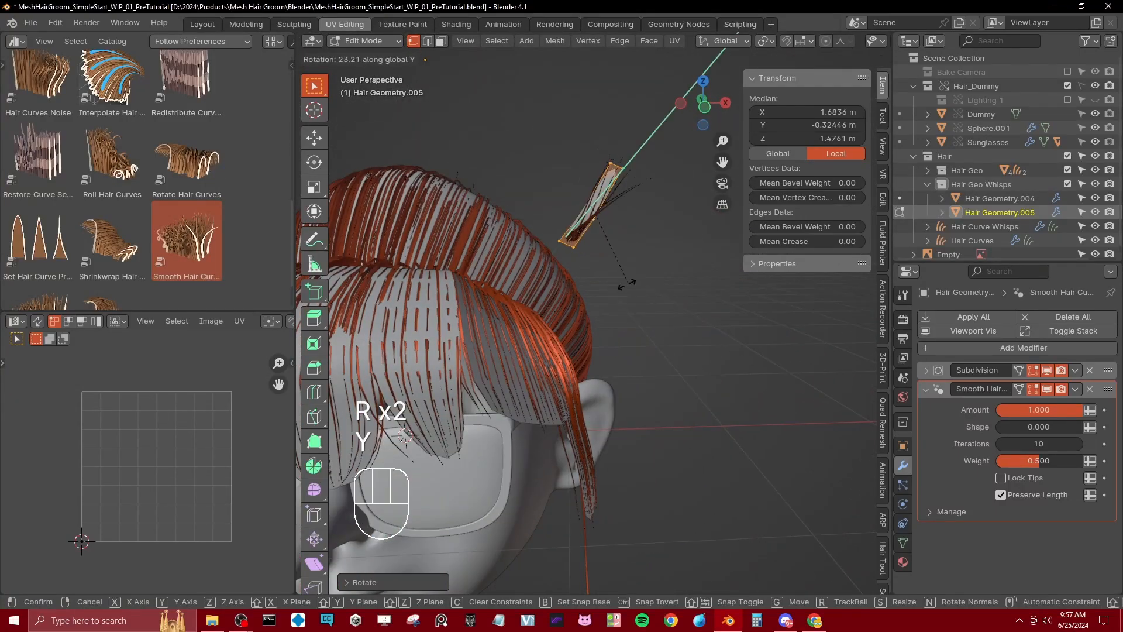
pyautogui.click(522, 270)
pyautogui.press('g')
pyautogui.moveTo(521, 270); pyautogui.dragTo(483, 322, button='middle')
pyautogui.click(578, 293)
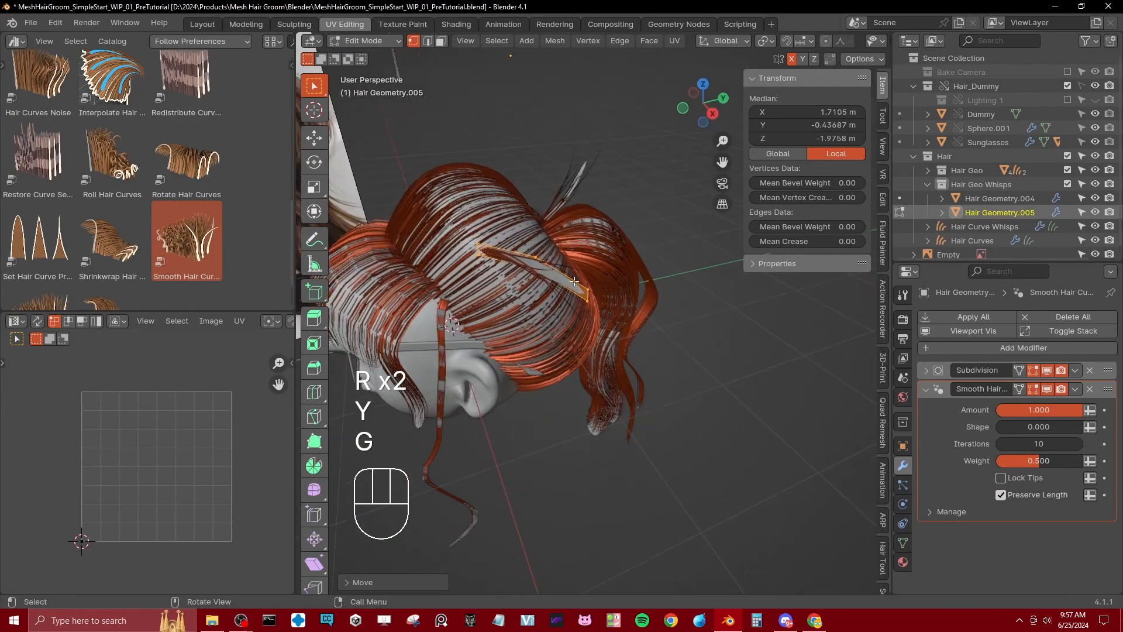
# Step: Rotate the copied strip further and reposition it close against the side of the head
pyautogui.keyDown('shift'); pyautogui.moveTo(556, 274); pyautogui.dragTo(625, 331, button='middle'); pyautogui.keyUp('shift')
pyautogui.press('r')
pyautogui.click(386, 229)
pyautogui.moveTo(387, 228); pyautogui.dragTo(413, 224, button='middle')
pyautogui.moveTo(614, 348)
pyautogui.mouseDown(button='middle')
pyautogui.moveTo(623, 324)
pyautogui.moveTo(646, 343)
pyautogui.moveTo(673, 325)
pyautogui.moveTo(623, 364)
pyautogui.moveTo(561, 378)
pyautogui.moveTo(597, 419)
pyautogui.mouseUp(button='middle')
pyautogui.press('g')
pyautogui.click(597, 348)
pyautogui.press('g')
pyautogui.click(668, 329)
pyautogui.press('g')
pyautogui.click(615, 377)
# Step: Select the strip's middle edge loop in wireframe shading and shift it along the side of the head
pyautogui.moveTo(649, 327); pyautogui.dragTo(712, 371, button='middle')
pyautogui.press('z')
pyautogui.click(638, 286)
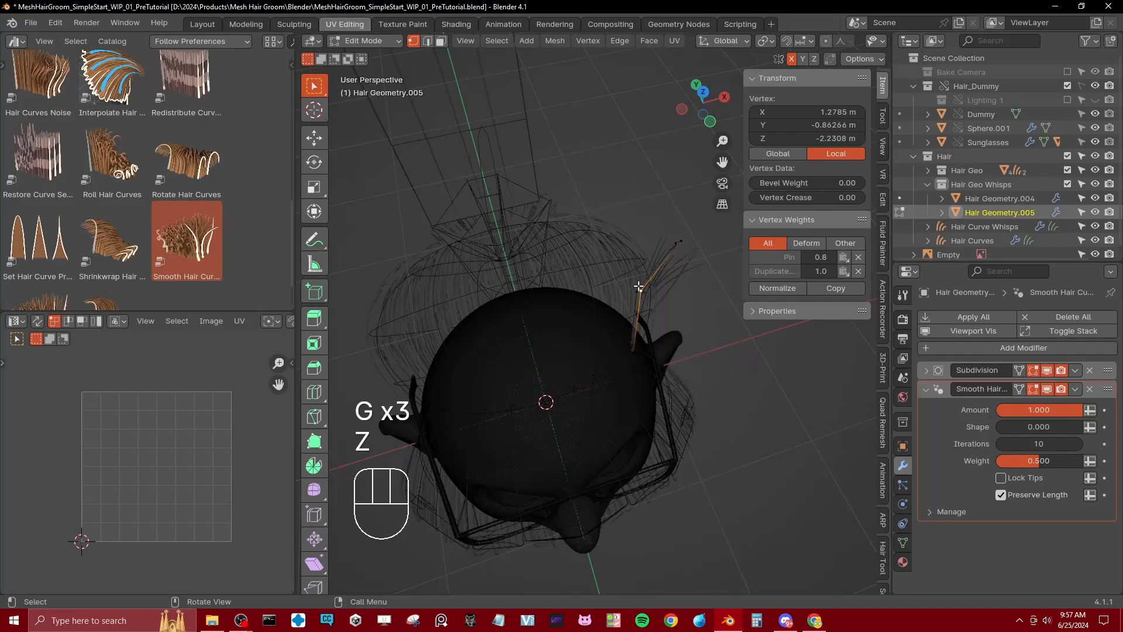
pyautogui.press('b')
pyautogui.moveTo(632, 282); pyautogui.dragTo(659, 308)
pyautogui.press('g')
pyautogui.click(684, 313)
# Step: Select the strip's tip edge, return to solid shading, and move the edge toward the back of the head
pyautogui.click(679, 242)
pyautogui.press('b')
pyautogui.moveTo(662, 233); pyautogui.dragTo(681, 253)
pyautogui.moveTo(705, 319)
pyautogui.mouseDown(button='middle')
pyautogui.moveTo(638, 290)
pyautogui.moveTo(620, 318)
pyautogui.moveTo(660, 397)
pyautogui.moveTo(653, 389)
pyautogui.mouseUp(button='middle')
pyautogui.press('z')
pyautogui.moveTo(556, 328)
pyautogui.mouseDown(button='middle')
pyautogui.moveTo(545, 328)
pyautogui.moveTo(629, 322)
pyautogui.moveTo(691, 342)
pyautogui.moveTo(643, 309)
pyautogui.moveTo(559, 314)
pyautogui.mouseUp(button='middle')
pyautogui.click(584, 324)
pyautogui.keyDown('shift'); pyautogui.click(590, 333); pyautogui.keyUp('shift')
pyautogui.press('g')
pyautogui.click(638, 328)
pyautogui.press('g')
pyautogui.click(684, 372)
# Step: Bring the strip's tip edge around the back hair to just beside the ponytail base
pyautogui.click(686, 312)
pyautogui.keyDown('shift'); pyautogui.click(681, 305); pyautogui.keyUp('shift')
pyautogui.press('g')
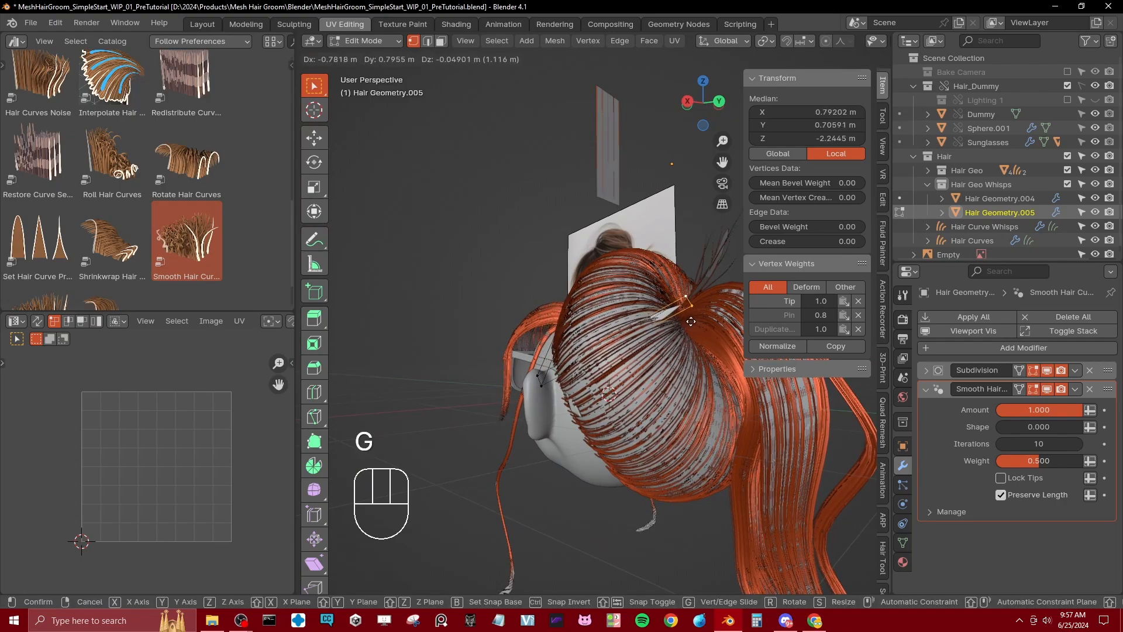
pyautogui.click(652, 331)
pyautogui.moveTo(678, 357); pyautogui.dragTo(646, 388, button='middle')
pyautogui.press('g')
pyautogui.click(655, 383)
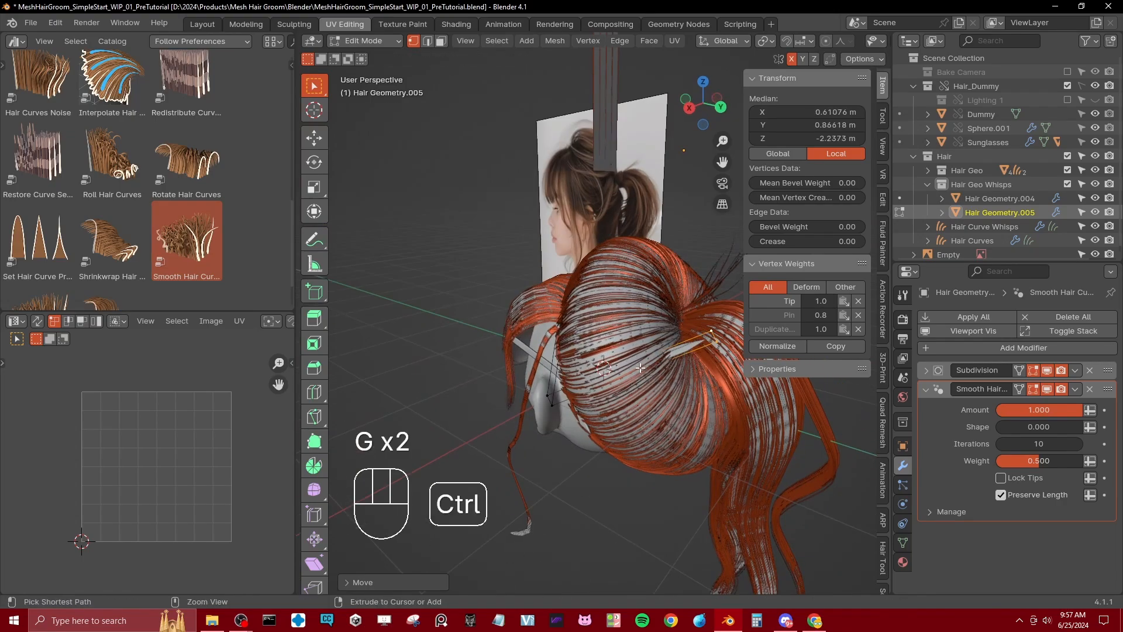
# Step: Add a loop cut across the strip's long rear segment and move it outward over the side hair
pyautogui.hotkey('ctrl', 'r')
pyautogui.click(647, 364)
pyautogui.click(645, 362)
pyautogui.moveTo(632, 351); pyautogui.dragTo(648, 387, button='middle')
pyautogui.press('g')
pyautogui.click(654, 436)
pyautogui.moveTo(654, 436)
pyautogui.mouseDown(button='middle')
pyautogui.moveTo(721, 346)
pyautogui.moveTo(696, 413)
pyautogui.moveTo(660, 416)
pyautogui.mouseUp(button='middle')
# Step: Set the strip's tip edge into the ponytail base, then add another loop cut before it and move it outward
pyautogui.click(725, 325)
pyautogui.keyDown('shift'); pyautogui.click(720, 316); pyautogui.keyUp('shift')
pyautogui.scroll(3, 661, 416)
pyautogui.press('g')
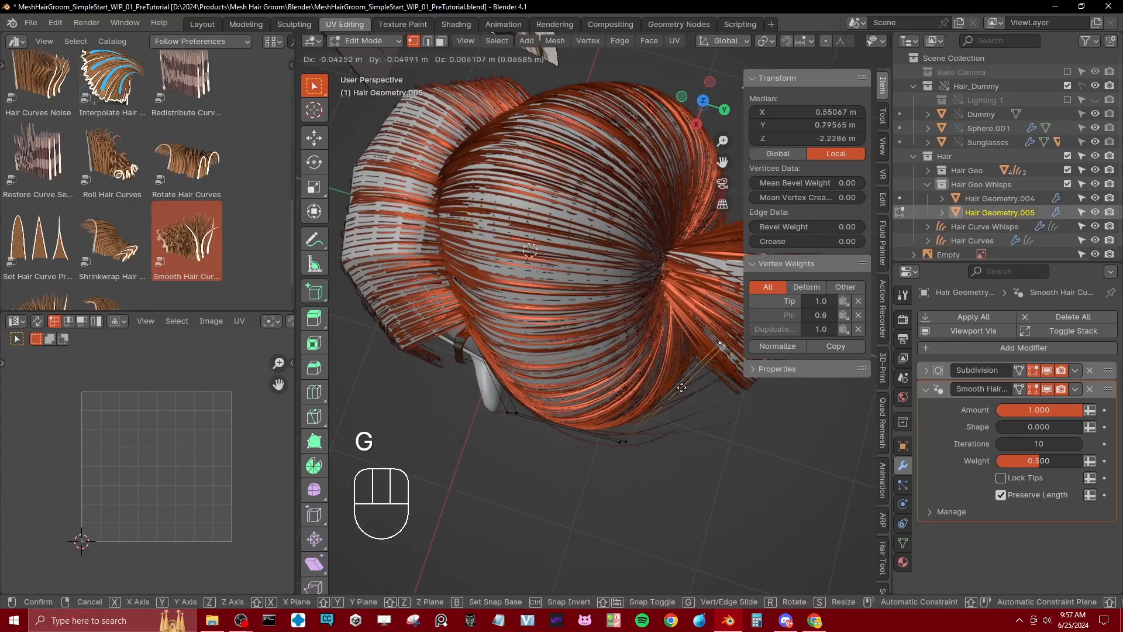
pyautogui.click(653, 371)
pyautogui.doubleClick(649, 364)
pyautogui.press('g')
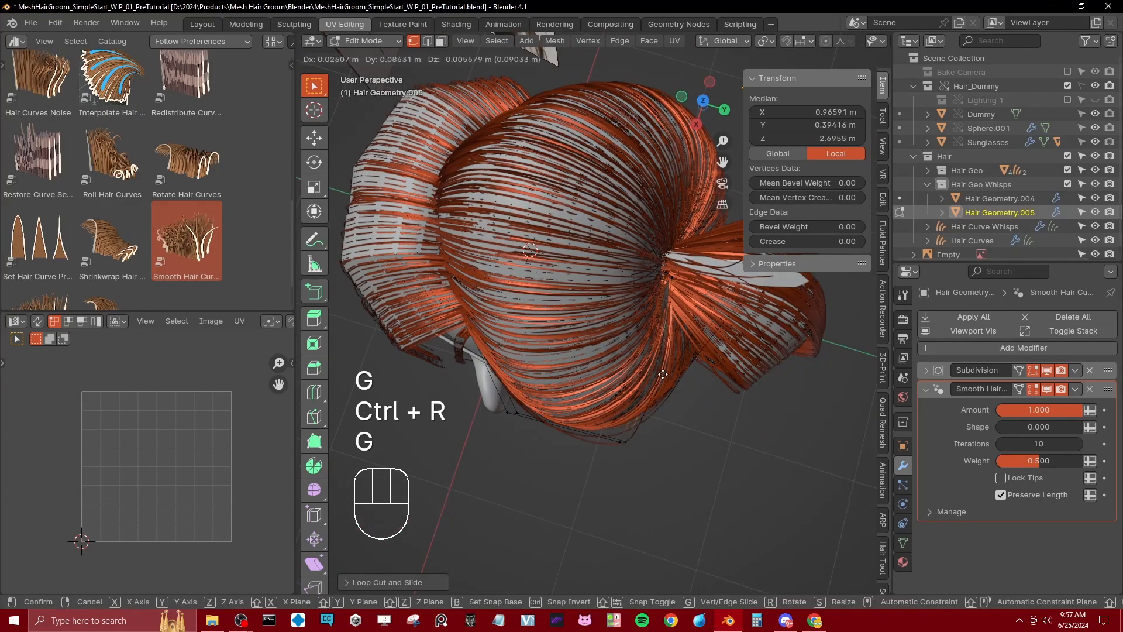
pyautogui.click(694, 401)
pyautogui.moveTo(694, 402); pyautogui.dragTo(673, 319, button='middle')
pyautogui.scroll(-3, 663, 351)
# Step: Select the strip's root edge in wireframe shading and rotate it to follow the curve of the head
pyautogui.press('Tab')
pyautogui.press('z')
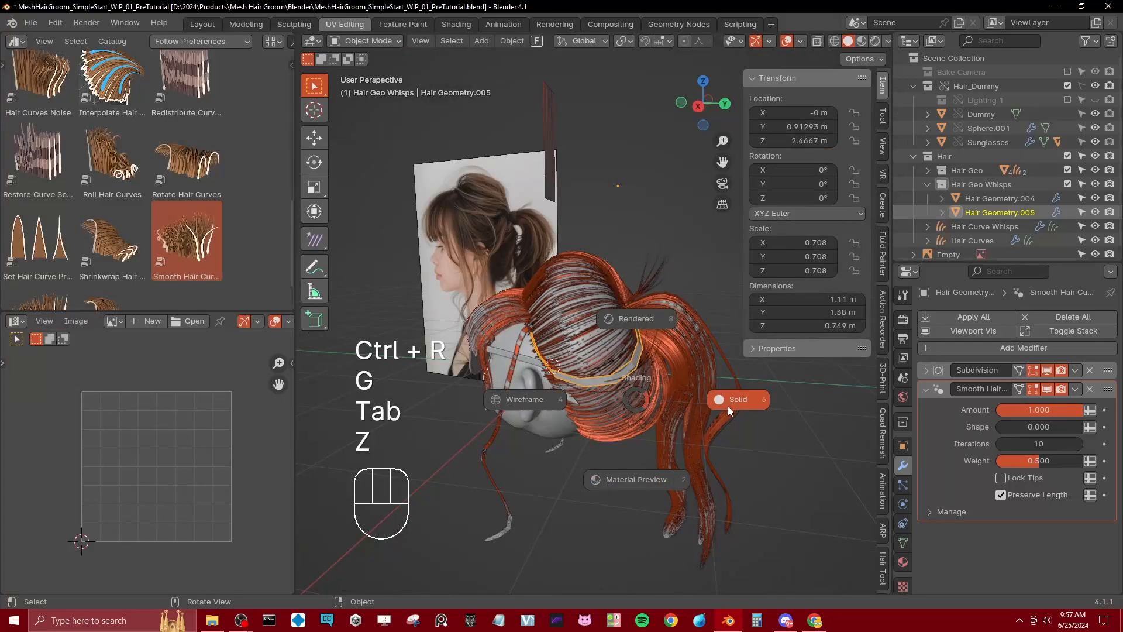
pyautogui.click(727, 406)
pyautogui.scroll(4, 665, 353)
pyautogui.moveTo(728, 406)
pyautogui.mouseDown(button='middle')
pyautogui.moveTo(664, 353)
pyautogui.moveTo(818, 444)
pyautogui.moveTo(594, 417)
pyautogui.mouseUp(button='middle')
pyautogui.press('Tab')
pyautogui.press('z')
pyautogui.click(488, 346)
pyautogui.press('b')
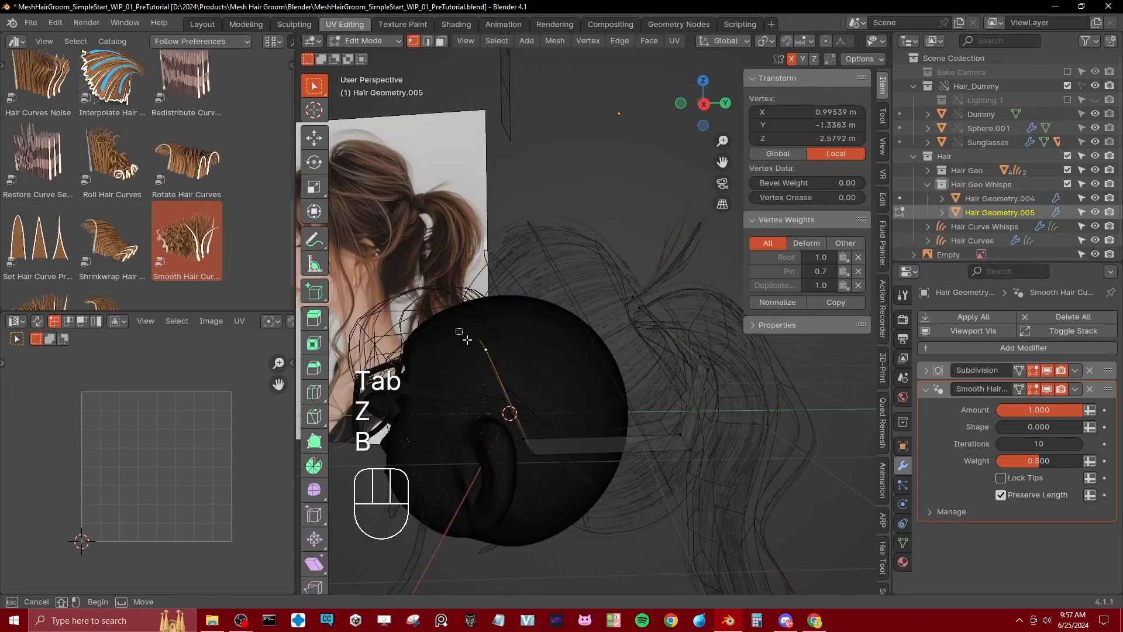
pyautogui.moveTo(462, 331); pyautogui.dragTo(498, 362)
pyautogui.moveTo(499, 362); pyautogui.dragTo(499, 318, button='middle')
pyautogui.press('r')
pyautogui.click(556, 353)
# Step: Rotate the strip's edge loop behind the root to smooth the bend above the ear, and restore solid shading
pyautogui.click(523, 419)
pyautogui.press('b')
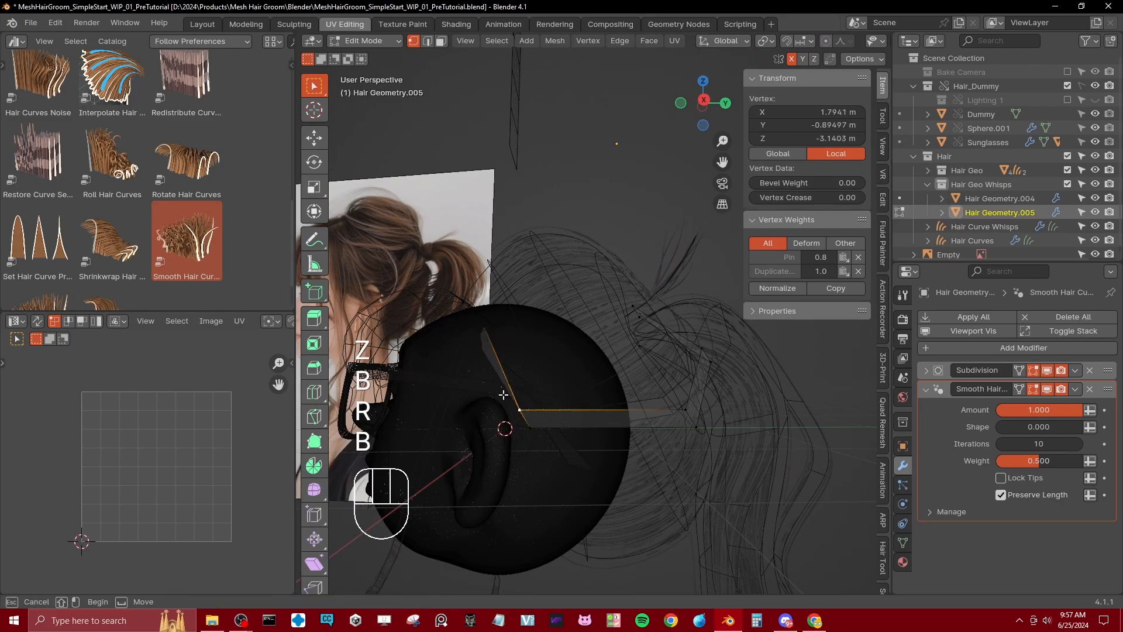
pyautogui.moveTo(501, 396); pyautogui.dragTo(544, 442)
pyautogui.press('r')
pyautogui.click(584, 413)
pyautogui.press('z')
pyautogui.click(621, 416)
# Step: Return the strip to Object Mode and save the file
pyautogui.moveTo(570, 363)
pyautogui.mouseDown(button='middle')
pyautogui.moveTo(607, 386)
pyautogui.moveTo(511, 360)
pyautogui.moveTo(626, 395)
pyautogui.moveTo(626, 382)
pyautogui.moveTo(606, 378)
pyautogui.mouseUp(button='middle')
pyautogui.press('Tab')
pyautogui.hotkey('ctrl', 's')
pyautogui.moveTo(552, 429); pyautogui.dragTo(631, 431, button='middle')
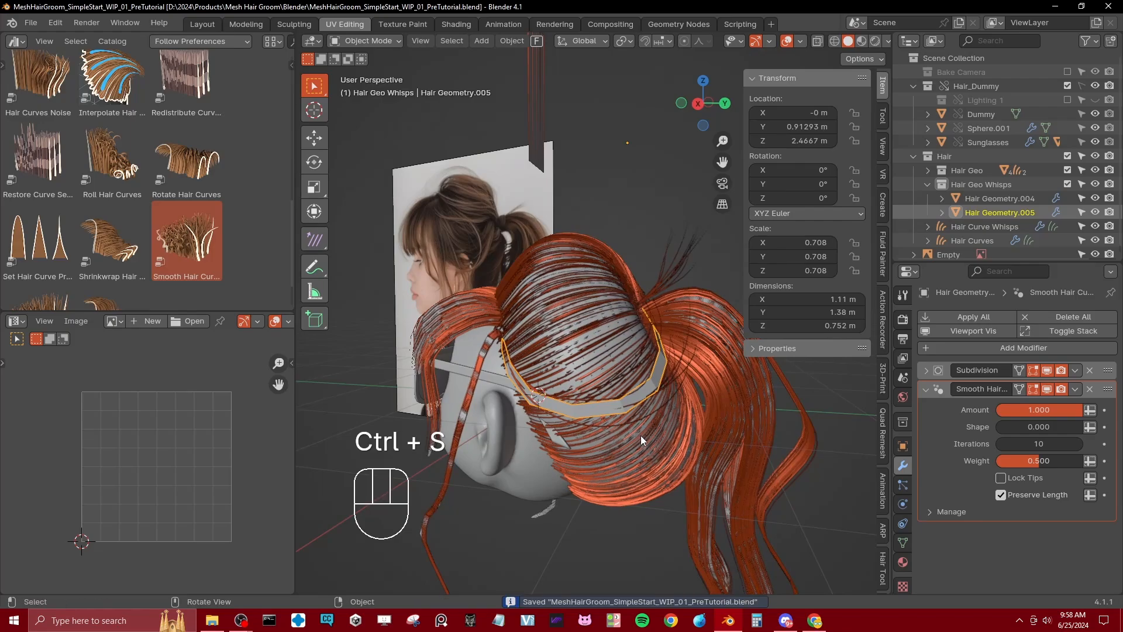
# Step: Set the Frizz Hair Curves Factor of Hair Curve Whisps to 0.187 and check the strands from behind
pyautogui.click(665, 387)
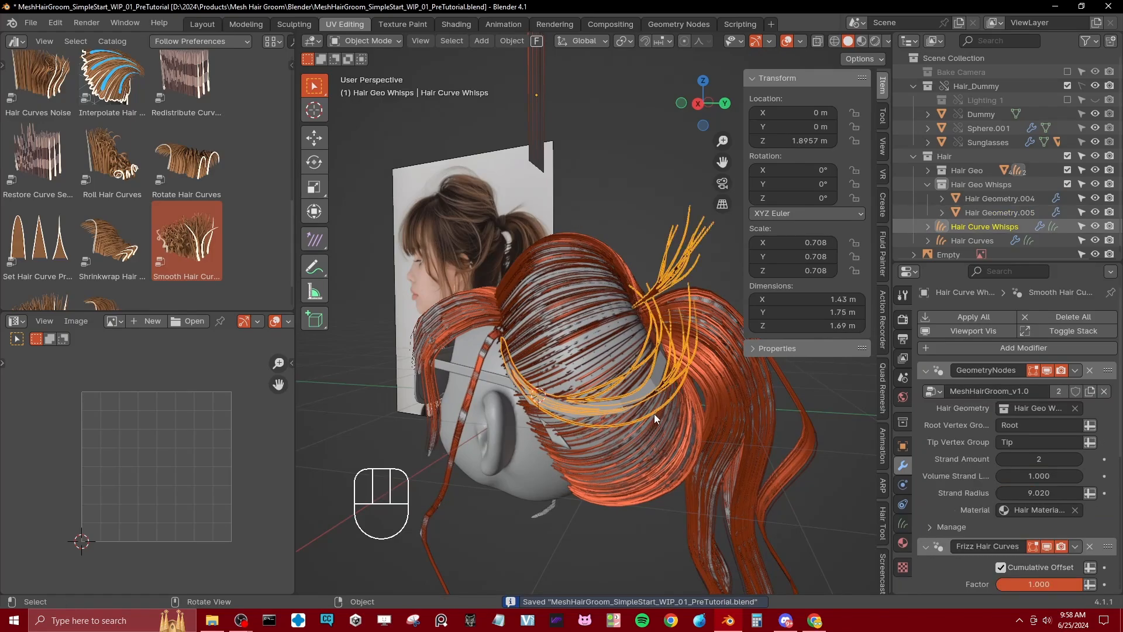
pyautogui.scroll(-5, 1000, 493)
pyautogui.moveTo(1047, 451); pyautogui.dragTo(1012, 451)
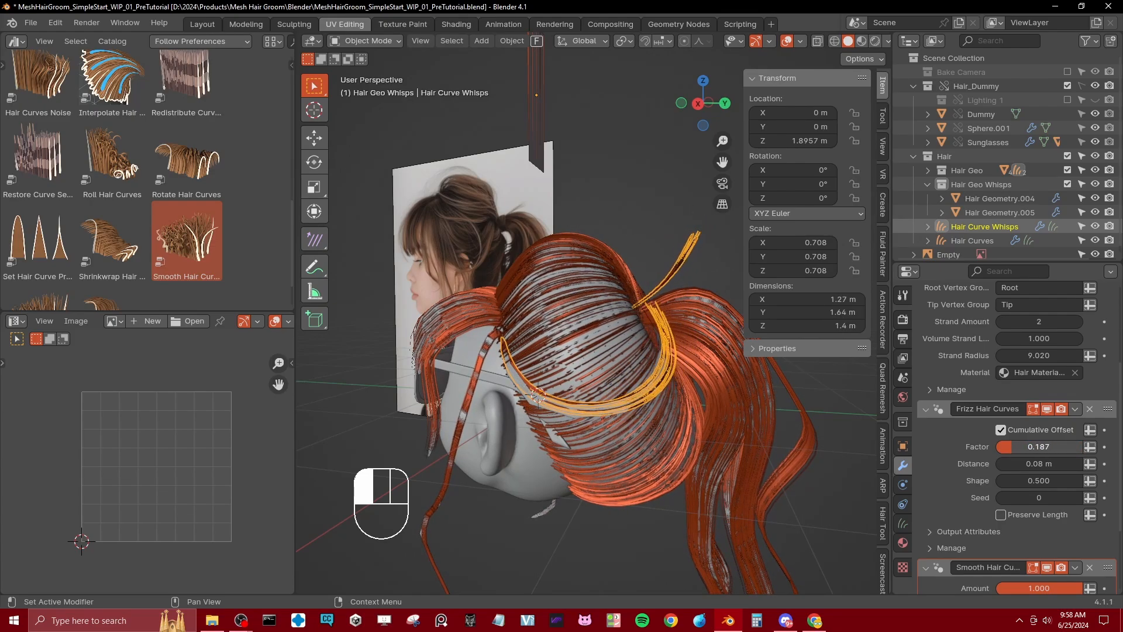
pyautogui.moveTo(445, 351); pyautogui.dragTo(624, 335, button='middle')
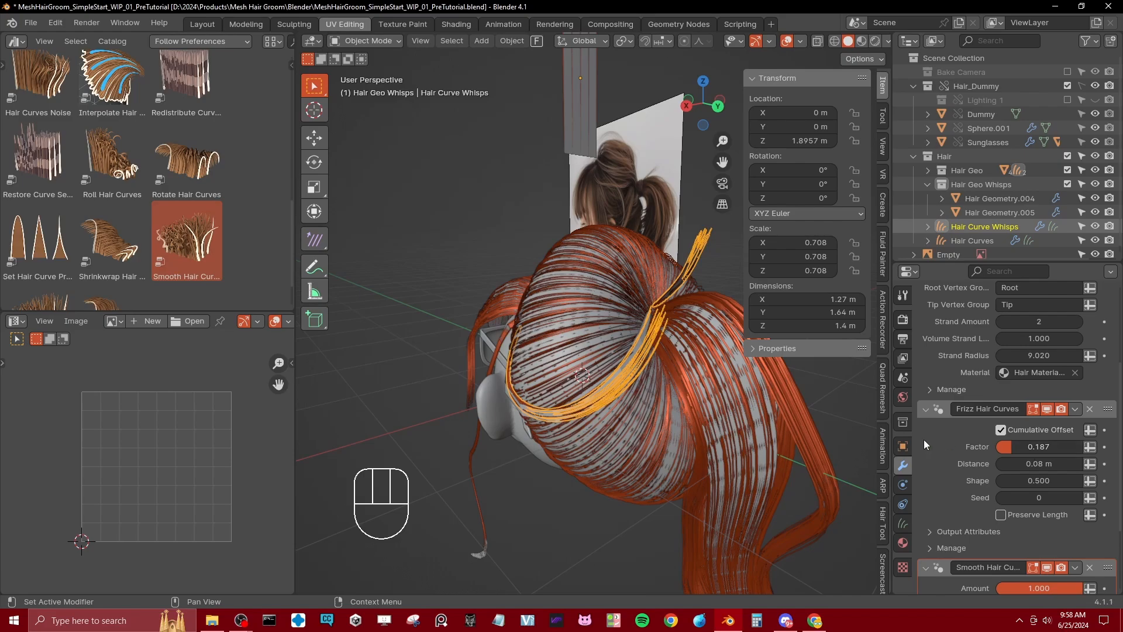
pyautogui.scroll(-2, 984, 446)
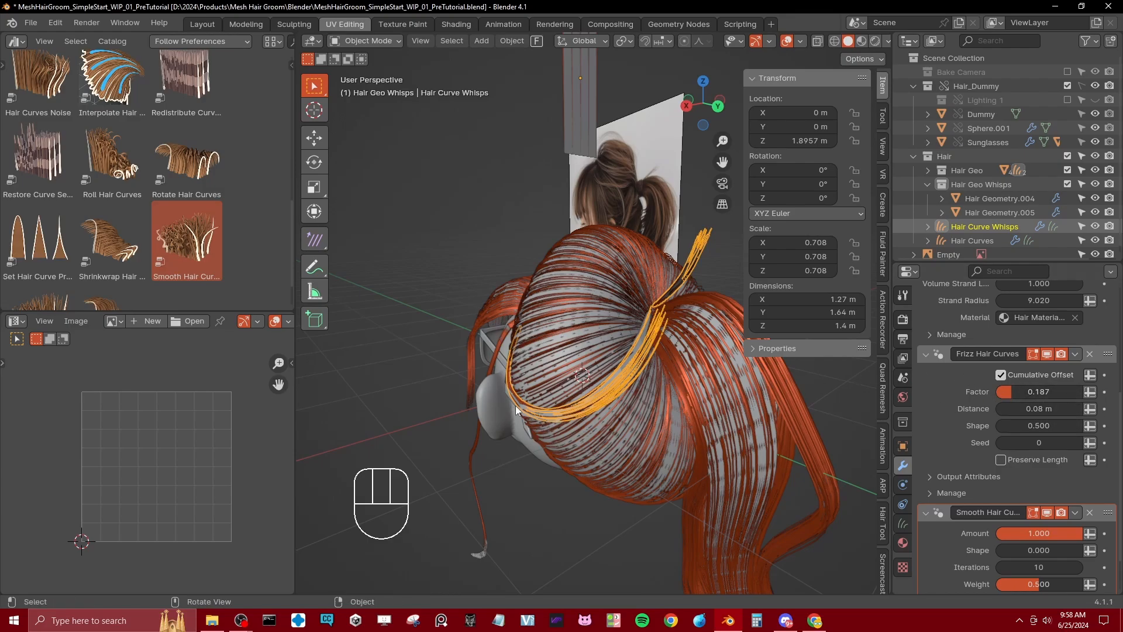
# Step: Remove the Smooth Hair Curves modifier from Hair Geometry.005 and add a Mirror modifier on the X axis
pyautogui.moveTo(515, 405); pyautogui.dragTo(493, 427, button='middle')
pyautogui.click(501, 420)
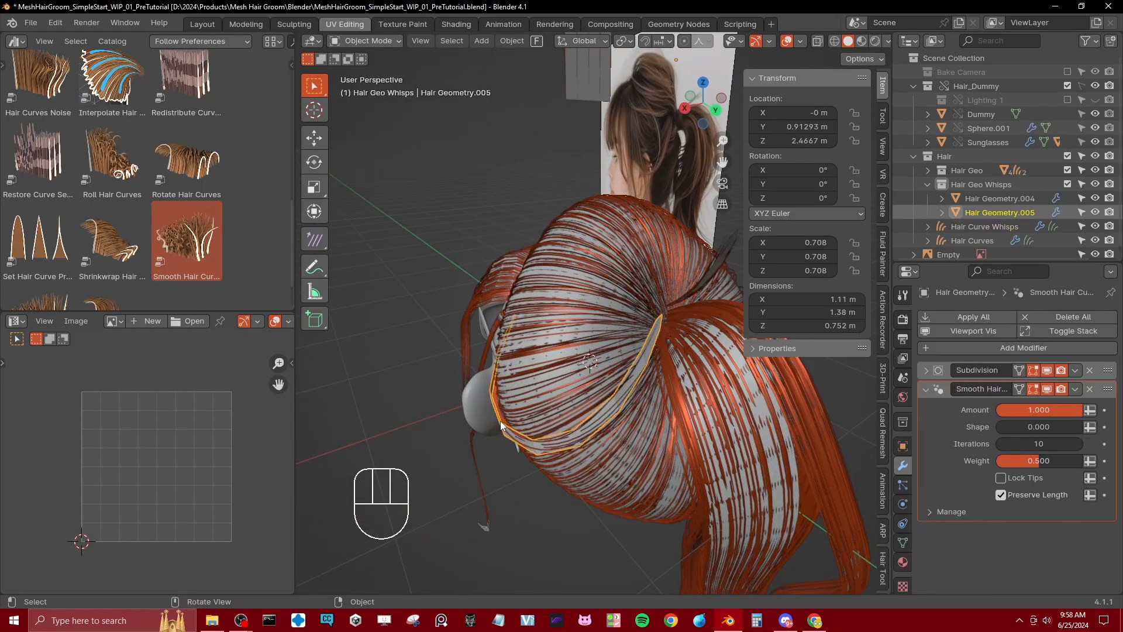
pyautogui.press('Tab')
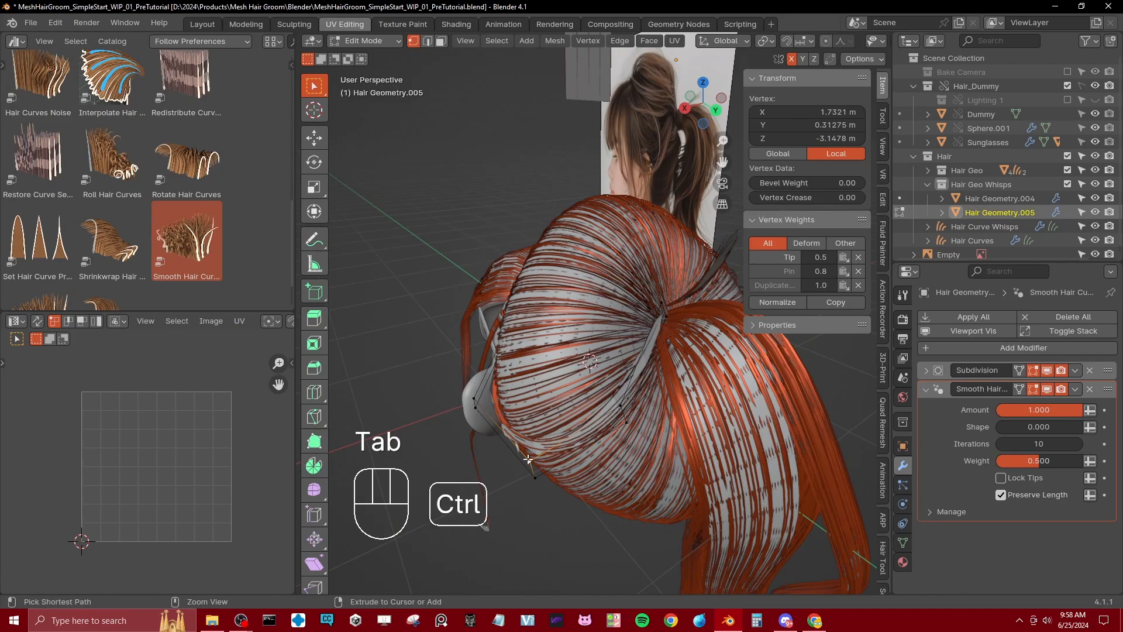
pyautogui.hotkey('ctrl', 'l')
pyautogui.press('Tab')
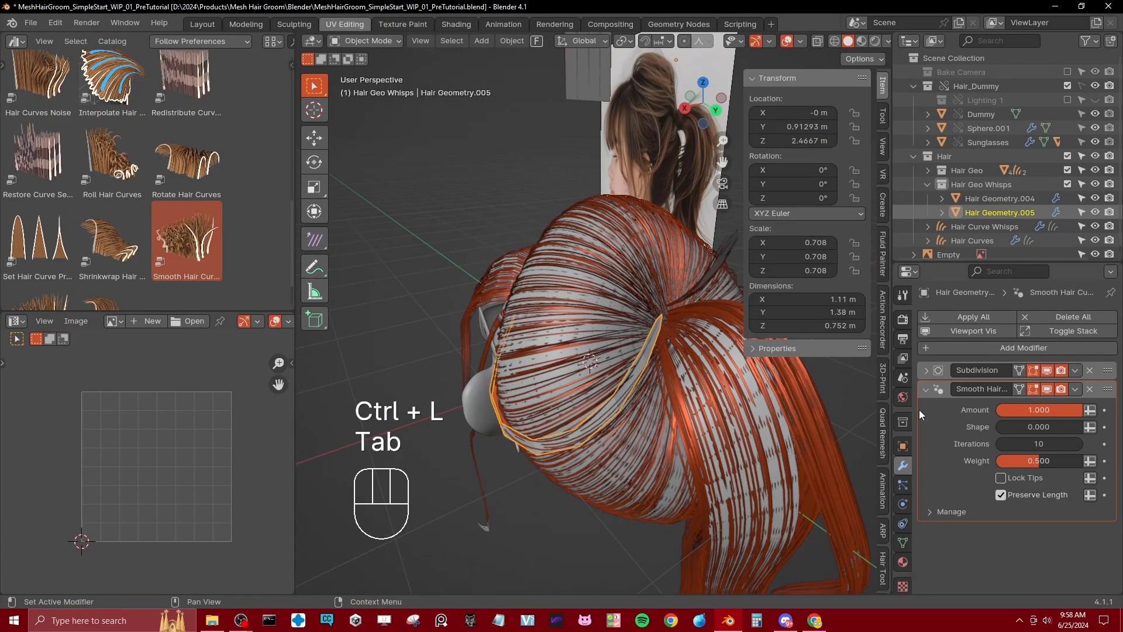
pyautogui.click(949, 347)
pyautogui.moveTo(946, 351)
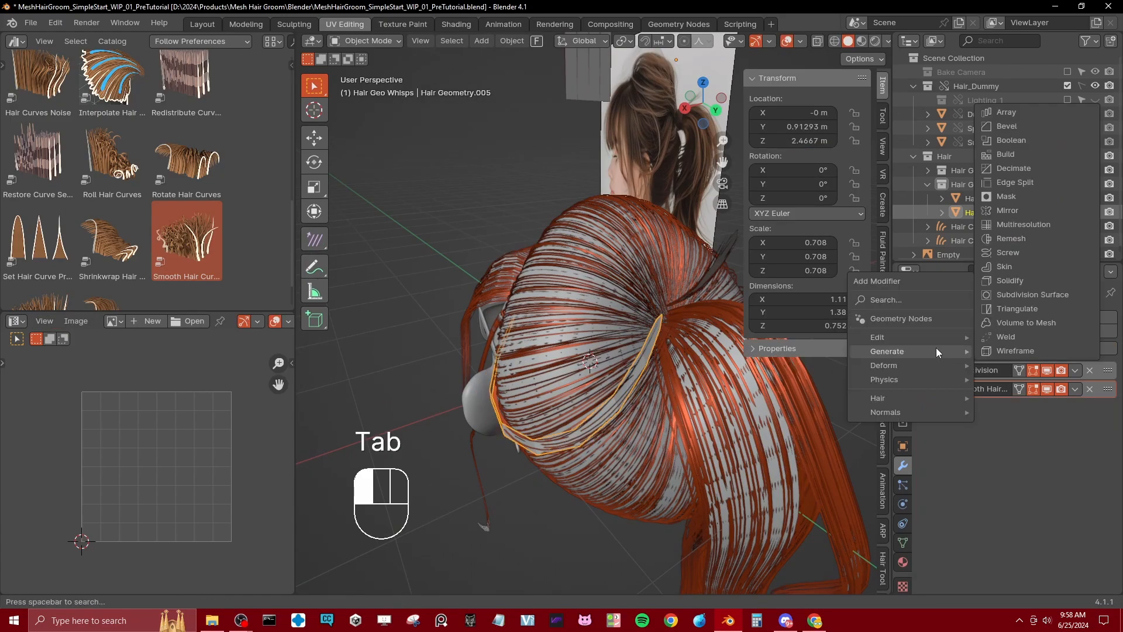
pyautogui.click(995, 376)
pyautogui.click(1089, 389)
pyautogui.click(942, 347)
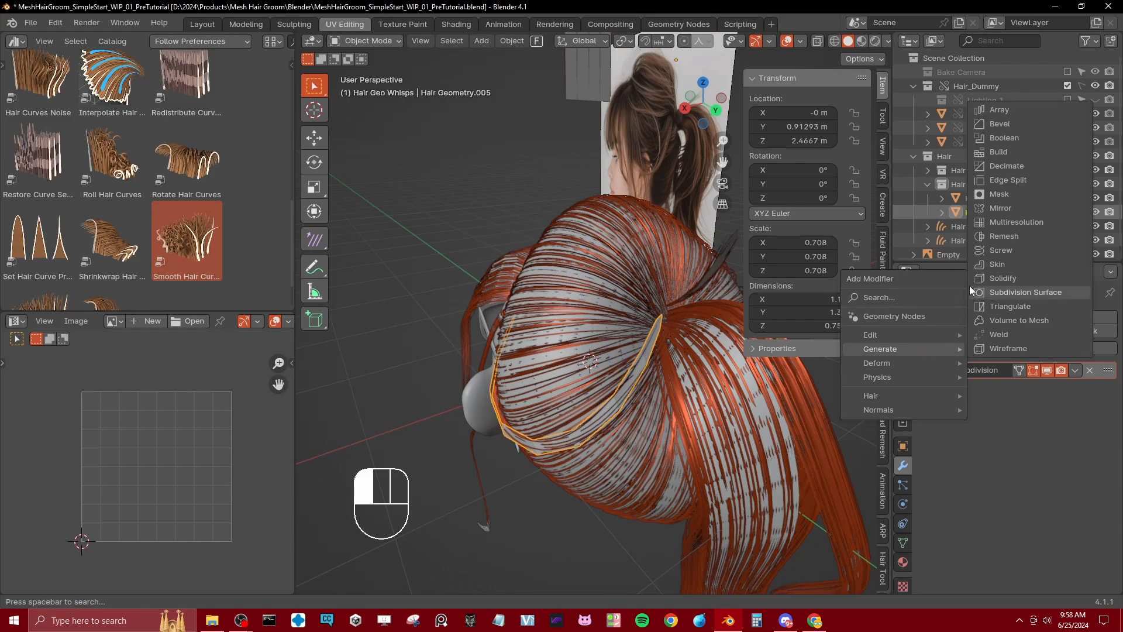
pyautogui.click(998, 208)
# Step: Exclude the Hair Geo and Hair Geo Whisps collections and inspect the hair curves against the reference
pyautogui.moveTo(497, 353); pyautogui.dragTo(665, 330, button='middle')
pyautogui.click(1068, 170)
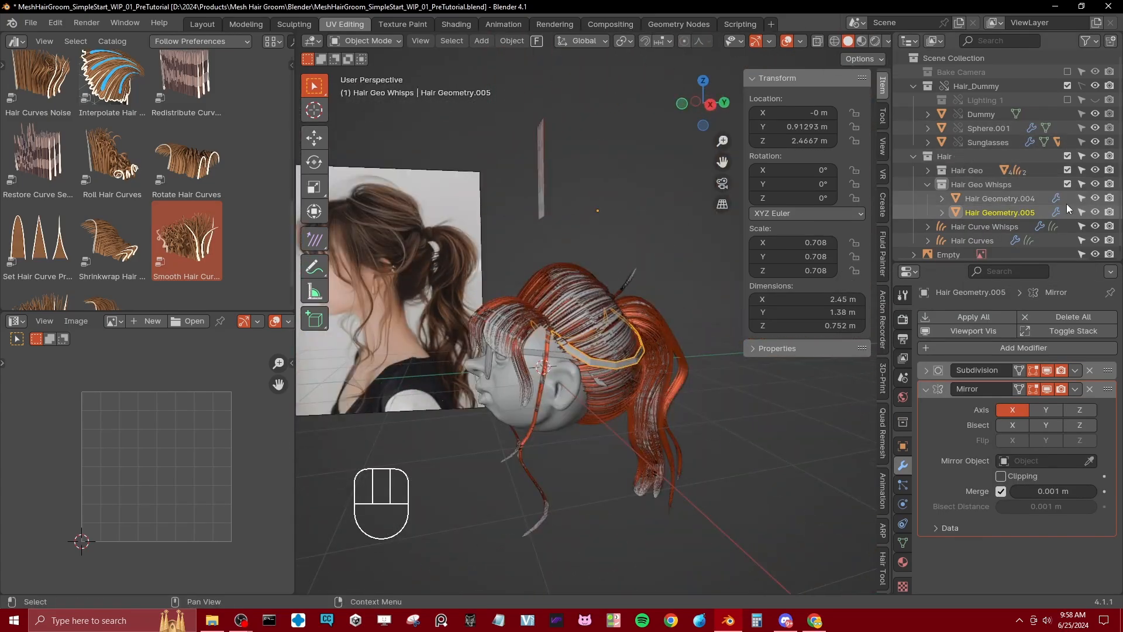
pyautogui.click(1067, 185)
pyautogui.moveTo(728, 325); pyautogui.dragTo(600, 275, button='middle')
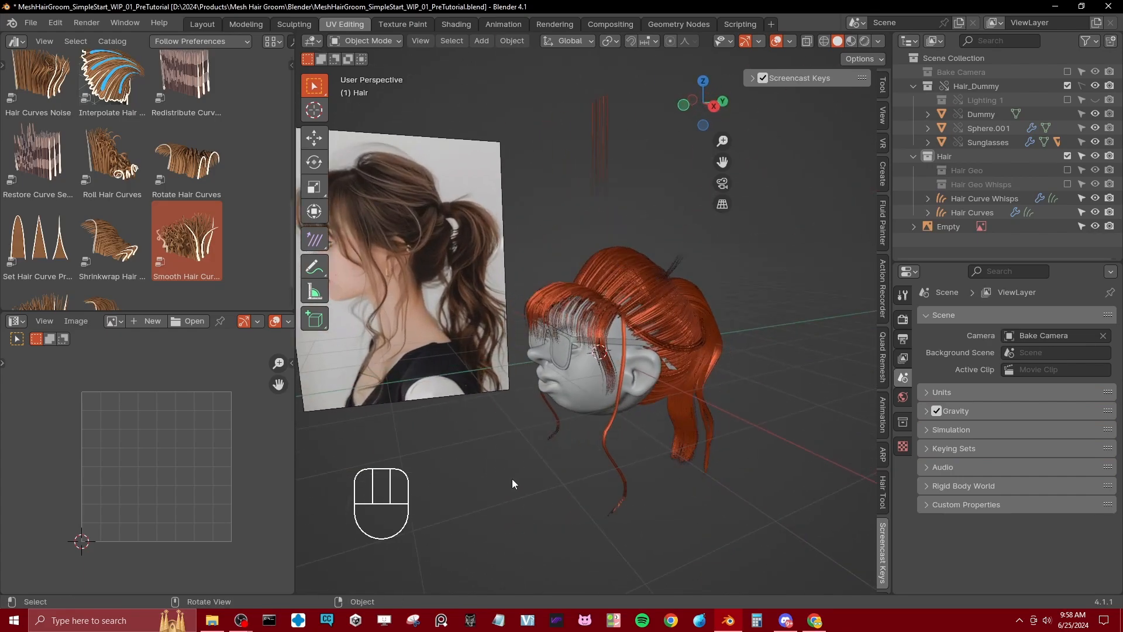
pyautogui.moveTo(513, 483); pyautogui.dragTo(629, 392, button='middle')
pyautogui.moveTo(609, 286); pyautogui.dragTo(597, 322, button='middle')
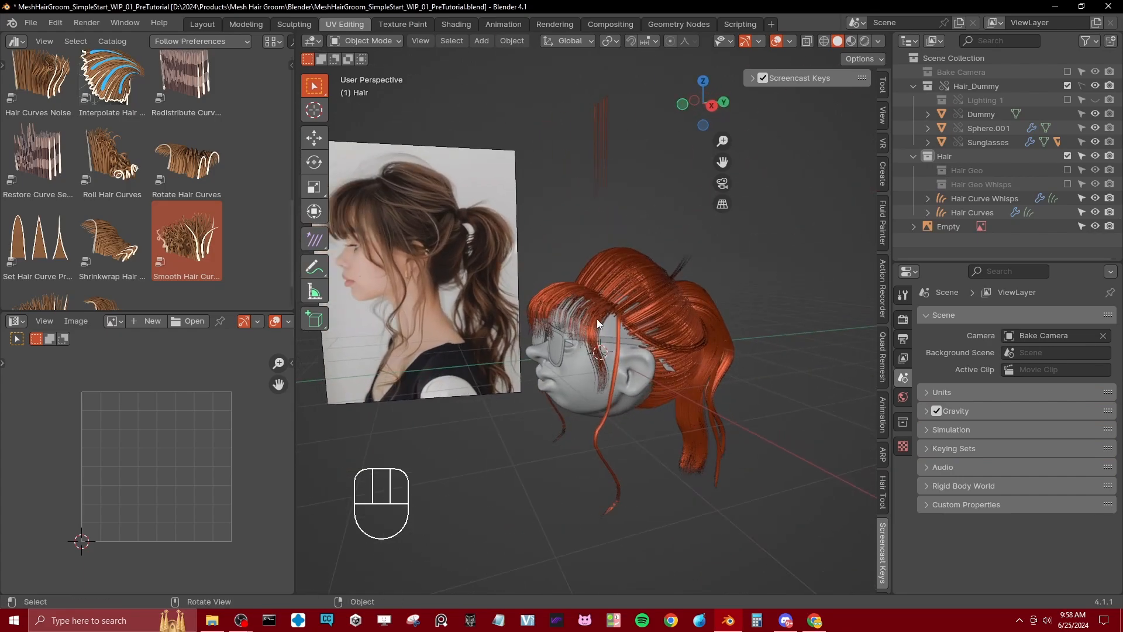